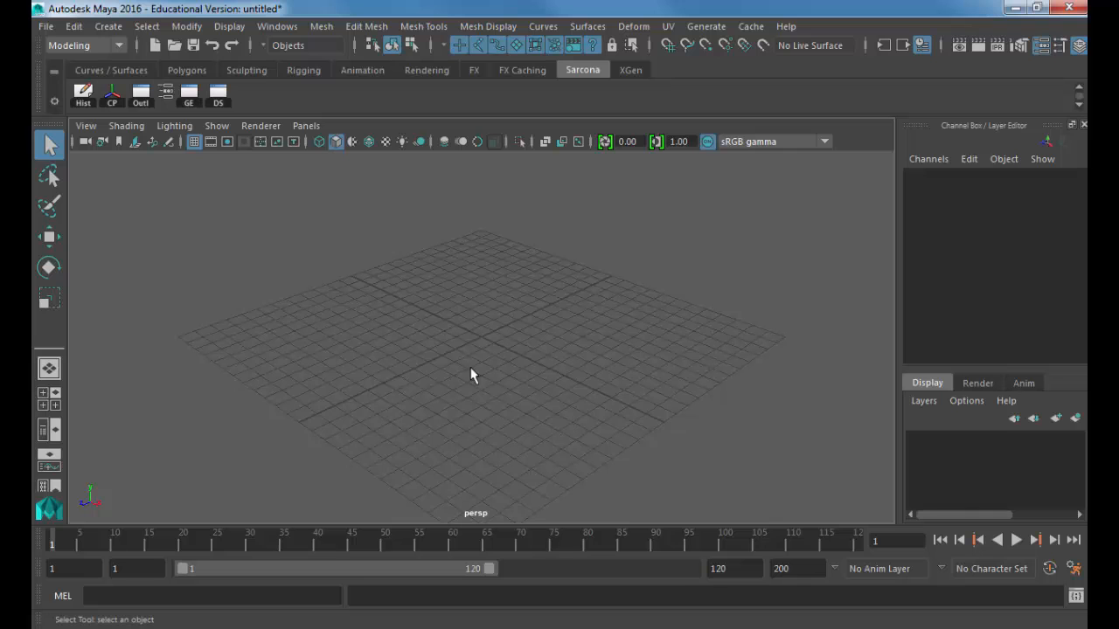
Step: In the Project Window, name a new project Sarcona_TitleSequence_MW and check its P:/Sarcona_W2016/2510/work location
{"action": "left_click", "coordinate": [44, 26]}
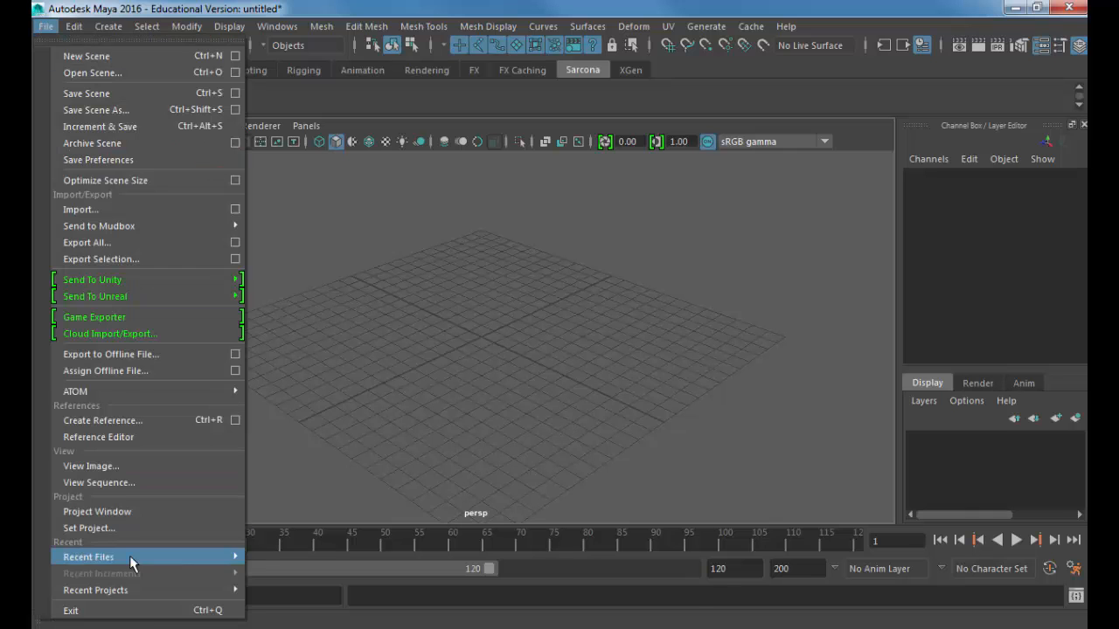
{"action": "left_click", "coordinate": [135, 511]}
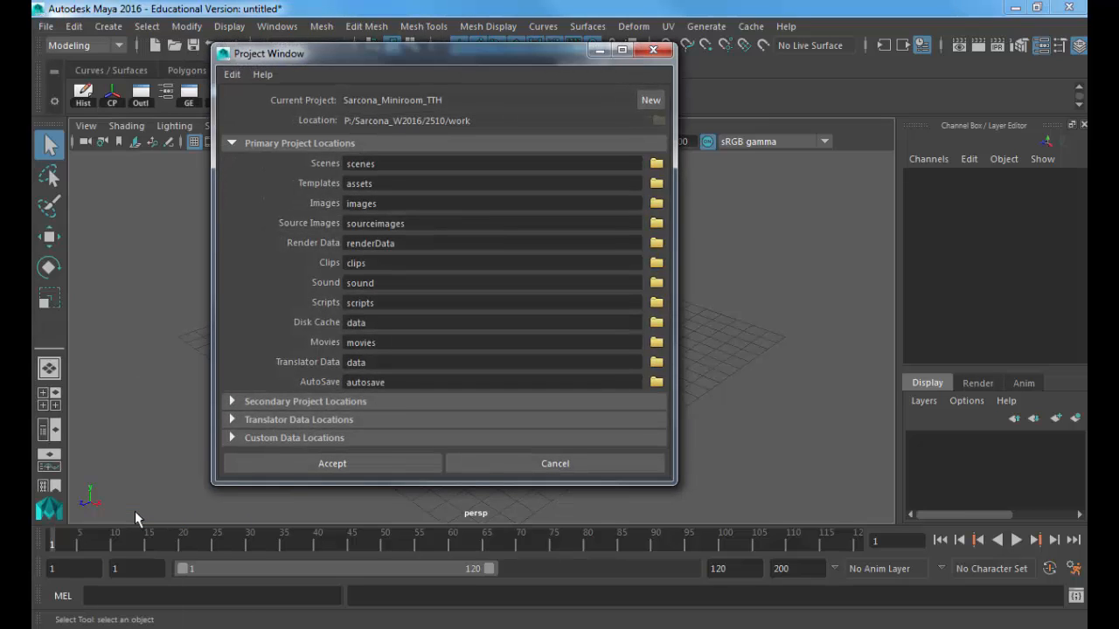
{"action": "left_click_drag", "start_coordinate": [489, 51], "coordinate": [555, 53]}
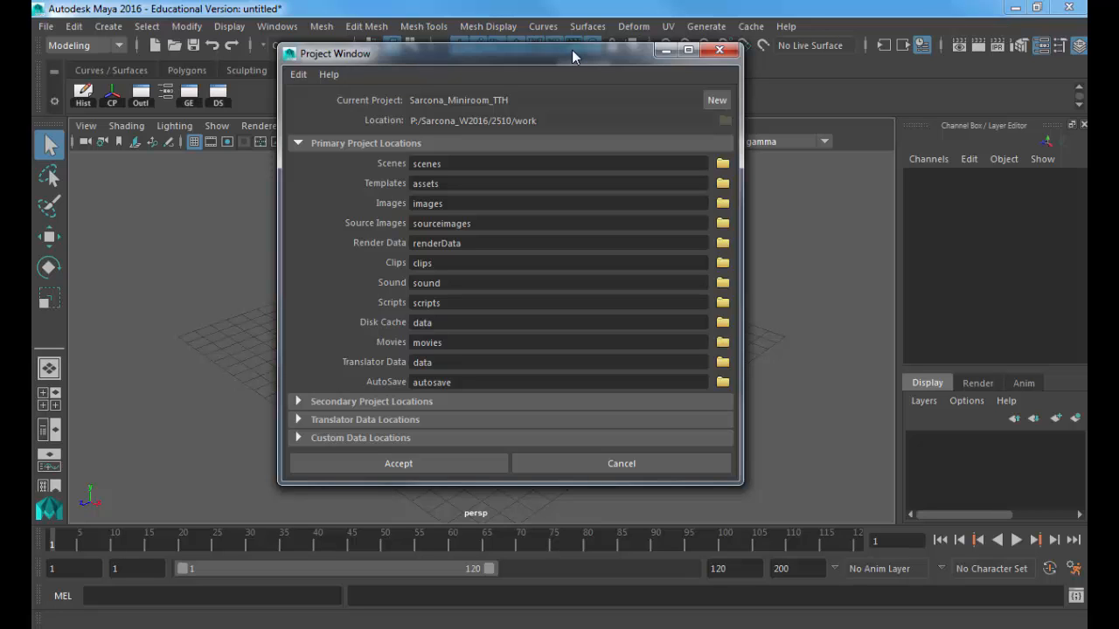
{"action": "left_click", "coordinate": [710, 98]}
{"action": "double_click", "coordinate": [643, 102]}
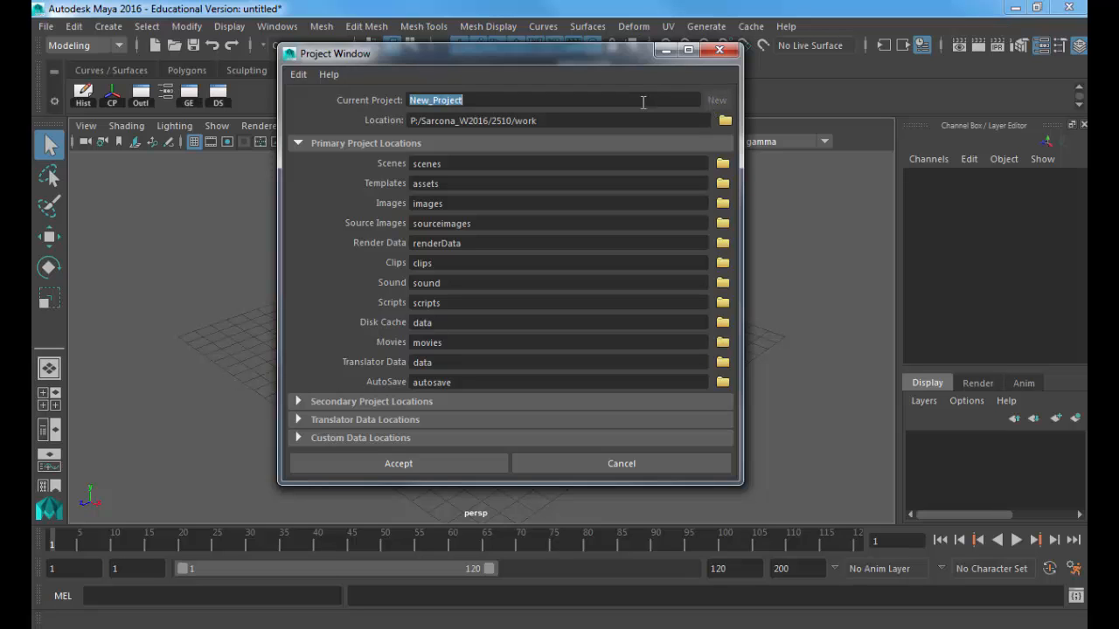
{"action": "type", "text": "Sarcona_TitleSeque"}
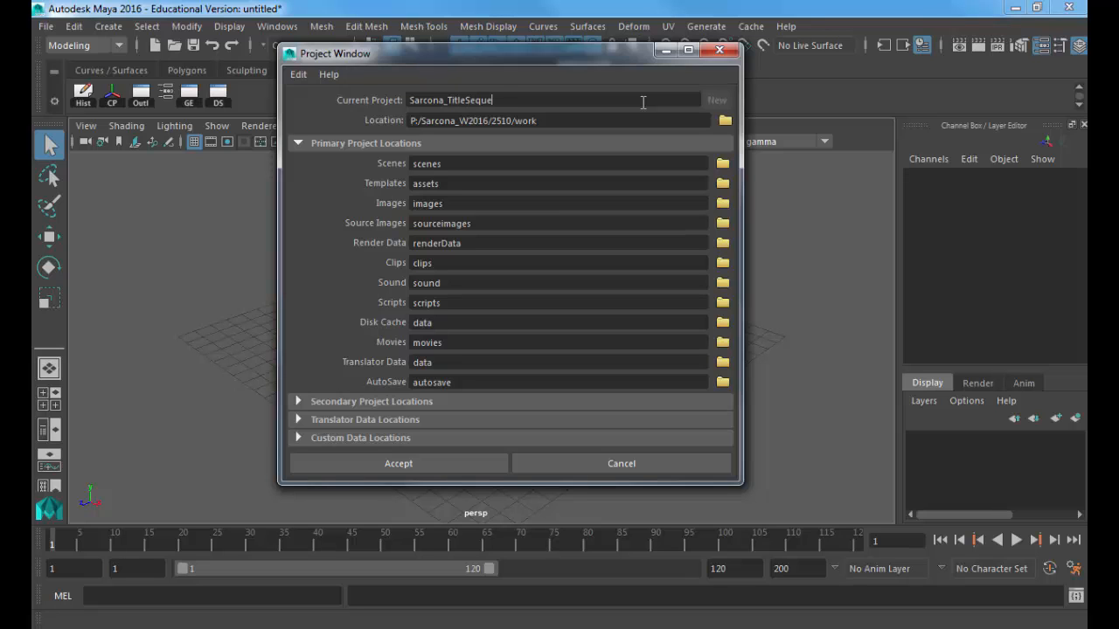
{"action": "type", "text": "nce_MW"}
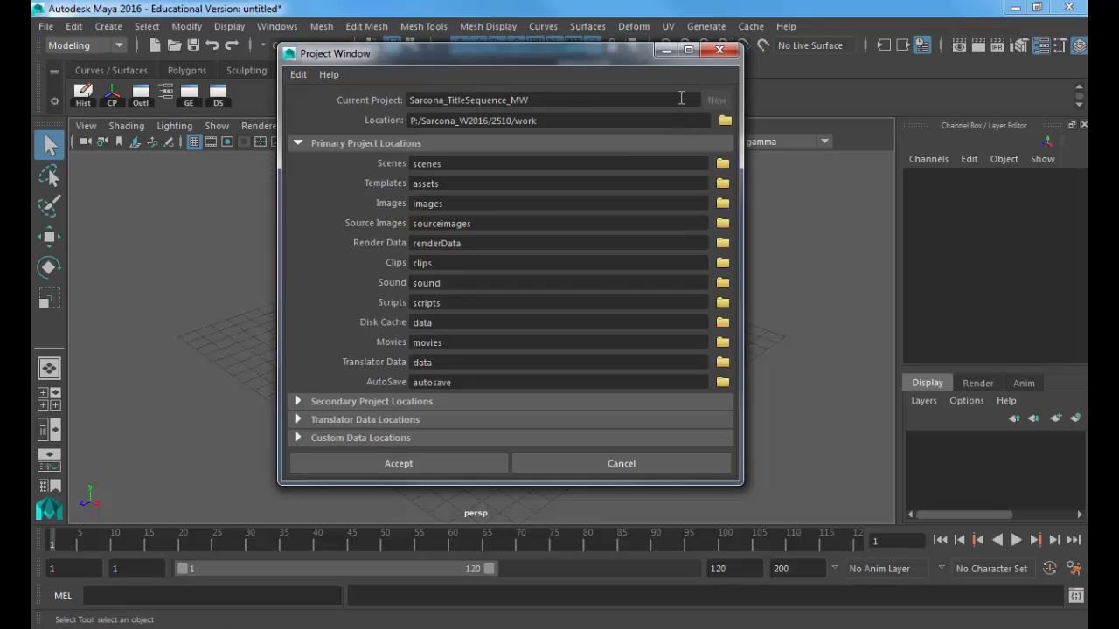
{"action": "left_click_drag", "start_coordinate": [581, 98], "coordinate": [288, 105]}
{"action": "left_click", "coordinate": [410, 100]}
{"action": "triple_click", "coordinate": [566, 122]}
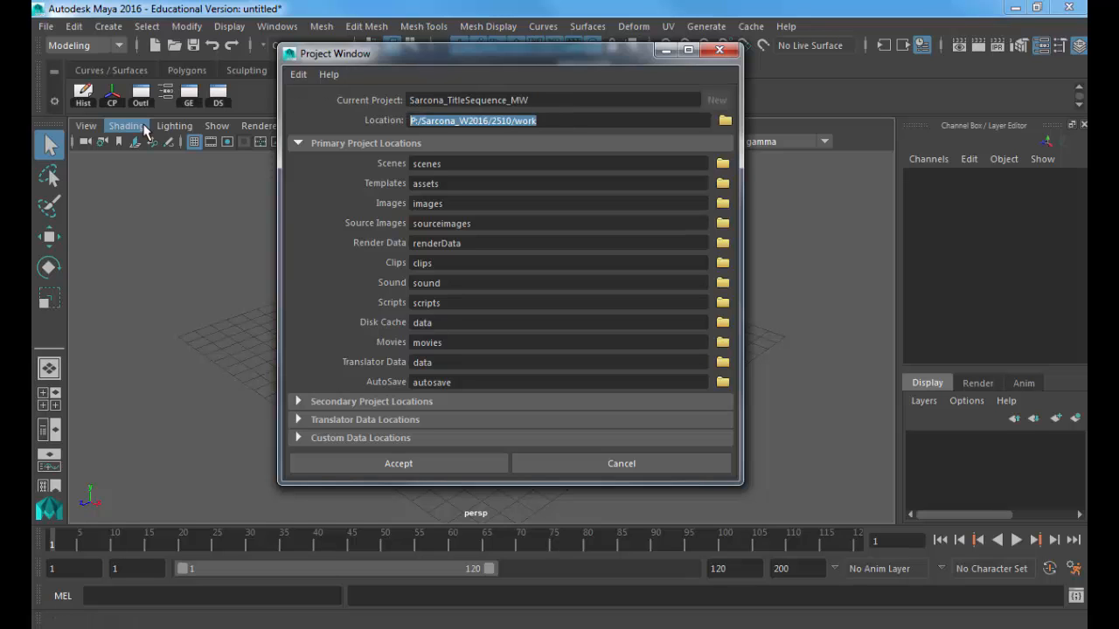
Step: Accept the Sarcona_TitleSequence_MW project and open the Create menu
{"action": "left_click", "coordinate": [399, 465]}
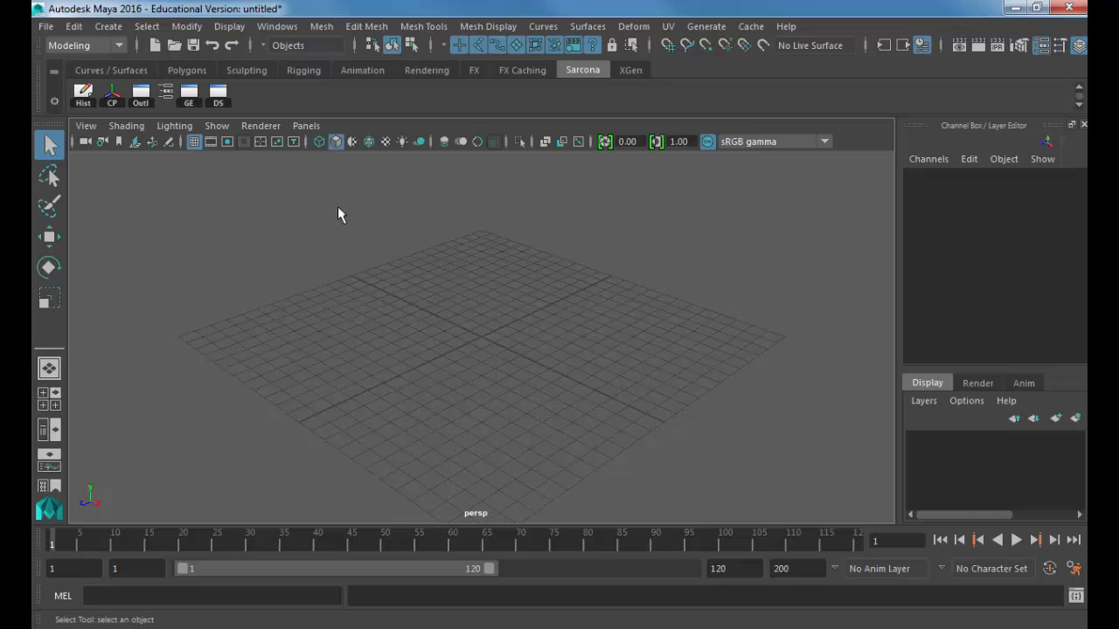
{"action": "left_click", "coordinate": [109, 26]}
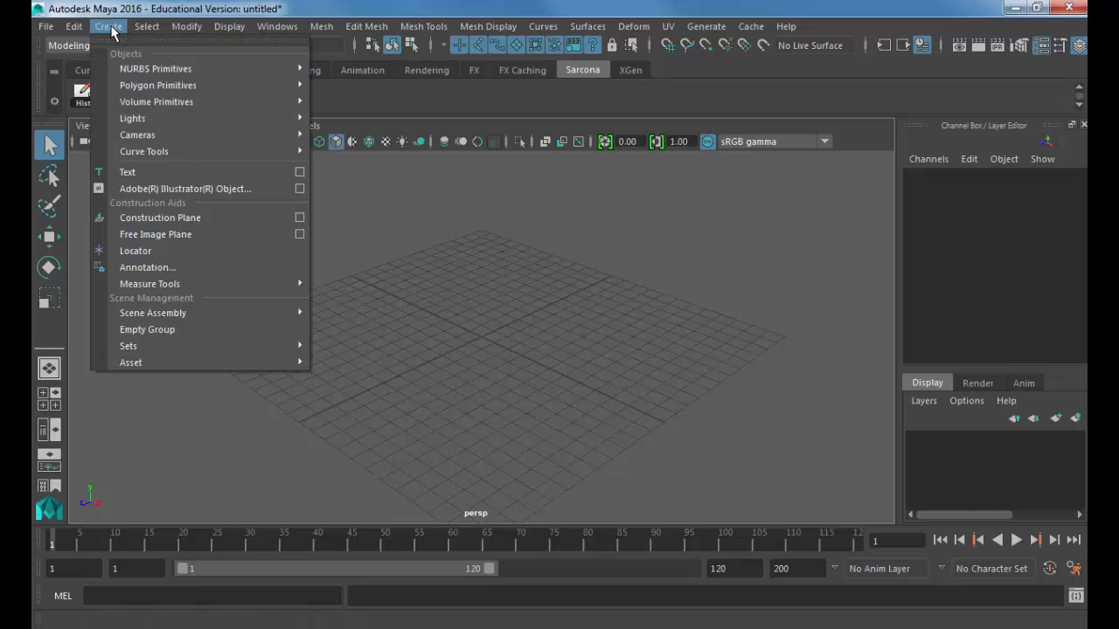
Step: Create GOTHAM text curves in Arial Bold, size 72
{"action": "left_click", "coordinate": [299, 172]}
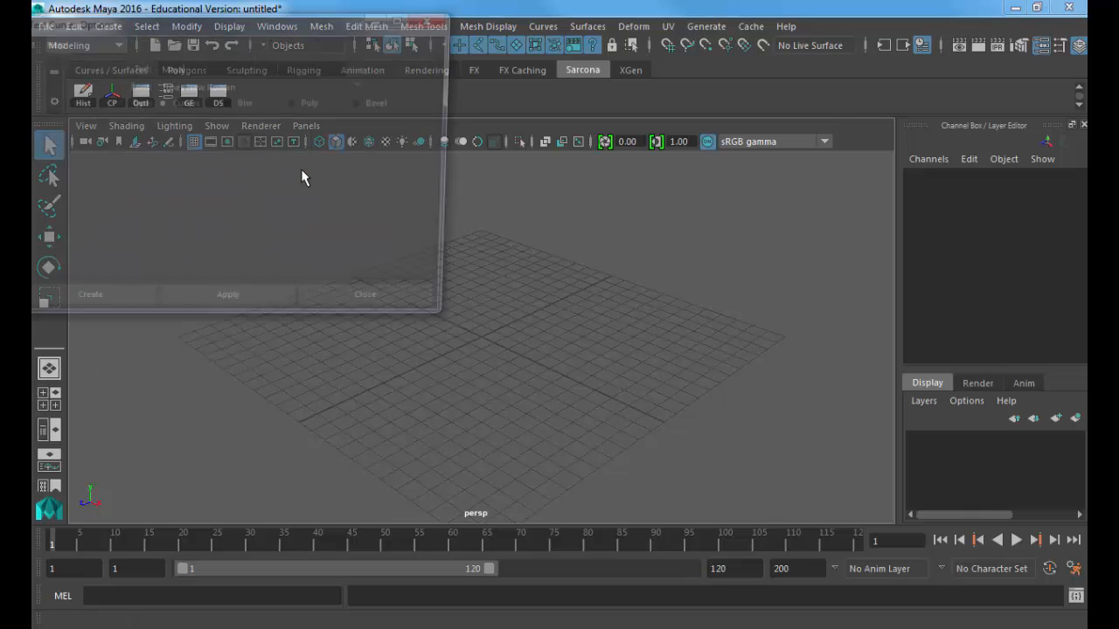
{"action": "left_click_drag", "start_coordinate": [255, 26], "coordinate": [349, 101]}
{"action": "type", "text": "GOT"}
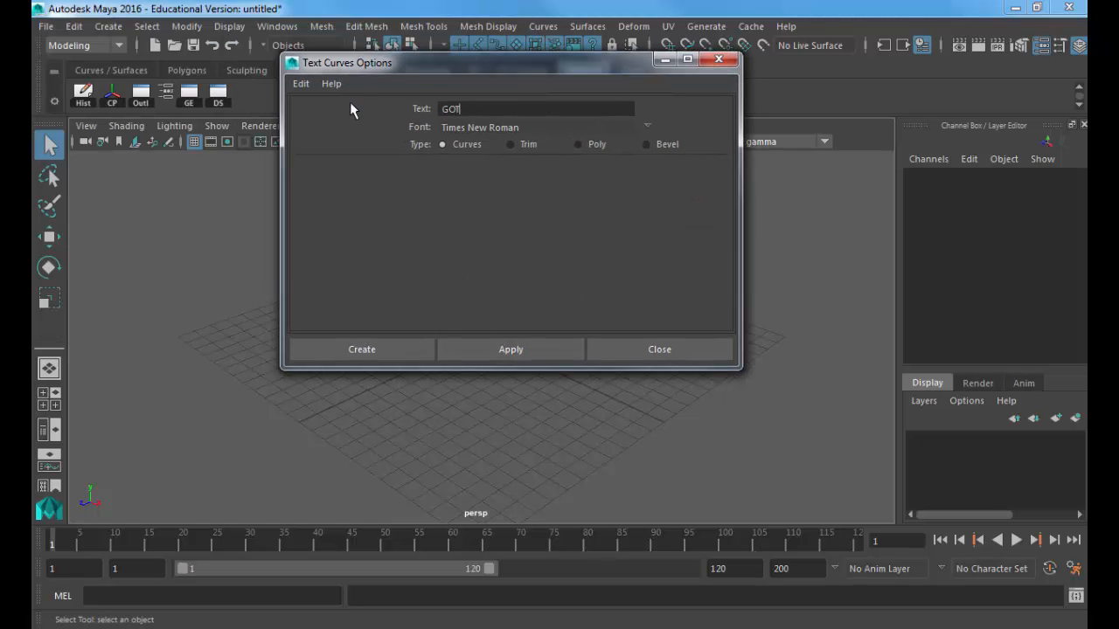
{"action": "type", "text": "HAM"}
{"action": "left_click", "coordinate": [647, 127]}
{"action": "left_click_drag", "start_coordinate": [542, 279], "coordinate": [533, 203]}
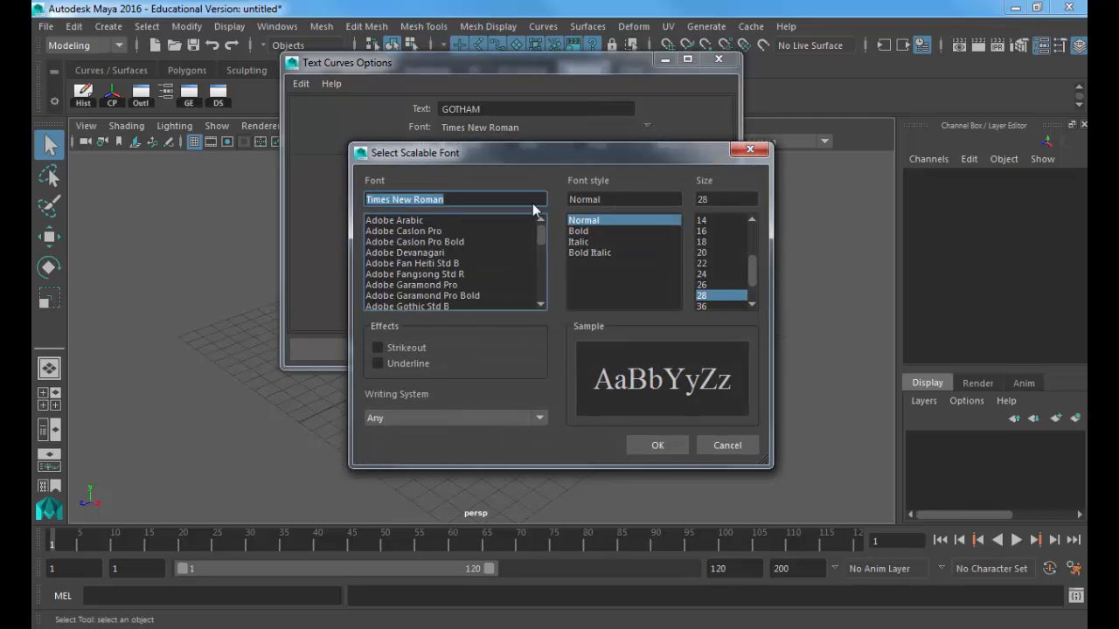
{"action": "left_click", "coordinate": [474, 227]}
{"action": "type", "text": "arial"}
{"action": "key", "text": "Tab"}
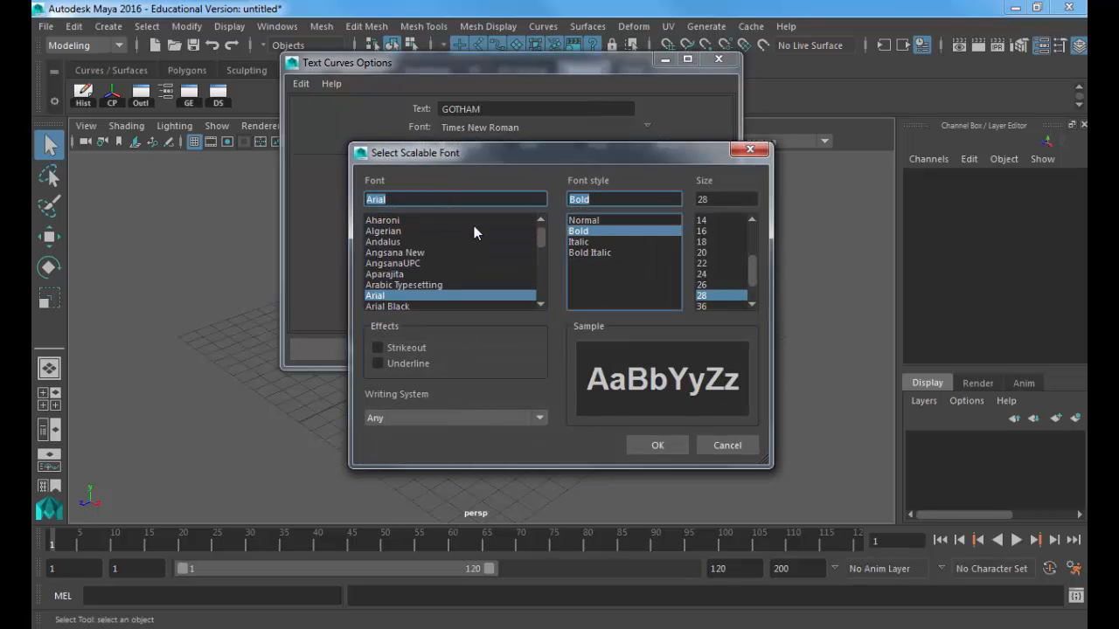
{"action": "left_click", "coordinate": [706, 305]}
{"action": "left_click", "coordinate": [707, 302]}
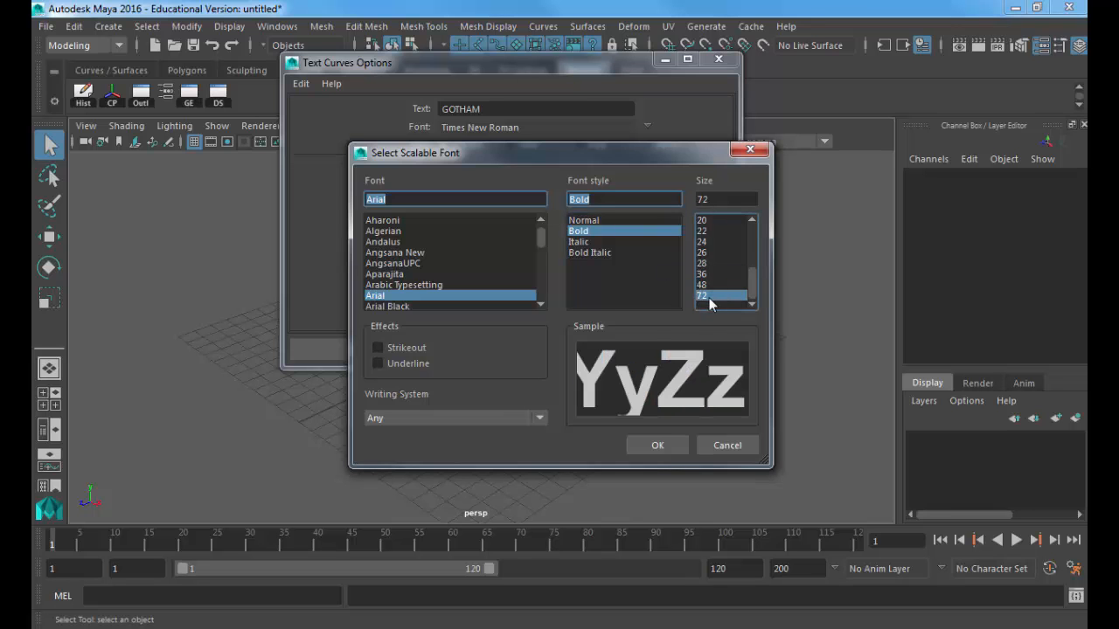
{"action": "left_click", "coordinate": [672, 445]}
{"action": "left_click", "coordinate": [400, 354]}
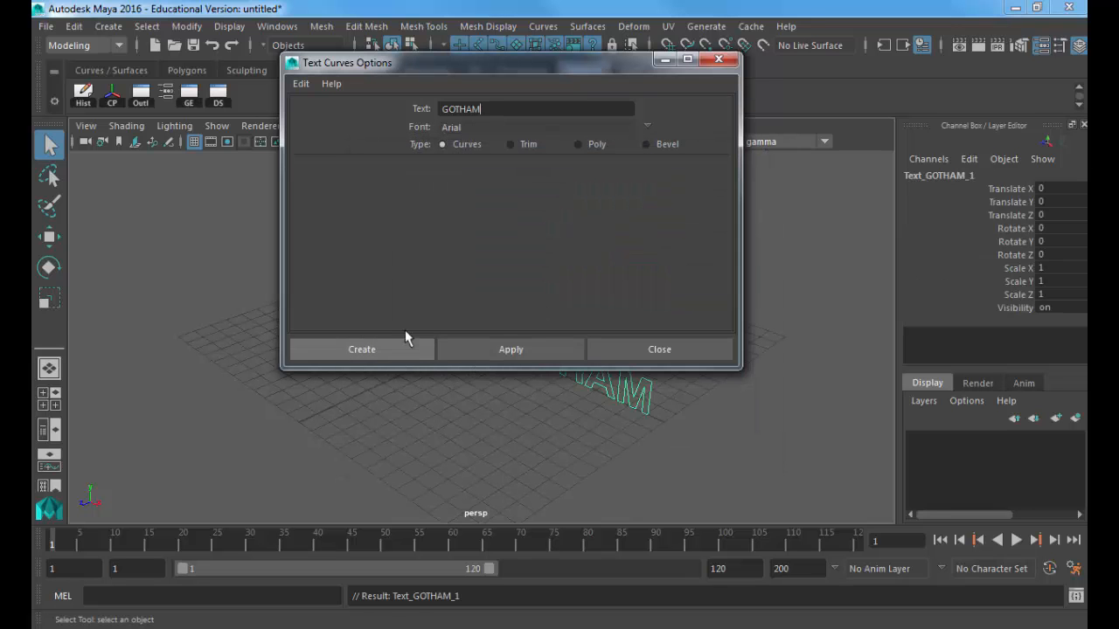
Step: Bevel Plus the G into a solid letter, then repeat the bevel on the remaining letters
{"action": "key", "text": "f"}
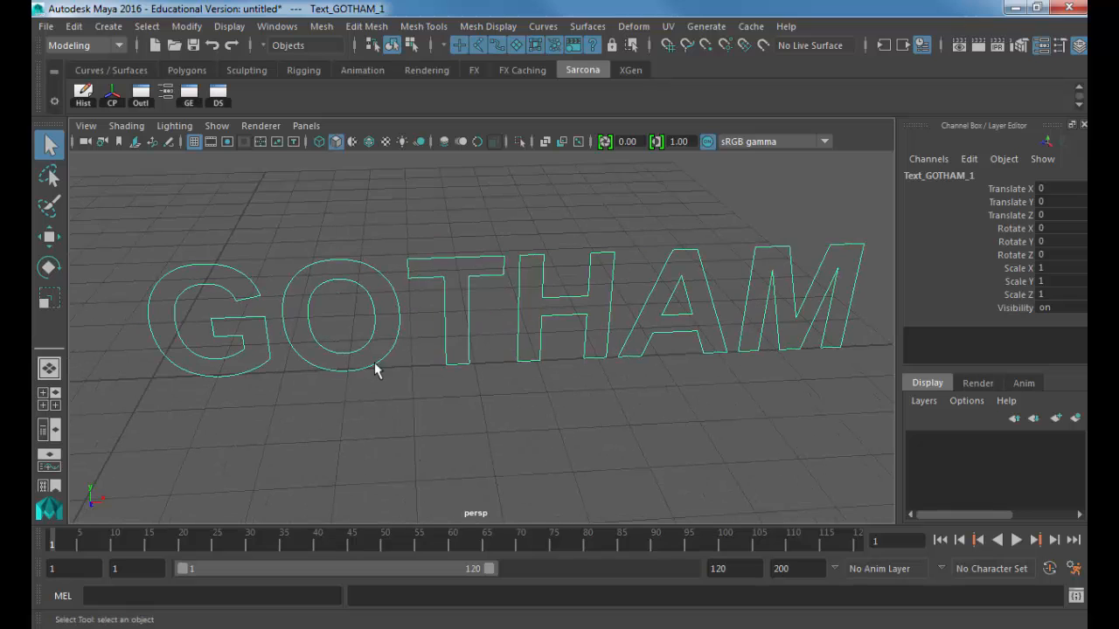
{"action": "left_click", "coordinate": [199, 348]}
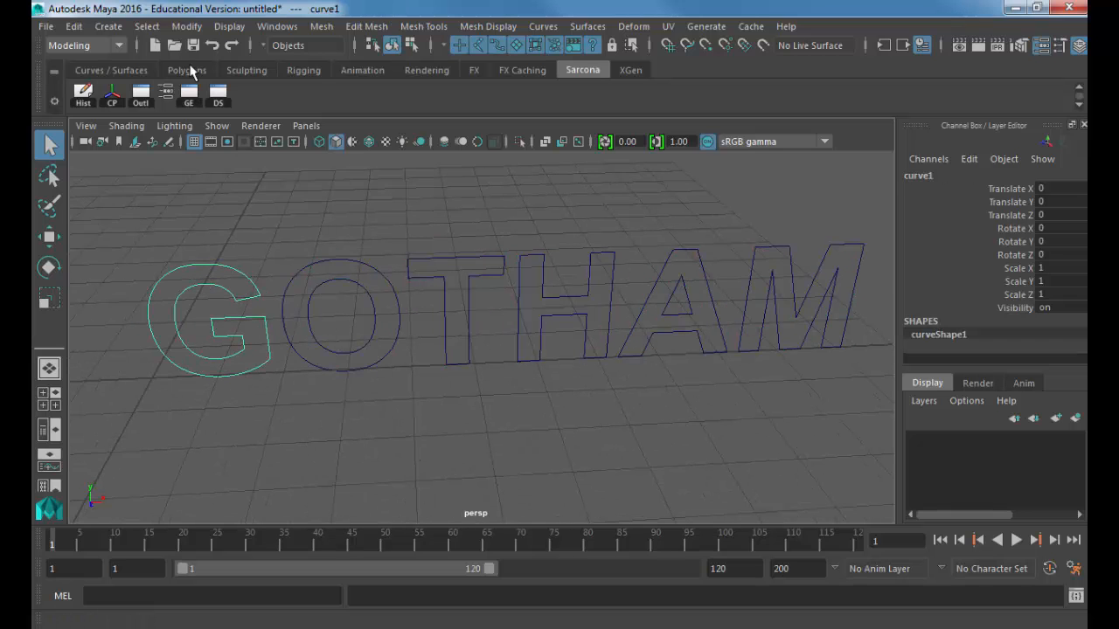
{"action": "left_click", "coordinate": [588, 27]}
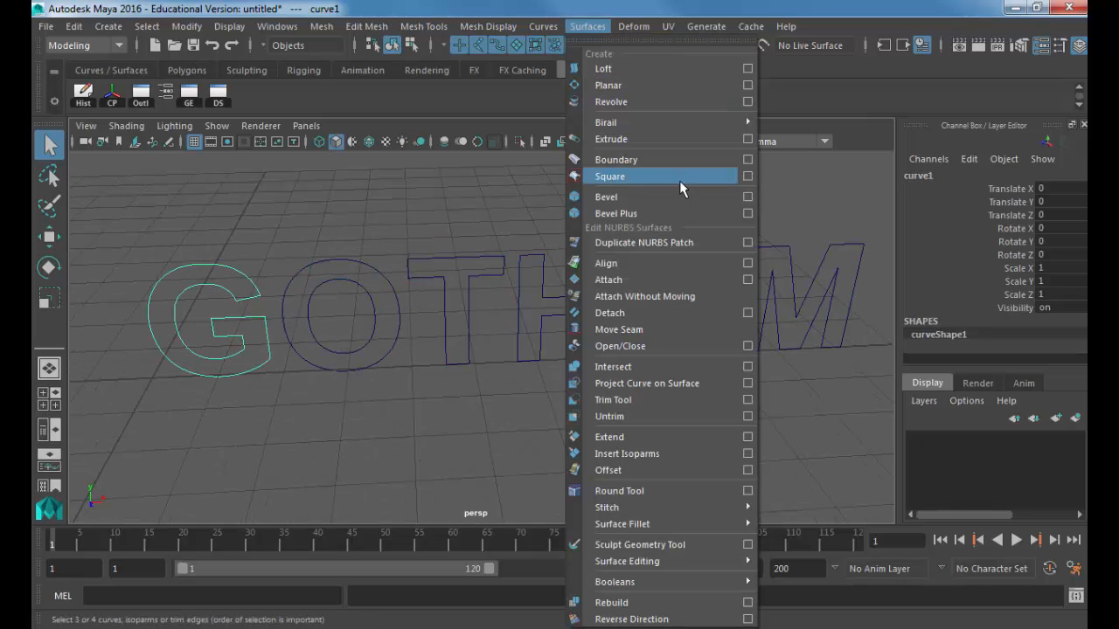
{"action": "left_click", "coordinate": [748, 214]}
{"action": "left_click_drag", "start_coordinate": [523, 62], "coordinate": [806, 61]}
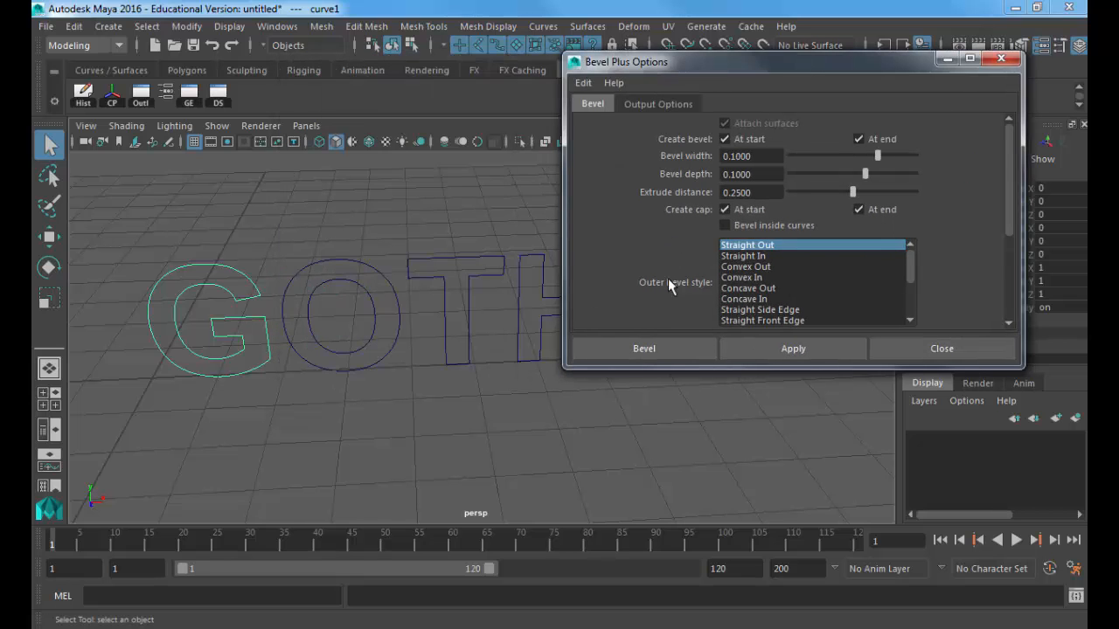
{"action": "left_click", "coordinate": [674, 348]}
{"action": "left_click_drag", "start_coordinate": [317, 226], "coordinate": [490, 316]}
{"action": "key", "text": "g"}
{"action": "key", "text": "g"}
{"action": "left_click", "coordinate": [603, 306]}
{"action": "key", "text": "g"}
{"action": "left_click", "coordinate": [699, 280]}
{"action": "key", "text": "g"}
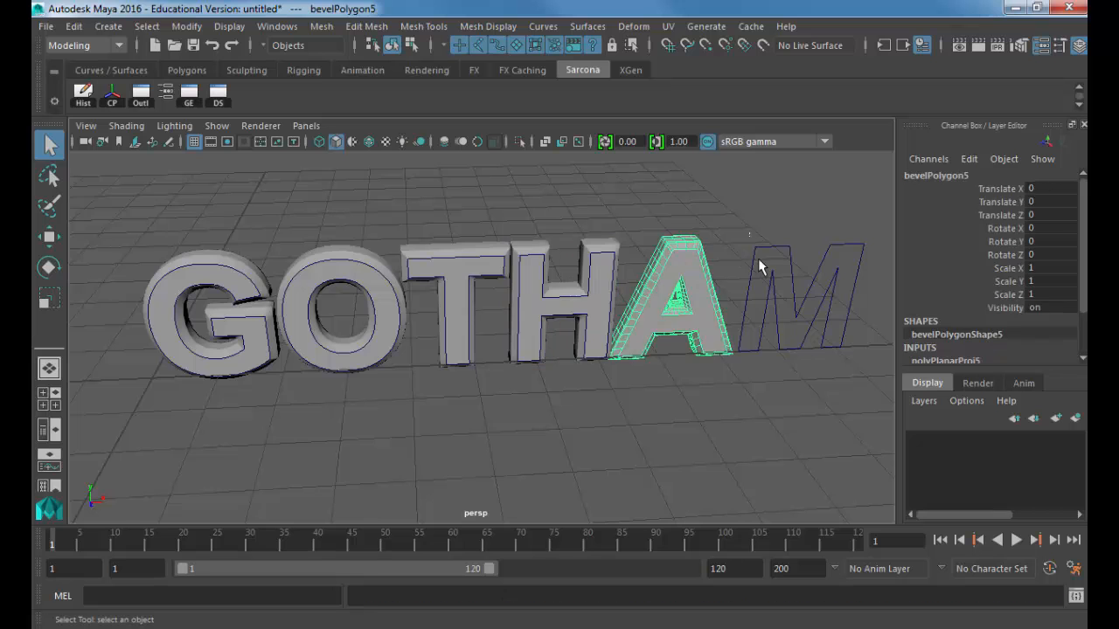
{"action": "left_click", "coordinate": [778, 262]}
{"action": "key", "text": "g"}
Step: Delete all the bevelled GOTHAM letters, leaving an empty grid, and request a new scene
{"action": "left_click", "coordinate": [699, 421]}
{"action": "left_click_drag", "start_coordinate": [699, 422], "coordinate": [550, 419], "text": "alt"}
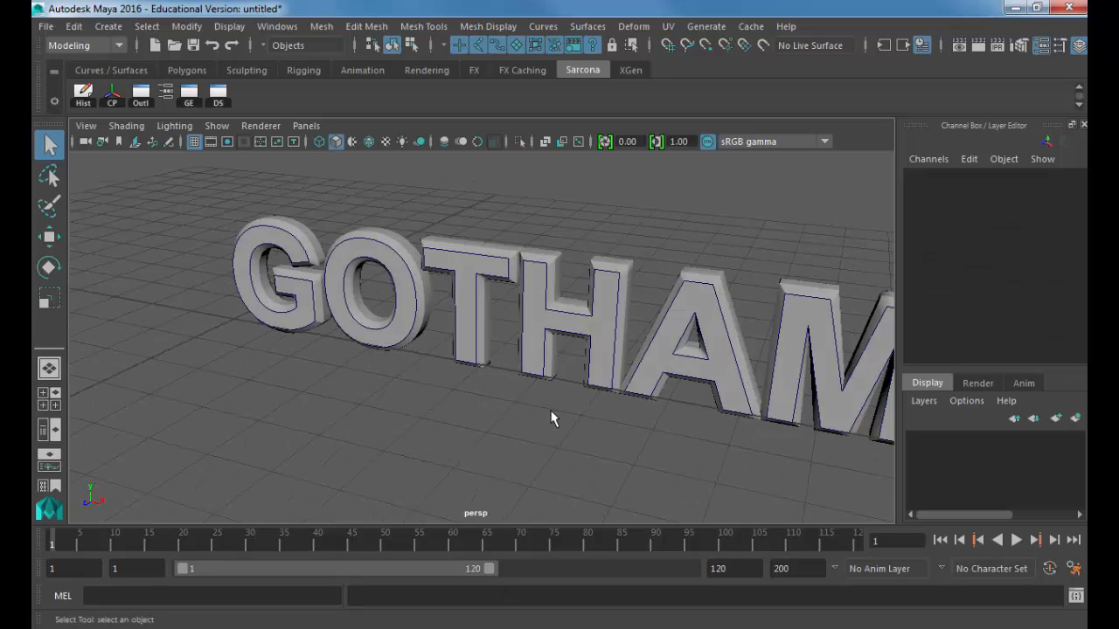
{"action": "left_click_drag", "start_coordinate": [238, 245], "coordinate": [1064, 501]}
{"action": "key", "text": "Delete"}
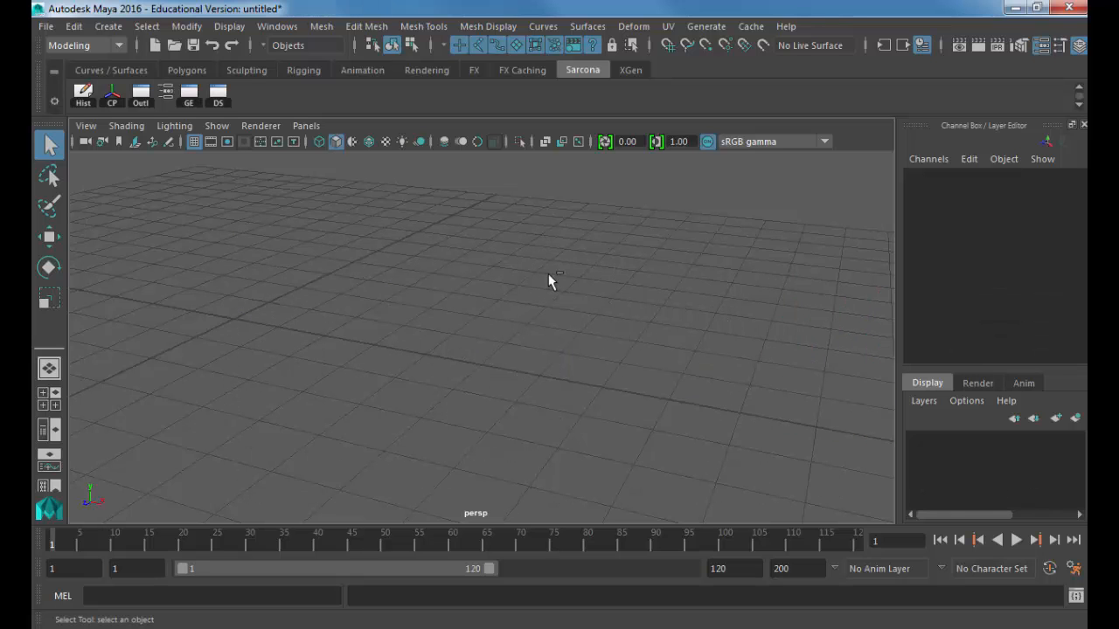
{"action": "key", "text": "ctrl+n"}
Step: Discard the unsaved changes to start a fresh scene and open the Create menu
{"action": "left_click", "coordinate": [562, 329]}
{"action": "left_click", "coordinate": [108, 26]}
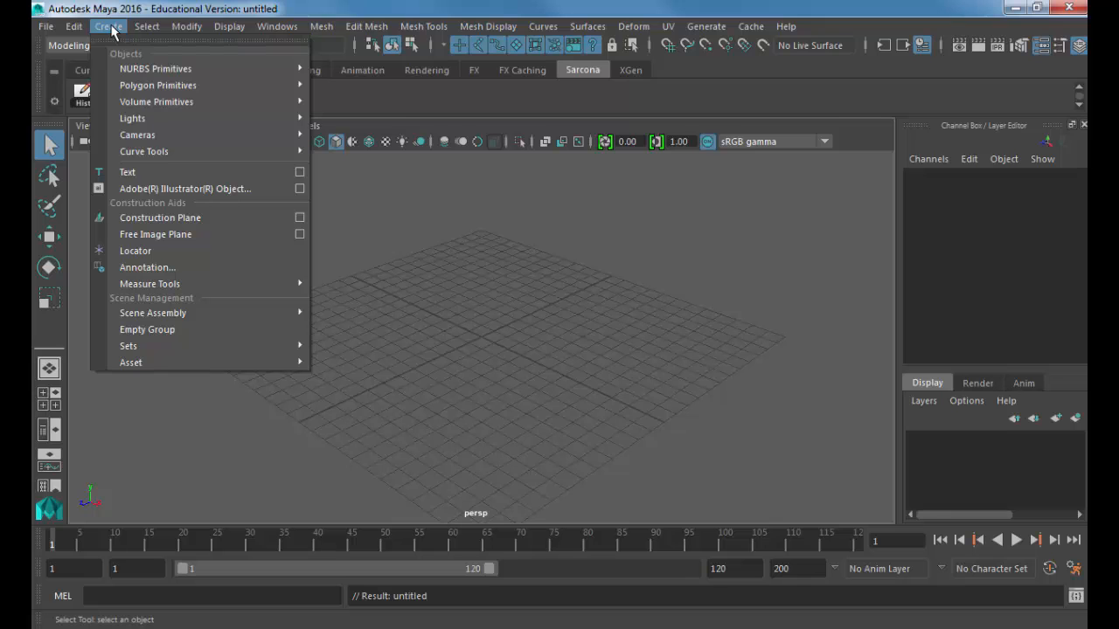
Step: Open Text Curves Options with GOTHAM as the text
{"action": "left_click", "coordinate": [300, 173]}
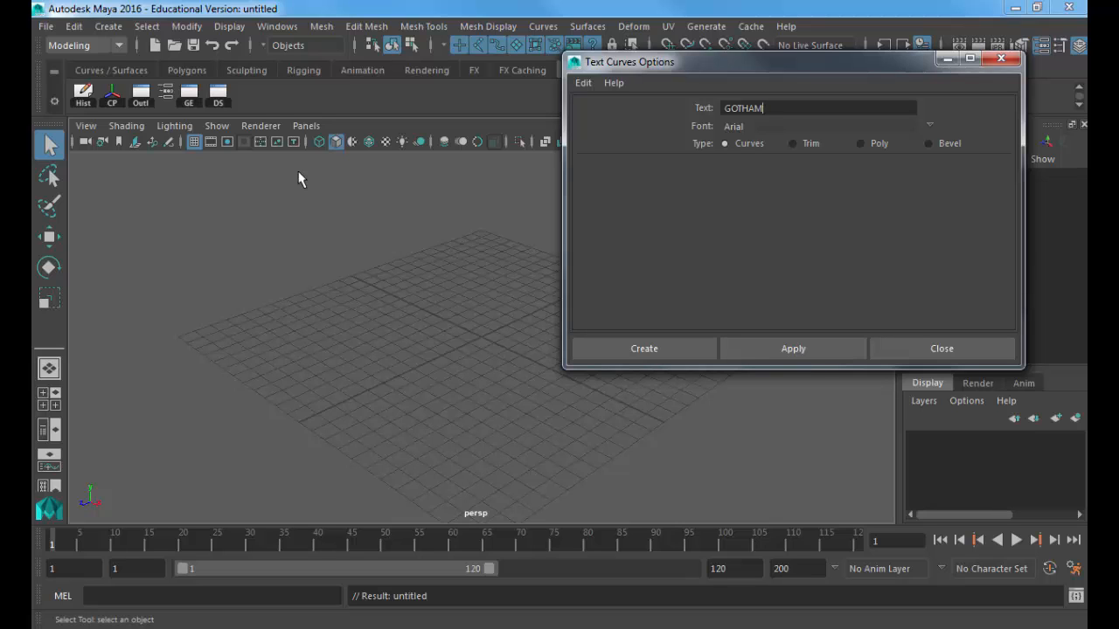
{"action": "double_click", "coordinate": [782, 113]}
{"action": "left_click_drag", "start_coordinate": [641, 63], "coordinate": [384, 69]}
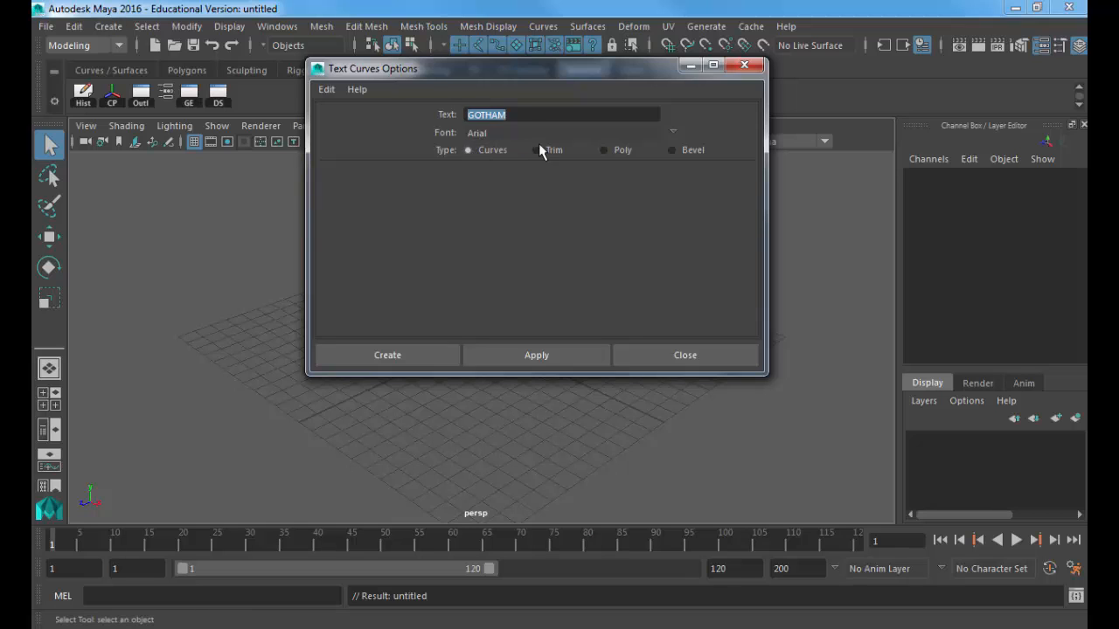
Step: After browsing symbol fonts, choose Arial Bold and create the GOTHAM text curves
{"action": "left_click", "coordinate": [674, 132]}
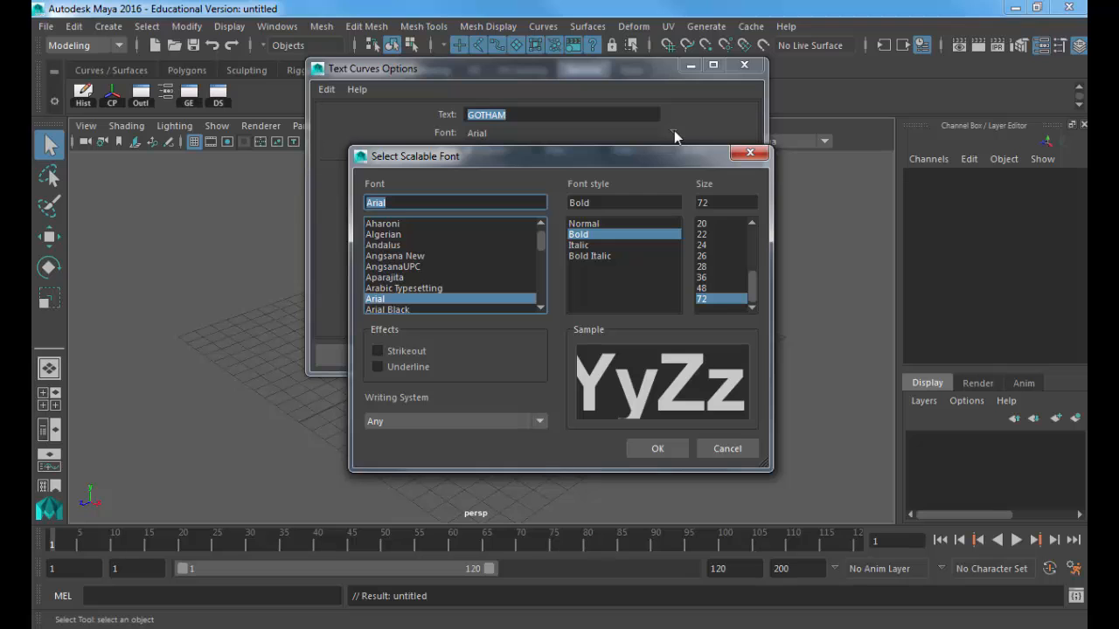
{"action": "type", "text": "Times New Roman"}
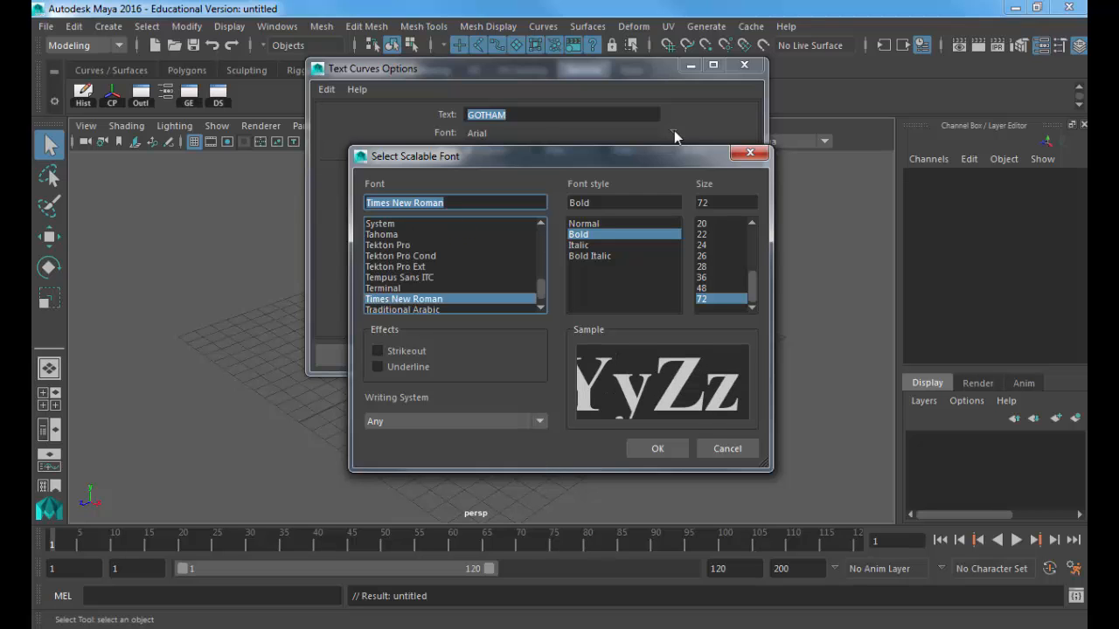
{"action": "key", "text": "Tab"}
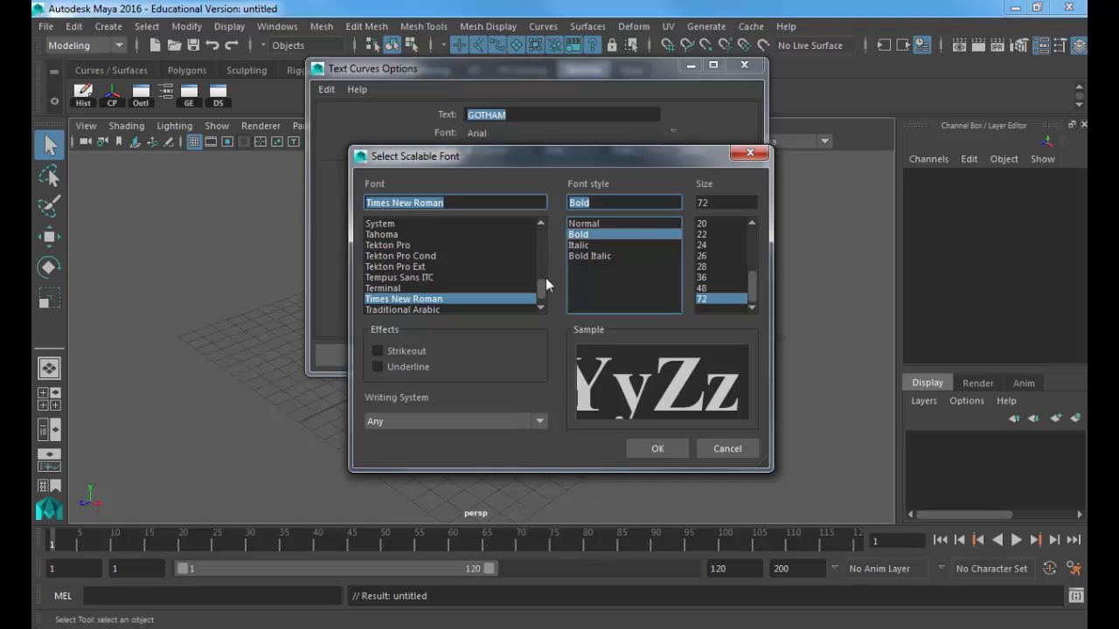
{"action": "scroll", "coordinate": [546, 295], "scroll_direction": "down", "scroll_amount": 5}
{"action": "left_click", "coordinate": [440, 268]}
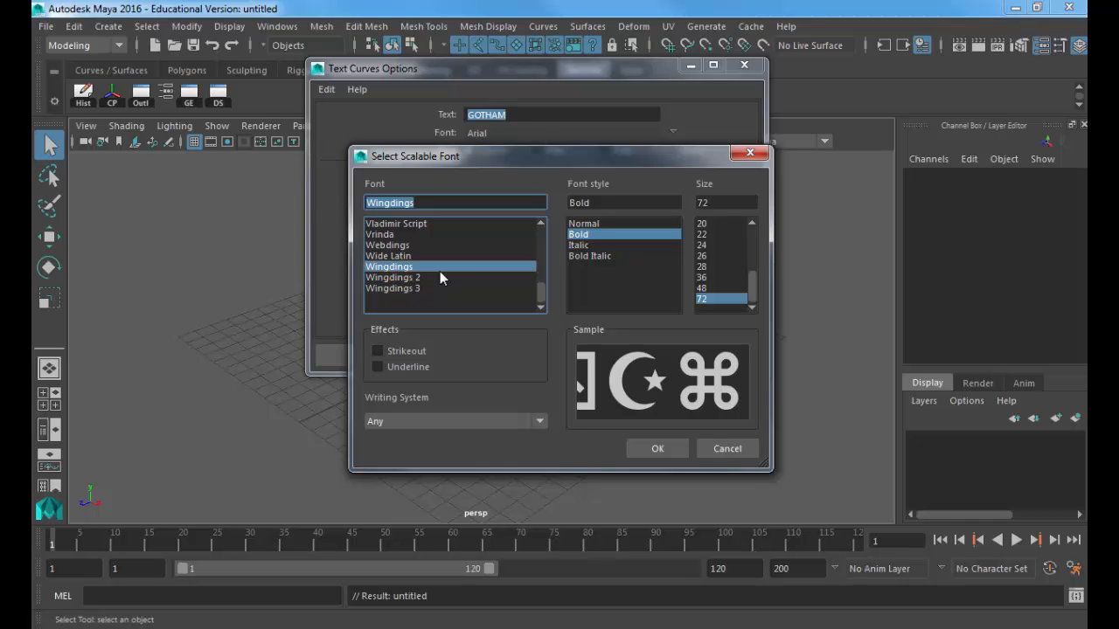
{"action": "key", "text": "Down"}
{"action": "key", "text": "Down"}
{"action": "key", "text": "Up"}
{"action": "key", "text": "Up"}
{"action": "key", "text": "Up"}
{"action": "key", "text": "Up"}
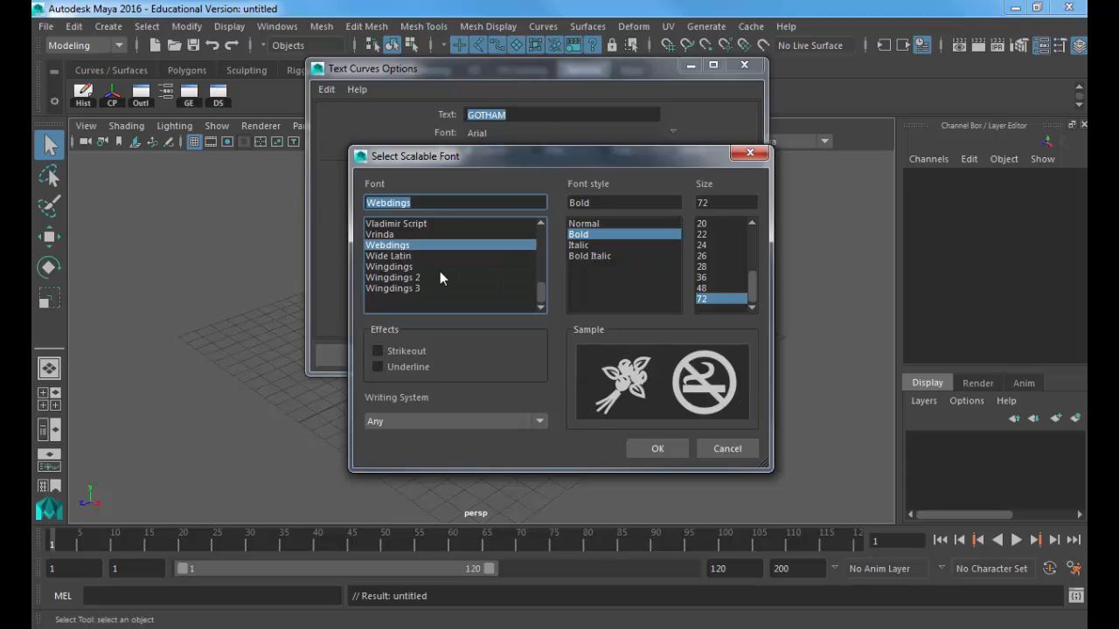
{"action": "key", "text": "Up"}
{"action": "key", "text": "Up"}
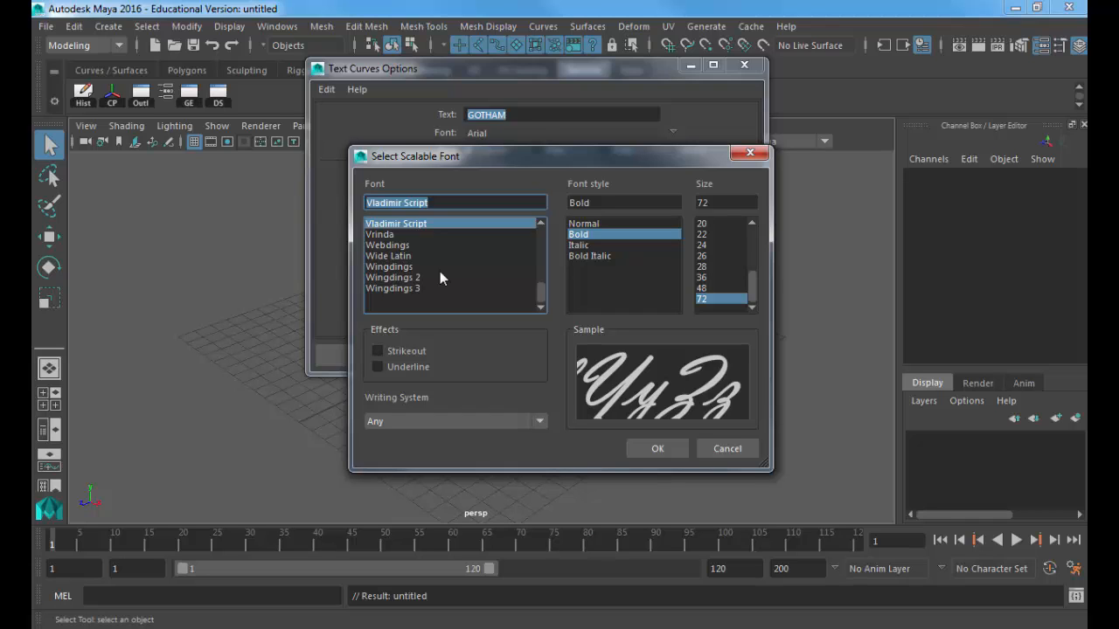
{"action": "type", "text": "Arial"}
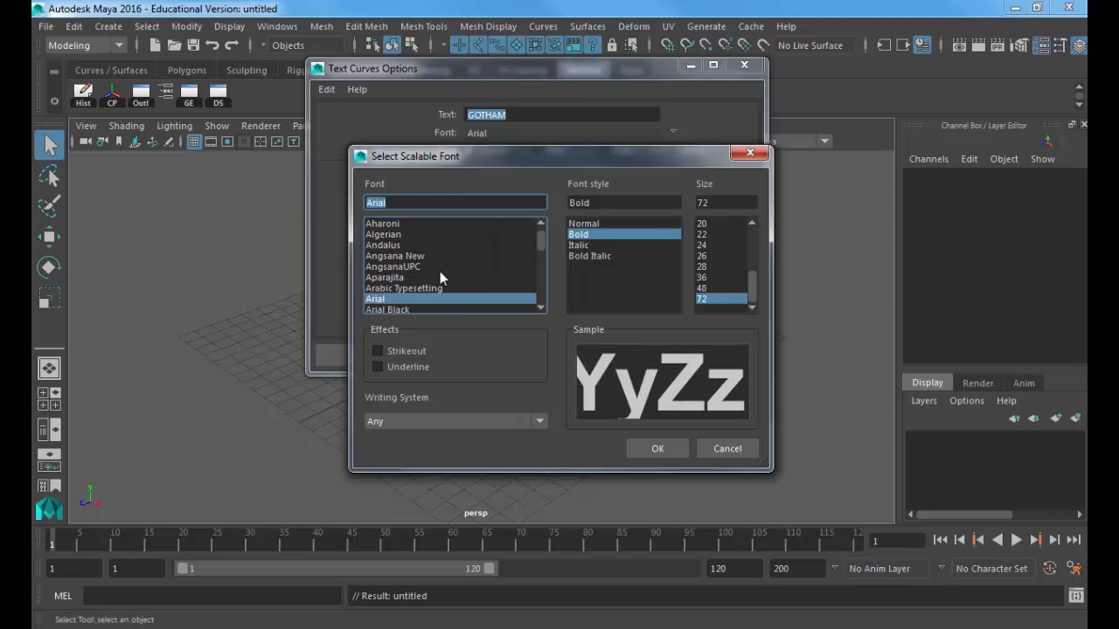
{"action": "key", "text": "Tab"}
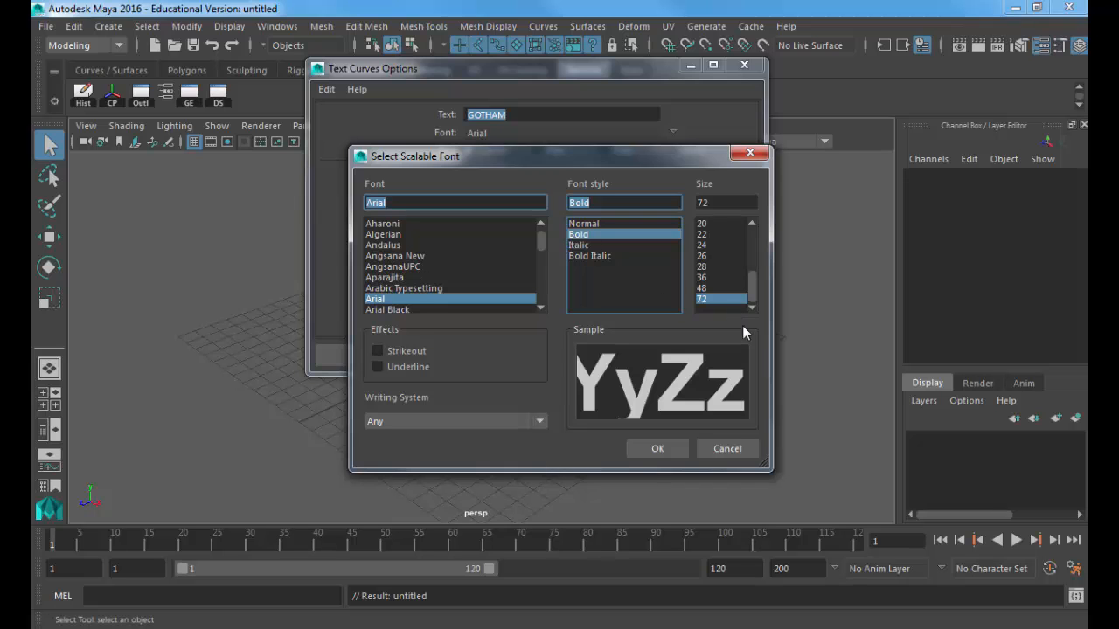
{"action": "left_click", "coordinate": [656, 449]}
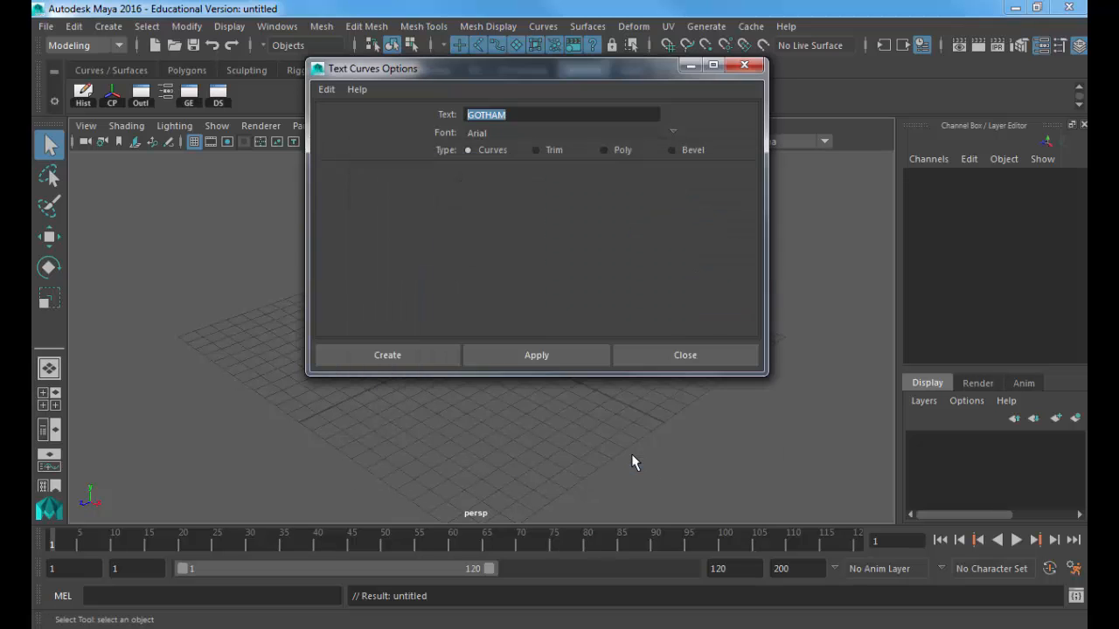
{"action": "left_click", "coordinate": [416, 356]}
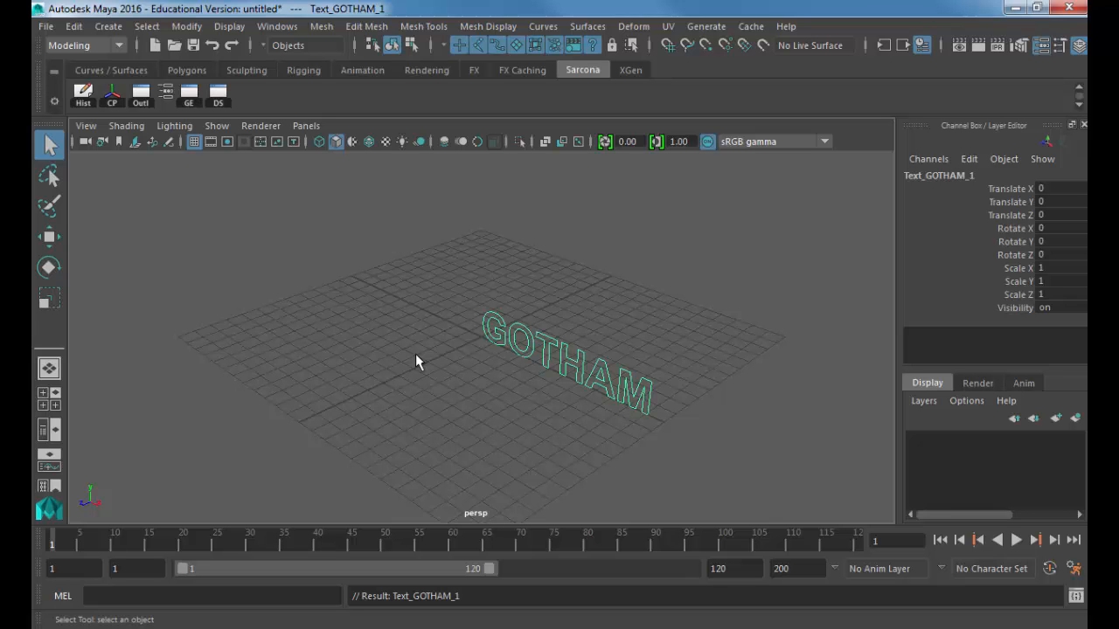
Step: Orbit to a face-on view of GOTHAM and marquee-select only the G curve
{"action": "left_click_drag", "start_coordinate": [472, 340], "coordinate": [812, 411], "text": "alt"}
{"action": "middle_click_drag", "start_coordinate": [812, 411], "coordinate": [639, 312], "text": "alt"}
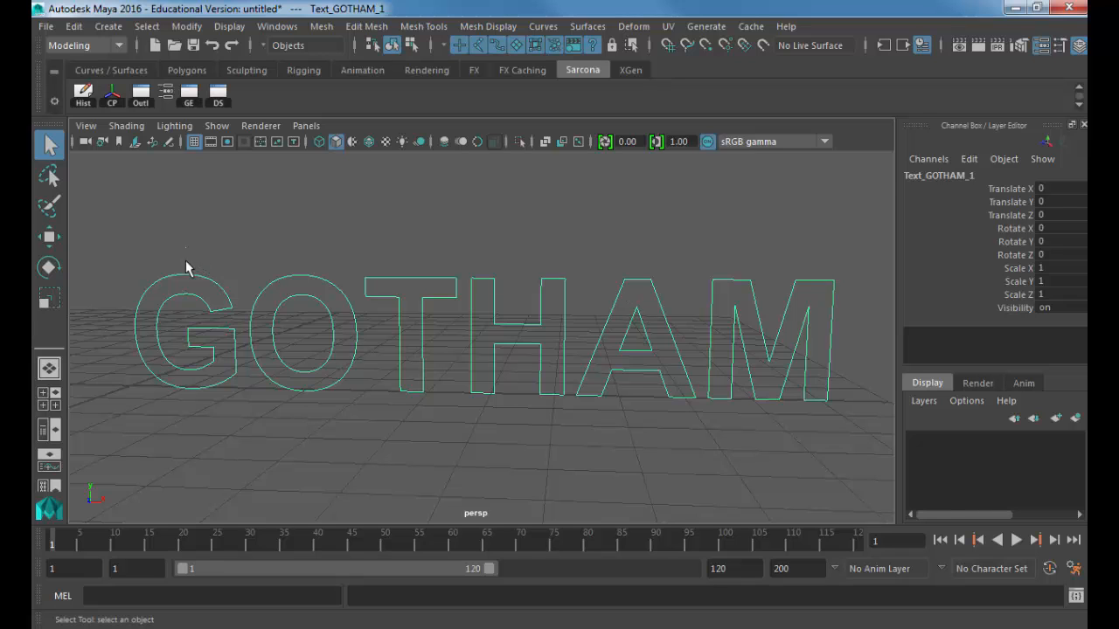
{"action": "left_click_drag", "start_coordinate": [179, 264], "coordinate": [153, 488]}
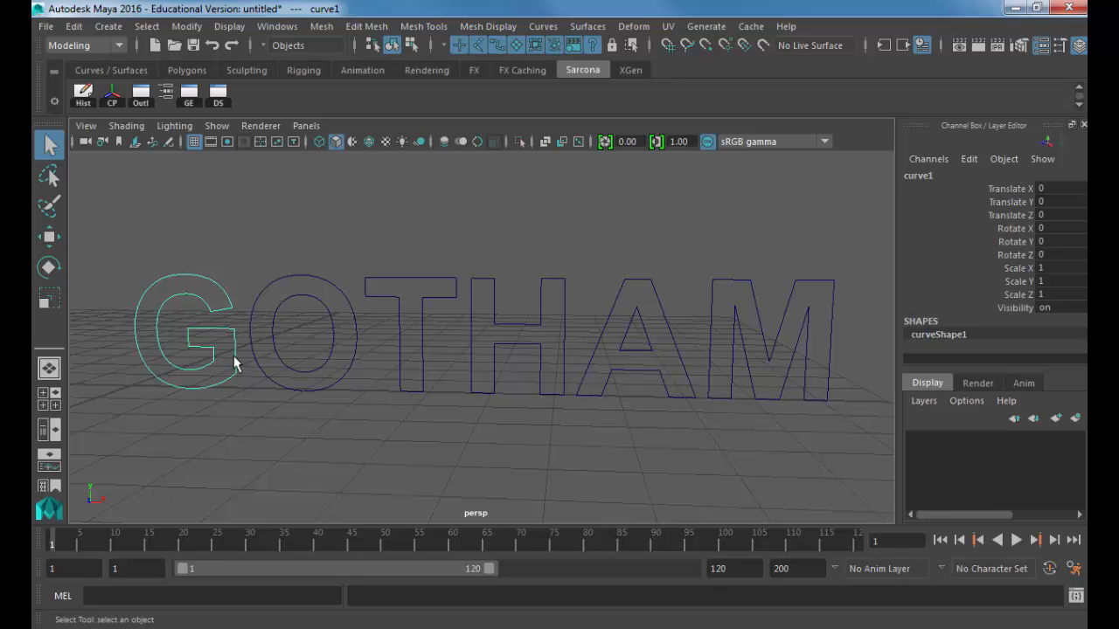
Step: Frame the G curve and orbit to an angled view beside the O
{"action": "key", "text": "f"}
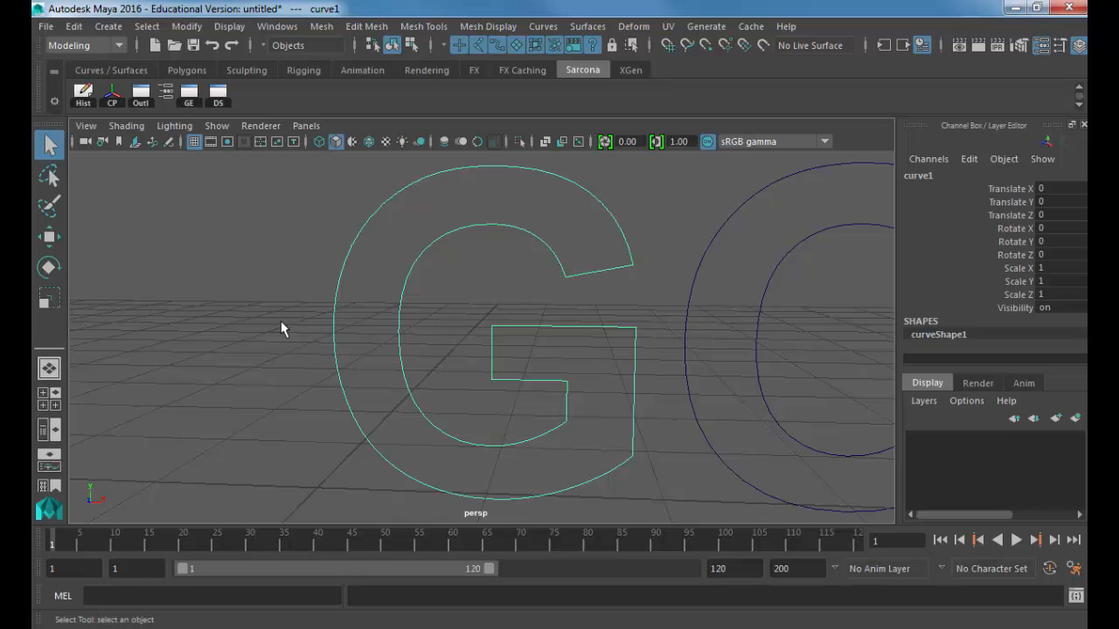
{"action": "left_click_drag", "start_coordinate": [281, 321], "coordinate": [420, 342], "text": "alt"}
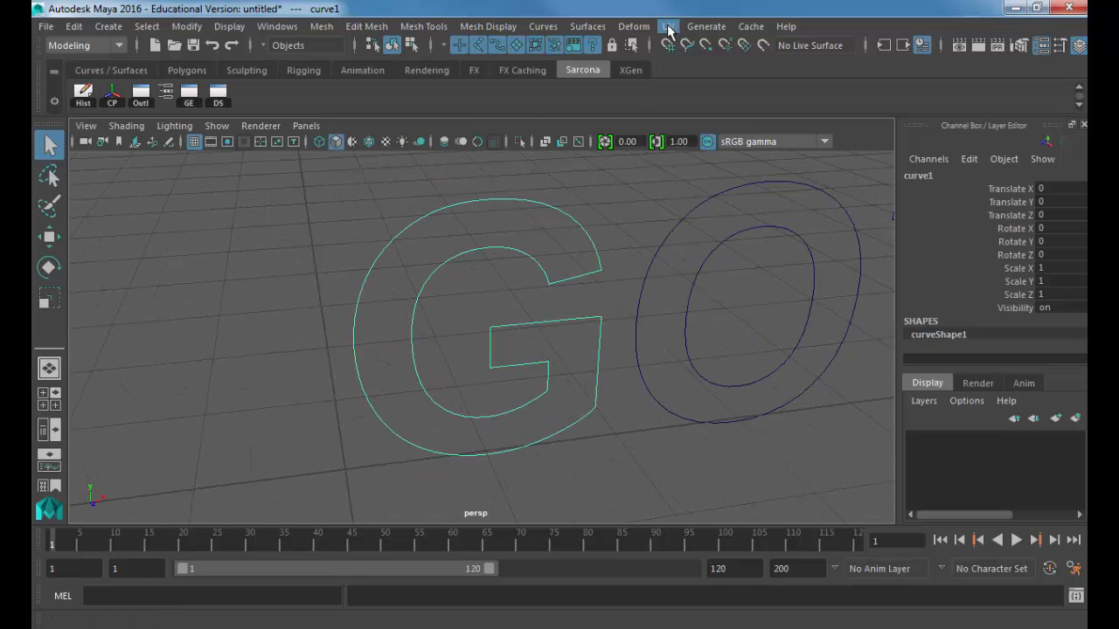
{"action": "left_click", "coordinate": [66, 46]}
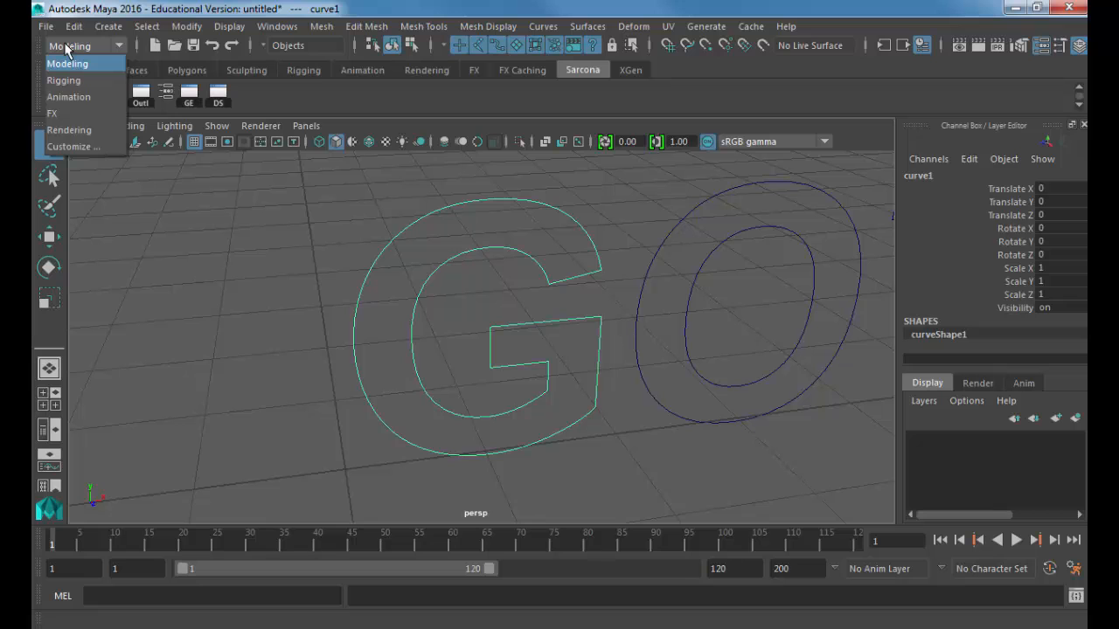
Step: Open Bevel Plus Options from the Modeling menu set, enlarging the window to show inner bevel options
{"action": "left_click", "coordinate": [84, 64]}
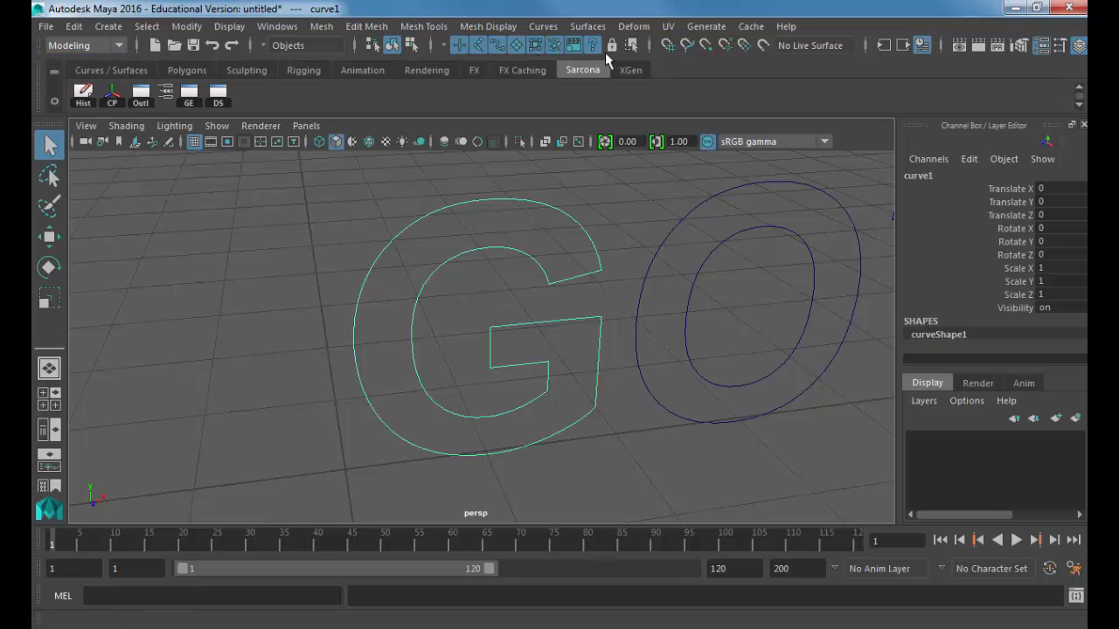
{"action": "left_click", "coordinate": [579, 29]}
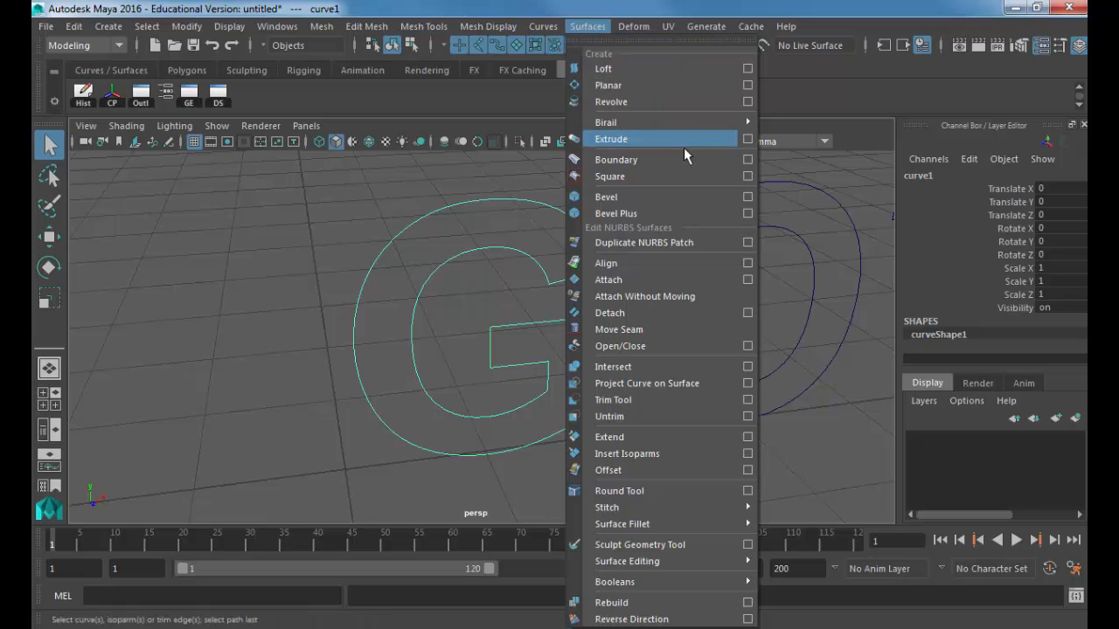
{"action": "left_click", "coordinate": [748, 214]}
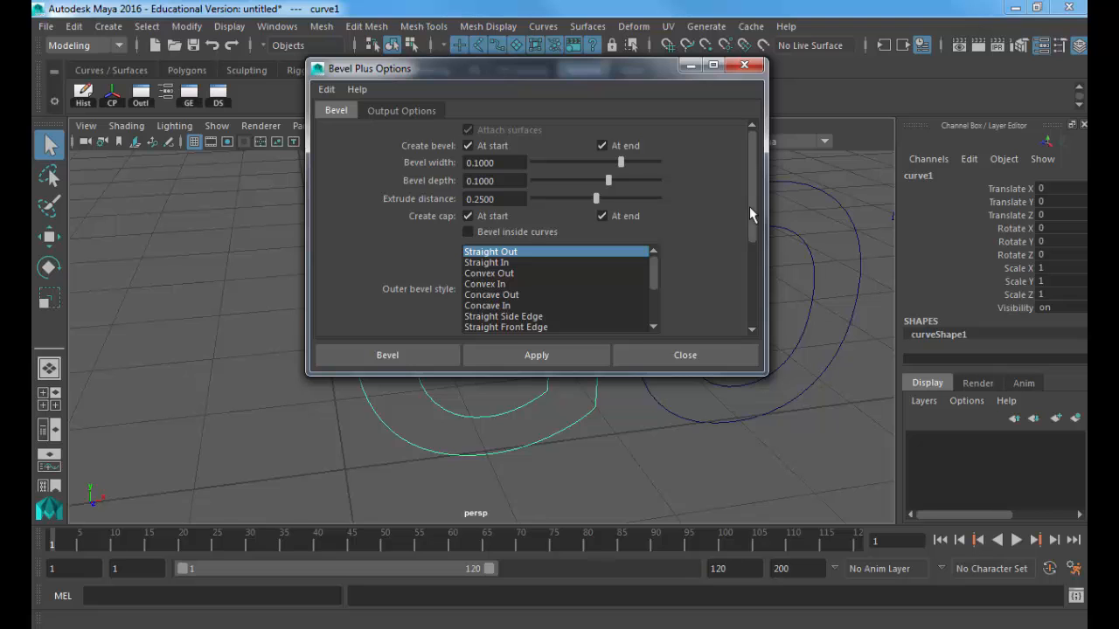
{"action": "left_click_drag", "start_coordinate": [565, 76], "coordinate": [413, 66]}
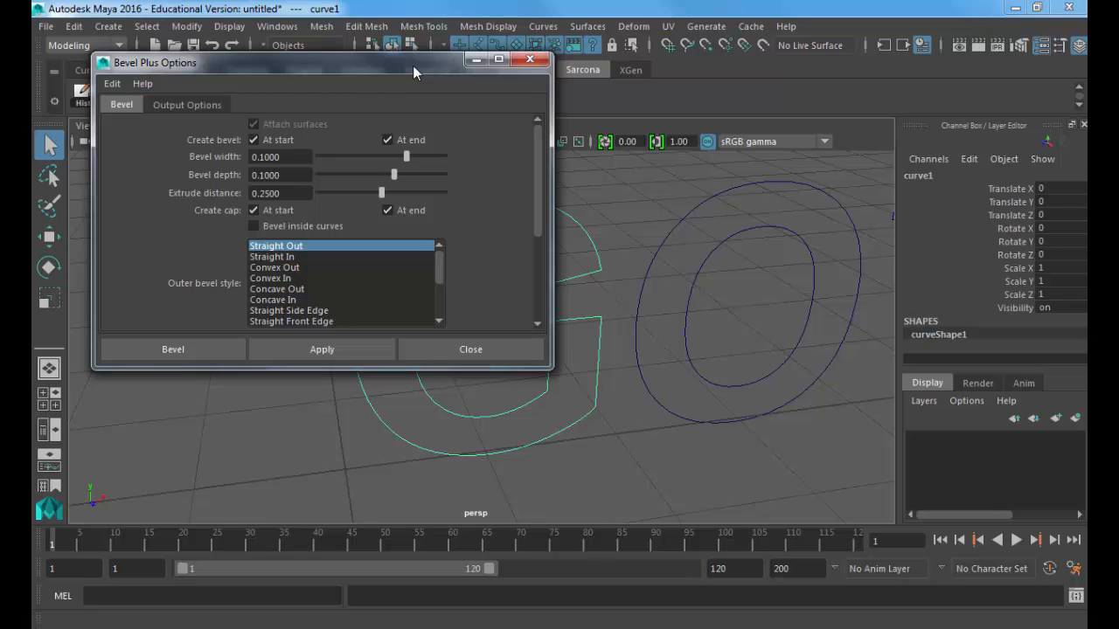
{"action": "left_click", "coordinate": [588, 26]}
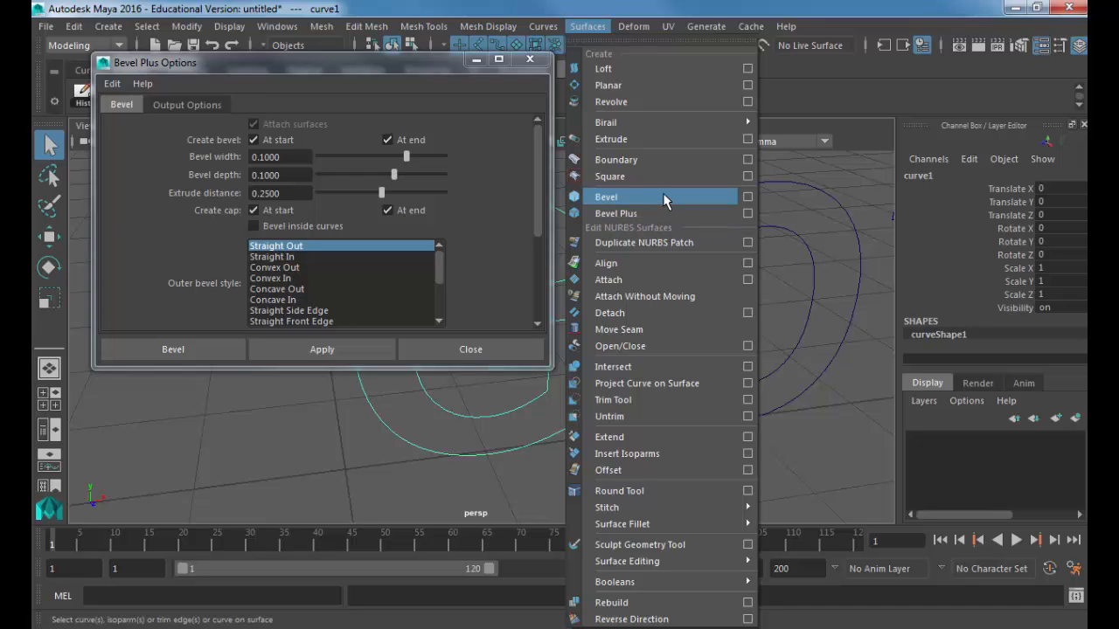
{"action": "left_click", "coordinate": [757, 211]}
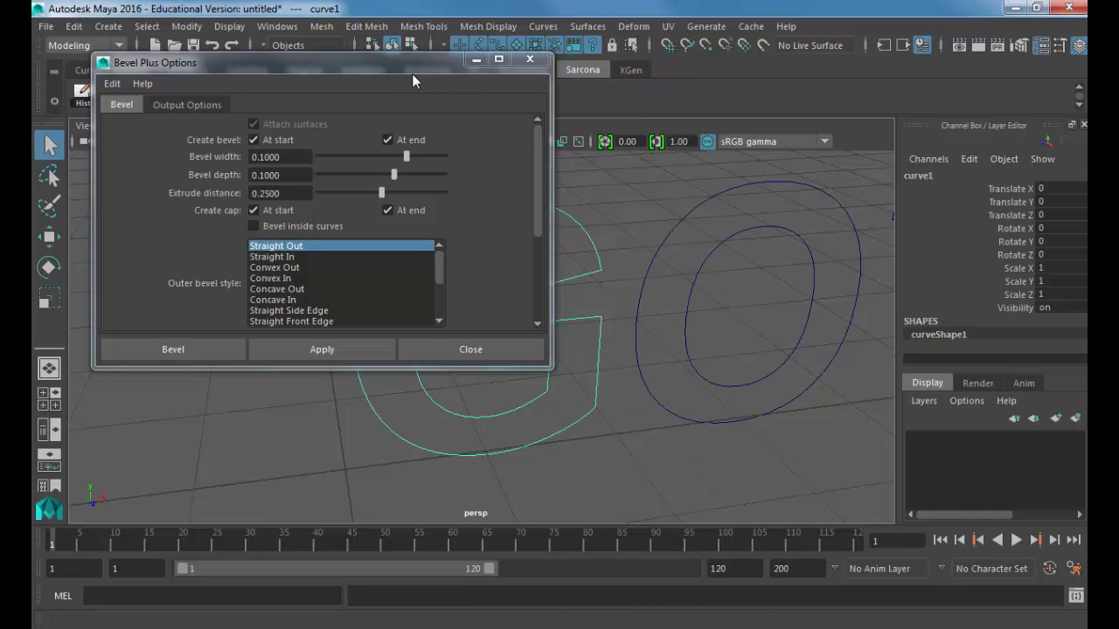
{"action": "left_click_drag", "start_coordinate": [406, 67], "coordinate": [432, 56]}
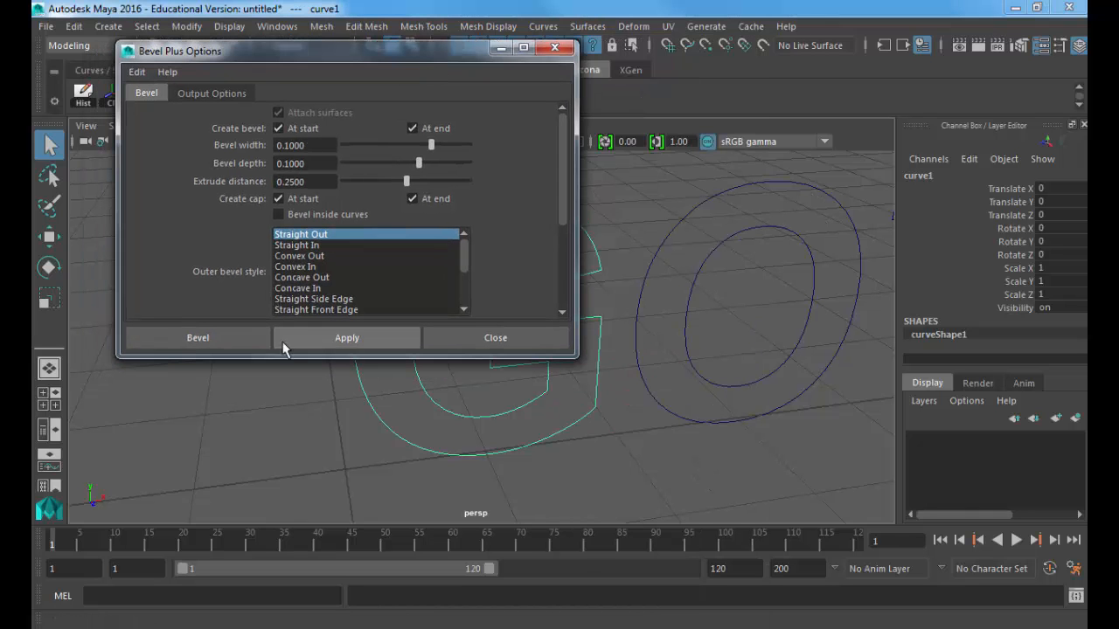
{"action": "left_click_drag", "start_coordinate": [285, 353], "coordinate": [306, 554]}
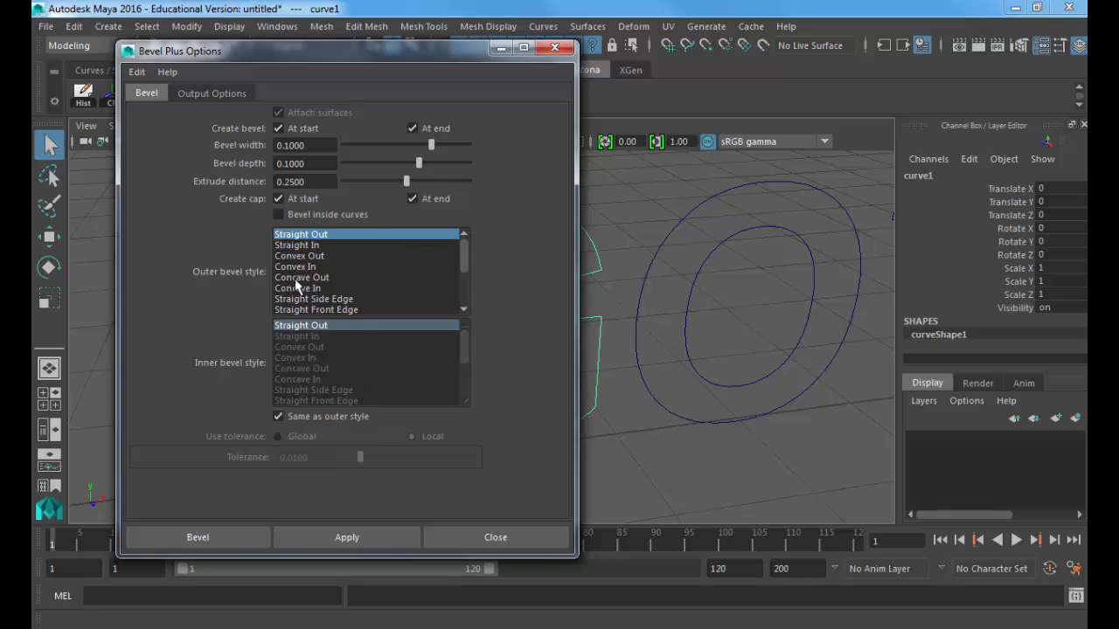
{"action": "left_click", "coordinate": [211, 93]}
{"action": "left_click", "coordinate": [154, 96]}
{"action": "left_click", "coordinate": [144, 74]}
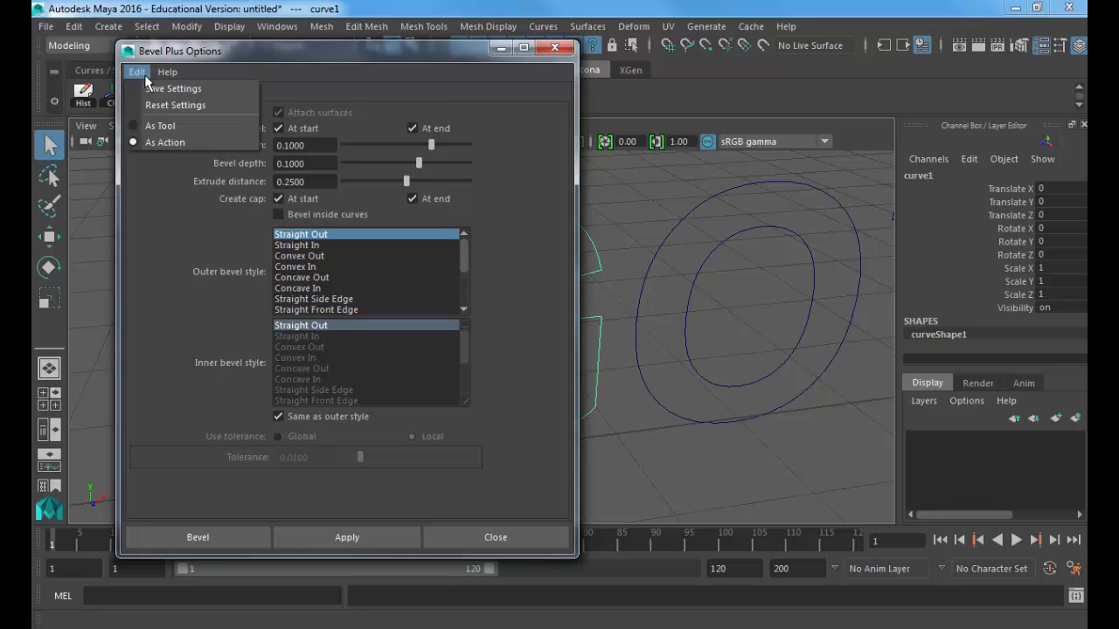
Step: Reset Bevel Plus Options to defaults, reopen and reset again, then show Output Options
{"action": "left_click", "coordinate": [175, 106]}
{"action": "left_click_drag", "start_coordinate": [338, 53], "coordinate": [403, 50]}
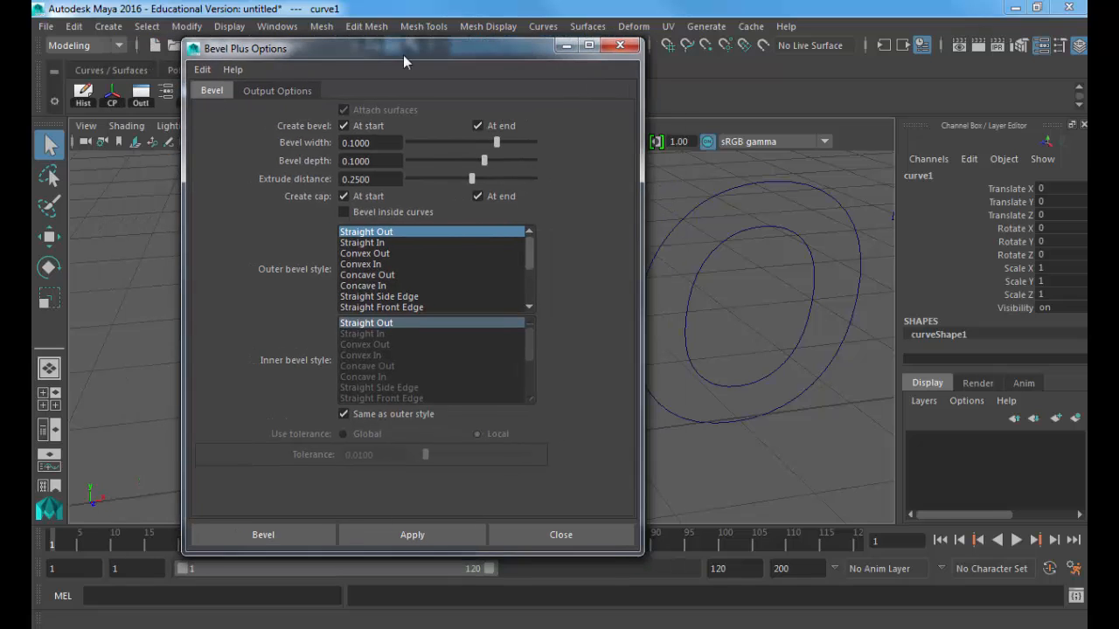
{"action": "left_click", "coordinate": [205, 70]}
{"action": "left_click", "coordinate": [230, 101]}
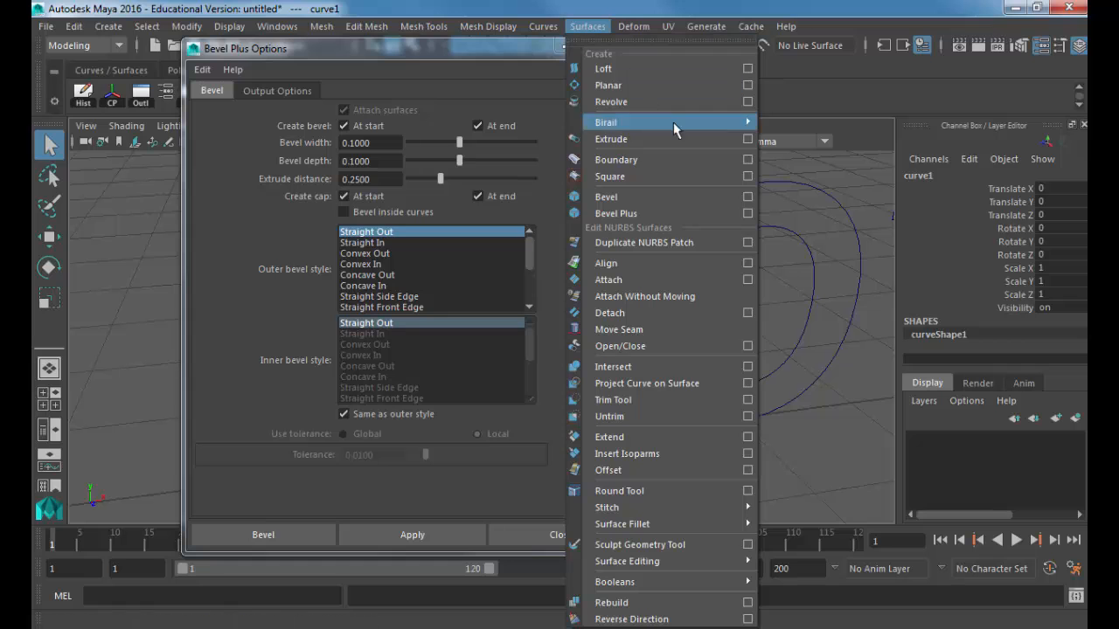
{"action": "left_click", "coordinate": [749, 213]}
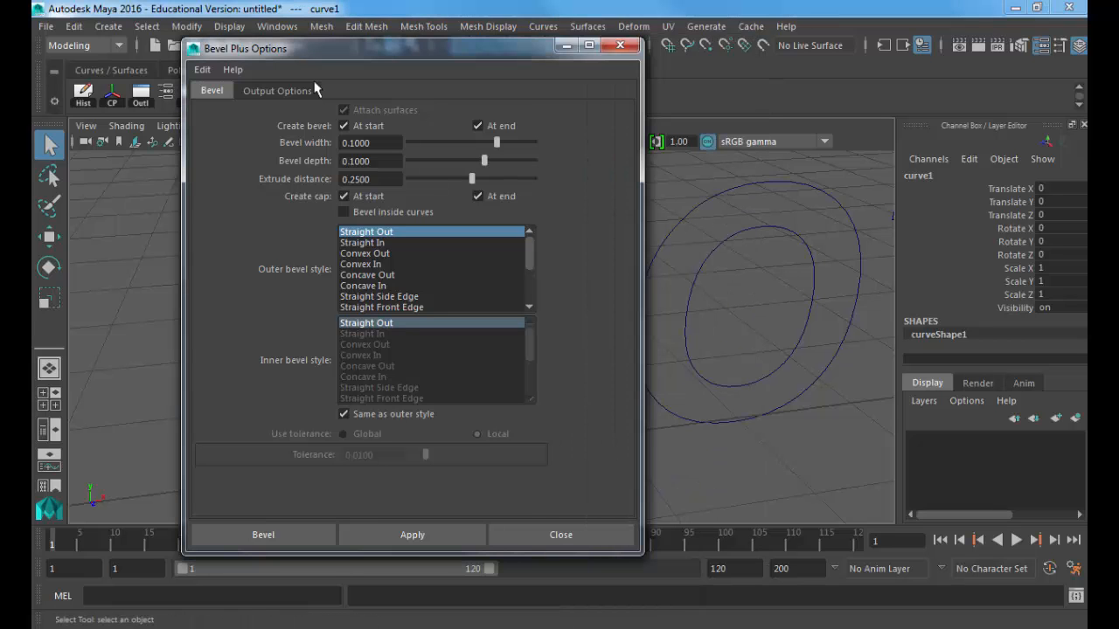
{"action": "left_click", "coordinate": [200, 70]}
{"action": "left_click", "coordinate": [241, 102]}
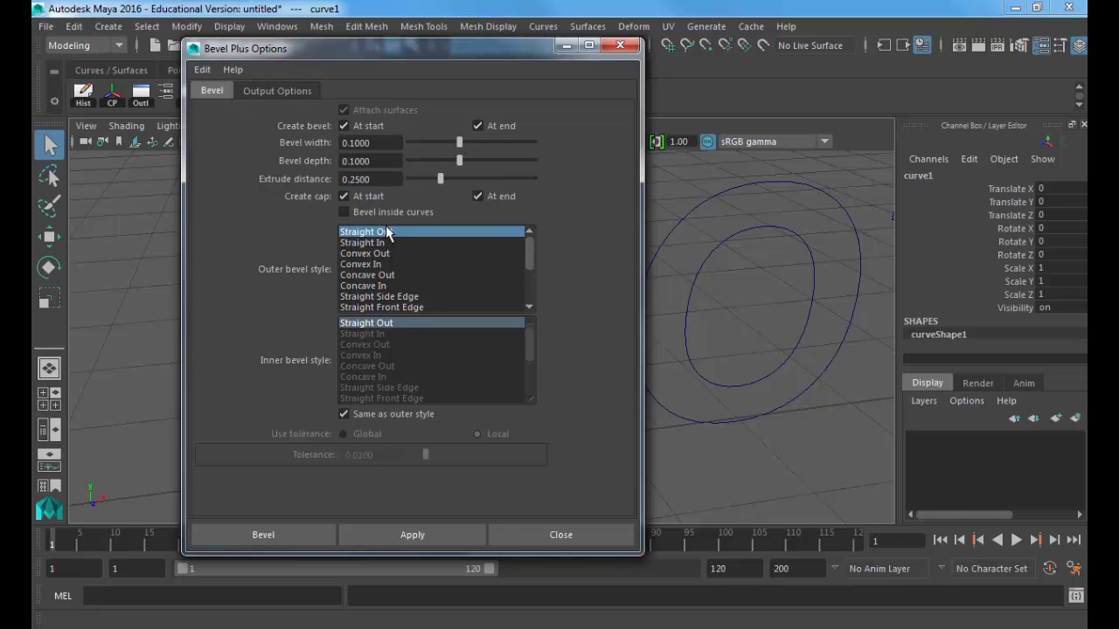
{"action": "left_click", "coordinate": [264, 89]}
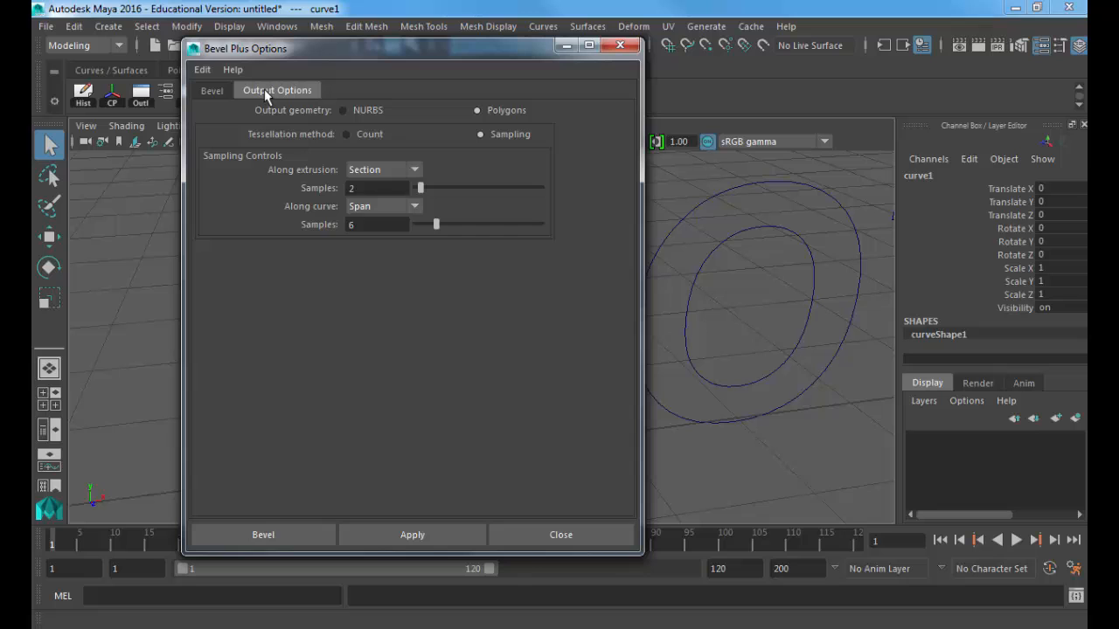
Step: Set polygon output sampling to Section 2 along the extrusion and Span 6 along the curve
{"action": "left_click", "coordinate": [216, 92]}
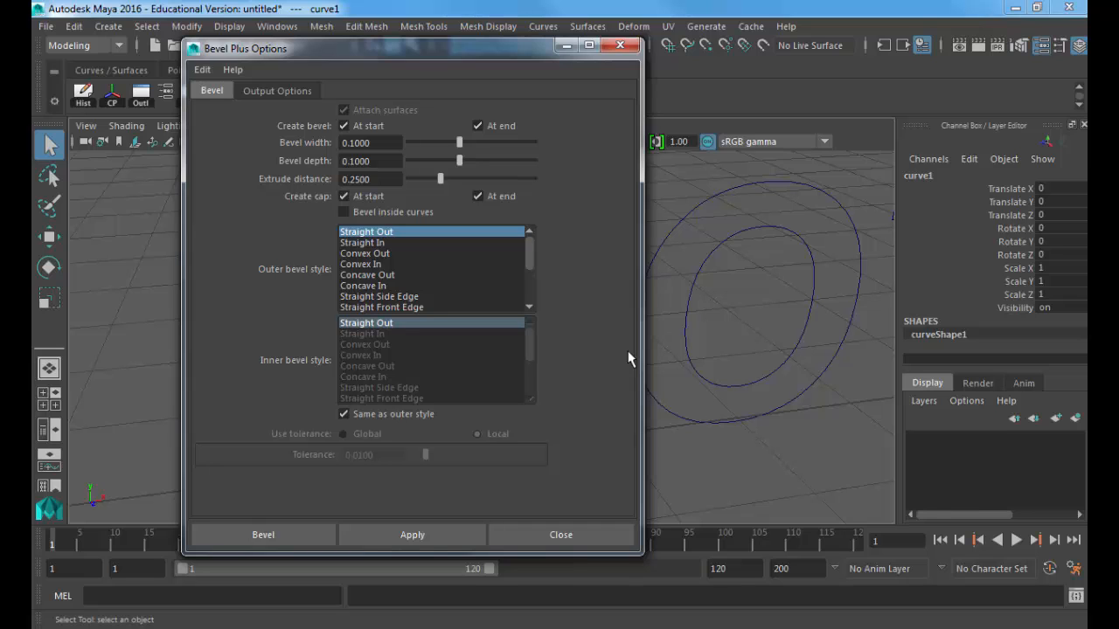
{"action": "left_click", "coordinate": [302, 91]}
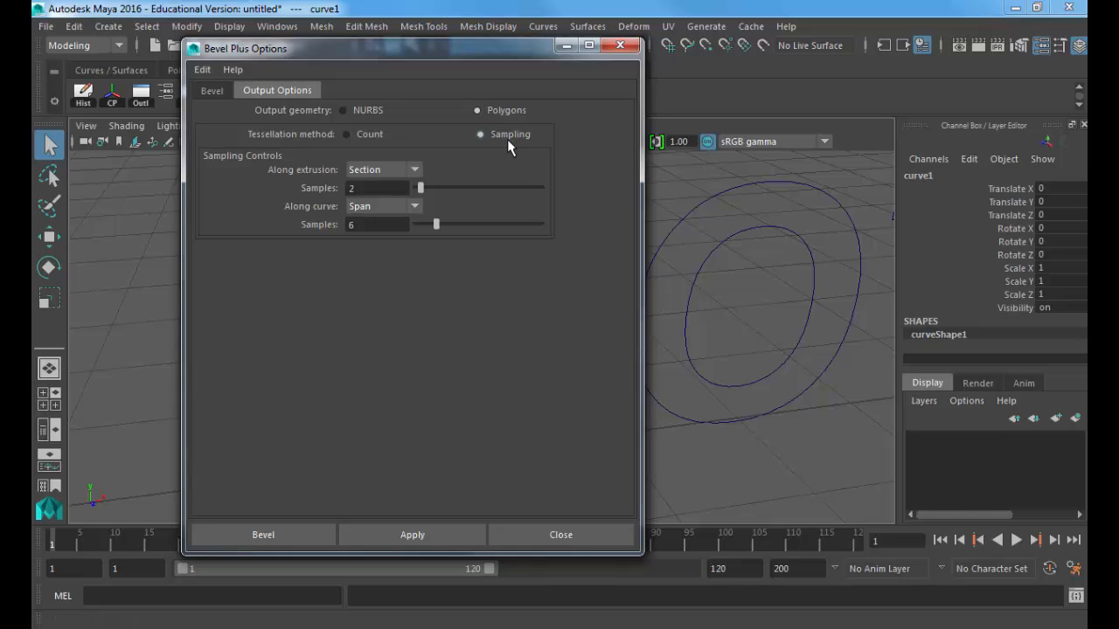
{"action": "left_click", "coordinate": [391, 168]}
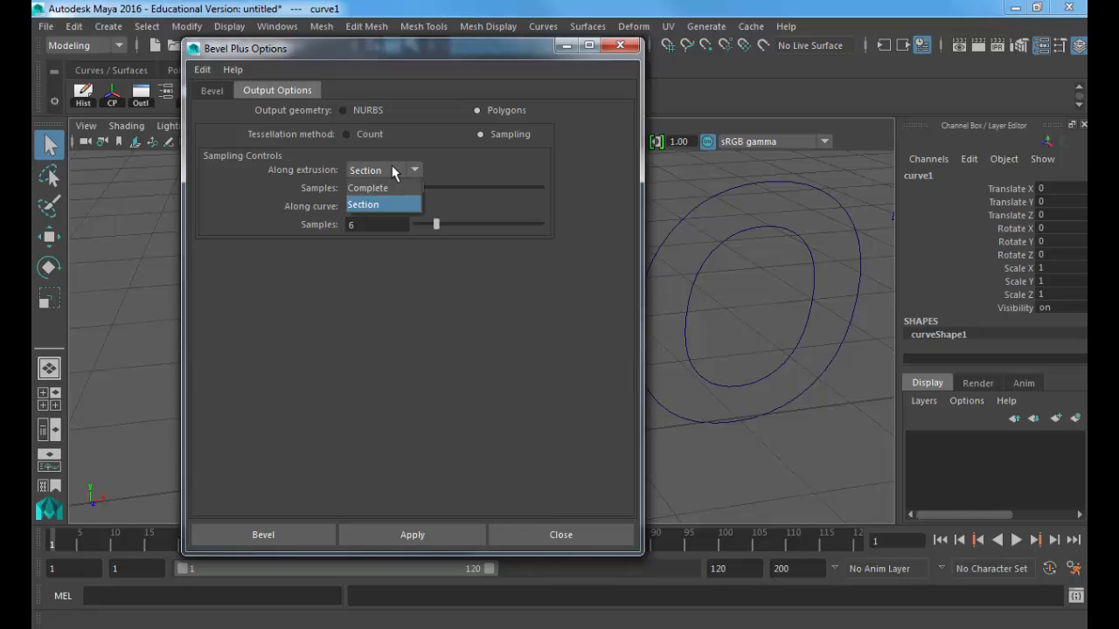
{"action": "left_click", "coordinate": [379, 203]}
{"action": "left_click", "coordinate": [380, 208]}
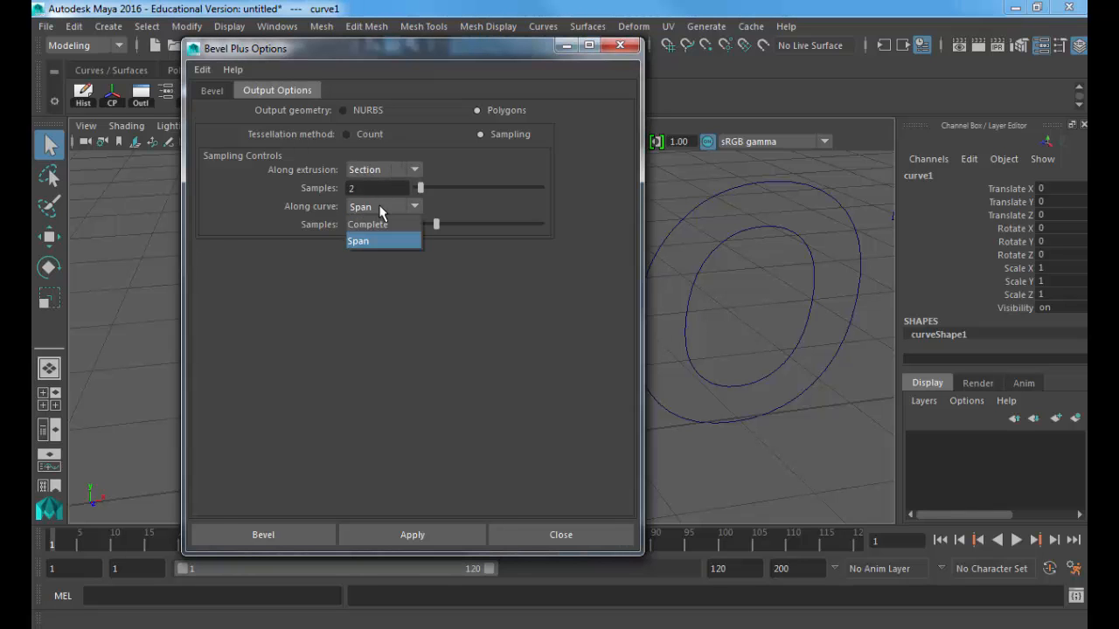
{"action": "left_click", "coordinate": [380, 210]}
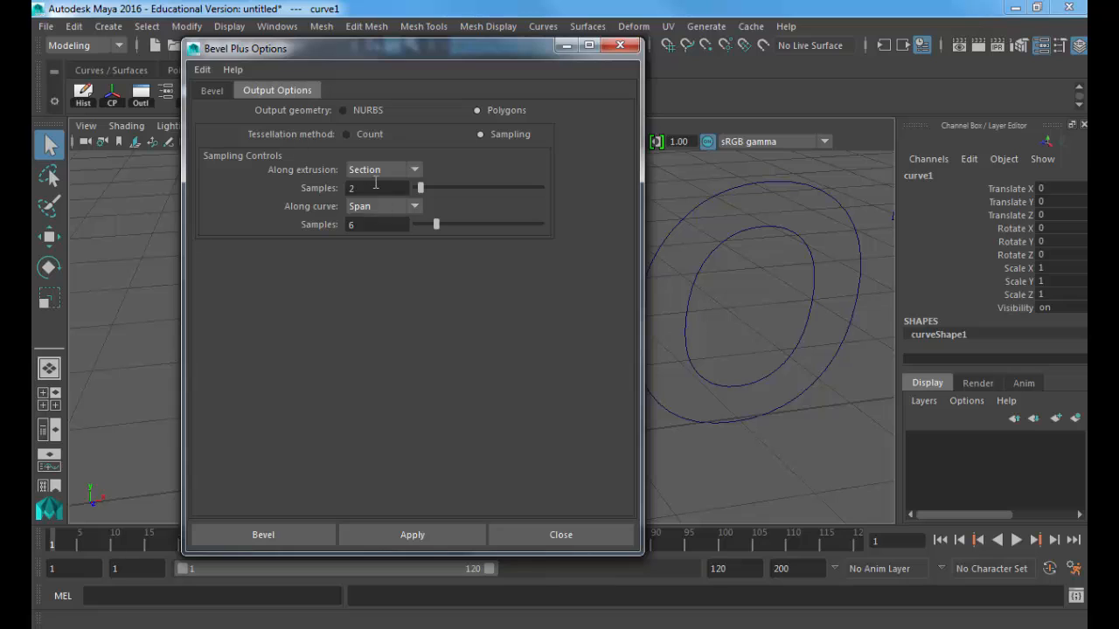
{"action": "left_click", "coordinate": [373, 173]}
{"action": "left_click", "coordinate": [369, 203]}
{"action": "left_click", "coordinate": [370, 206]}
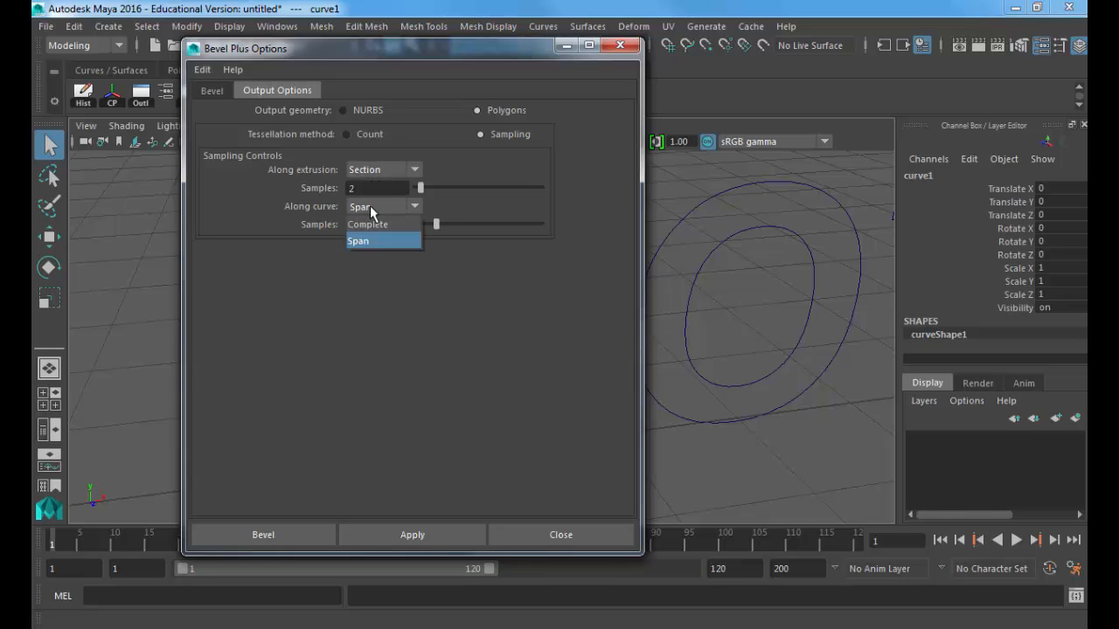
{"action": "left_click", "coordinate": [370, 206]}
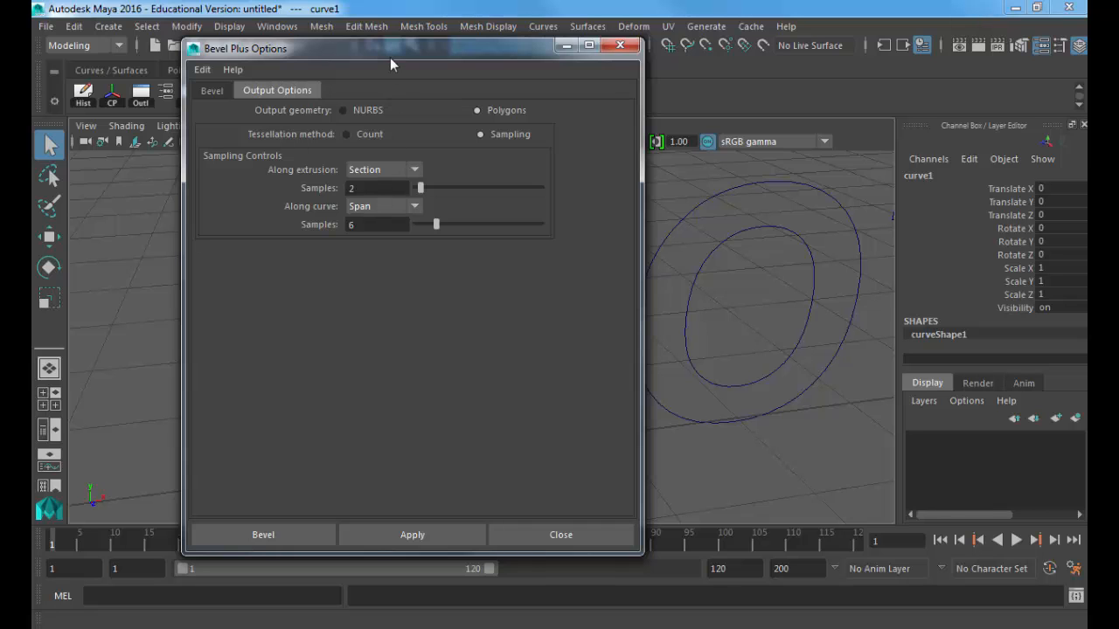
Step: Bring the G outline into view and apply the polygon bevel, creating bevelPolygon1
{"action": "left_click_drag", "start_coordinate": [389, 52], "coordinate": [770, 50]}
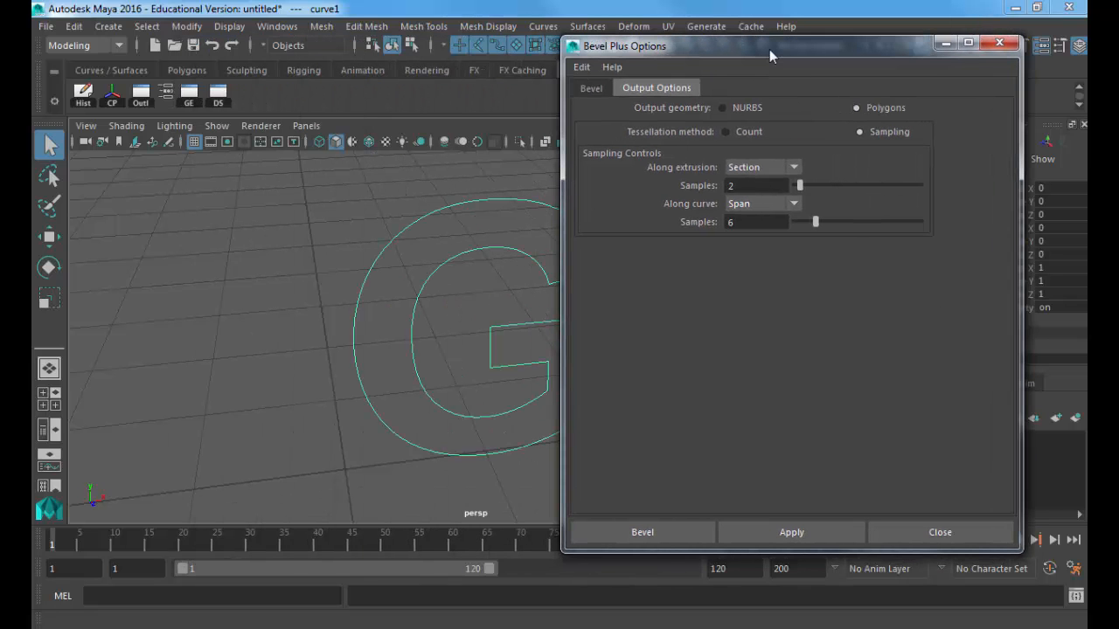
{"action": "middle_click_drag", "start_coordinate": [462, 272], "coordinate": [223, 306], "text": "alt"}
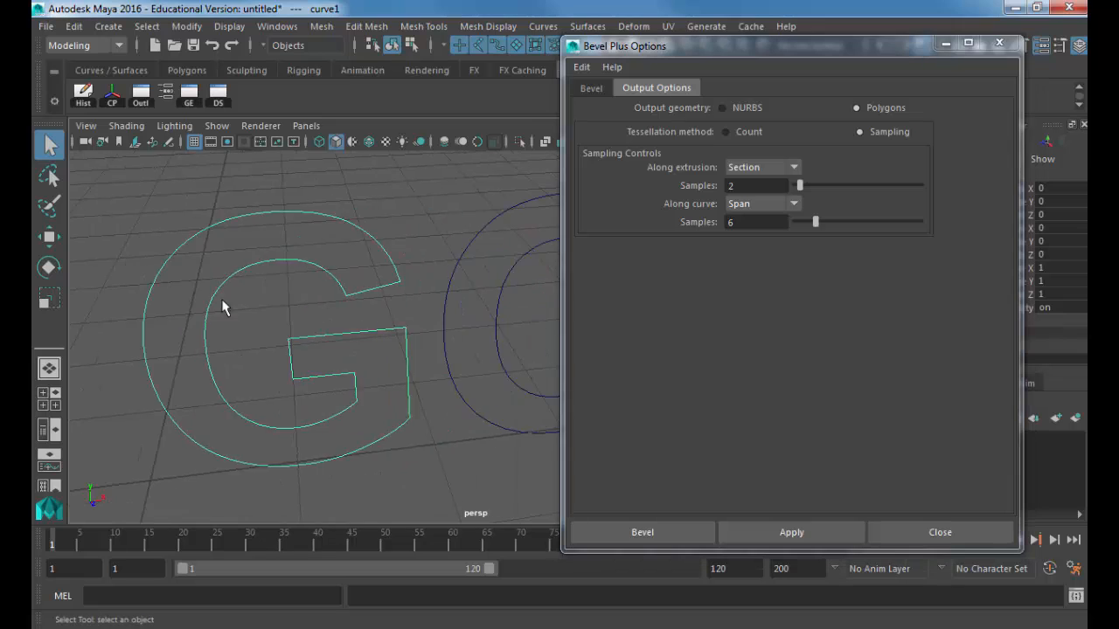
{"action": "left_click_drag", "start_coordinate": [223, 306], "coordinate": [294, 303], "text": "alt"}
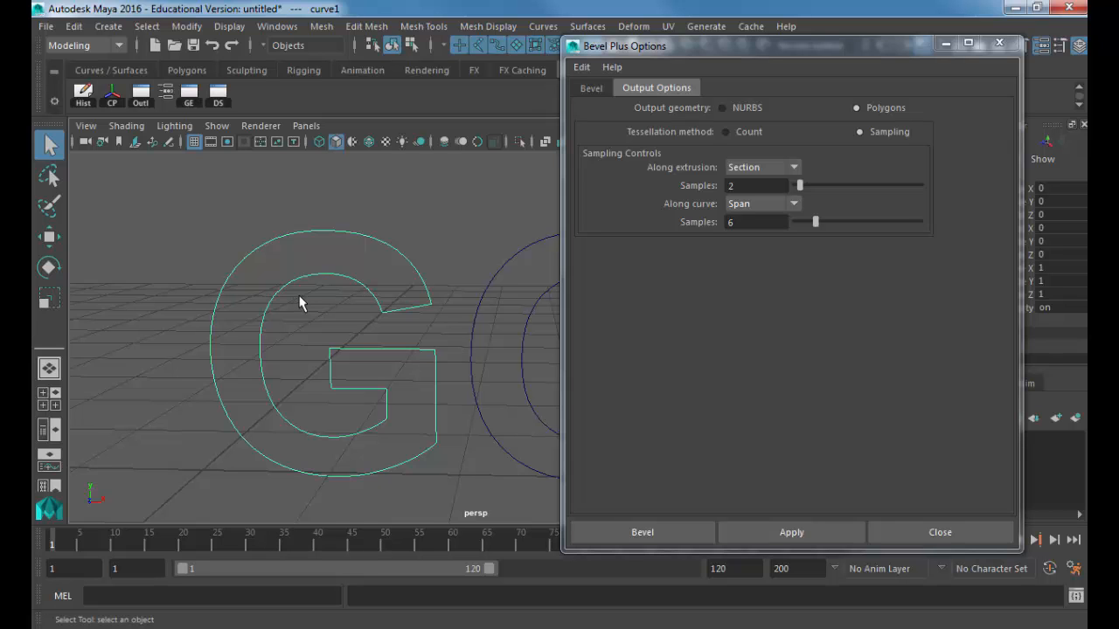
{"action": "mouse_move", "coordinate": [306, 283]}
{"action": "middle_mouse_down", "text": "alt"}
{"action": "mouse_move", "coordinate": [324, 257]}
{"action": "mouse_move", "coordinate": [294, 275]}
{"action": "mouse_move", "coordinate": [320, 274]}
{"action": "mouse_move", "coordinate": [298, 277]}
{"action": "middle_mouse_up", "text": "alt"}
{"action": "left_click_drag", "start_coordinate": [747, 48], "coordinate": [793, 48]}
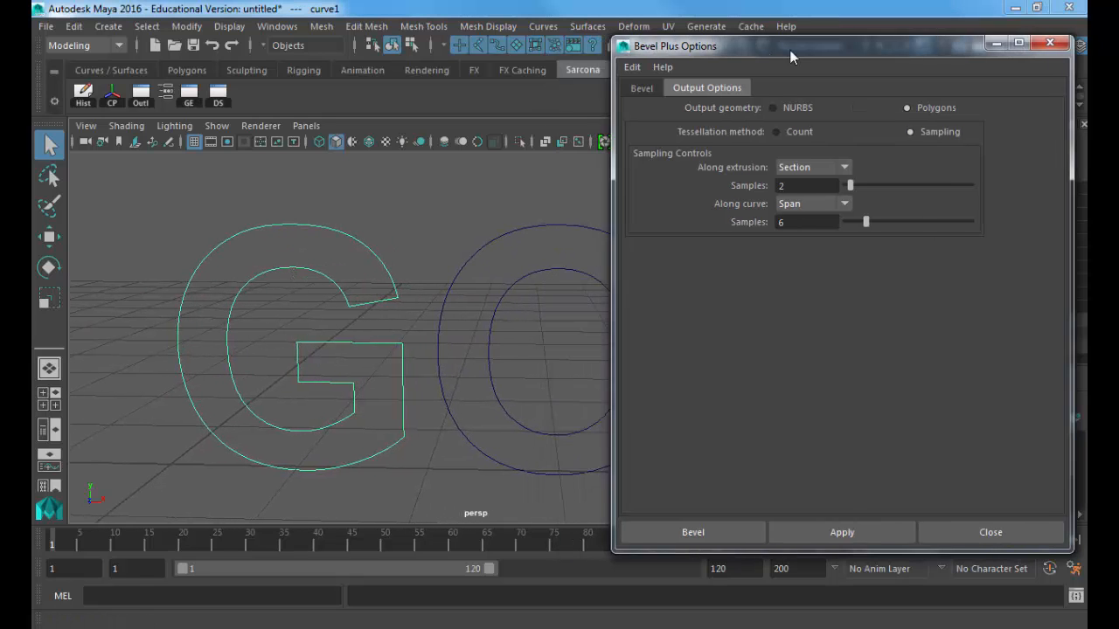
{"action": "middle_click_drag", "start_coordinate": [411, 282], "coordinate": [444, 284], "text": "alt"}
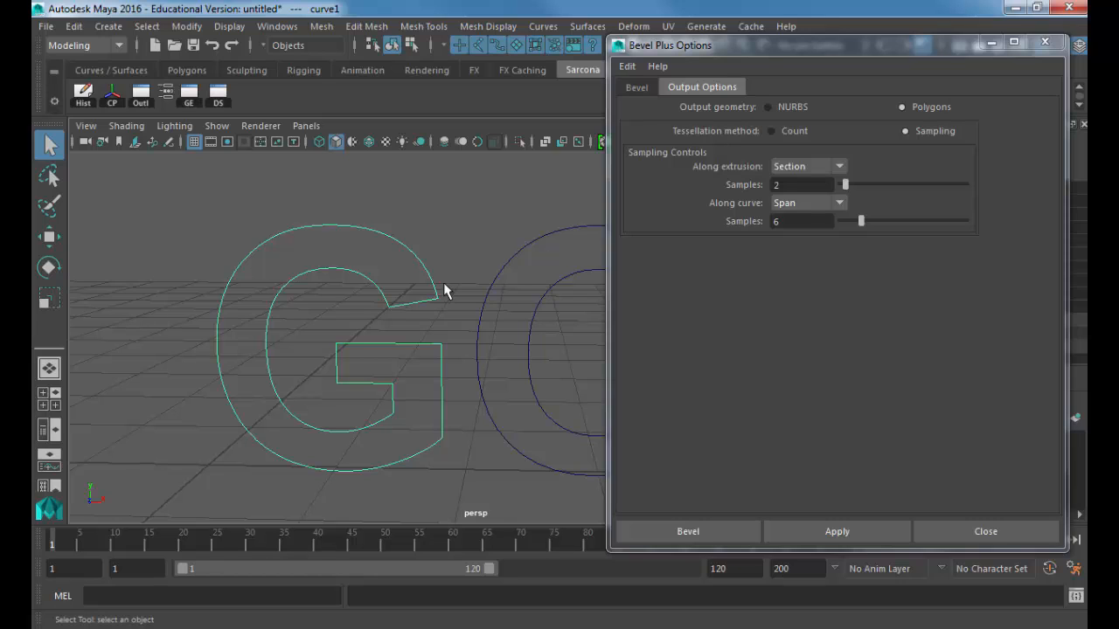
{"action": "left_click", "coordinate": [826, 532]}
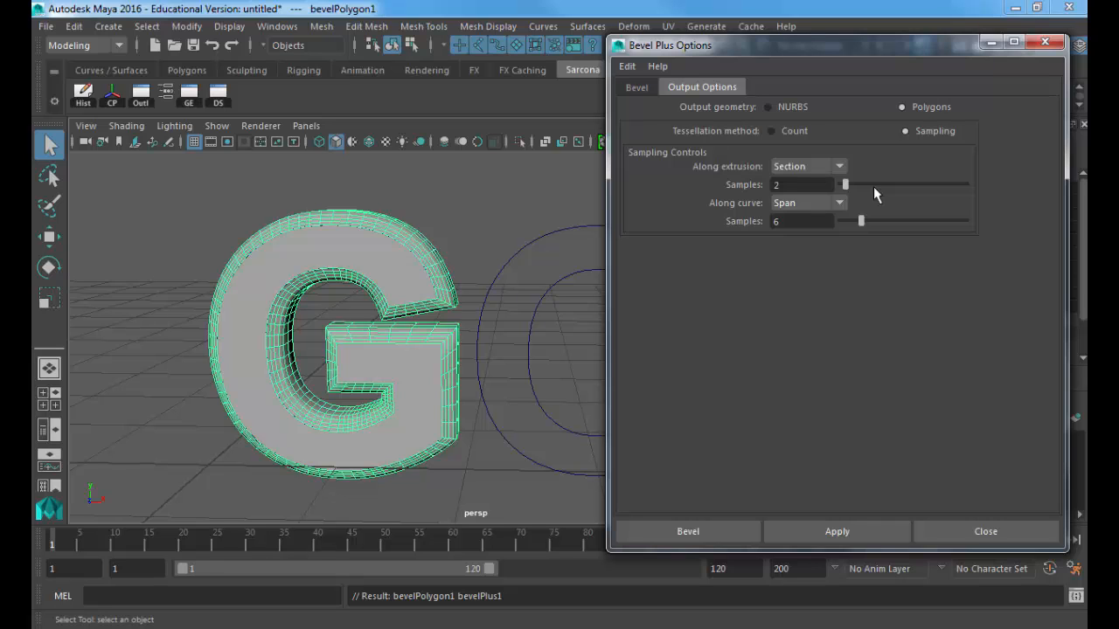
{"action": "key", "text": "ctrl+z"}
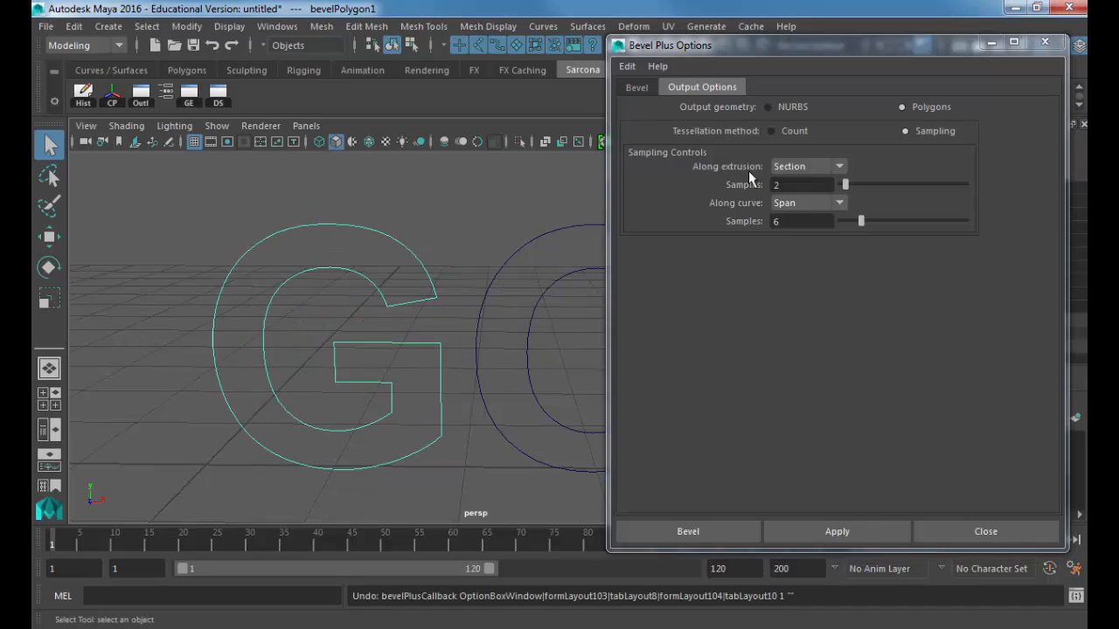
{"action": "left_click", "coordinate": [795, 131]}
{"action": "left_click", "coordinate": [799, 532]}
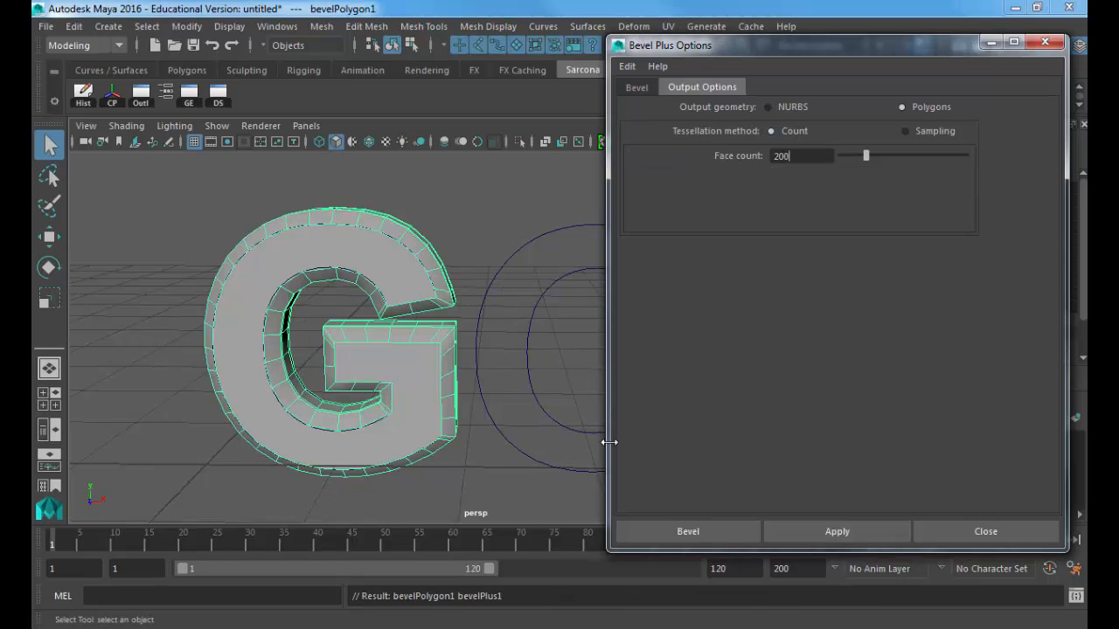
{"action": "key", "text": "ctrl+z"}
{"action": "left_click_drag", "start_coordinate": [866, 155], "coordinate": [840, 156]}
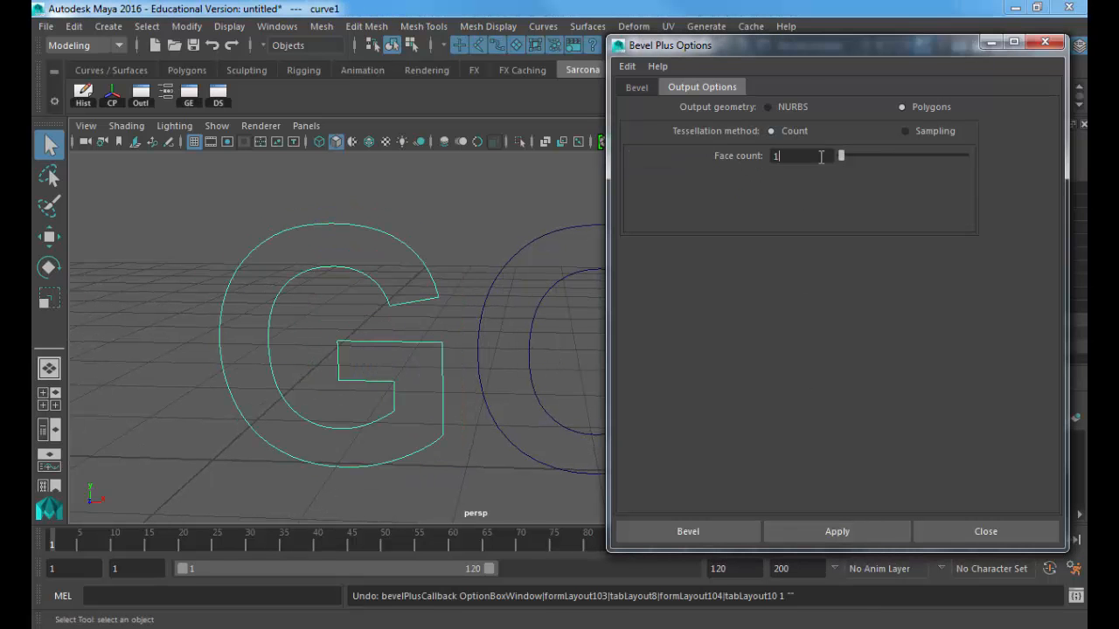
{"action": "left_click", "coordinate": [836, 532]}
{"action": "left_click_drag", "start_coordinate": [501, 356], "coordinate": [494, 354], "text": "alt"}
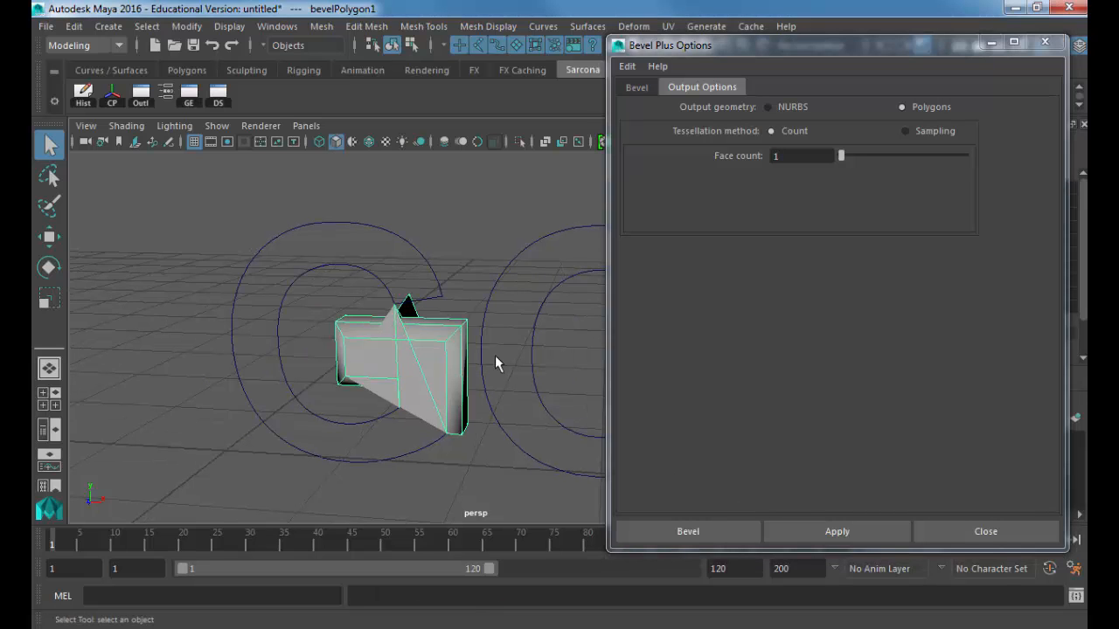
{"action": "key", "text": "ctrl+z"}
{"action": "left_click", "coordinate": [940, 132]}
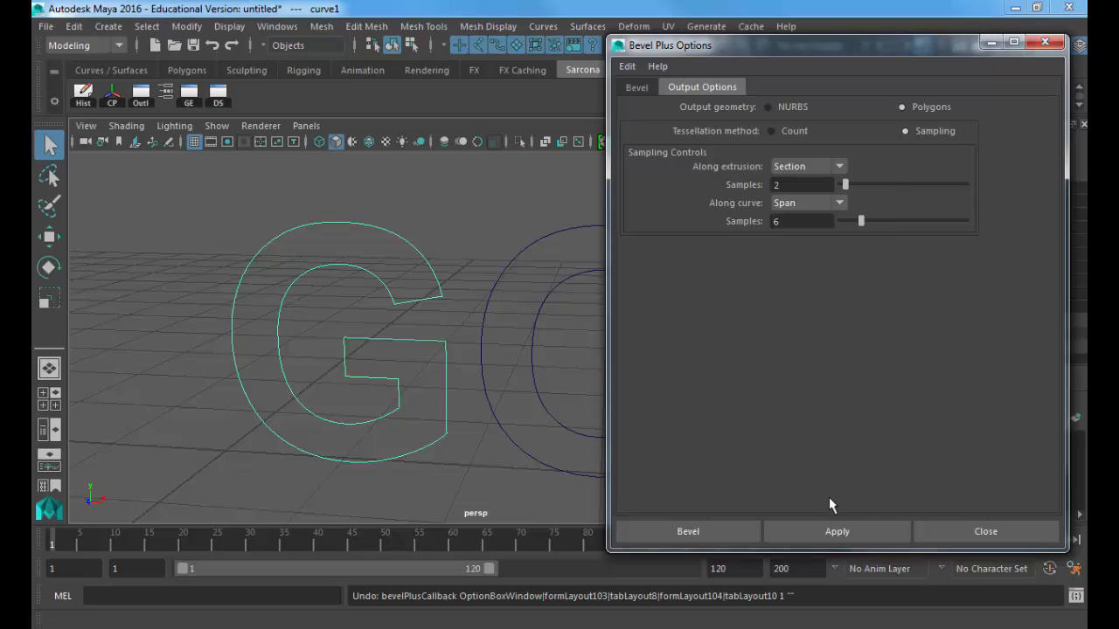
{"action": "left_click", "coordinate": [836, 530]}
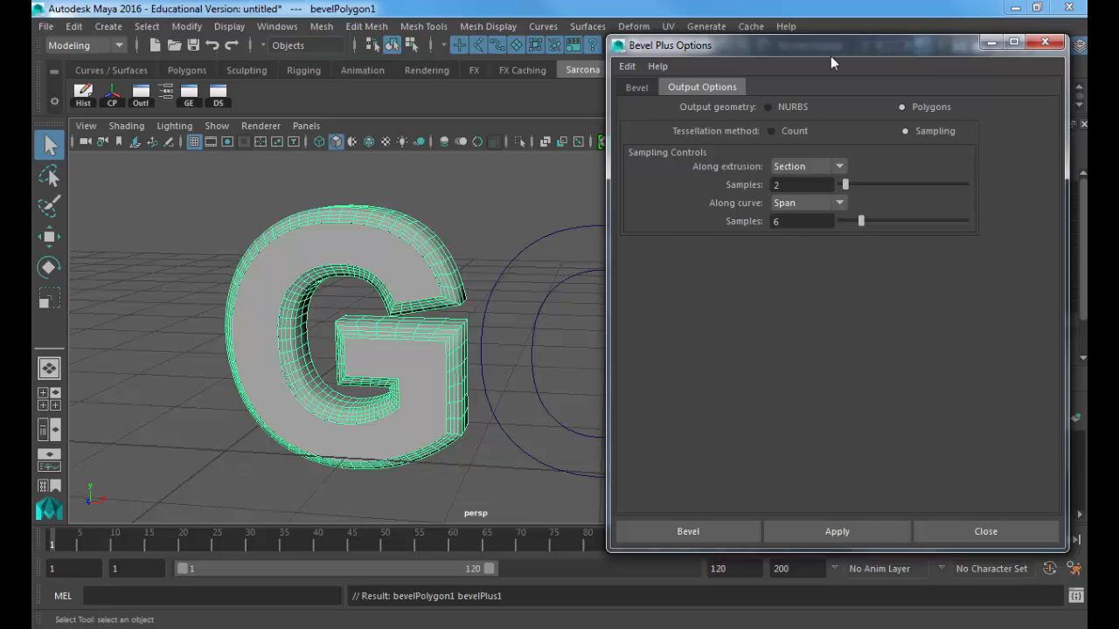
Step: Close Bevel Plus Options and create GOTHAM text curves in Arial Bold, size 6
{"action": "left_click", "coordinate": [1044, 44]}
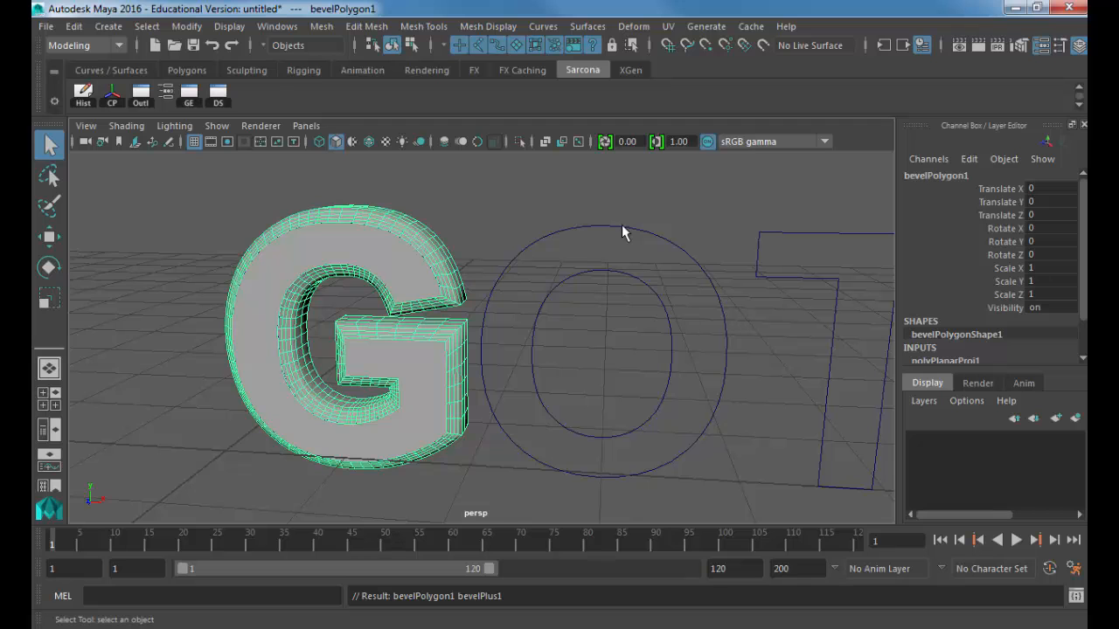
{"action": "left_click", "coordinate": [109, 26]}
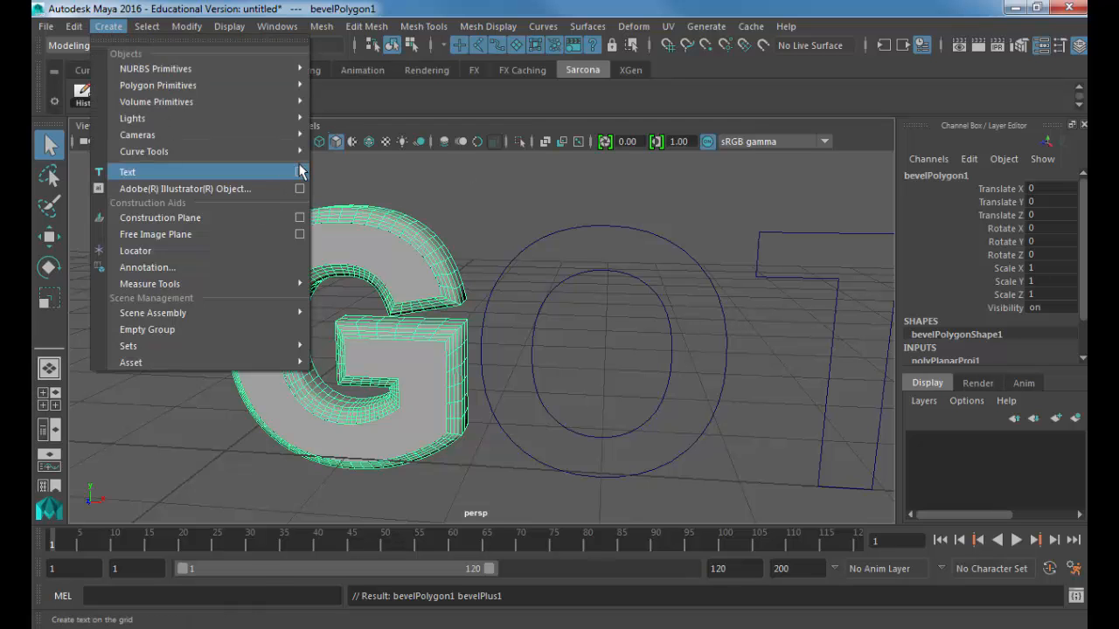
{"action": "left_click", "coordinate": [300, 171]}
{"action": "left_click", "coordinate": [973, 110]}
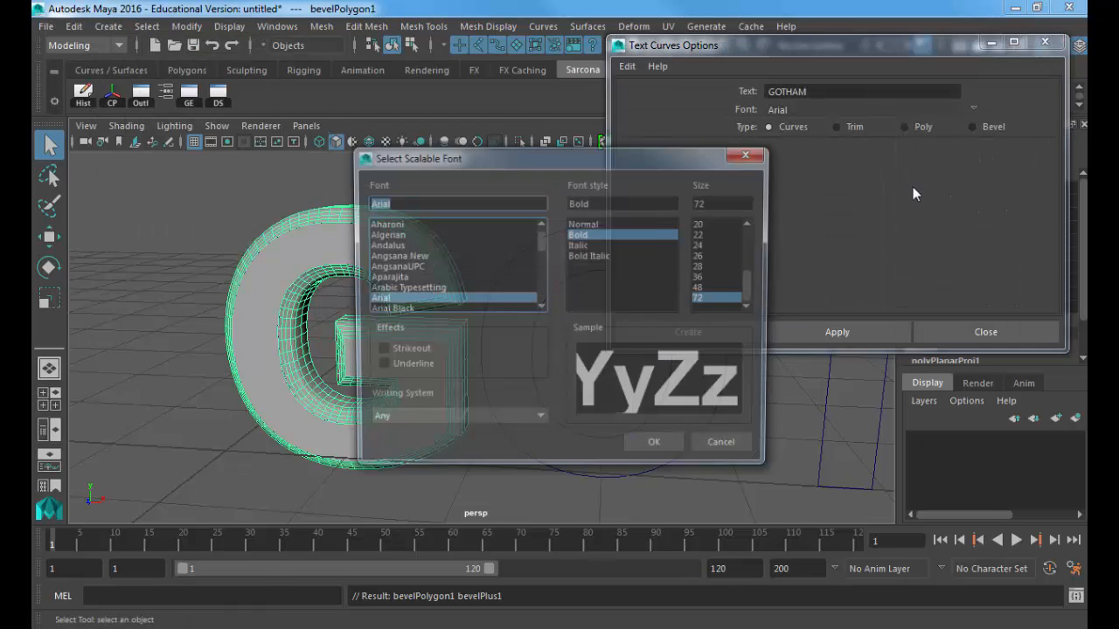
{"action": "left_click", "coordinate": [730, 237]}
{"action": "scroll", "coordinate": [719, 225], "scroll_direction": "up", "scroll_amount": 4}
{"action": "left_click", "coordinate": [707, 224]}
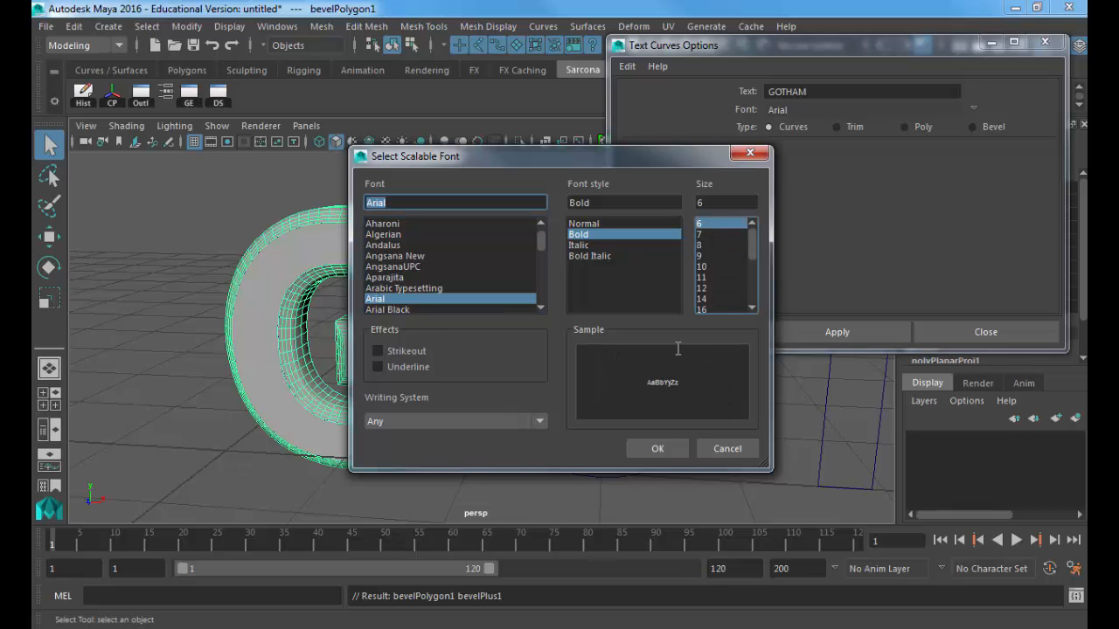
{"action": "left_click", "coordinate": [657, 447]}
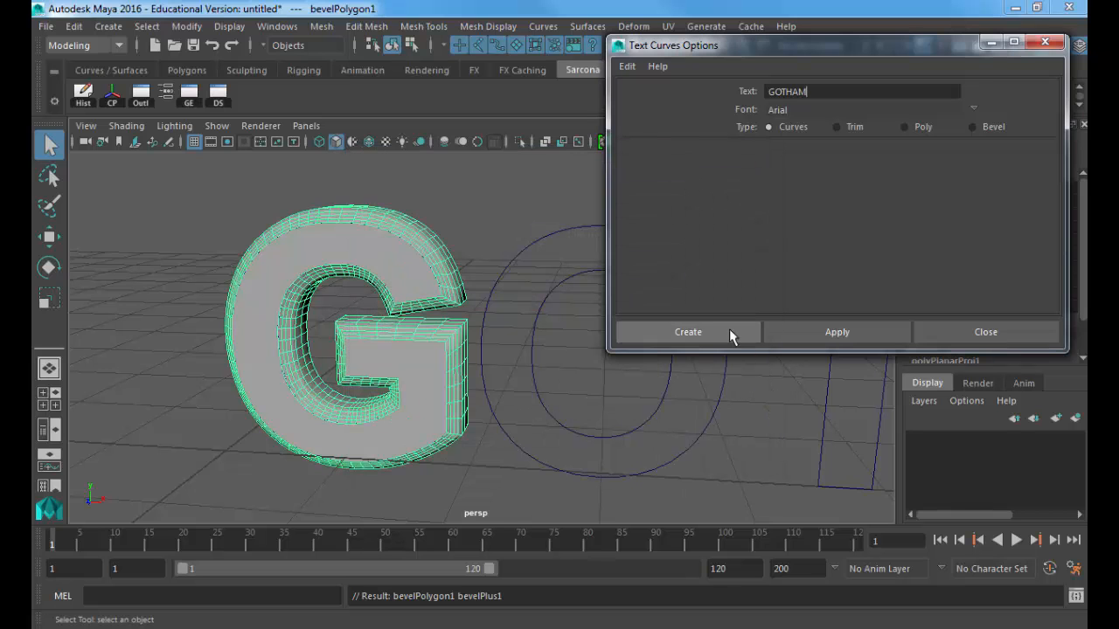
{"action": "left_click", "coordinate": [690, 333]}
Step: Select the new G curve and Bevel Plus it into mesh bevelPolygon2
{"action": "key", "text": "w"}
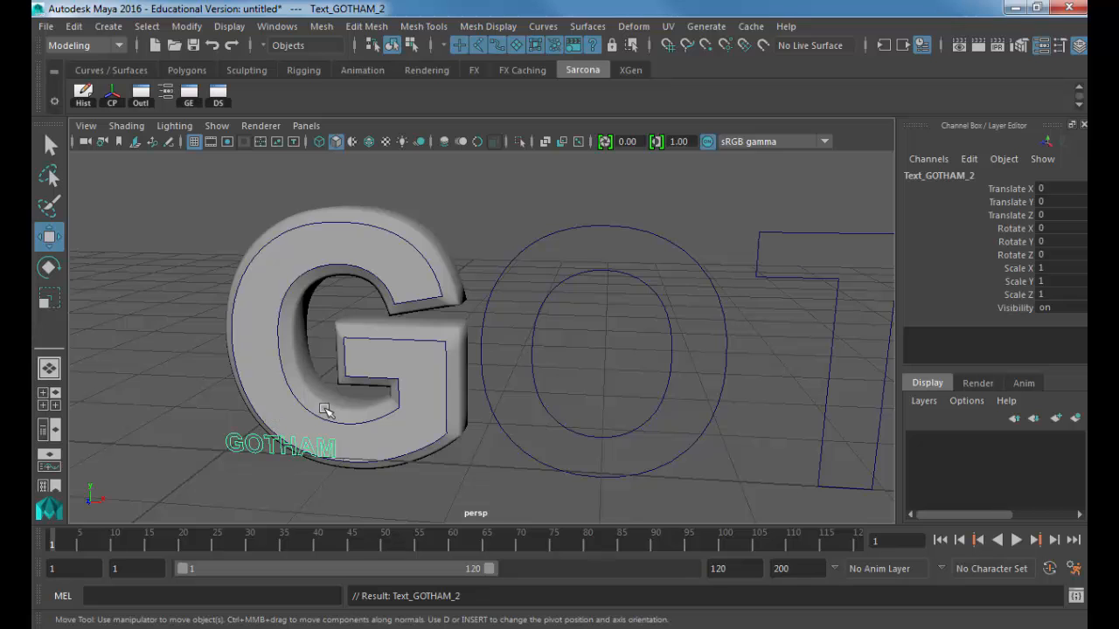
{"action": "key", "text": "f"}
{"action": "left_click", "coordinate": [245, 335]}
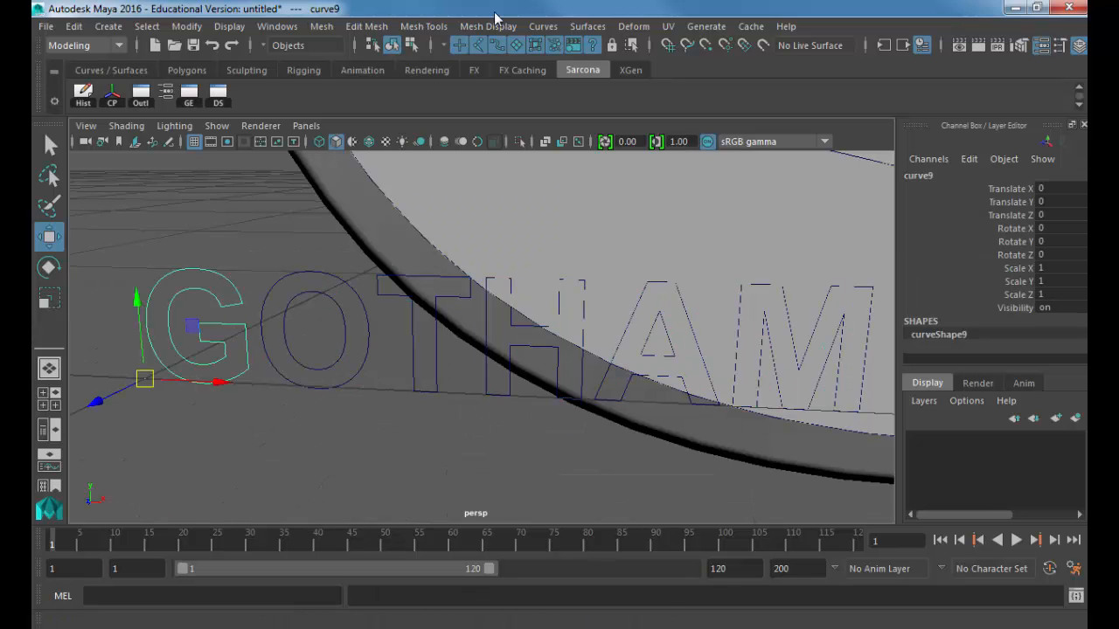
{"action": "left_click", "coordinate": [609, 28]}
{"action": "left_click", "coordinate": [649, 216]}
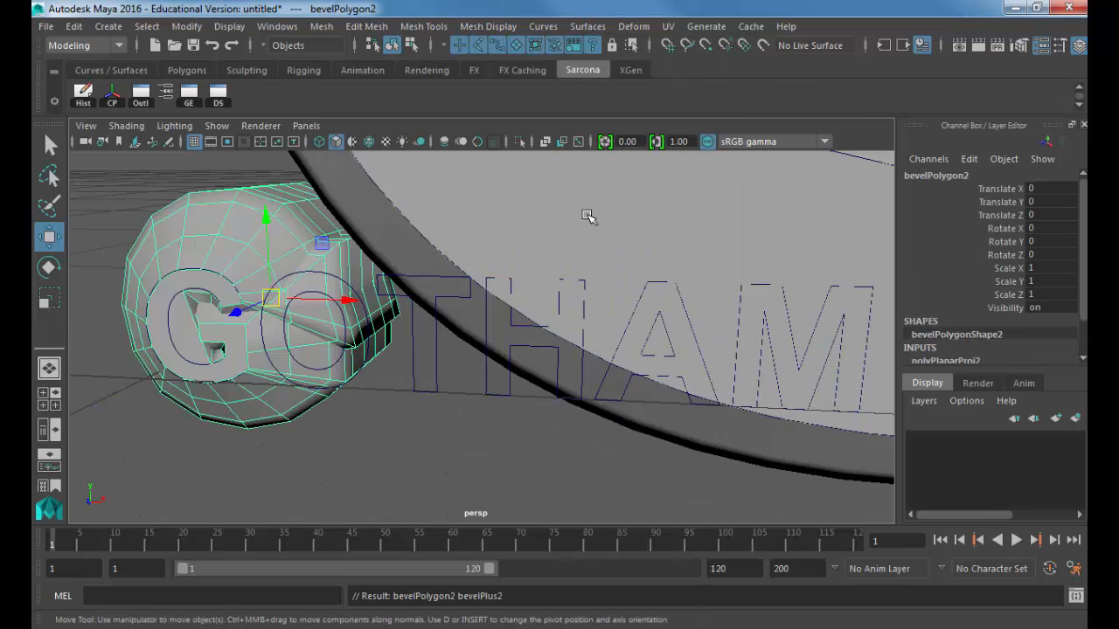
{"action": "left_click_drag", "start_coordinate": [389, 306], "coordinate": [449, 344], "text": "alt"}
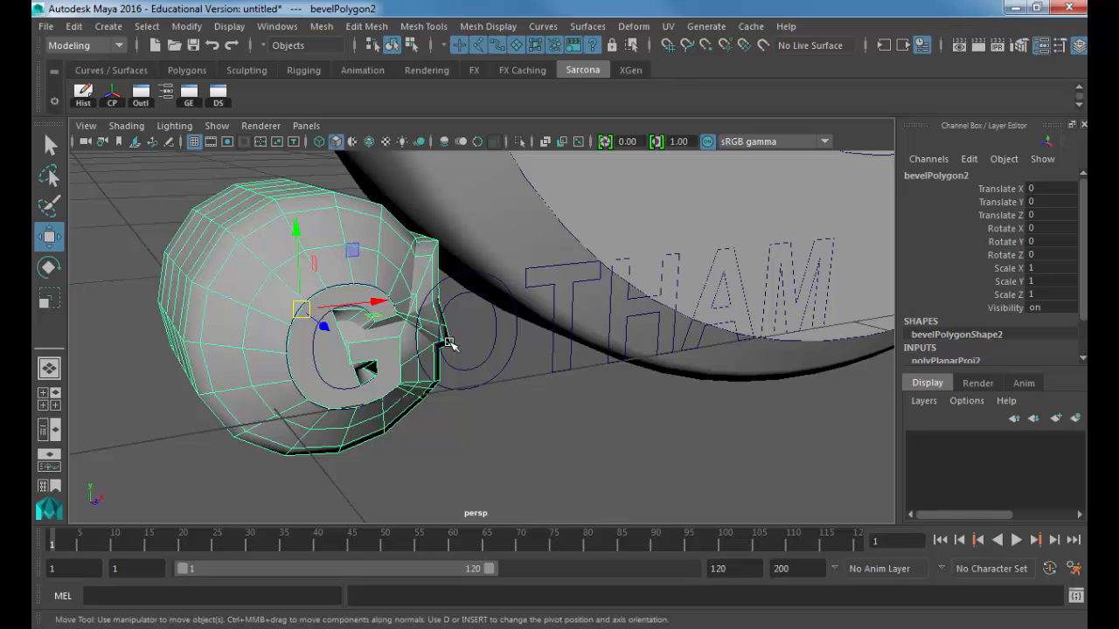
Step: Undo the second bevel and the GOTHAM text creation
{"action": "key", "text": "ctrl+z"}
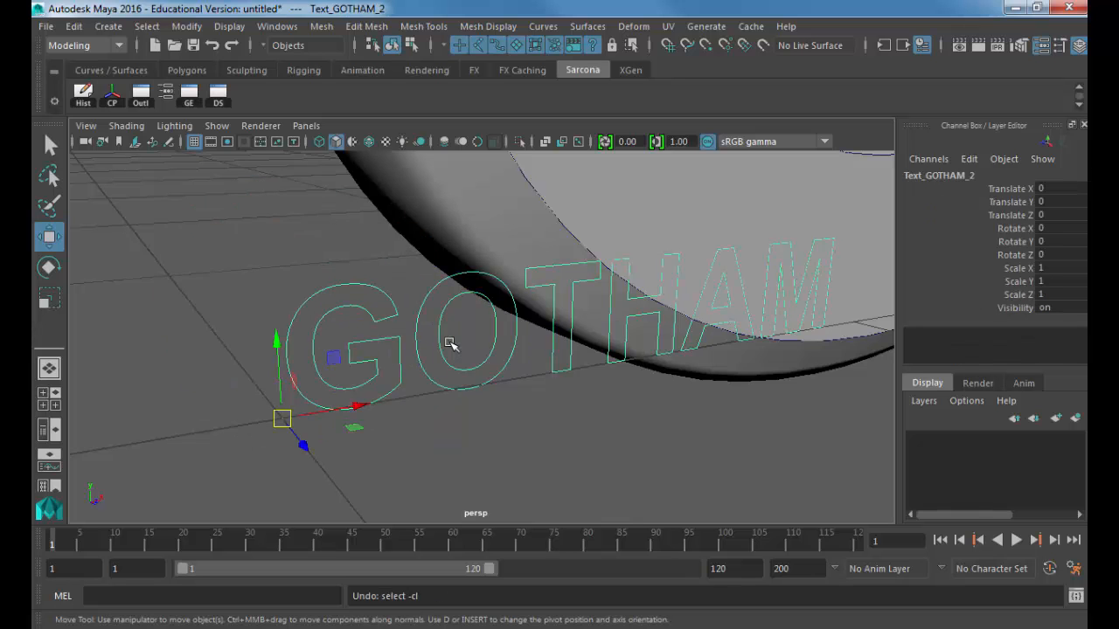
{"action": "key", "text": "ctrl+z"}
{"action": "key", "text": "f"}
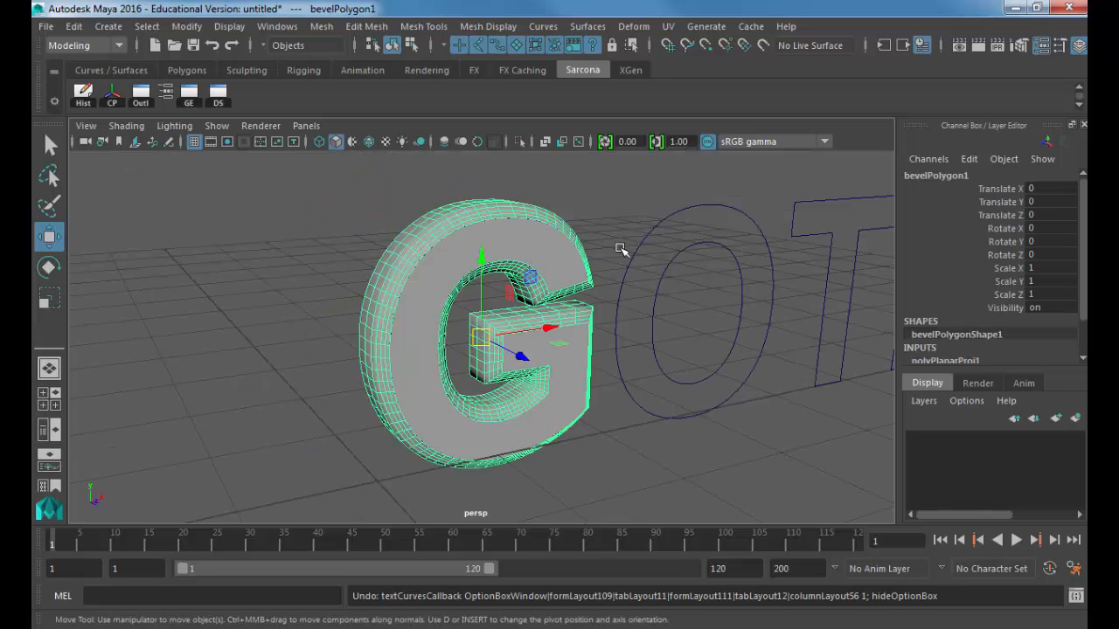
Step: Select the original bevelled G and open its Attribute Editor on bevelPolygonShape1
{"action": "left_click", "coordinate": [621, 249]}
{"action": "left_click_drag", "start_coordinate": [621, 250], "coordinate": [513, 229], "text": "alt"}
{"action": "left_click", "coordinate": [525, 220]}
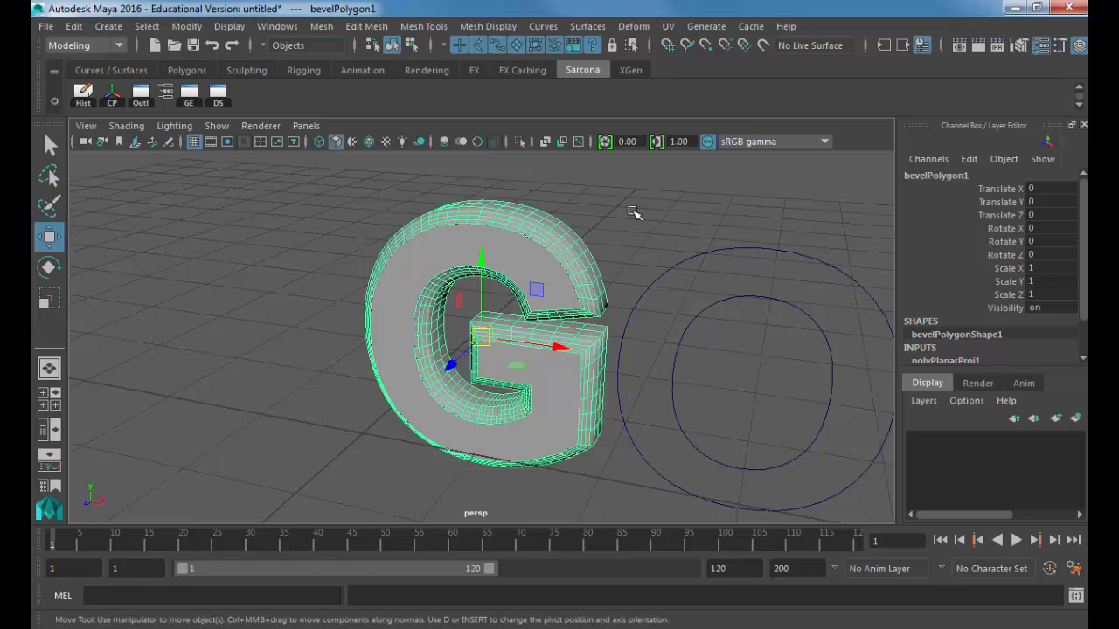
{"action": "key", "text": "ctrl+a"}
{"action": "left_click_drag", "start_coordinate": [910, 115], "coordinate": [793, 70]}
{"action": "middle_click_drag", "start_coordinate": [384, 262], "coordinate": [239, 264]}
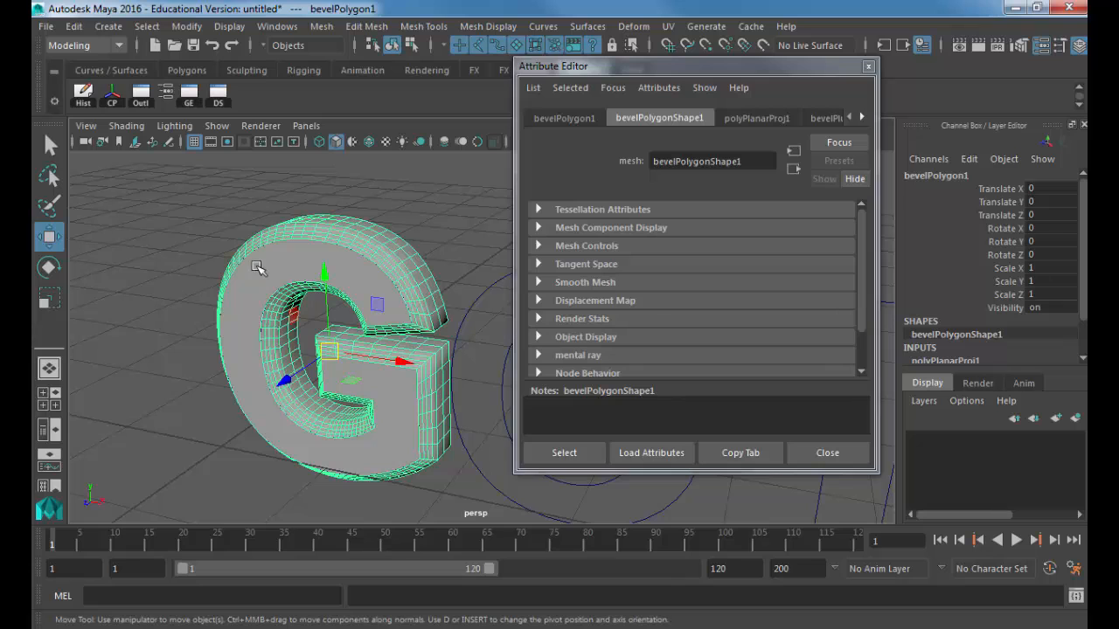
Step: In bevelPlus1, compare Bevel At Start/End toggles, keep both on, and set width 0.060
{"action": "left_click", "coordinate": [862, 119]}
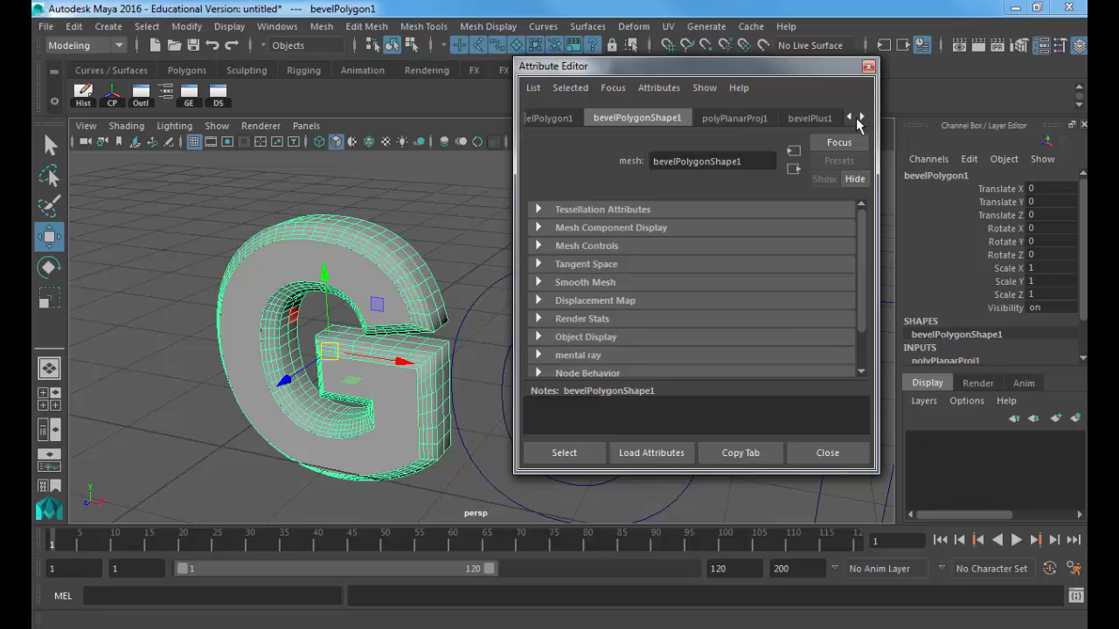
{"action": "left_click", "coordinate": [809, 119]}
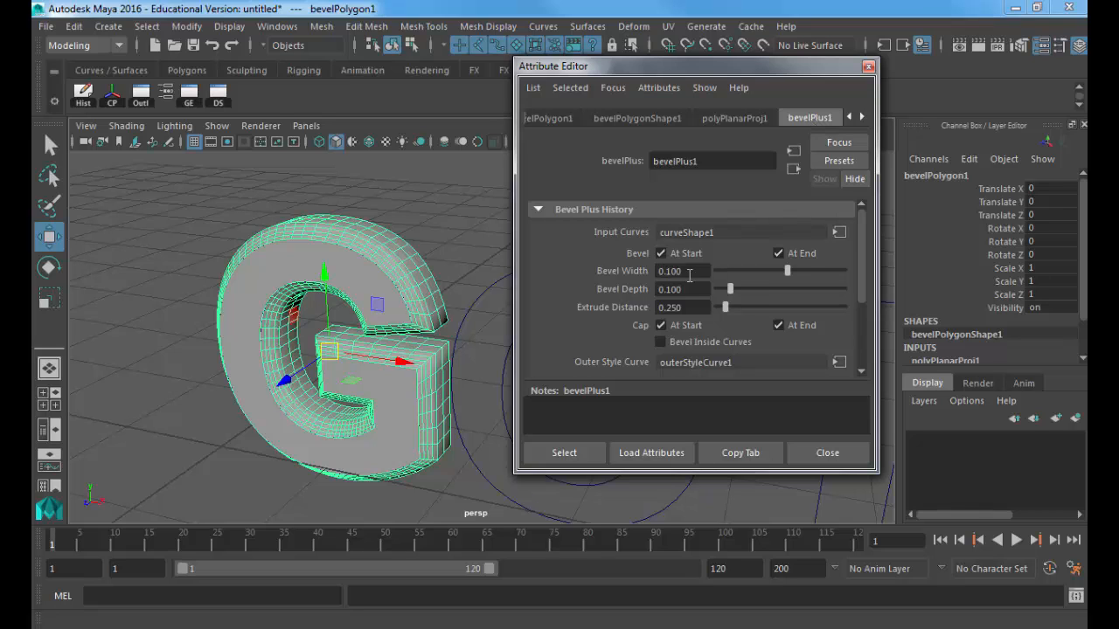
{"action": "left_click", "coordinate": [661, 253]}
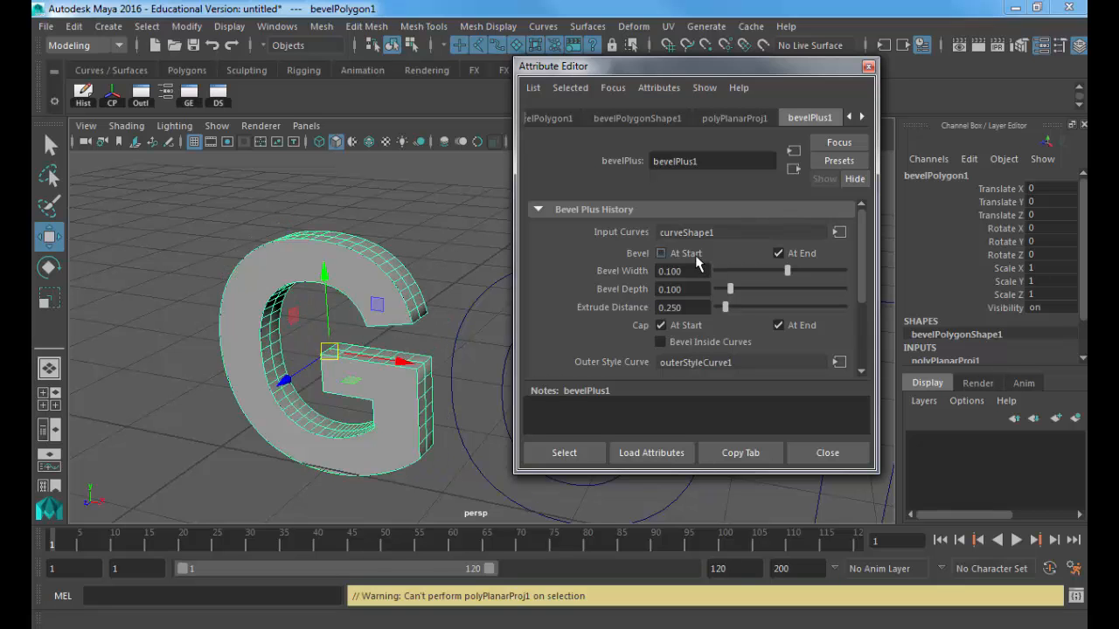
{"action": "left_click", "coordinate": [778, 253]}
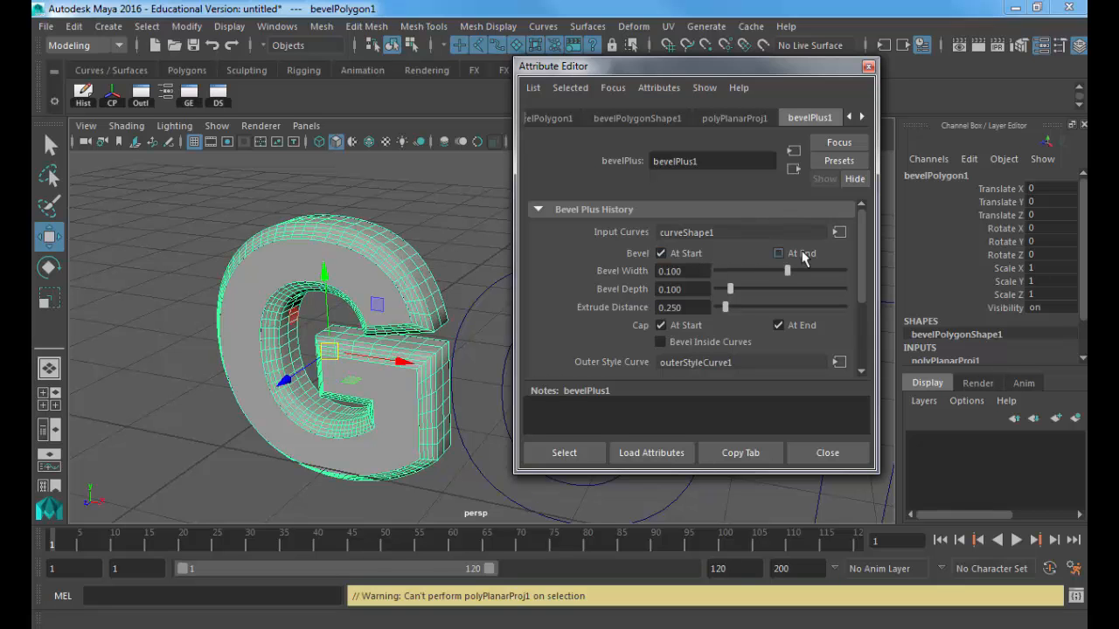
{"action": "left_click_drag", "start_coordinate": [547, 236], "coordinate": [472, 244], "text": "alt"}
{"action": "left_click", "coordinate": [779, 253]}
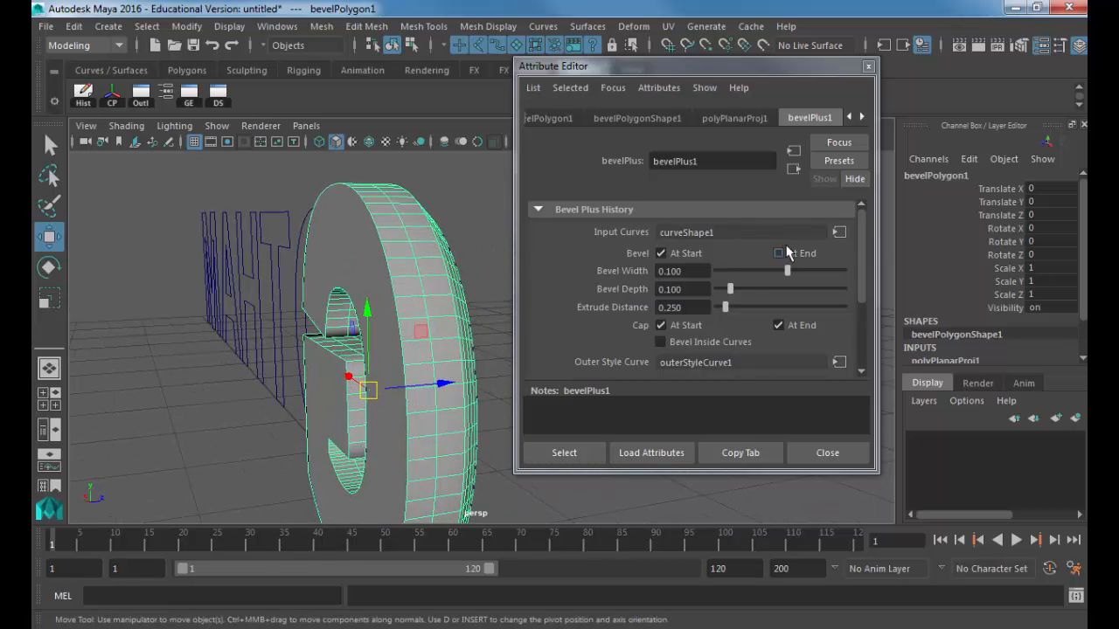
{"action": "left_click", "coordinate": [685, 253]}
{"action": "mouse_move", "coordinate": [419, 262]}
{"action": "left_mouse_down", "text": "alt"}
{"action": "mouse_move", "coordinate": [346, 259]}
{"action": "mouse_move", "coordinate": [490, 260]}
{"action": "mouse_move", "coordinate": [275, 265]}
{"action": "mouse_move", "coordinate": [402, 262]}
{"action": "left_mouse_up", "text": "alt"}
{"action": "left_click", "coordinate": [661, 254]}
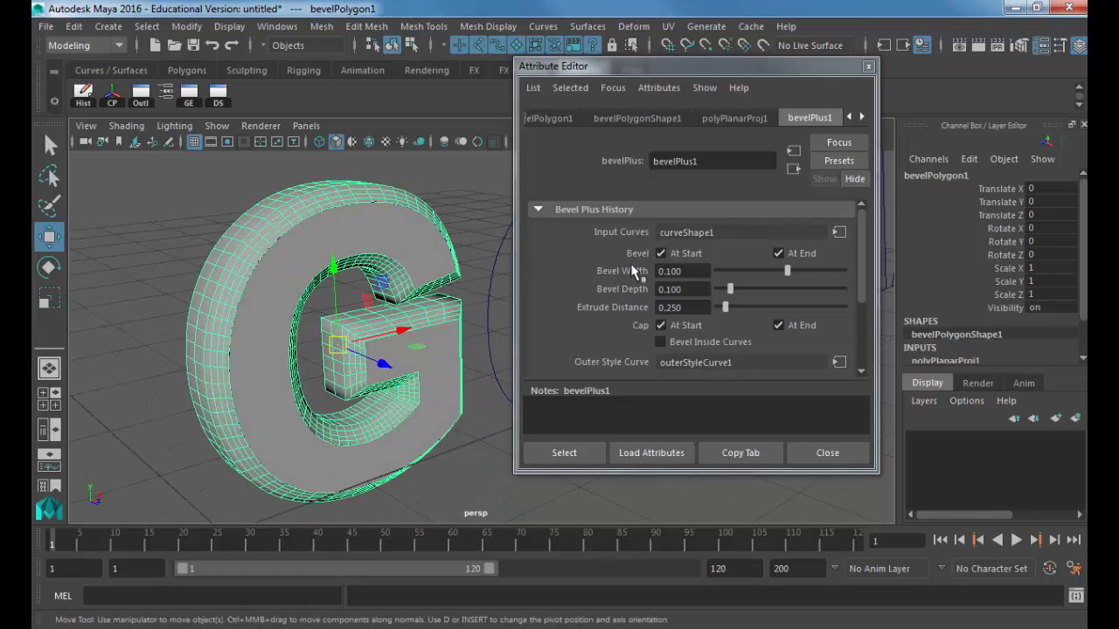
{"action": "left_click_drag", "start_coordinate": [788, 271], "coordinate": [718, 309]}
{"action": "key", "text": "ctrl+z"}
{"action": "key", "text": "ctrl+z"}
{"action": "key", "text": "ctrl+z"}
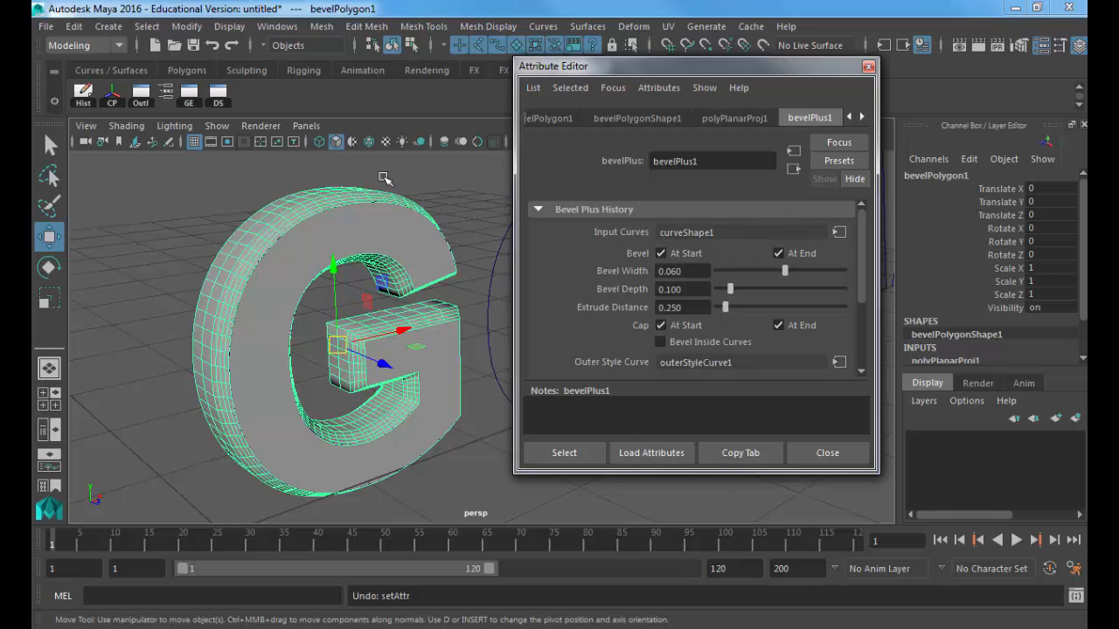
Step: Viewing the G side-on, set Bevel Width to 0.073 and Bevel Depth to 0.126
{"action": "middle_click_drag", "start_coordinate": [348, 249], "coordinate": [394, 303], "text": "alt"}
{"action": "scroll", "coordinate": [275, 277], "scroll_direction": "up", "scroll_amount": 4}
{"action": "left_click_drag", "start_coordinate": [274, 277], "coordinate": [370, 229], "text": "alt"}
{"action": "middle_click_drag", "start_coordinate": [370, 229], "coordinate": [375, 271], "text": "alt"}
{"action": "left_click_drag", "start_coordinate": [374, 271], "coordinate": [446, 340], "text": "alt"}
{"action": "middle_click_drag", "start_coordinate": [397, 329], "coordinate": [400, 302], "text": "alt"}
{"action": "scroll", "coordinate": [399, 303], "scroll_direction": "up", "scroll_amount": 2}
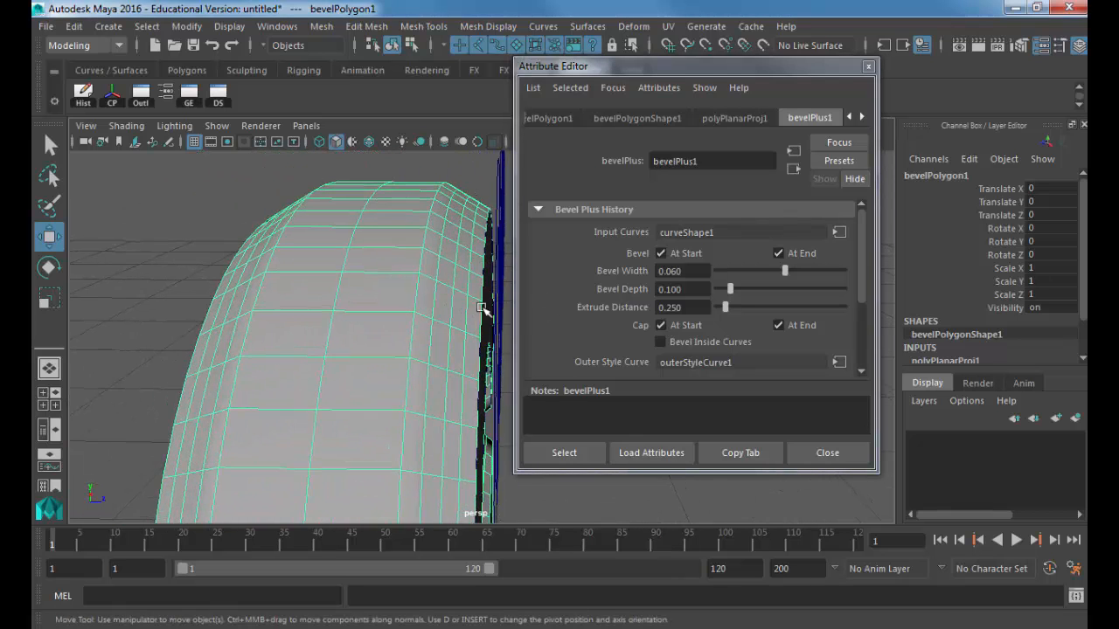
{"action": "left_click_drag", "start_coordinate": [786, 276], "coordinate": [785, 278]}
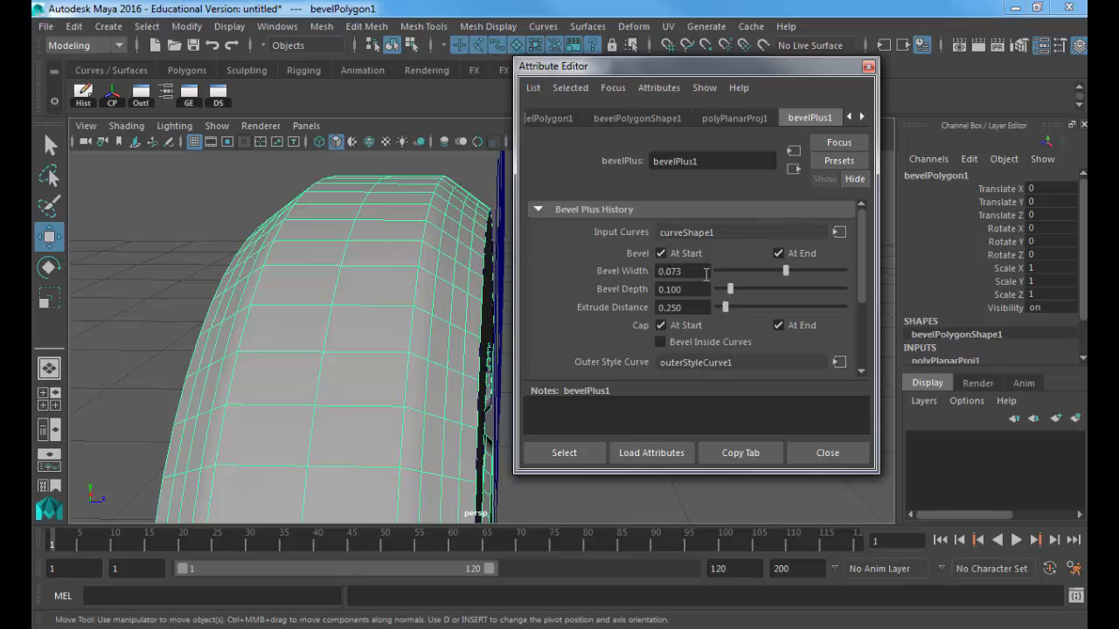
{"action": "left_click_drag", "start_coordinate": [730, 290], "coordinate": [733, 294]}
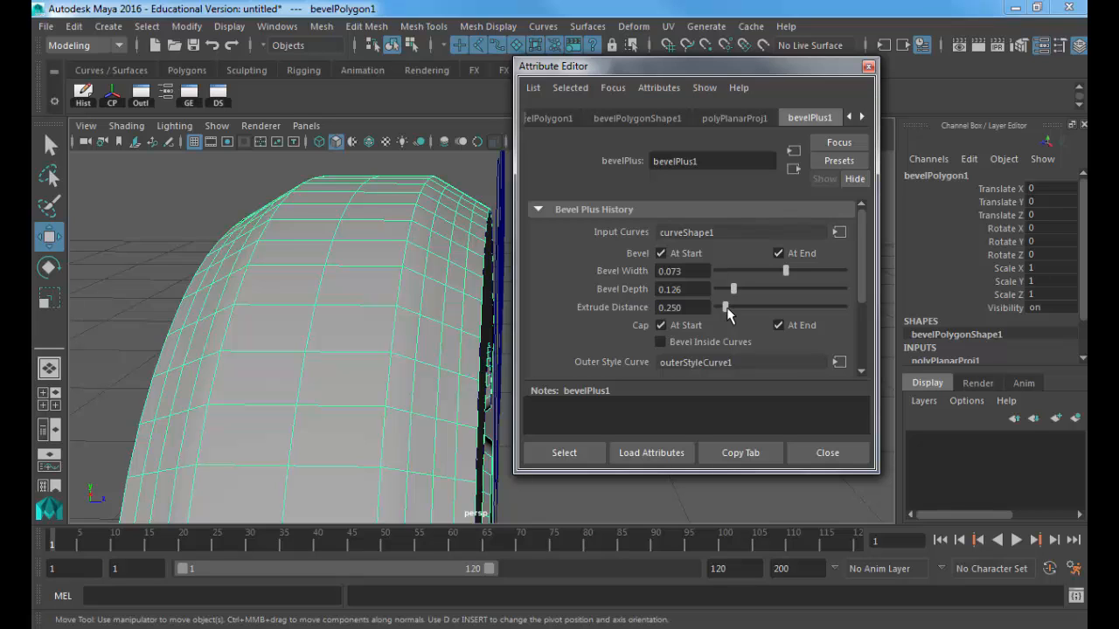
Step: Reduce the G's Extrude Distance to 0.053
{"action": "mouse_move", "coordinate": [726, 307]}
{"action": "left_mouse_down"}
{"action": "mouse_move", "coordinate": [729, 274]}
{"action": "mouse_move", "coordinate": [717, 327]}
{"action": "mouse_move", "coordinate": [725, 313]}
{"action": "mouse_move", "coordinate": [762, 308]}
{"action": "mouse_move", "coordinate": [717, 300]}
{"action": "left_mouse_up"}
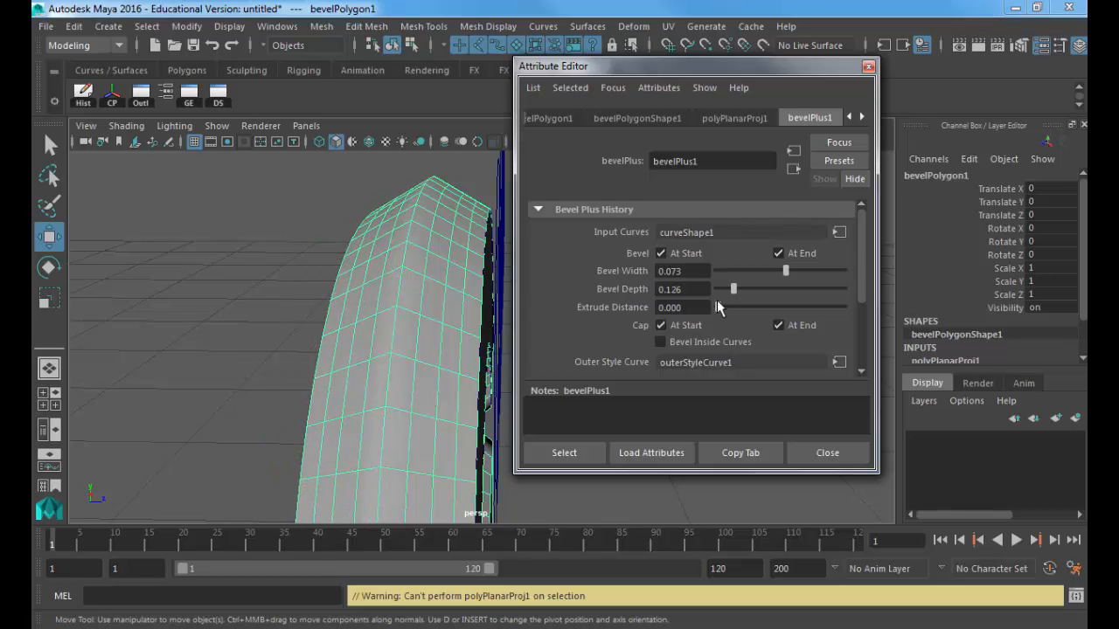
{"action": "left_click_drag", "start_coordinate": [452, 310], "coordinate": [347, 275], "text": "alt"}
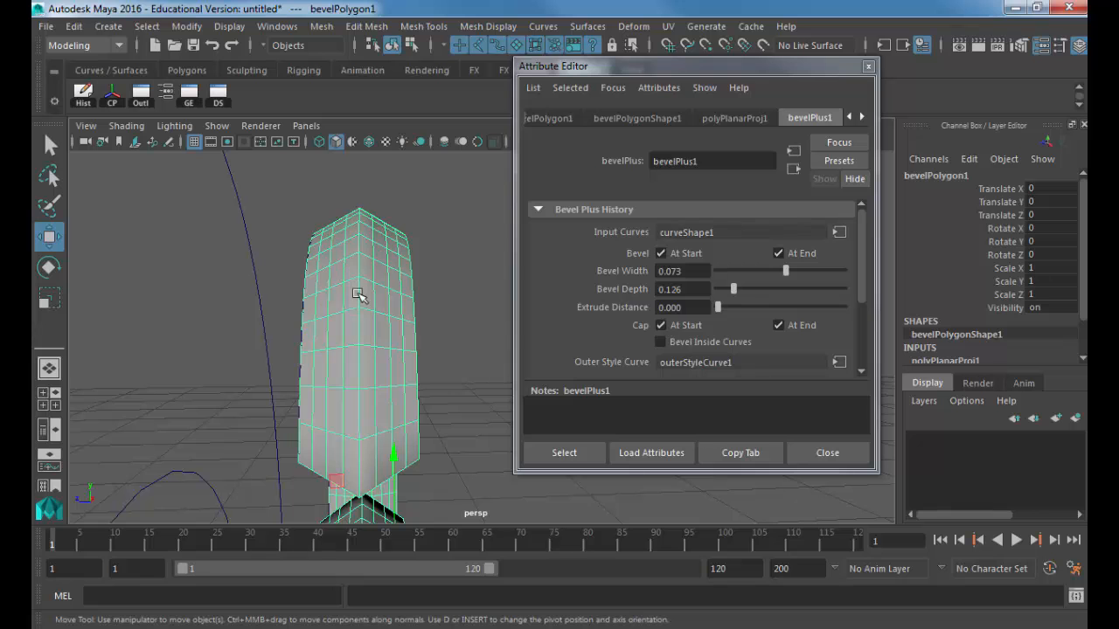
{"action": "left_click_drag", "start_coordinate": [732, 304], "coordinate": [718, 311]}
{"action": "left_click_drag", "start_coordinate": [332, 324], "coordinate": [462, 242], "text": "alt"}
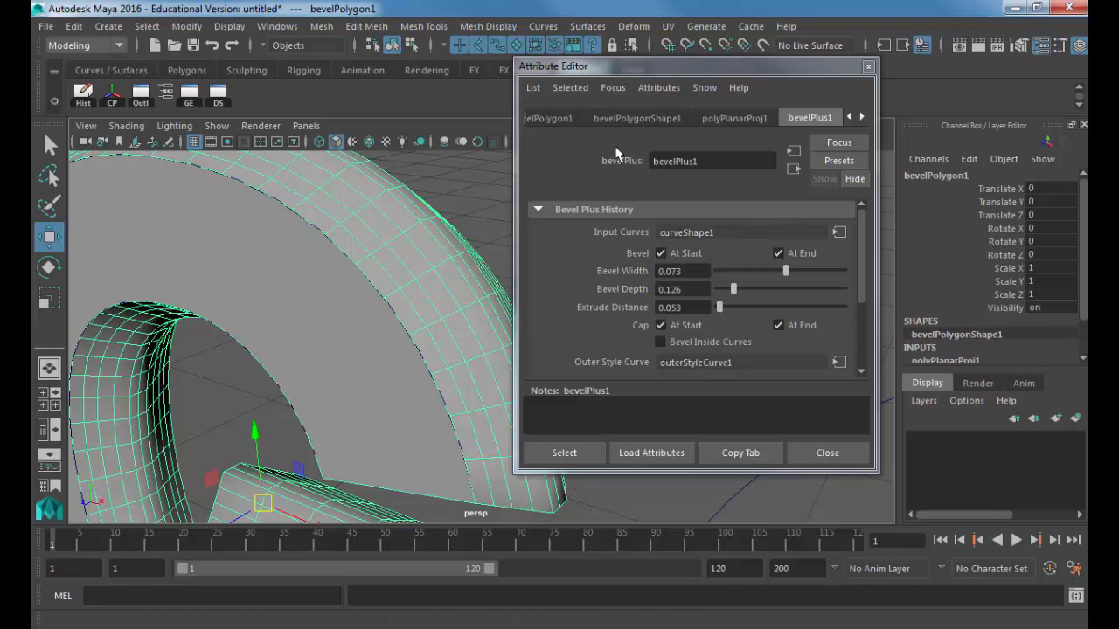
{"action": "left_click_drag", "start_coordinate": [397, 281], "coordinate": [310, 267], "text": "alt"}
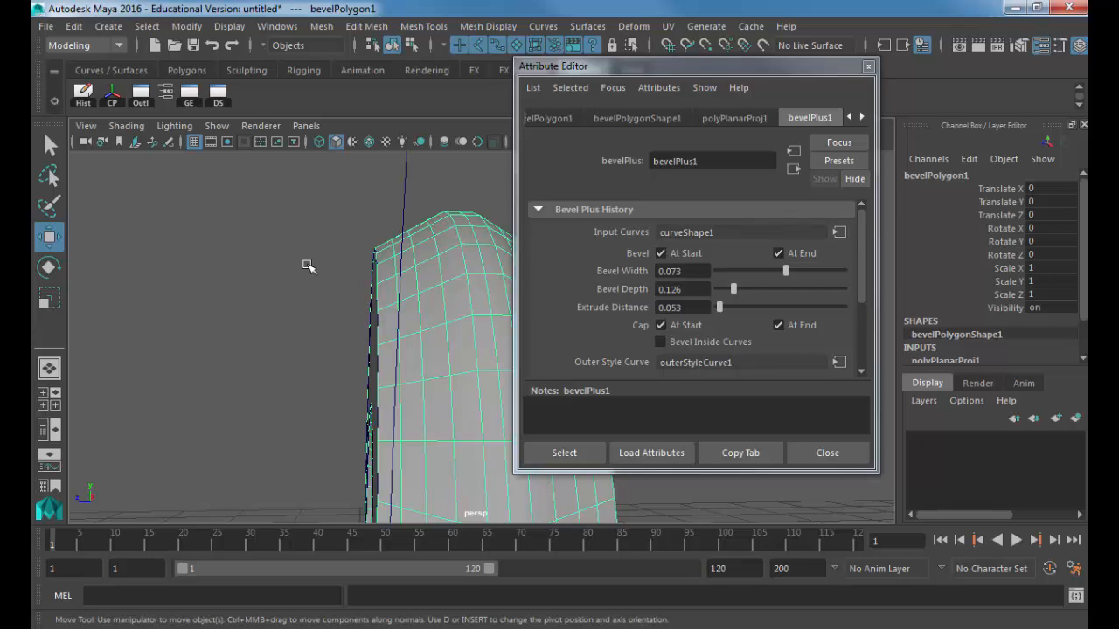
Step: Scroll to Outer Style Curve and open outerStyleCurve1, showing the Straight Out style
{"action": "scroll", "coordinate": [603, 287], "scroll_direction": "down", "scroll_amount": 3}
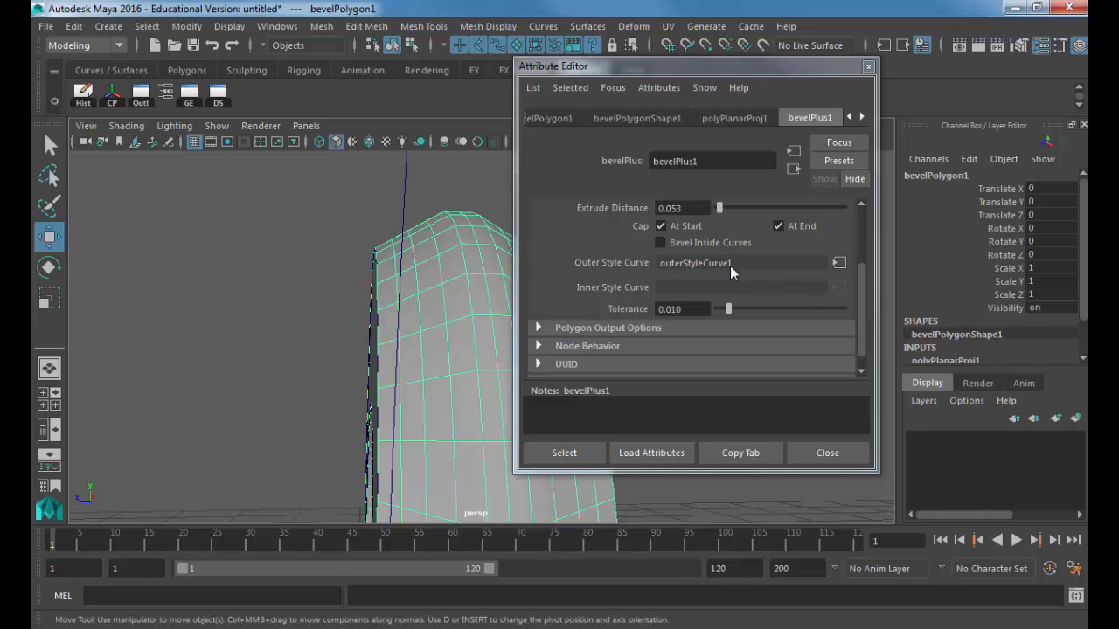
{"action": "left_click", "coordinate": [840, 263]}
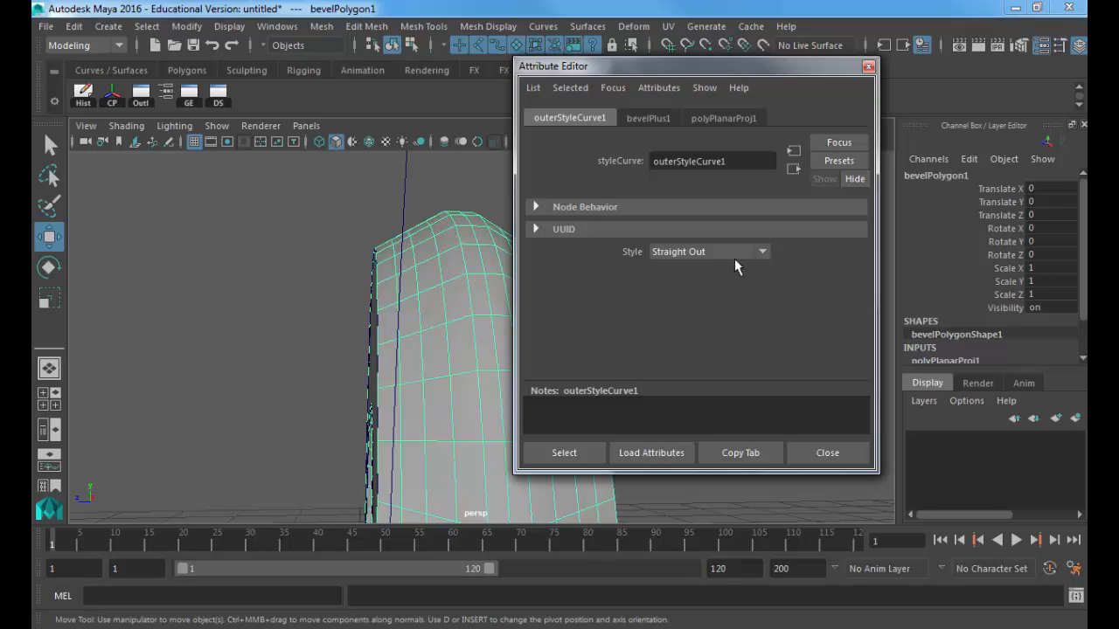
Step: Reselect the bevelled G and switch the Attribute Editor to its outerStyleCurve1 tab
{"action": "left_click", "coordinate": [276, 246]}
{"action": "left_click", "coordinate": [437, 265]}
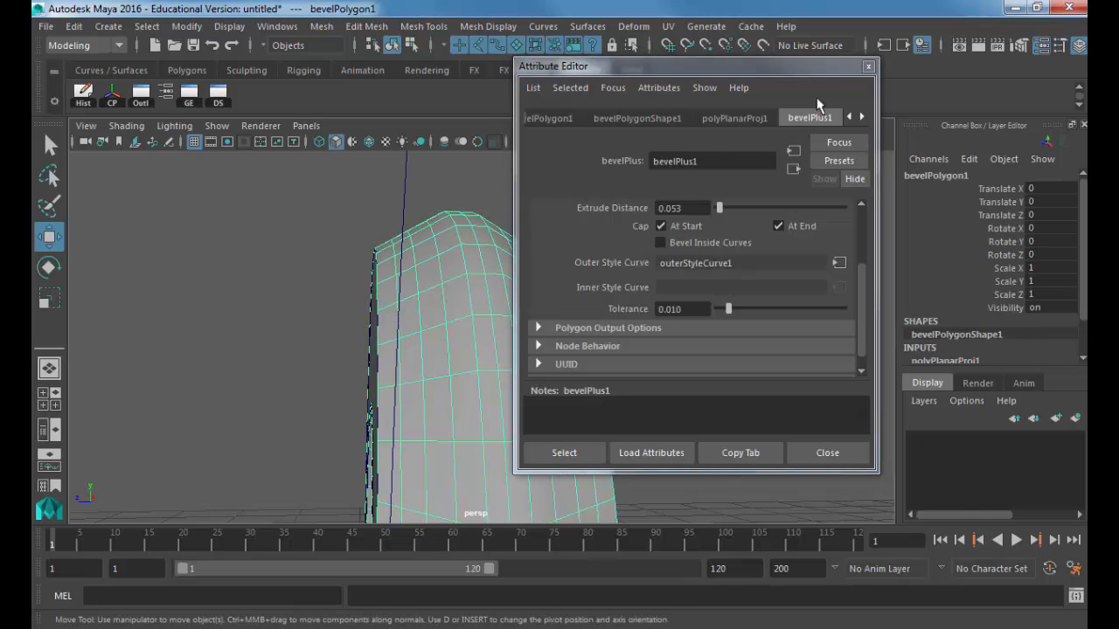
{"action": "left_click", "coordinate": [860, 116]}
{"action": "left_click", "coordinate": [859, 116]}
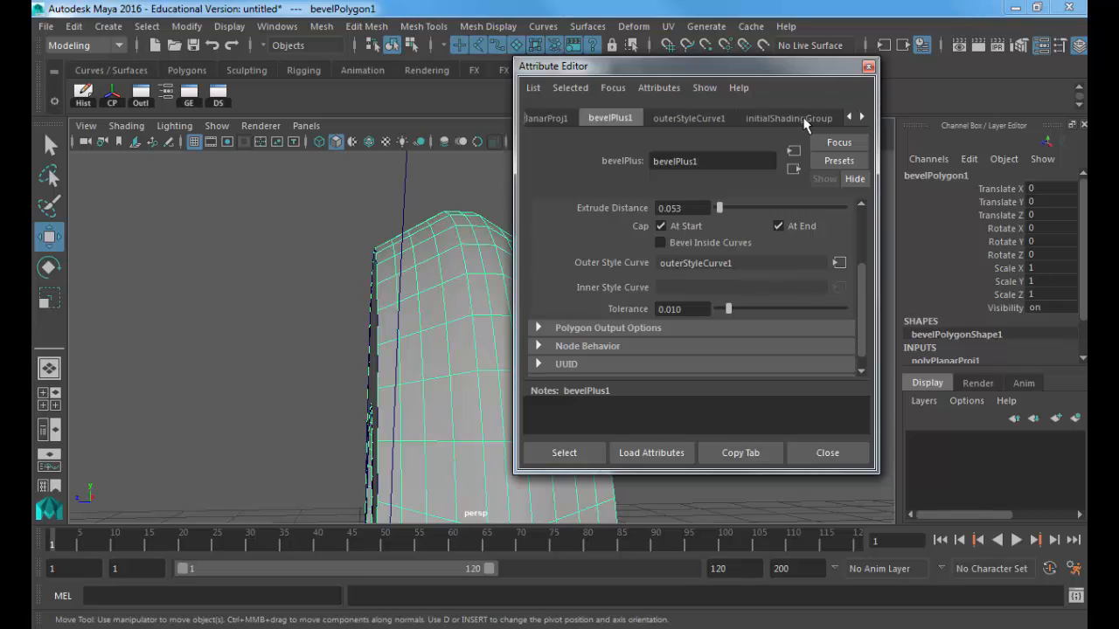
{"action": "left_click", "coordinate": [690, 119]}
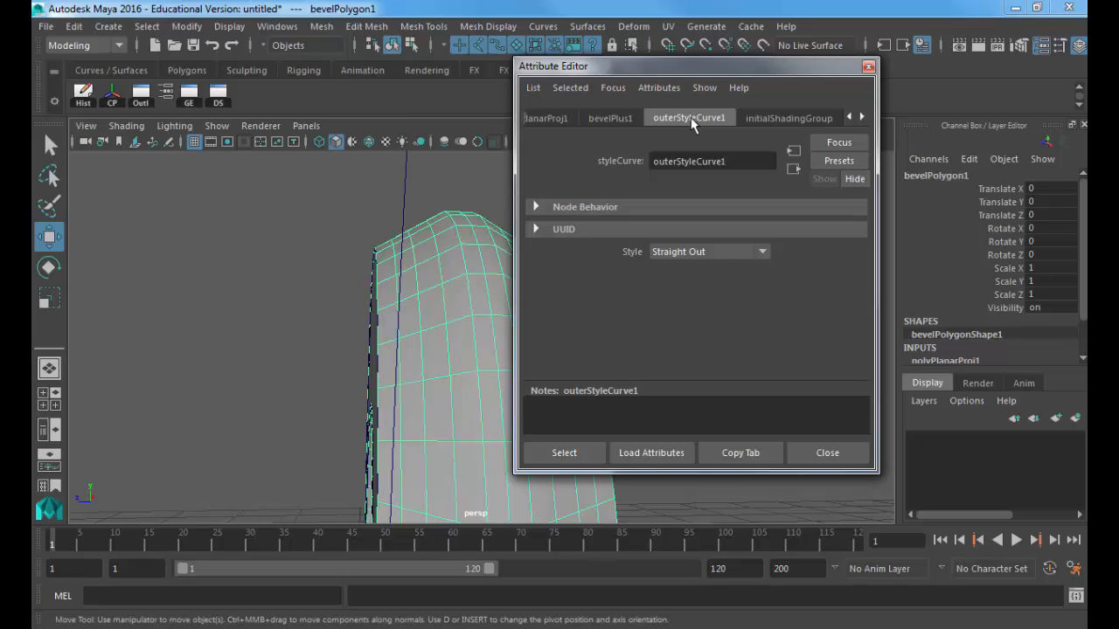
{"action": "left_click", "coordinate": [862, 117]}
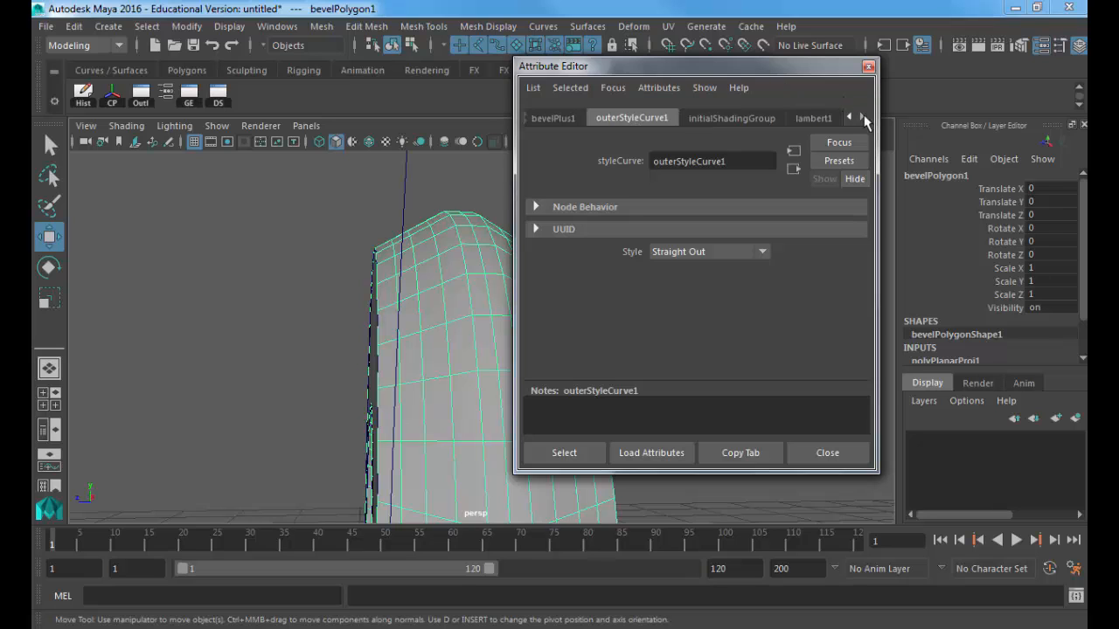
{"action": "left_click", "coordinate": [848, 117]}
{"action": "left_click", "coordinate": [848, 117]}
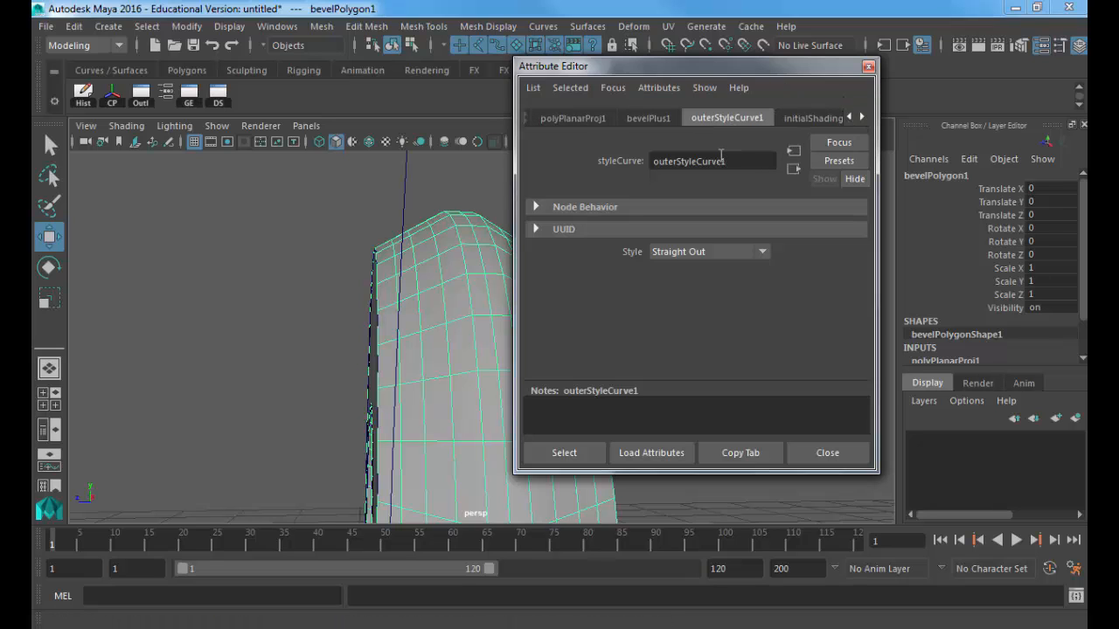
Step: Scroll through the Style combo box until it reads Convex Crease
{"action": "left_click", "coordinate": [681, 252]}
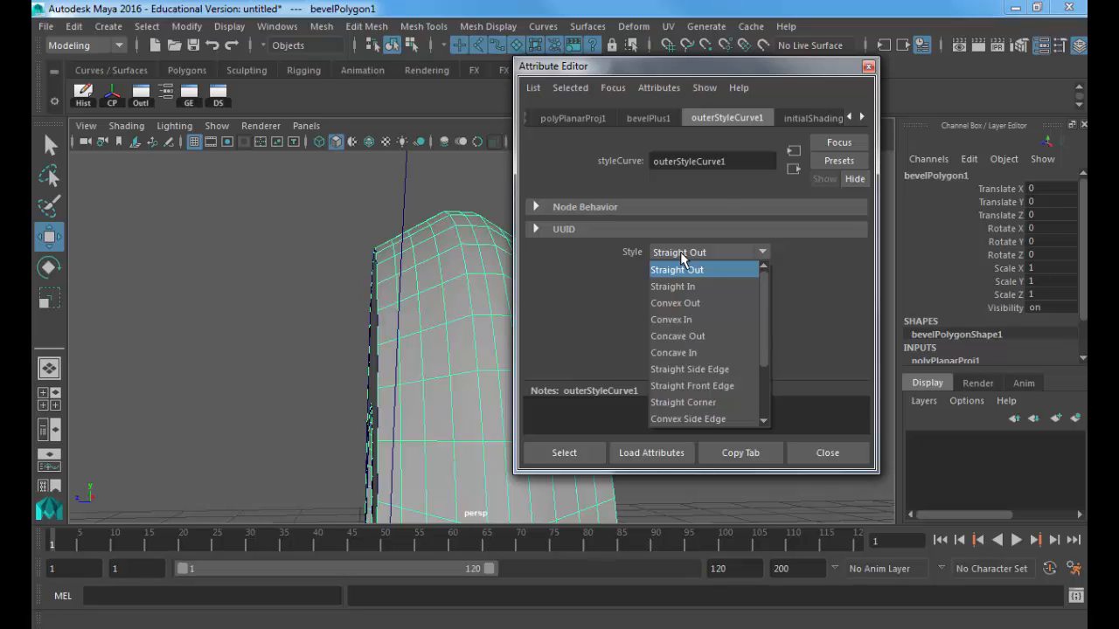
{"action": "left_click", "coordinate": [684, 253]}
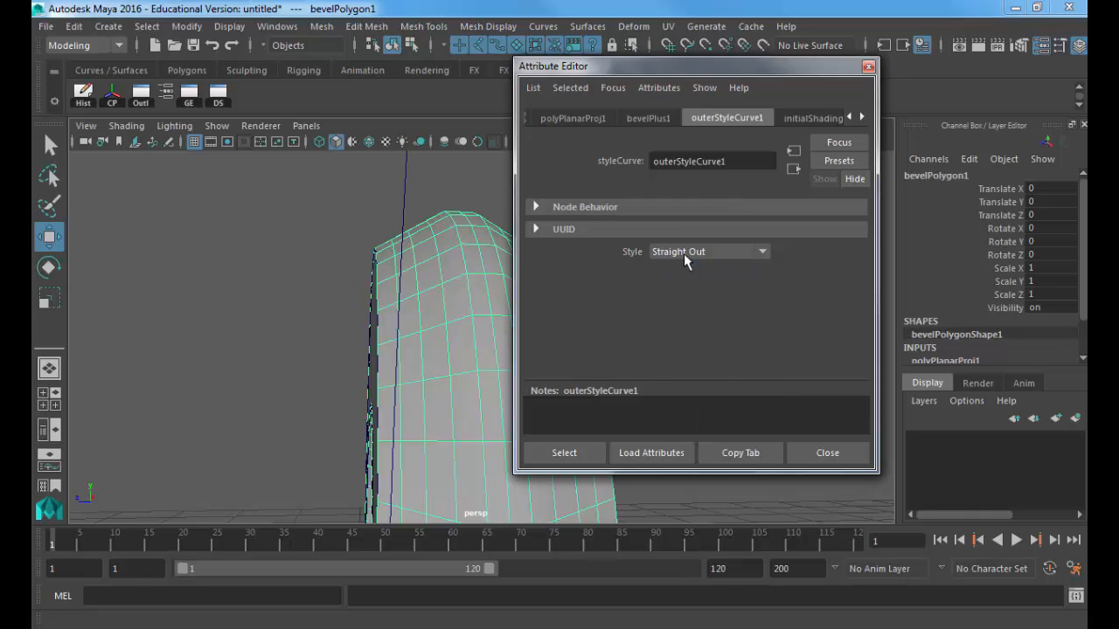
{"action": "scroll", "coordinate": [684, 253], "scroll_direction": "down", "scroll_amount": 1}
{"action": "scroll", "coordinate": [685, 261], "scroll_direction": "down", "scroll_amount": 4}
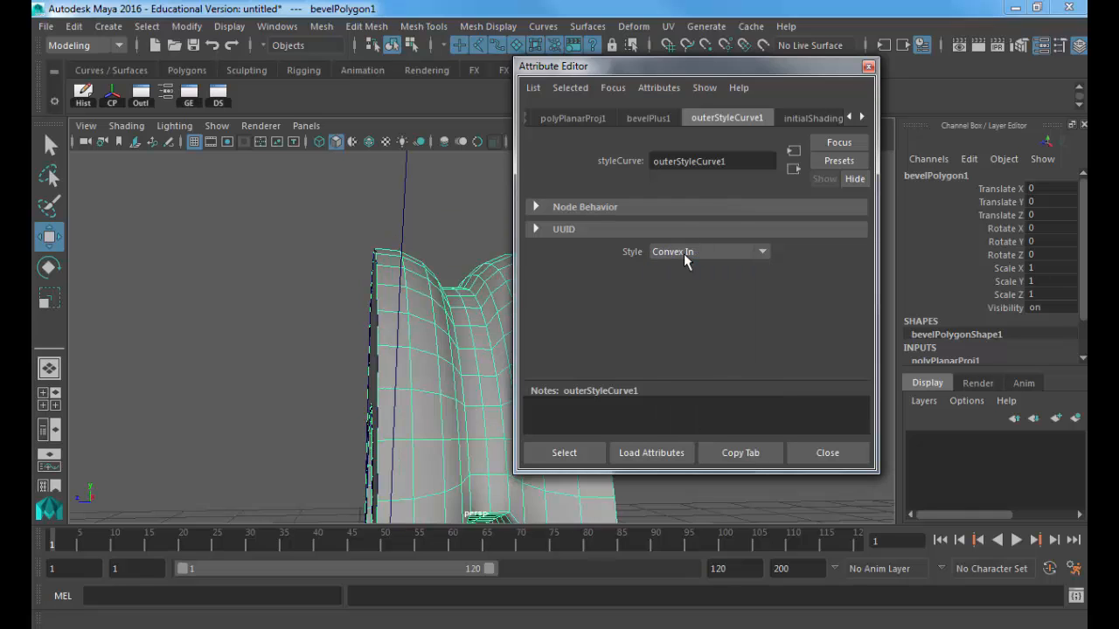
{"action": "scroll", "coordinate": [685, 259], "scroll_direction": "down", "scroll_amount": 4}
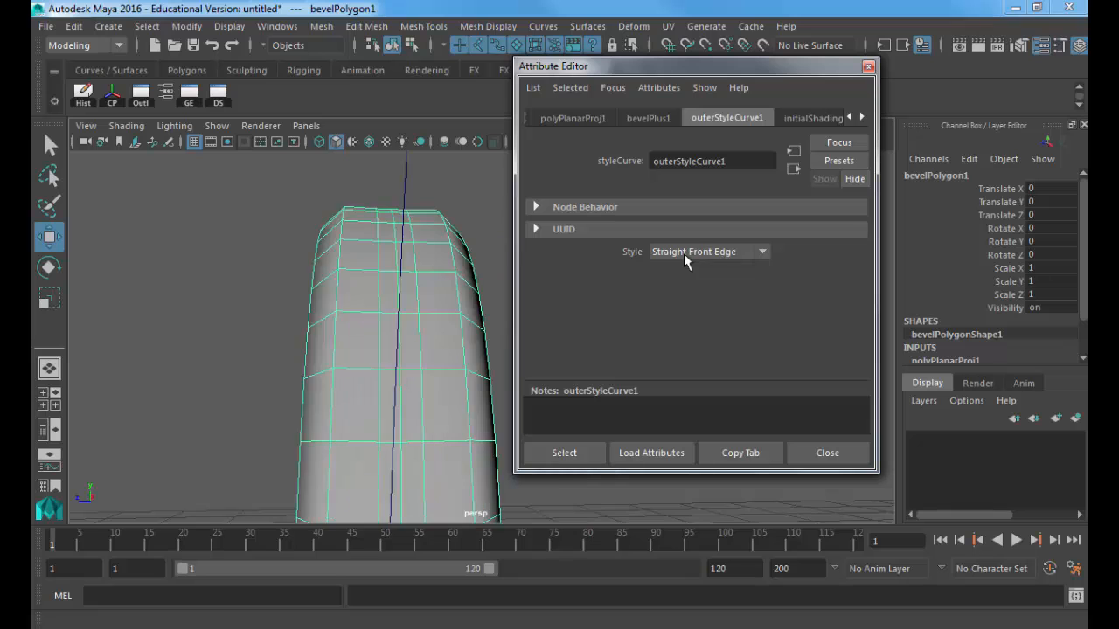
{"action": "scroll", "coordinate": [684, 253], "scroll_direction": "down", "scroll_amount": 3}
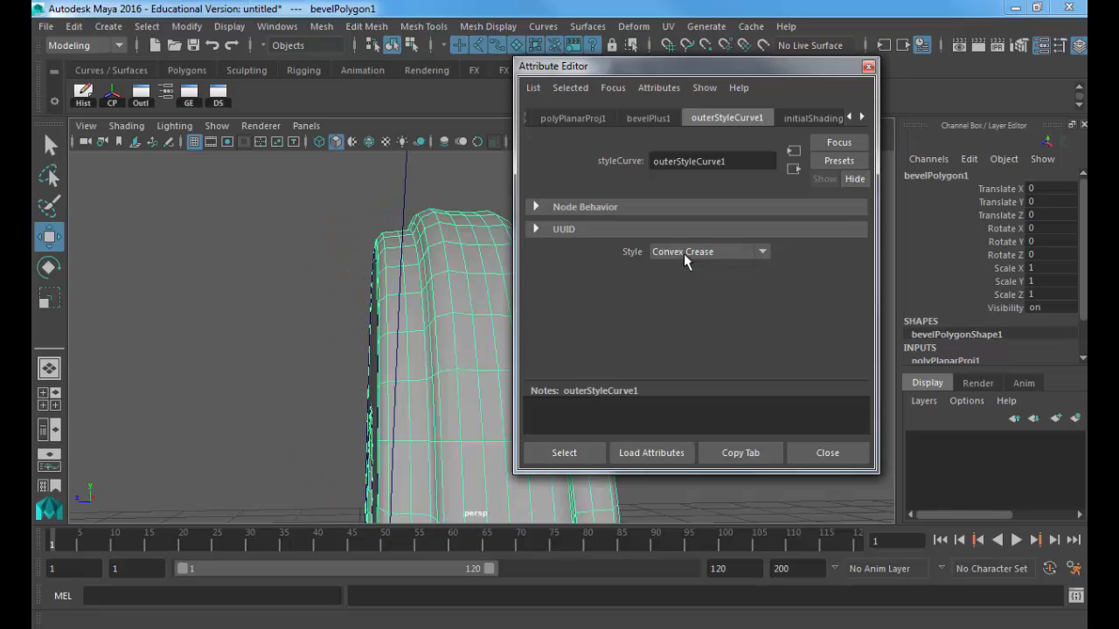
Step: Preview several outer bevel styles on the G and settle on Concave Out
{"action": "left_click_drag", "start_coordinate": [367, 262], "coordinate": [425, 304], "text": "alt"}
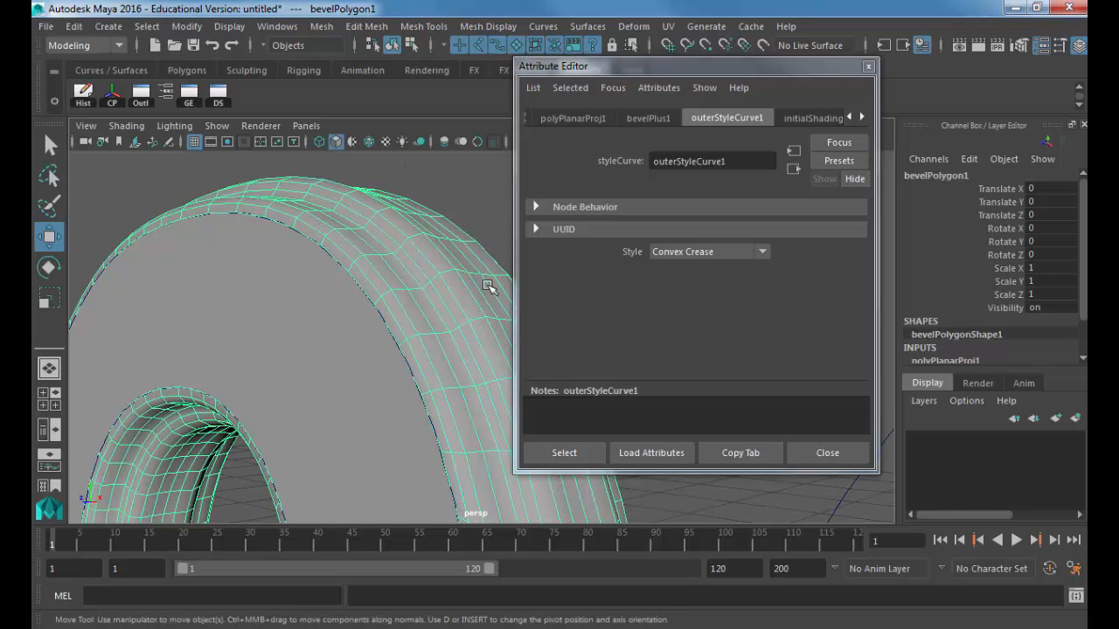
{"action": "left_click", "coordinate": [675, 252]}
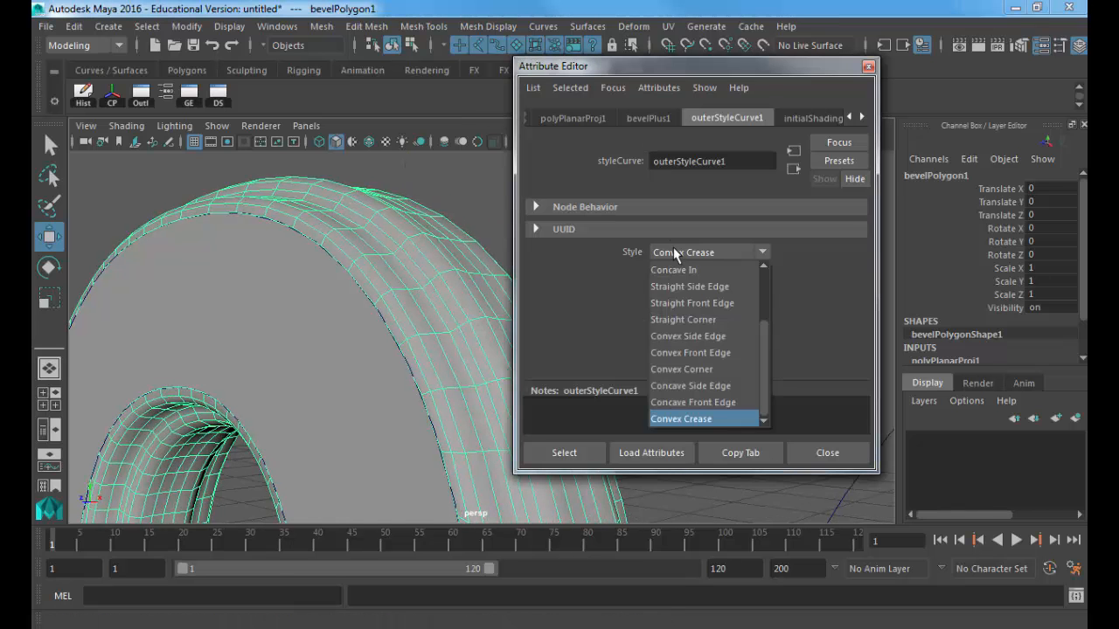
{"action": "key", "text": "Up"}
{"action": "key", "text": "Up"}
{"action": "key", "text": "Up"}
{"action": "key", "text": "Up"}
{"action": "key", "text": "Up"}
{"action": "key", "text": "Up"}
{"action": "key", "text": "Up"}
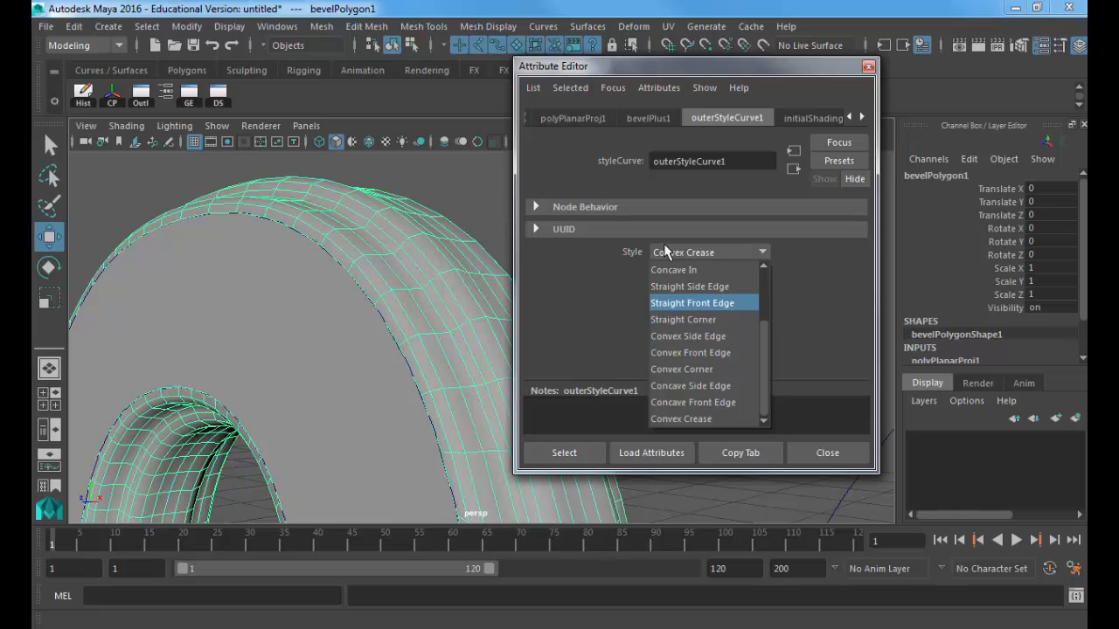
{"action": "left_click", "coordinate": [680, 252]}
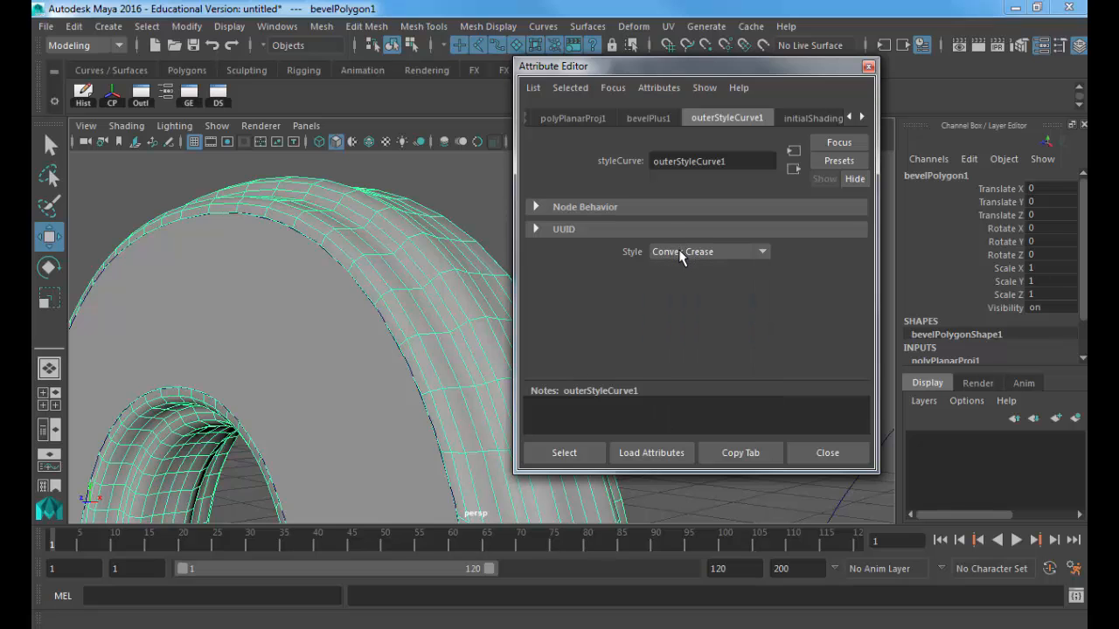
{"action": "key", "text": "Down"}
{"action": "key", "text": "Up"}
{"action": "key", "text": "Down"}
{"action": "key", "text": "Up"}
{"action": "key", "text": "Down"}
{"action": "key", "text": "Up"}
{"action": "key", "text": "Up"}
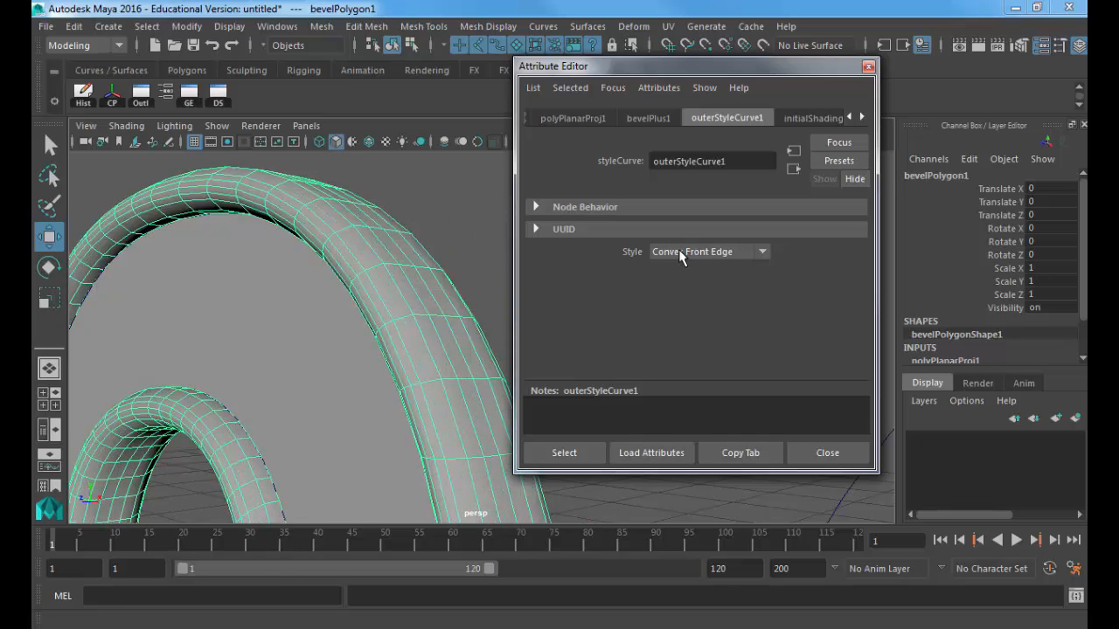
{"action": "left_click", "coordinate": [681, 253]}
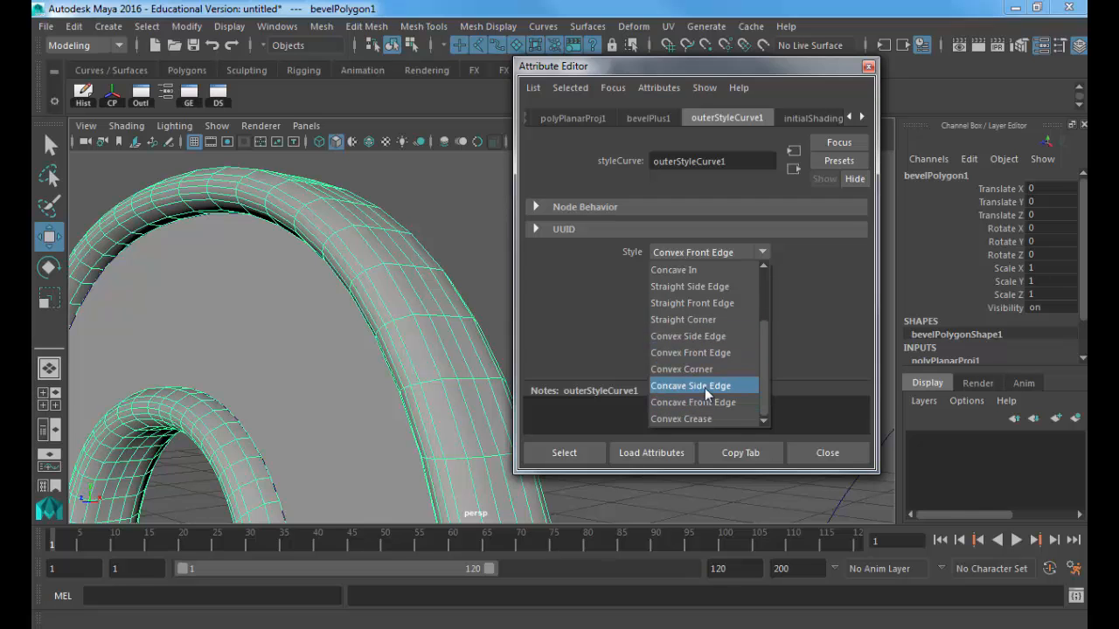
{"action": "scroll", "coordinate": [705, 388], "scroll_direction": "up", "scroll_amount": 2}
{"action": "left_click", "coordinate": [690, 337]}
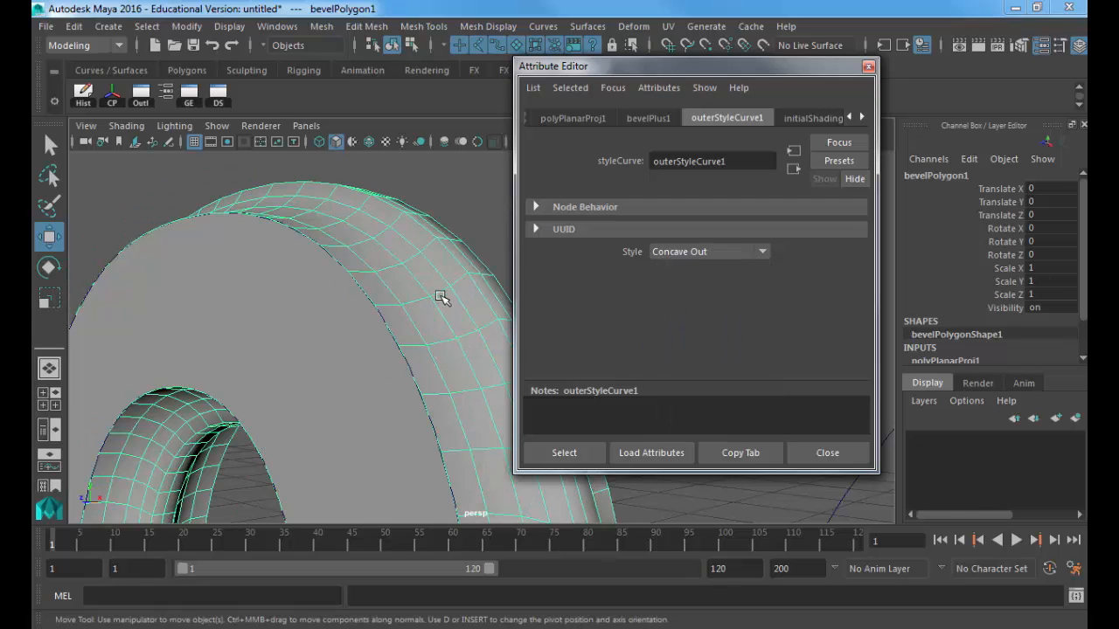
Step: Back in the bevelPlus1 tab, lower the G's Bevel Depth
{"action": "left_click_drag", "start_coordinate": [439, 297], "coordinate": [260, 278], "text": "alt"}
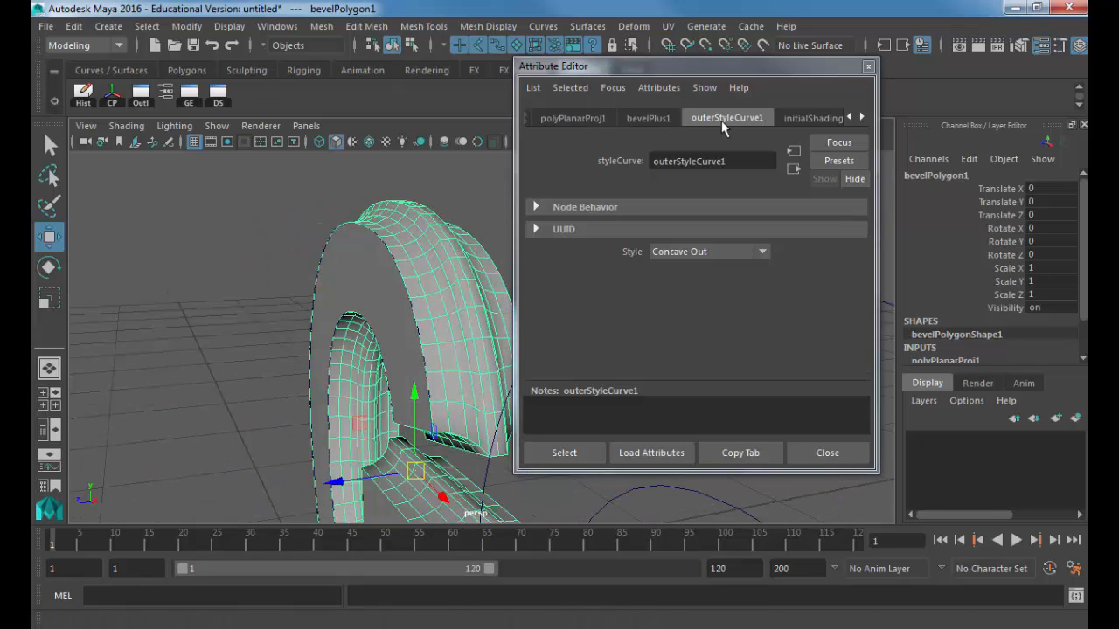
{"action": "left_click_drag", "start_coordinate": [444, 260], "coordinate": [394, 264], "text": "alt"}
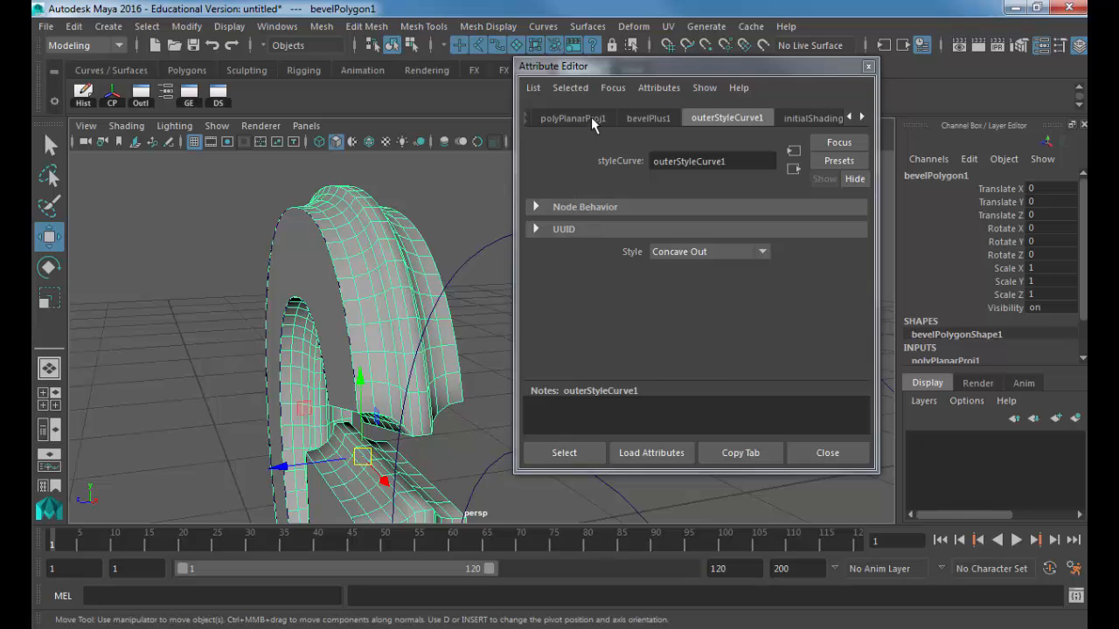
{"action": "left_click", "coordinate": [648, 117]}
{"action": "scroll", "coordinate": [813, 271], "scroll_direction": "up", "scroll_amount": 3}
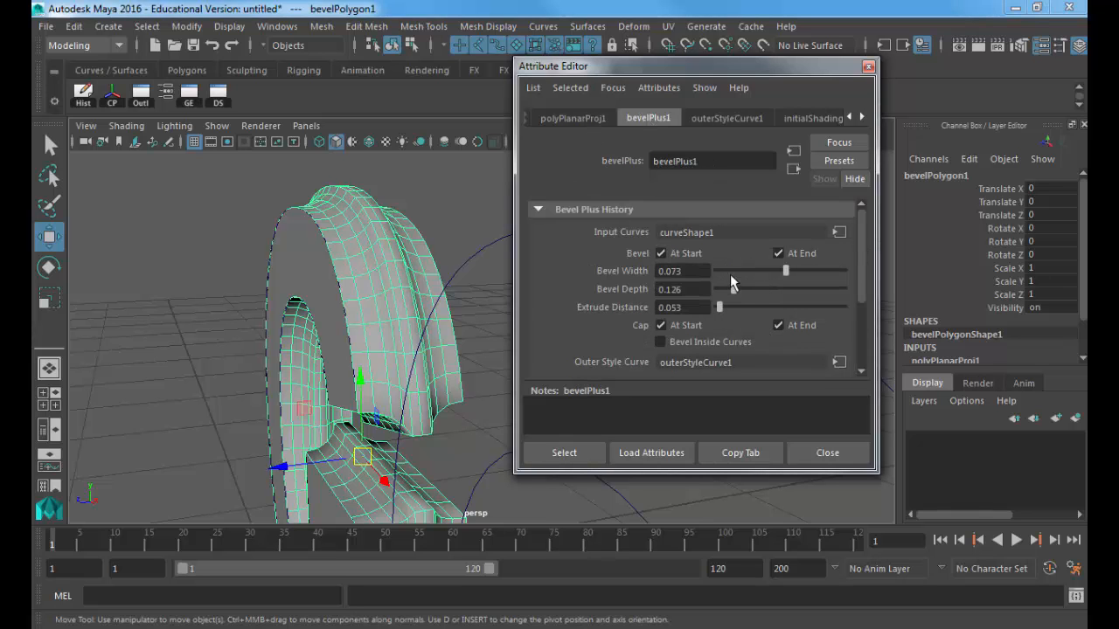
{"action": "mouse_move", "coordinate": [774, 277]}
{"action": "left_mouse_down"}
{"action": "mouse_move", "coordinate": [788, 277]}
{"action": "mouse_move", "coordinate": [725, 291]}
{"action": "mouse_move", "coordinate": [731, 309]}
{"action": "mouse_move", "coordinate": [720, 307]}
{"action": "left_mouse_up"}
Step: Orbit around the bevelled G to inspect its Concave Out edges from several angles
{"action": "left_click_drag", "start_coordinate": [480, 309], "coordinate": [444, 297], "text": "alt"}
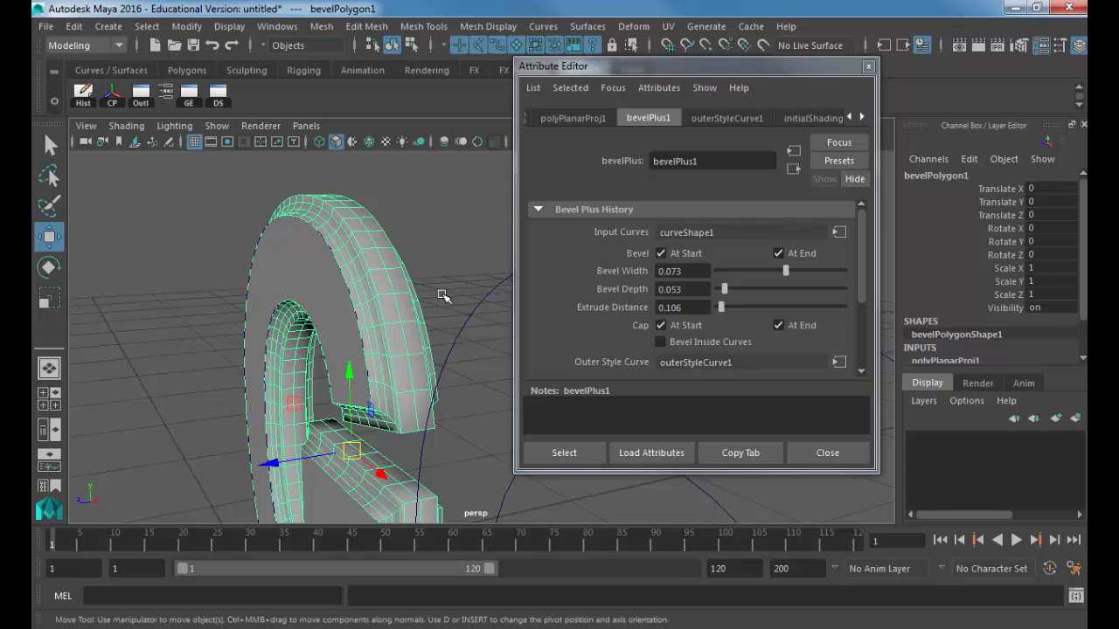
{"action": "left_click_drag", "start_coordinate": [449, 278], "coordinate": [415, 307], "text": "alt"}
{"action": "left_click", "coordinate": [387, 187]}
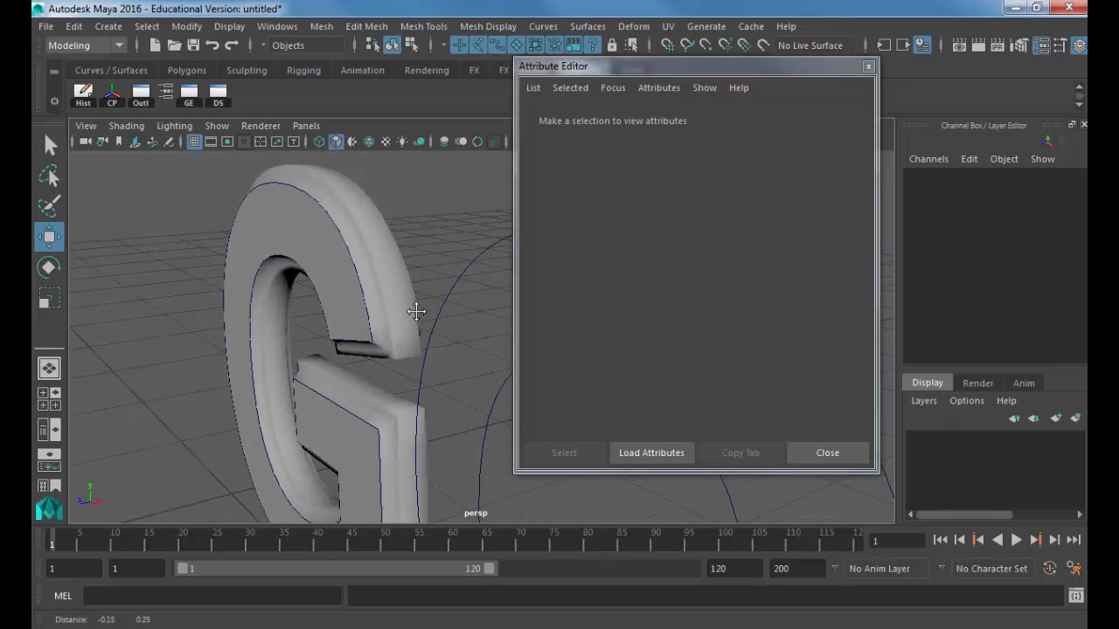
{"action": "right_click_drag", "start_coordinate": [414, 307], "coordinate": [454, 359], "text": "alt"}
{"action": "left_click_drag", "start_coordinate": [454, 360], "coordinate": [314, 283], "text": "alt"}
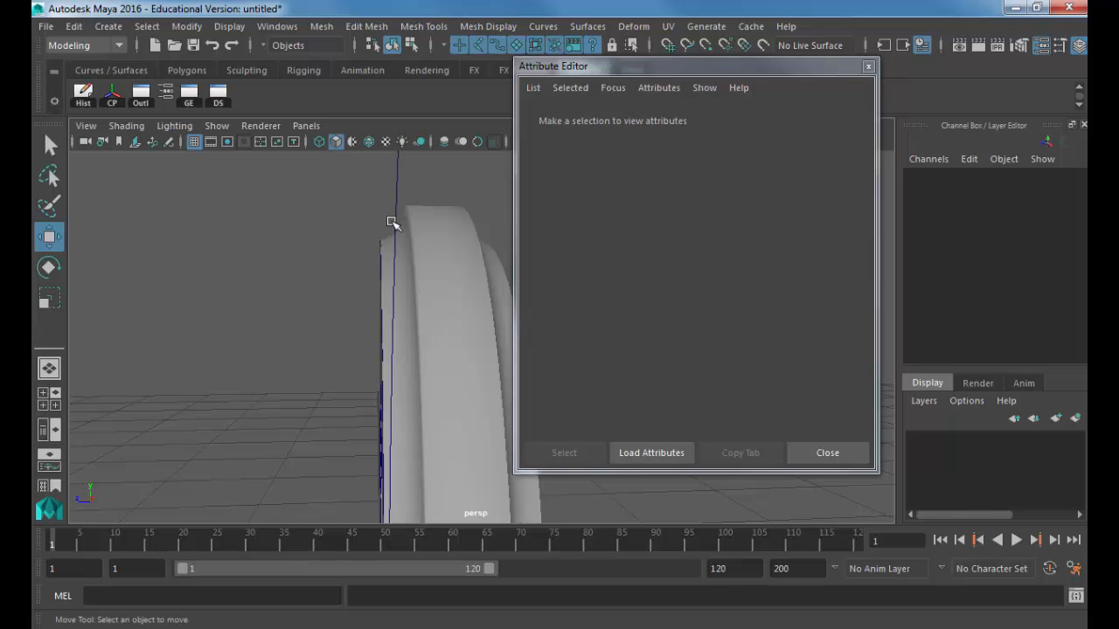
Step: Select the G to show bevelPlus1 (width 0.073, depth 0.053, extrude 0.106), then open Windows search
{"action": "left_click", "coordinate": [404, 250]}
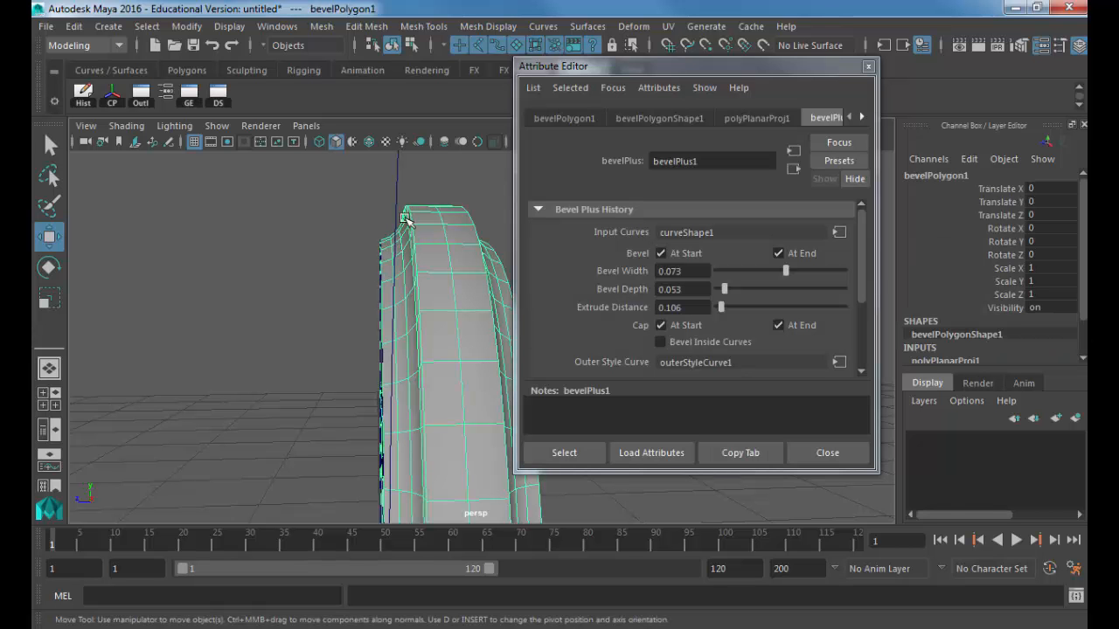
{"action": "left_click_drag", "start_coordinate": [362, 247], "coordinate": [325, 180], "text": "alt"}
{"action": "key", "text": "w"}
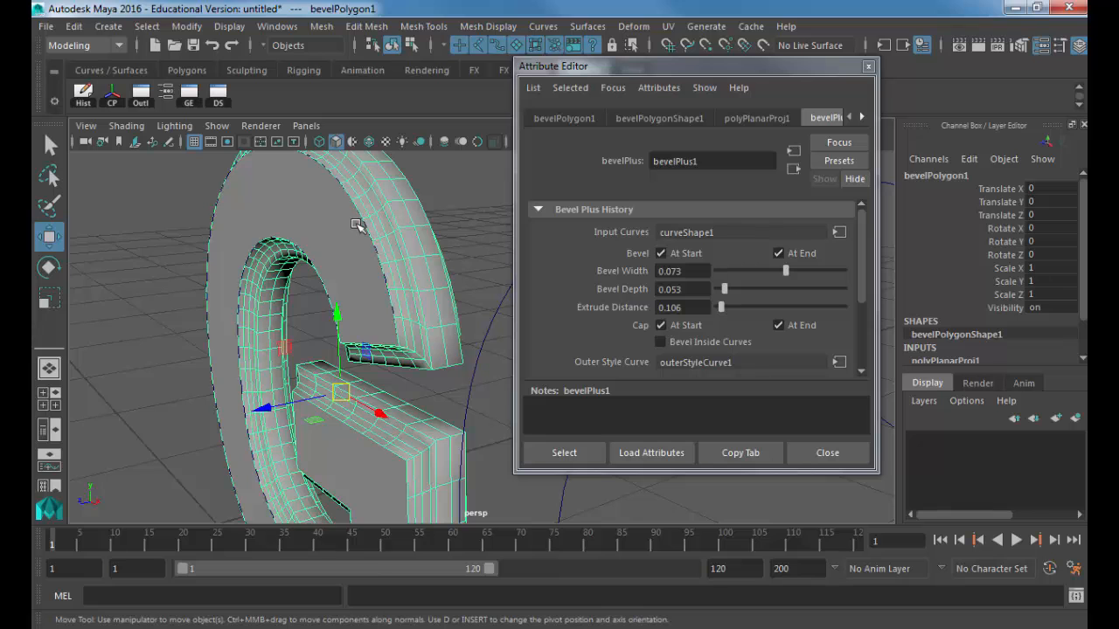
{"action": "key", "text": "super"}
Step: Launch WordPad via search and snap it to the left half of the screen
{"action": "type", "text": "wordpad"}
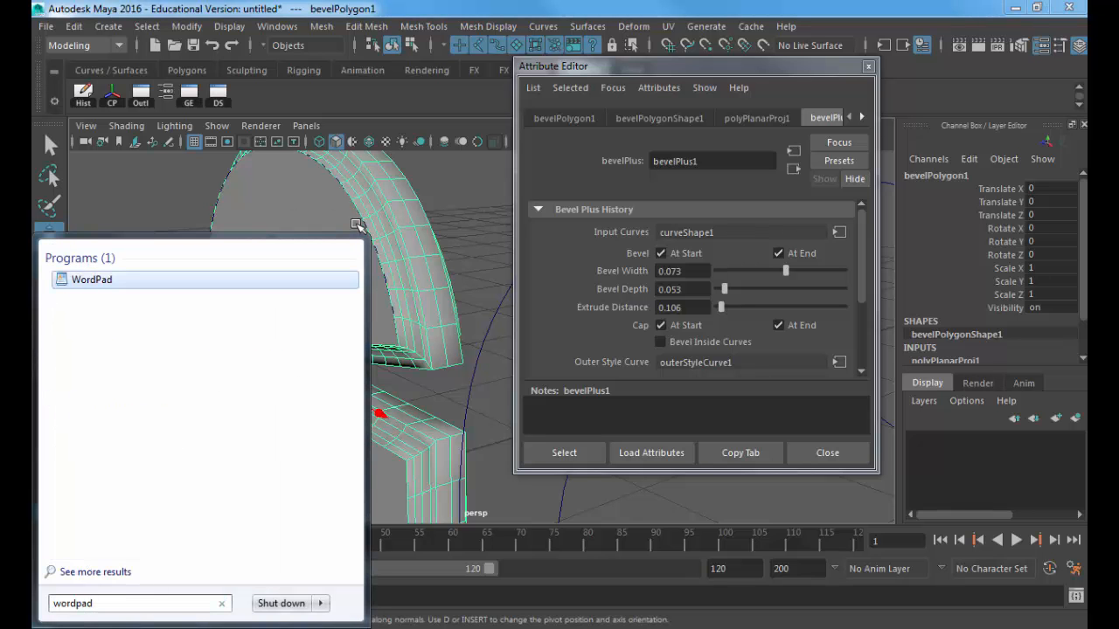
{"action": "key", "text": "Return"}
{"action": "key", "text": "alt+F4"}
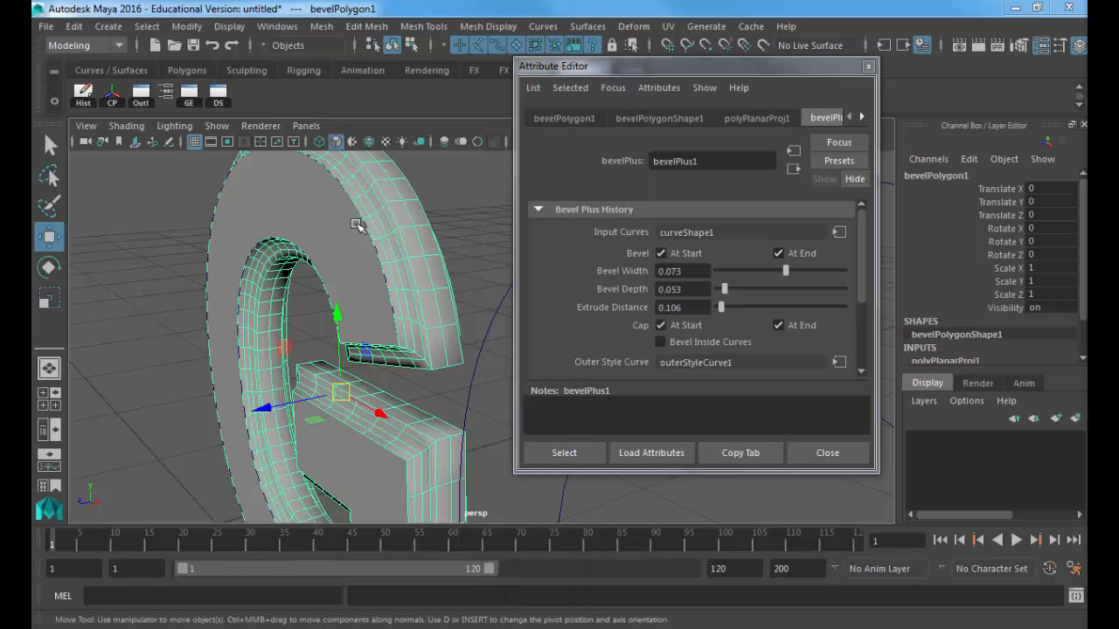
{"action": "key", "text": "super+Left"}
{"action": "key", "text": "super+Left"}
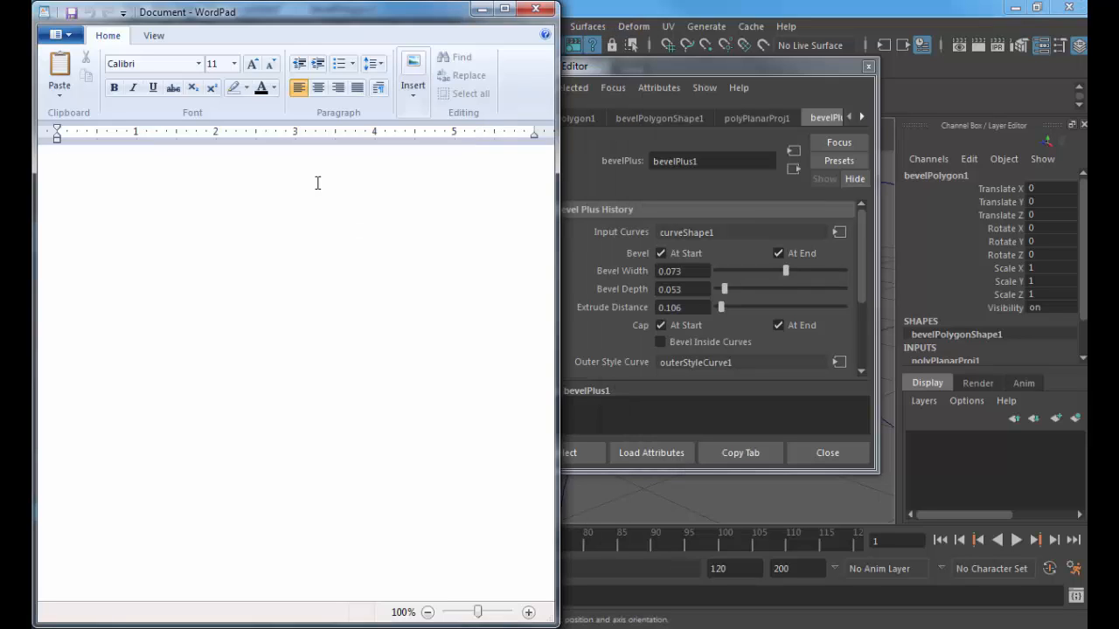
Step: Note bevel width .073, depth .053, extrude distance .106, outer style concave out, then move WordPad aside
{"action": "type", "text": "Bevel "}
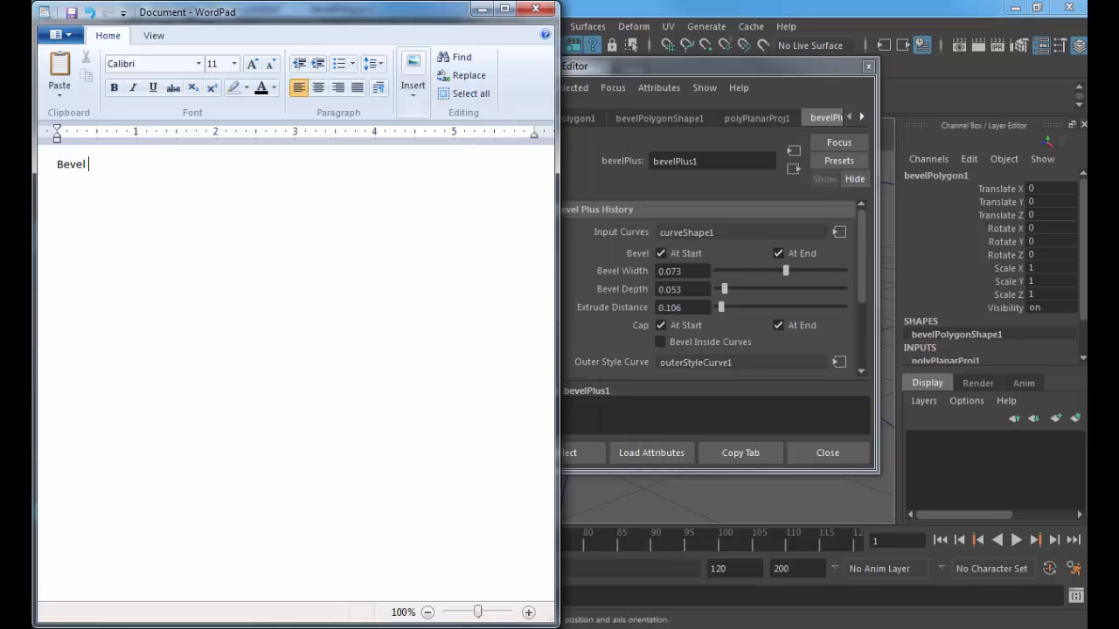
{"action": "type", "text": "width -  "}
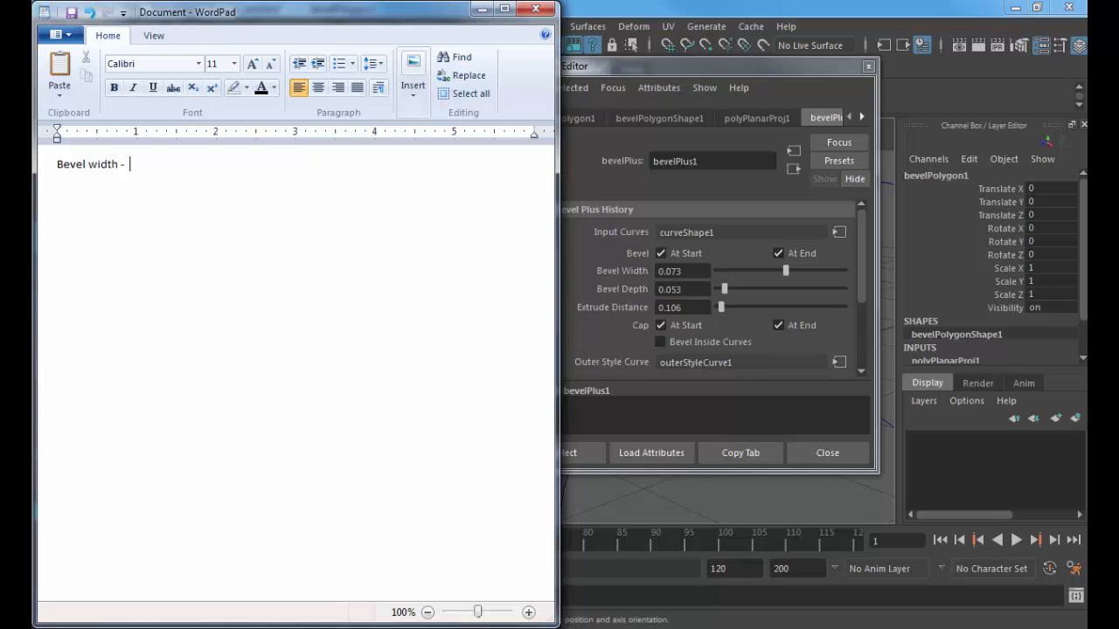
{"action": "type", "text": ".073 Bevel Dpe"}
{"action": "key", "text": "BackSpace"}
{"action": "key", "text": "BackSpace"}
{"action": "type", "text": "epth .05"}
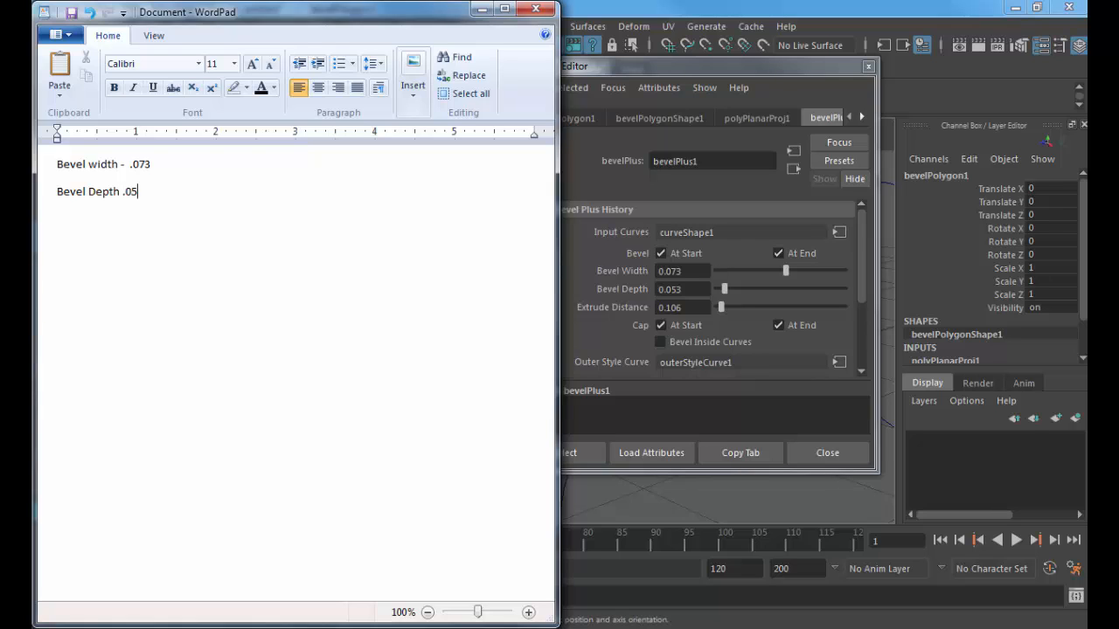
{"action": "type", "text": "3 Extrude Distance .106 "}
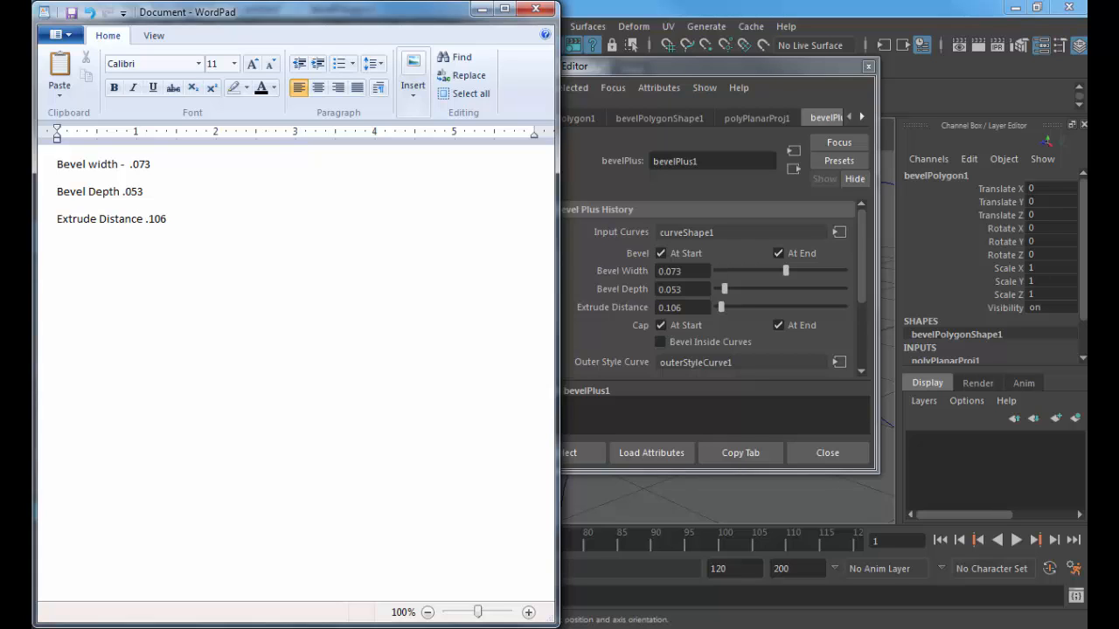
{"action": "type", "text": "Outter STyle curve - concave out"}
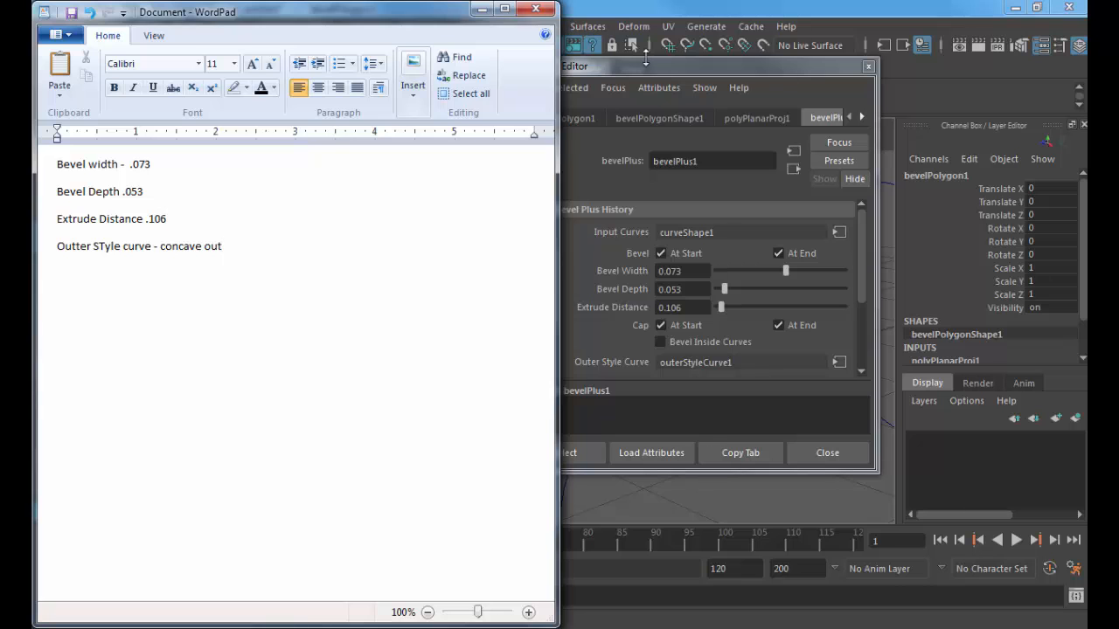
{"action": "left_click_drag", "start_coordinate": [376, 11], "coordinate": [1118, 166]}
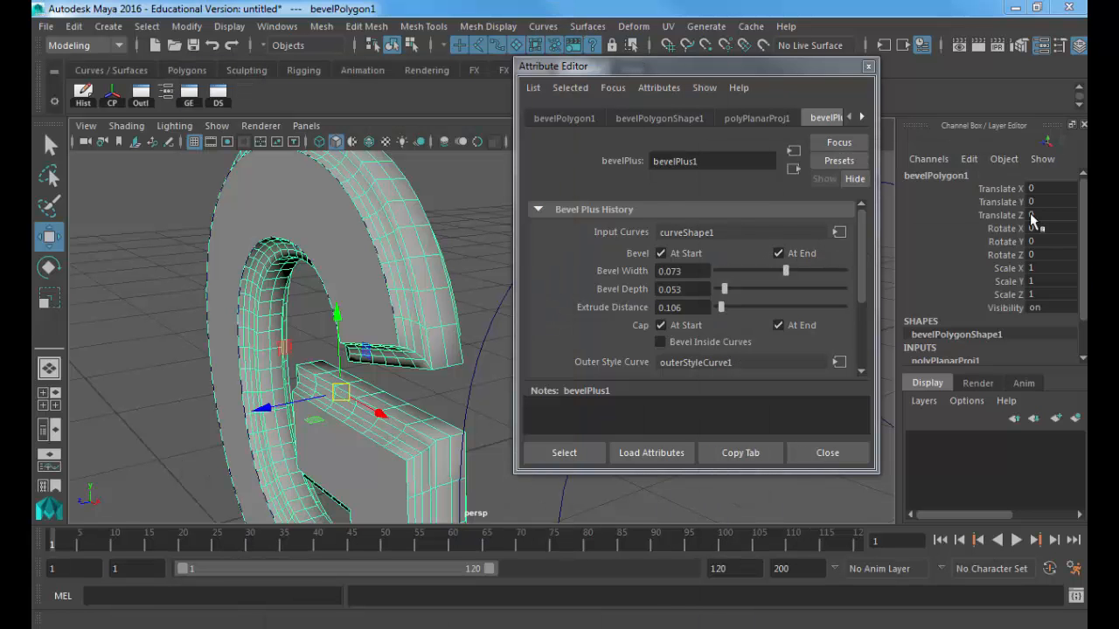
Step: Close the Attribute Editor and pull the view back to fit the G, O and T
{"action": "left_click", "coordinate": [868, 66]}
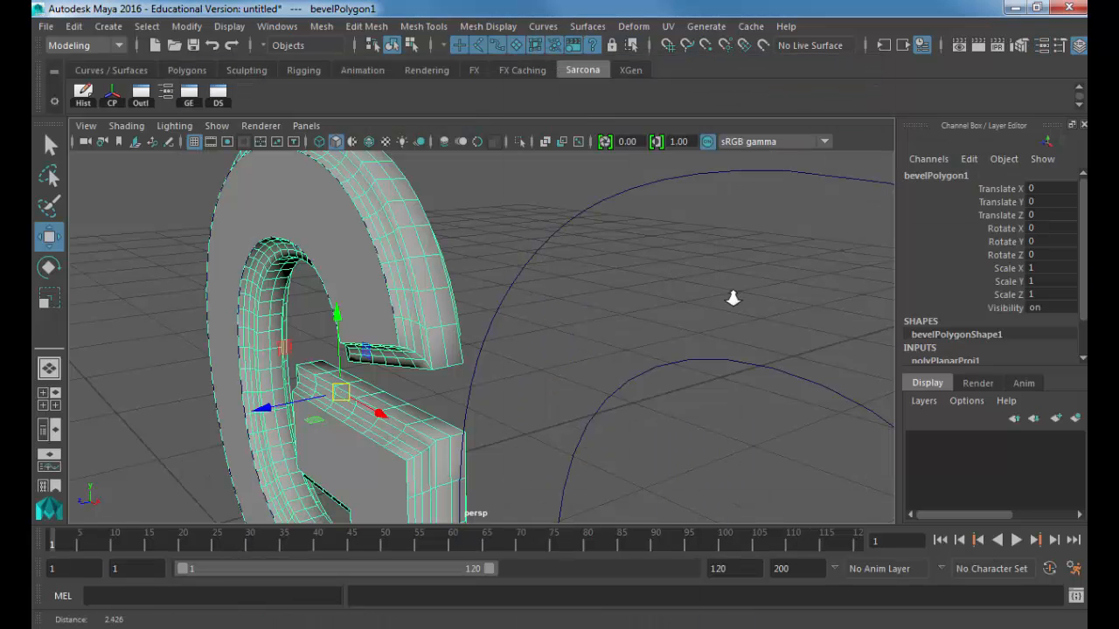
{"action": "right_click_drag", "start_coordinate": [733, 298], "coordinate": [480, 254], "text": "alt"}
{"action": "left_click_drag", "start_coordinate": [480, 255], "coordinate": [535, 236], "text": "alt"}
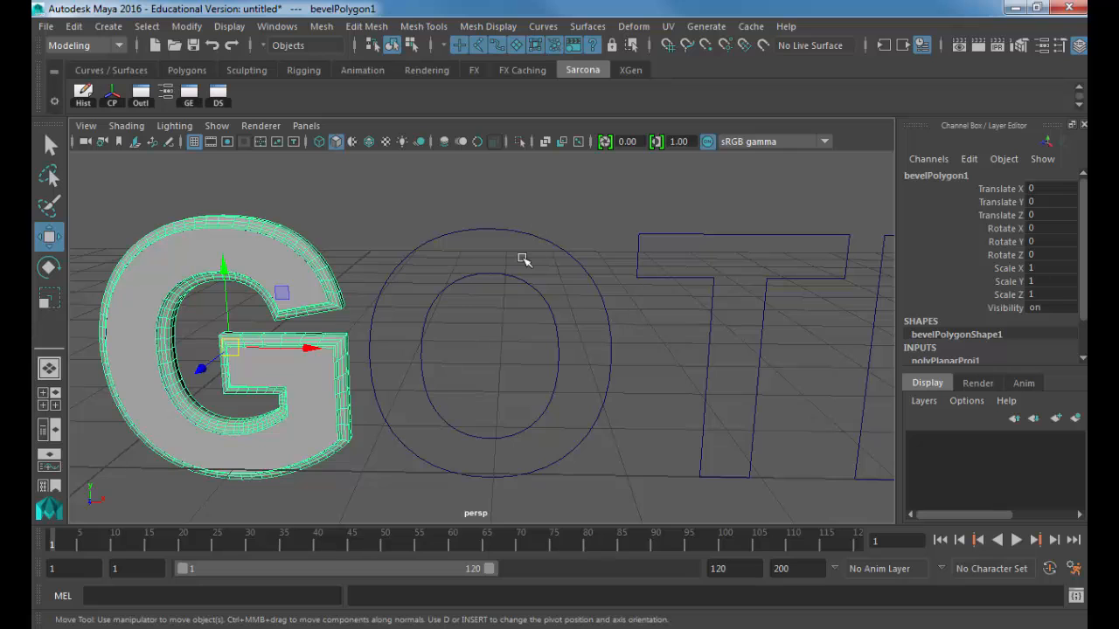
Step: Select both the outer and inner curves of the O, with GOTHA in view
{"action": "left_click", "coordinate": [549, 246]}
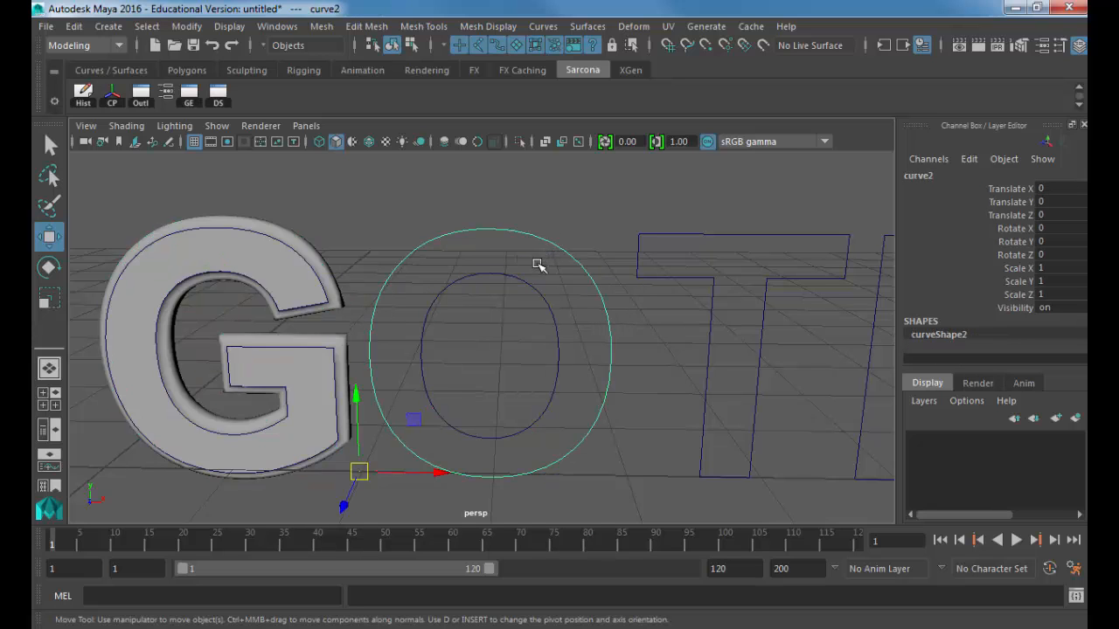
{"action": "left_click_drag", "start_coordinate": [534, 264], "coordinate": [468, 349], "text": "shift"}
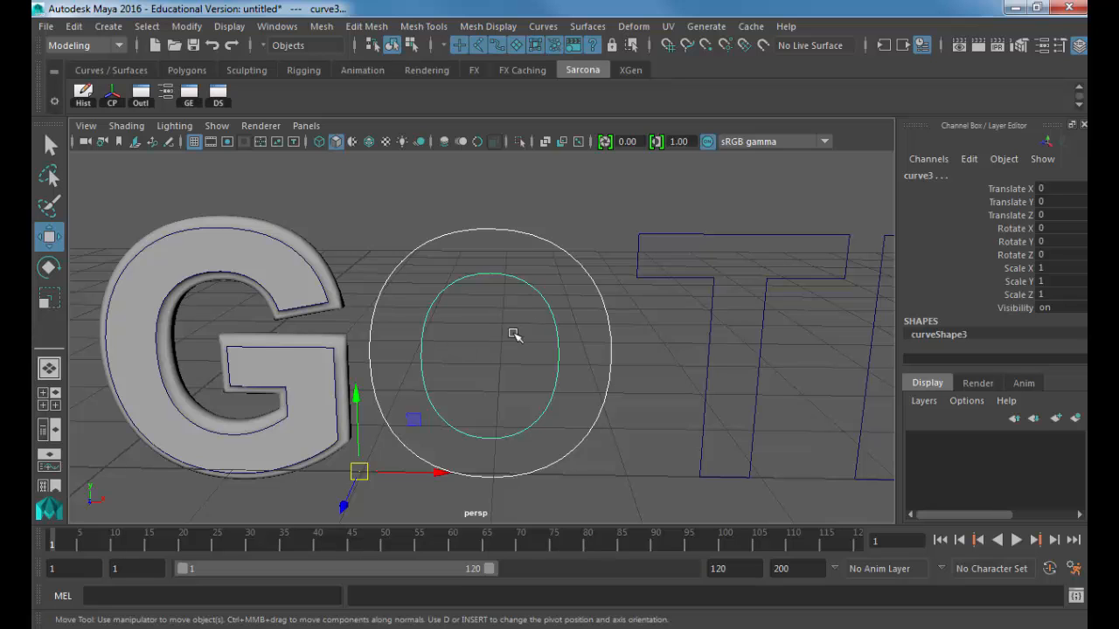
{"action": "left_click", "coordinate": [542, 267]}
{"action": "left_click_drag", "start_coordinate": [540, 270], "coordinate": [514, 332], "text": "shift"}
{"action": "left_click", "coordinate": [549, 240]}
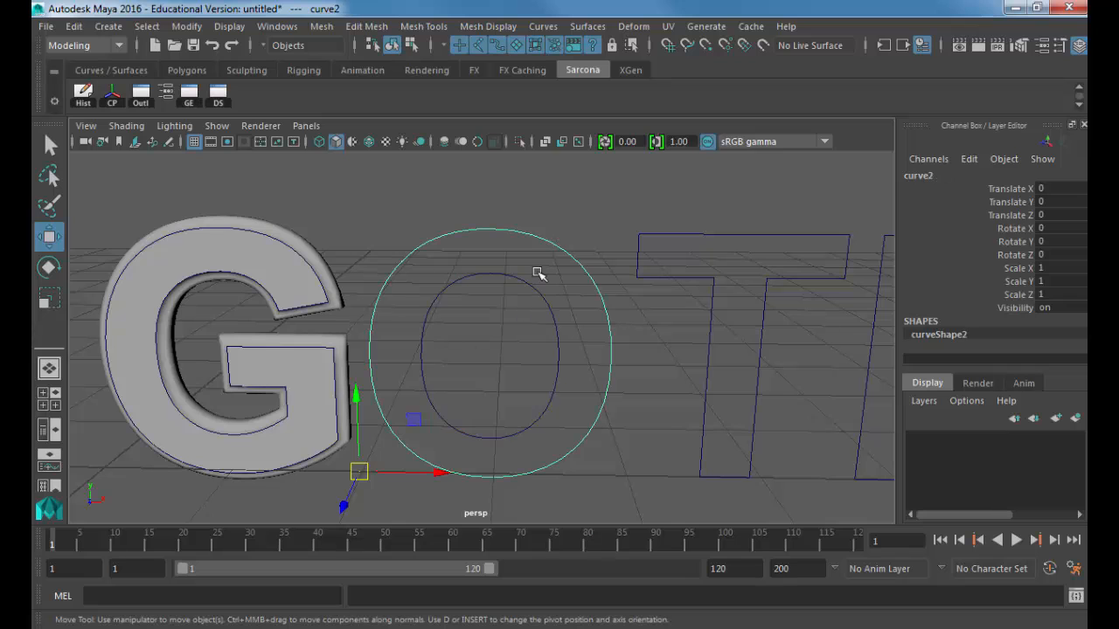
{"action": "left_click_drag", "start_coordinate": [537, 274], "coordinate": [509, 329], "text": "shift"}
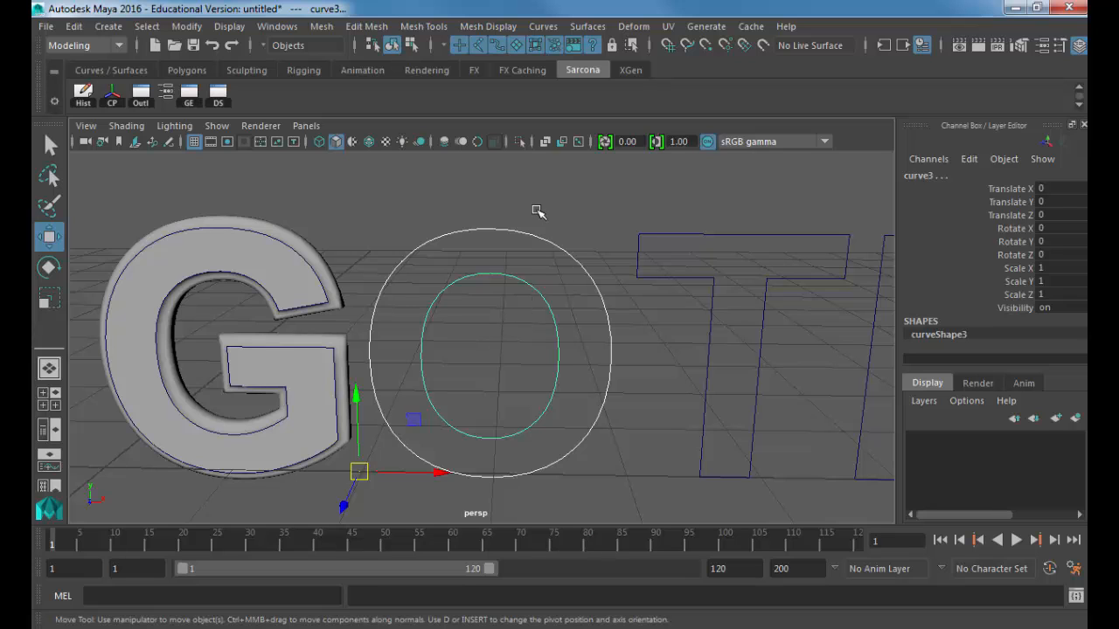
{"action": "left_click", "coordinate": [558, 263]}
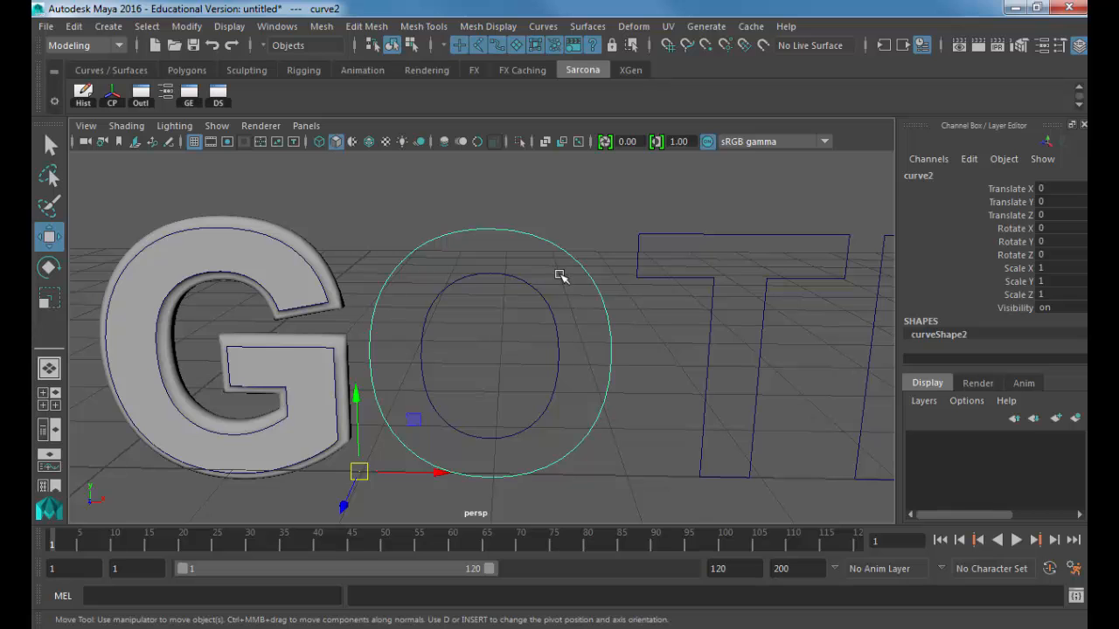
{"action": "left_click_drag", "start_coordinate": [554, 278], "coordinate": [484, 359]}
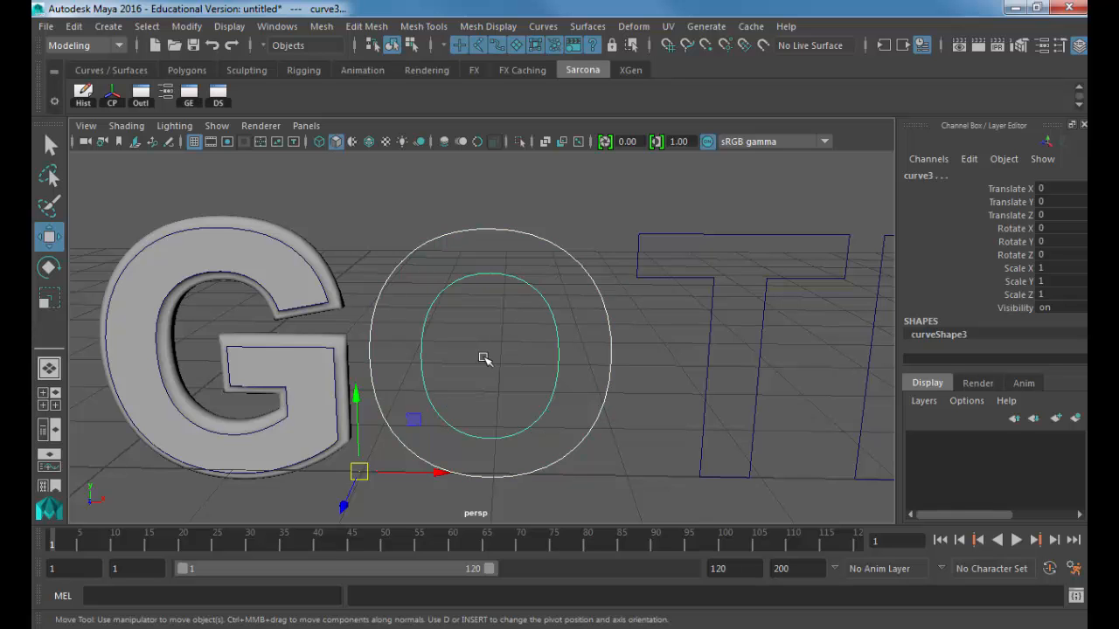
{"action": "right_click_drag", "start_coordinate": [705, 347], "coordinate": [544, 368], "text": "alt"}
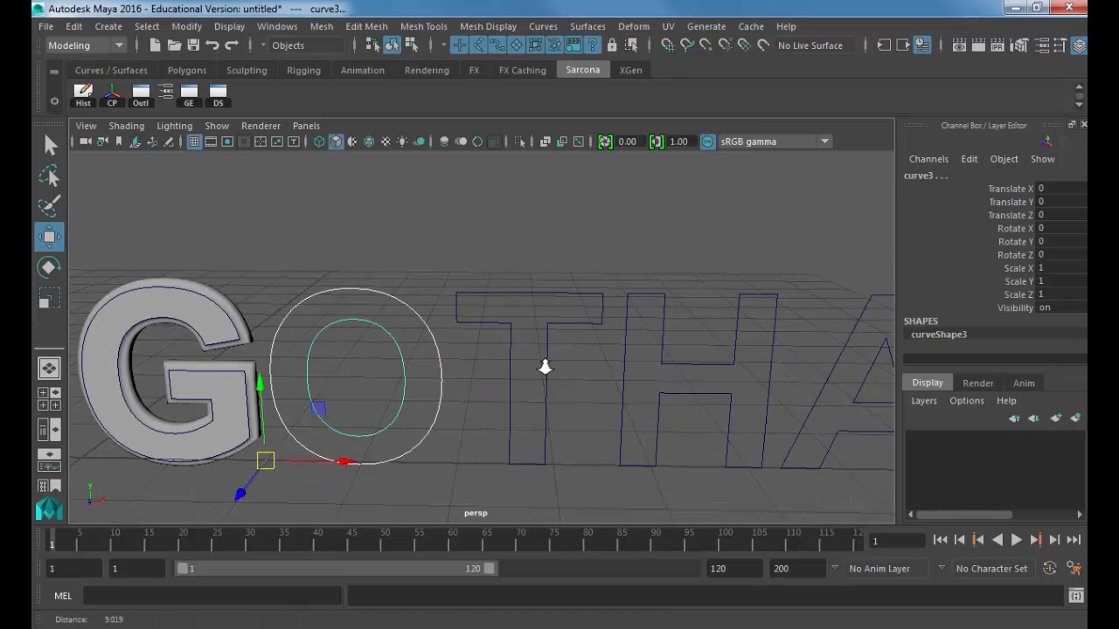
{"action": "middle_click_drag", "start_coordinate": [544, 367], "coordinate": [423, 303], "text": "alt"}
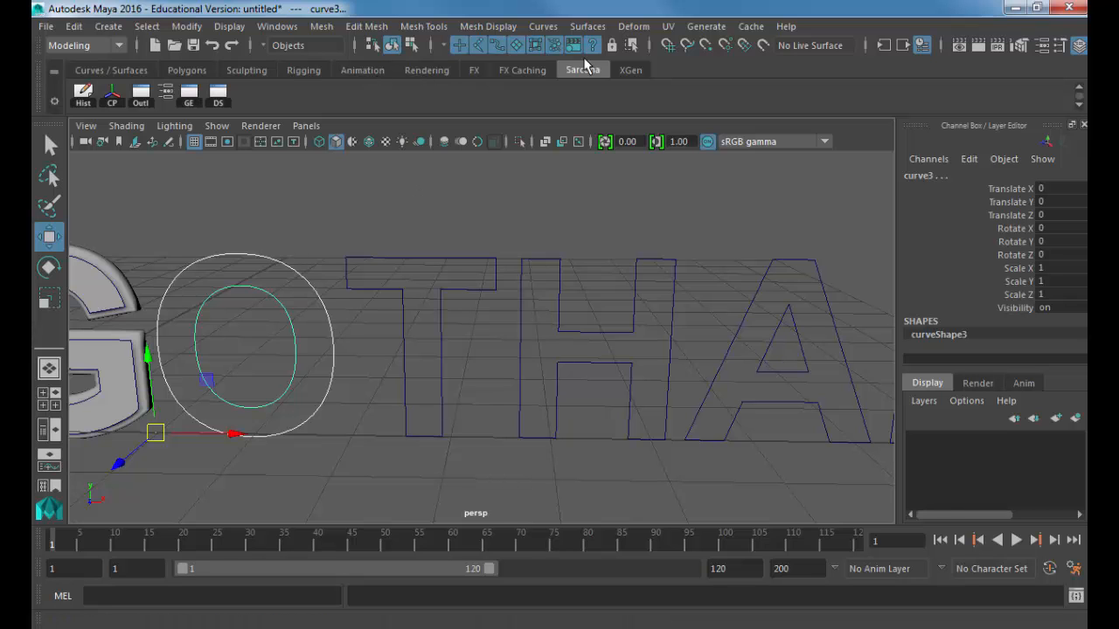
Step: Bevel Plus the O curves with width 0.073, depth 0.053, extrude 0.106 and Concave Out outer style
{"action": "left_click", "coordinate": [586, 26]}
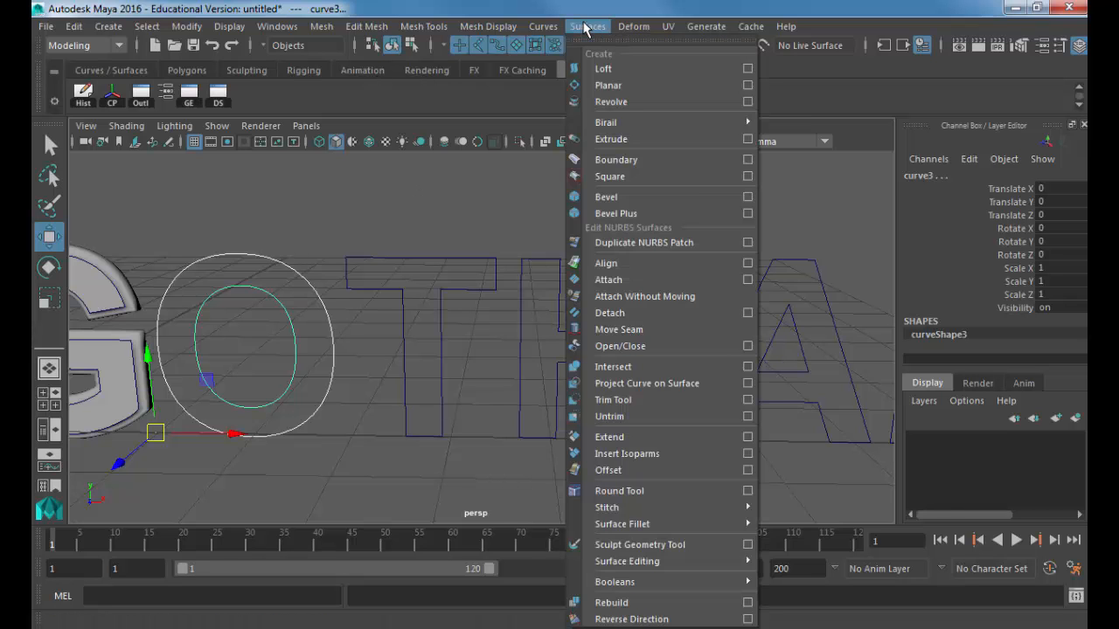
{"action": "left_click", "coordinate": [748, 213]}
{"action": "left_click_drag", "start_coordinate": [734, 48], "coordinate": [534, 47]}
{"action": "type", "text": "0.073"}
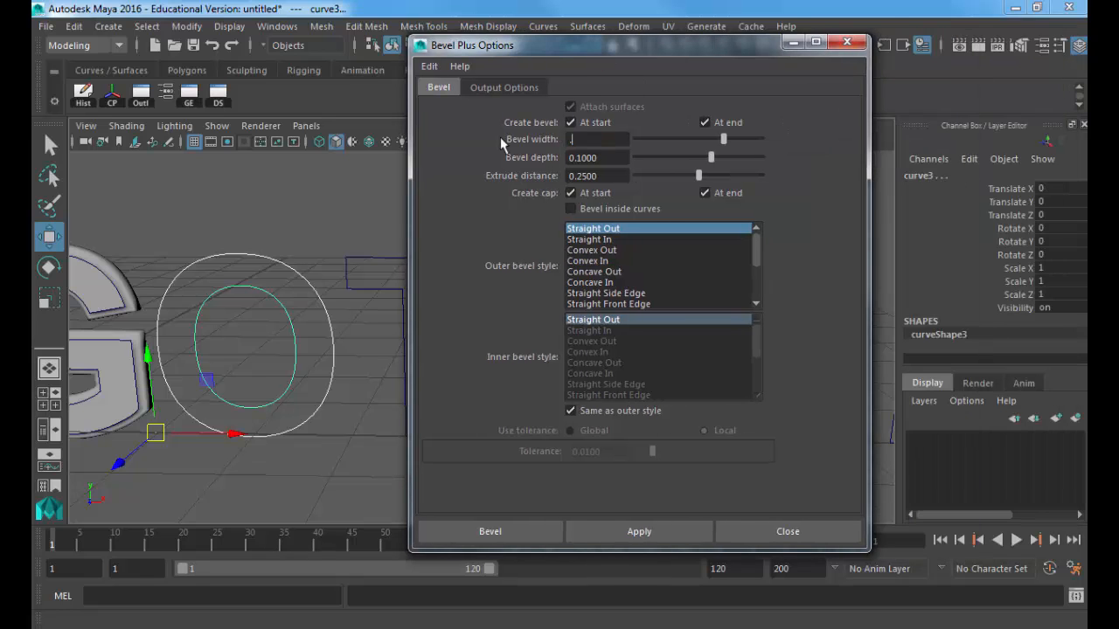
{"action": "key", "text": "Tab"}
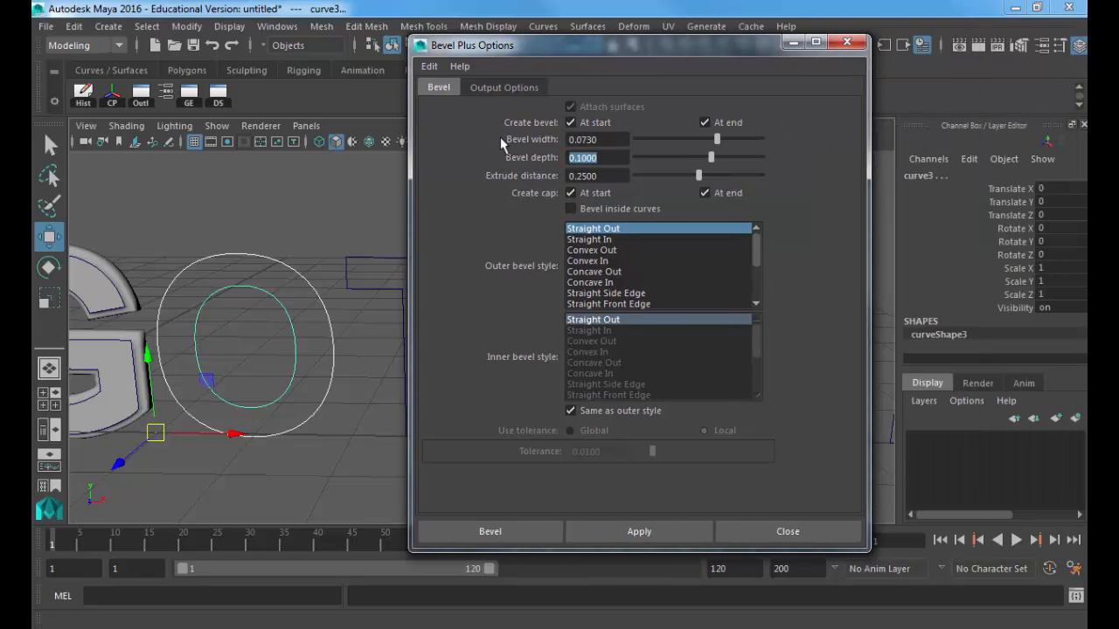
{"action": "type", "text": "0.053"}
{"action": "key", "text": "Tab"}
{"action": "type", "text": ".106"}
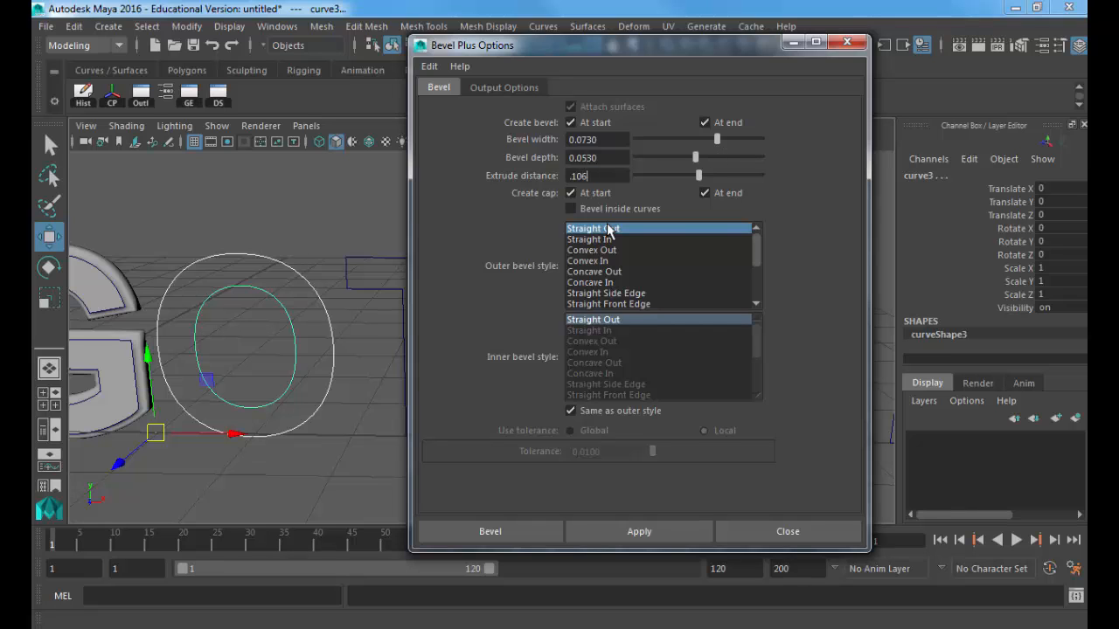
{"action": "left_click", "coordinate": [611, 272]}
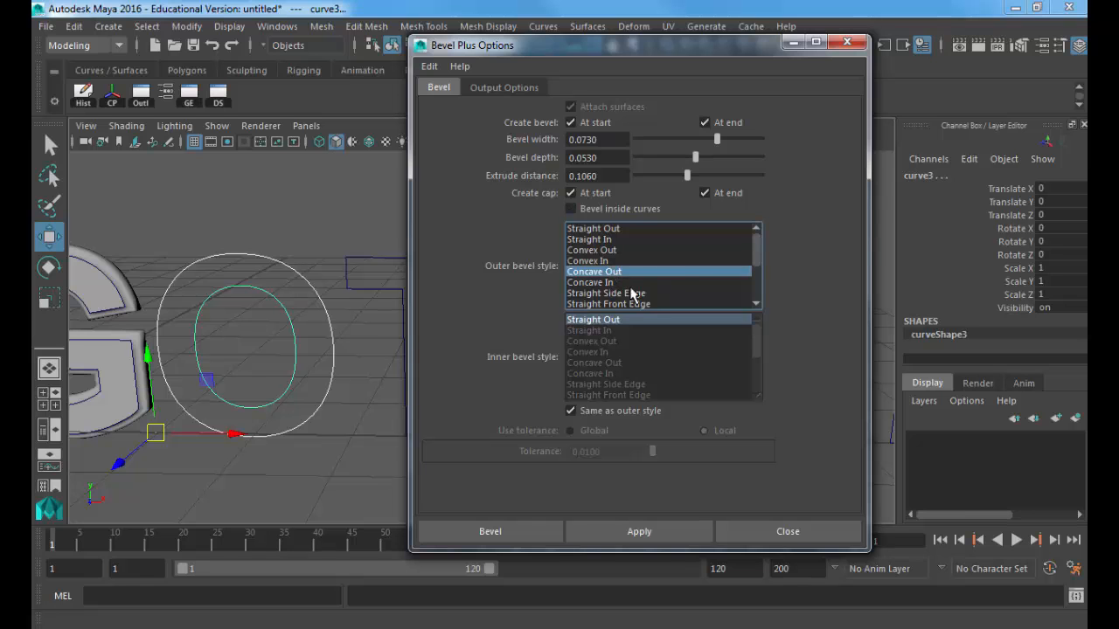
{"action": "left_click", "coordinate": [658, 531]}
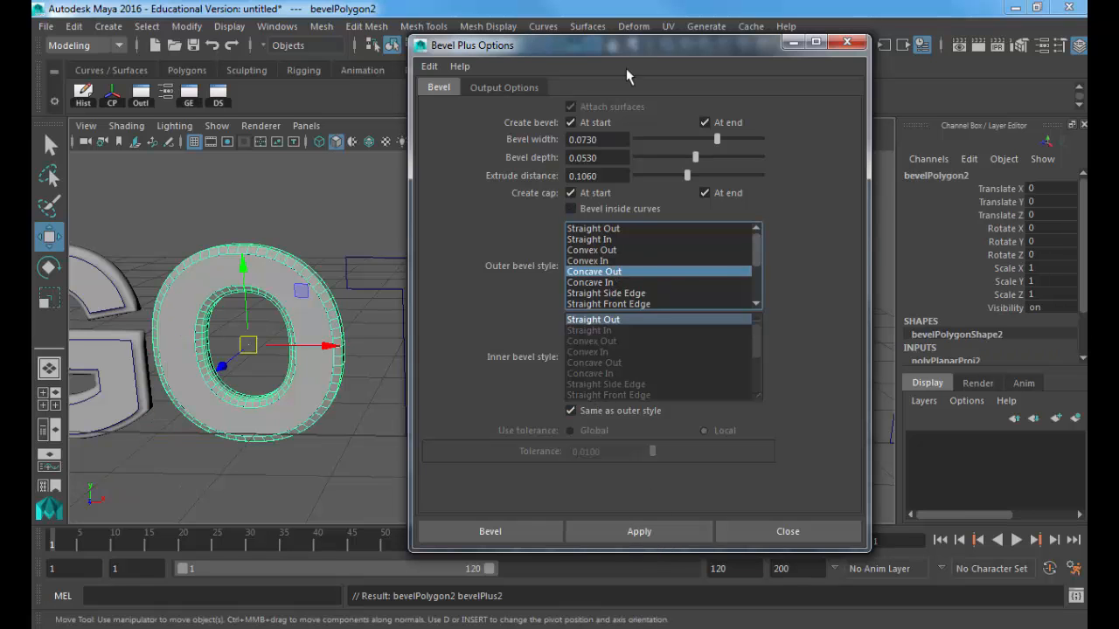
Step: Inspect the bevelled O, then bevel the T outline with the same settings
{"action": "left_click_drag", "start_coordinate": [614, 50], "coordinate": [770, 52]}
{"action": "left_click_drag", "start_coordinate": [490, 227], "coordinate": [367, 179], "text": "alt"}
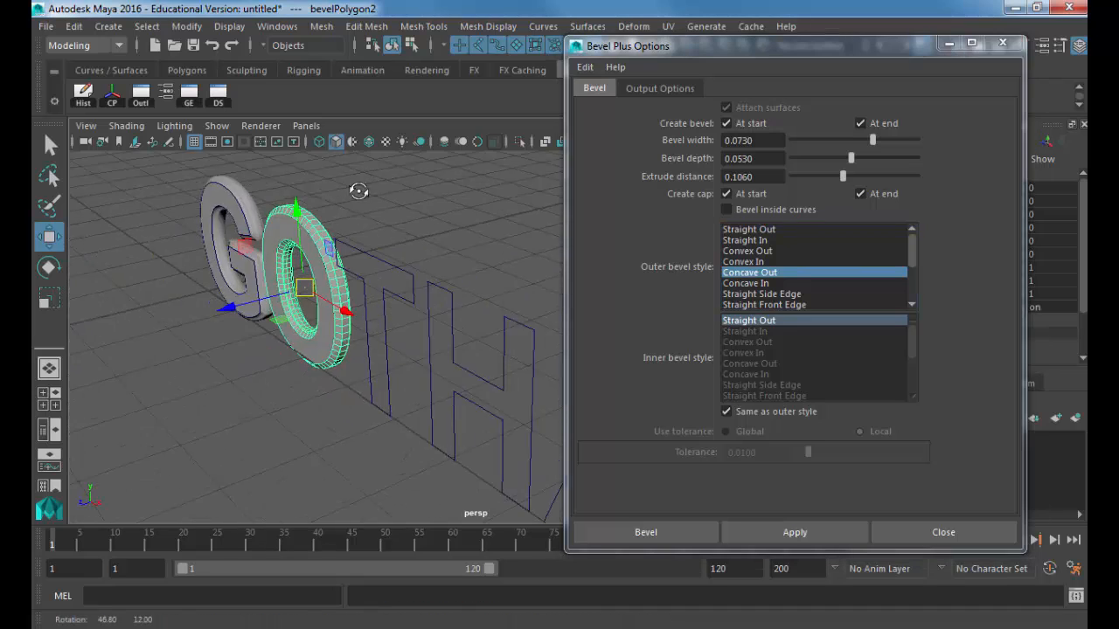
{"action": "middle_click_drag", "start_coordinate": [367, 179], "coordinate": [240, 247], "text": "alt"}
{"action": "left_click_drag", "start_coordinate": [239, 248], "coordinate": [480, 332], "text": "alt"}
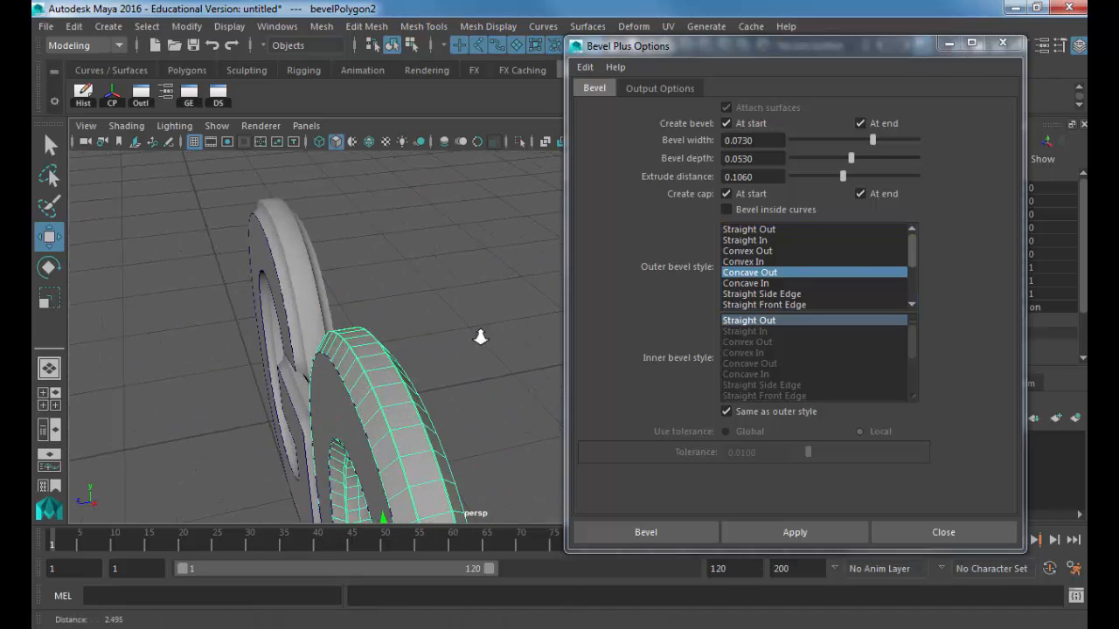
{"action": "right_click_drag", "start_coordinate": [480, 333], "coordinate": [388, 289], "text": "alt"}
{"action": "left_click_drag", "start_coordinate": [388, 288], "coordinate": [282, 292], "text": "alt"}
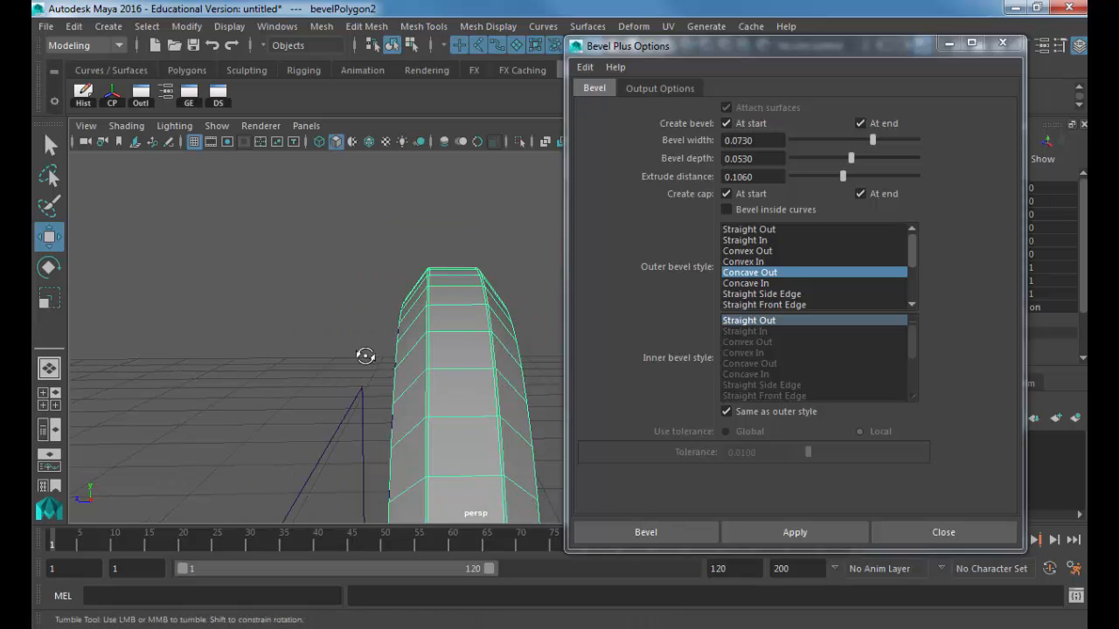
{"action": "left_click_drag", "start_coordinate": [365, 355], "coordinate": [400, 341], "text": "alt"}
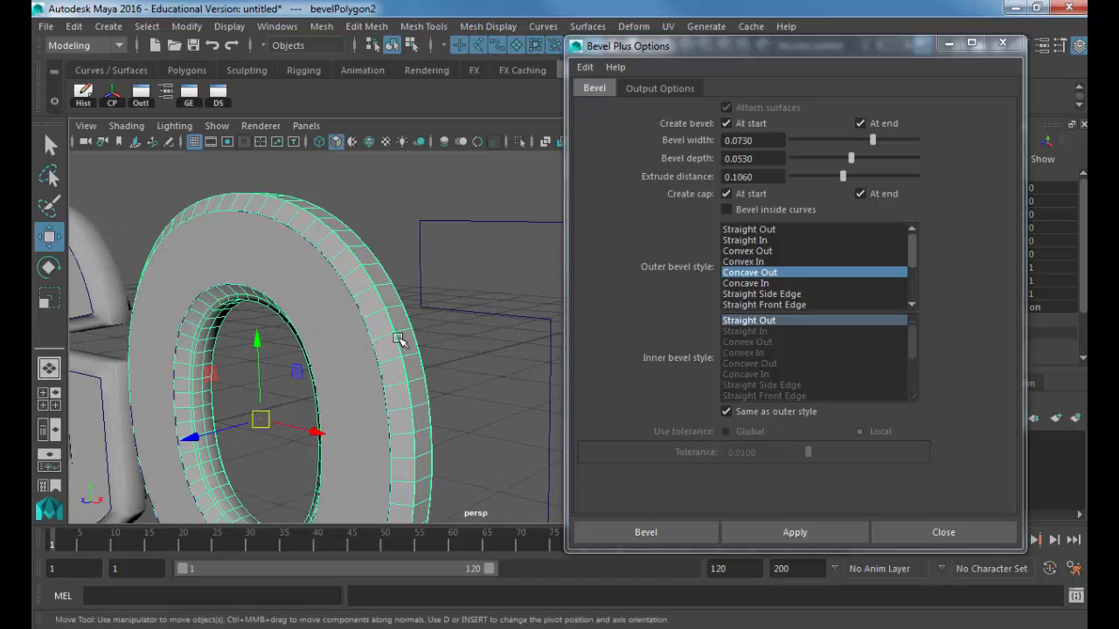
{"action": "scroll", "coordinate": [472, 324], "scroll_direction": "down", "scroll_amount": 3}
{"action": "middle_click_drag", "start_coordinate": [458, 312], "coordinate": [315, 288], "text": "alt"}
{"action": "left_click", "coordinate": [333, 376]}
{"action": "left_click", "coordinate": [768, 530]}
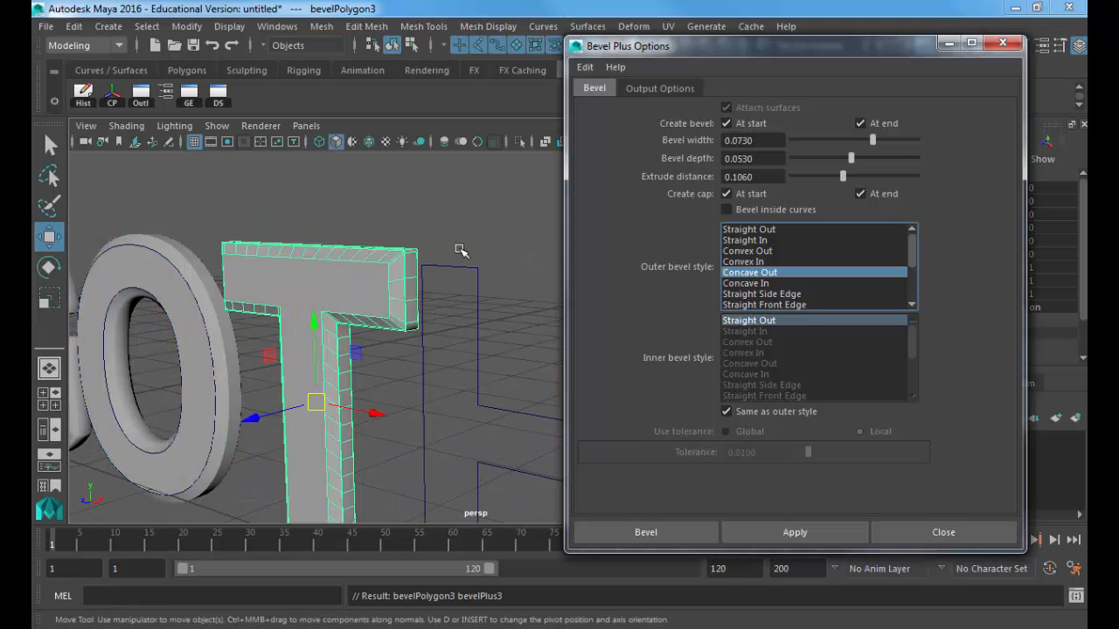
Step: Bevel the H outline and both A outlines
{"action": "left_click", "coordinate": [454, 266]}
{"action": "left_click", "coordinate": [791, 532]}
{"action": "middle_click_drag", "start_coordinate": [385, 323], "coordinate": [307, 200], "text": "alt"}
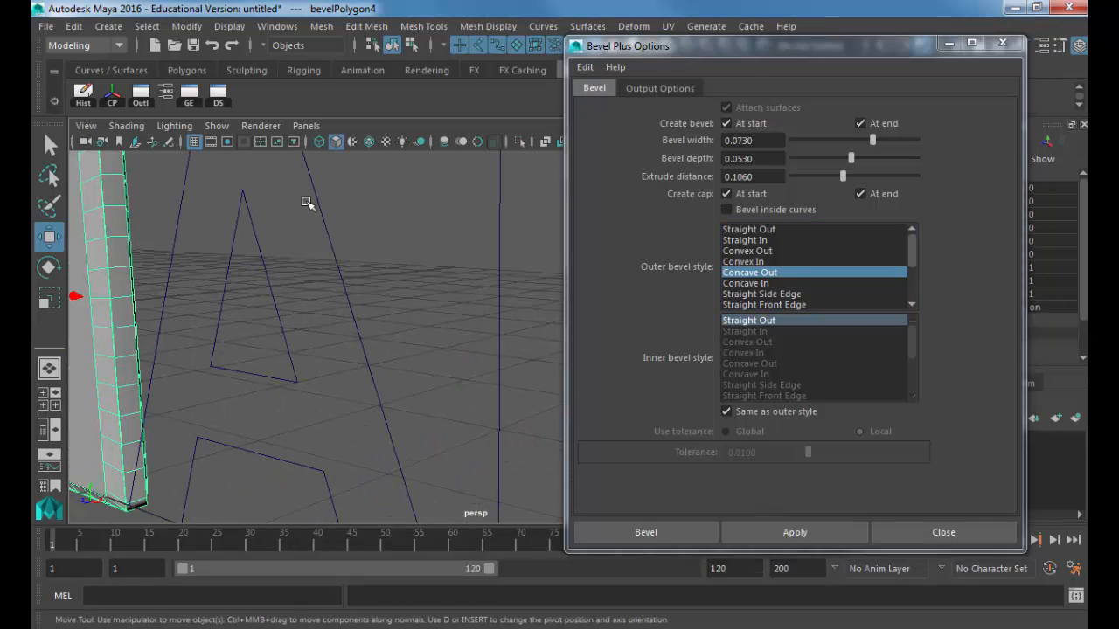
{"action": "left_click", "coordinate": [322, 207]}
{"action": "left_click_drag", "start_coordinate": [278, 247], "coordinate": [250, 274]}
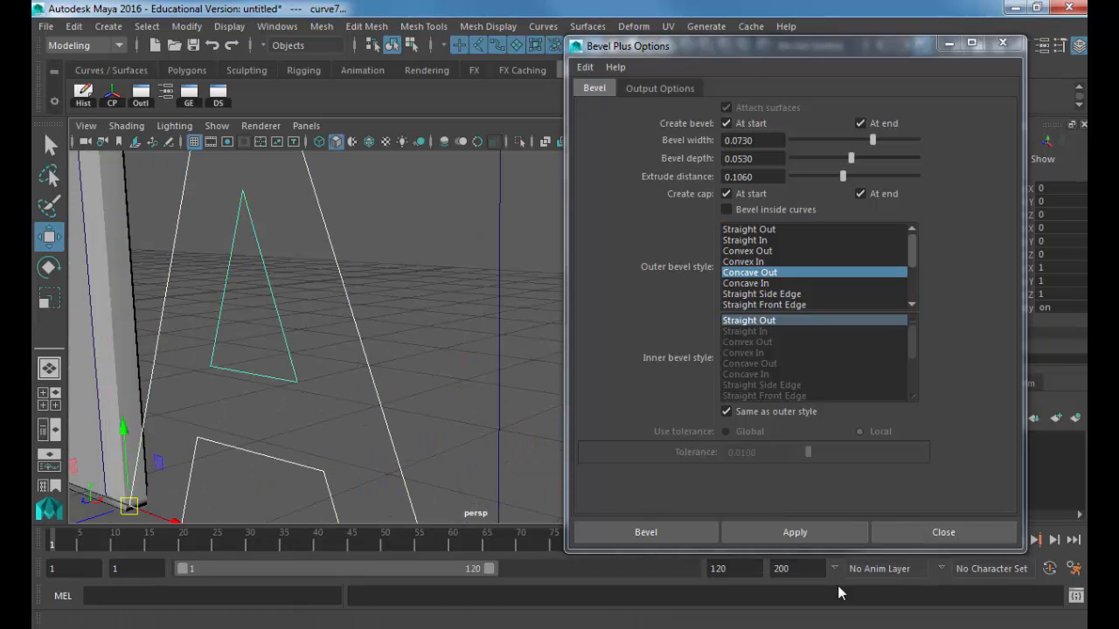
{"action": "left_click", "coordinate": [828, 528]}
Step: Bevel the M outline and close Bevel Plus Options
{"action": "middle_click_drag", "start_coordinate": [109, 163], "coordinate": [214, 281], "text": "alt"}
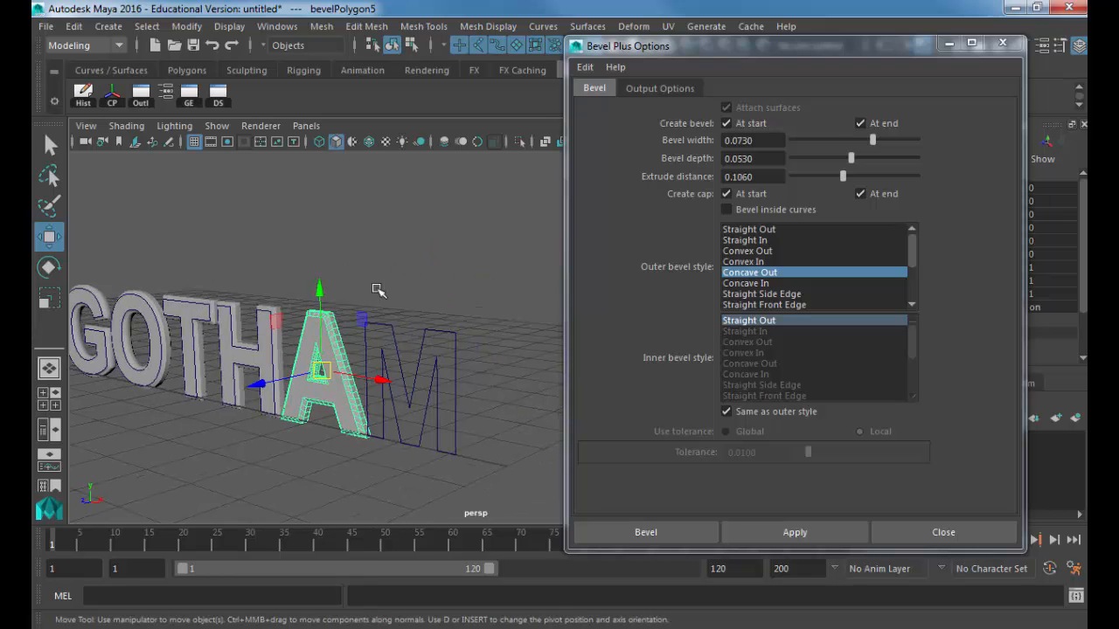
{"action": "left_click", "coordinate": [374, 325]}
{"action": "left_click", "coordinate": [849, 531]}
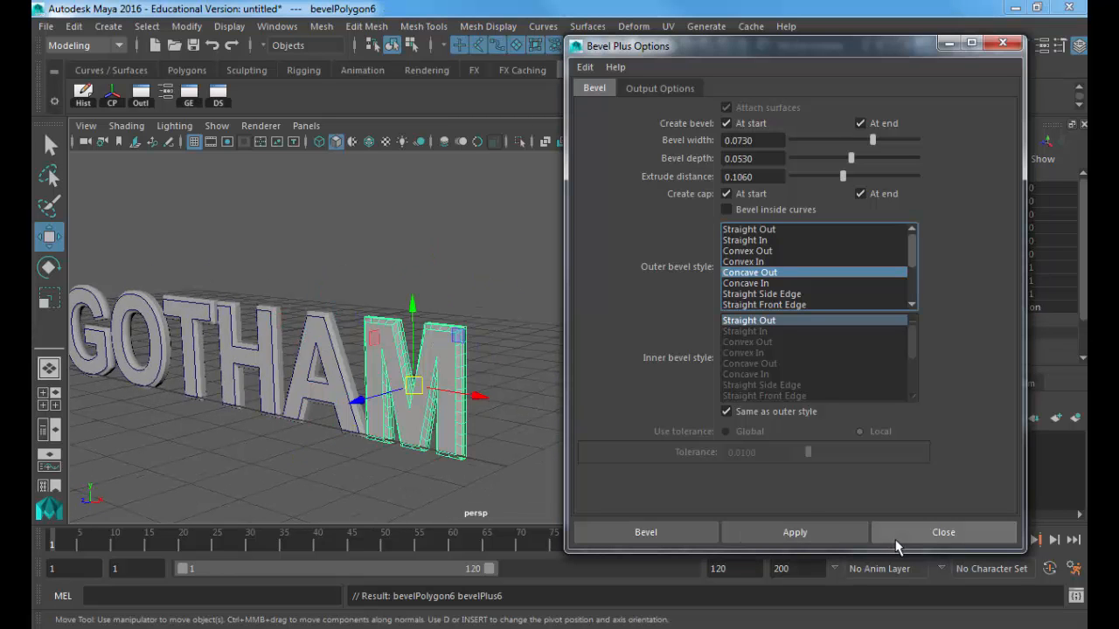
{"action": "left_click", "coordinate": [879, 535]}
Step: Check the M's bevelPlus6 values in the Channel Box and orbit around GOTHAM
{"action": "left_click_drag", "start_coordinate": [492, 299], "coordinate": [585, 271], "text": "alt"}
{"action": "scroll", "coordinate": [963, 258], "scroll_direction": "down", "scroll_amount": 1}
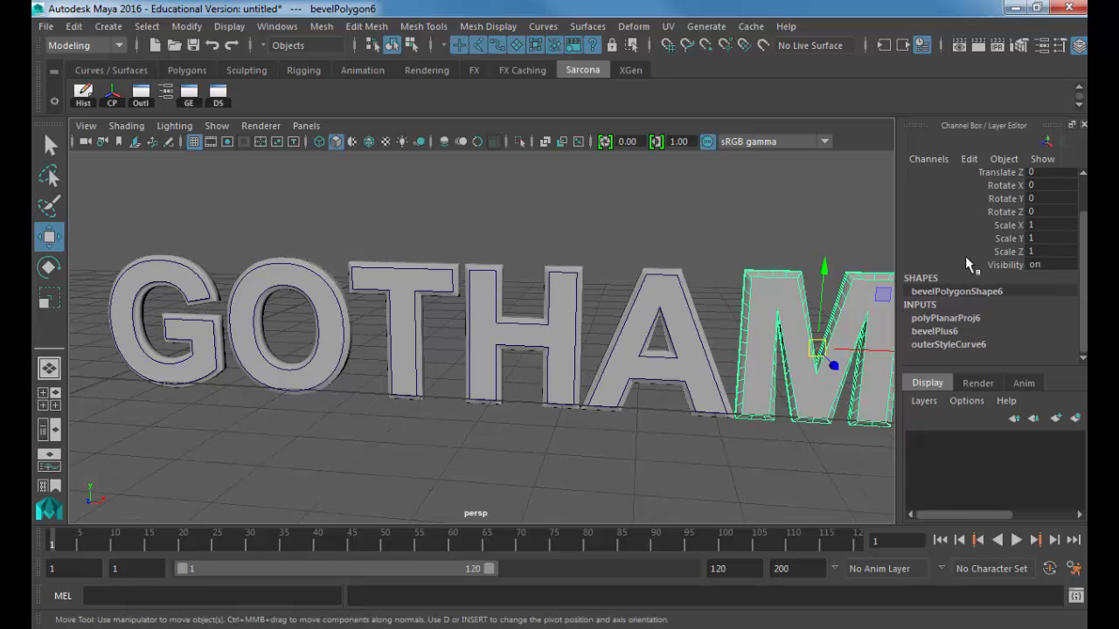
{"action": "left_click", "coordinate": [935, 330]}
{"action": "scroll", "coordinate": [912, 296], "scroll_direction": "down", "scroll_amount": 1}
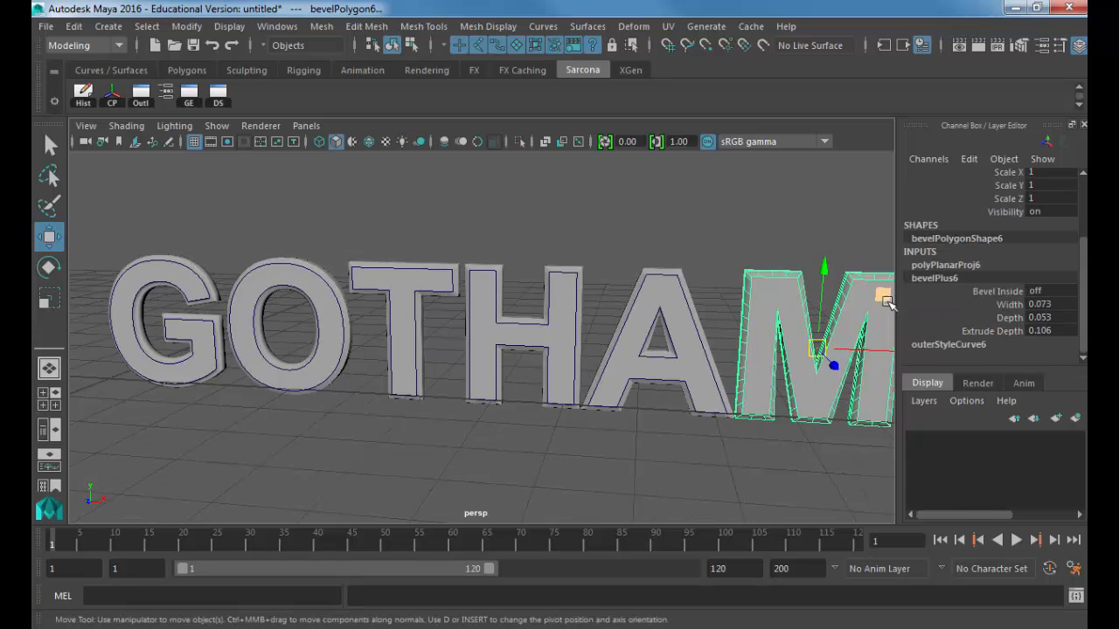
{"action": "left_click", "coordinate": [631, 242]}
{"action": "left_click_drag", "start_coordinate": [630, 243], "coordinate": [580, 233], "text": "alt"}
{"action": "middle_click_drag", "start_coordinate": [580, 232], "coordinate": [631, 242], "text": "alt"}
{"action": "left_click_drag", "start_coordinate": [631, 241], "coordinate": [542, 244], "text": "alt"}
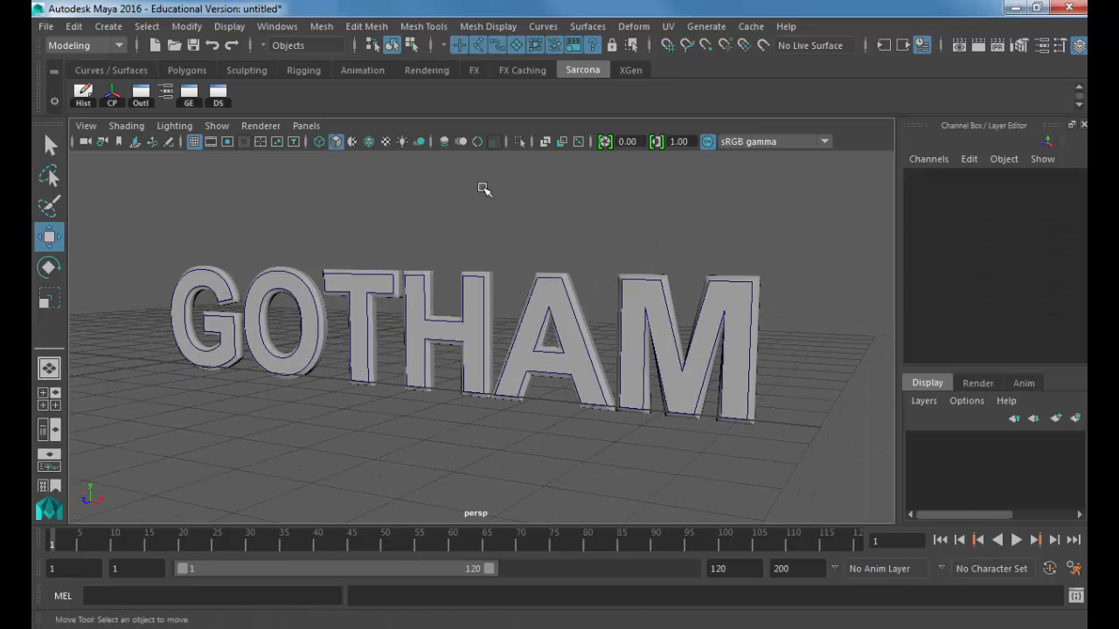
{"action": "right_click_drag", "start_coordinate": [344, 302], "coordinate": [425, 332], "text": "alt"}
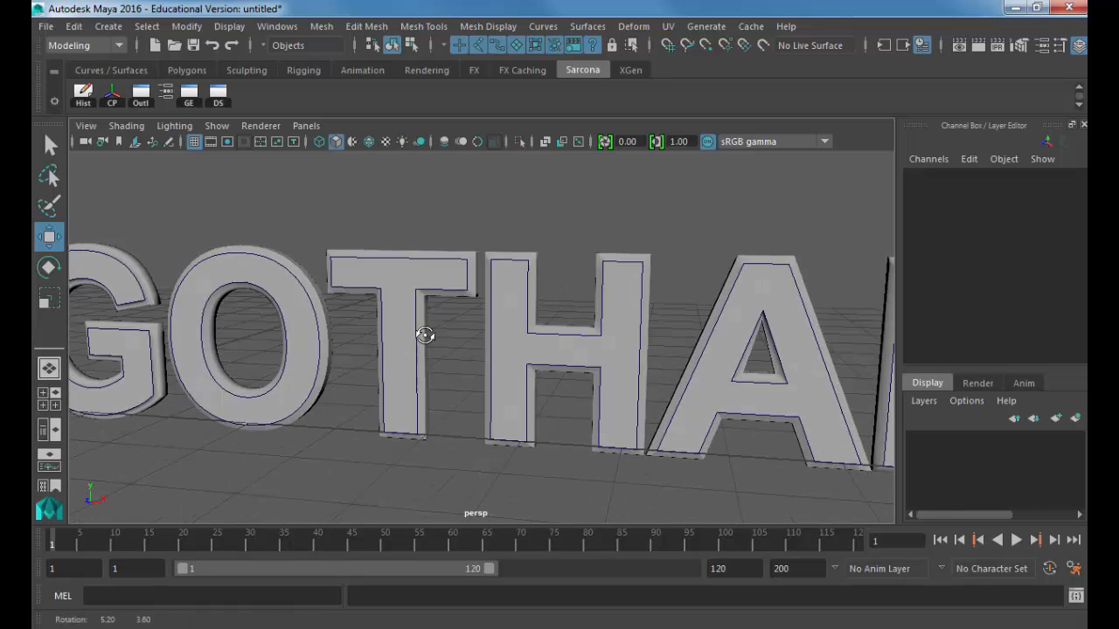
{"action": "left_click_drag", "start_coordinate": [425, 332], "coordinate": [440, 294], "text": "alt"}
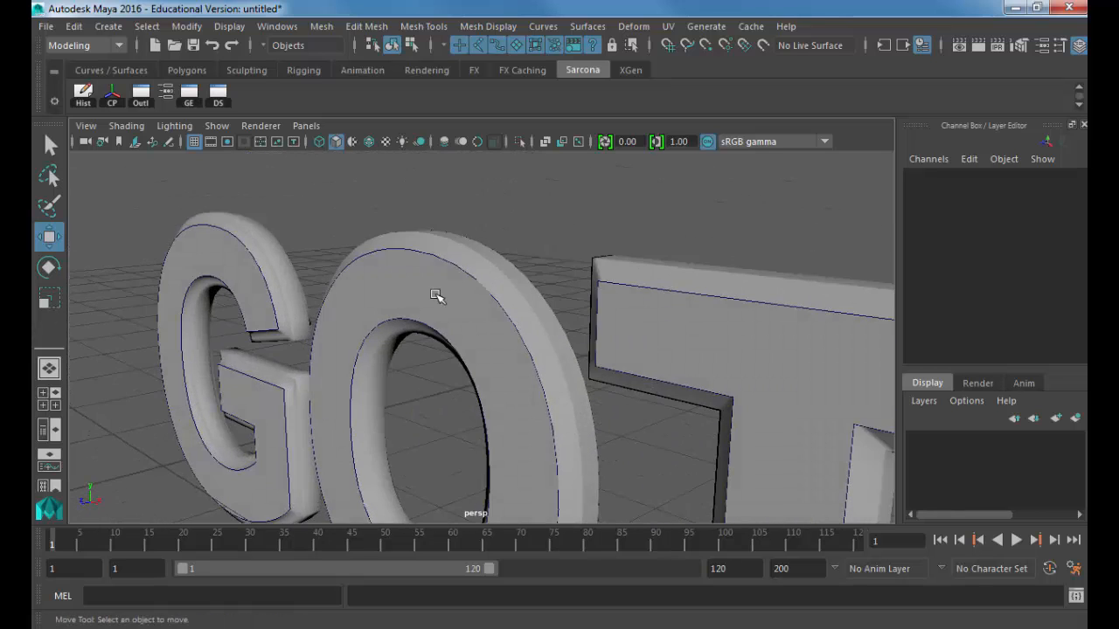
{"action": "right_click_drag", "start_coordinate": [439, 295], "coordinate": [649, 303], "text": "alt"}
{"action": "left_click_drag", "start_coordinate": [649, 302], "coordinate": [487, 263], "text": "alt"}
{"action": "left_click", "coordinate": [606, 233]}
Step: Open the O's bevelPlus2 attributes and copy them into a floating window at the upper left
{"action": "left_click", "coordinate": [400, 305]}
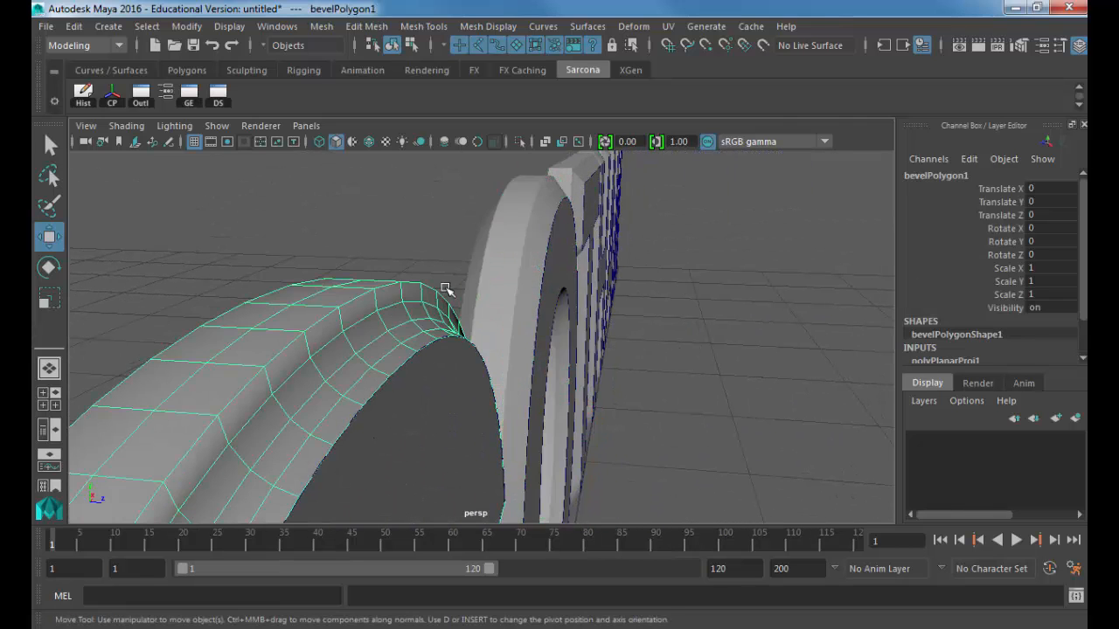
{"action": "left_click", "coordinate": [492, 257], "text": "shift"}
{"action": "left_click_drag", "start_coordinate": [497, 271], "coordinate": [541, 262], "text": "alt"}
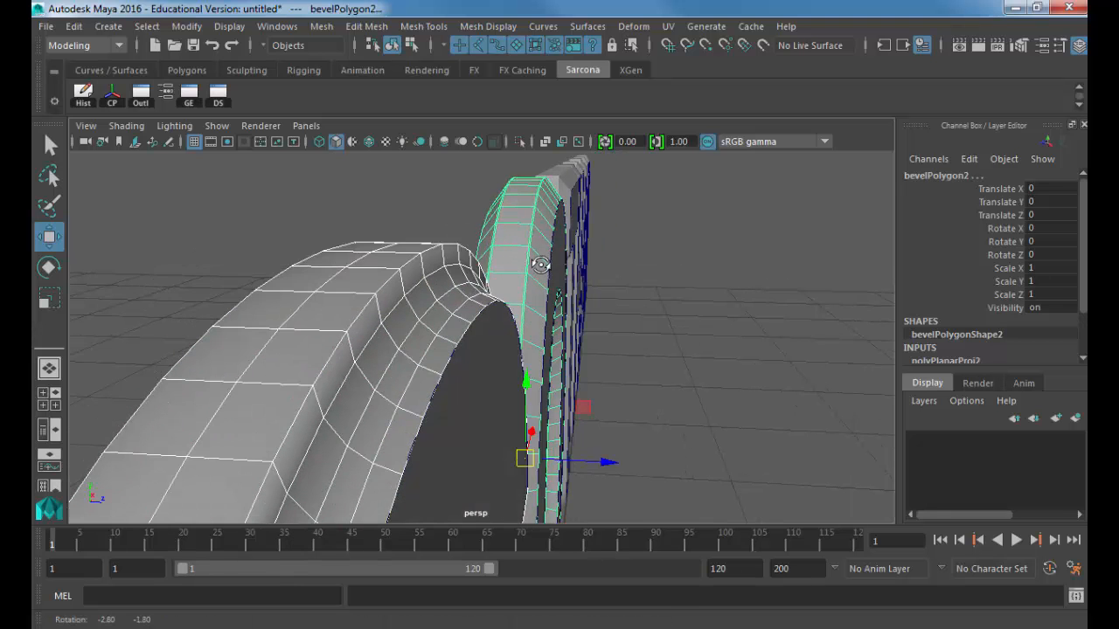
{"action": "key", "text": "3"}
{"action": "key", "text": "ctrl+a"}
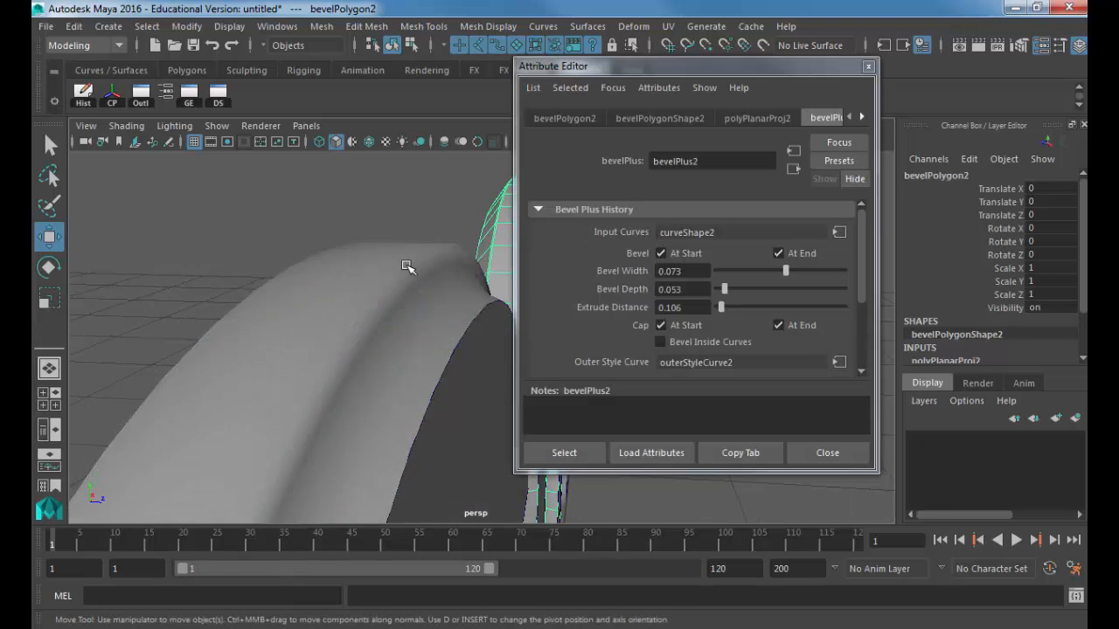
{"action": "left_click_drag", "start_coordinate": [827, 48], "coordinate": [860, 33]}
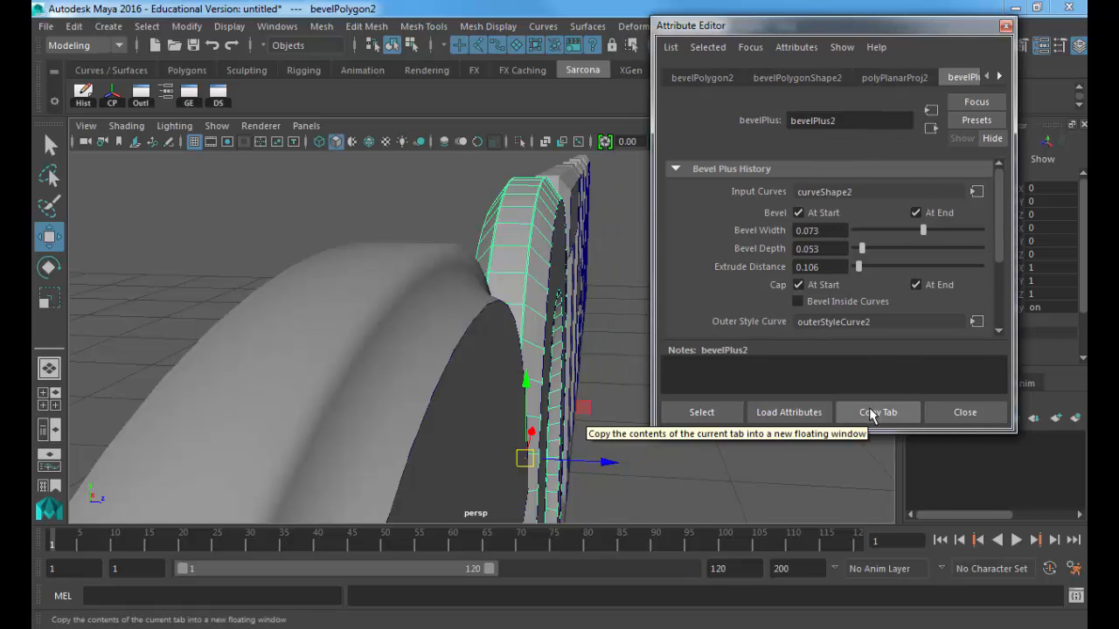
{"action": "left_click", "coordinate": [869, 407]}
{"action": "left_click_drag", "start_coordinate": [586, 219], "coordinate": [243, 38]}
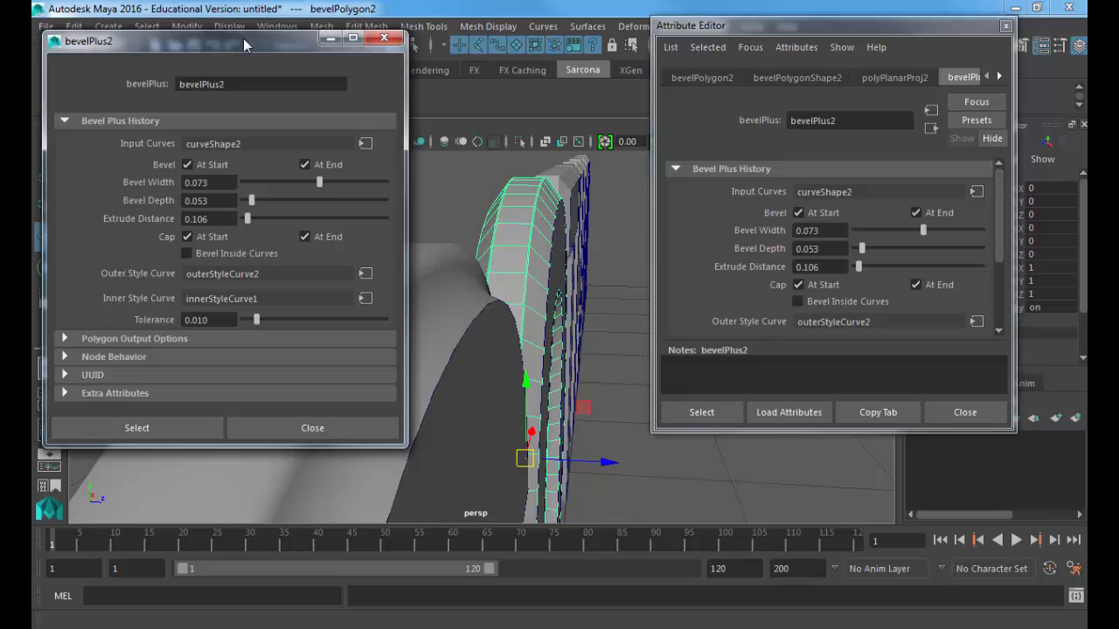
Step: Show the G's bevelPlus1 attributes and expand Polygon Output Options in both windows
{"action": "left_click", "coordinate": [458, 272]}
{"action": "left_click_drag", "start_coordinate": [821, 25], "coordinate": [613, 36]}
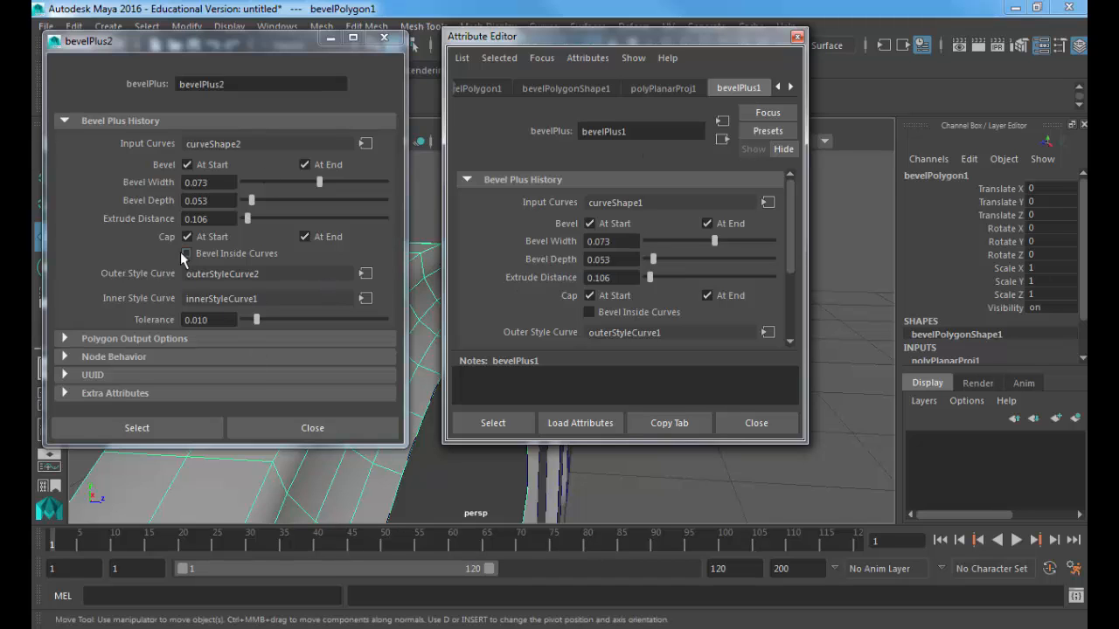
{"action": "scroll", "coordinate": [531, 286], "scroll_direction": "down", "scroll_amount": 3}
{"action": "left_click", "coordinate": [527, 281]}
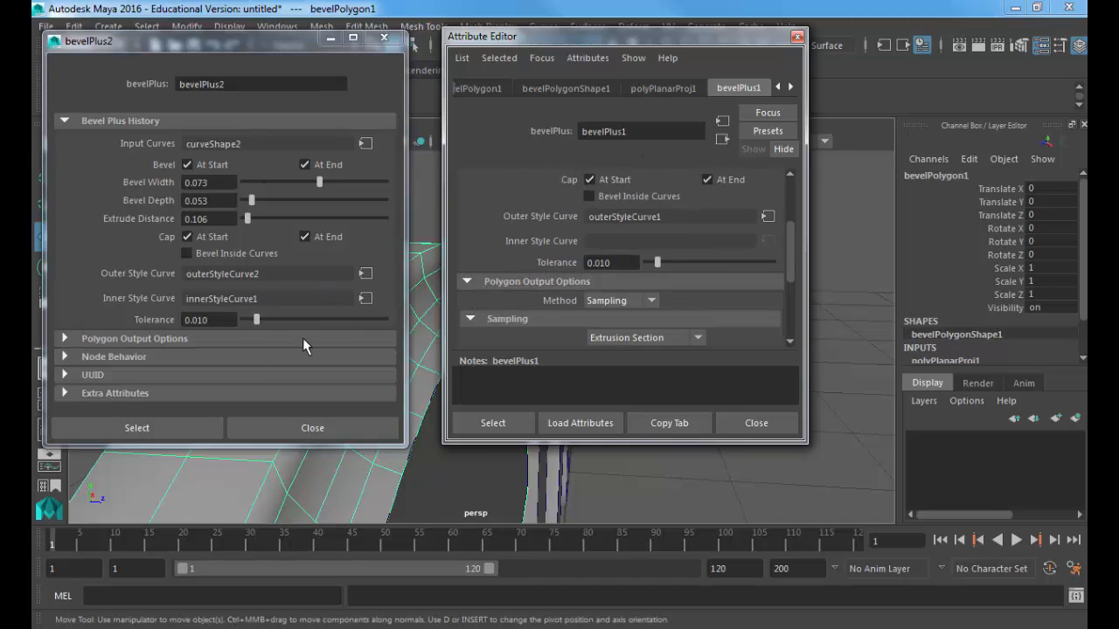
{"action": "left_click", "coordinate": [302, 339]}
{"action": "scroll", "coordinate": [303, 324], "scroll_direction": "down", "scroll_amount": 3}
{"action": "scroll", "coordinate": [303, 320], "scroll_direction": "down", "scroll_amount": 1}
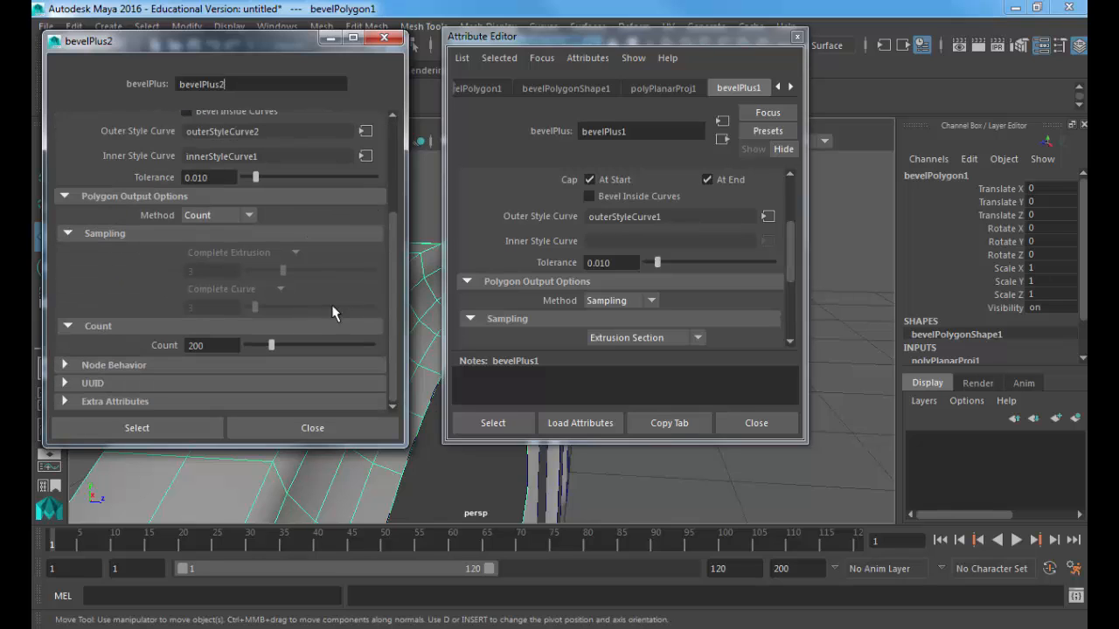
{"action": "scroll", "coordinate": [539, 274], "scroll_direction": "down", "scroll_amount": 2}
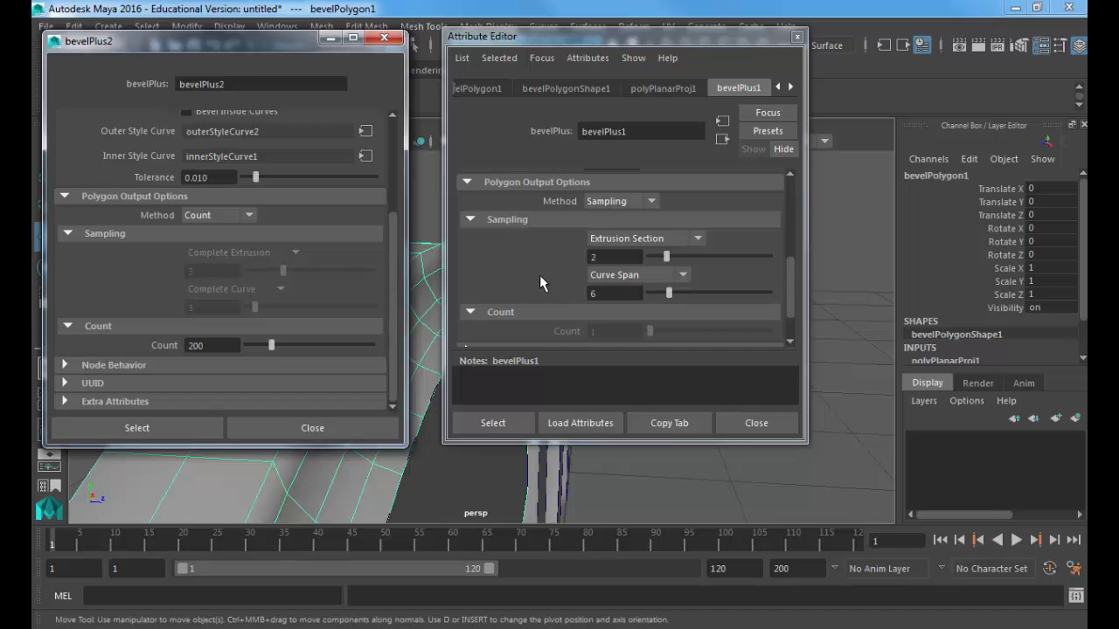
Step: Set the O's output method to Sampling by Extrusion Section and Curve Span
{"action": "left_click_drag", "start_coordinate": [563, 40], "coordinate": [920, 44]}
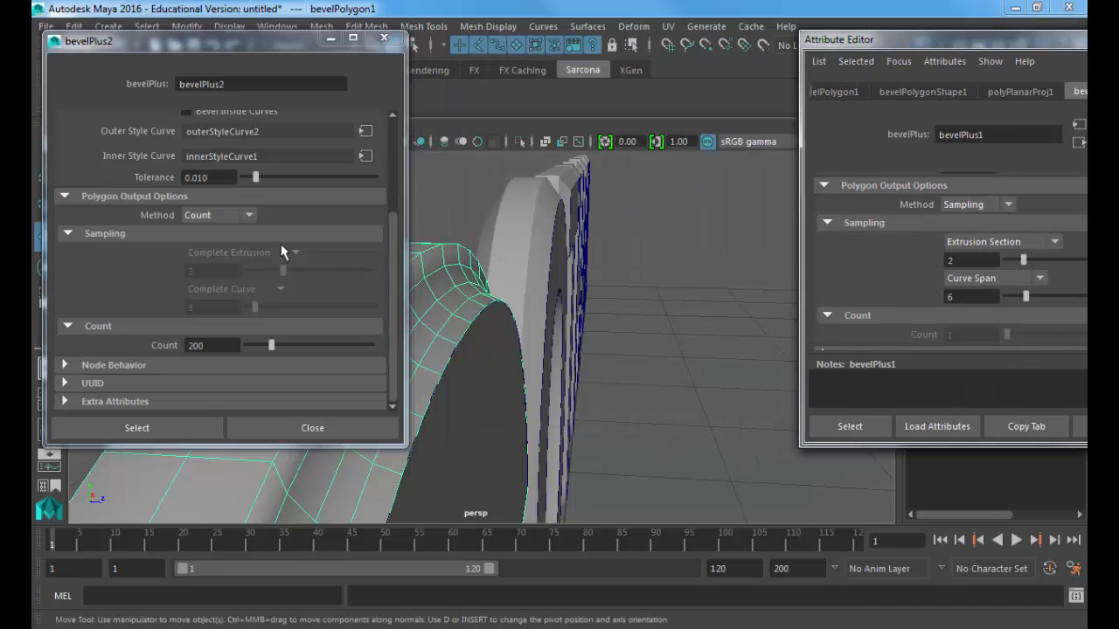
{"action": "left_click", "coordinate": [225, 216]}
{"action": "left_click", "coordinate": [223, 249]}
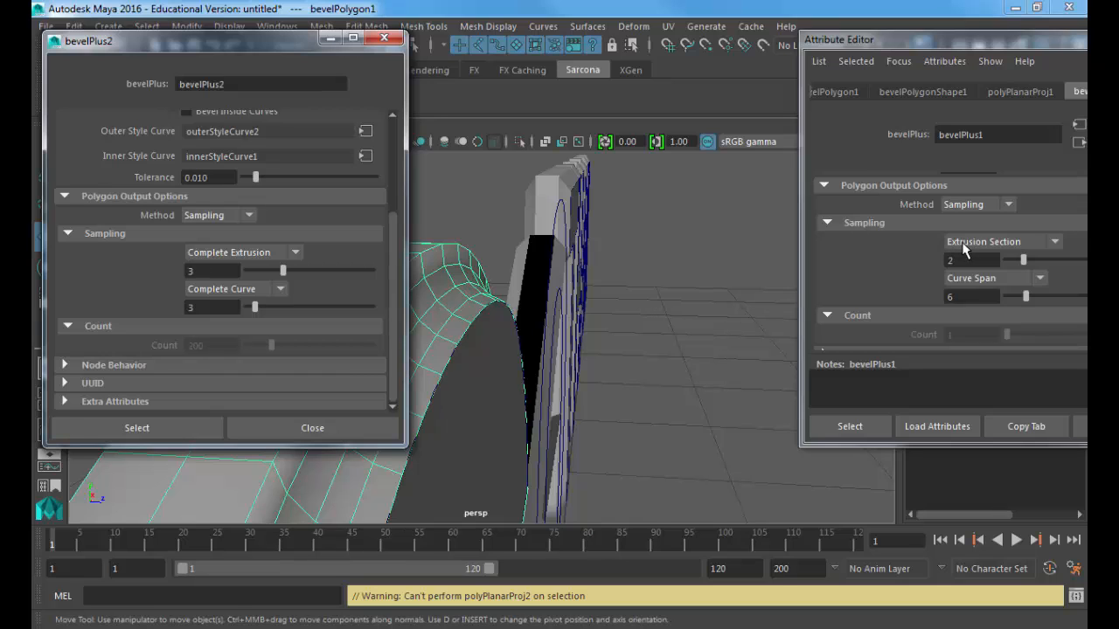
{"action": "left_click", "coordinate": [251, 254]}
{"action": "left_click", "coordinate": [240, 281]}
{"action": "left_click", "coordinate": [227, 288]}
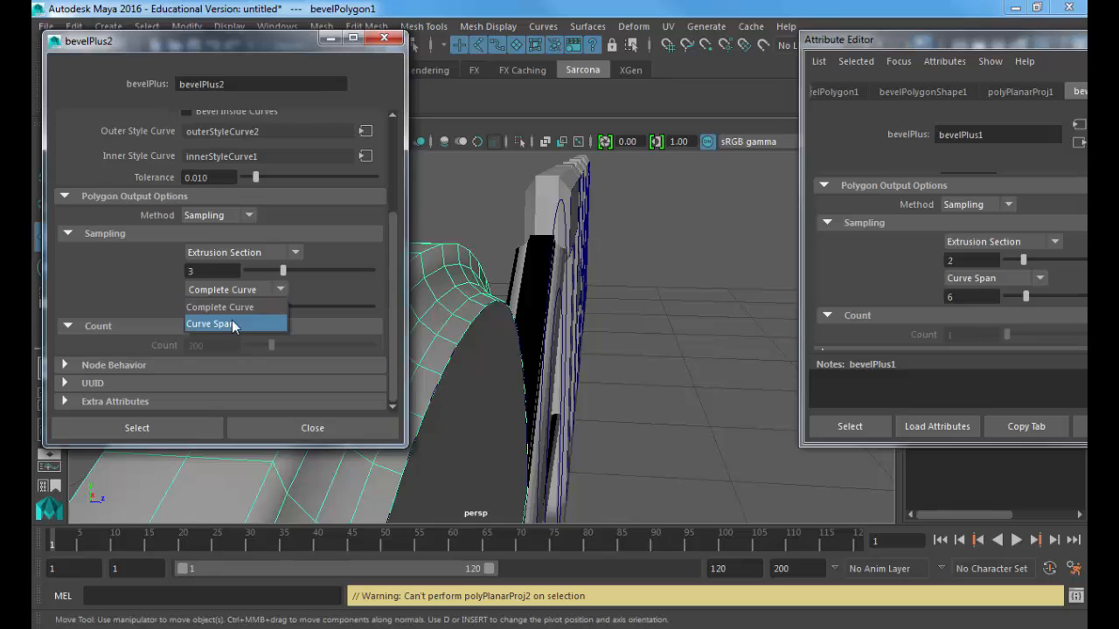
{"action": "left_click", "coordinate": [232, 324]}
{"action": "mouse_move", "coordinate": [554, 273]}
{"action": "left_mouse_down", "text": "alt"}
{"action": "mouse_move", "coordinate": [534, 267]}
{"action": "mouse_move", "coordinate": [554, 277]}
{"action": "left_mouse_up", "text": "alt"}
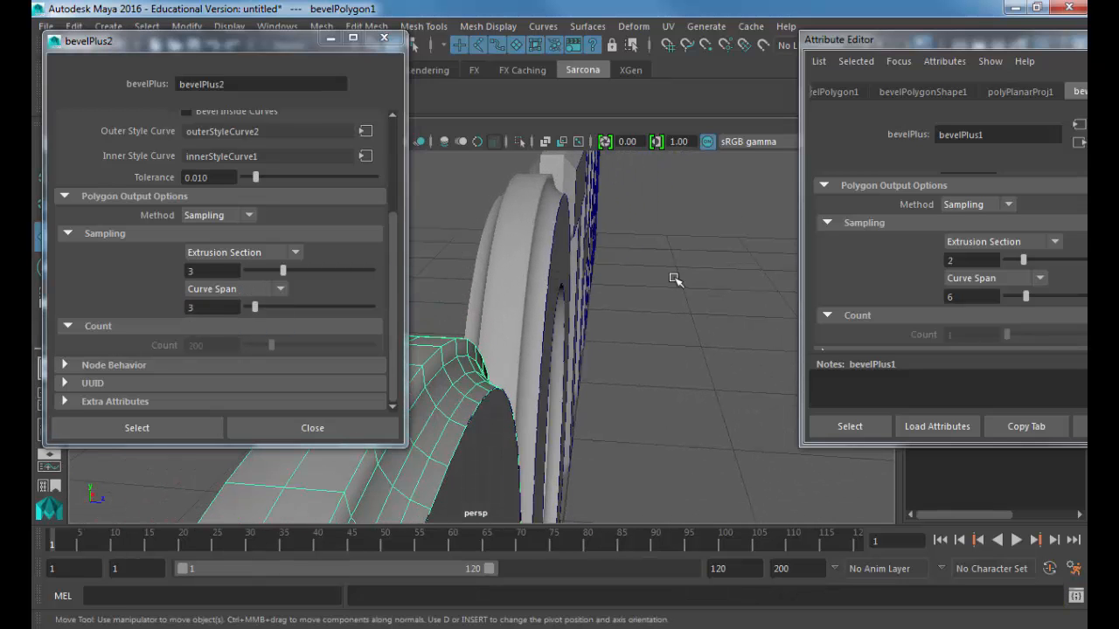
Step: Close the Attribute Editor, review the G's bevel inputs and outer style, and select the T
{"action": "left_click_drag", "start_coordinate": [956, 43], "coordinate": [657, 63]}
{"action": "left_click", "coordinate": [855, 58]}
{"action": "scroll", "coordinate": [975, 281], "scroll_direction": "down", "scroll_amount": 2}
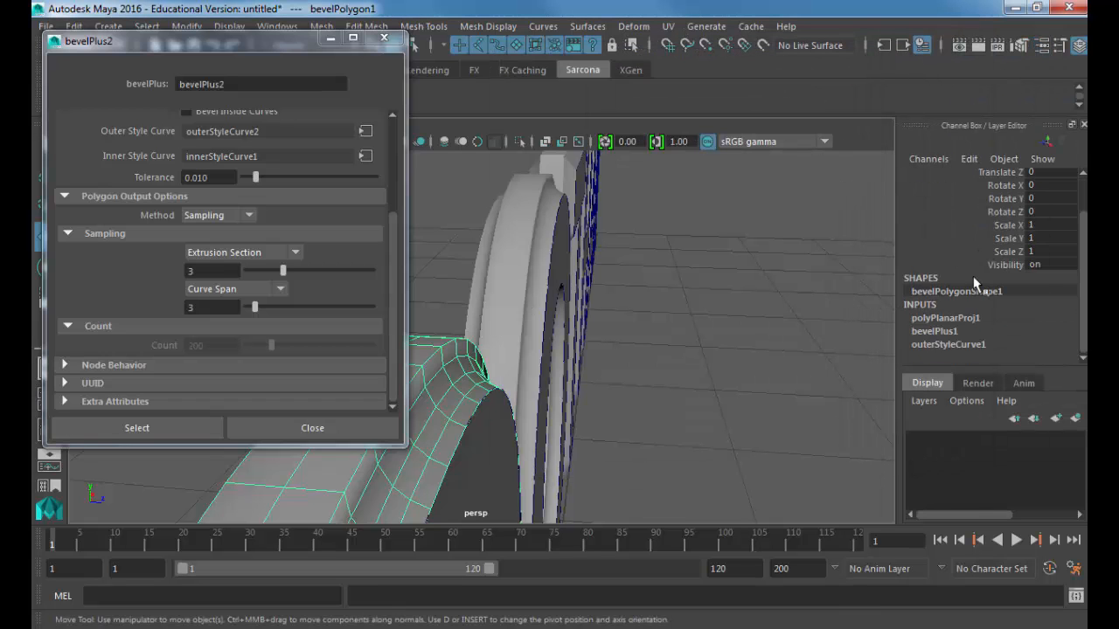
{"action": "left_click", "coordinate": [952, 330]}
{"action": "scroll", "coordinate": [952, 336], "scroll_direction": "down", "scroll_amount": 2}
{"action": "left_click", "coordinate": [952, 339]}
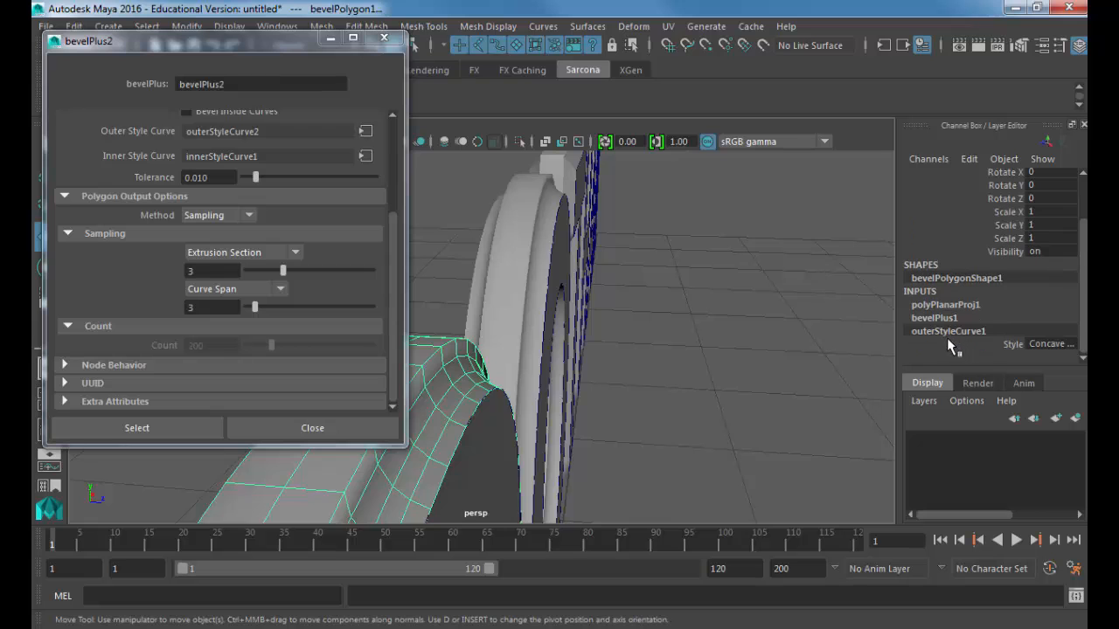
{"action": "left_click_drag", "start_coordinate": [694, 319], "coordinate": [662, 298], "text": "alt"}
{"action": "left_click", "coordinate": [554, 377]}
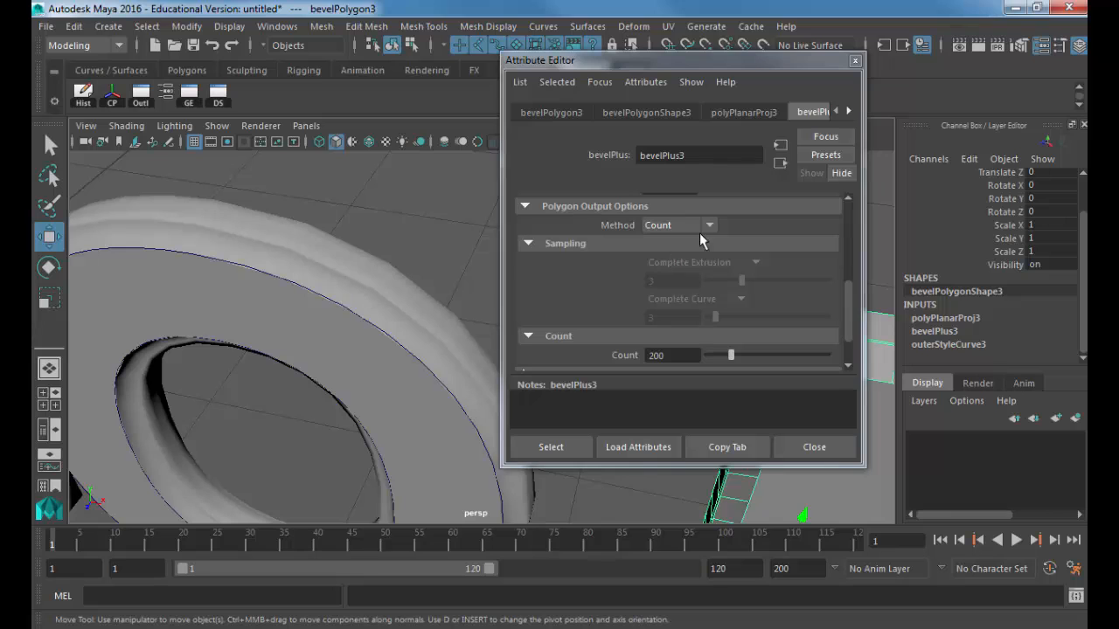
Step: Switch the T's bevel output to Sampling by Extrusion Section and Curve Span
{"action": "left_click", "coordinate": [700, 228]}
{"action": "left_click", "coordinate": [681, 252]}
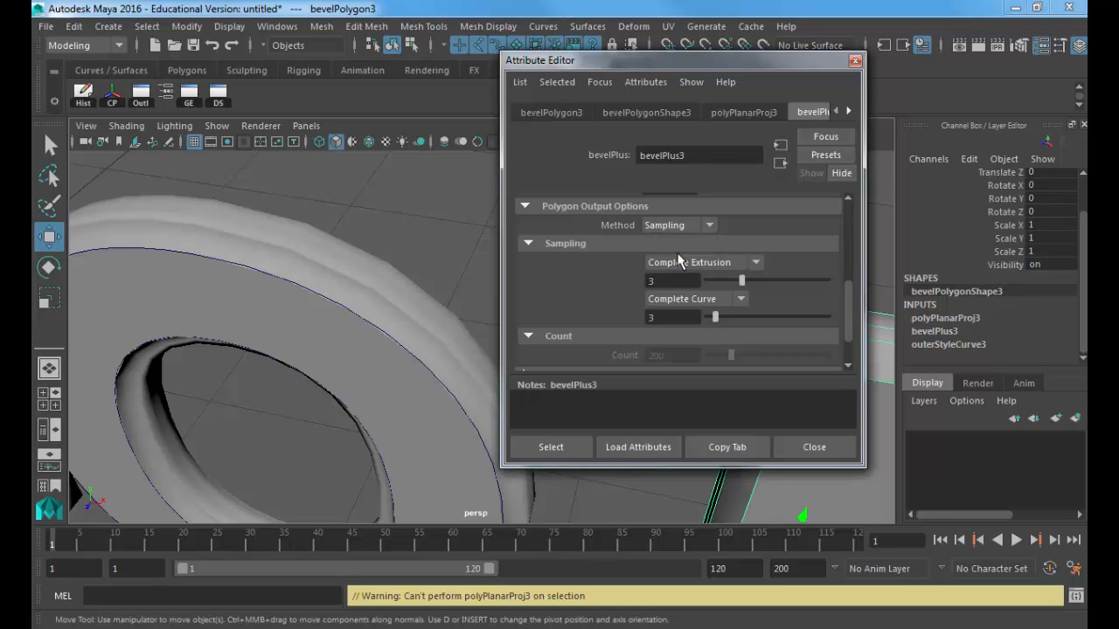
{"action": "left_click", "coordinate": [684, 263]}
{"action": "left_click", "coordinate": [679, 291]}
{"action": "left_click", "coordinate": [681, 299]}
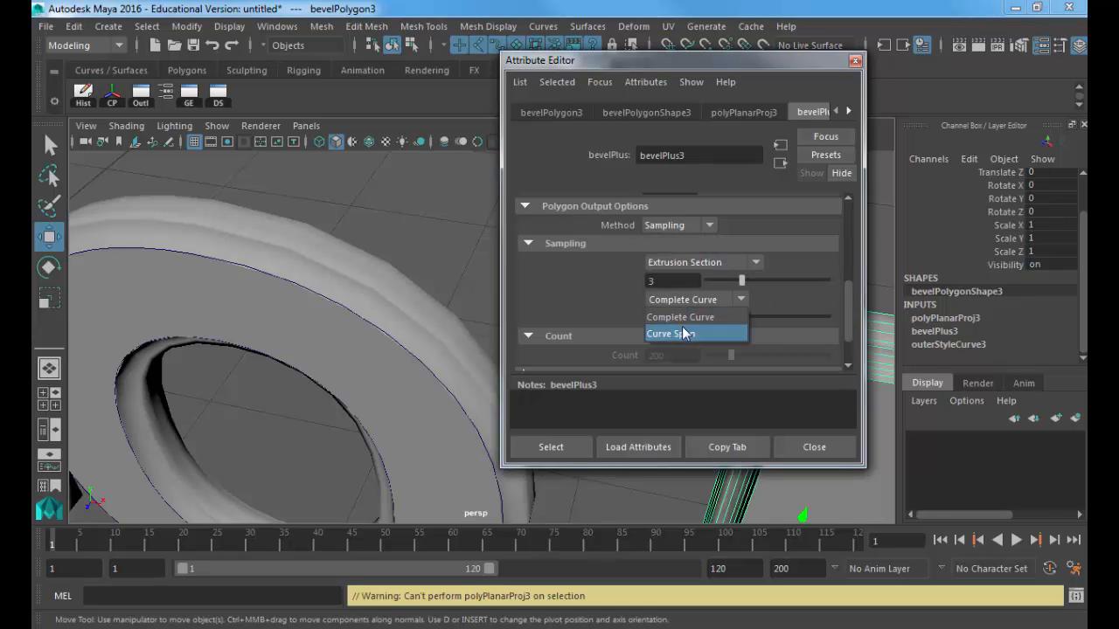
{"action": "left_click", "coordinate": [682, 327]}
Step: Switch the H's bevel output to Sampling by Extrusion Section and Curve Span
{"action": "left_click_drag", "start_coordinate": [418, 278], "coordinate": [260, 273], "text": "alt"}
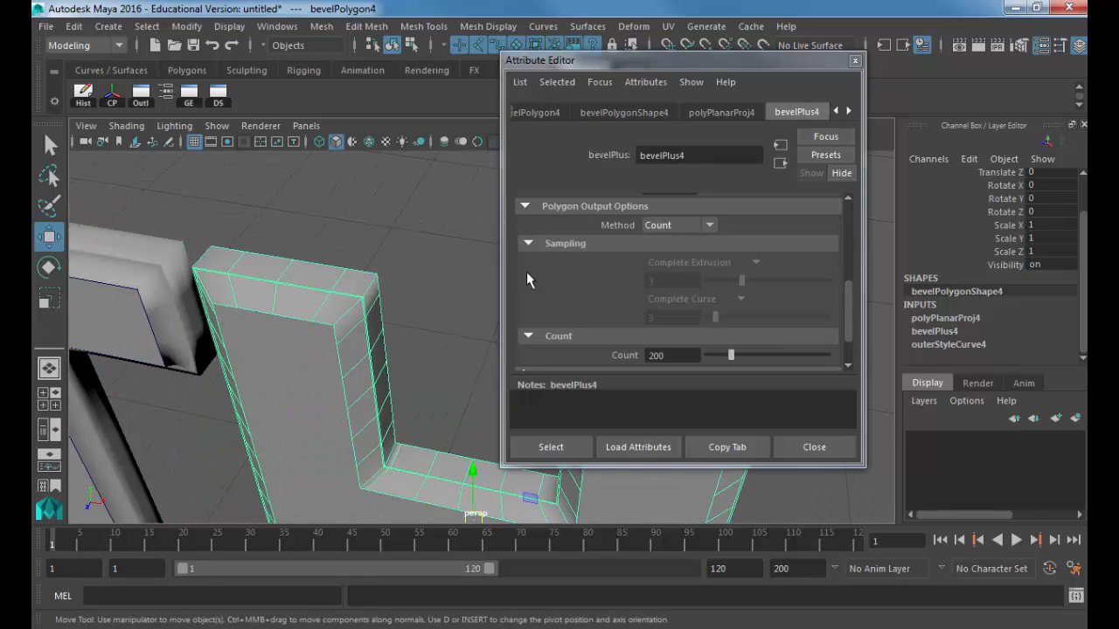
{"action": "left_click", "coordinate": [680, 224]}
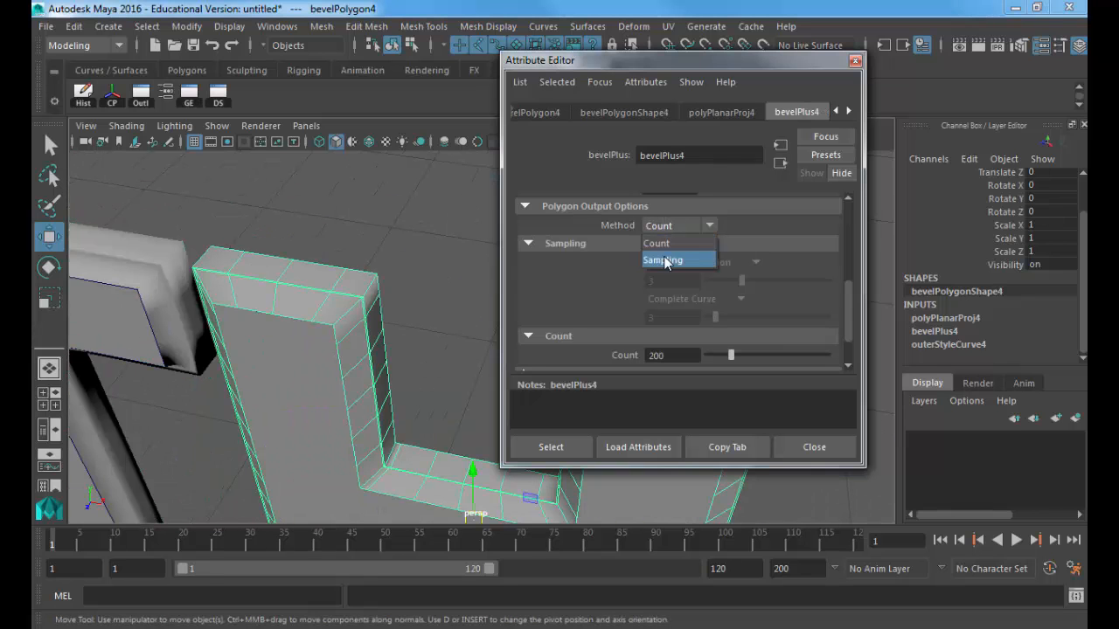
{"action": "left_click", "coordinate": [680, 261]}
{"action": "left_click", "coordinate": [686, 263]}
{"action": "left_click", "coordinate": [674, 298]}
{"action": "left_click", "coordinate": [673, 299]}
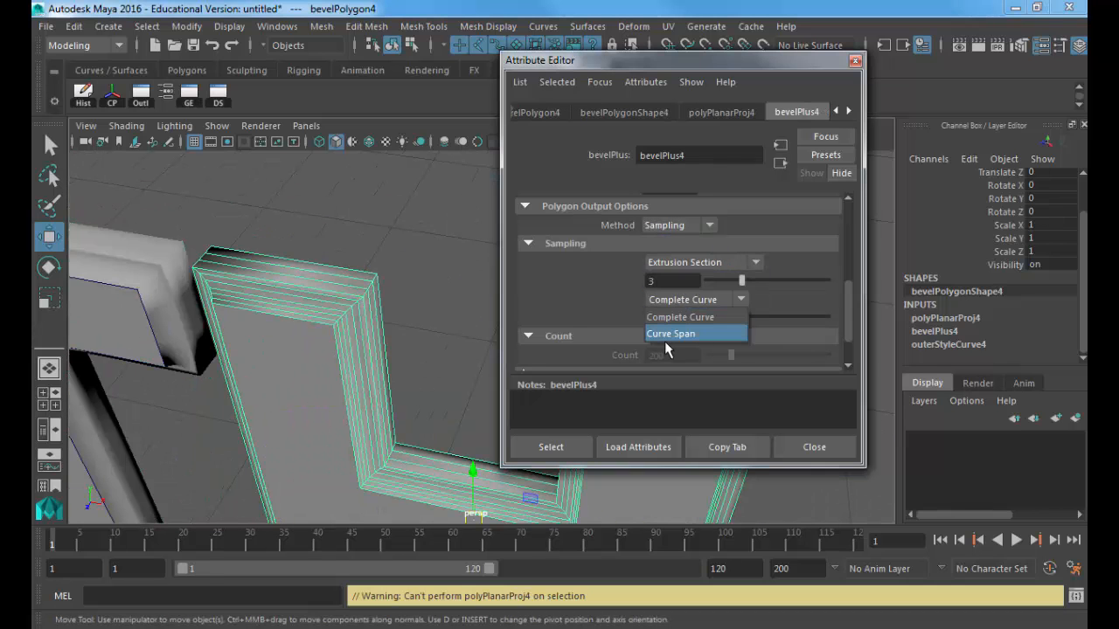
{"action": "left_click", "coordinate": [671, 331]}
Step: Select the A and switch its bevel output to Sampling by Extrusion Section and Curve Span
{"action": "right_click_drag", "start_coordinate": [416, 301], "coordinate": [250, 271], "text": "alt"}
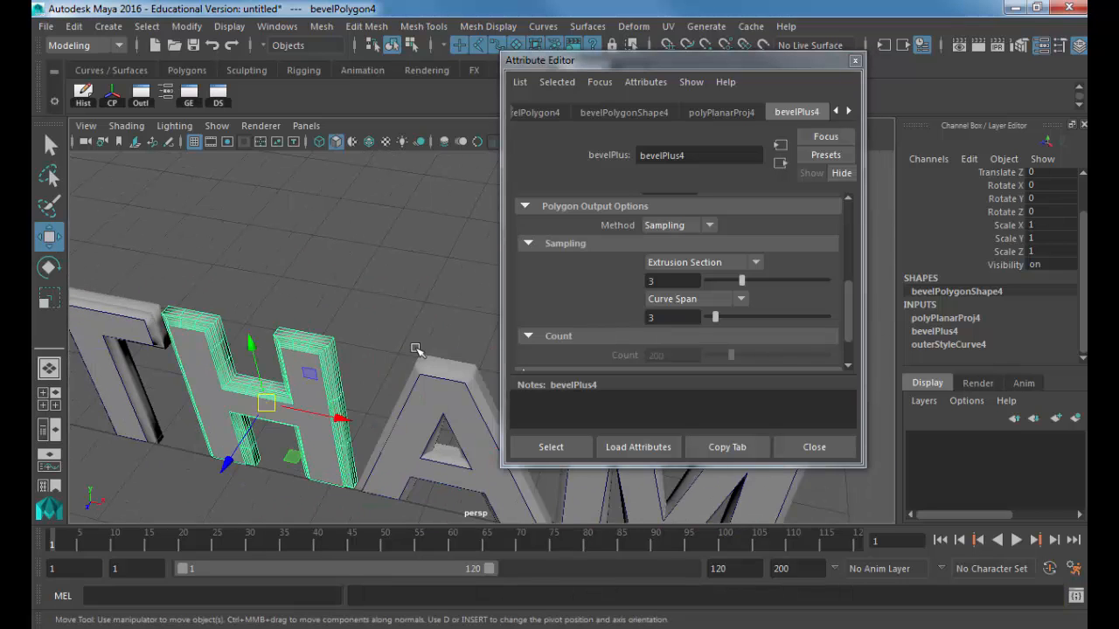
{"action": "left_click", "coordinate": [459, 374]}
{"action": "left_click", "coordinate": [679, 225]}
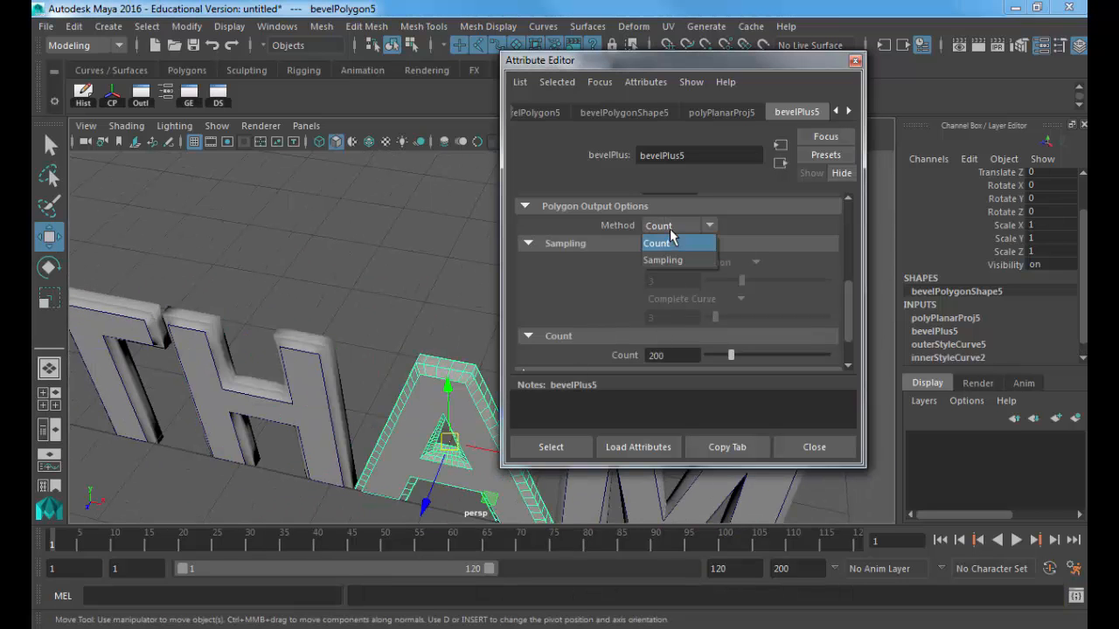
{"action": "left_click", "coordinate": [675, 243]}
{"action": "left_click", "coordinate": [691, 262]}
{"action": "left_click", "coordinate": [683, 297]}
{"action": "left_click", "coordinate": [686, 300]}
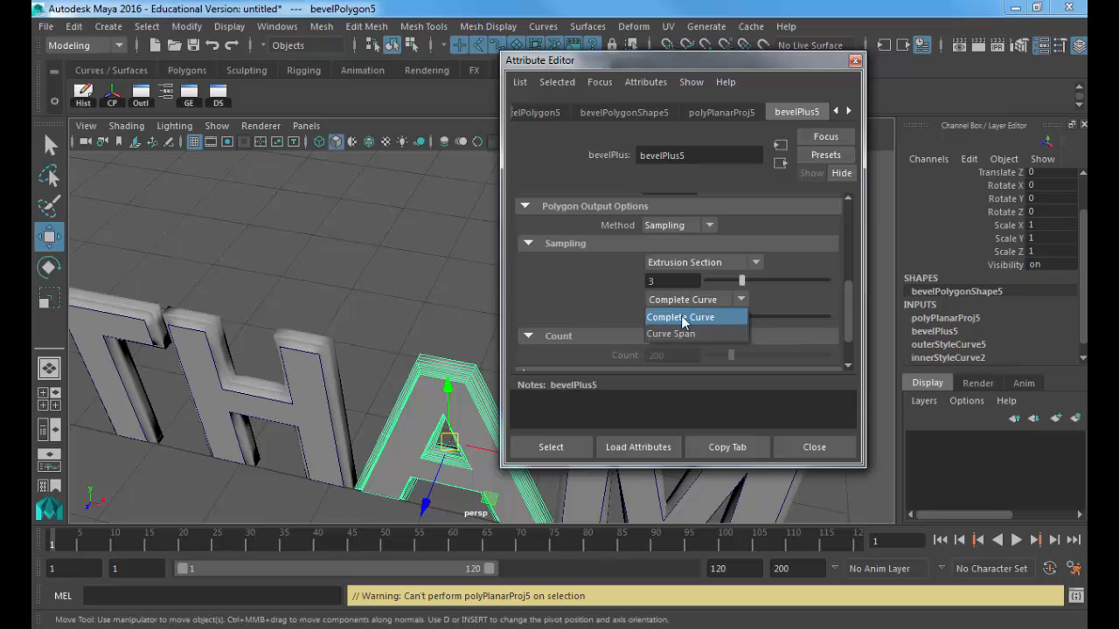
{"action": "left_click", "coordinate": [673, 332]}
Step: Select the M and switch its bevel output to Sampling by Extrusion Section and Curve Span
{"action": "middle_click_drag", "start_coordinate": [416, 306], "coordinate": [215, 267], "text": "alt"}
{"action": "right_click_drag", "start_coordinate": [215, 267], "coordinate": [357, 356], "text": "alt"}
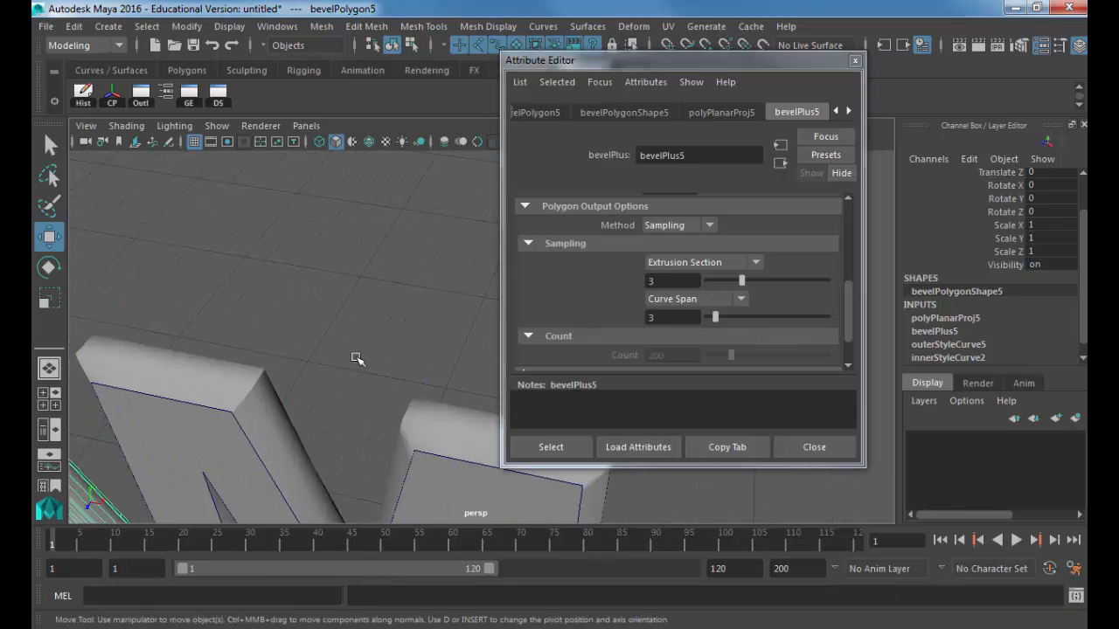
{"action": "left_click", "coordinate": [258, 385]}
{"action": "left_click", "coordinate": [662, 227]}
{"action": "left_click", "coordinate": [663, 260]}
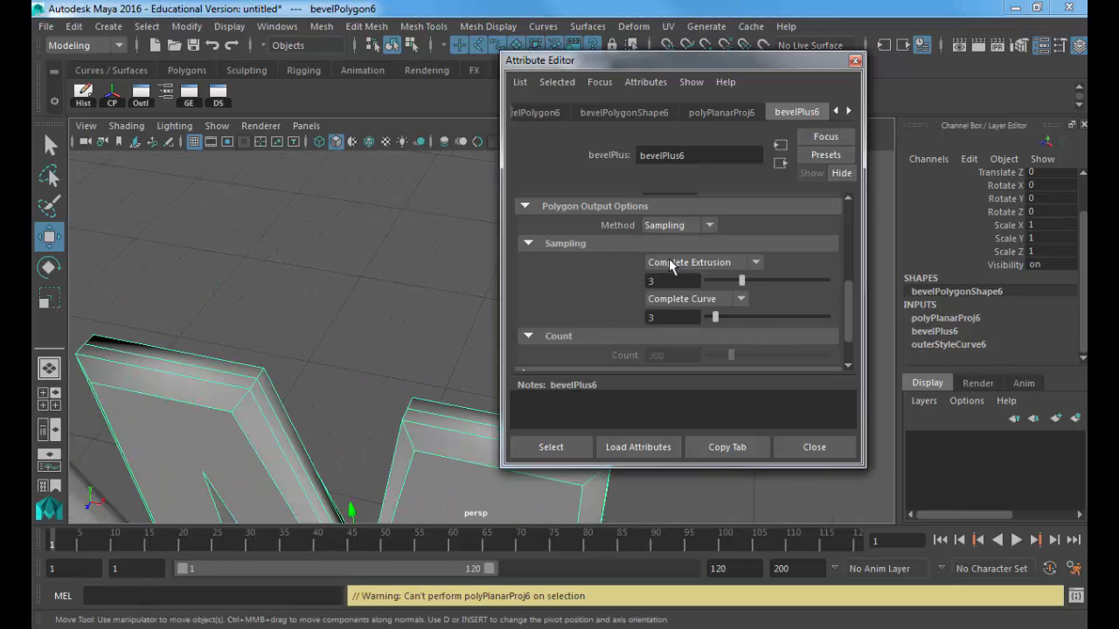
{"action": "left_click", "coordinate": [687, 262]}
{"action": "left_click", "coordinate": [680, 295]}
{"action": "left_click", "coordinate": [682, 300]}
{"action": "left_click", "coordinate": [673, 333]}
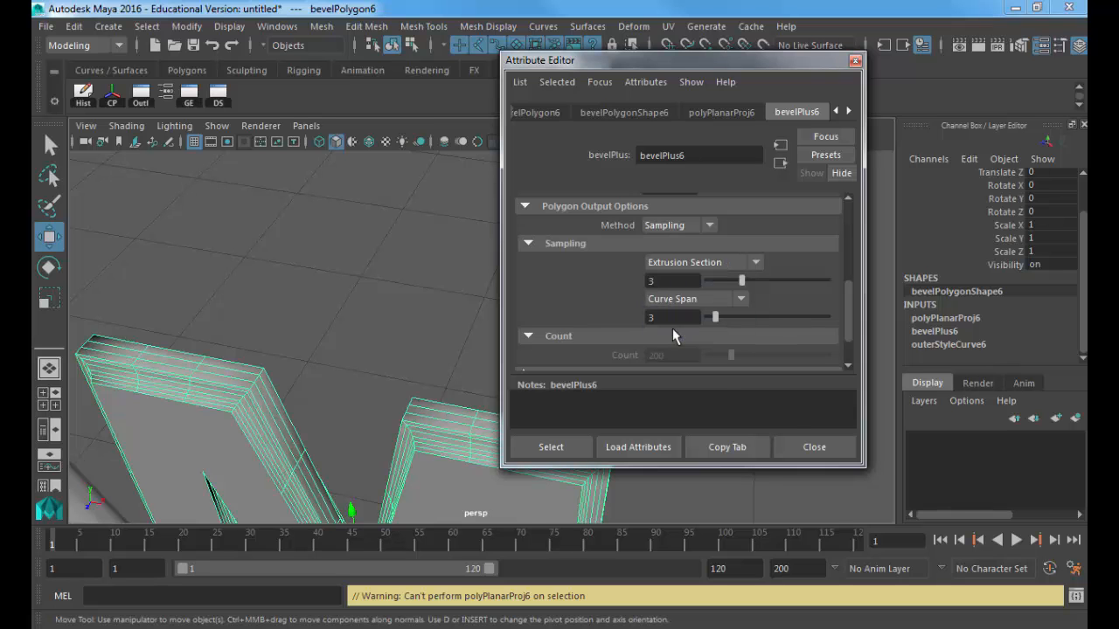
Step: Close the bevel settings and look over the GOTHAM letters
{"action": "left_click", "coordinate": [811, 446]}
{"action": "left_click_drag", "start_coordinate": [369, 288], "coordinate": [361, 238], "text": "alt"}
{"action": "middle_click_drag", "start_coordinate": [361, 238], "coordinate": [474, 324], "text": "alt"}
{"action": "right_click_drag", "start_coordinate": [474, 324], "coordinate": [528, 297], "text": "alt"}
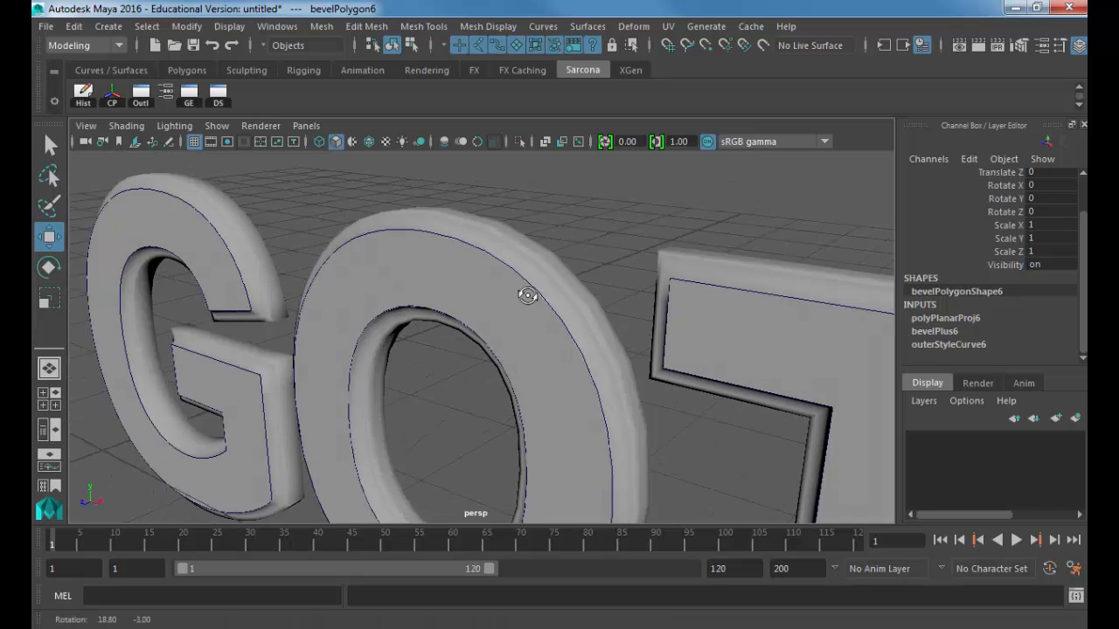
{"action": "left_click", "coordinate": [567, 238]}
{"action": "left_click_drag", "start_coordinate": [567, 238], "coordinate": [528, 244], "text": "alt"}
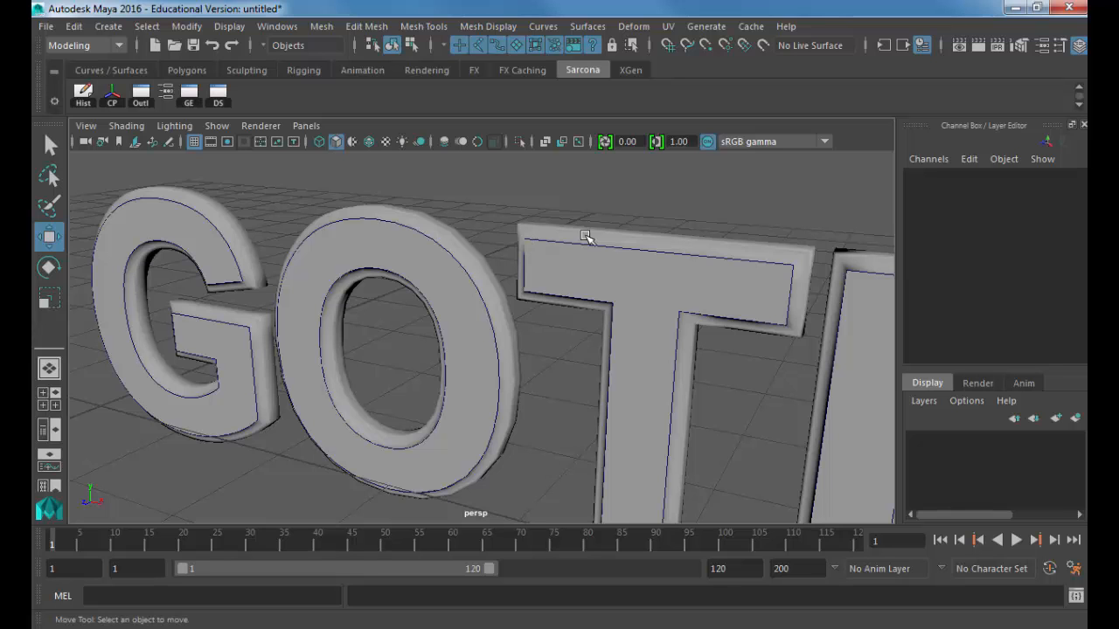
{"action": "left_click_drag", "start_coordinate": [565, 283], "coordinate": [435, 291], "text": "alt"}
{"action": "scroll", "coordinate": [434, 291], "scroll_direction": "up", "scroll_amount": 6}
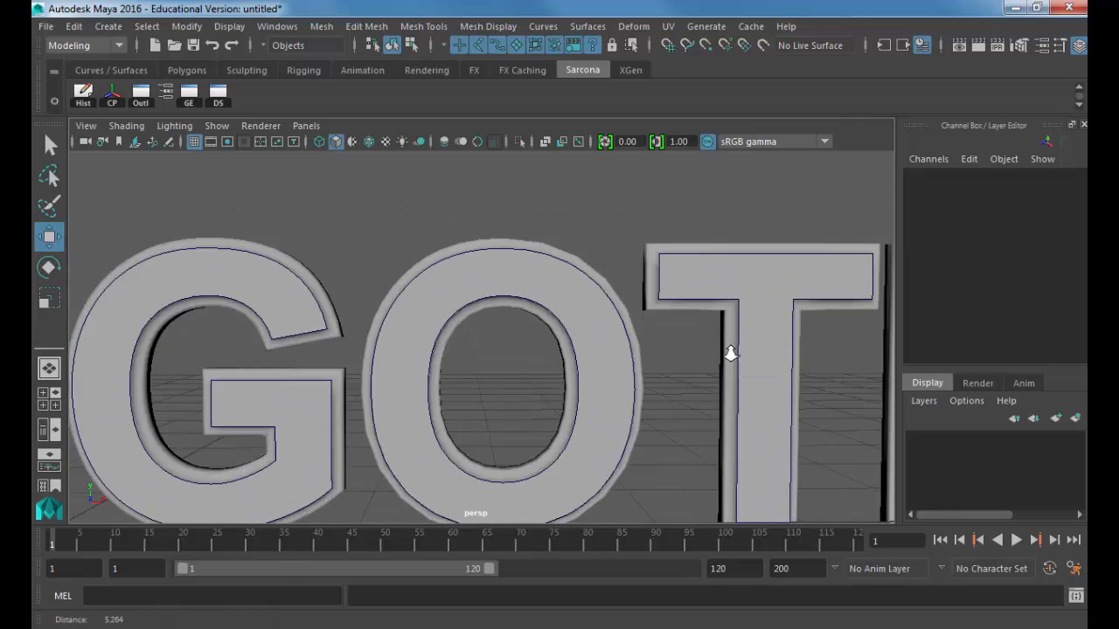
{"action": "middle_click_drag", "start_coordinate": [549, 374], "coordinate": [547, 374], "text": "alt"}
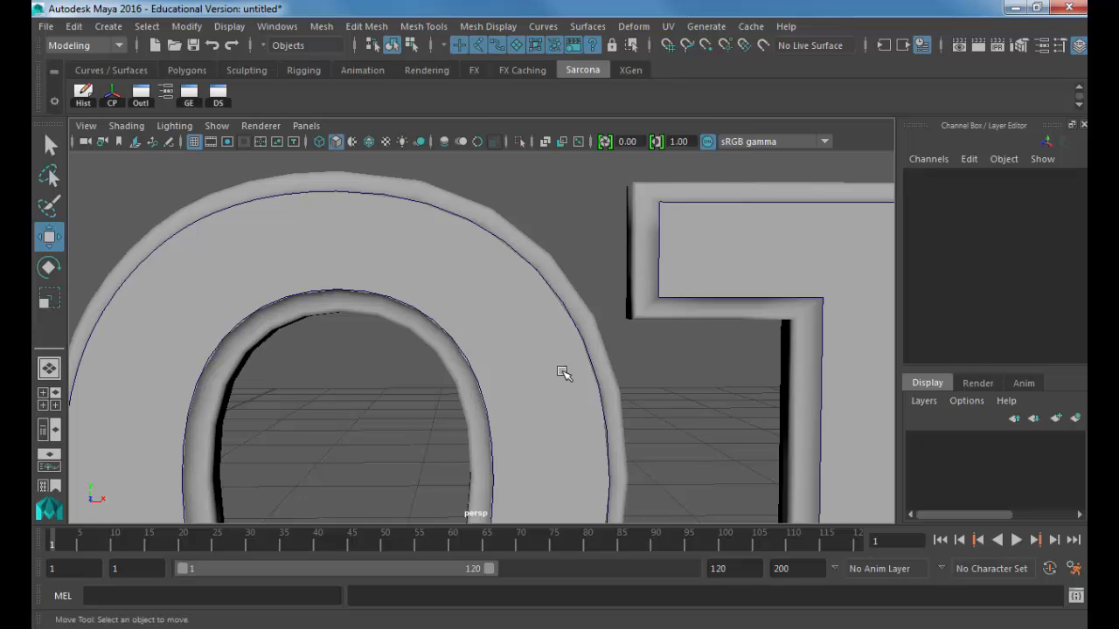
{"action": "right_click_drag", "start_coordinate": [679, 337], "coordinate": [492, 320], "text": "alt"}
{"action": "middle_click_drag", "start_coordinate": [493, 320], "coordinate": [325, 253], "text": "alt"}
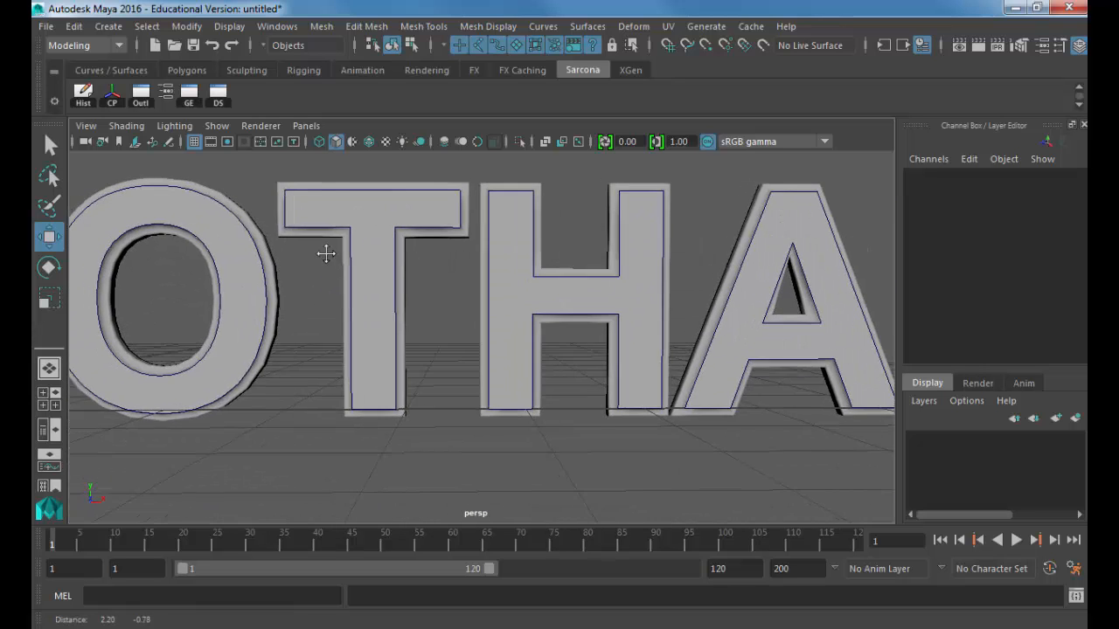
{"action": "right_click_drag", "start_coordinate": [325, 254], "coordinate": [505, 244], "text": "alt"}
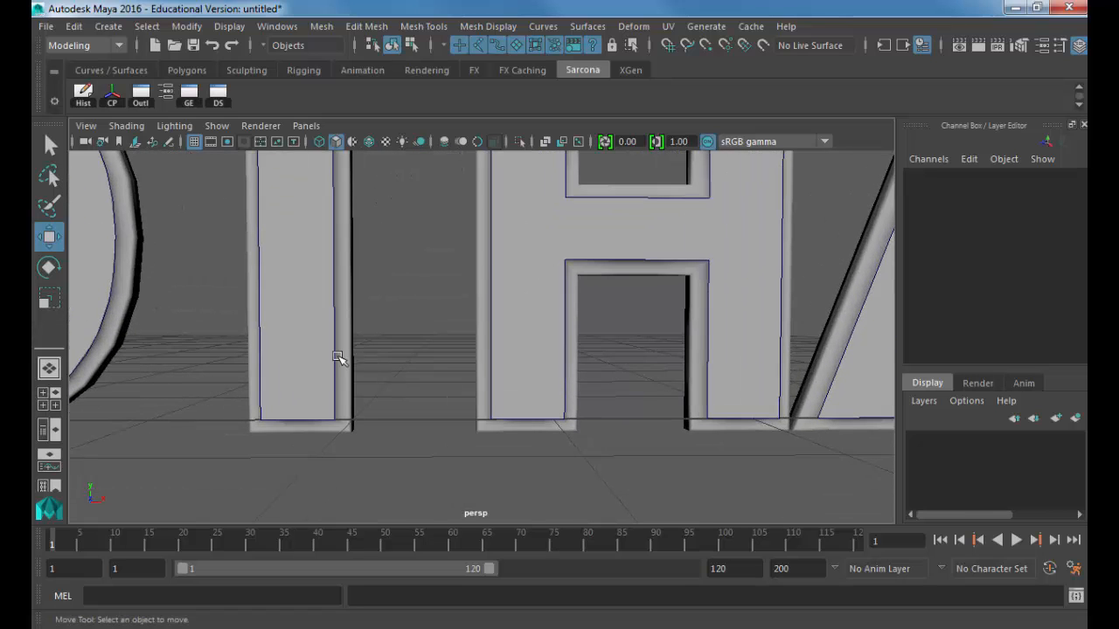
{"action": "middle_click_drag", "start_coordinate": [155, 262], "coordinate": [531, 367], "text": "alt"}
{"action": "left_click_drag", "start_coordinate": [532, 367], "coordinate": [904, 367], "text": "alt"}
{"action": "left_click_drag", "start_coordinate": [614, 292], "coordinate": [606, 404], "text": "alt"}
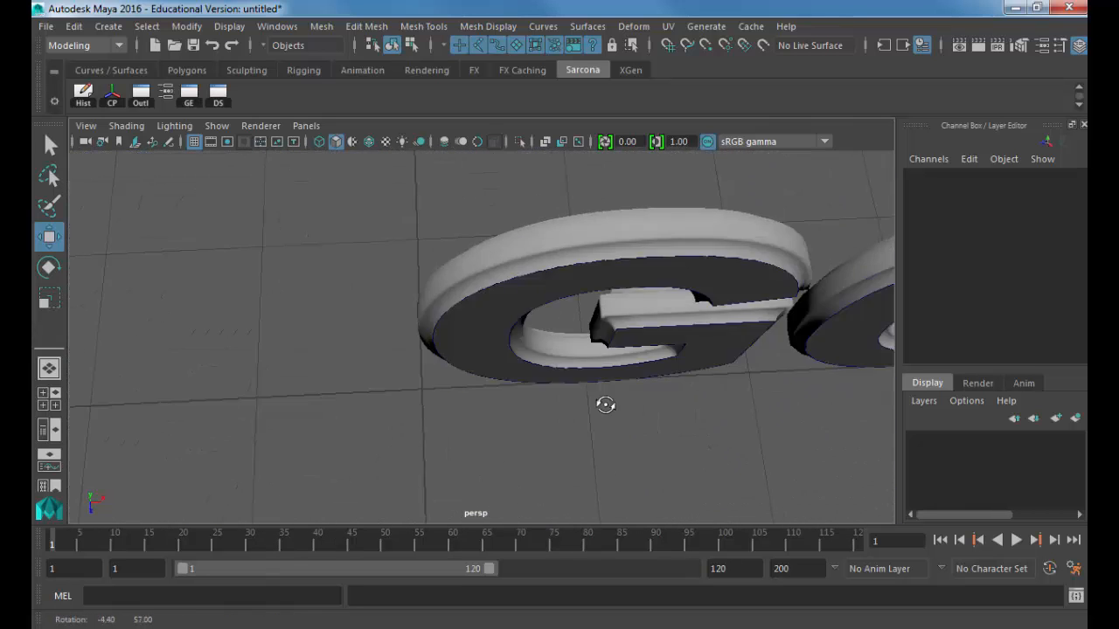
Step: Select and frame the O, then open its bevelPlus2 attributes
{"action": "left_click", "coordinate": [620, 247]}
{"action": "middle_click_drag", "start_coordinate": [619, 247], "coordinate": [395, 288], "text": "alt"}
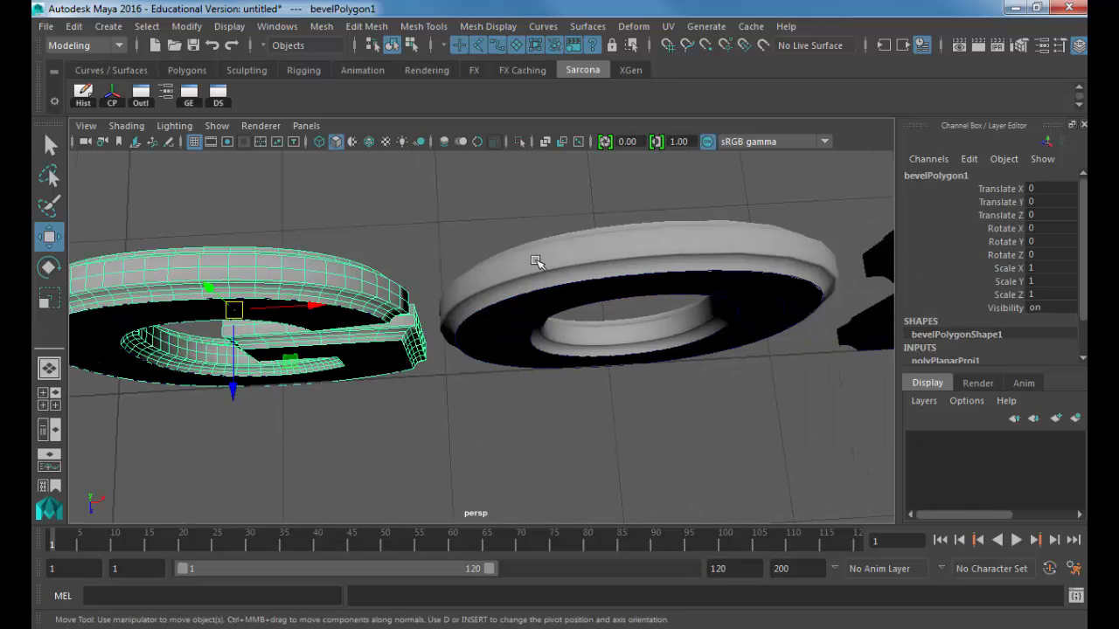
{"action": "left_click", "coordinate": [536, 263]}
{"action": "key", "text": "f"}
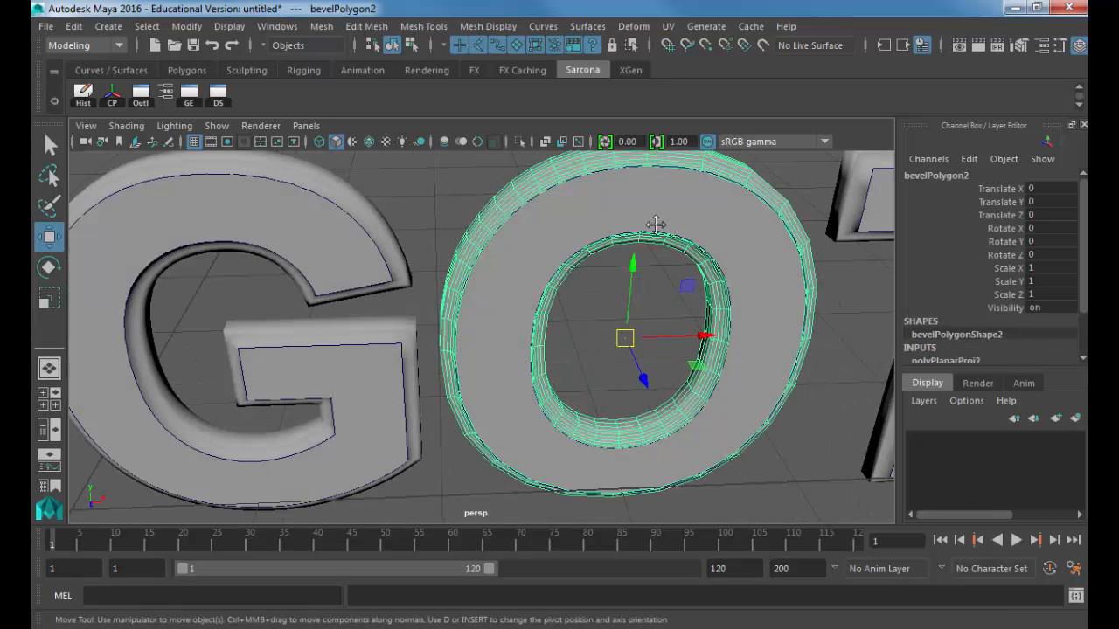
{"action": "middle_click_drag", "start_coordinate": [656, 226], "coordinate": [440, 239], "text": "alt"}
{"action": "key", "text": "ctrl+a"}
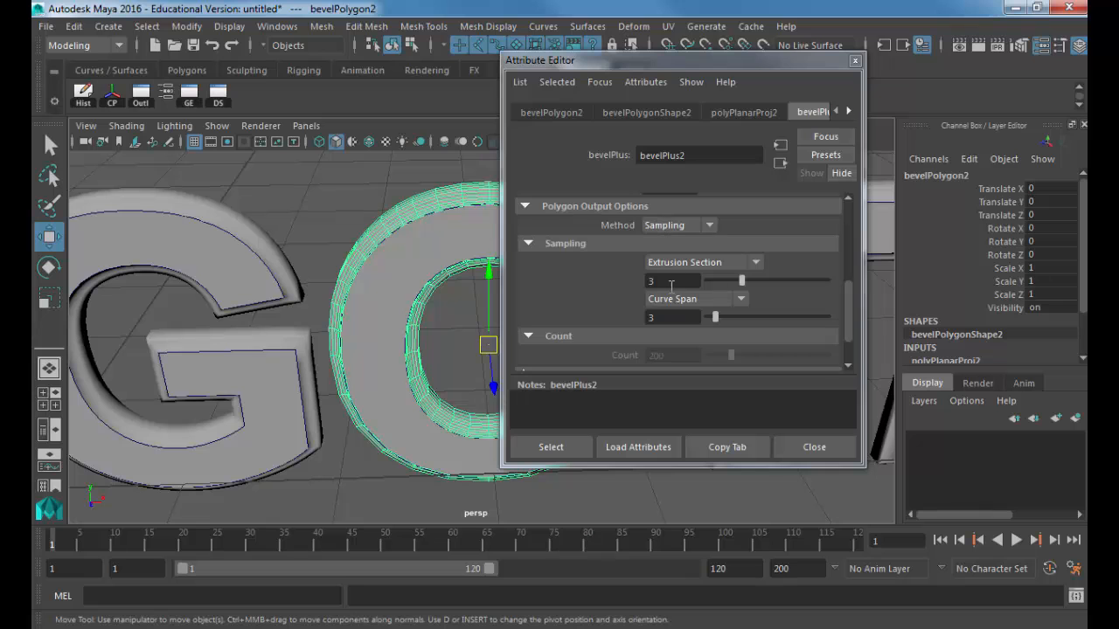
{"action": "middle_click_drag", "start_coordinate": [442, 290], "coordinate": [316, 290], "text": "alt"}
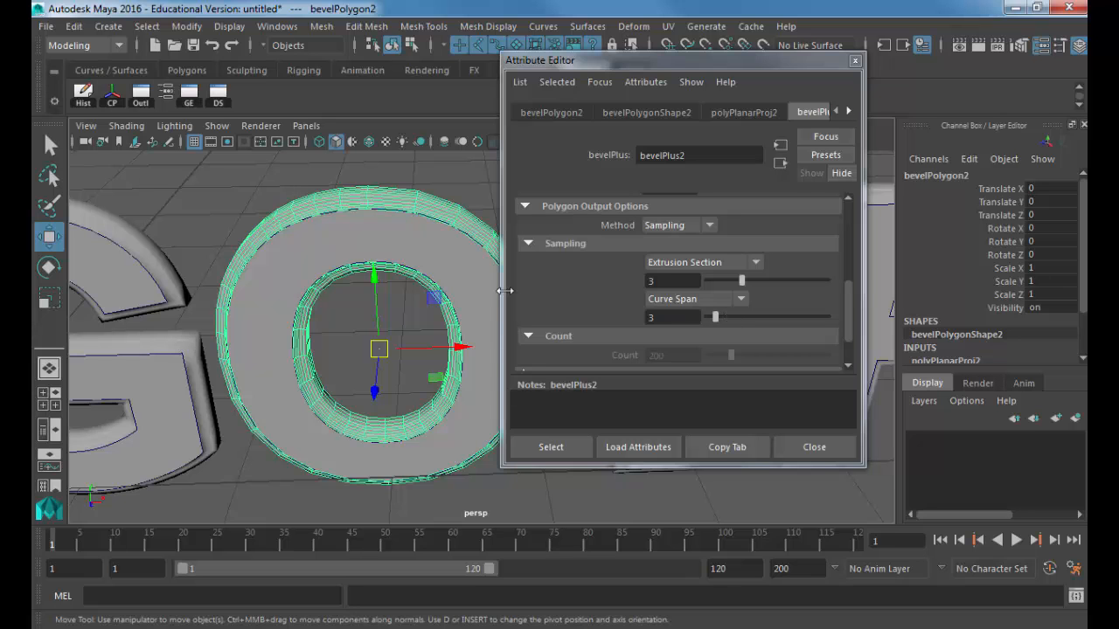
{"action": "left_click_drag", "start_coordinate": [451, 282], "coordinate": [387, 295], "text": "alt"}
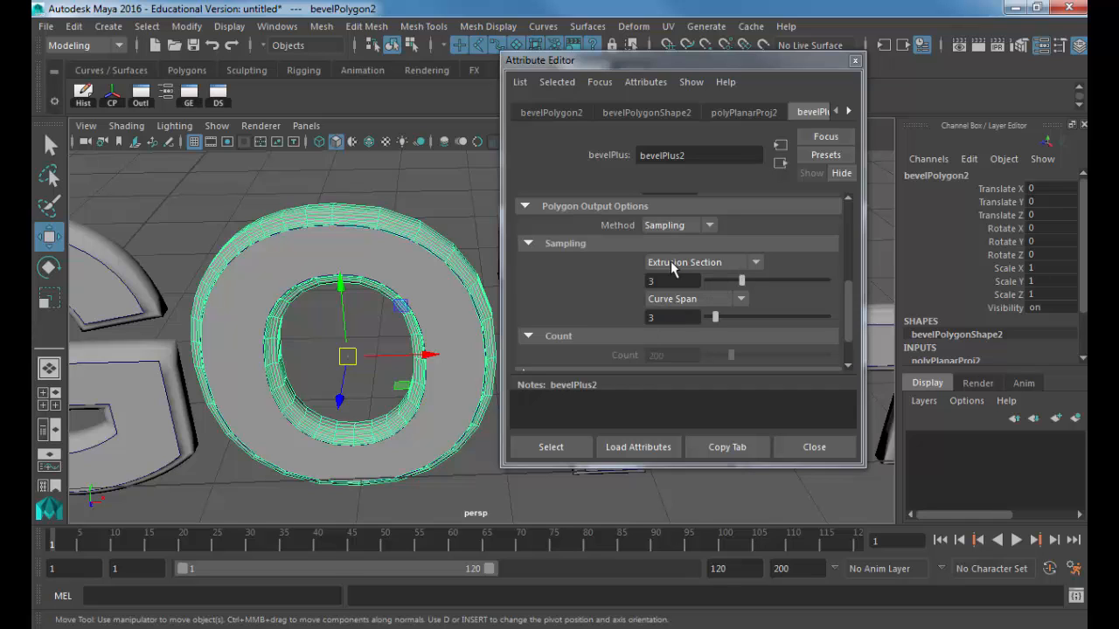
{"action": "left_click_drag", "start_coordinate": [385, 251], "coordinate": [408, 265], "text": "alt"}
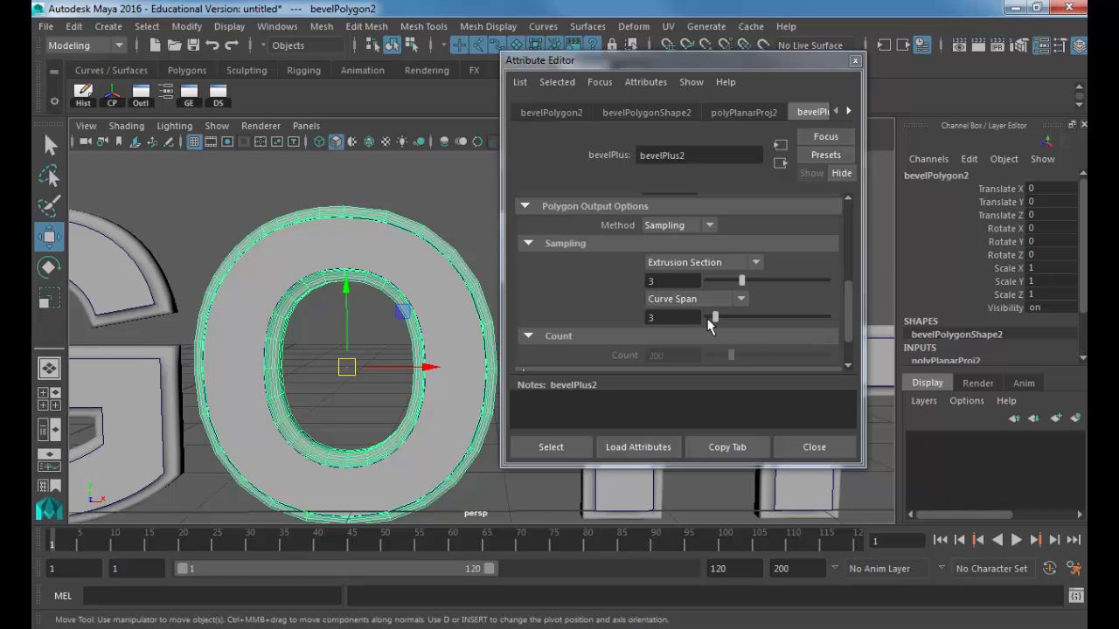
Step: Drag the O's Curve Span sampling from 3 up to 21 and close the settings
{"action": "left_click_drag", "start_coordinate": [729, 318], "coordinate": [749, 319]}
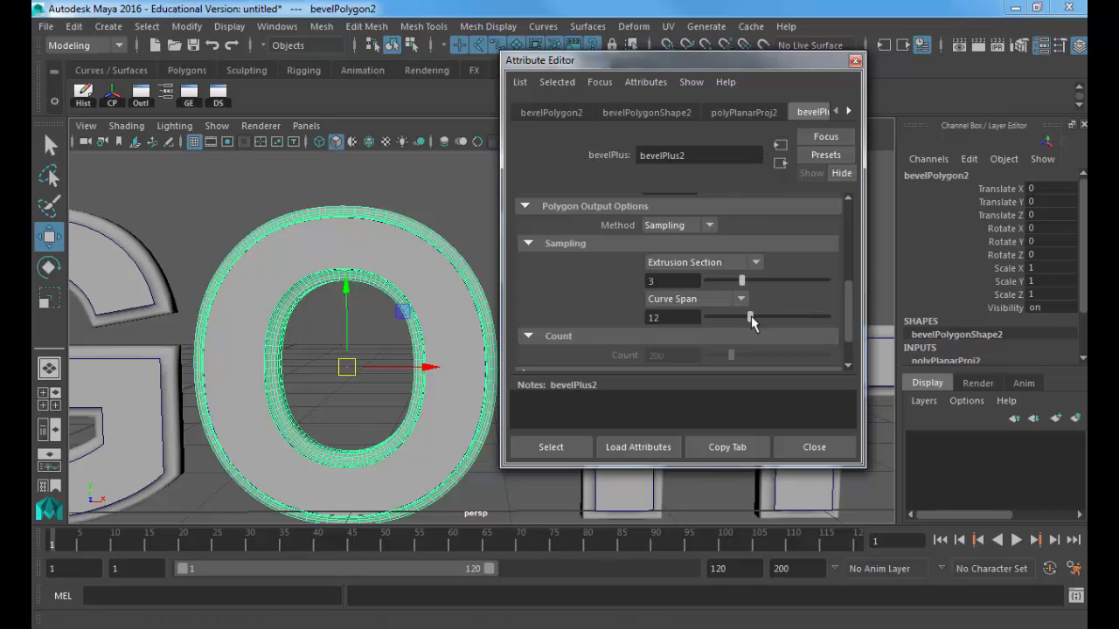
{"action": "left_click_drag", "start_coordinate": [750, 317], "coordinate": [783, 331]}
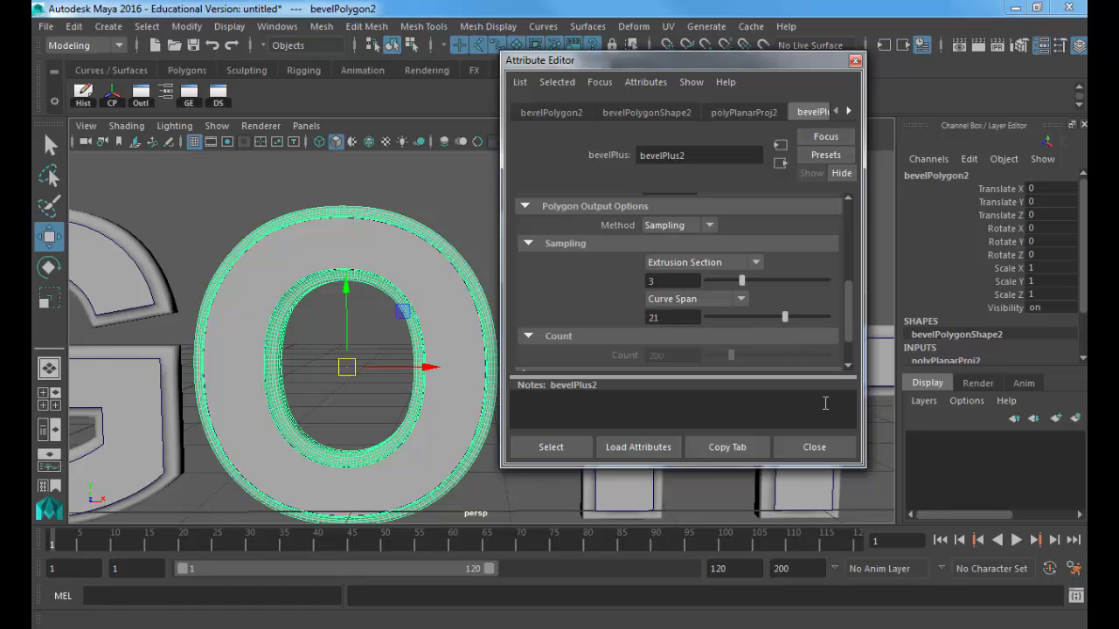
{"action": "left_click", "coordinate": [825, 453]}
{"action": "middle_click_drag", "start_coordinate": [782, 379], "coordinate": [530, 360], "text": "alt"}
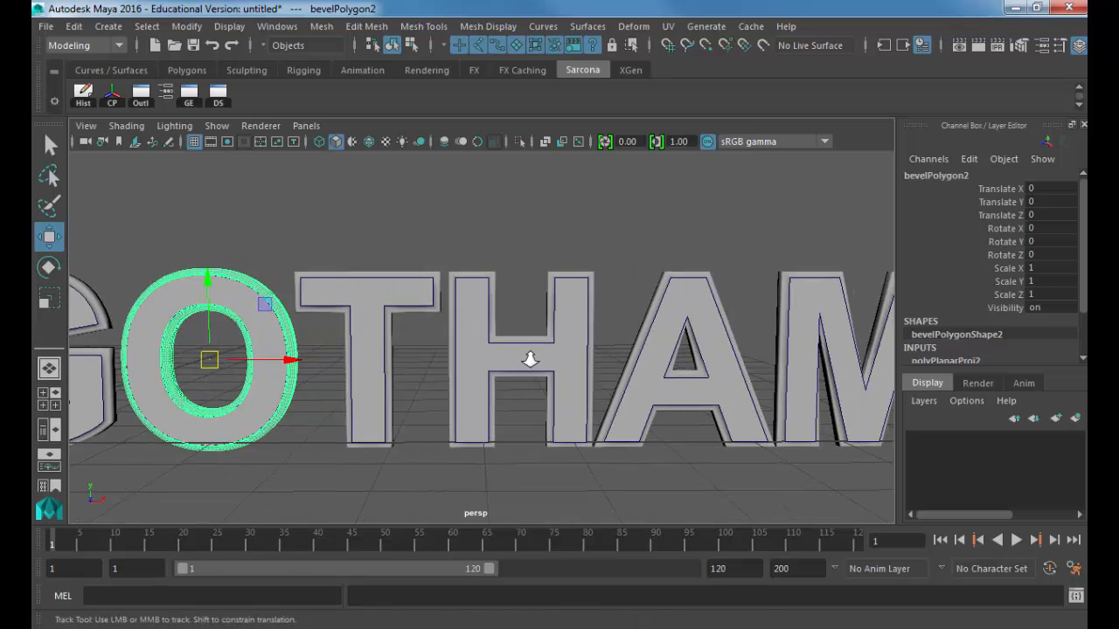
Step: Select the H, nudge it along Z, then undo the move
{"action": "scroll", "coordinate": [531, 359], "scroll_direction": "down", "scroll_amount": 3}
{"action": "left_click", "coordinate": [586, 250]}
{"action": "left_click_drag", "start_coordinate": [587, 250], "coordinate": [645, 414], "text": "alt"}
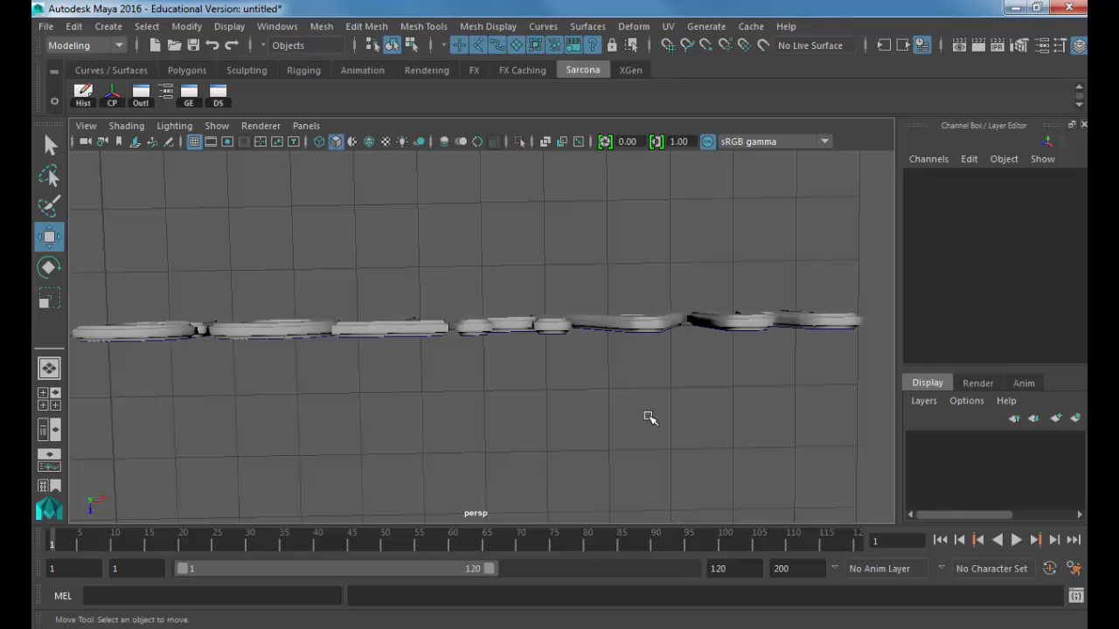
{"action": "left_click_drag", "start_coordinate": [550, 332], "coordinate": [542, 330], "text": "alt"}
{"action": "left_click", "coordinate": [542, 334]}
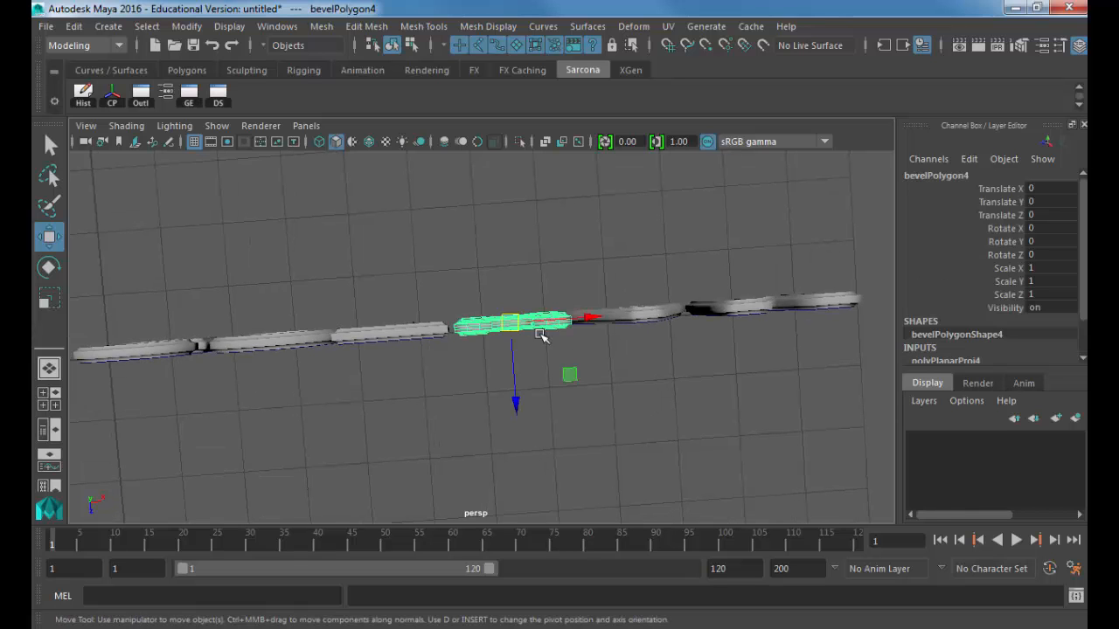
{"action": "left_click_drag", "start_coordinate": [515, 394], "coordinate": [510, 236]}
{"action": "key", "text": "ctrl+z"}
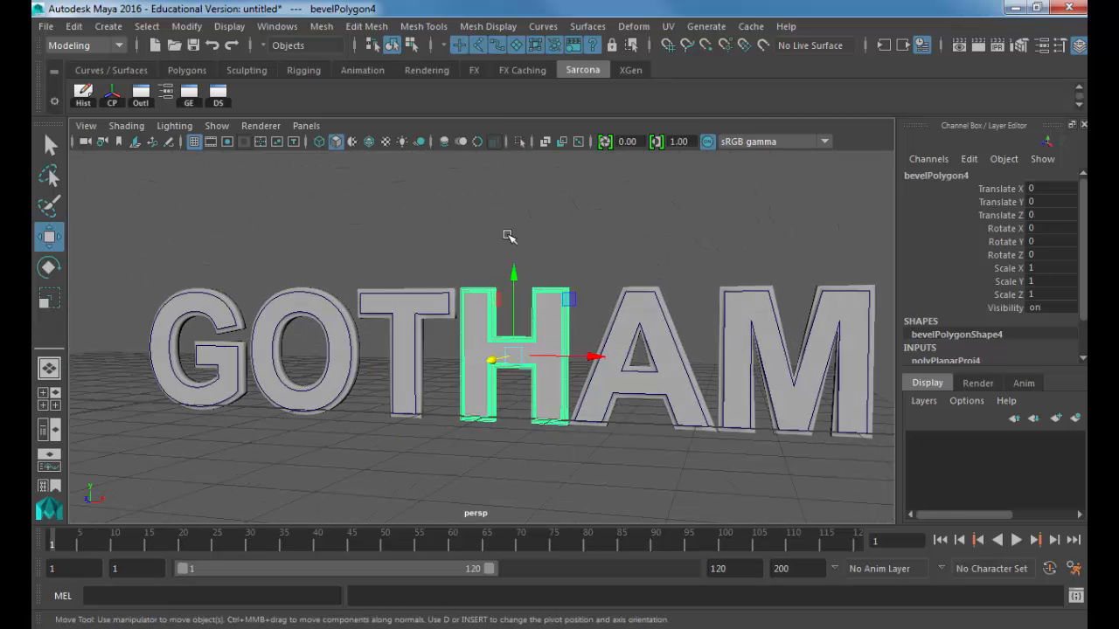
Step: Review the H's bevel Polygon Output Options in the Attribute Editor
{"action": "key", "text": "ctrl+a"}
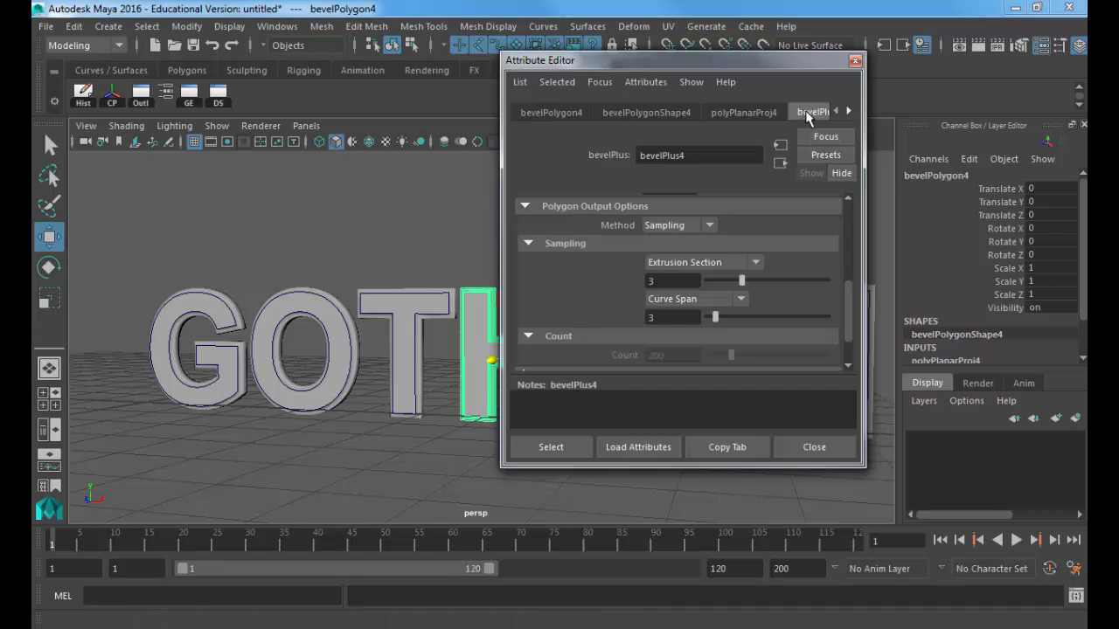
{"action": "left_click", "coordinate": [597, 209]}
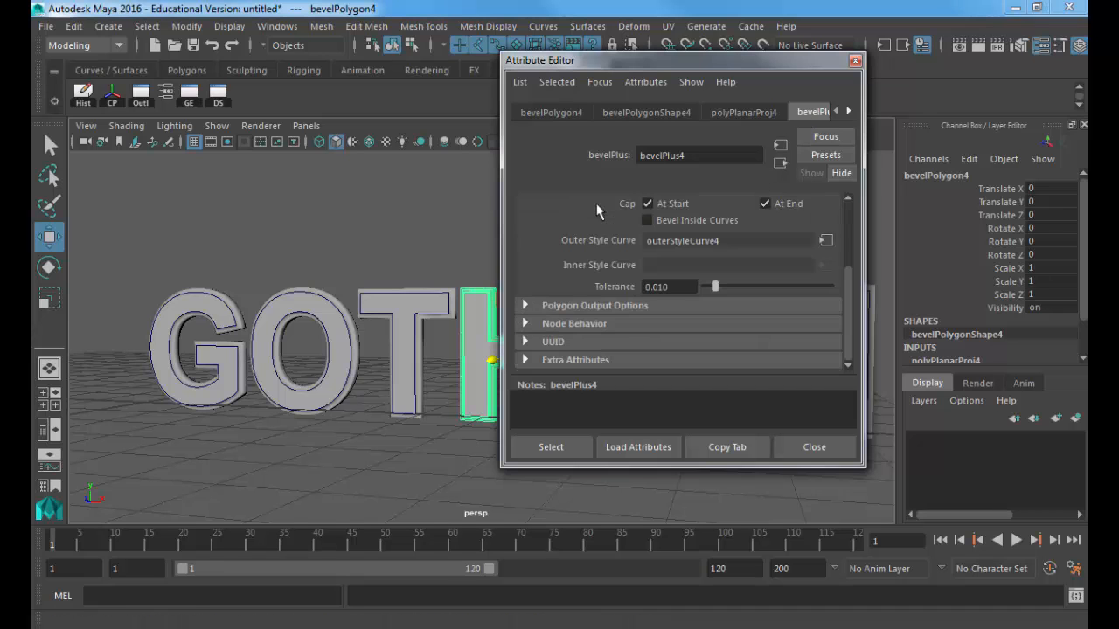
{"action": "left_click", "coordinate": [585, 304]}
{"action": "scroll", "coordinate": [637, 300], "scroll_direction": "down", "scroll_amount": 4}
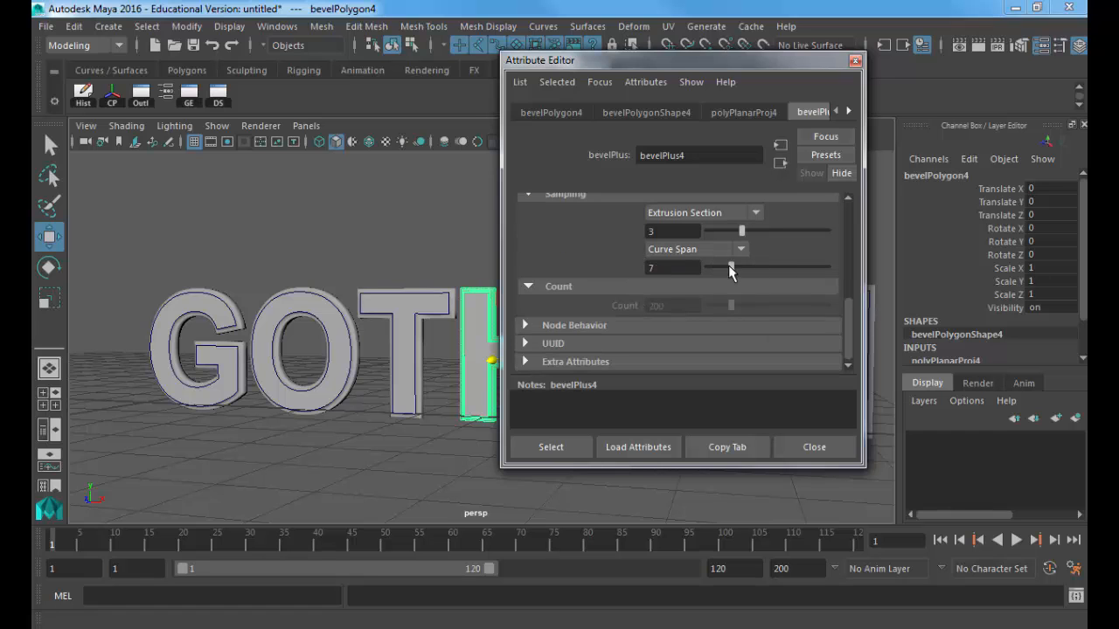
{"action": "scroll", "coordinate": [437, 282], "scroll_direction": "up", "scroll_amount": 10}
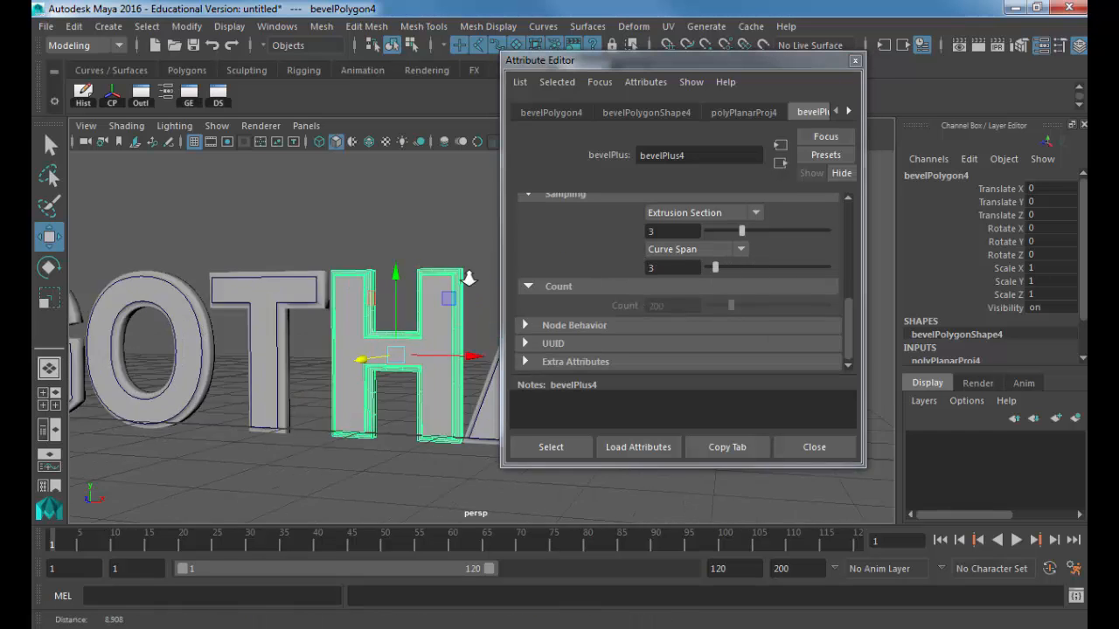
{"action": "left_click_drag", "start_coordinate": [287, 268], "coordinate": [390, 296], "text": "alt"}
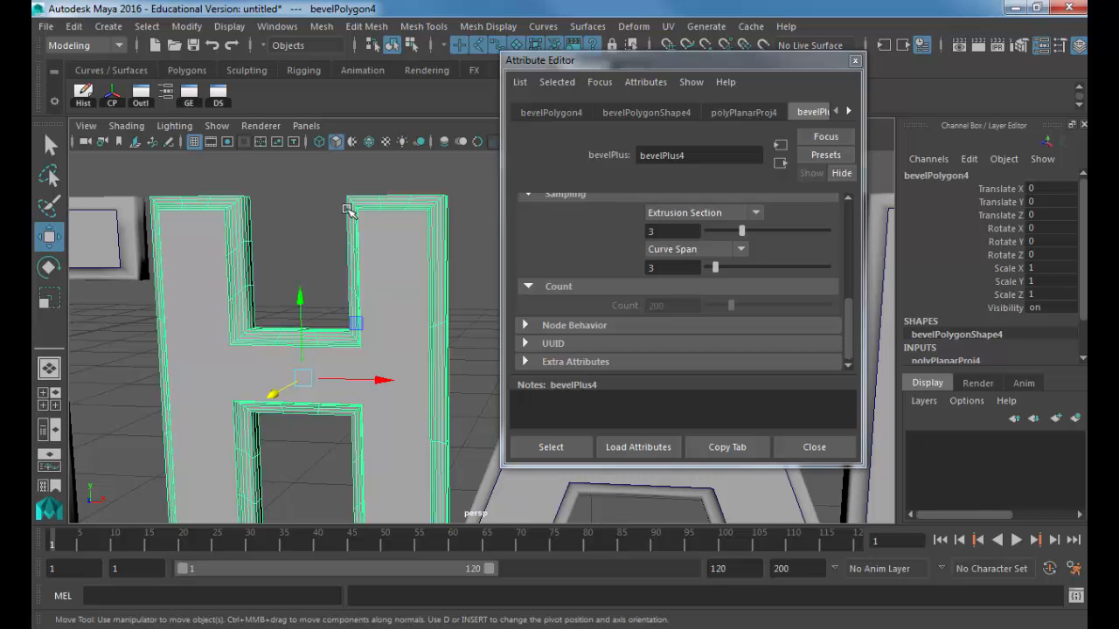
Step: Close the settings and marquee-select the M letter mesh from an edge-on view
{"action": "left_click", "coordinate": [785, 444]}
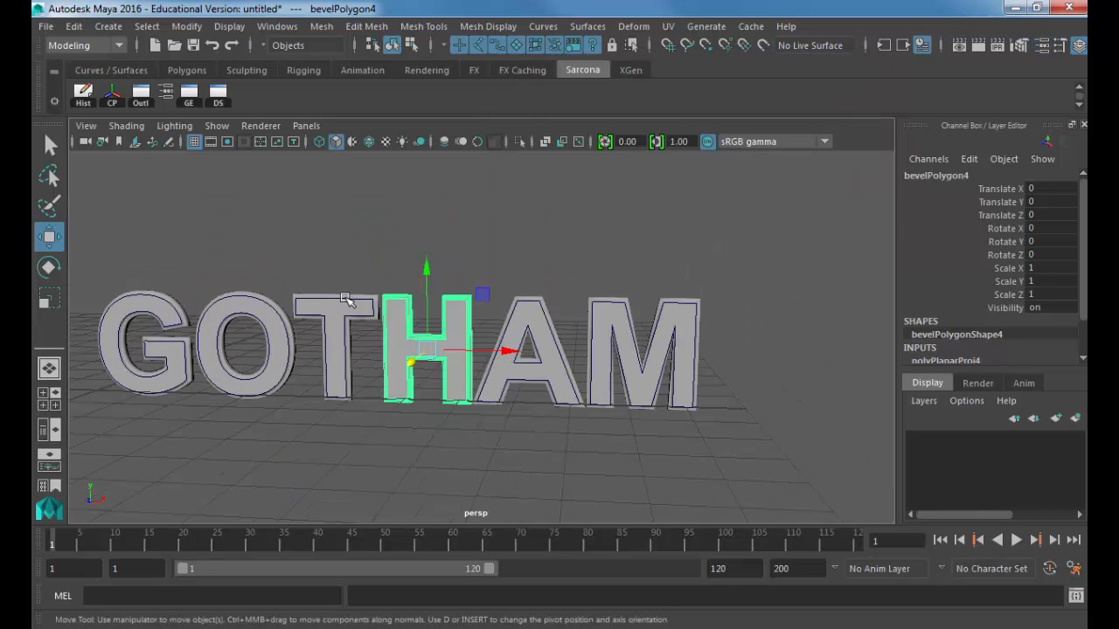
{"action": "left_click_drag", "start_coordinate": [346, 300], "coordinate": [489, 307], "text": "alt"}
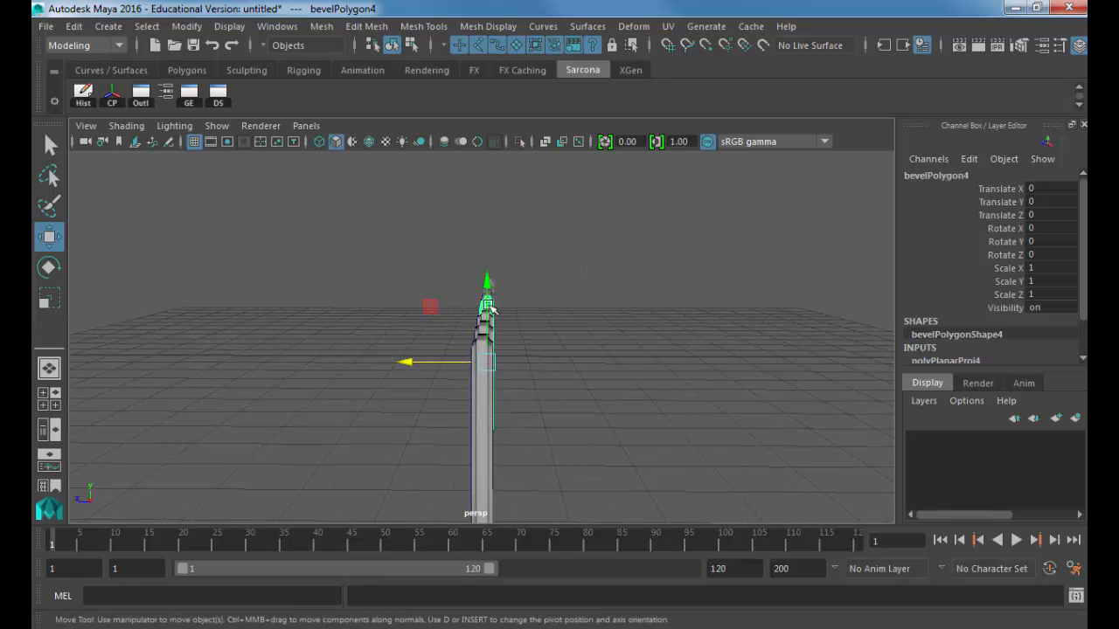
{"action": "left_click_drag", "start_coordinate": [516, 252], "coordinate": [564, 375]}
{"action": "key", "text": "ctrl+a"}
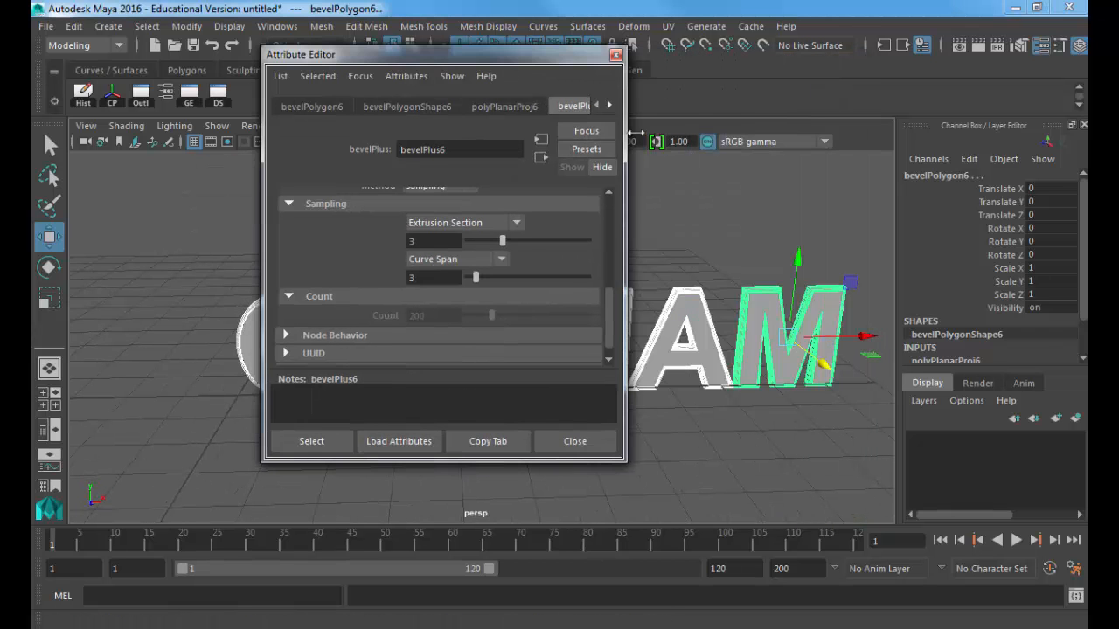
{"action": "left_click_drag", "start_coordinate": [624, 133], "coordinate": [710, 133]}
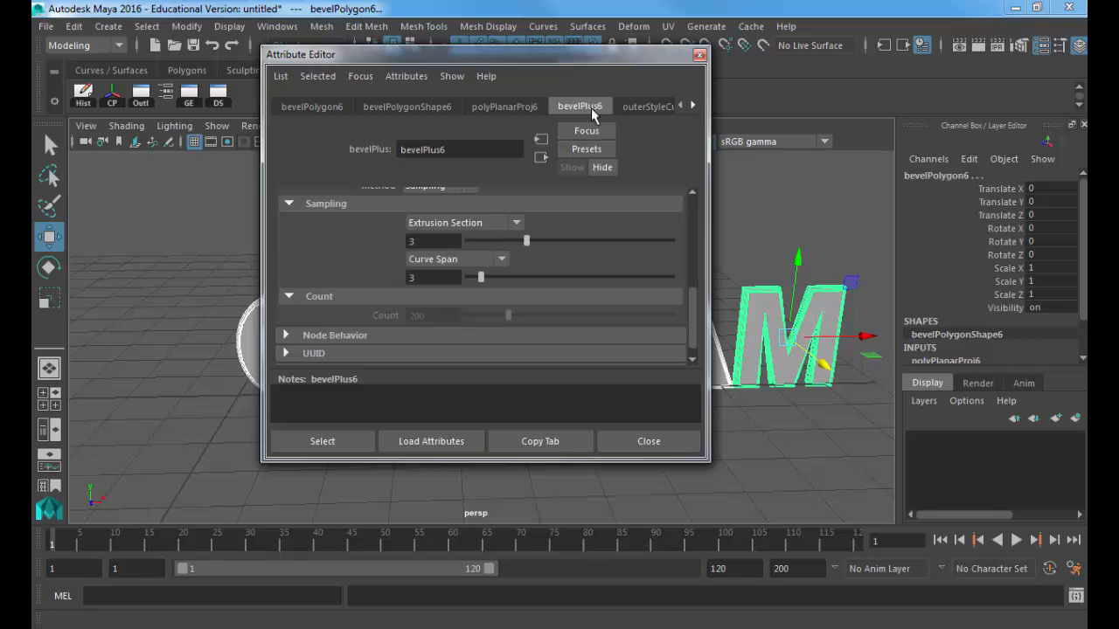
{"action": "left_click", "coordinate": [700, 54]}
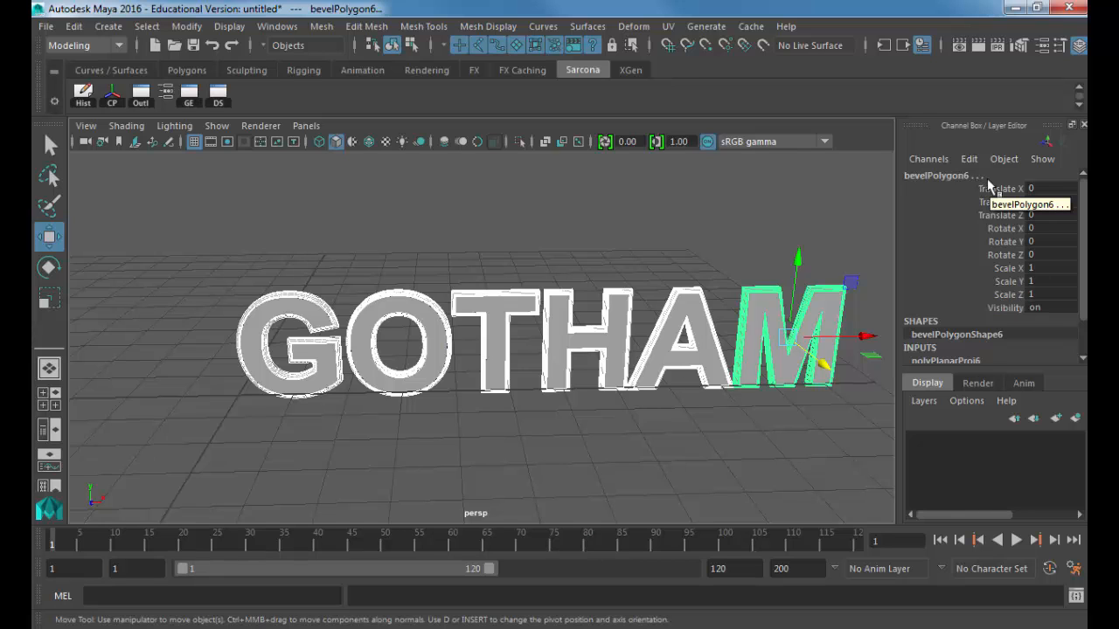
Step: Set the M letter's bevelPlus6 Extrude Depth to 0.2
{"action": "scroll", "coordinate": [966, 262], "scroll_direction": "down", "scroll_amount": 2}
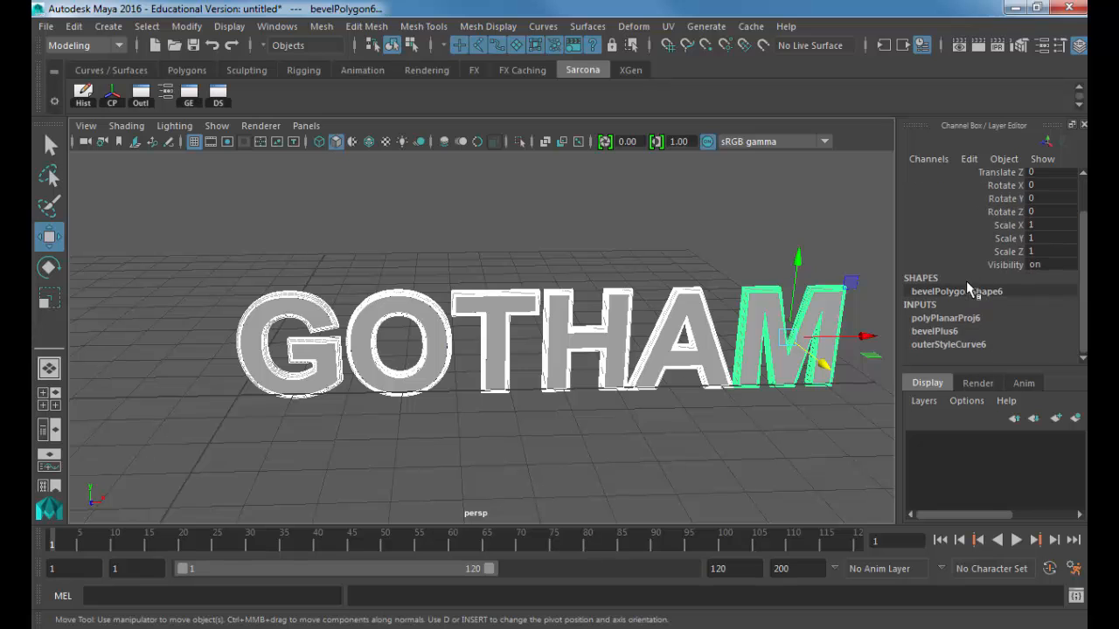
{"action": "left_click", "coordinate": [944, 331]}
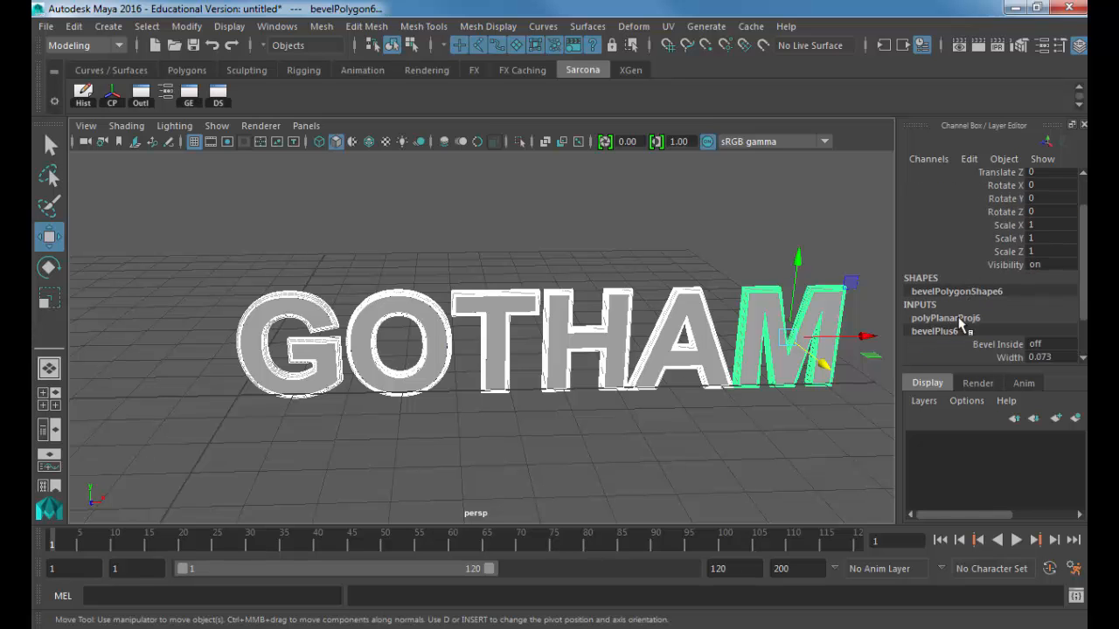
{"action": "left_click_drag", "start_coordinate": [804, 302], "coordinate": [530, 237], "text": "alt"}
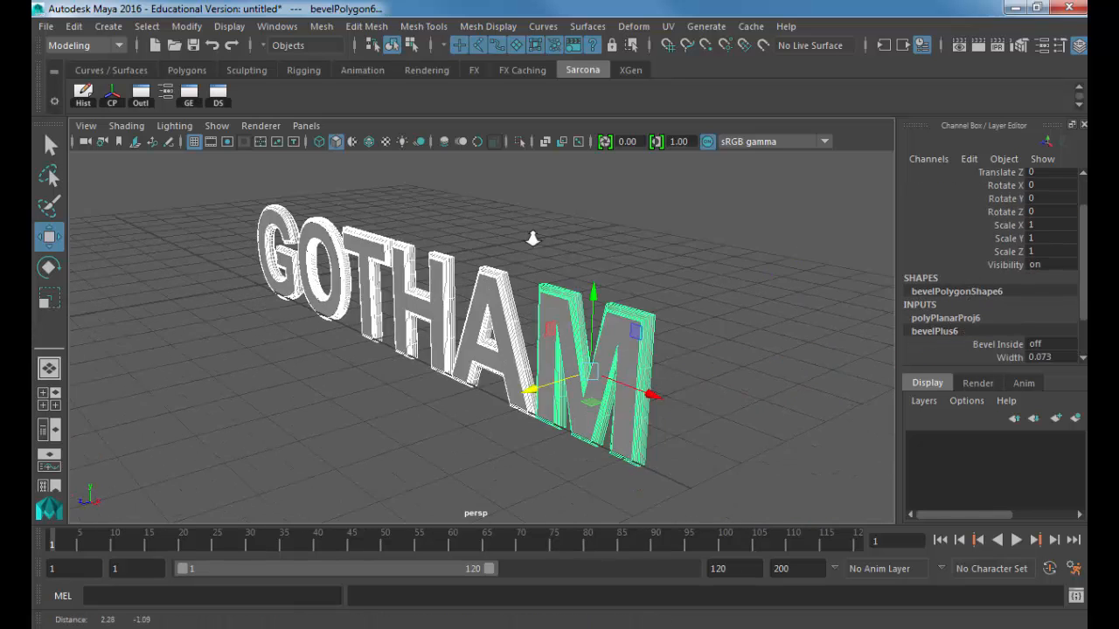
{"action": "right_click_drag", "start_coordinate": [529, 237], "coordinate": [737, 315], "text": "alt"}
{"action": "scroll", "coordinate": [1002, 291], "scroll_direction": "down", "scroll_amount": 2}
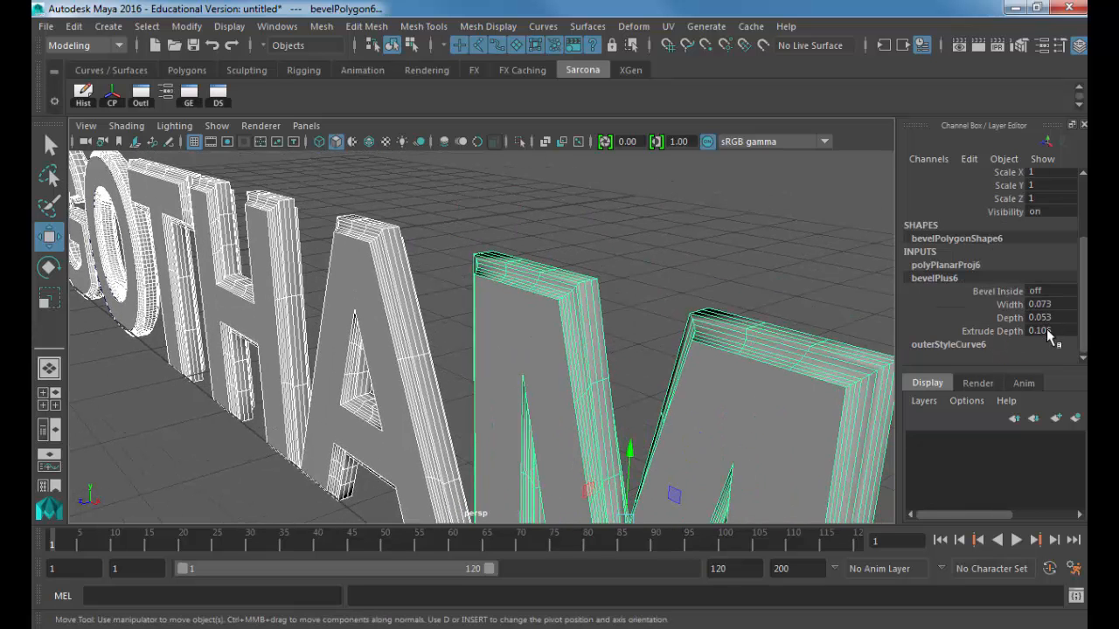
{"action": "type", "text": ".2"}
{"action": "key", "text": "Return"}
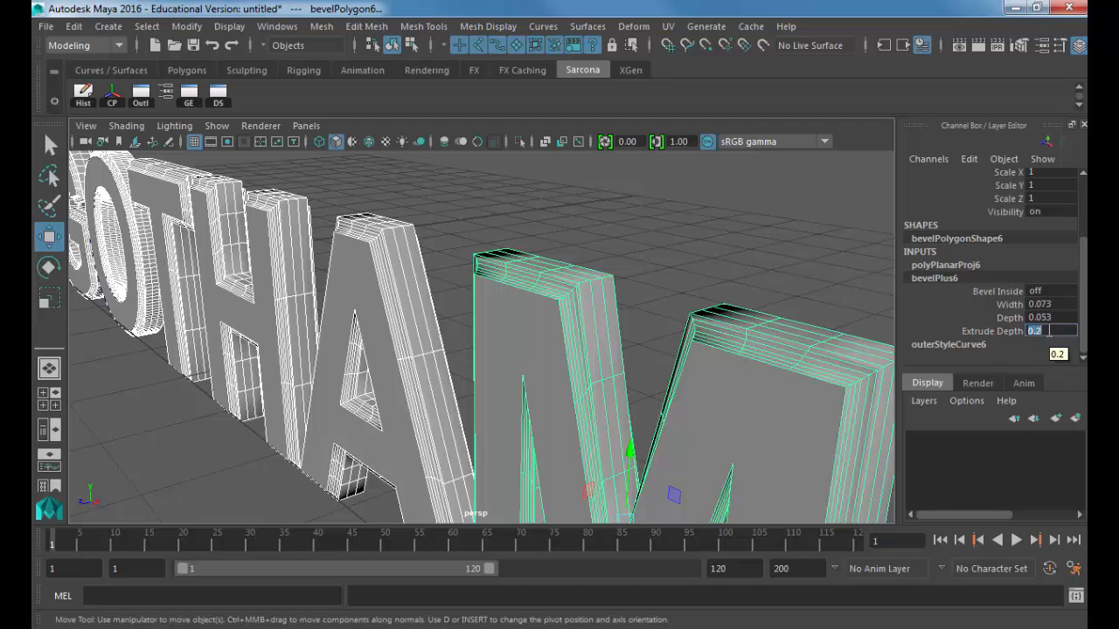
Step: Try the Straight outer bevel style on outerStyleCurve6, then return it to concave
{"action": "left_click", "coordinate": [945, 265]}
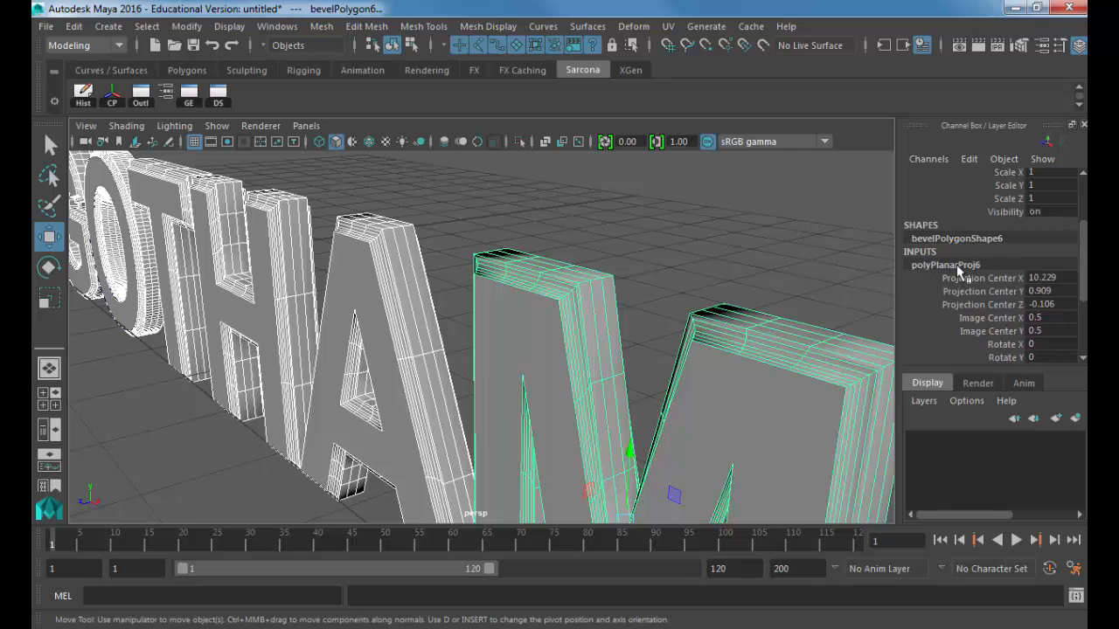
{"action": "scroll", "coordinate": [979, 311], "scroll_direction": "down", "scroll_amount": 3}
{"action": "left_click", "coordinate": [965, 343]}
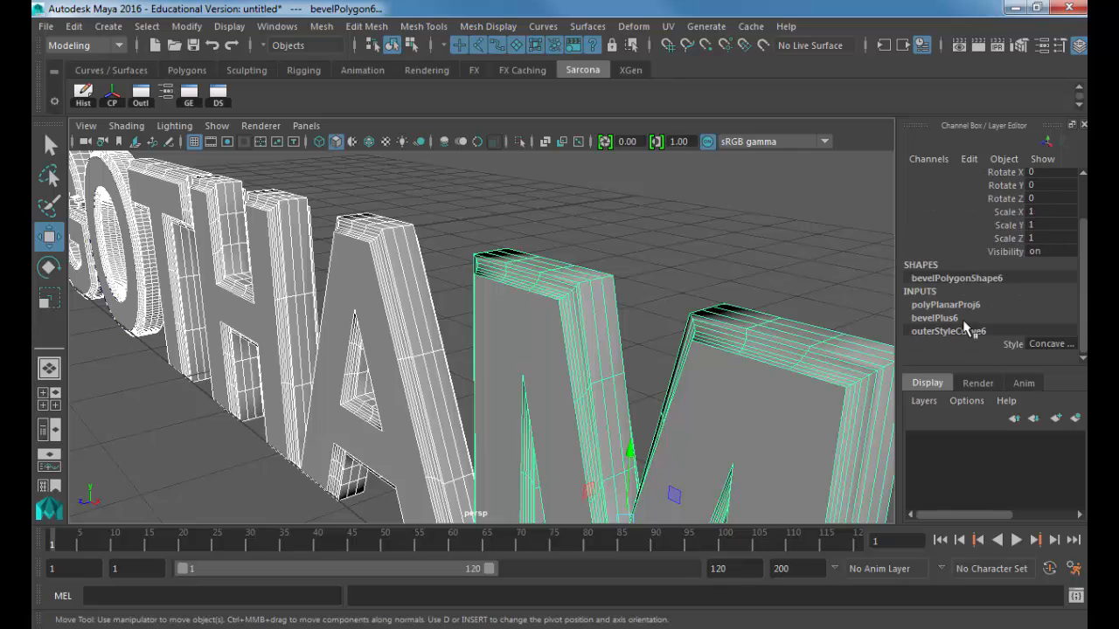
{"action": "left_click", "coordinate": [1047, 344]}
{"action": "left_click", "coordinate": [1041, 355]}
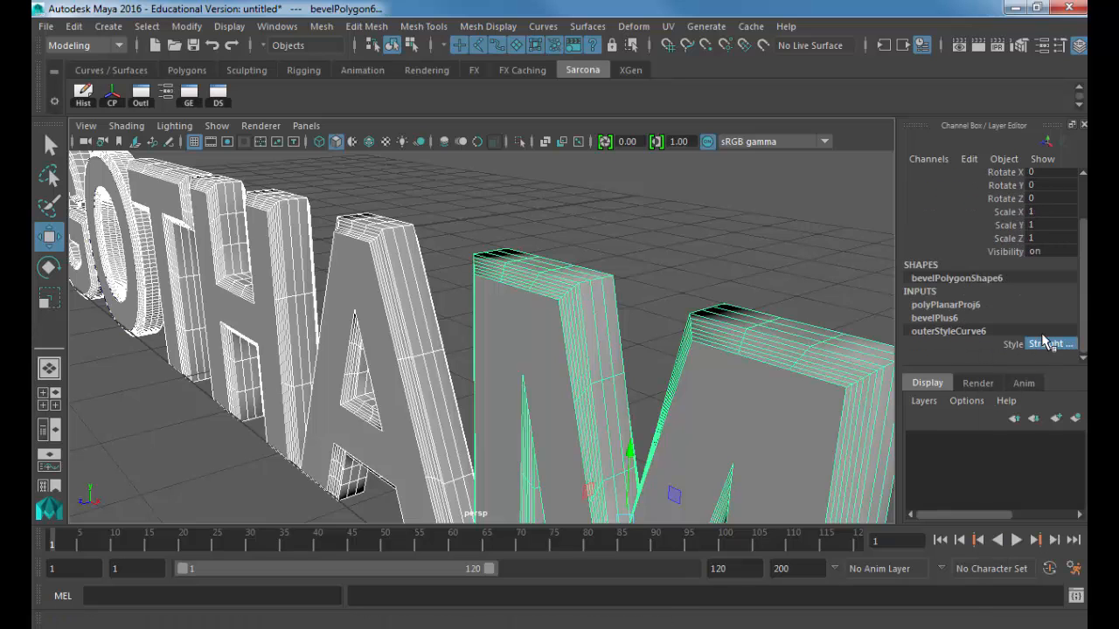
{"action": "left_click", "coordinate": [1044, 343]}
{"action": "left_click", "coordinate": [1032, 427]}
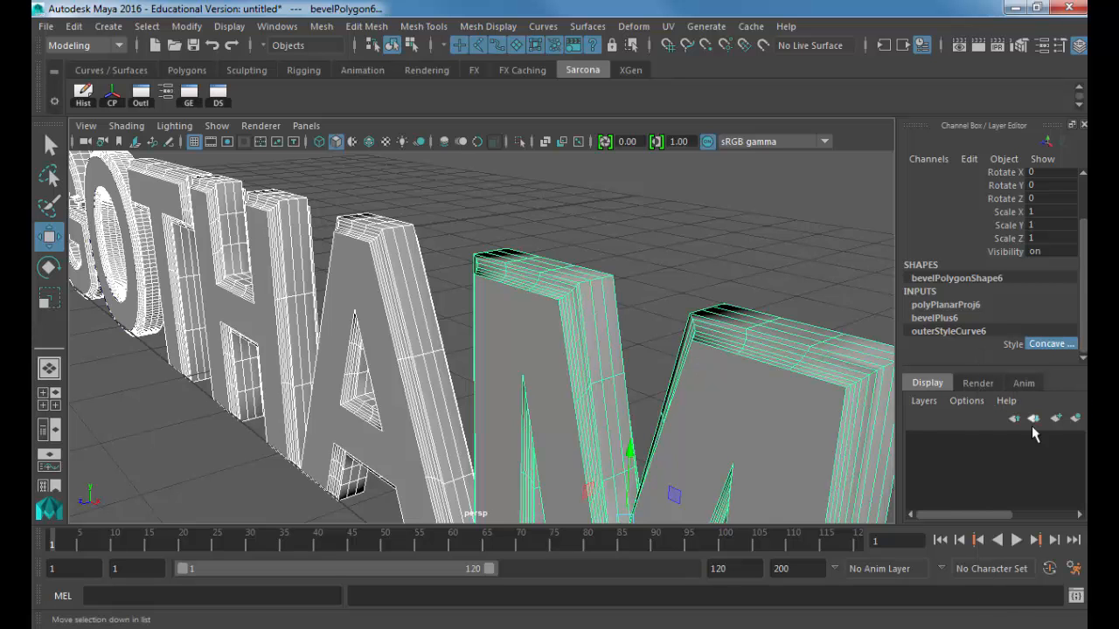
Step: Orbit to a front view of GOTHAM and reselect the M letter mesh
{"action": "left_click_drag", "start_coordinate": [516, 288], "coordinate": [708, 284], "text": "alt"}
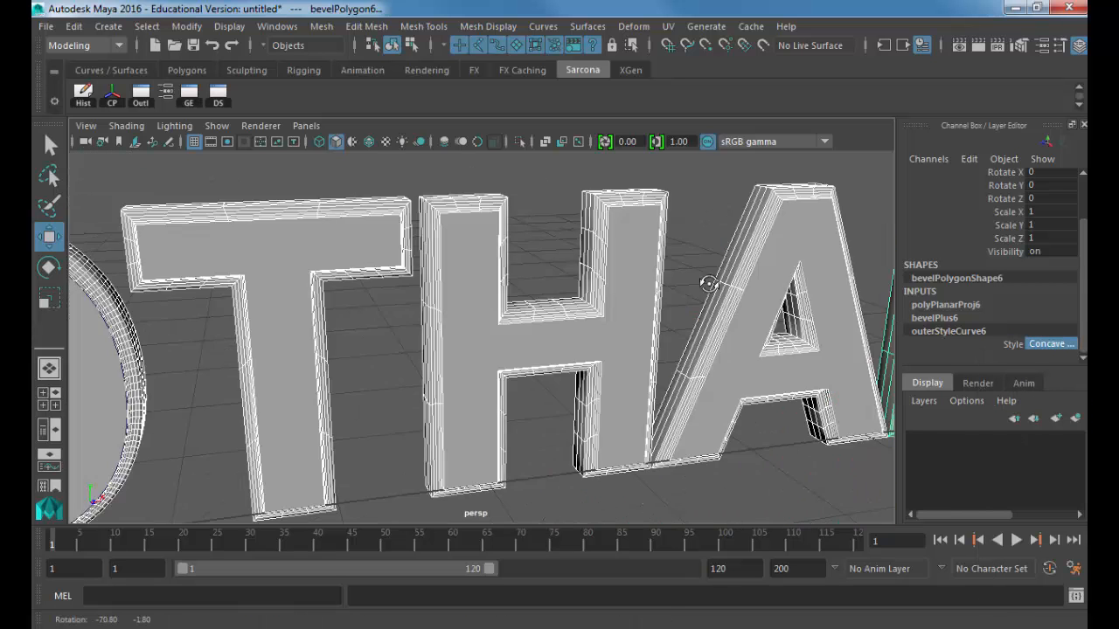
{"action": "right_click_drag", "start_coordinate": [708, 284], "coordinate": [506, 288], "text": "alt"}
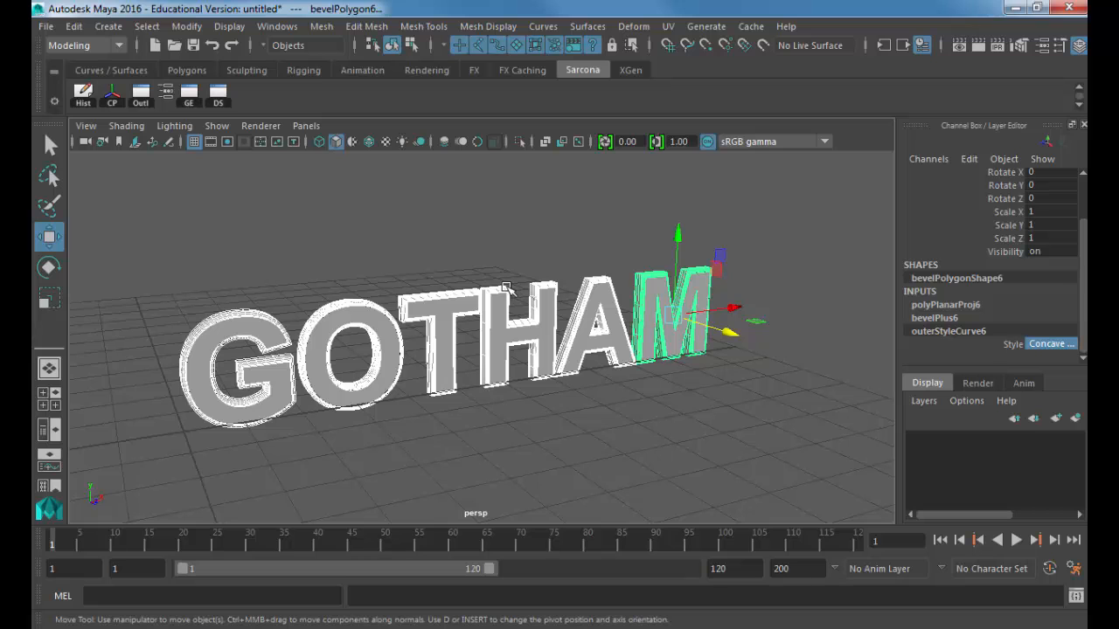
{"action": "left_click", "coordinate": [506, 289]}
{"action": "left_click_drag", "start_coordinate": [506, 289], "coordinate": [427, 230], "text": "alt"}
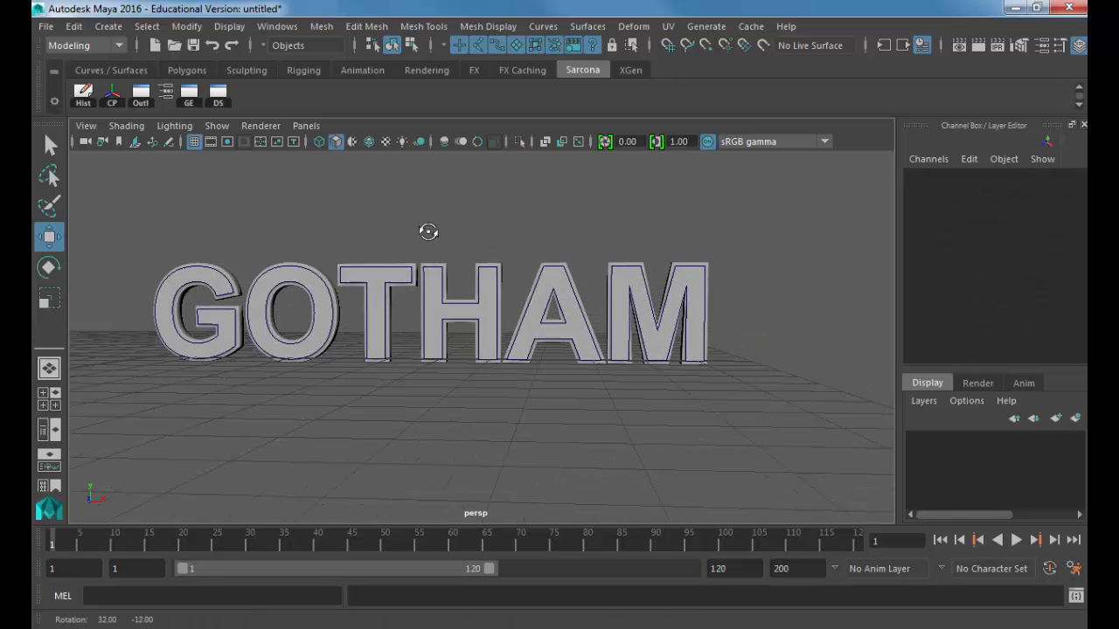
{"action": "left_click_drag", "start_coordinate": [152, 223], "coordinate": [785, 424]}
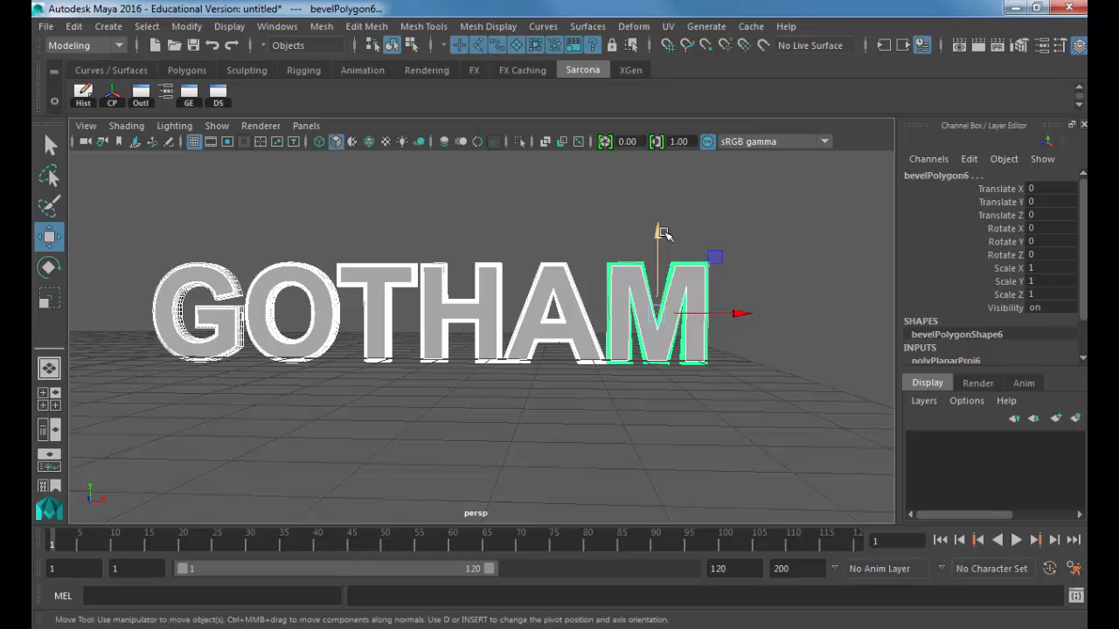
Step: Save the scene as the Maya Binary file Sarcona_TItleSequence_01.mb
{"action": "key", "text": "ctrl+s"}
{"action": "type", "text": "Sarcona_"}
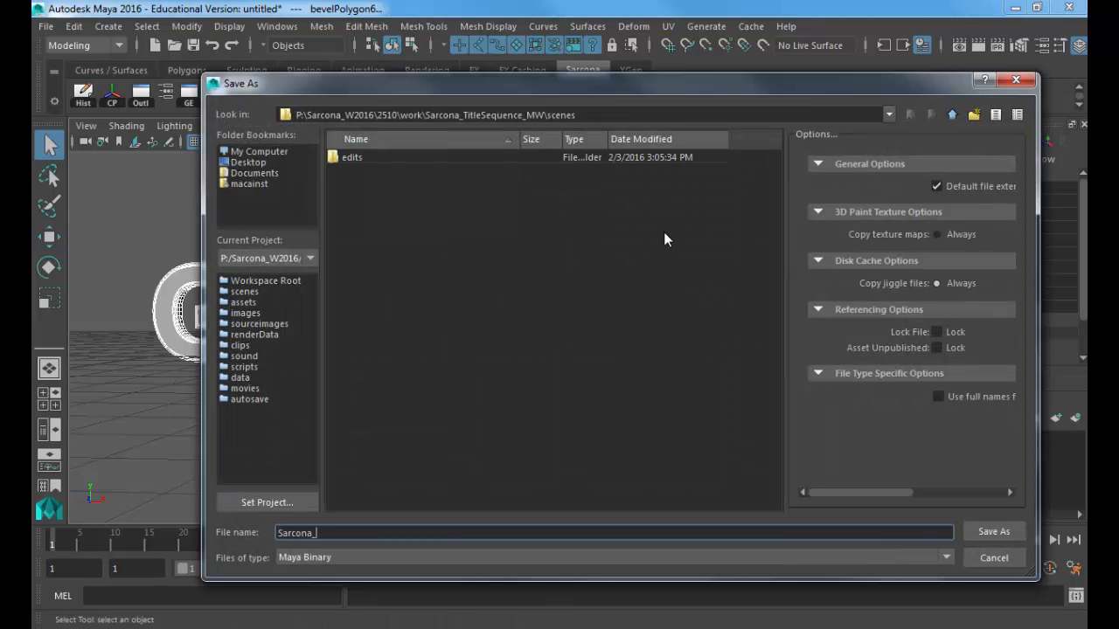
{"action": "type", "text": "TItleSequence_01_Mode"}
{"action": "key", "text": "BackSpace"}
{"action": "key", "text": "BackSpace"}
{"action": "key", "text": "BackSpace"}
{"action": "key", "text": "BackSpace"}
{"action": "key", "text": "BackSpace"}
{"action": "key", "text": "Return"}
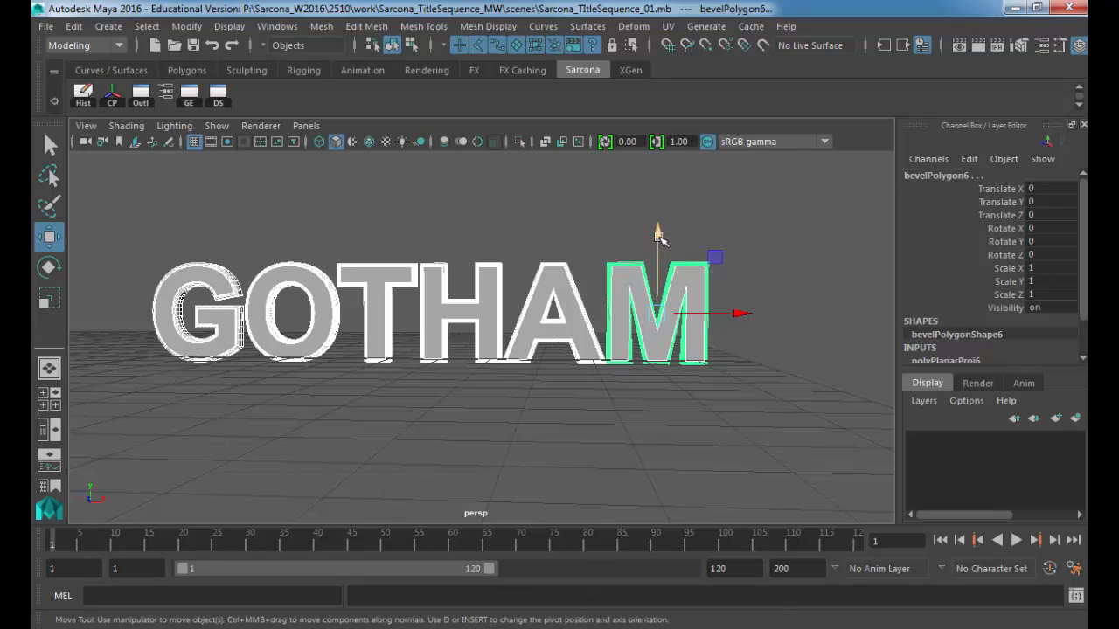
Step: Test-move the letters, the M mesh and its outline curve, undoing each move
{"action": "mouse_move", "coordinate": [659, 233]}
{"action": "left_mouse_down"}
{"action": "mouse_move", "coordinate": [657, 119]}
{"action": "mouse_move", "coordinate": [607, 367]}
{"action": "mouse_move", "coordinate": [621, 194]}
{"action": "left_mouse_up"}
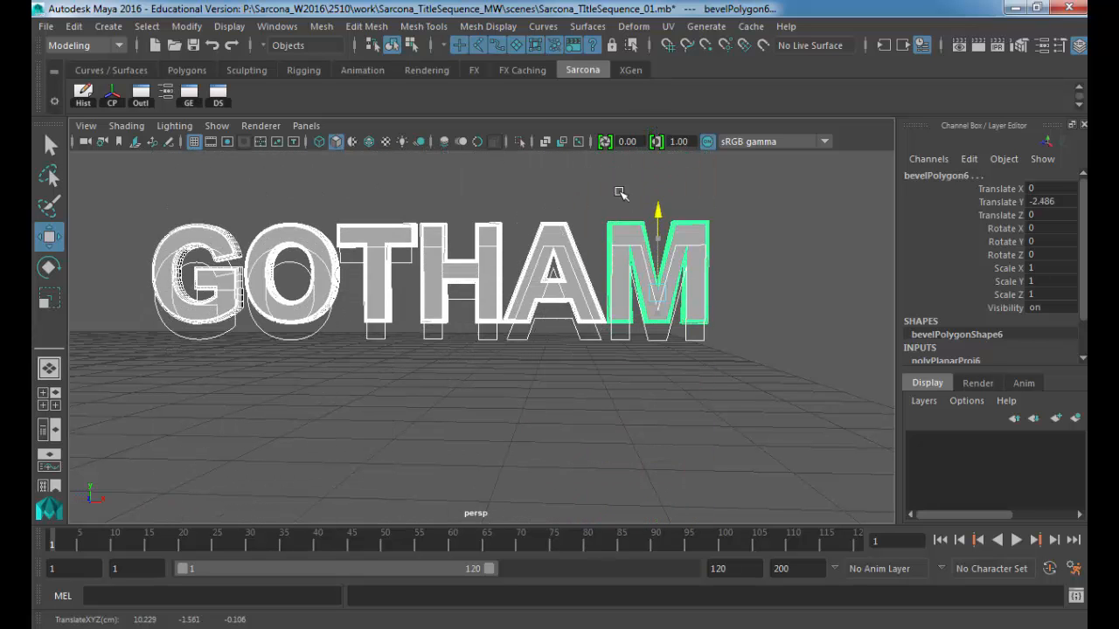
{"action": "key", "text": "ctrl+z"}
{"action": "key", "text": "ctrl+z"}
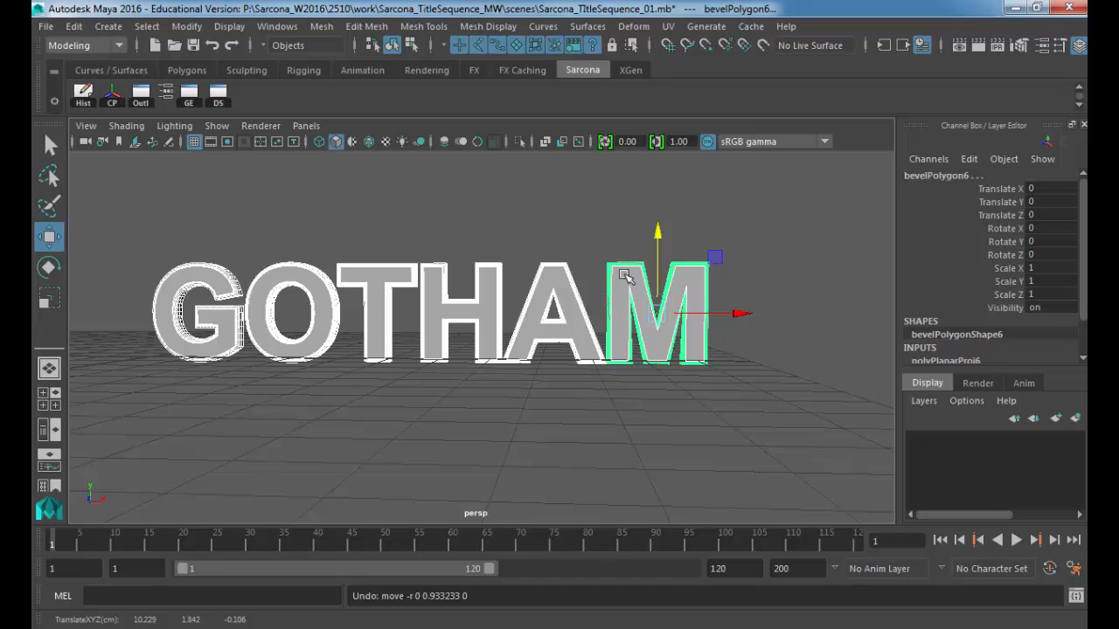
{"action": "left_click_drag", "start_coordinate": [657, 232], "coordinate": [697, 210]}
{"action": "key", "text": "ctrl+z"}
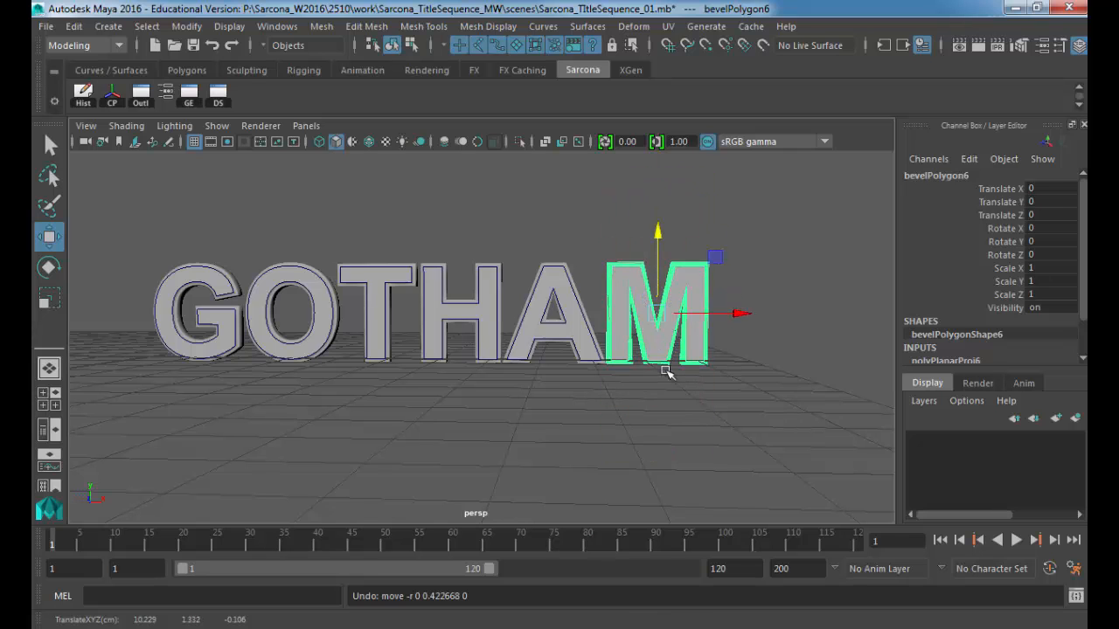
{"action": "left_click", "coordinate": [662, 308]}
{"action": "left_click_drag", "start_coordinate": [603, 278], "coordinate": [606, 225]}
{"action": "key", "text": "ctrl+z"}
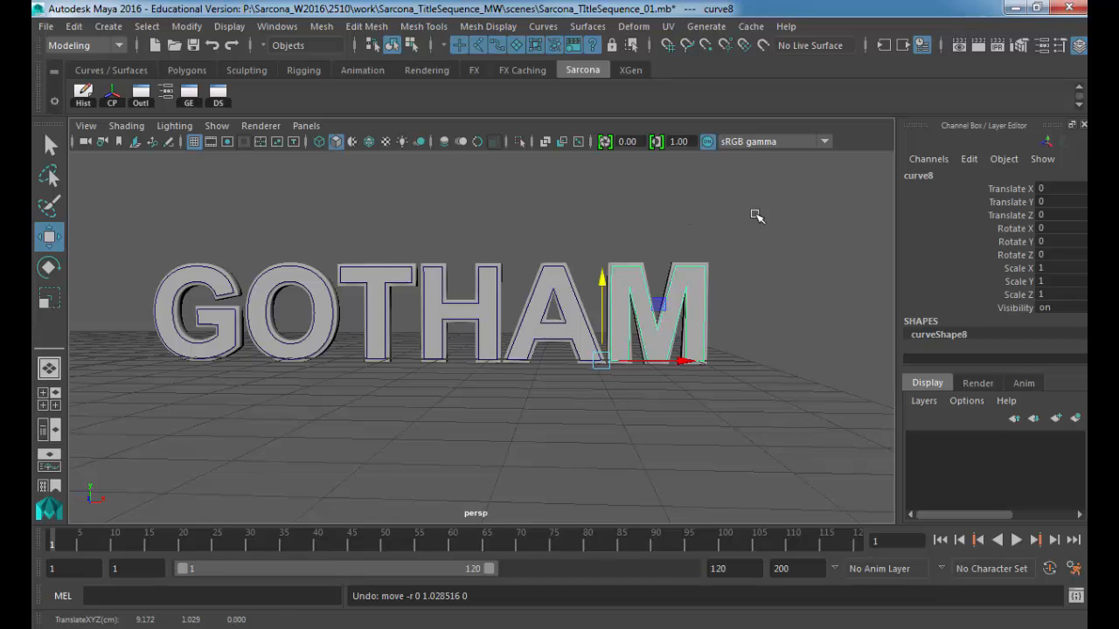
Step: Select all GOTHAM letter meshes, delete their history with Hist, and undo the stray move
{"action": "left_click_drag", "start_coordinate": [754, 213], "coordinate": [78, 409]}
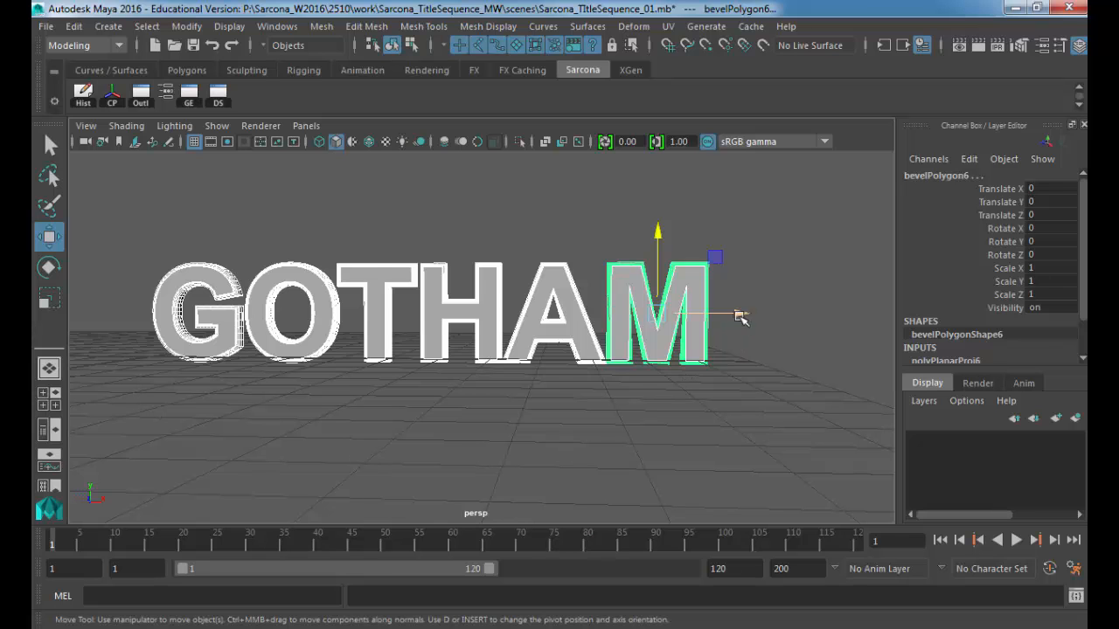
{"action": "left_click_drag", "start_coordinate": [740, 314], "coordinate": [770, 313]}
{"action": "key", "text": "ctrl+z"}
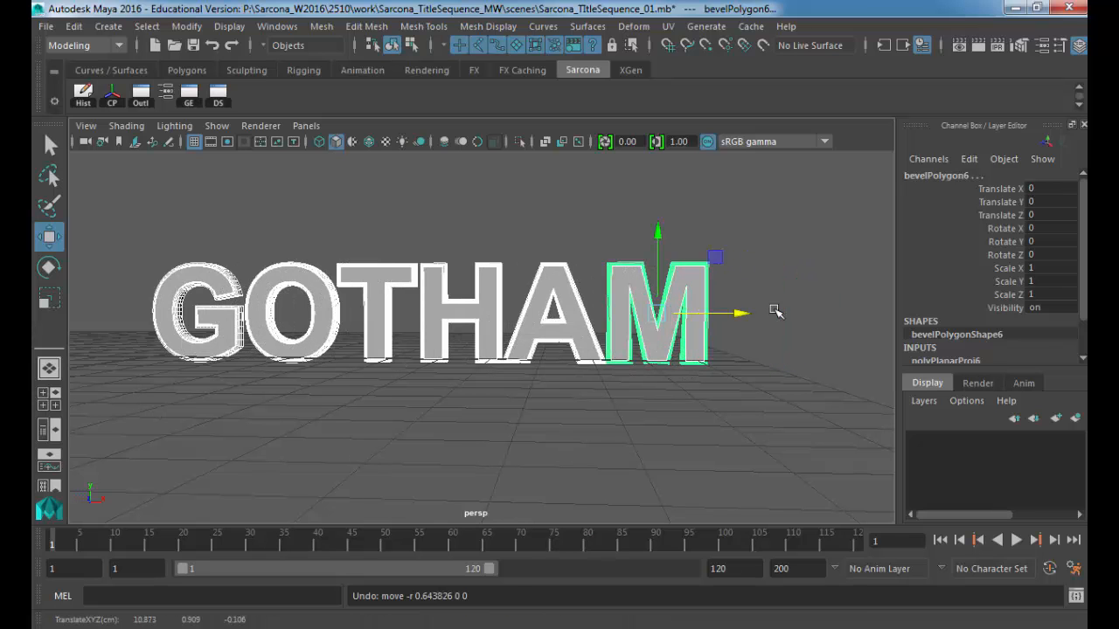
{"action": "left_click", "coordinate": [81, 103]}
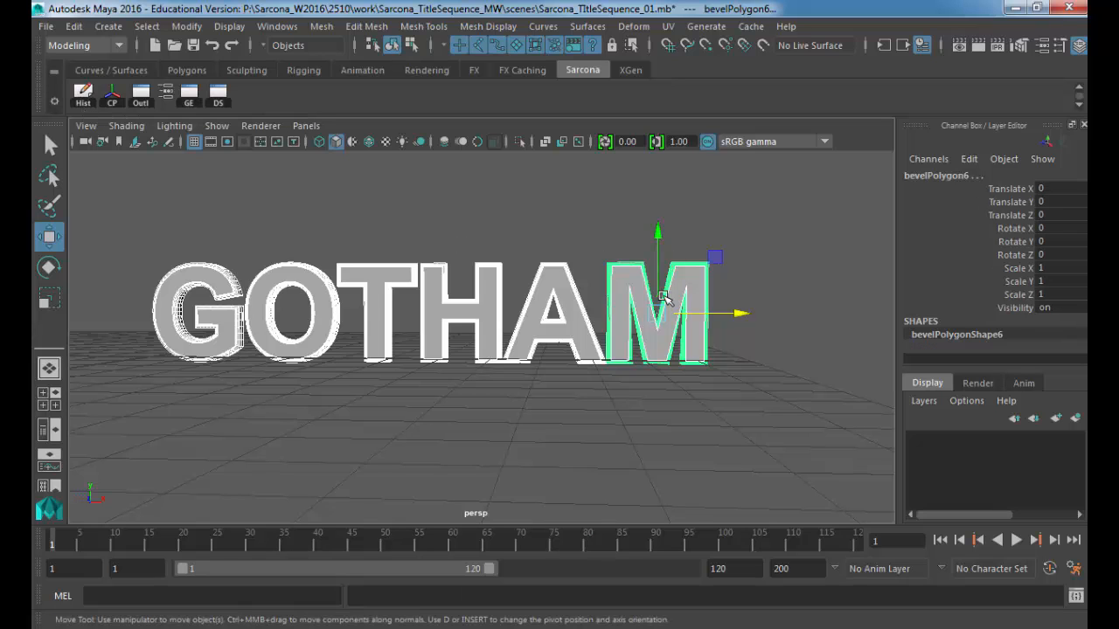
{"action": "left_click_drag", "start_coordinate": [658, 312], "coordinate": [744, 469]}
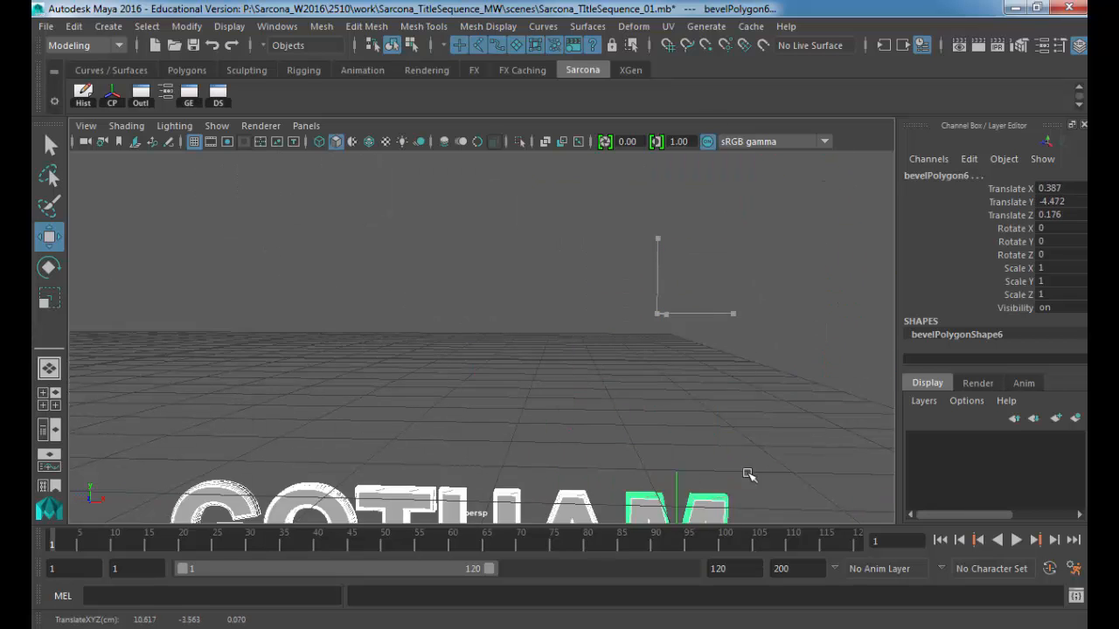
{"action": "key", "text": "ctrl+z"}
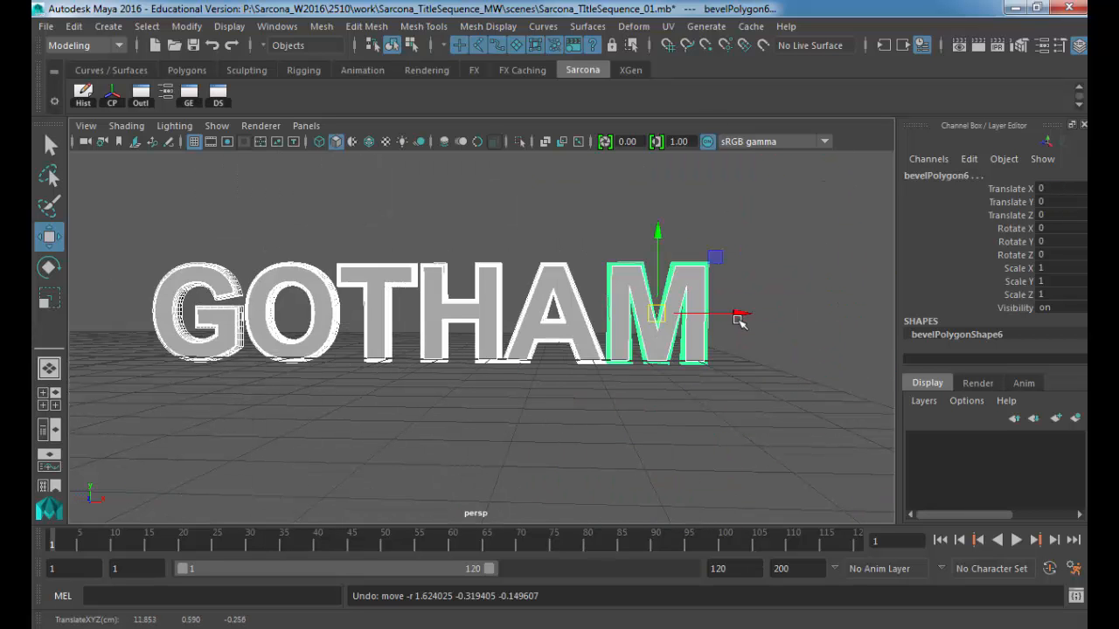
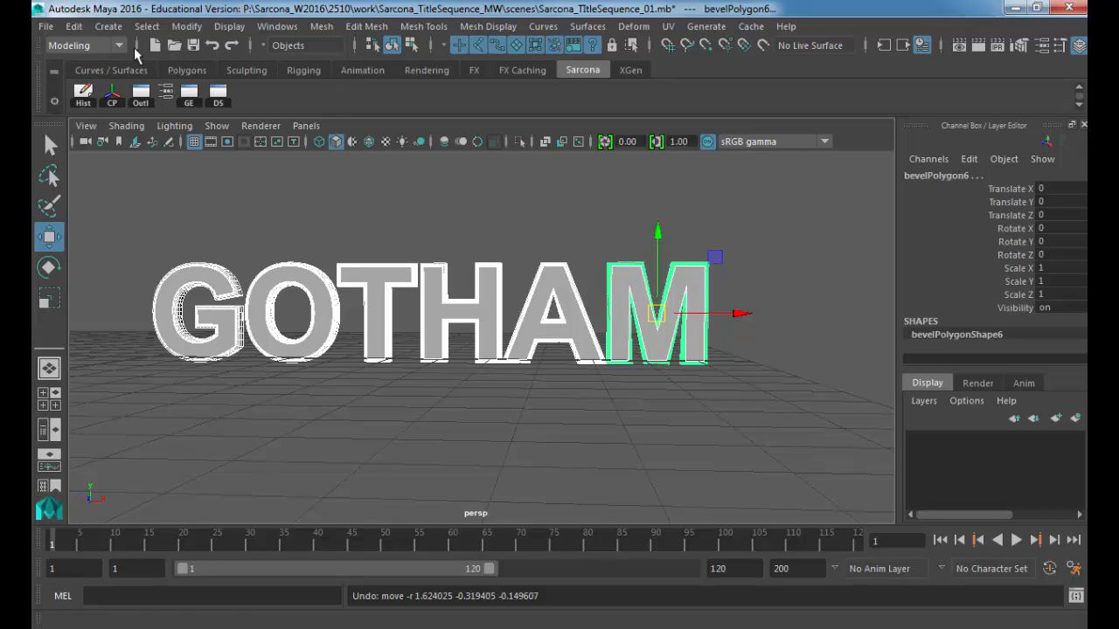
Step: Create GOTHAM as text curves and move the small set up and to the right
{"action": "left_click", "coordinate": [109, 27]}
{"action": "left_click", "coordinate": [299, 172]}
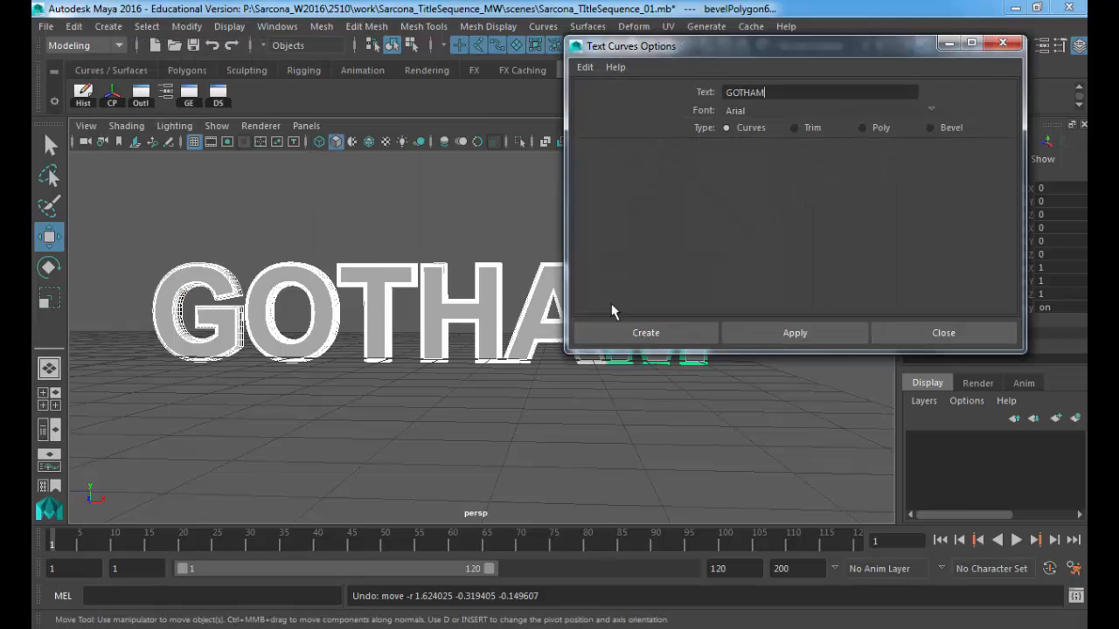
{"action": "left_click", "coordinate": [581, 328]}
{"action": "left_click_drag", "start_coordinate": [155, 356], "coordinate": [277, 198]}
Step: Inspect one text curve's shape, transform and text-creation history in the Attribute Editor
{"action": "key", "text": "ctrl+a"}
{"action": "left_click_drag", "start_coordinate": [444, 55], "coordinate": [618, 49]}
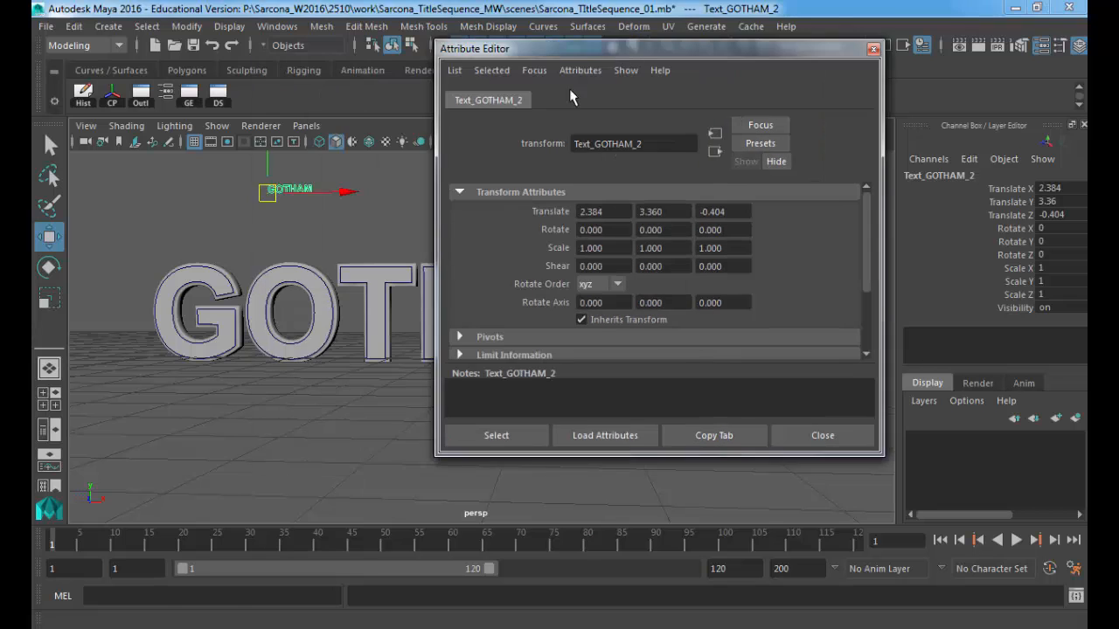
{"action": "left_click", "coordinate": [303, 191]}
{"action": "left_click", "coordinate": [537, 100]}
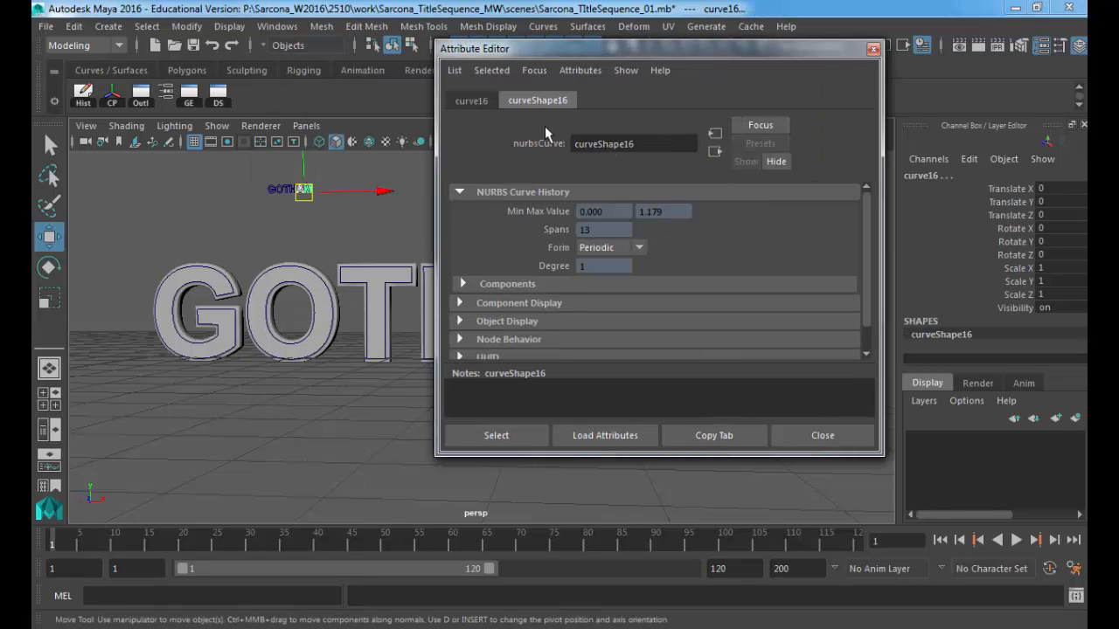
{"action": "scroll", "coordinate": [533, 230], "scroll_direction": "down", "scroll_amount": 1}
{"action": "scroll", "coordinate": [522, 249], "scroll_direction": "up", "scroll_amount": 1}
{"action": "left_click", "coordinate": [471, 100]}
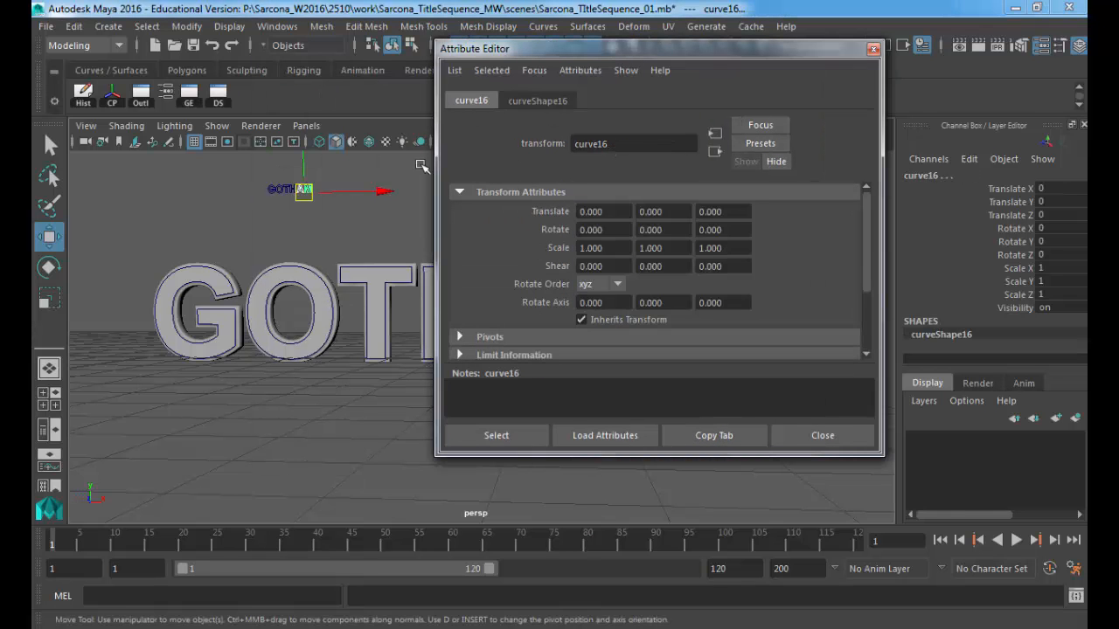
{"action": "key", "text": "Up"}
{"action": "left_click", "coordinate": [546, 99]}
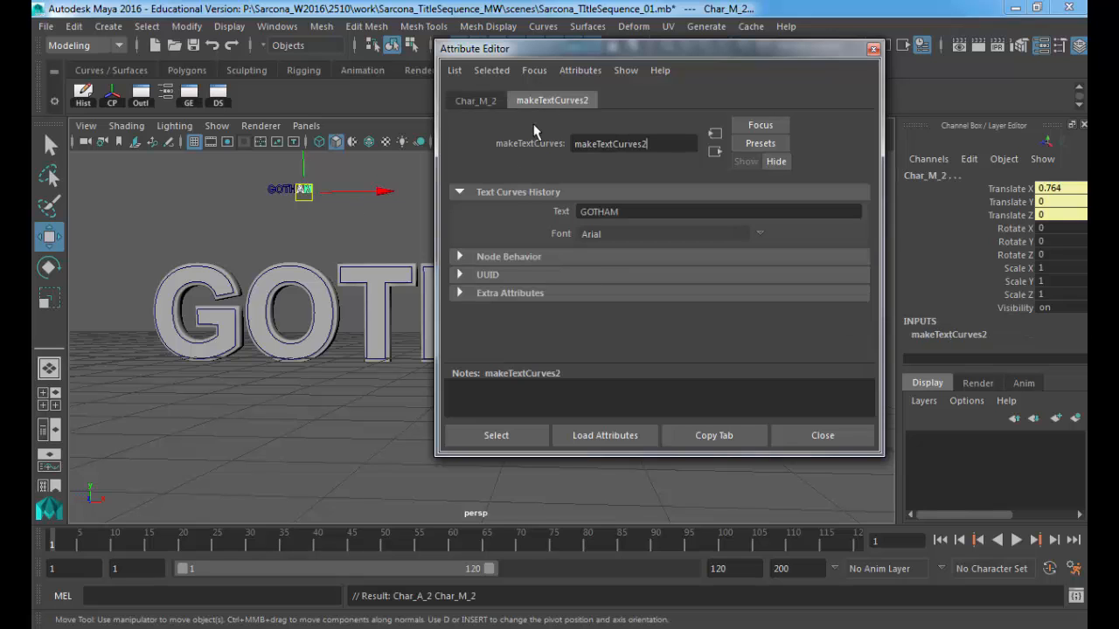
Step: Change the stored text to HELLO and frame the resulting curves in view
{"action": "left_click_drag", "start_coordinate": [625, 212], "coordinate": [523, 221]}
{"action": "type", "text": "HELLO"}
{"action": "key", "text": "Return"}
{"action": "key", "text": "f"}
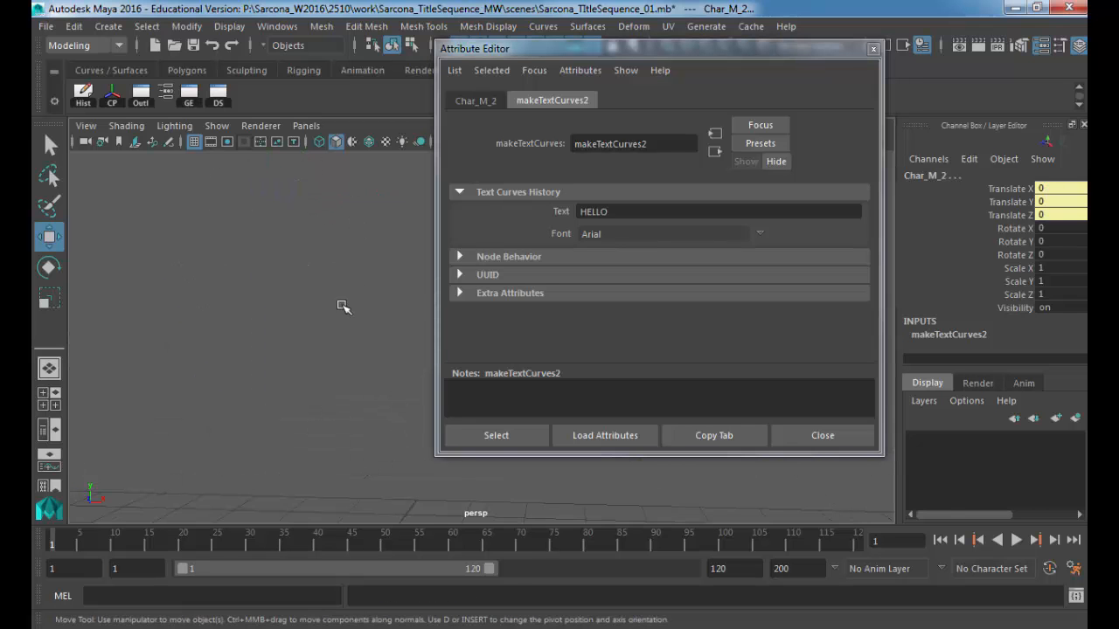
{"action": "right_click_drag", "start_coordinate": [343, 305], "coordinate": [262, 310], "text": "alt"}
{"action": "middle_click_drag", "start_coordinate": [339, 306], "coordinate": [147, 301], "text": "alt"}
{"action": "middle_click_drag", "start_coordinate": [214, 299], "coordinate": [172, 260], "text": "alt"}
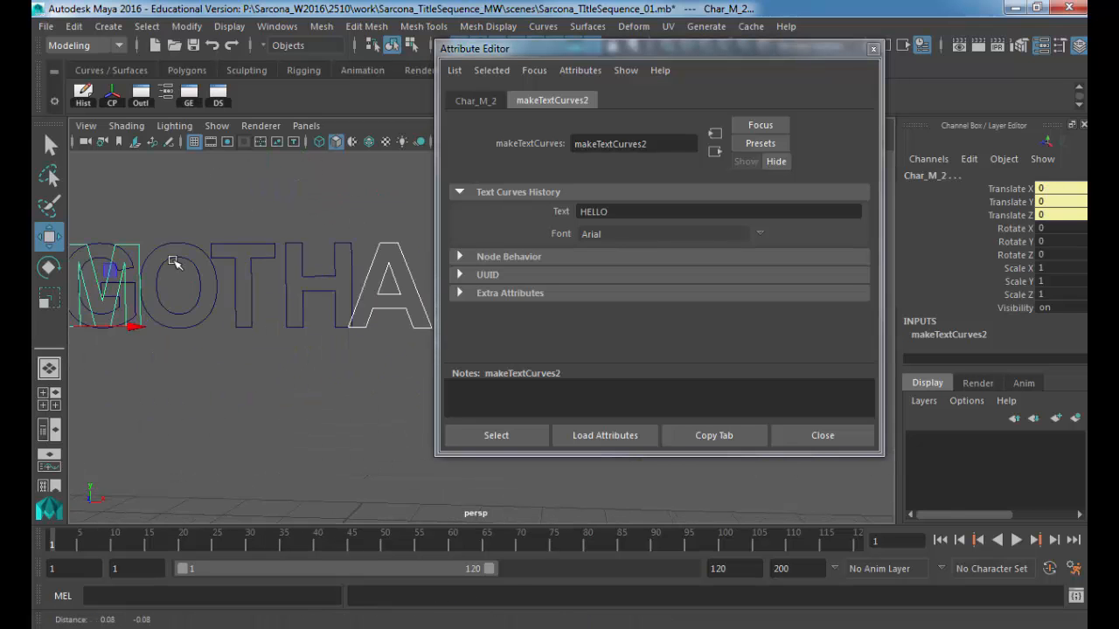
{"action": "right_click_drag", "start_coordinate": [229, 289], "coordinate": [195, 289], "text": "alt"}
{"action": "middle_click_drag", "start_coordinate": [226, 295], "coordinate": [202, 305], "text": "alt"}
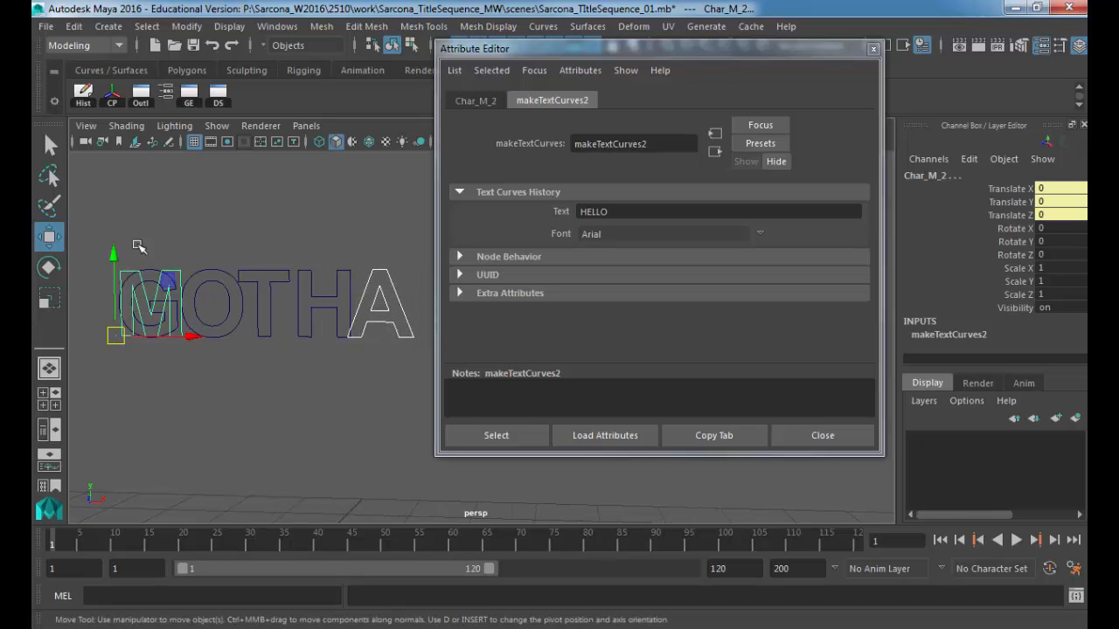
Step: Rewrite the stored text again, this time to Goodbye
{"action": "left_click", "coordinate": [114, 257]}
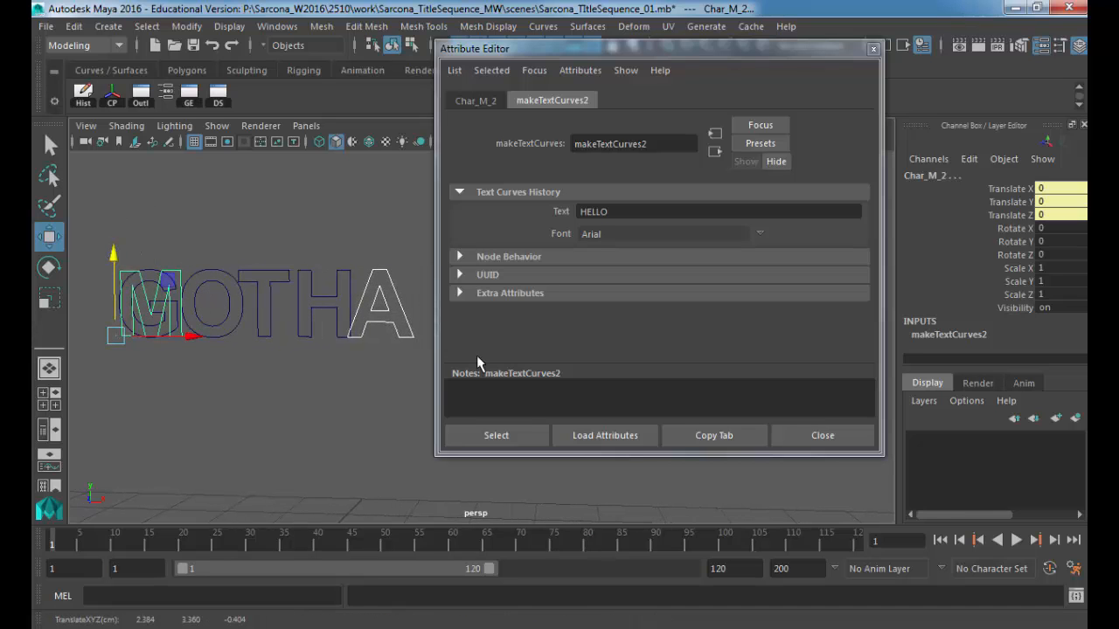
{"action": "double_click", "coordinate": [626, 212]}
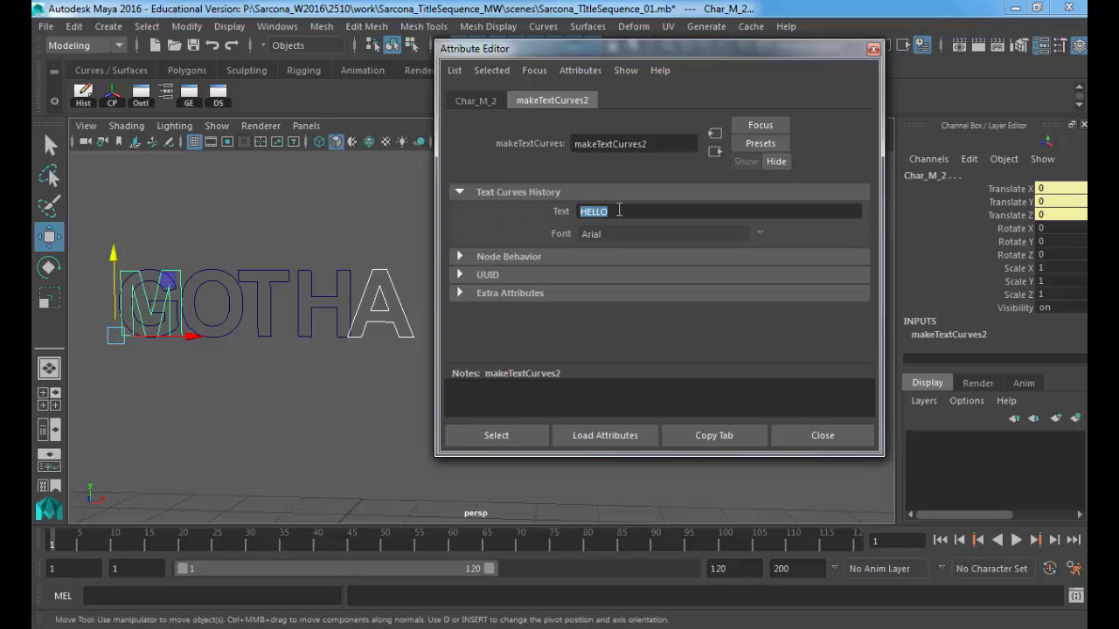
{"action": "type", "text": "Goodbye"}
{"action": "key", "text": "Return"}
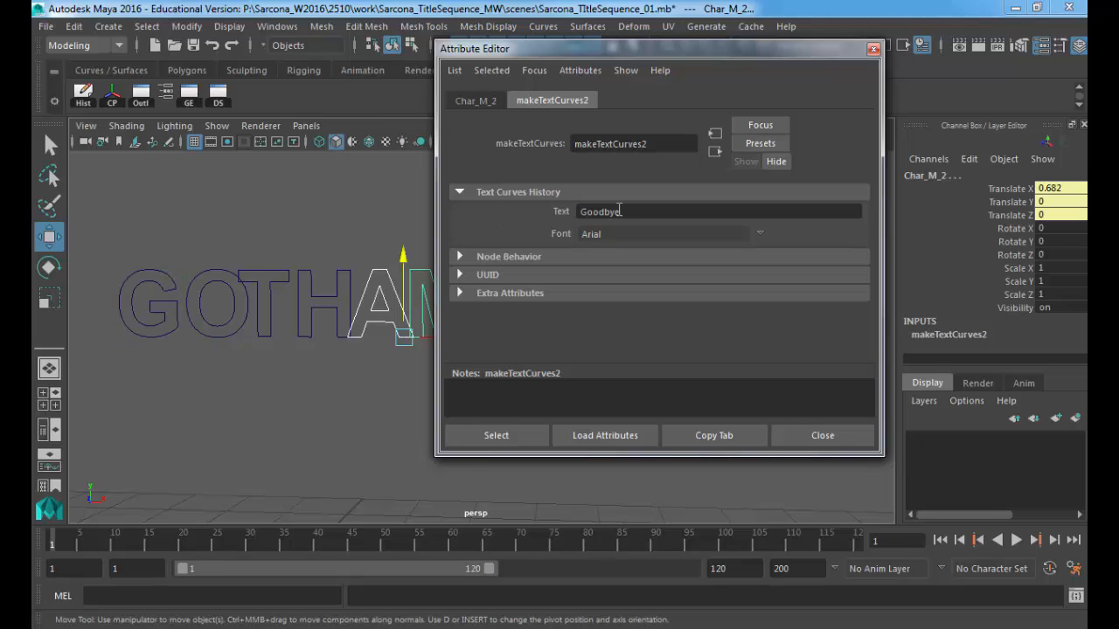
Step: Select the text curves up to the Text_GOTHAM_2 group, then clear the selection
{"action": "left_click_drag", "start_coordinate": [262, 323], "coordinate": [287, 333], "text": "alt"}
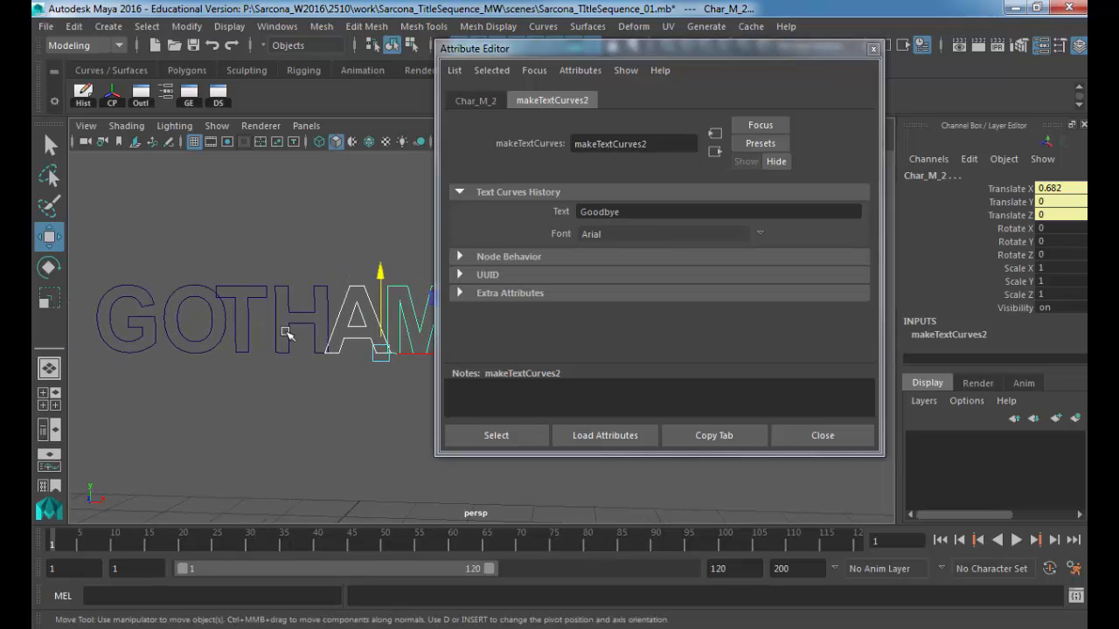
{"action": "left_click_drag", "start_coordinate": [128, 411], "coordinate": [440, 191]}
{"action": "key", "text": "Up"}
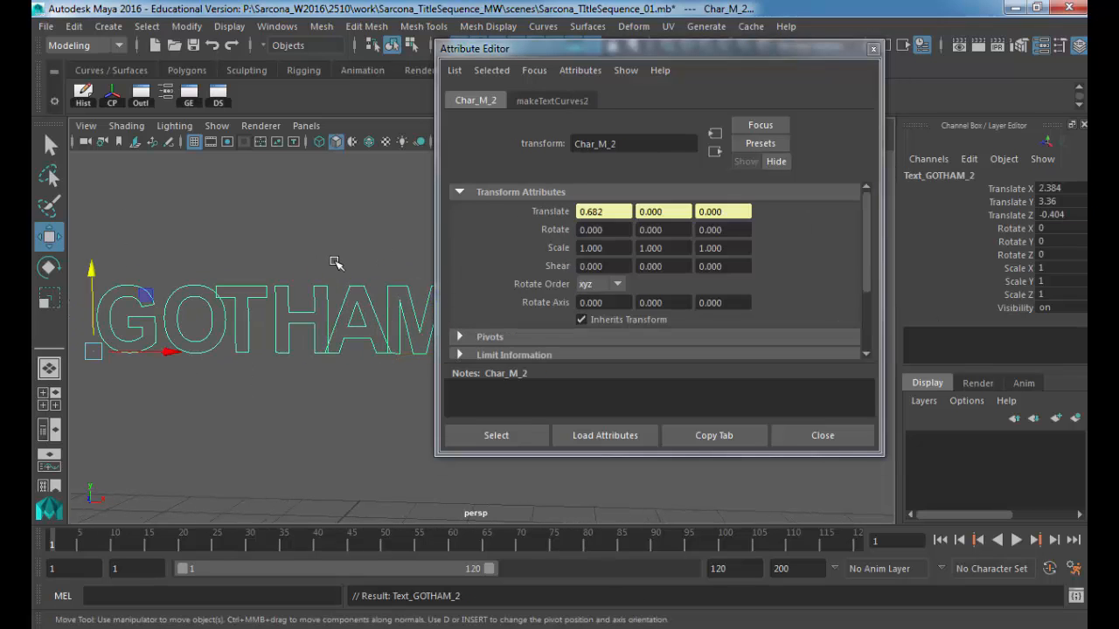
{"action": "key", "text": "Up"}
{"action": "left_click", "coordinate": [338, 262]}
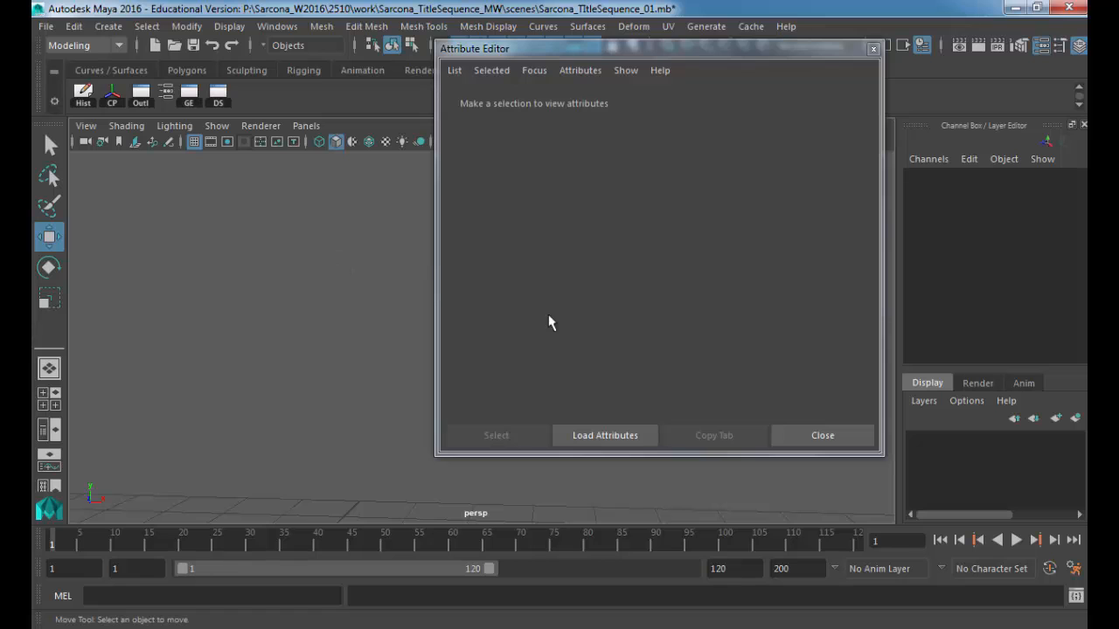
Step: Close the Attribute Editor and centre the bevelled GOTHAM letters in the perspective view
{"action": "left_click", "coordinate": [819, 435]}
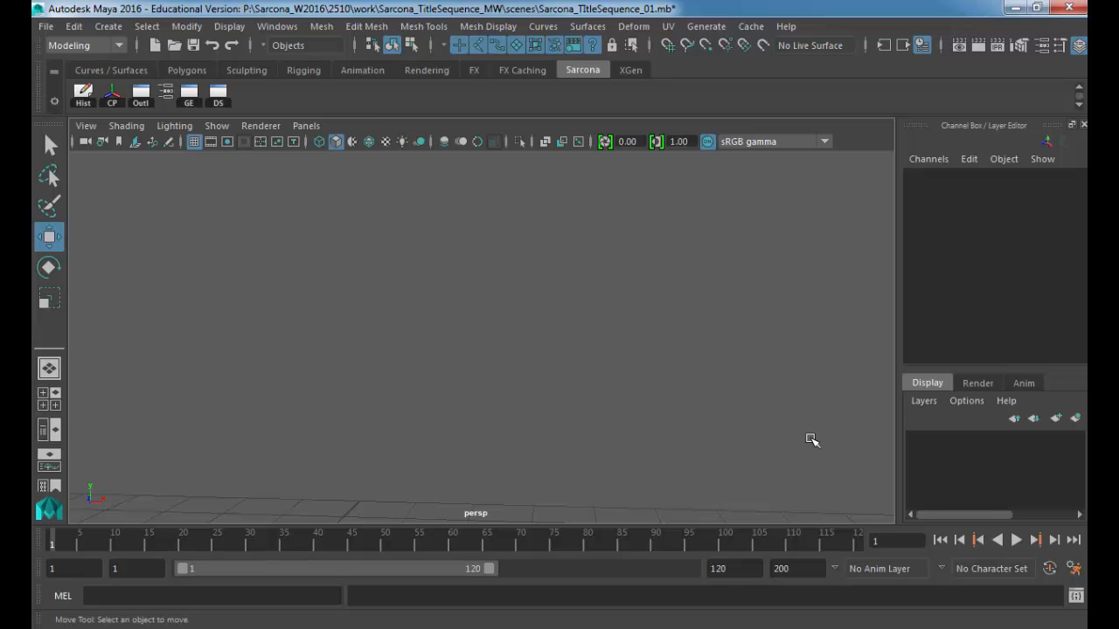
{"action": "middle_click_drag", "start_coordinate": [629, 368], "coordinate": [347, 270], "text": "alt"}
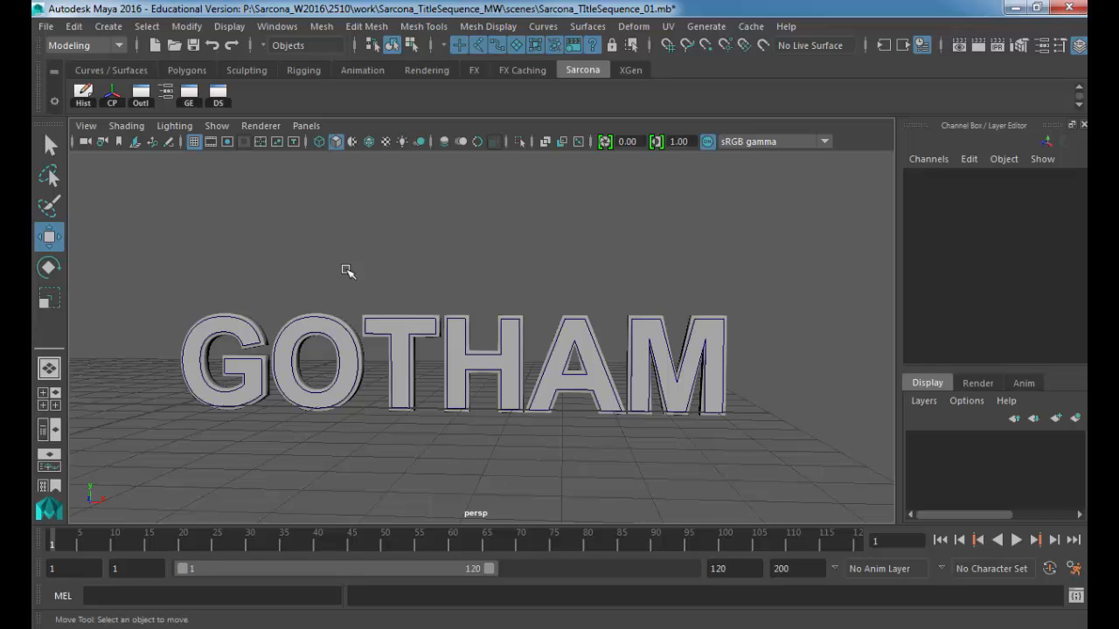
{"action": "middle_click_drag", "start_coordinate": [364, 274], "coordinate": [509, 330], "text": "alt"}
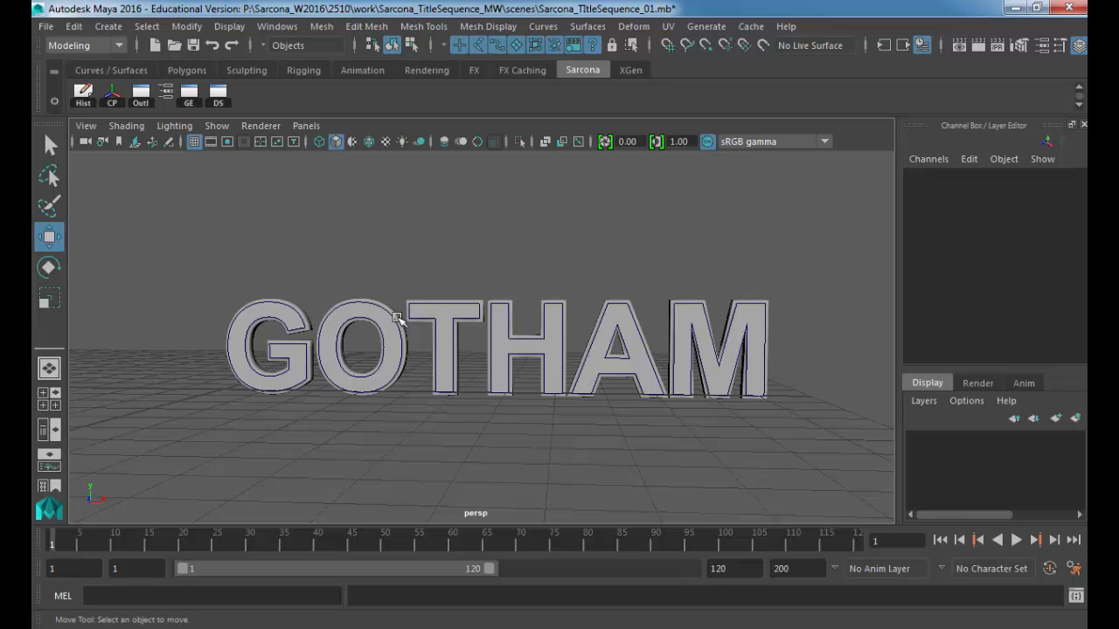
Step: Select the letters G, O, T, H, A and M one by one to confirm each is separate
{"action": "left_click", "coordinate": [278, 312]}
{"action": "scroll", "coordinate": [687, 350], "scroll_direction": "up", "scroll_amount": 5}
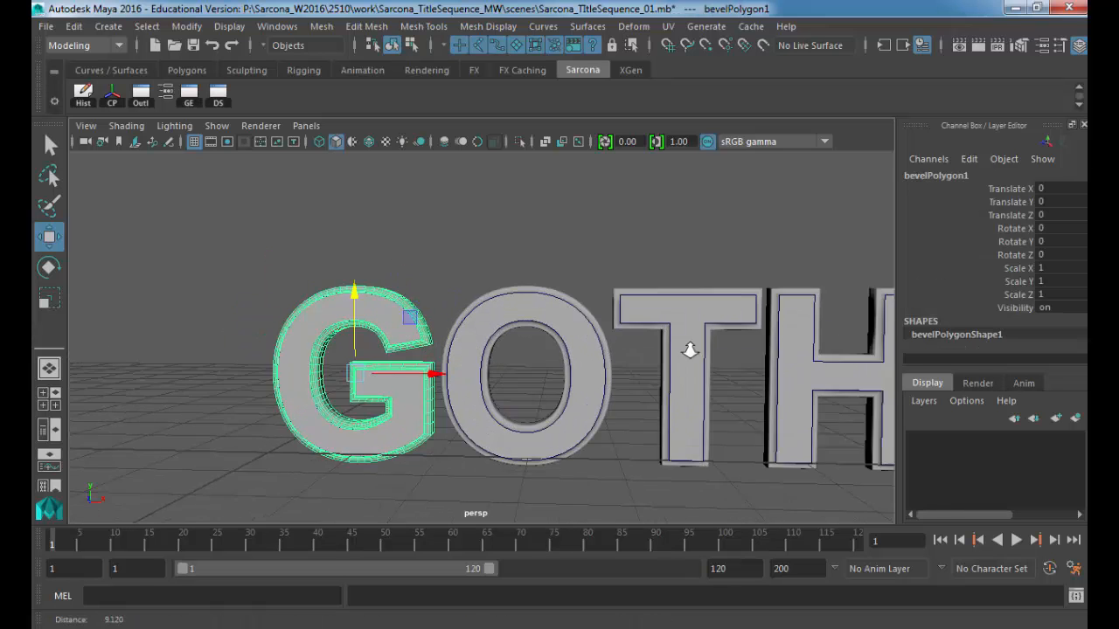
{"action": "left_click", "coordinate": [522, 307], "text": "shift"}
{"action": "left_click", "coordinate": [690, 310]}
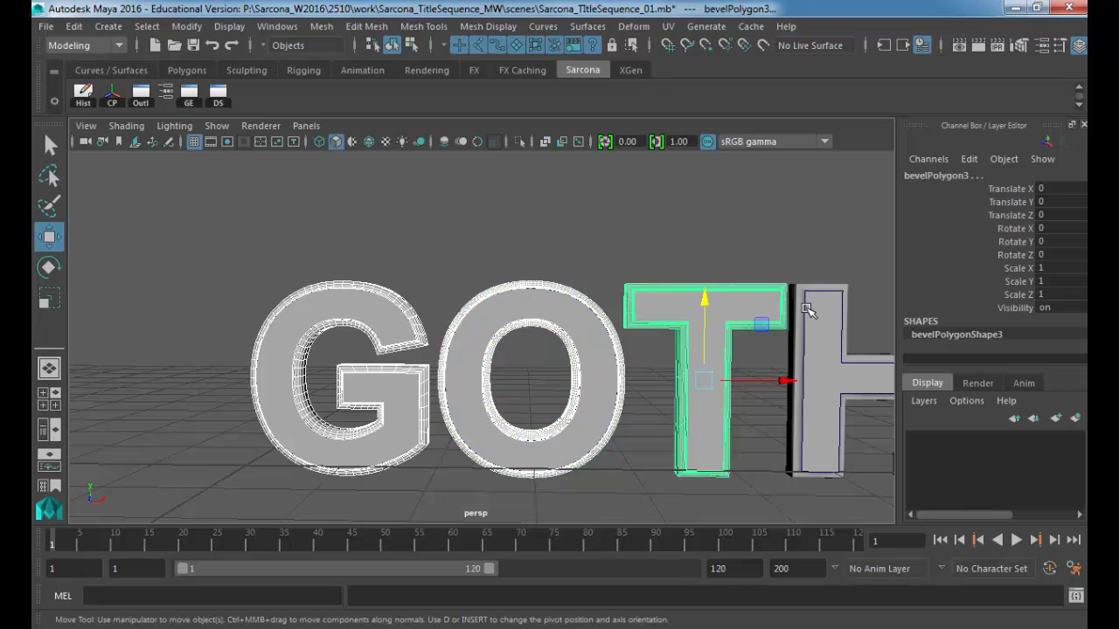
{"action": "left_click", "coordinate": [817, 313]}
{"action": "middle_click_drag", "start_coordinate": [821, 314], "coordinate": [448, 350], "text": "alt"}
{"action": "left_click", "coordinate": [470, 314]}
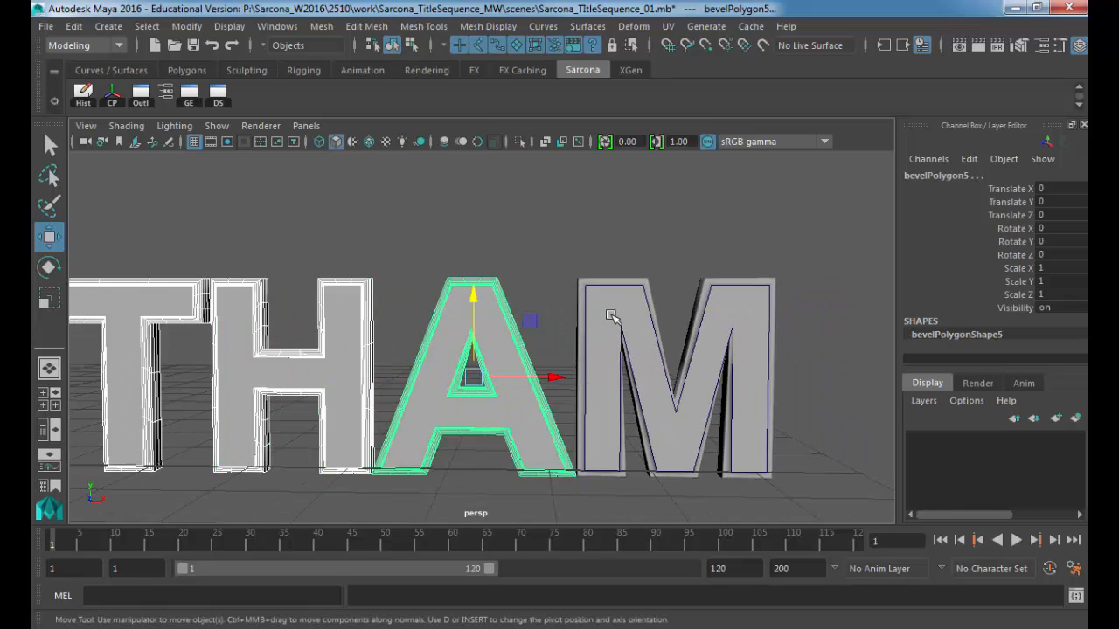
{"action": "left_click", "coordinate": [607, 314]}
{"action": "scroll", "coordinate": [607, 315], "scroll_direction": "down", "scroll_amount": 5}
{"action": "scroll", "coordinate": [530, 340], "scroll_direction": "up", "scroll_amount": 2}
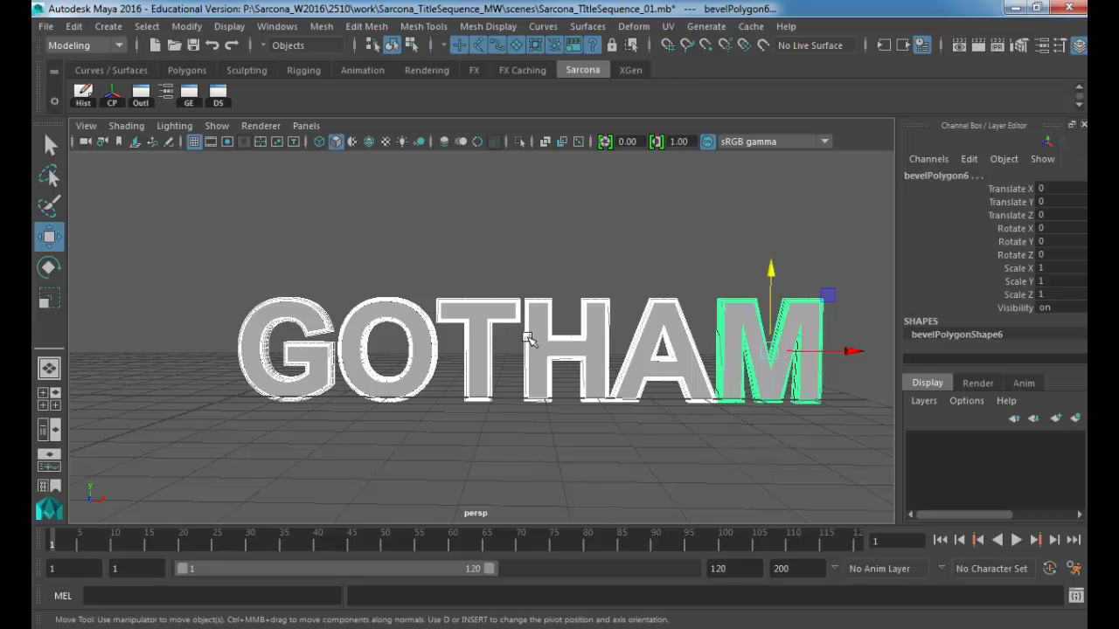
Step: With M selected, bring up Assign New Material from the hotbox's Lighting/Shading menu
{"action": "key", "text": "space"}
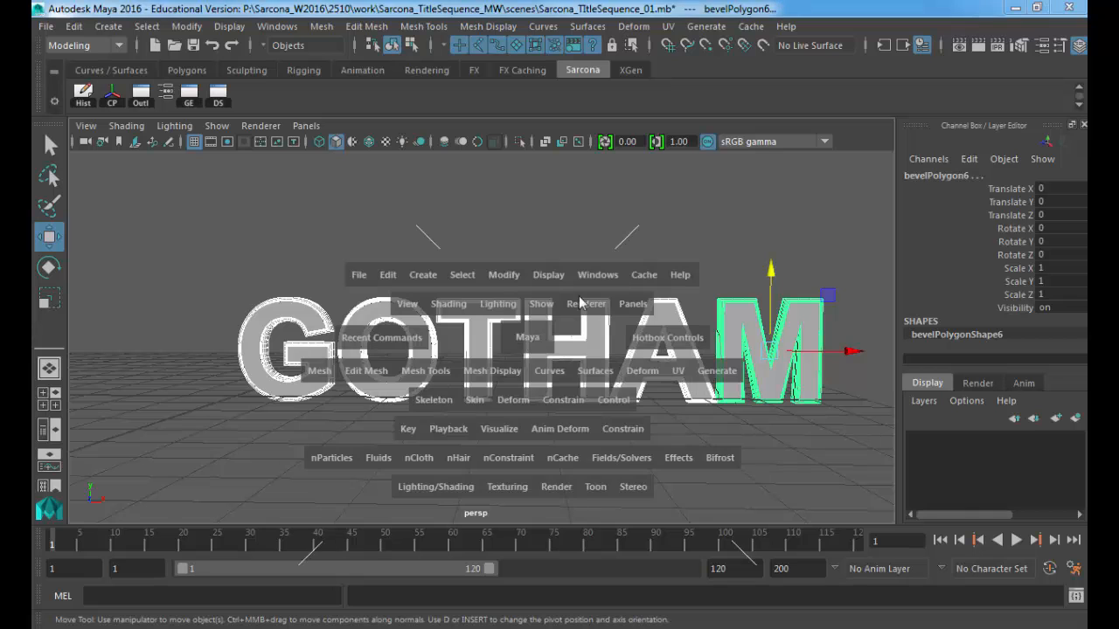
{"action": "left_click", "coordinate": [427, 484]}
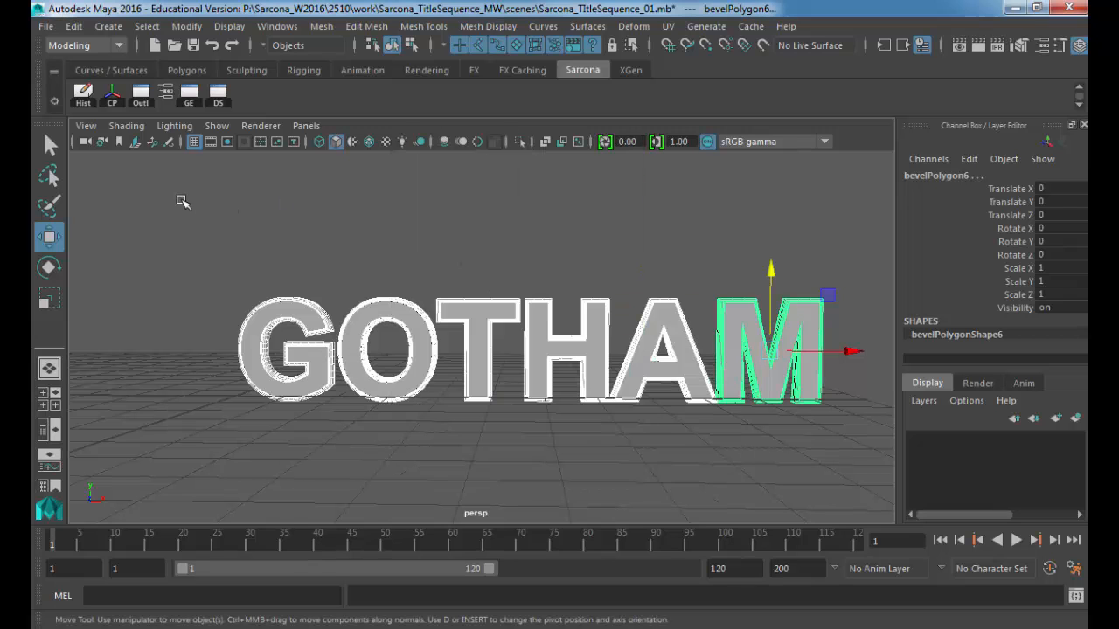
{"action": "right_click", "coordinate": [476, 218]}
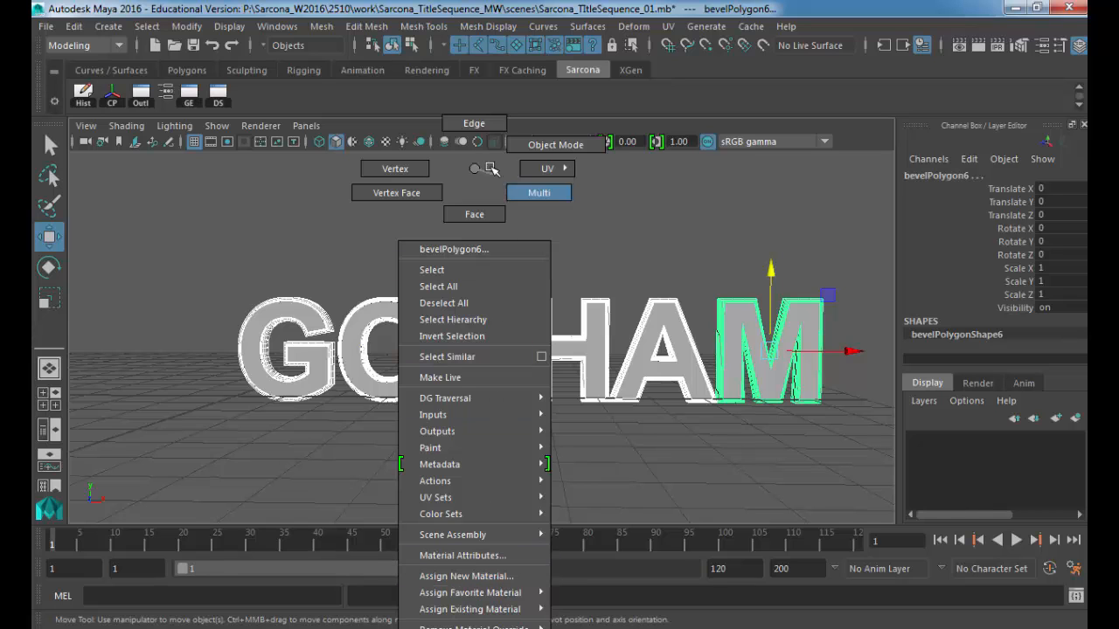
{"action": "right_click_drag", "start_coordinate": [473, 171], "coordinate": [475, 173]}
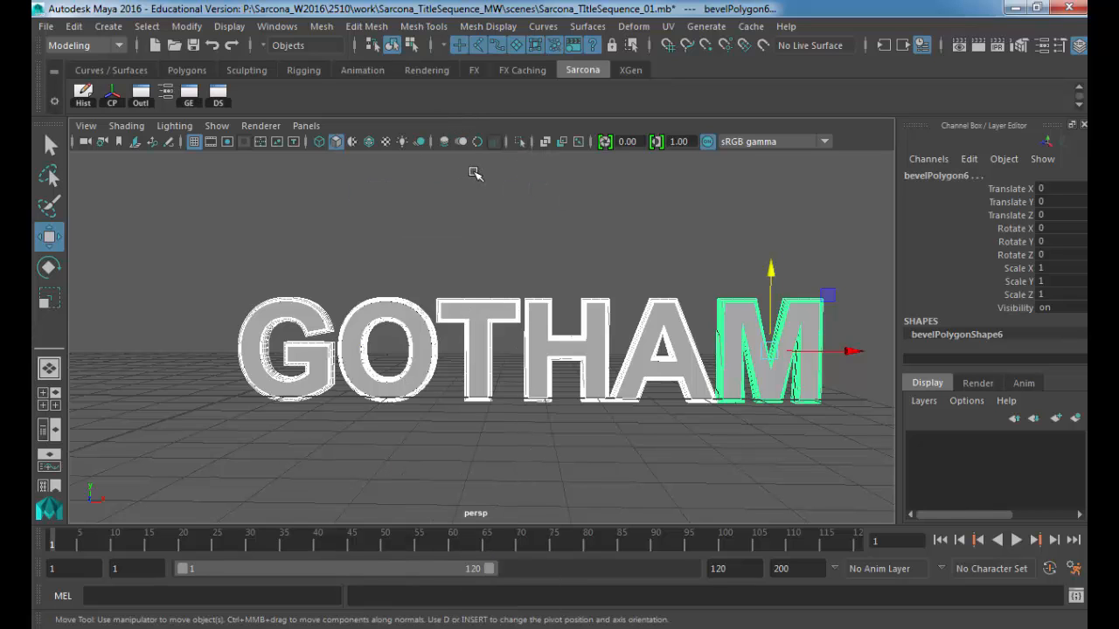
{"action": "key", "text": "space"}
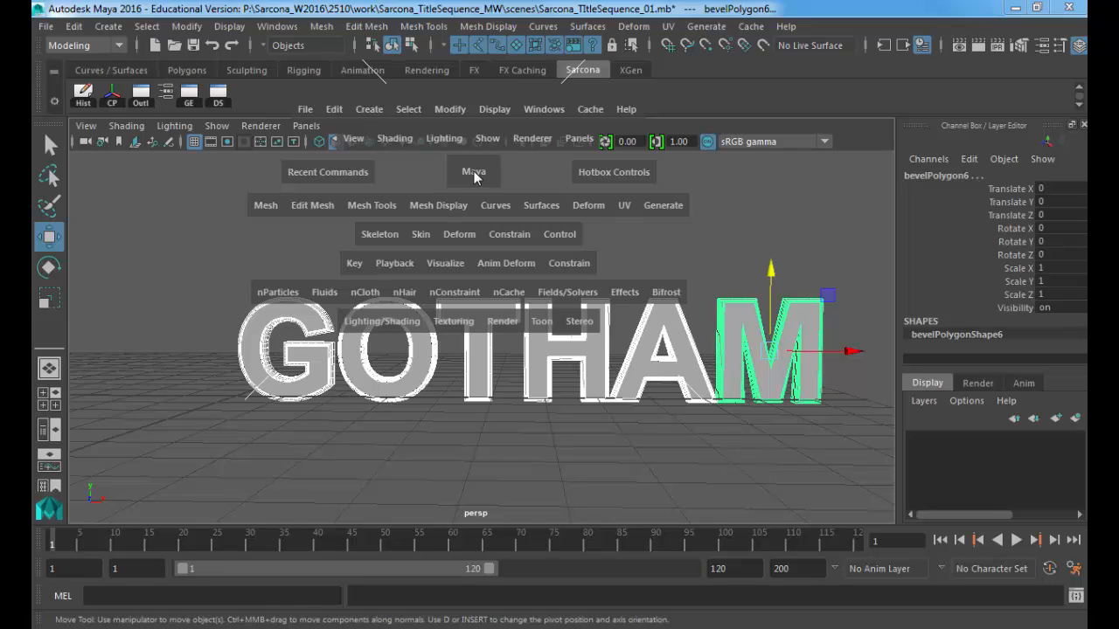
{"action": "left_click", "coordinate": [378, 322]}
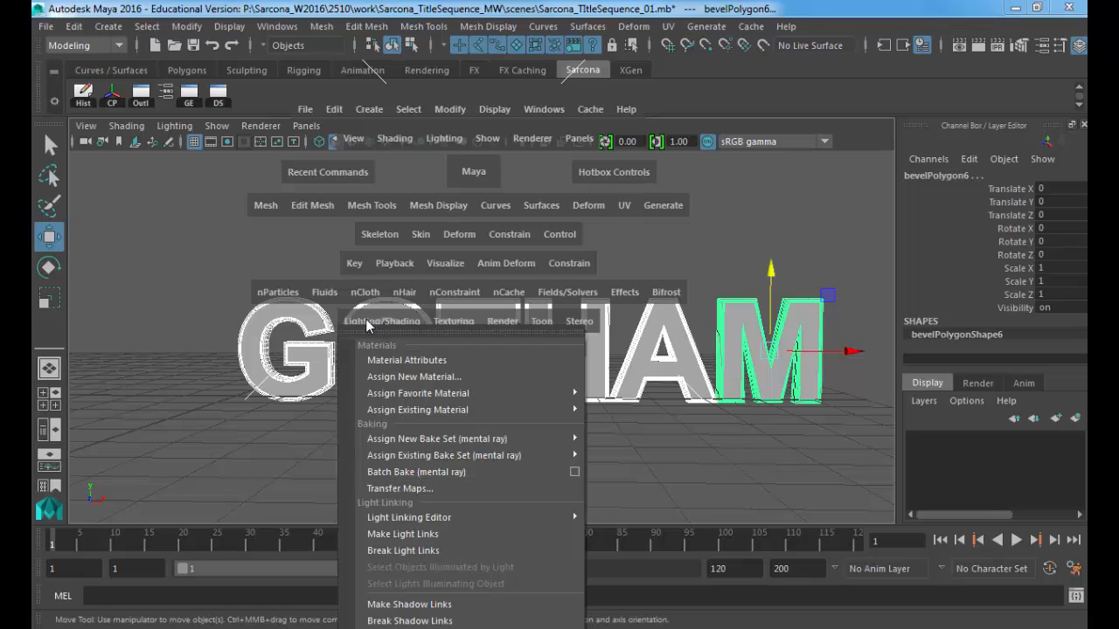
{"action": "left_click", "coordinate": [430, 378]}
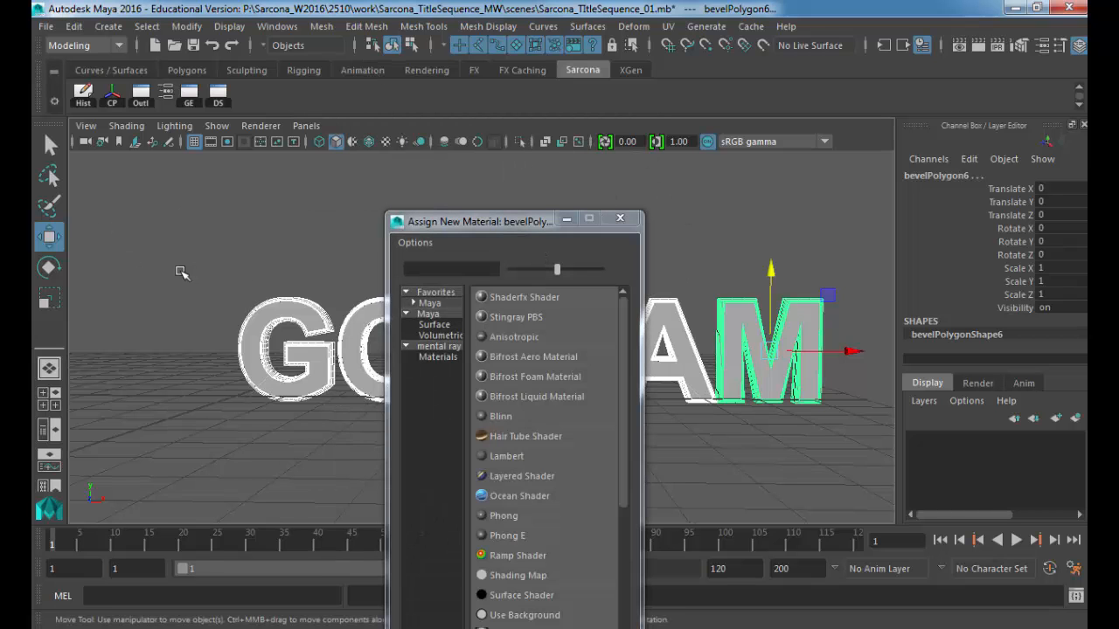
Step: Assign a new mental ray mila_material to the M and rename it metalPlate_MILA
{"action": "left_click", "coordinate": [434, 345]}
{"action": "left_click_drag", "start_coordinate": [512, 223], "coordinate": [408, 33]}
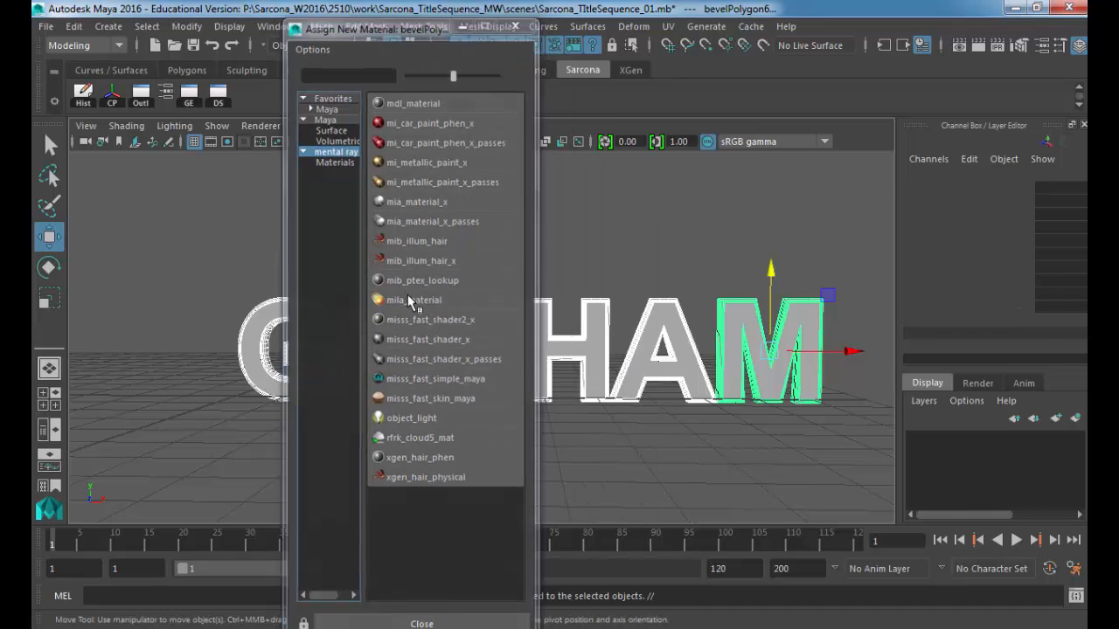
{"action": "left_click", "coordinate": [408, 299]}
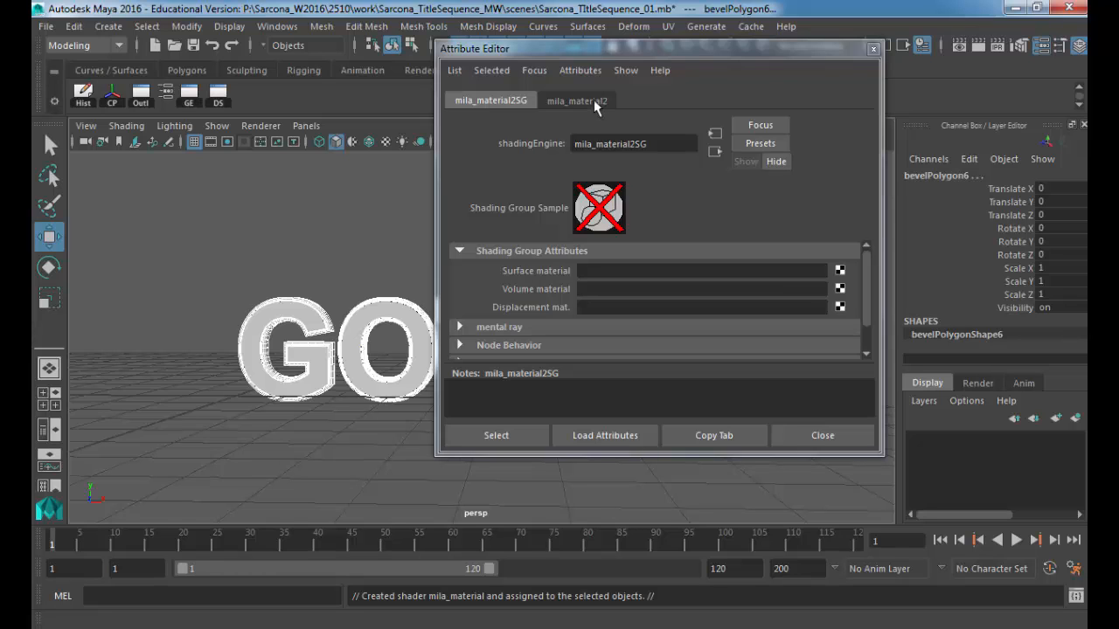
{"action": "left_click", "coordinate": [594, 100]}
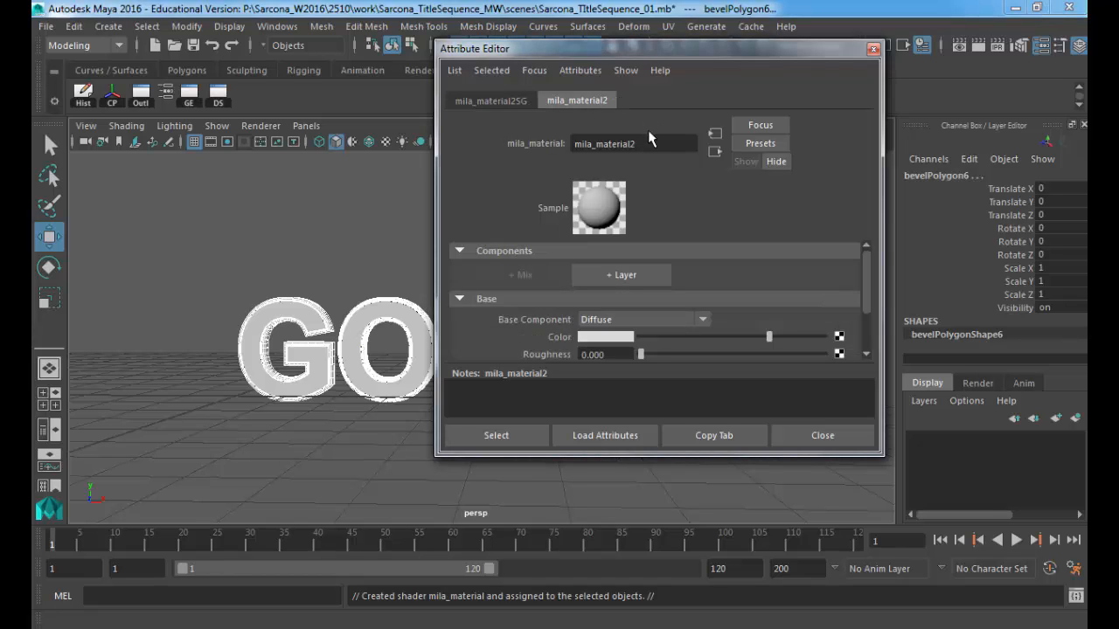
{"action": "left_click_drag", "start_coordinate": [652, 143], "coordinate": [505, 142]}
{"action": "type", "text": "metalPlate_MILA"}
{"action": "key", "text": "Return"}
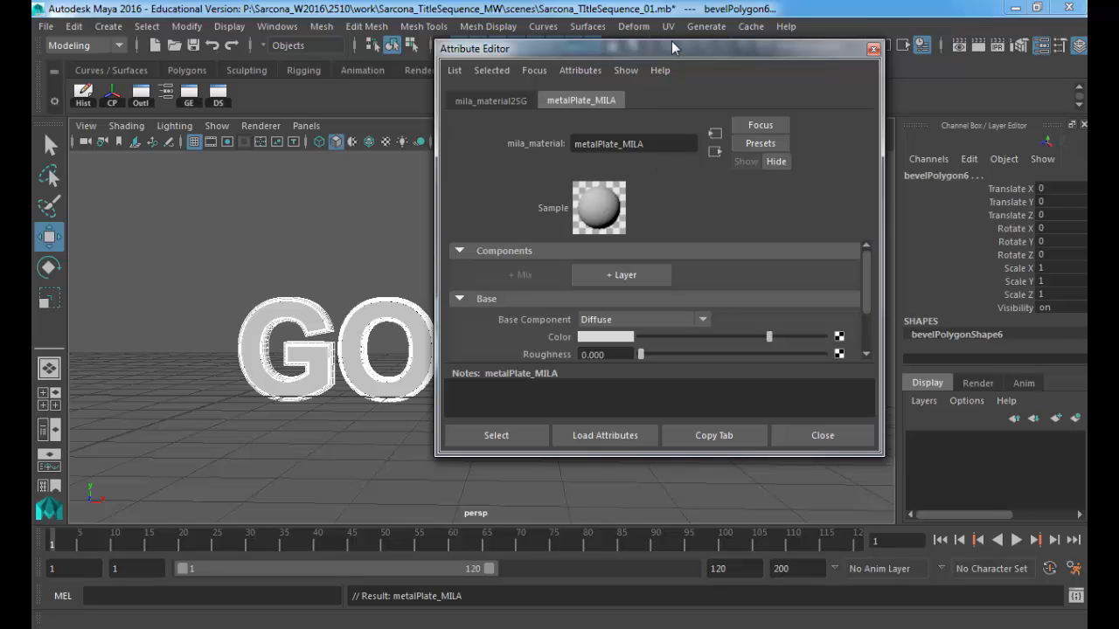
Step: Make the material's attribute panel taller and narrower to show more settings
{"action": "left_click_drag", "start_coordinate": [672, 42], "coordinate": [671, 2]}
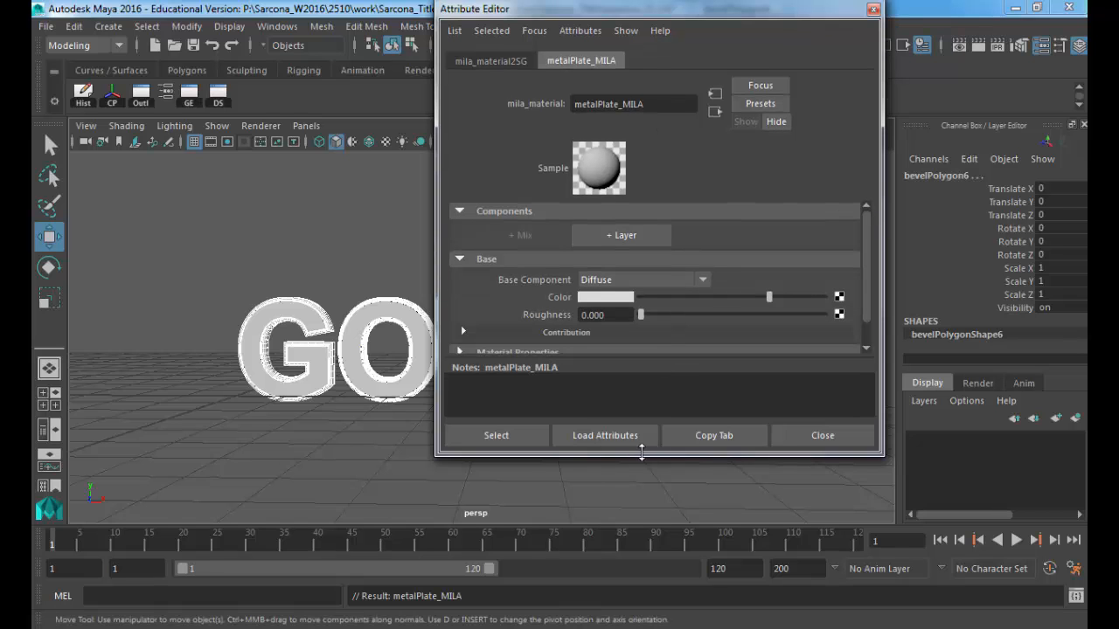
{"action": "left_click_drag", "start_coordinate": [641, 456], "coordinate": [641, 533]}
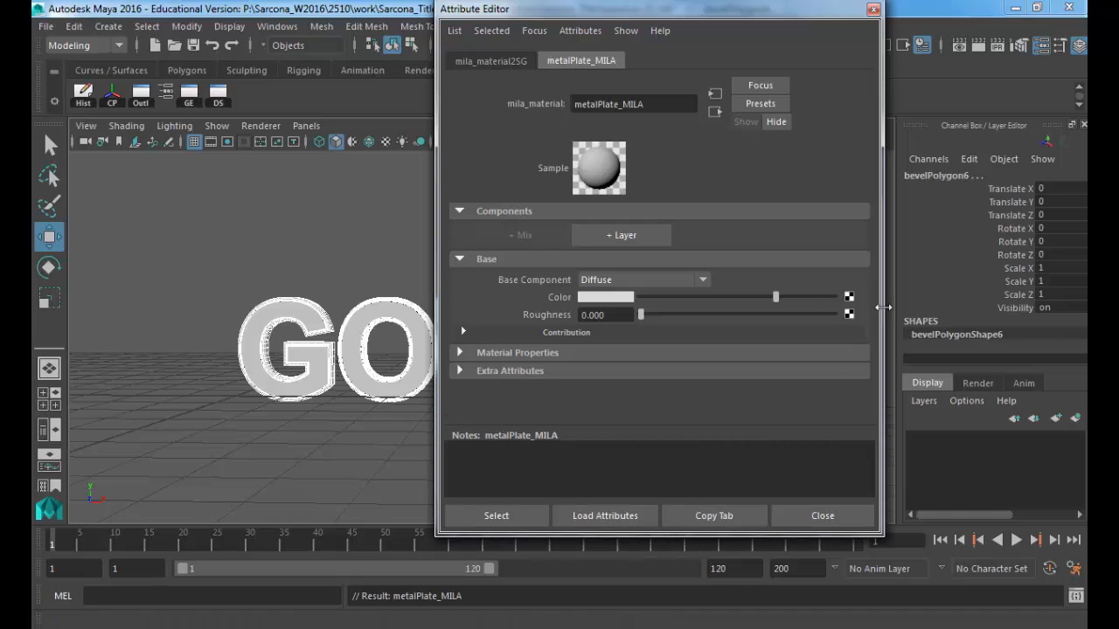
{"action": "left_click_drag", "start_coordinate": [881, 307], "coordinate": [828, 296]}
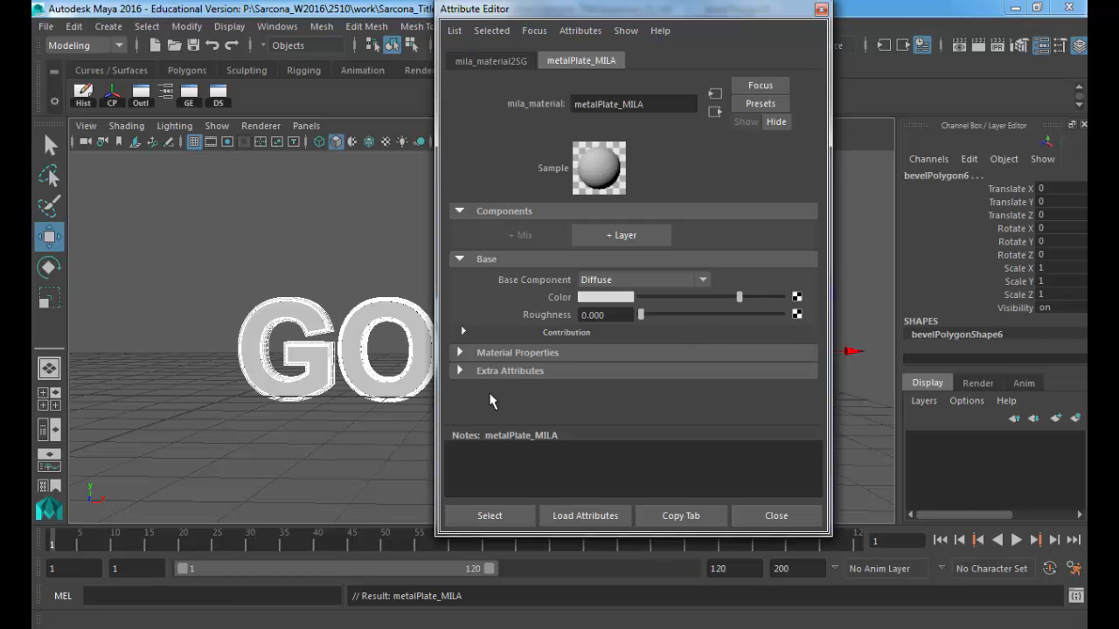
{"action": "mouse_move", "coordinate": [227, 626]}
{"action": "left_click", "coordinate": [318, 564]}
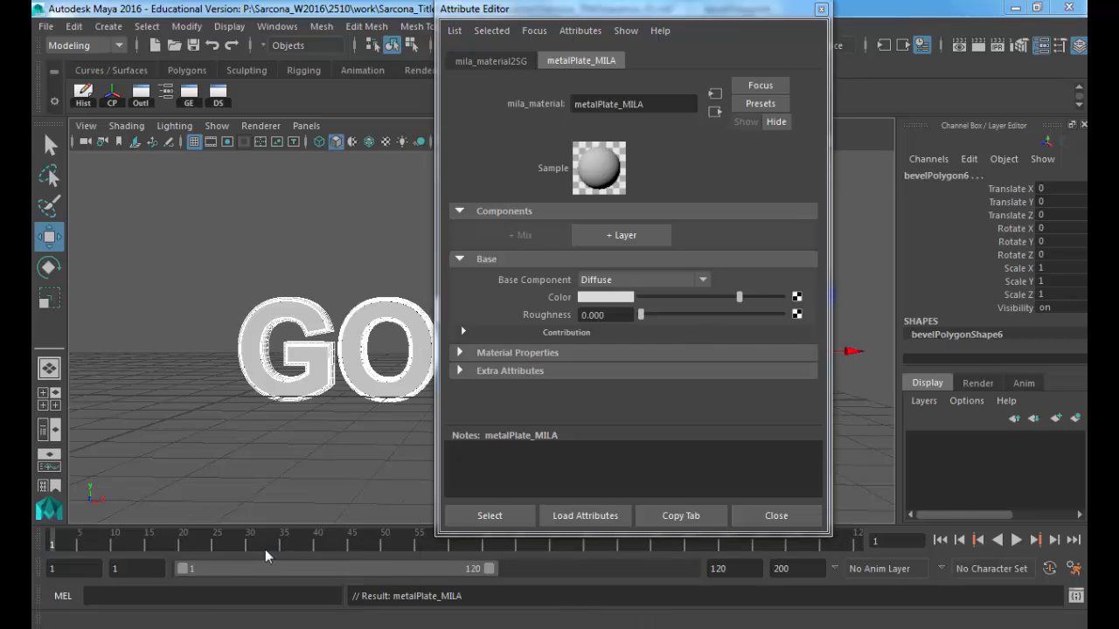
Step: Go to textures.com and log in with the account e-mail and password, without staying logged in
{"action": "left_click", "coordinate": [196, 33]}
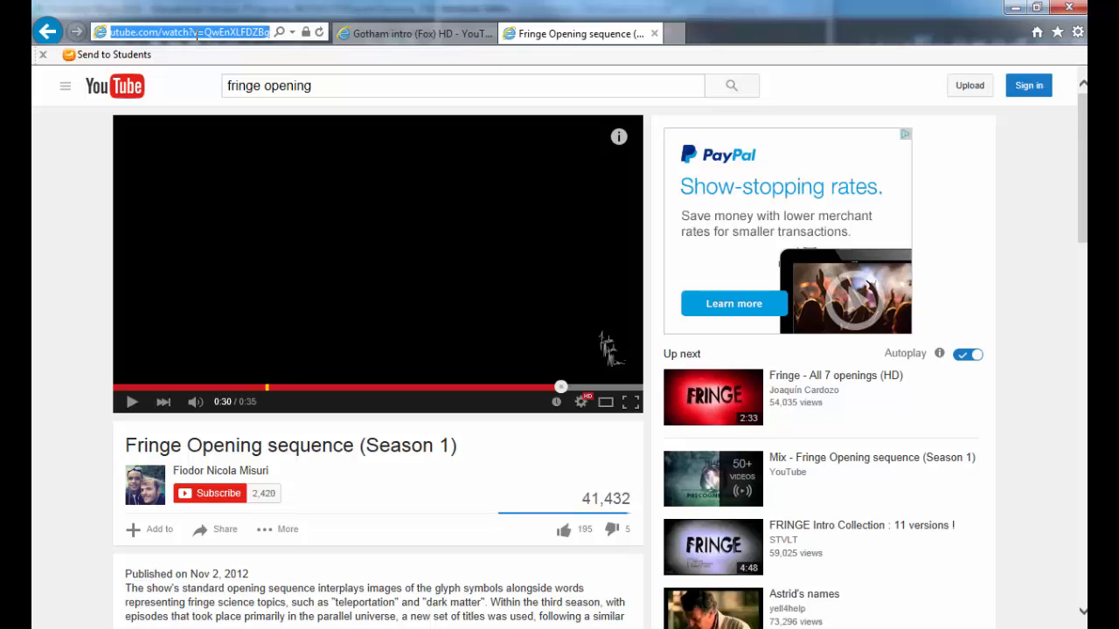
{"action": "type", "text": "textures.com"}
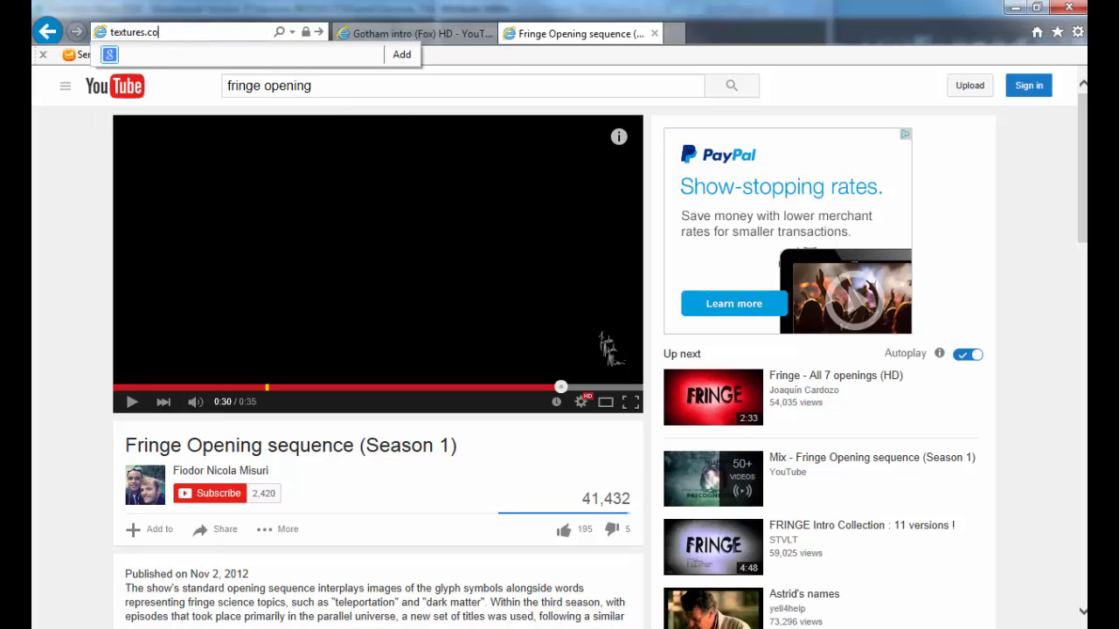
{"action": "key", "text": "Return"}
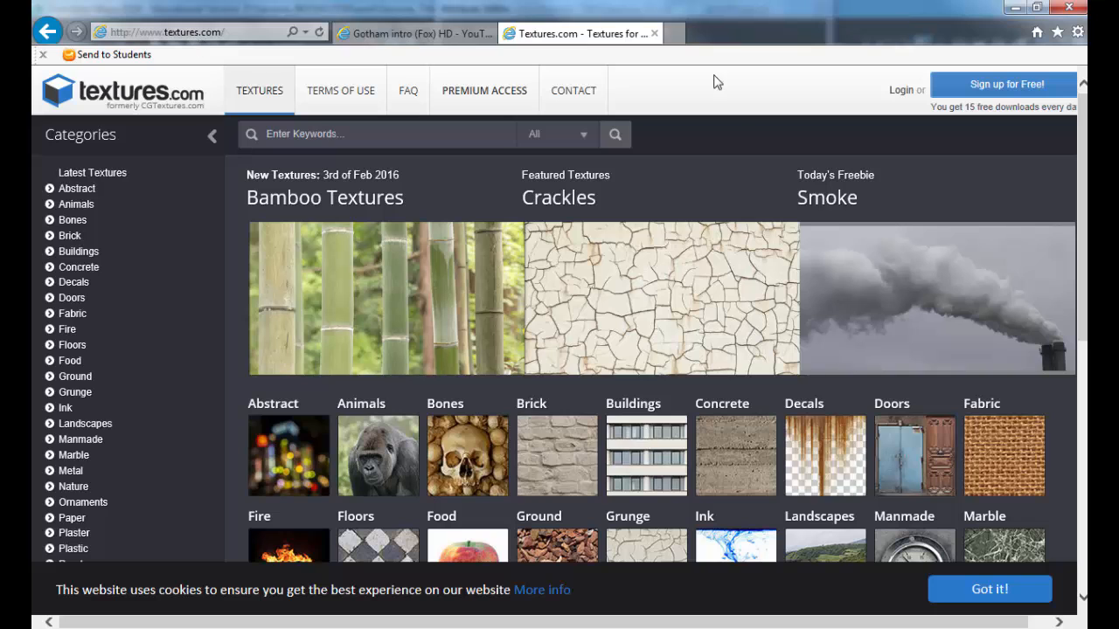
{"action": "left_click", "coordinate": [900, 90]}
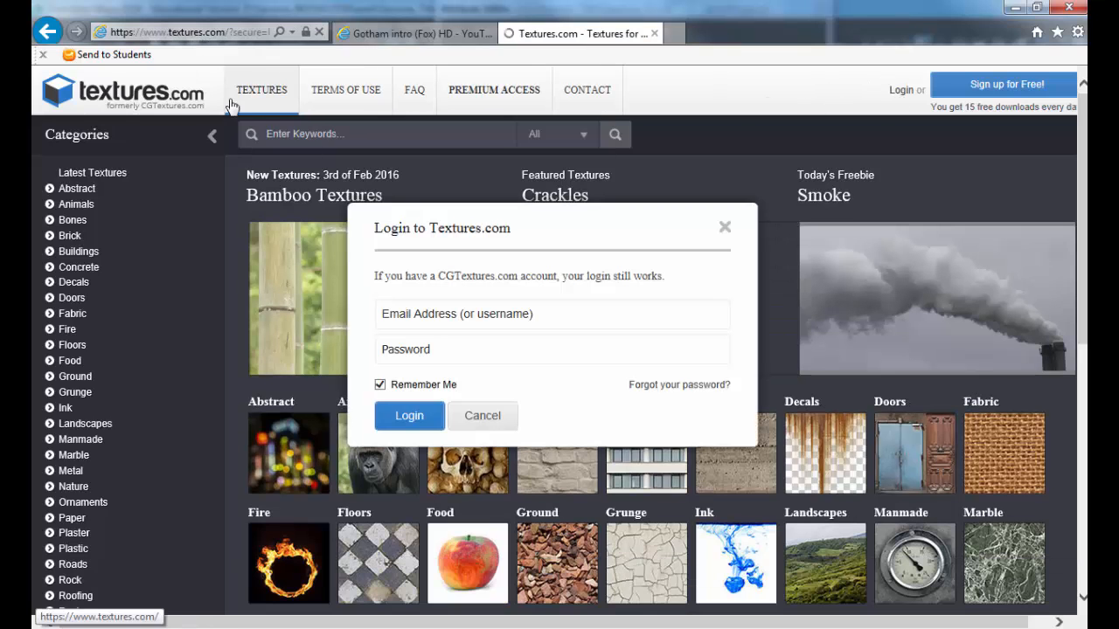
{"action": "left_click", "coordinate": [437, 316]}
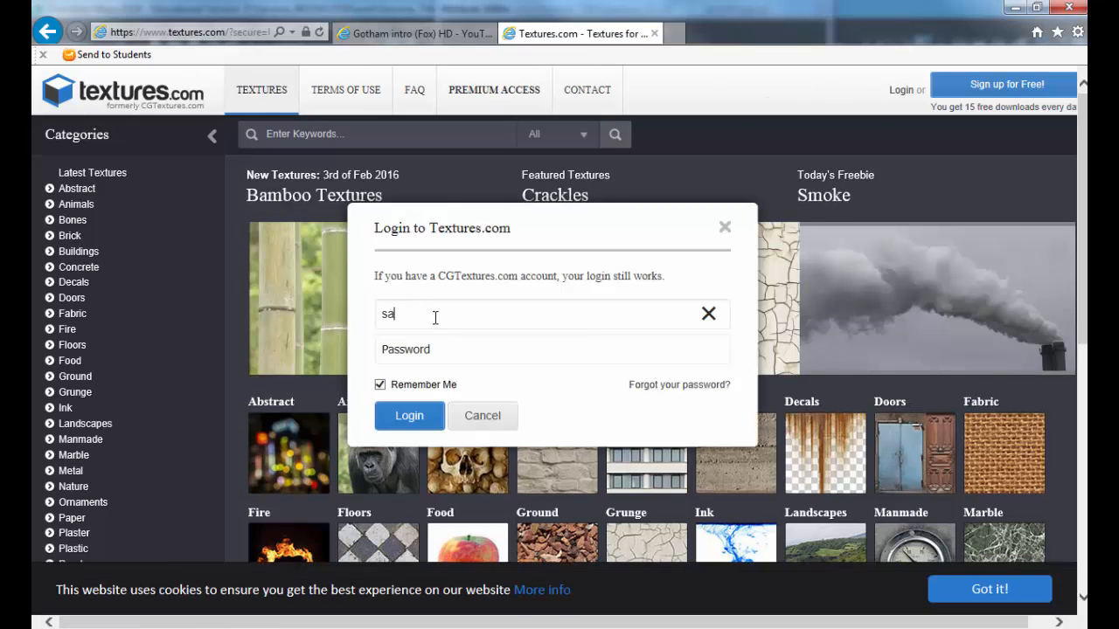
{"action": "key", "text": "Tab"}
{"action": "type", "text": "••••••"}
{"action": "key", "text": "Tab"}
{"action": "key", "text": "space"}
{"action": "key", "text": "Return"}
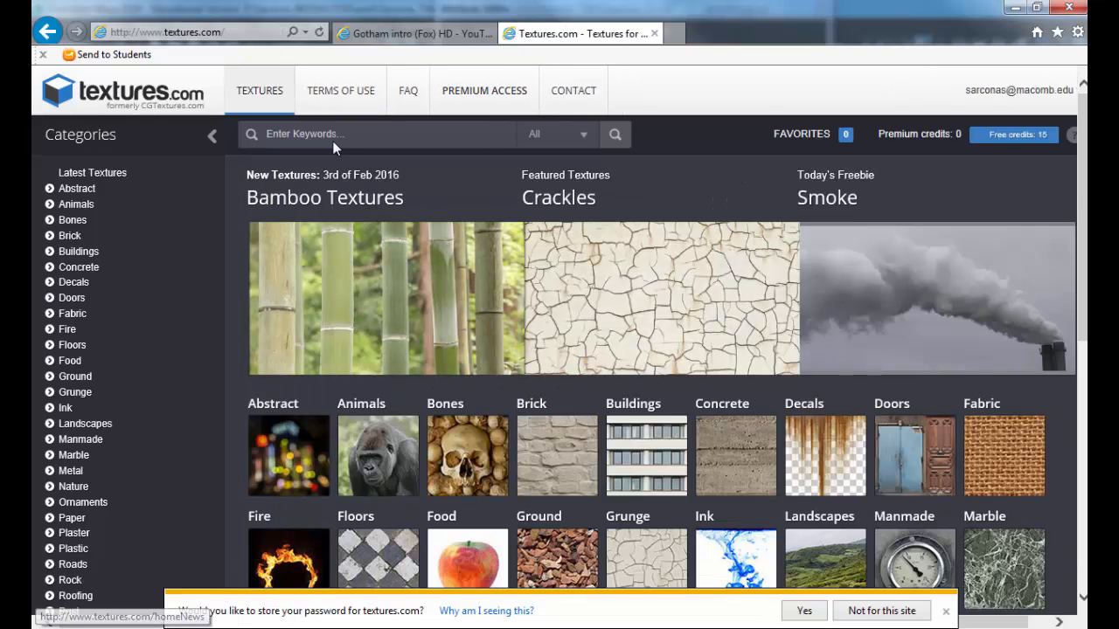
Step: Search textures.com for metal and browse the results
{"action": "left_click", "coordinate": [336, 138]}
{"action": "type", "text": "metal"}
{"action": "key", "text": "Return"}
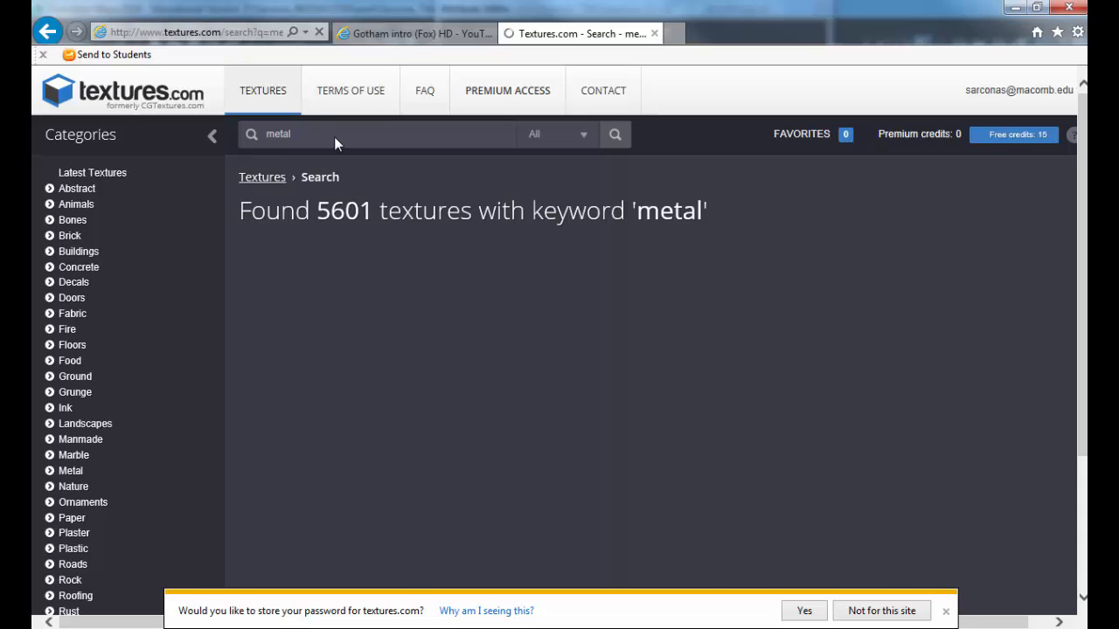
{"action": "scroll", "coordinate": [439, 390], "scroll_direction": "down", "scroll_amount": 2}
{"action": "scroll", "coordinate": [440, 390], "scroll_direction": "down", "scroll_amount": 4}
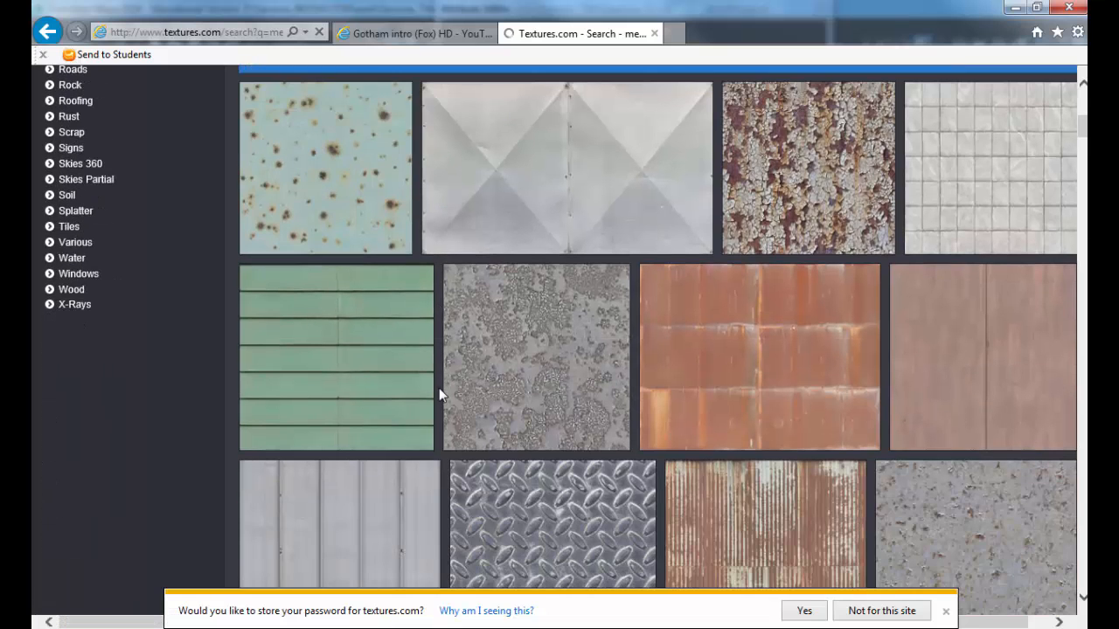
{"action": "scroll", "coordinate": [456, 402], "scroll_direction": "down", "scroll_amount": 1}
{"action": "scroll", "coordinate": [455, 401], "scroll_direction": "down", "scroll_amount": 8}
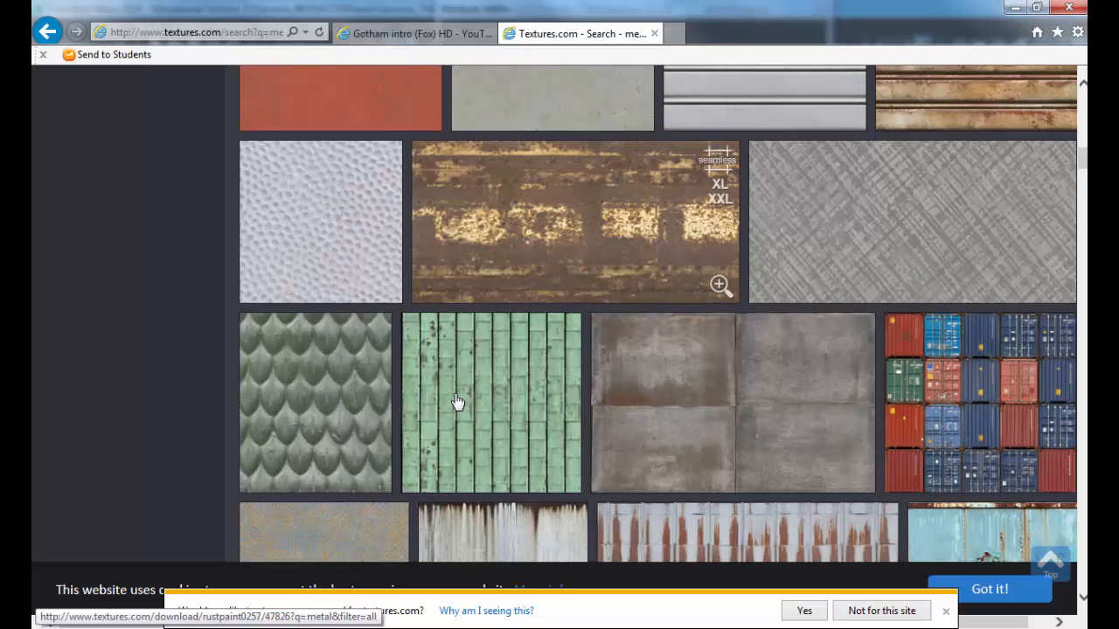
{"action": "scroll", "coordinate": [464, 399], "scroll_direction": "down", "scroll_amount": 1}
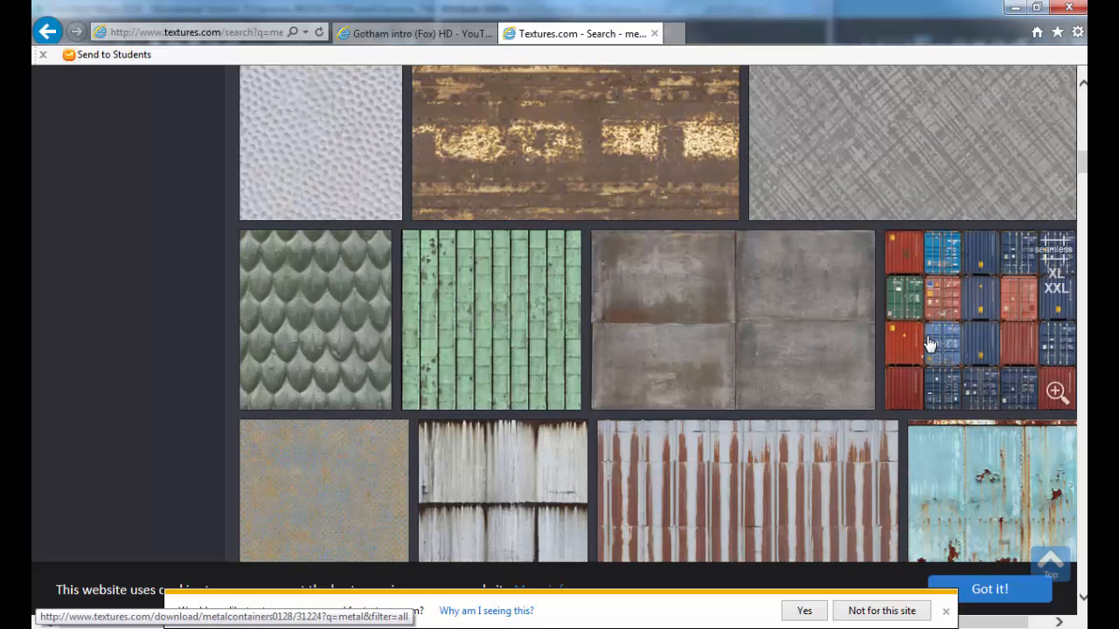
{"action": "scroll", "coordinate": [535, 332], "scroll_direction": "down", "scroll_amount": 6}
{"action": "scroll", "coordinate": [371, 336], "scroll_direction": "down", "scroll_amount": 7}
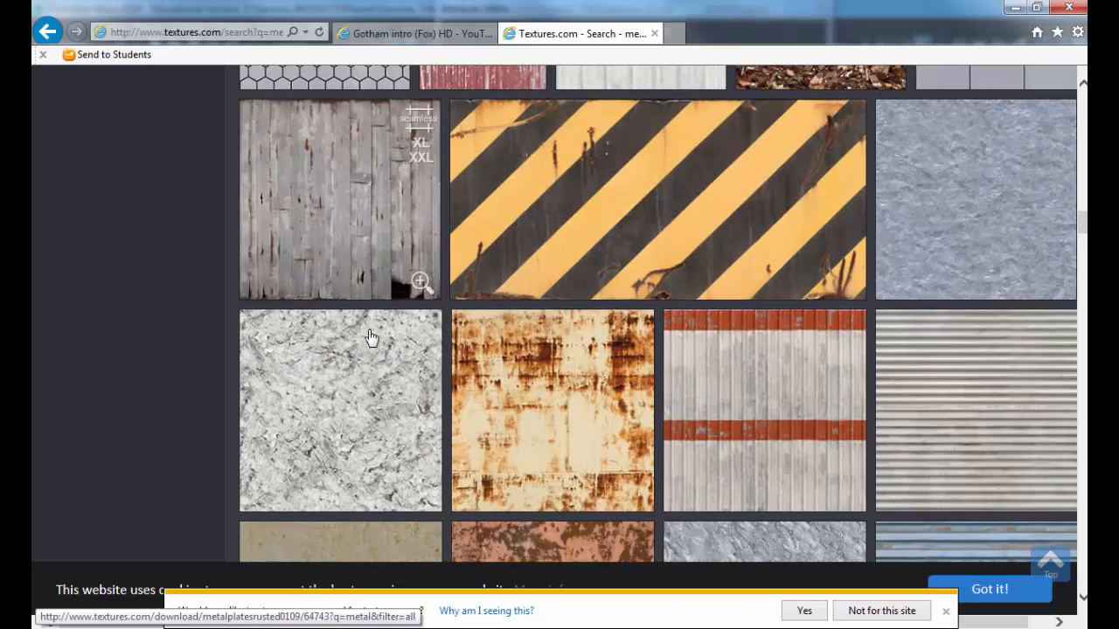
{"action": "scroll", "coordinate": [371, 337], "scroll_direction": "down", "scroll_amount": 3}
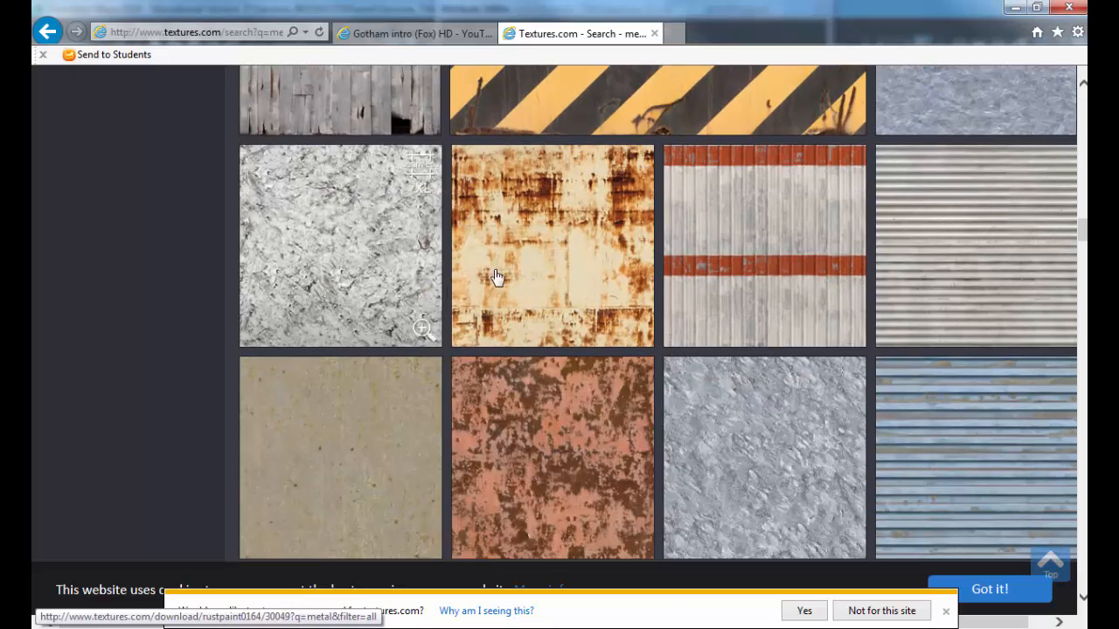
Step: Download the medium Image 2 of RustPaint0164 and save it to the Desktop
{"action": "left_click", "coordinate": [525, 268]}
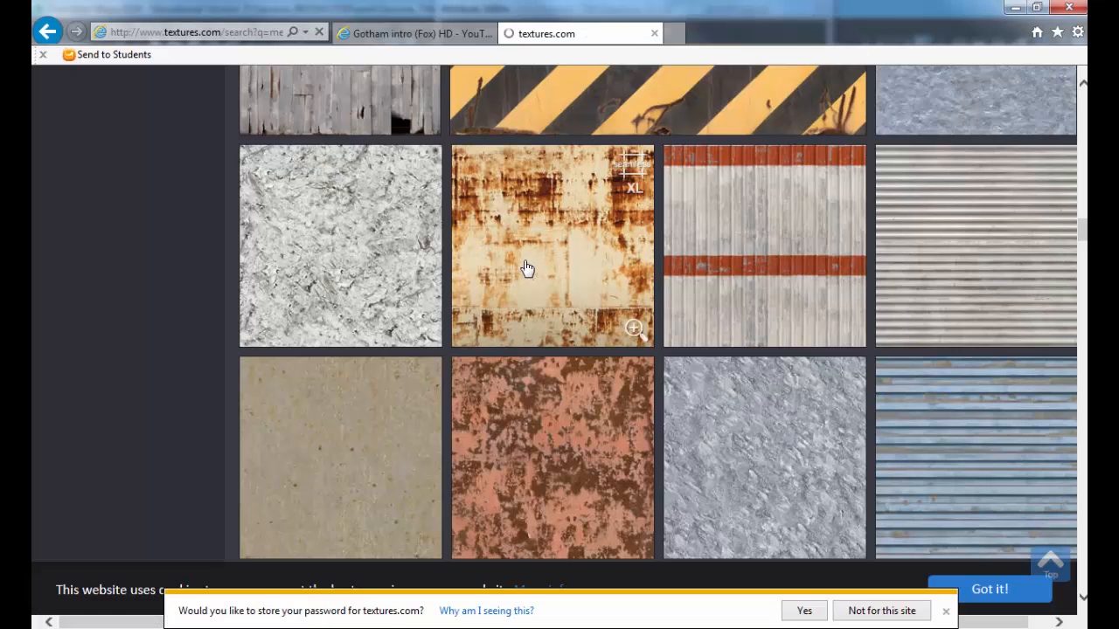
{"action": "scroll", "coordinate": [523, 265], "scroll_direction": "down", "scroll_amount": 1}
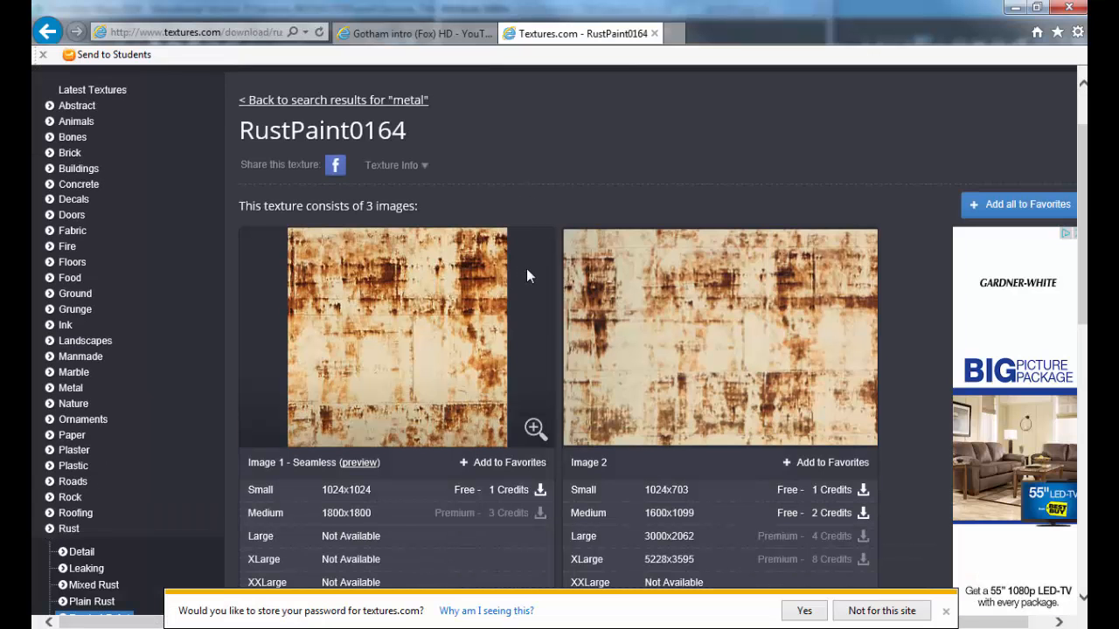
{"action": "left_click", "coordinate": [595, 516]}
{"action": "left_click", "coordinate": [459, 377]}
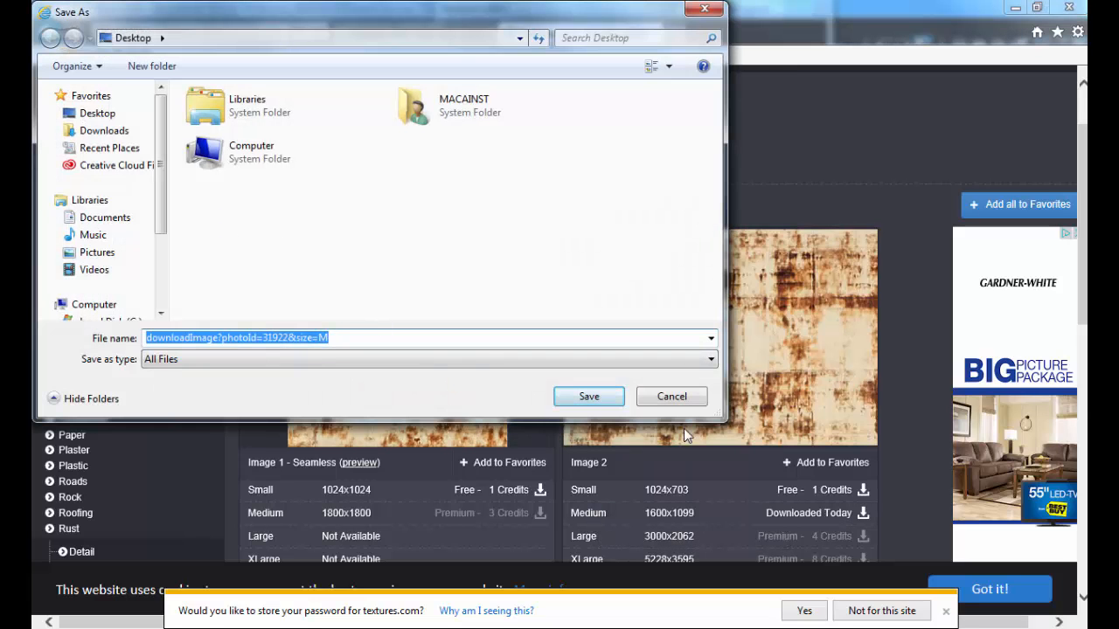
{"action": "left_click", "coordinate": [604, 398]}
{"action": "key", "text": "super"}
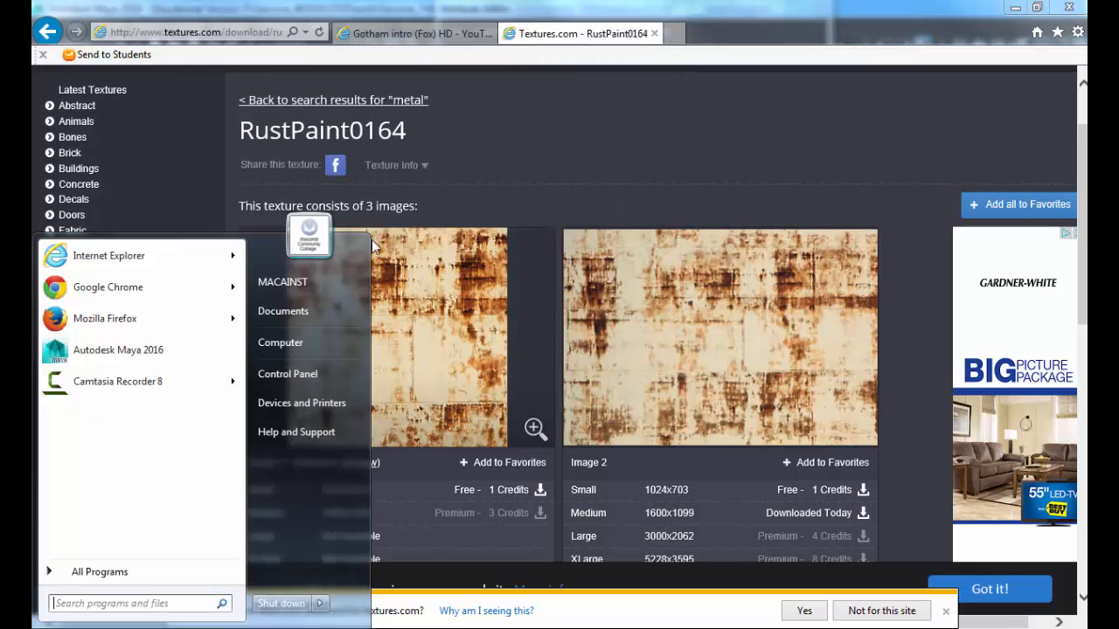
Step: Open textures.com in Google Chrome
{"action": "left_click", "coordinate": [153, 293]}
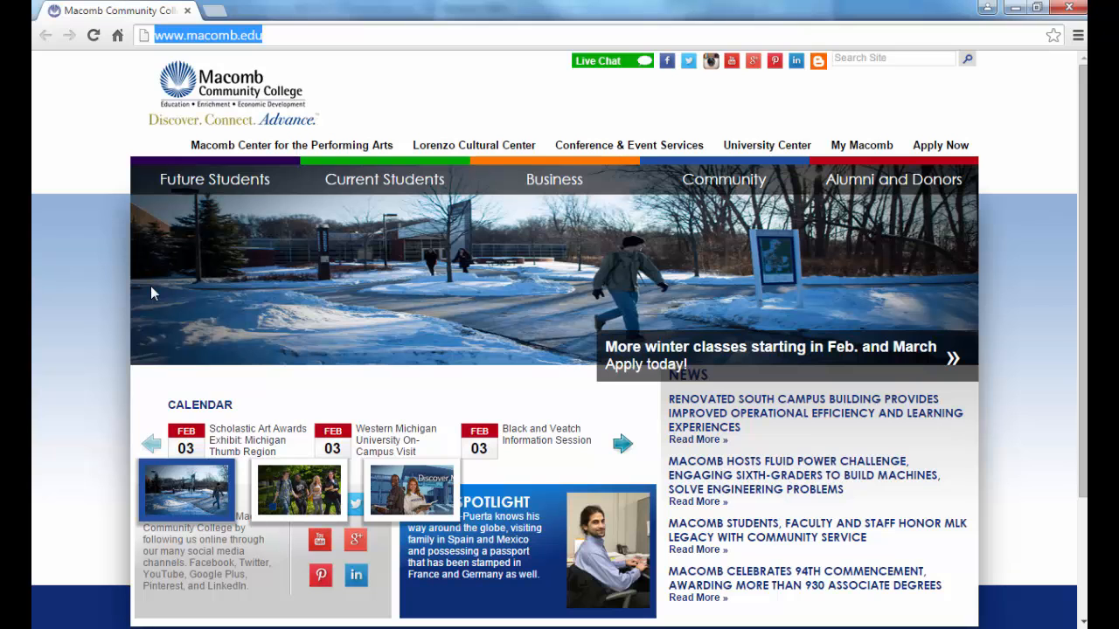
{"action": "type", "text": "textures.com"}
{"action": "key", "text": "Return"}
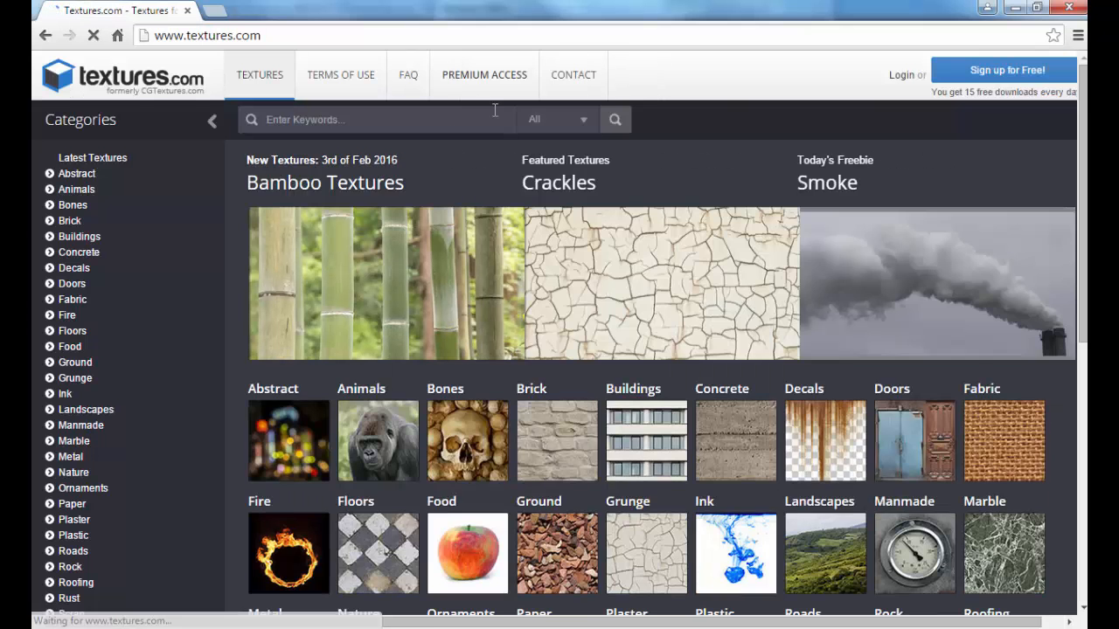
Step: Log in to textures.com with the account e-mail and password, re-entering the password
{"action": "left_click", "coordinate": [903, 77]}
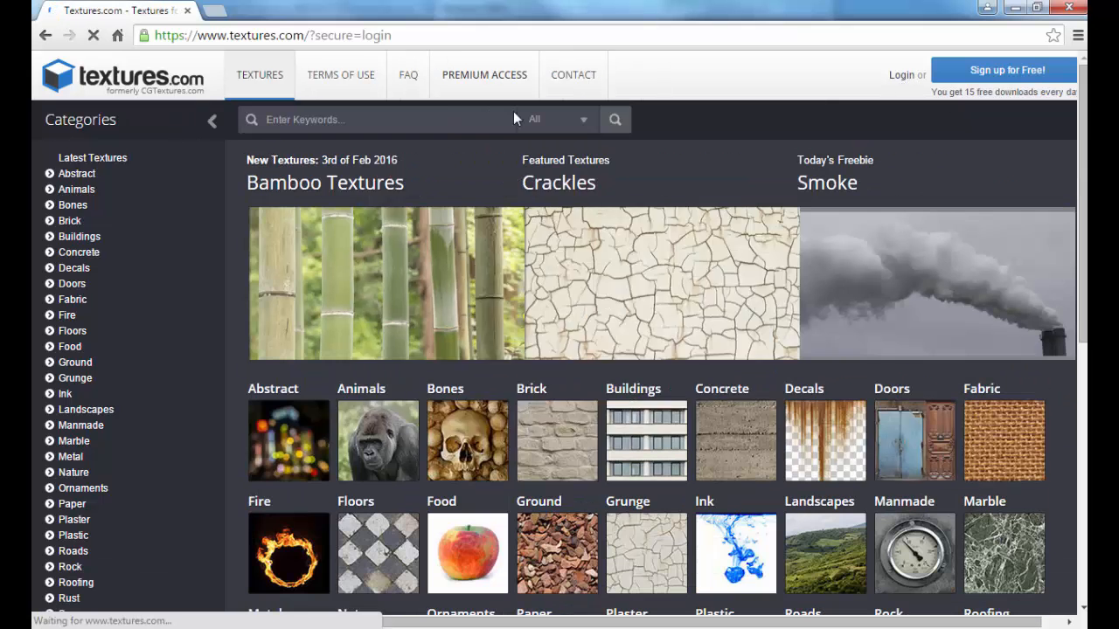
{"action": "left_click", "coordinate": [491, 305]}
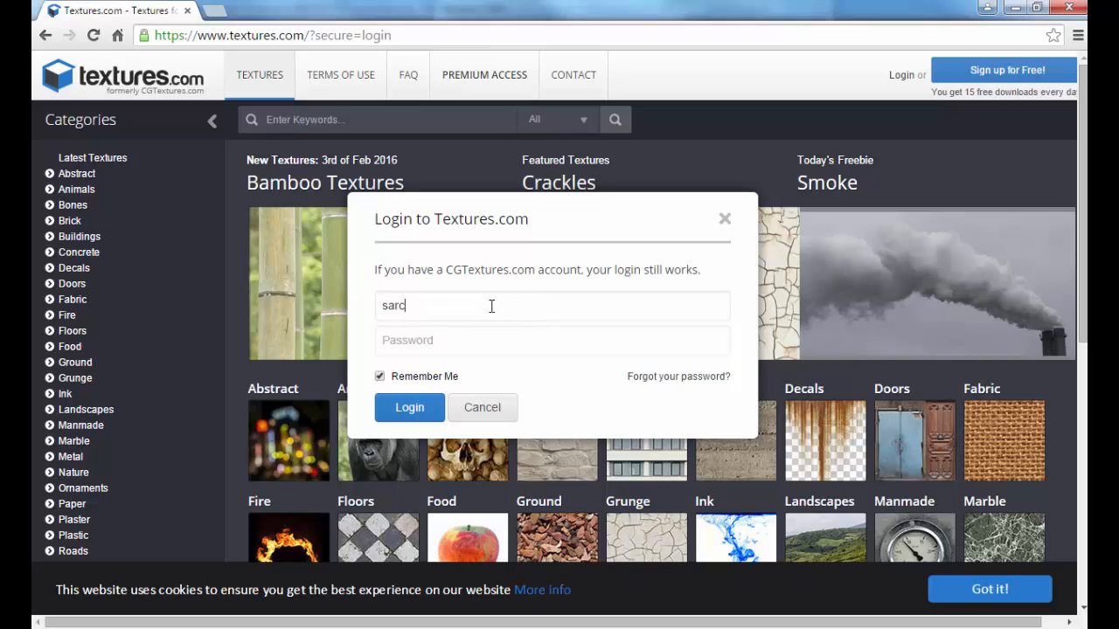
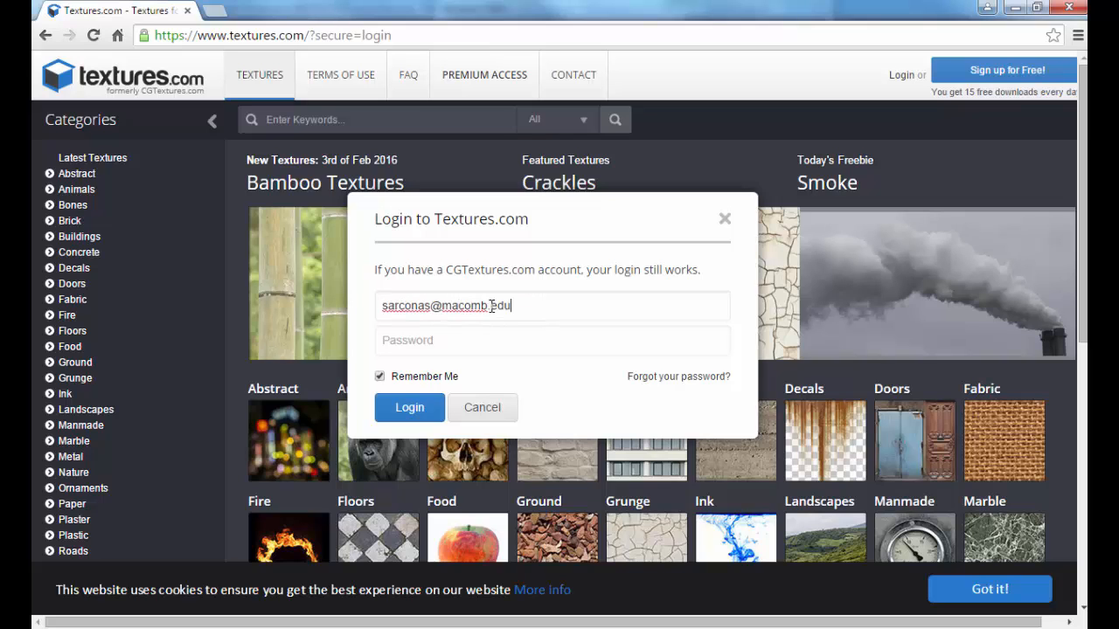
{"action": "key", "text": "Tab"}
{"action": "type", "text": "••••••"}
{"action": "key", "text": "Tab"}
{"action": "key", "text": "space"}
{"action": "left_click", "coordinate": [716, 377]}
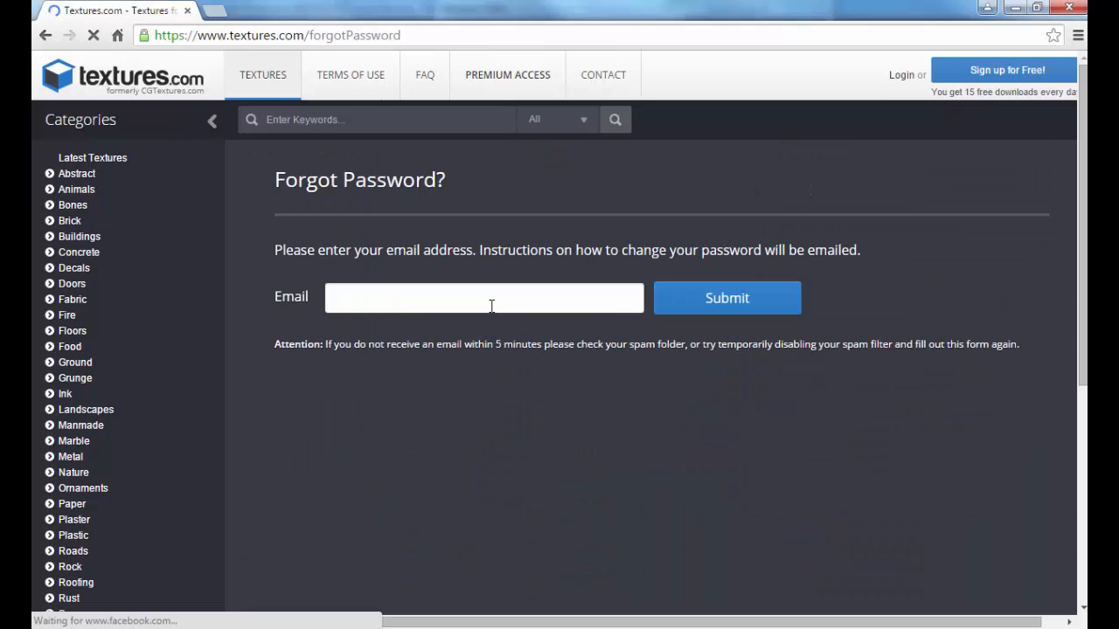
{"action": "key", "text": "alt+Left"}
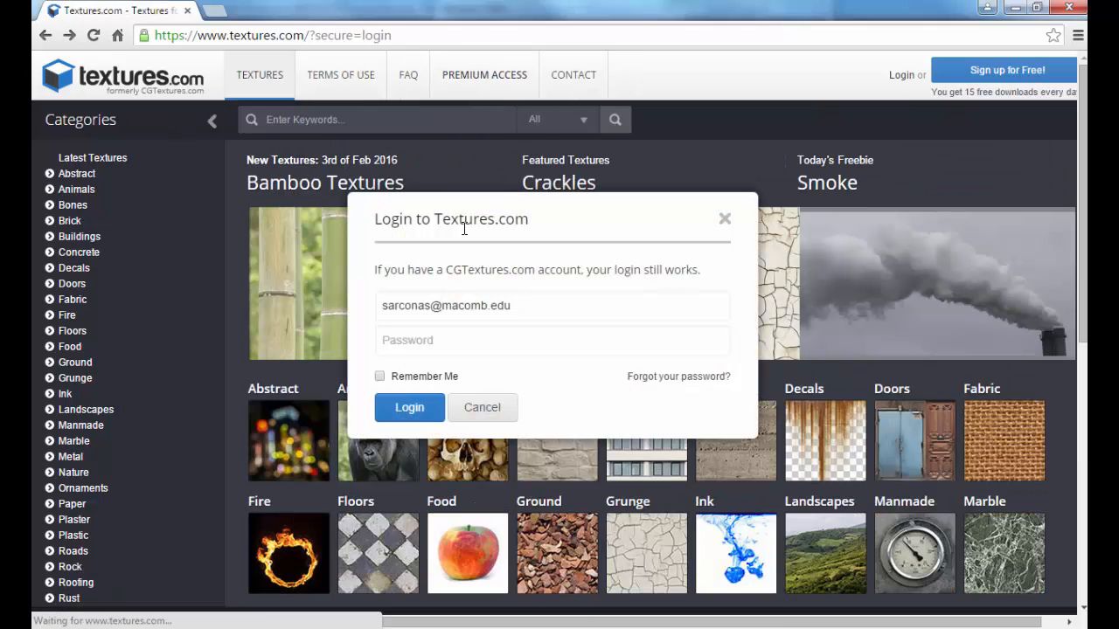
{"action": "left_click", "coordinate": [421, 337]}
{"action": "type", "text": "••••••"}
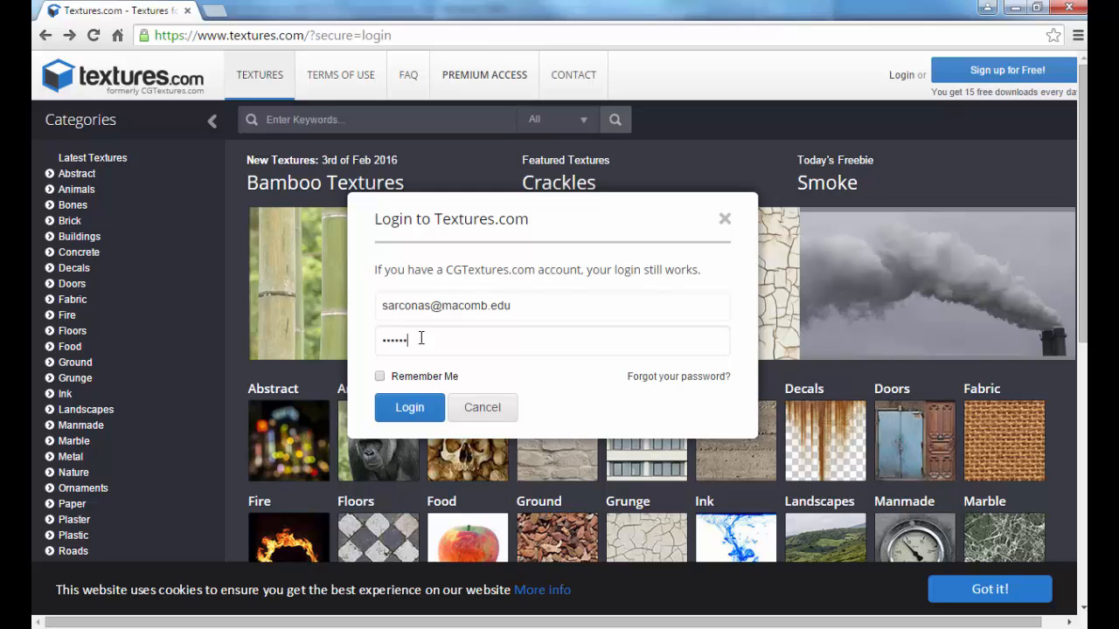
{"action": "key", "text": "Return"}
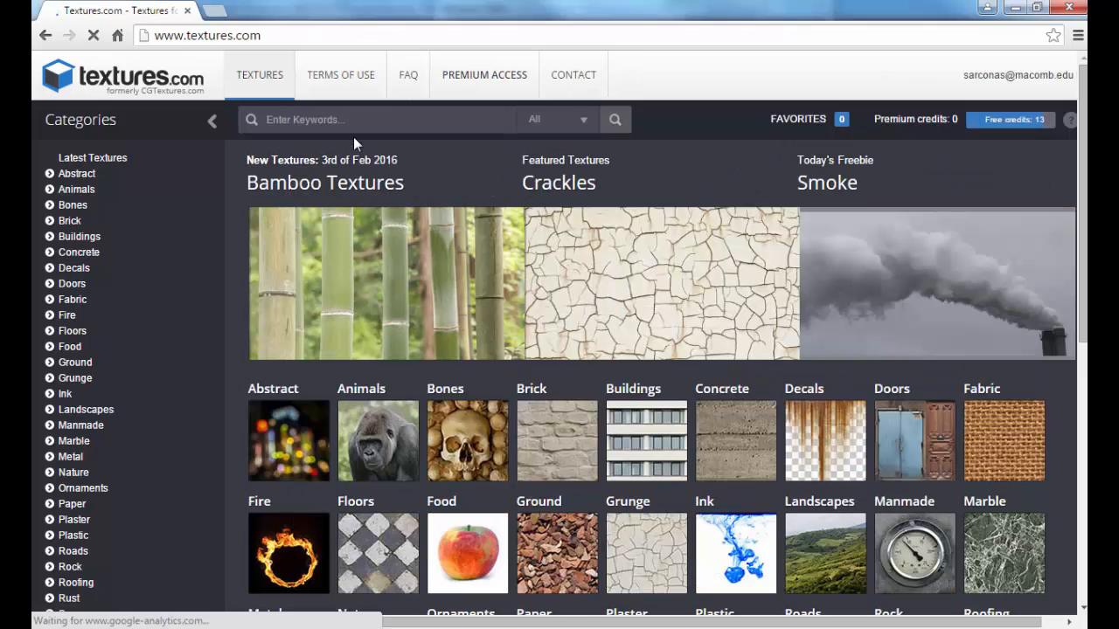
Step: Search for textures, then replace the keyword with metal and search again
{"action": "type", "text": "textures"}
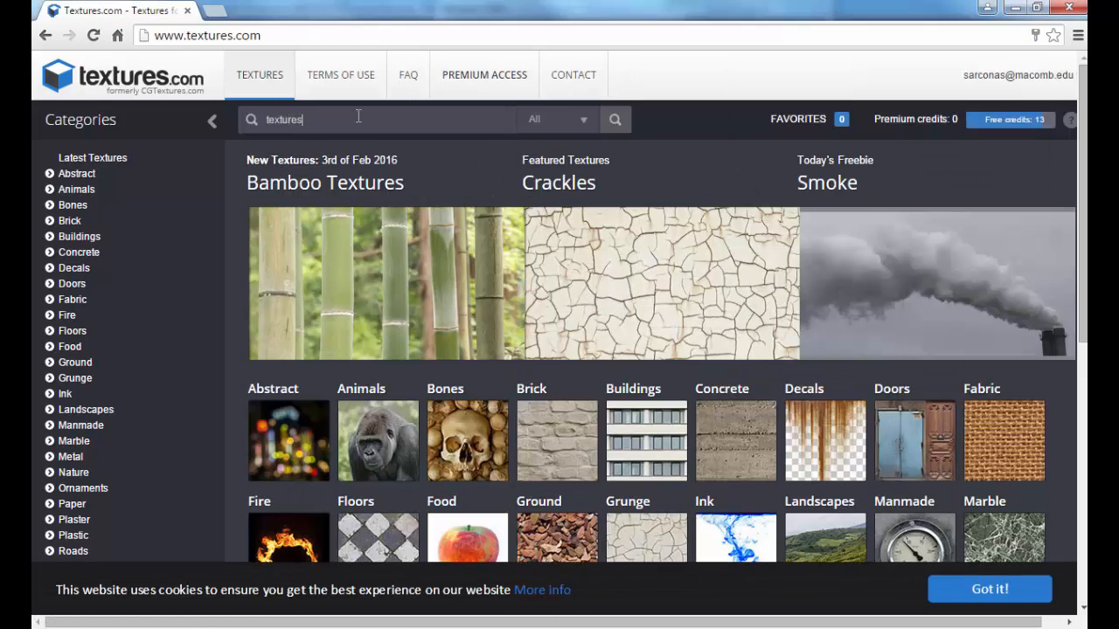
{"action": "key", "text": "Return"}
{"action": "double_click", "coordinate": [359, 116]}
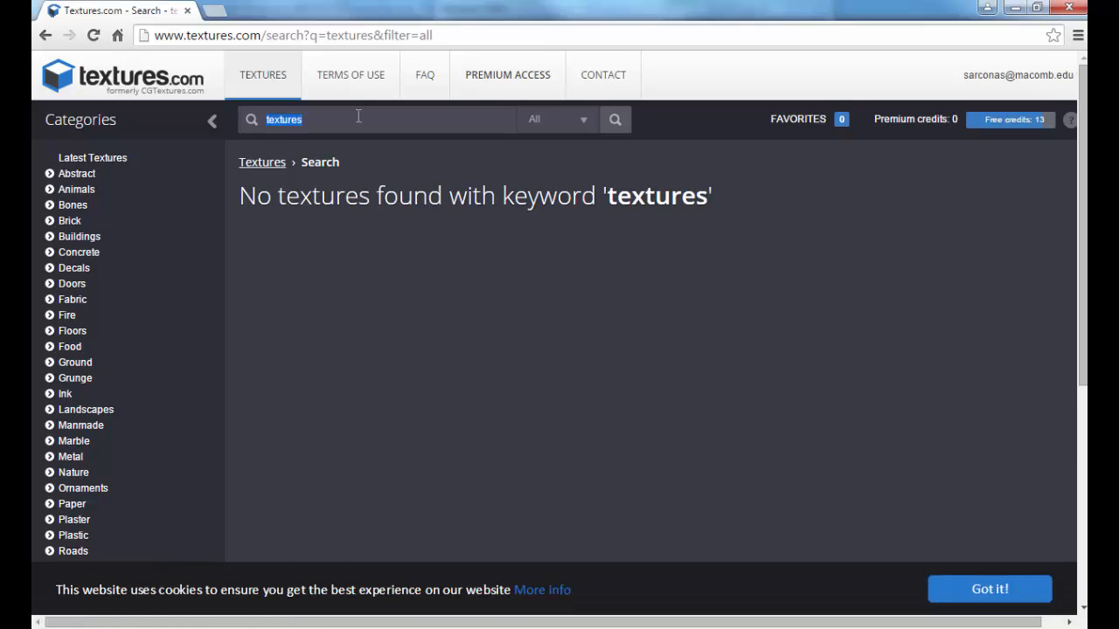
{"action": "type", "text": "metal"}
{"action": "key", "text": "Return"}
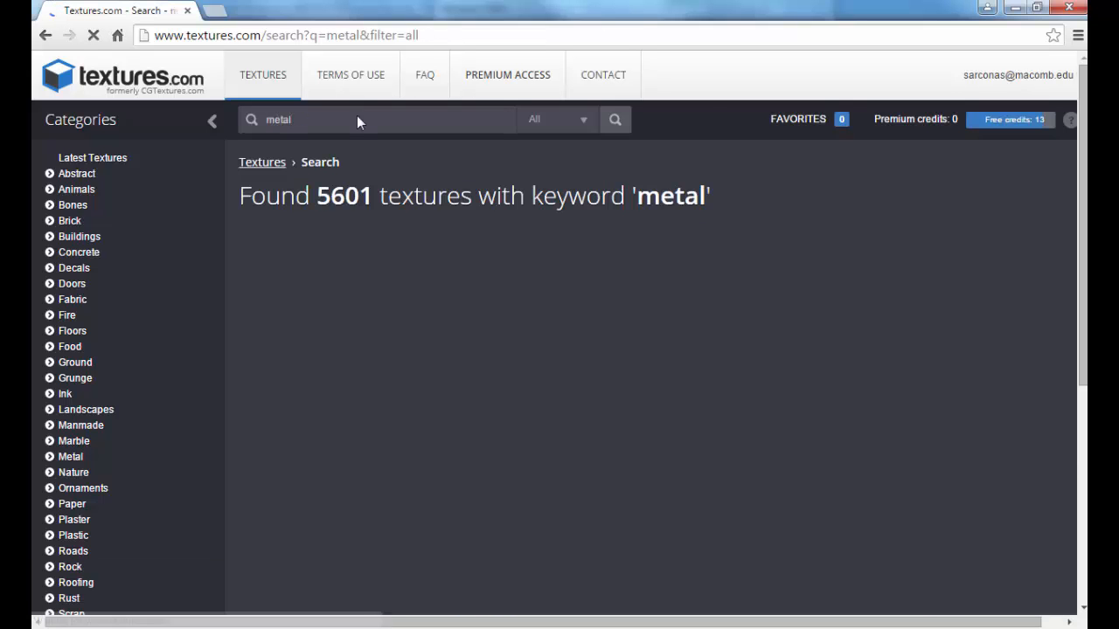
Step: Download the medium Image 2 of RustPaint0164 and show the downloaded file in its folder
{"action": "scroll", "coordinate": [592, 369], "scroll_direction": "down", "scroll_amount": 10}
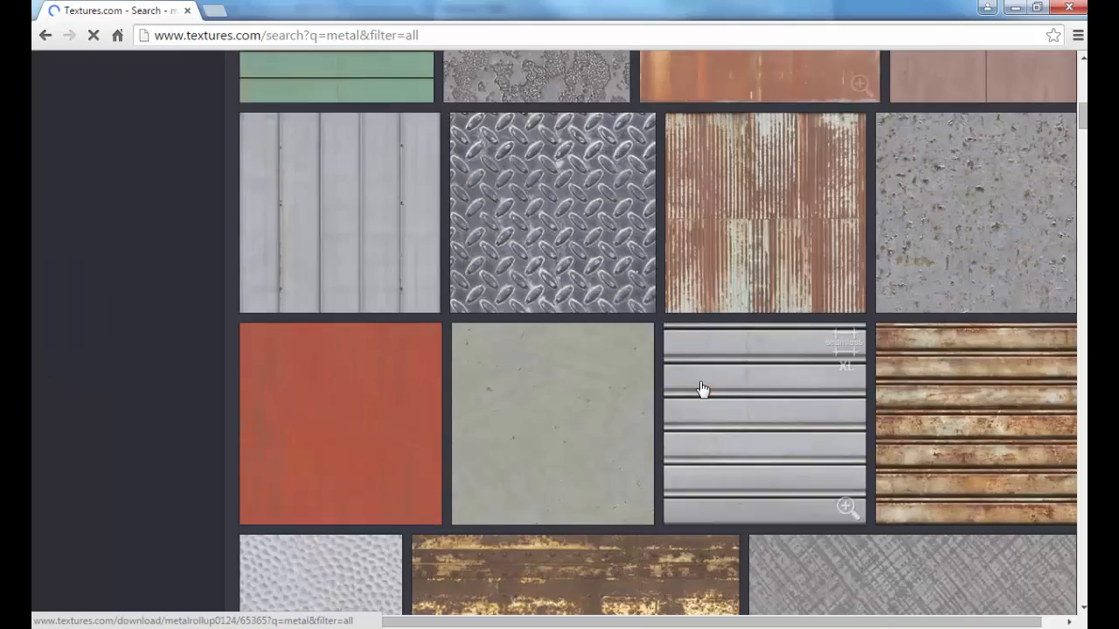
{"action": "scroll", "coordinate": [702, 388], "scroll_direction": "down", "scroll_amount": 8}
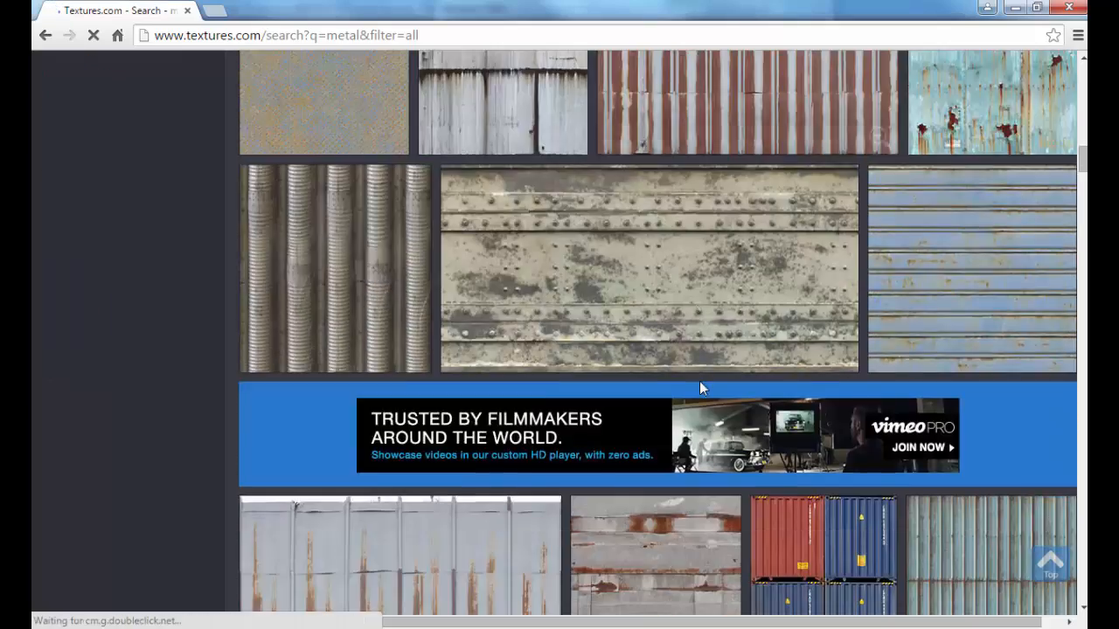
{"action": "scroll", "coordinate": [704, 388], "scroll_direction": "down", "scroll_amount": 10}
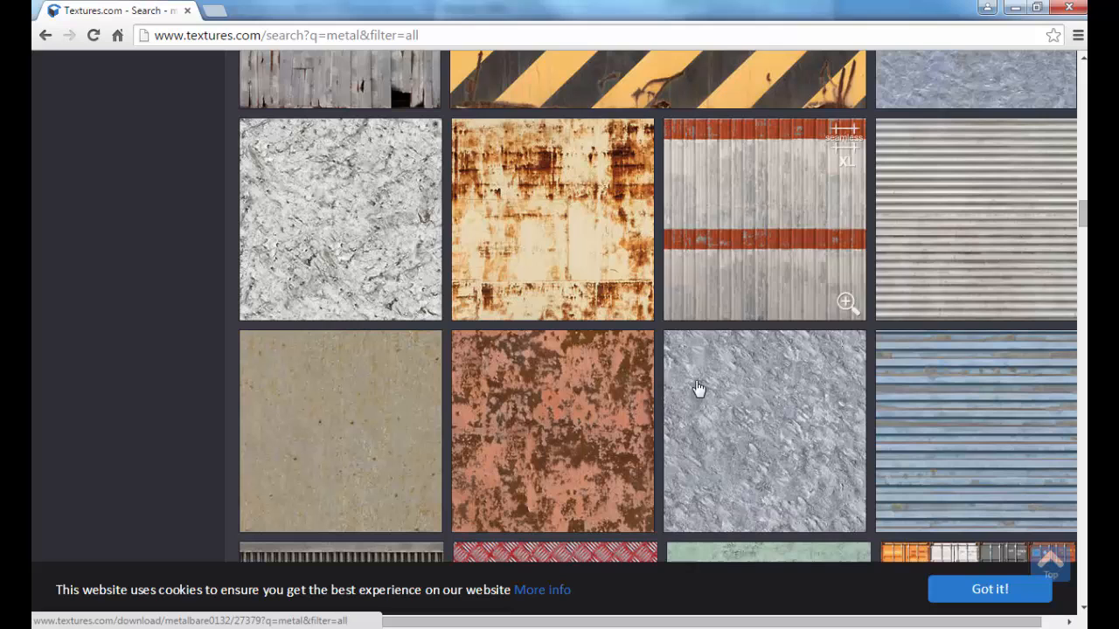
{"action": "left_click", "coordinate": [583, 258]}
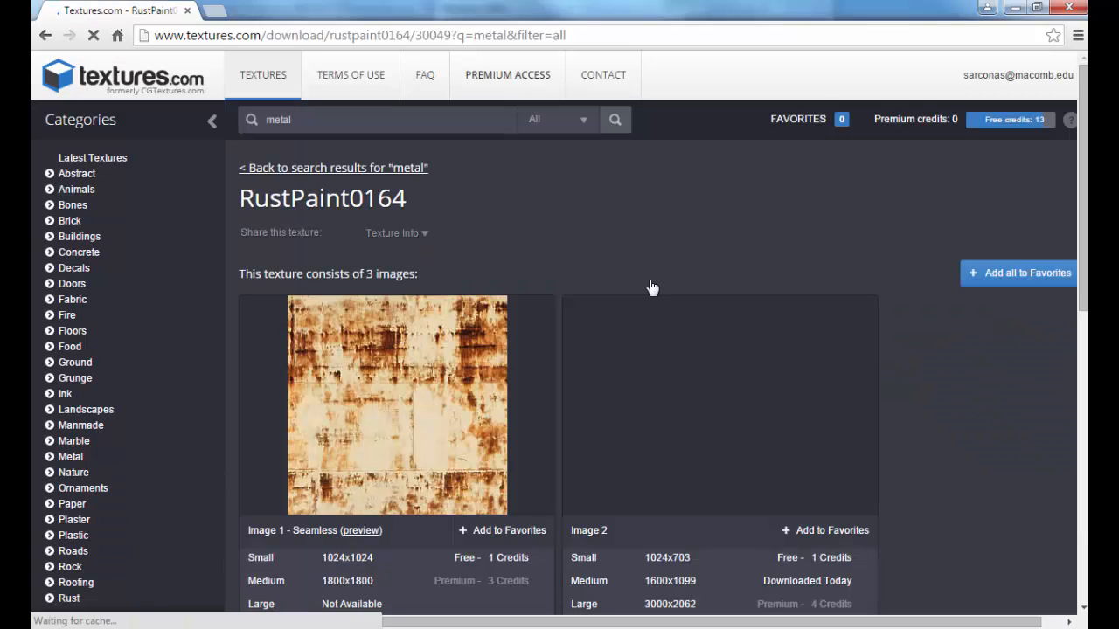
{"action": "scroll", "coordinate": [638, 365], "scroll_direction": "down", "scroll_amount": 2}
{"action": "scroll", "coordinate": [603, 393], "scroll_direction": "down", "scroll_amount": 2}
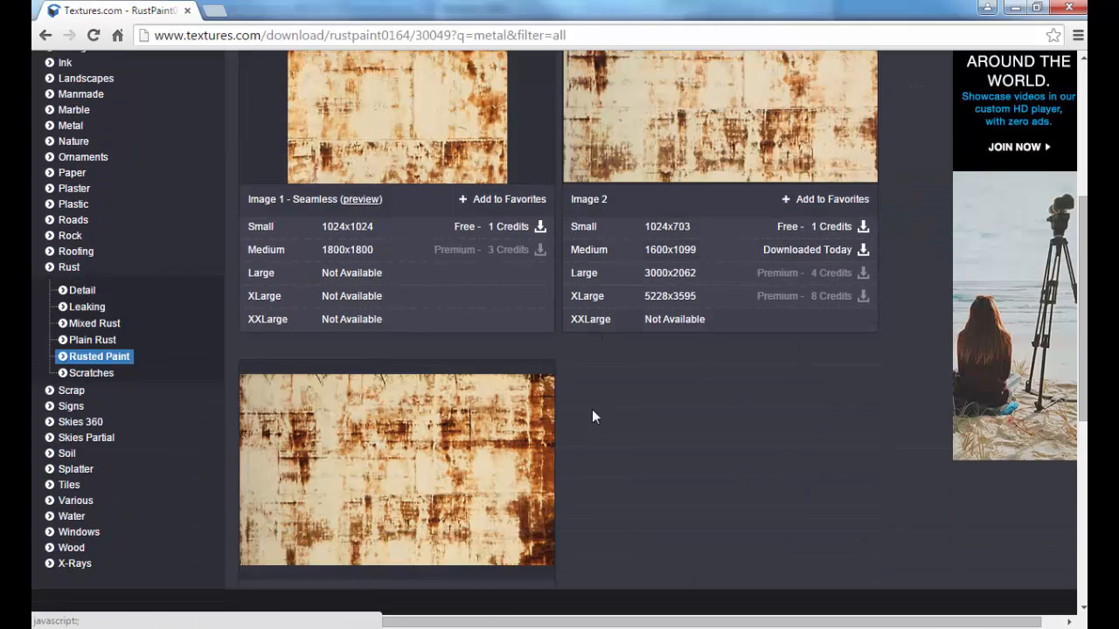
{"action": "left_click", "coordinate": [603, 258]}
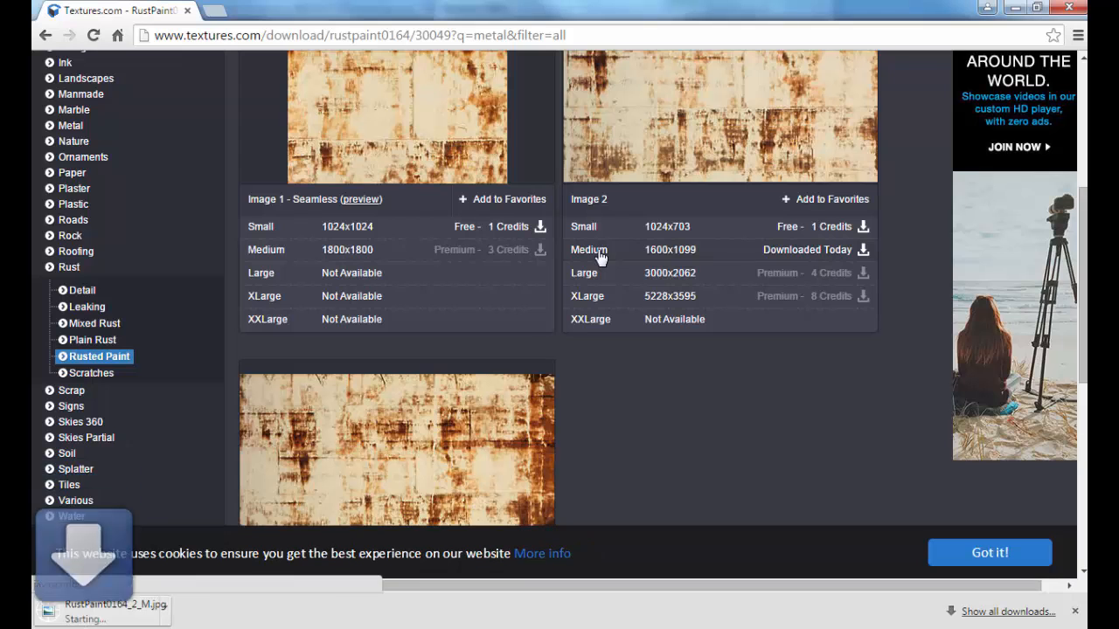
{"action": "left_click", "coordinate": [197, 606]}
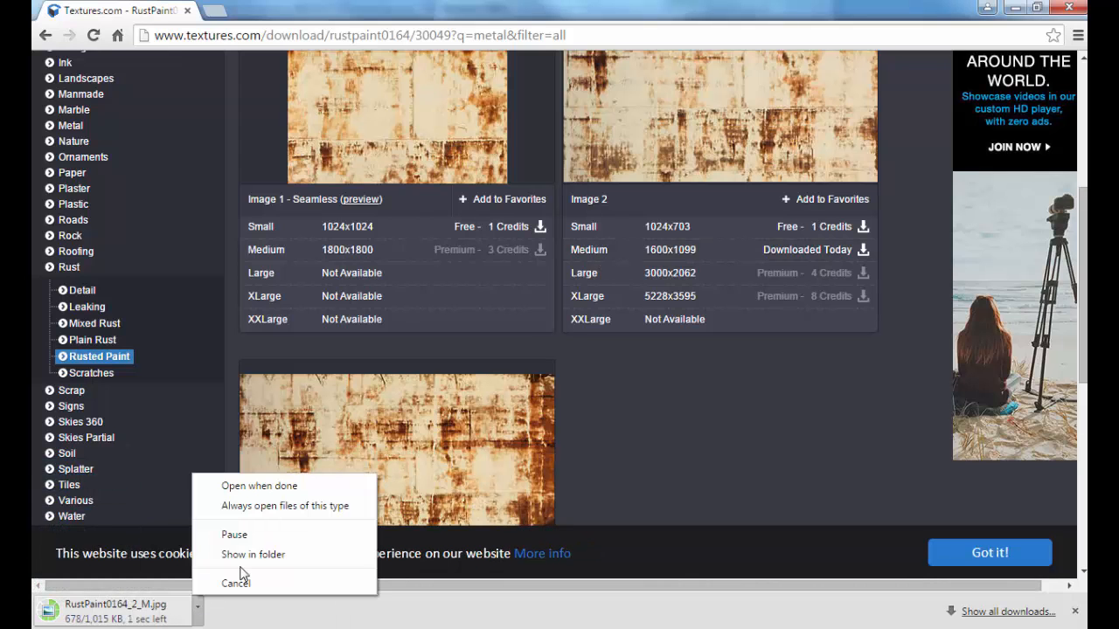
{"action": "left_click", "coordinate": [260, 554]}
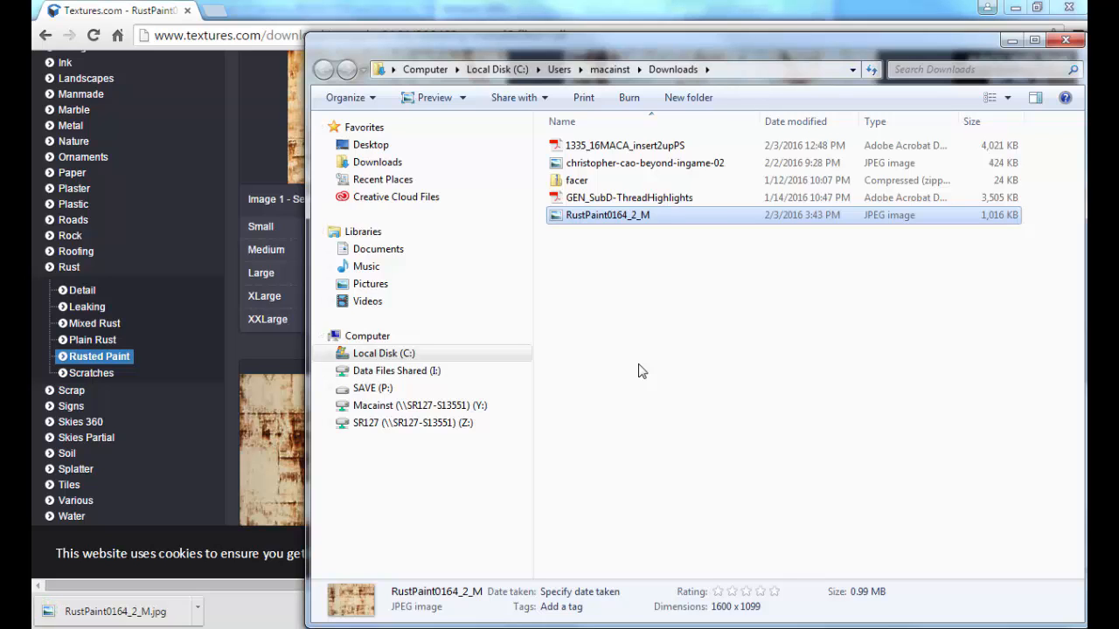
Step: Paste RustPaint0164_2_M into the title sequence project's sourceimages folder on P:, then return to Maya
{"action": "left_click", "coordinate": [434, 388]}
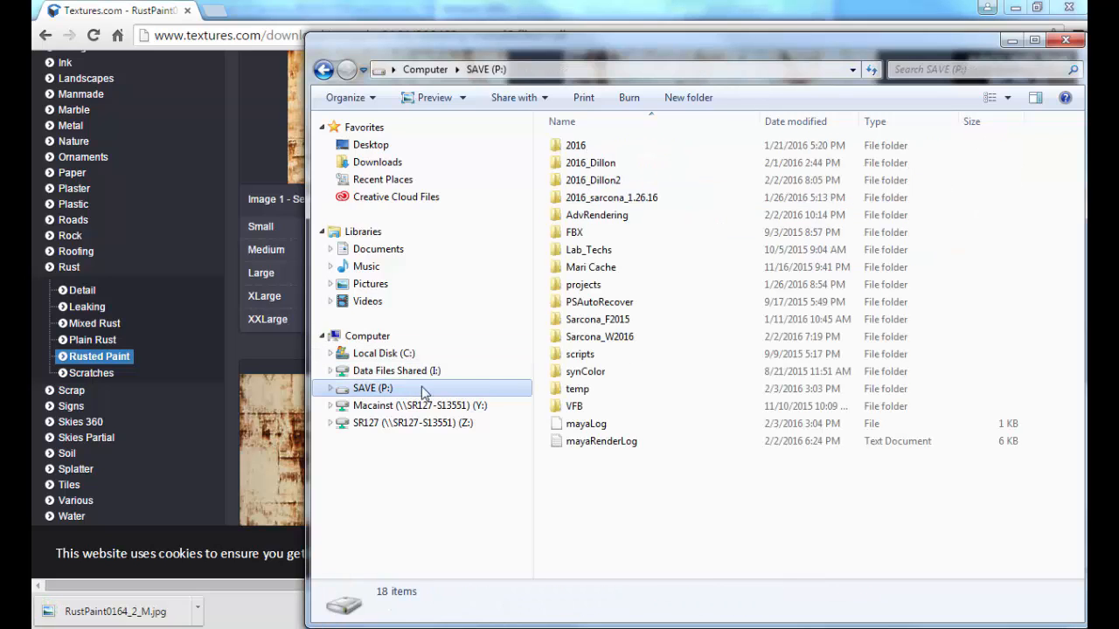
{"action": "double_click", "coordinate": [616, 338]}
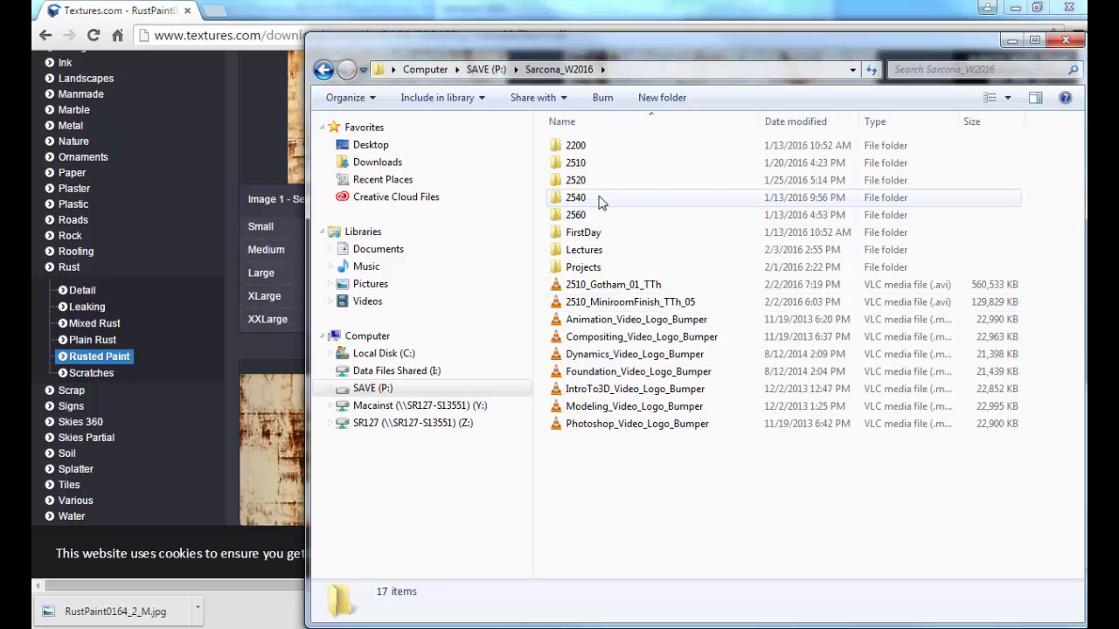
{"action": "double_click", "coordinate": [594, 166]}
{"action": "double_click", "coordinate": [582, 180]}
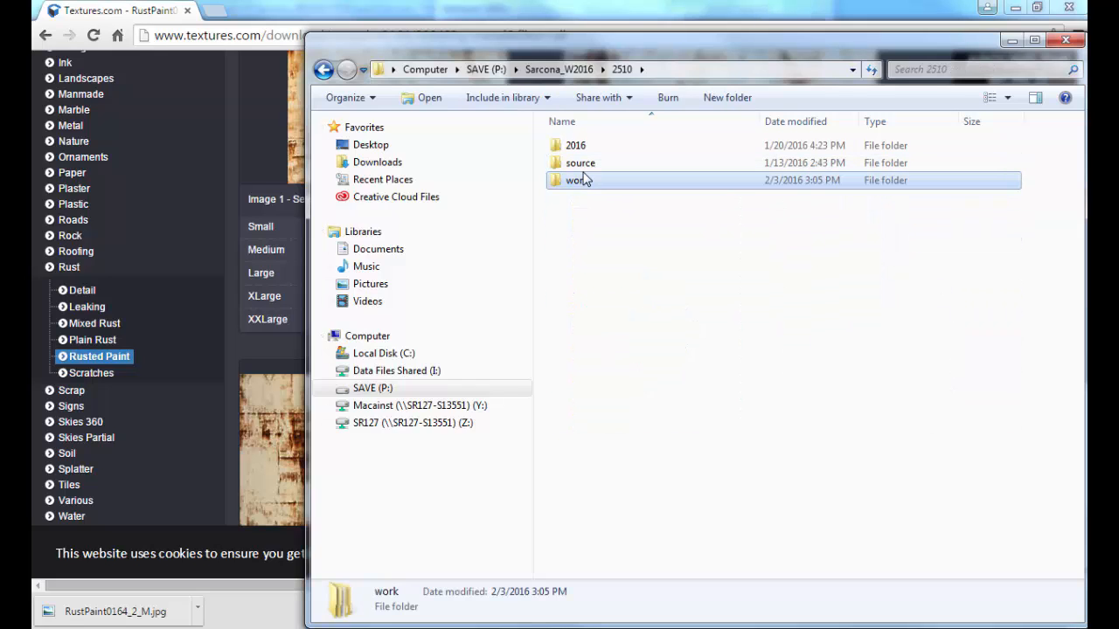
{"action": "left_click", "coordinate": [584, 178]}
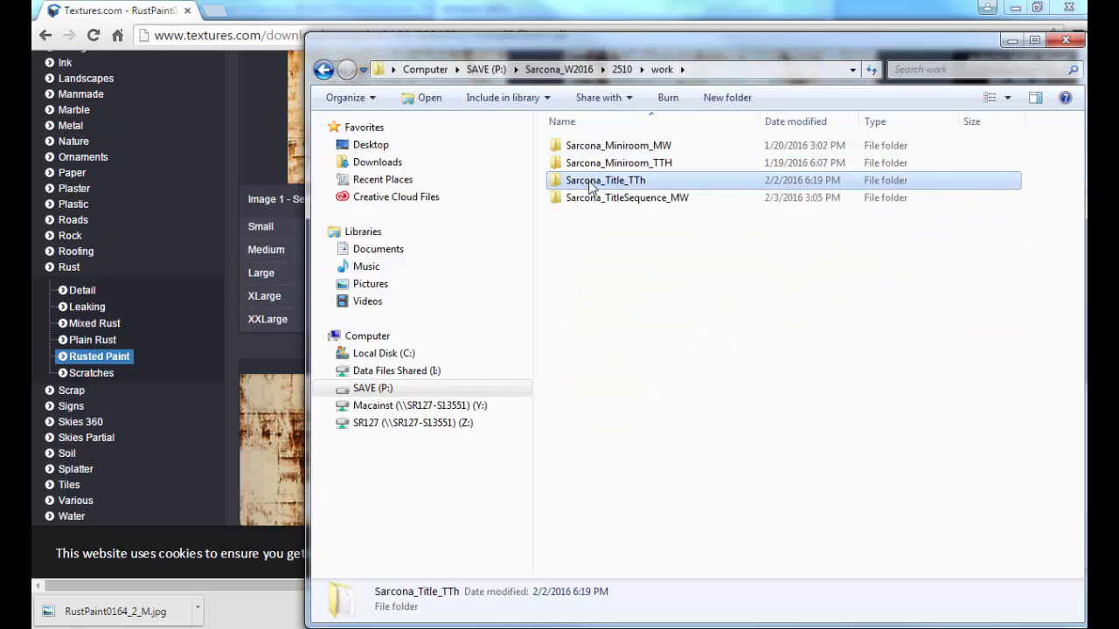
{"action": "left_click", "coordinate": [592, 199]}
{"action": "double_click", "coordinate": [591, 199]}
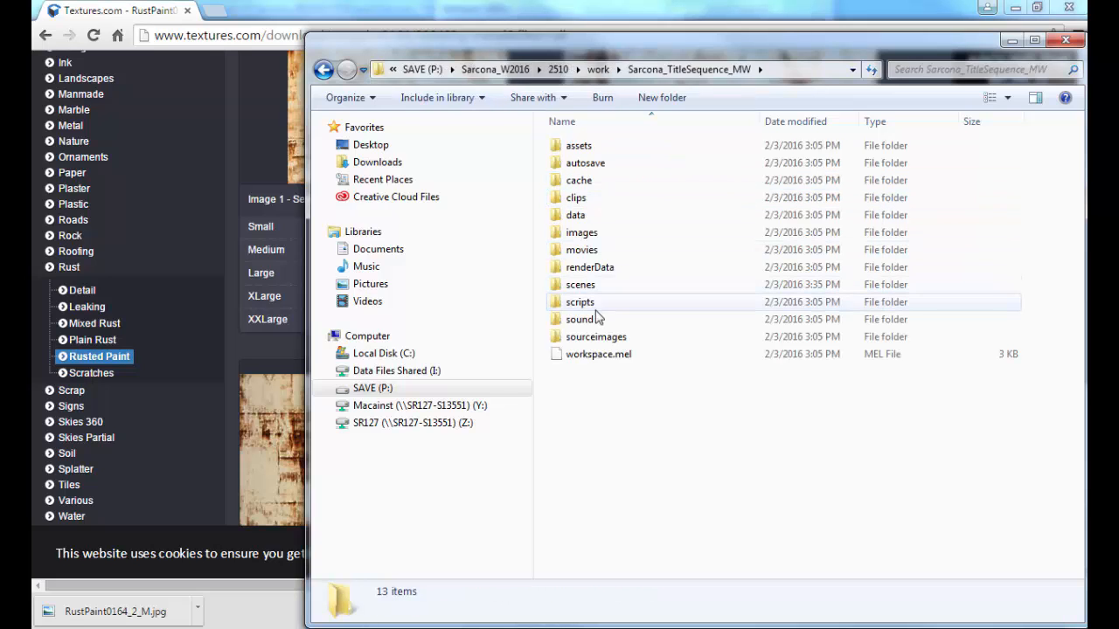
{"action": "double_click", "coordinate": [598, 337]}
{"action": "key", "text": "ctrl+v"}
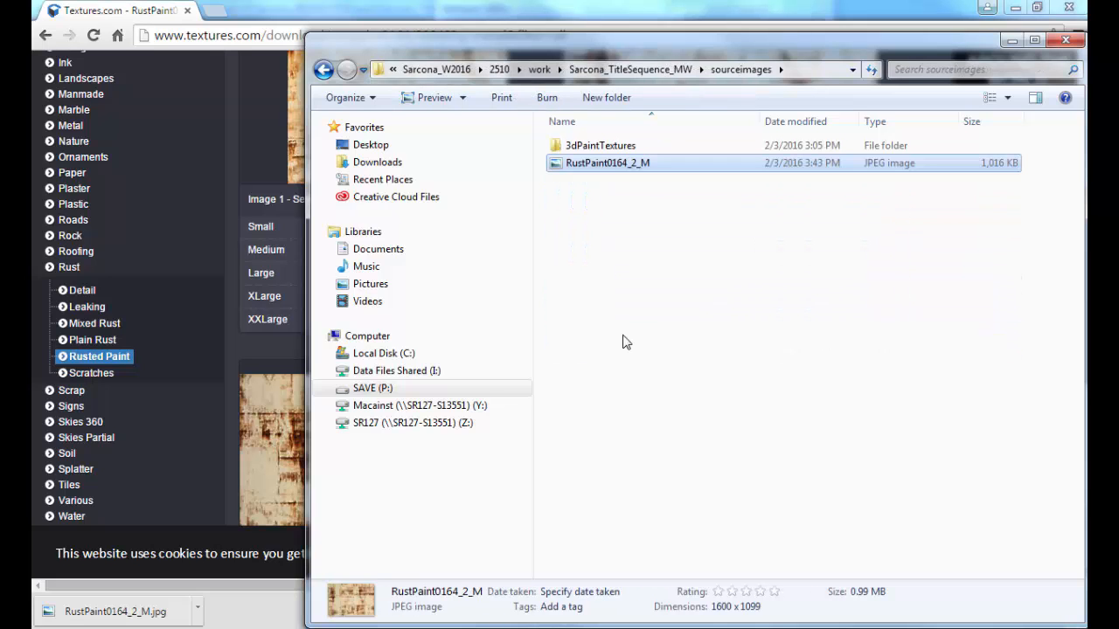
{"action": "key", "text": "alt+Tab"}
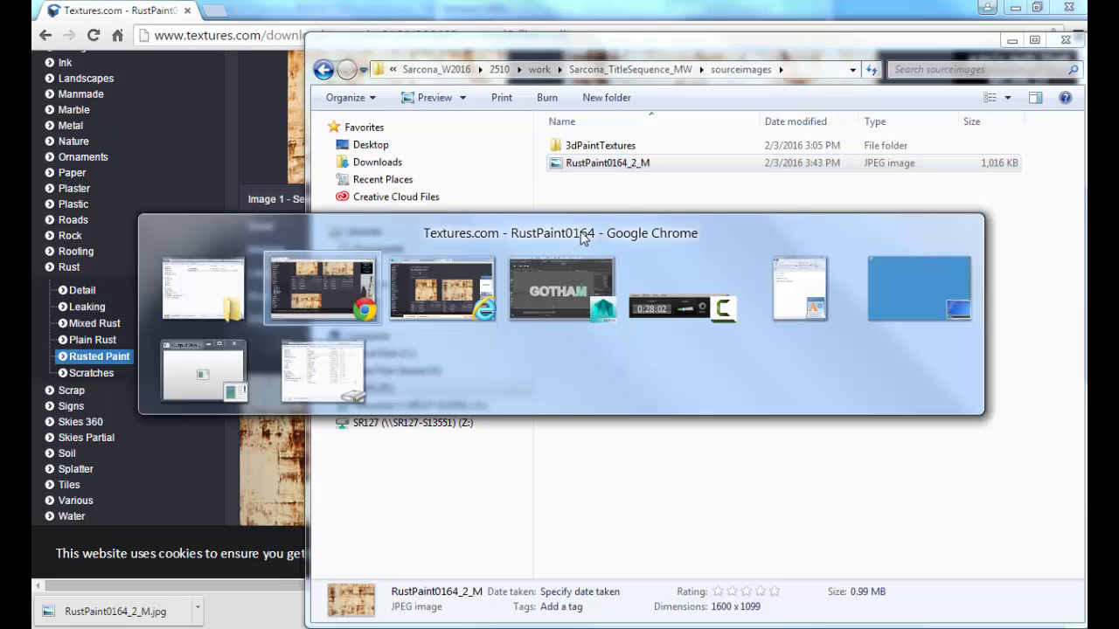
{"action": "key", "text": "alt+Tab"}
{"action": "key", "text": "alt+Tab"}
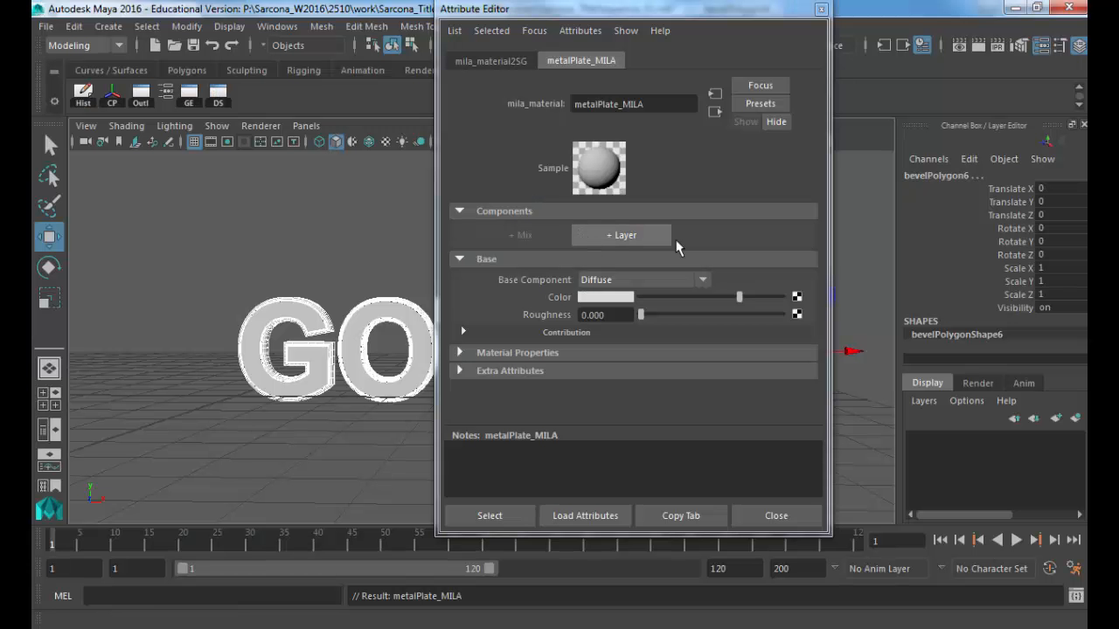
Step: Connect a File texture using RustPaint0164_2_M.jpg to the letters' material Color
{"action": "left_click_drag", "start_coordinate": [673, 9], "coordinate": [775, 26]}
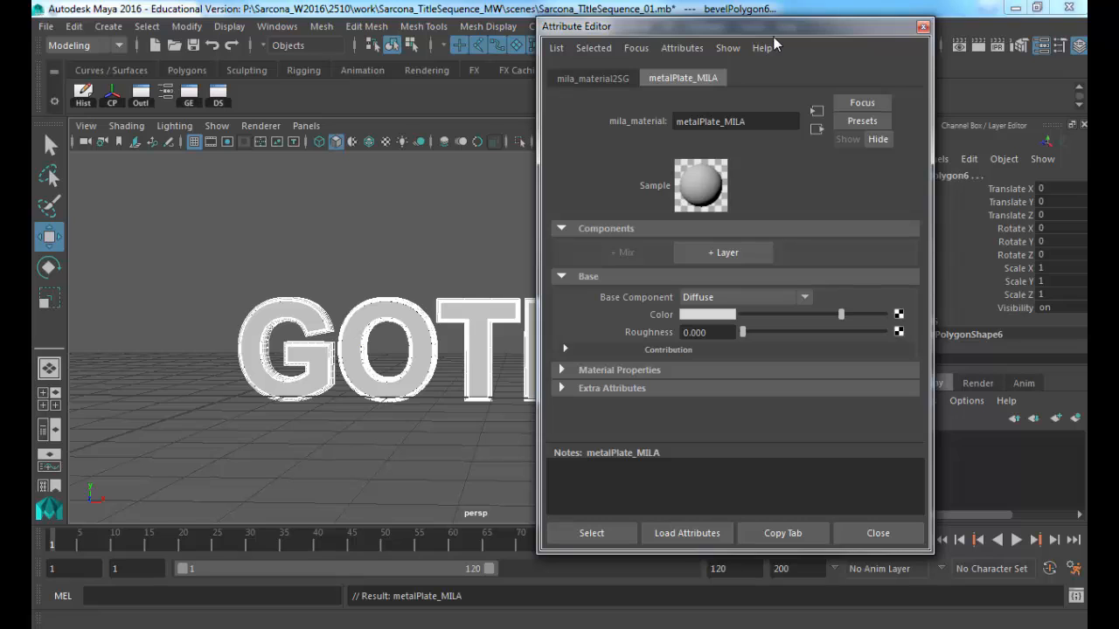
{"action": "left_click", "coordinate": [899, 314]}
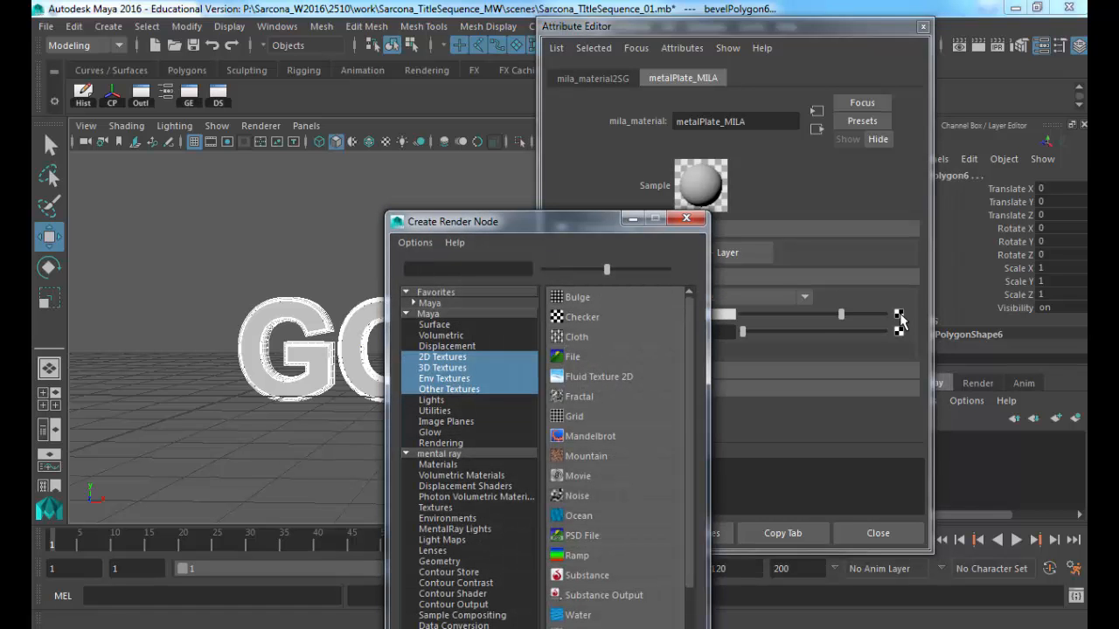
{"action": "left_click", "coordinate": [569, 357]}
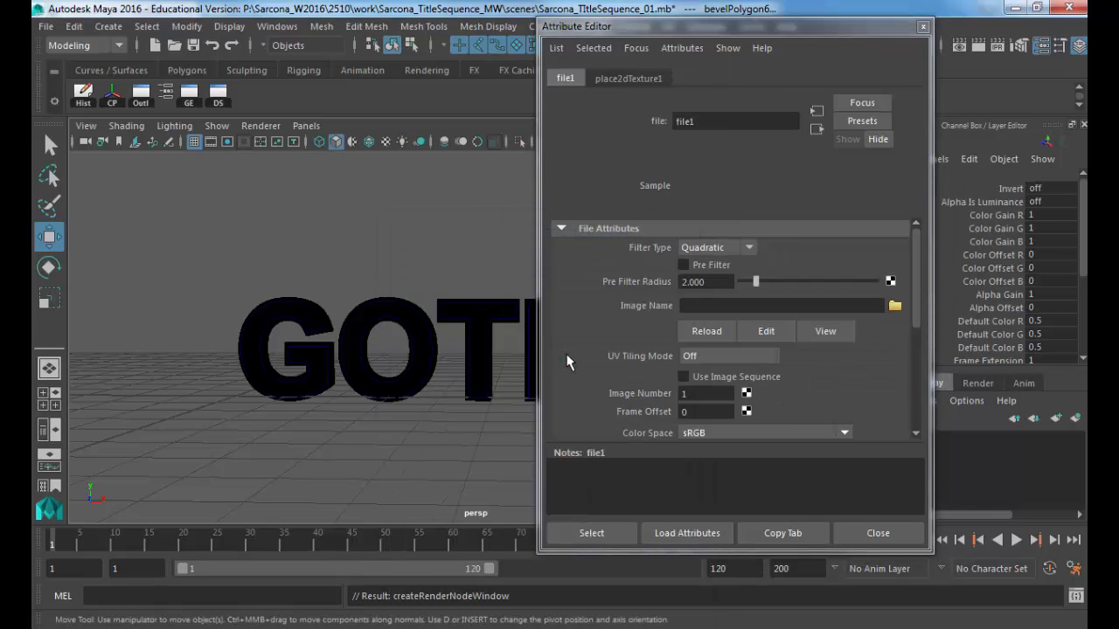
{"action": "left_click", "coordinate": [894, 306]}
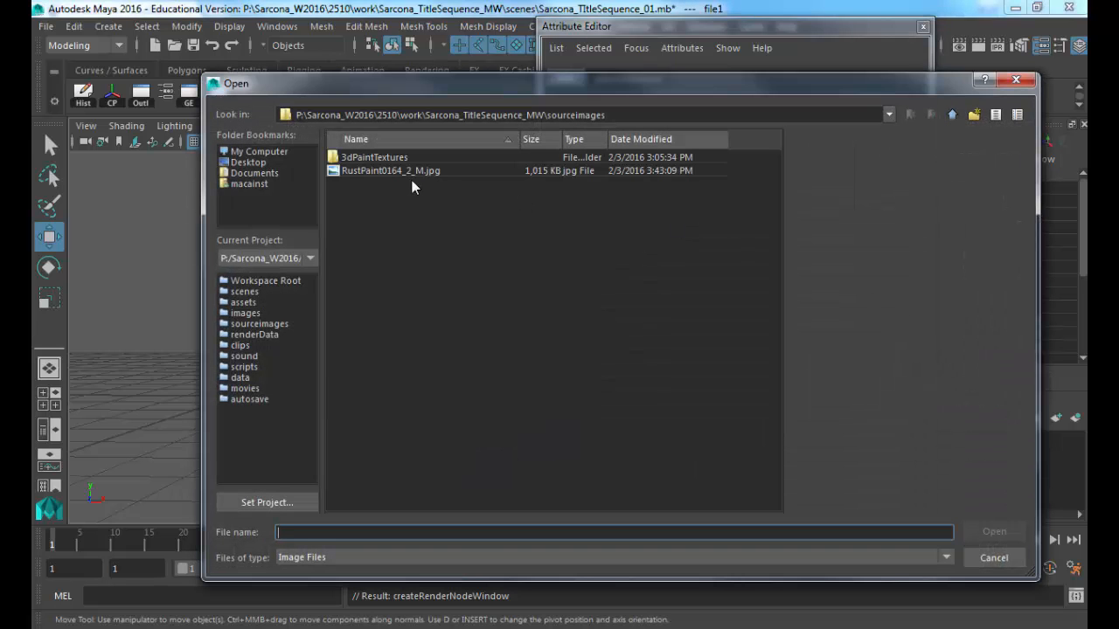
{"action": "double_click", "coordinate": [404, 173]}
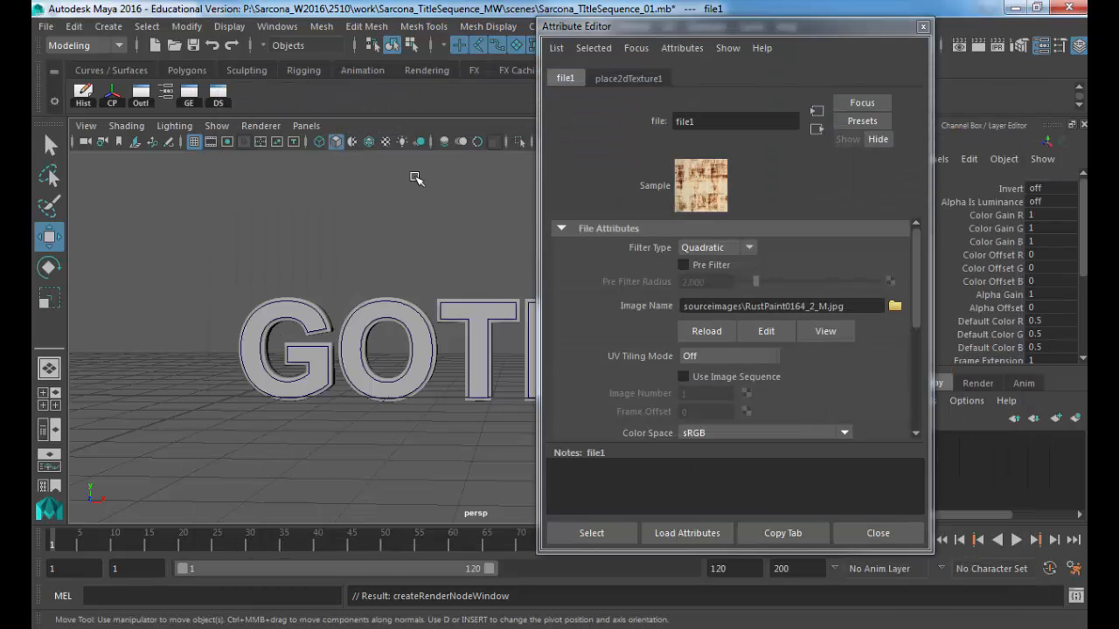
Step: Save the scene and switch to textured display to see the rust on all six letters
{"action": "scroll", "coordinate": [437, 293], "scroll_direction": "down", "scroll_amount": 2}
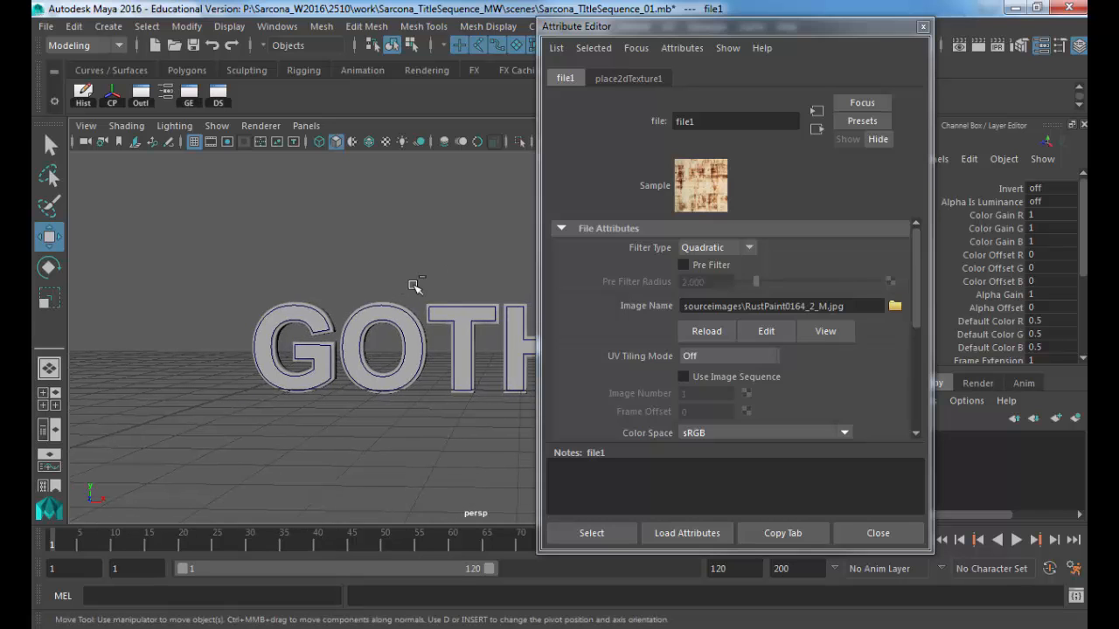
{"action": "key", "text": "ctrl+s"}
{"action": "key", "text": "6"}
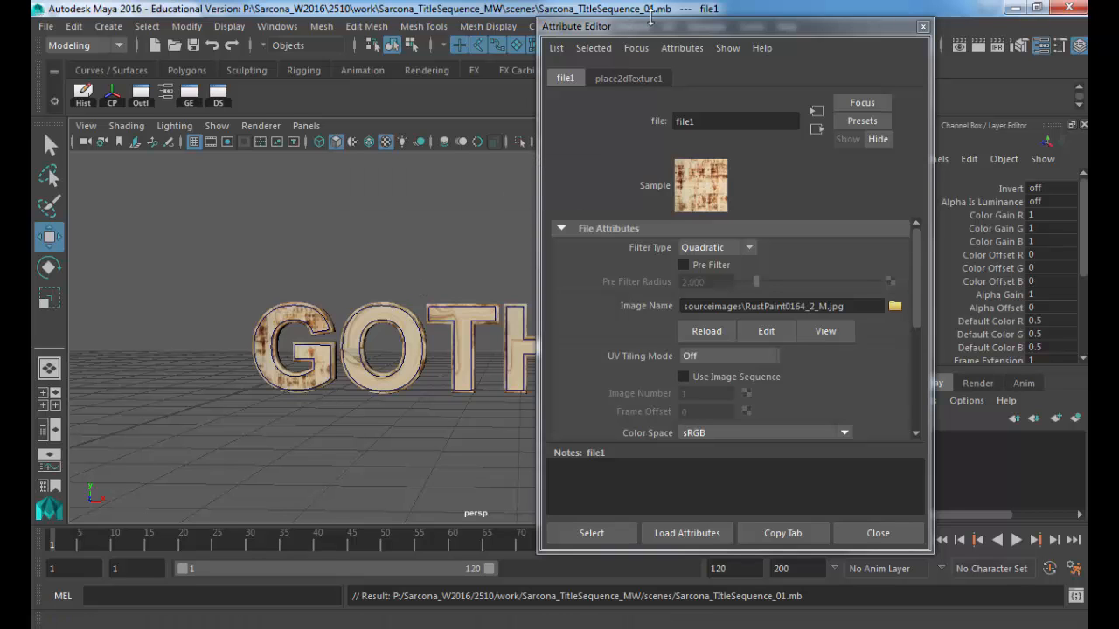
{"action": "left_click_drag", "start_coordinate": [673, 30], "coordinate": [794, 36]}
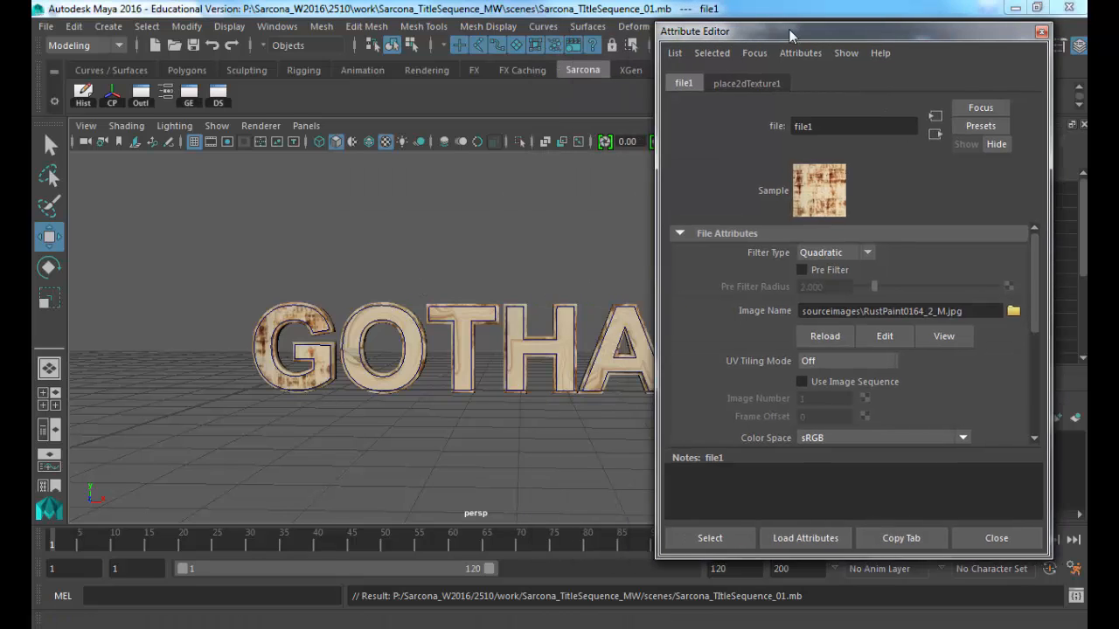
{"action": "left_click_drag", "start_coordinate": [510, 264], "coordinate": [432, 322], "text": "alt"}
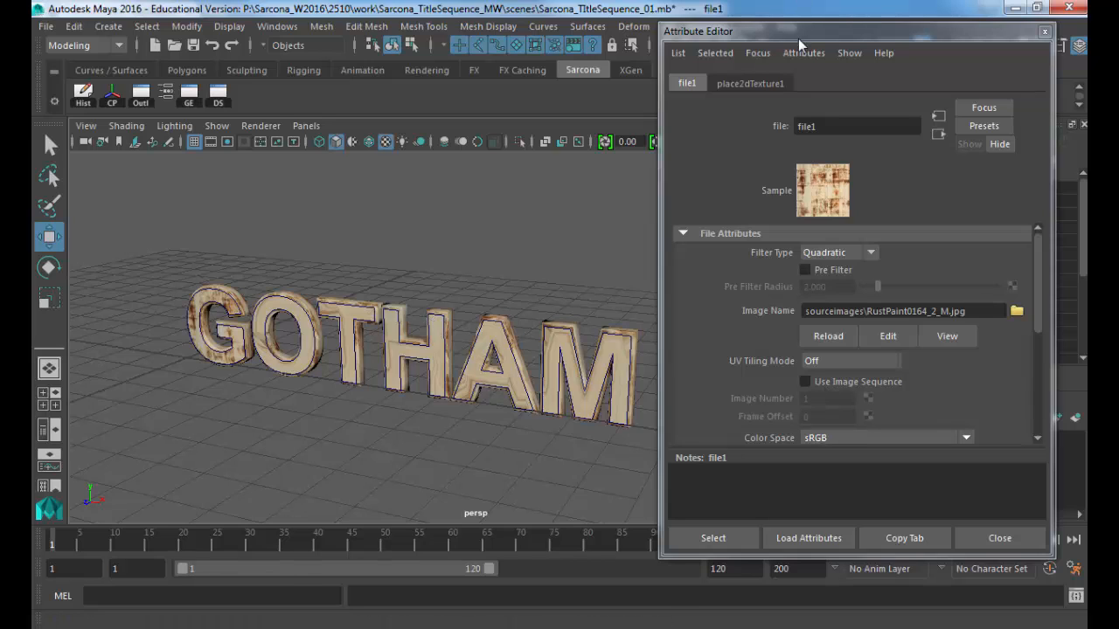
{"action": "left_click_drag", "start_coordinate": [794, 36], "coordinate": [802, 63]}
Step: Bring up the UV menu's projection commands, dismissing and reopening the menu once
{"action": "left_click", "coordinate": [668, 26]}
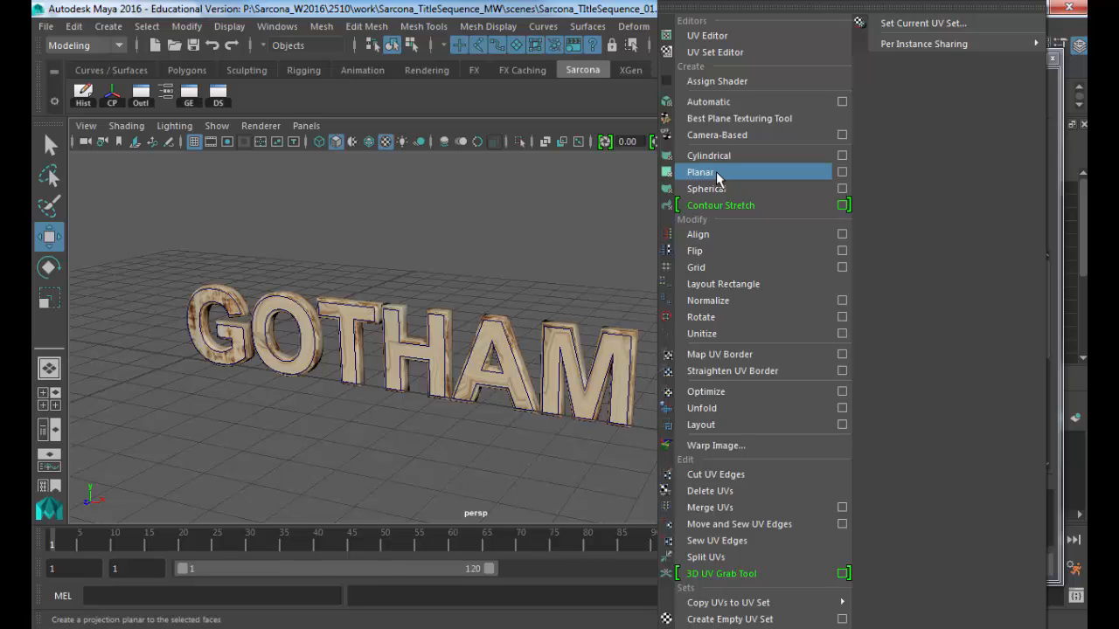
{"action": "left_click", "coordinate": [443, 203]}
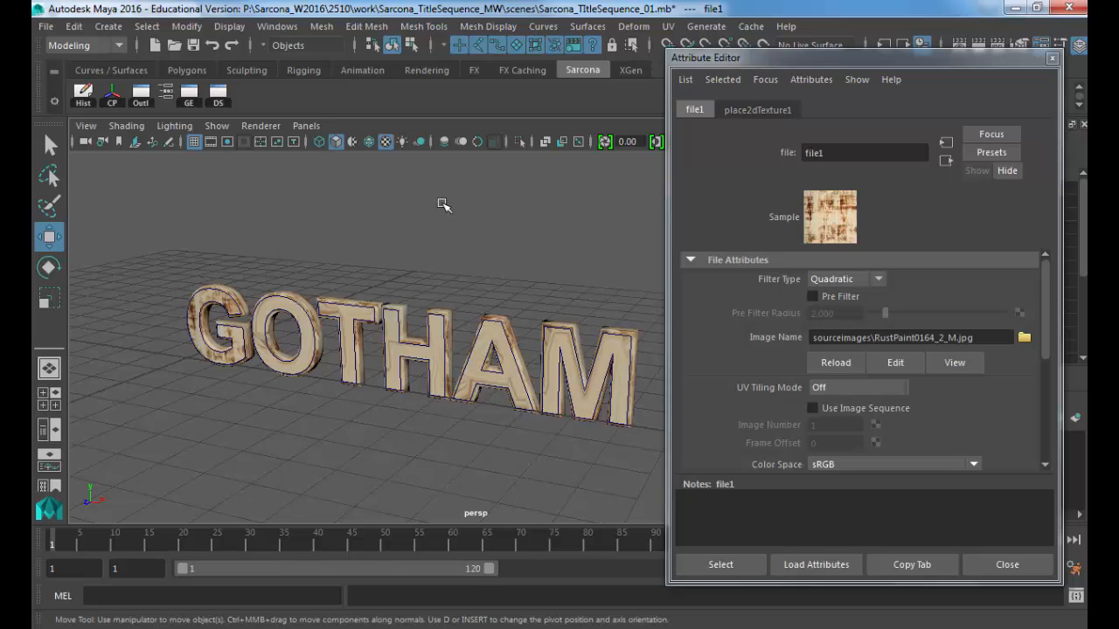
{"action": "left_click", "coordinate": [668, 26]}
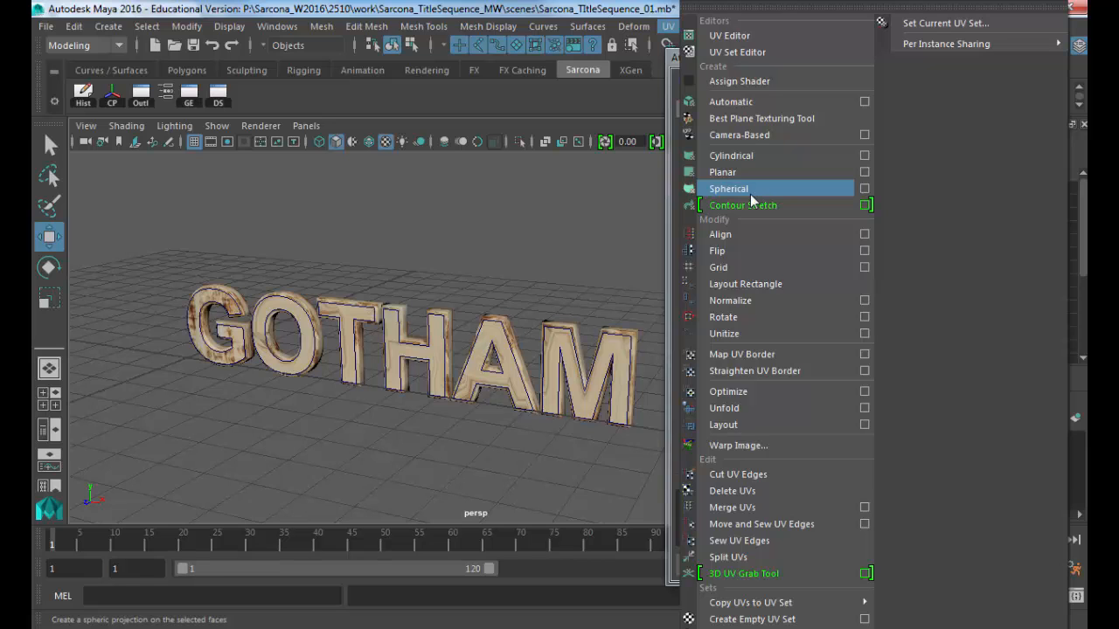
Step: Select the G, O, T, H, A and M letters and apply UV > Automatic projection
{"action": "left_click", "coordinate": [212, 284]}
{"action": "left_click", "coordinate": [213, 284]}
{"action": "left_click", "coordinate": [285, 309], "text": "shift"}
{"action": "left_click", "coordinate": [352, 317], "text": "shift"}
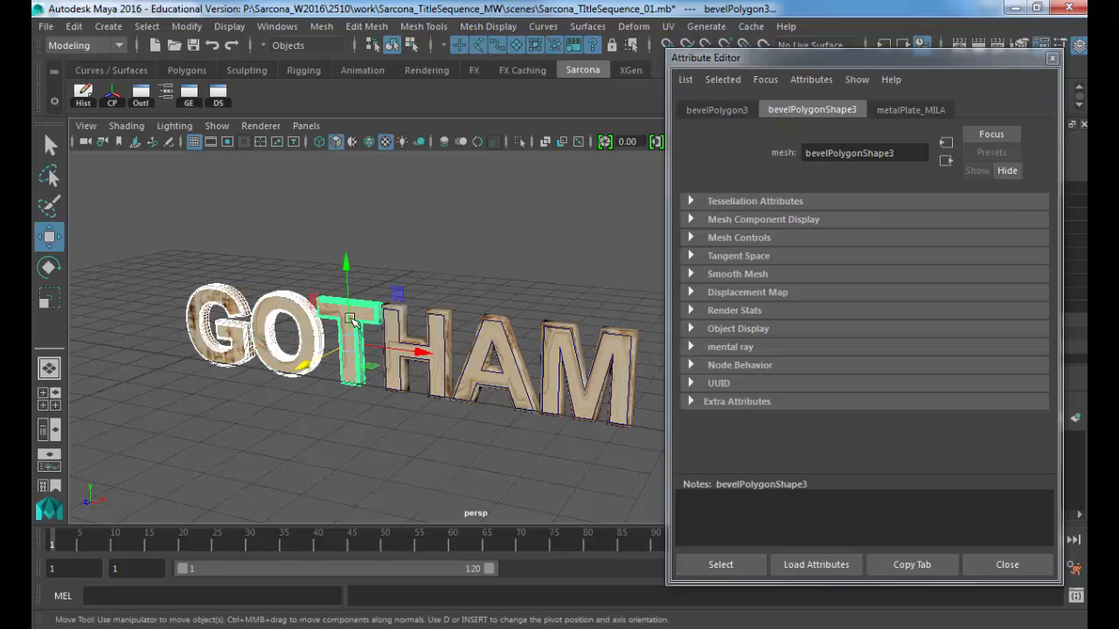
{"action": "left_click", "coordinate": [396, 325], "text": "shift"}
{"action": "left_click", "coordinate": [479, 339], "text": "shift"}
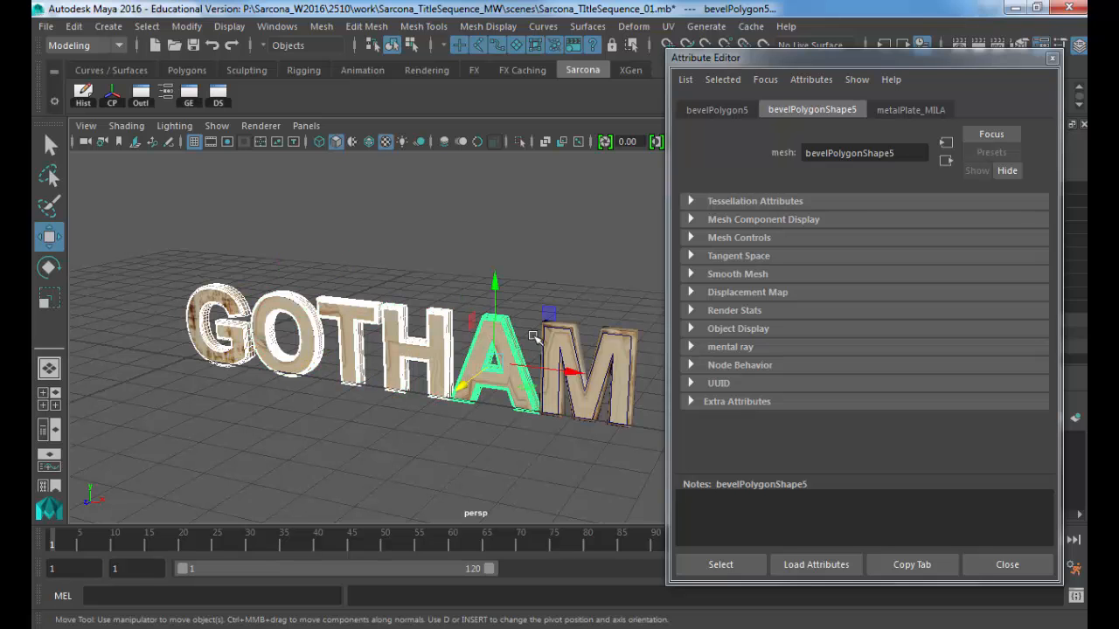
{"action": "left_click", "coordinate": [563, 336], "text": "shift"}
{"action": "scroll", "coordinate": [560, 341], "scroll_direction": "up", "scroll_amount": 3}
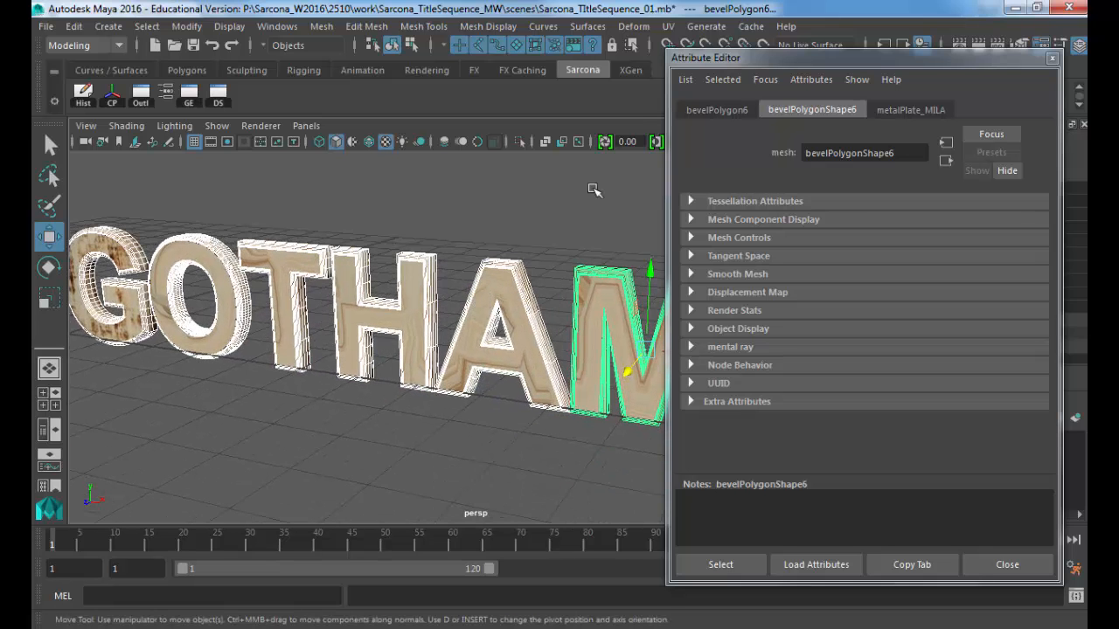
{"action": "left_click", "coordinate": [668, 27]}
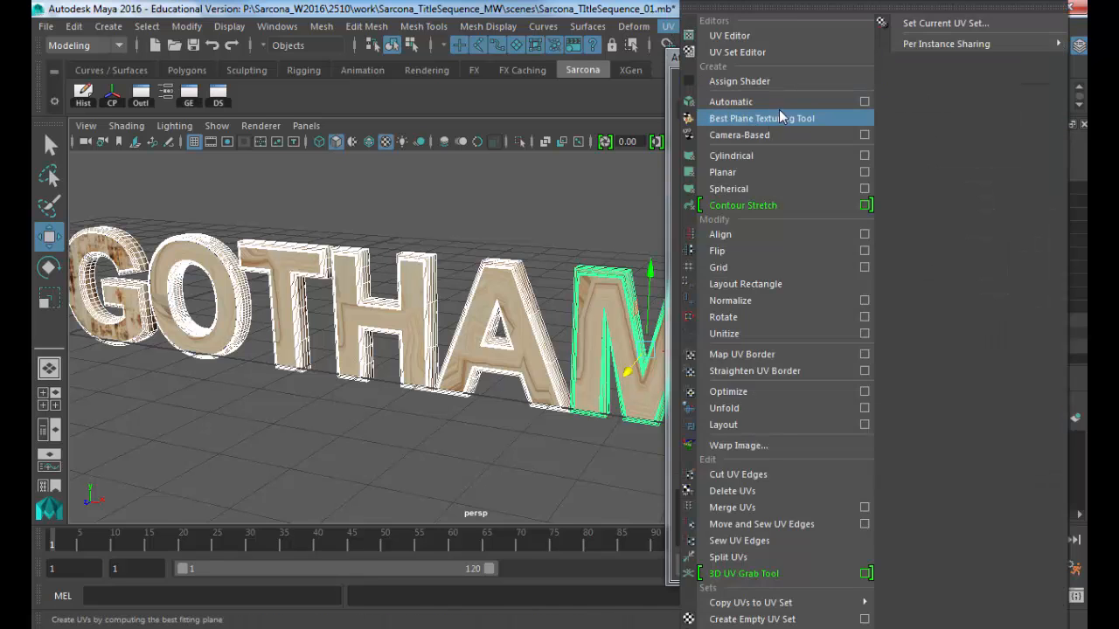
{"action": "left_click", "coordinate": [779, 102]}
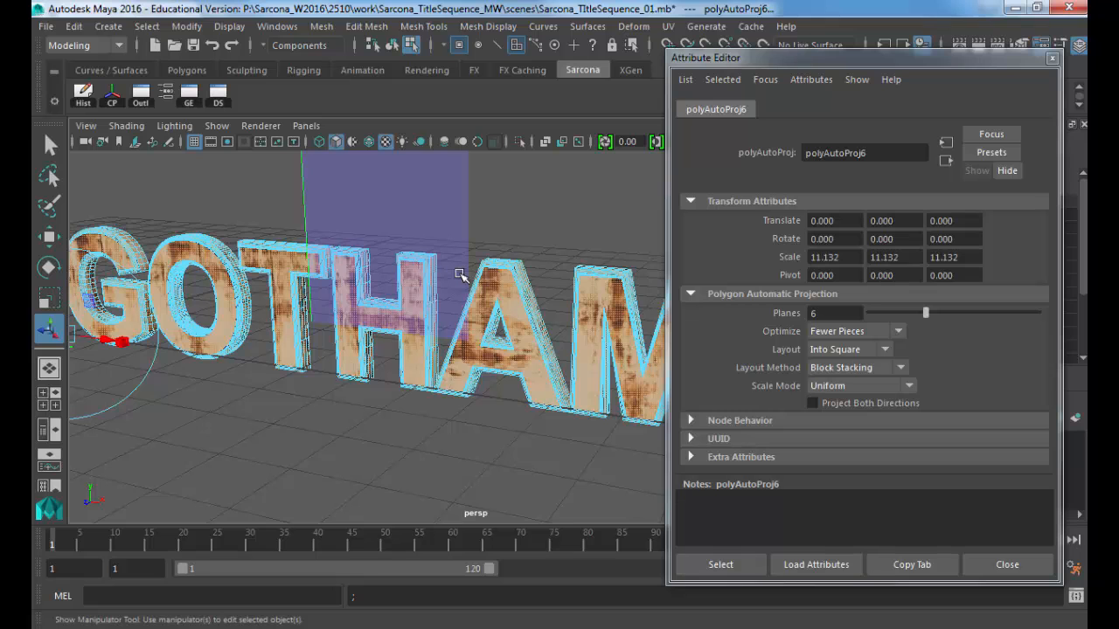
Step: Orbit around GOTHAM to check the projected texture, then return to object selection mode with F8
{"action": "left_click_drag", "start_coordinate": [461, 276], "coordinate": [401, 268], "text": "alt"}
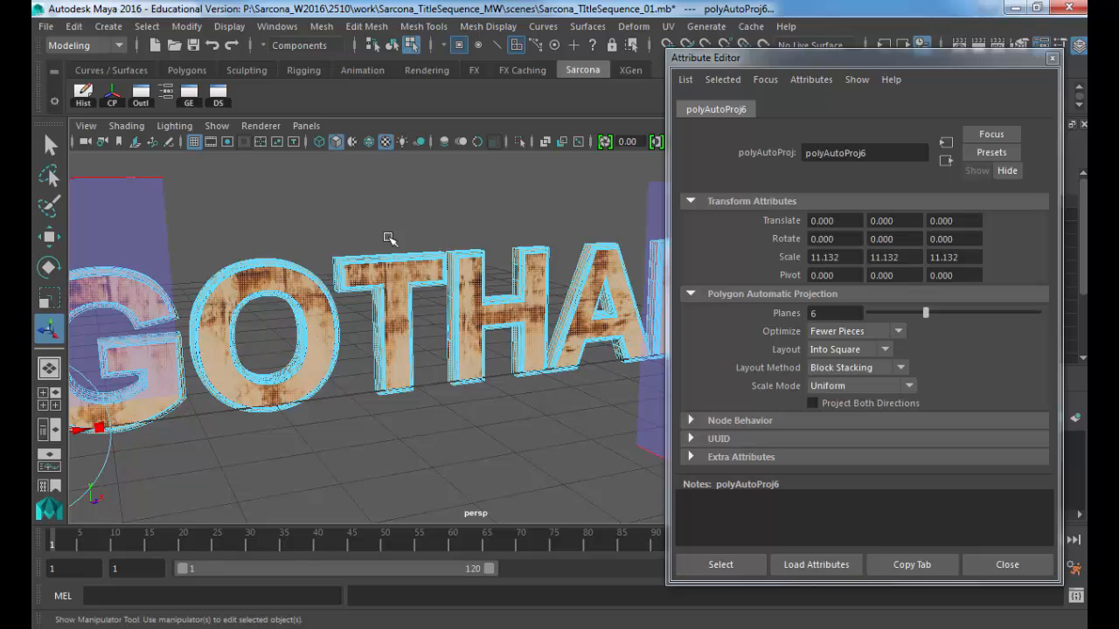
{"action": "mouse_move", "coordinate": [379, 168]}
{"action": "right_mouse_down"}
{"action": "mouse_move", "coordinate": [428, 150]}
{"action": "mouse_move", "coordinate": [383, 169]}
{"action": "right_mouse_up"}
{"action": "left_click_drag", "start_coordinate": [492, 250], "coordinate": [349, 297], "text": "alt"}
{"action": "right_click_drag", "start_coordinate": [350, 297], "coordinate": [393, 279], "text": "alt"}
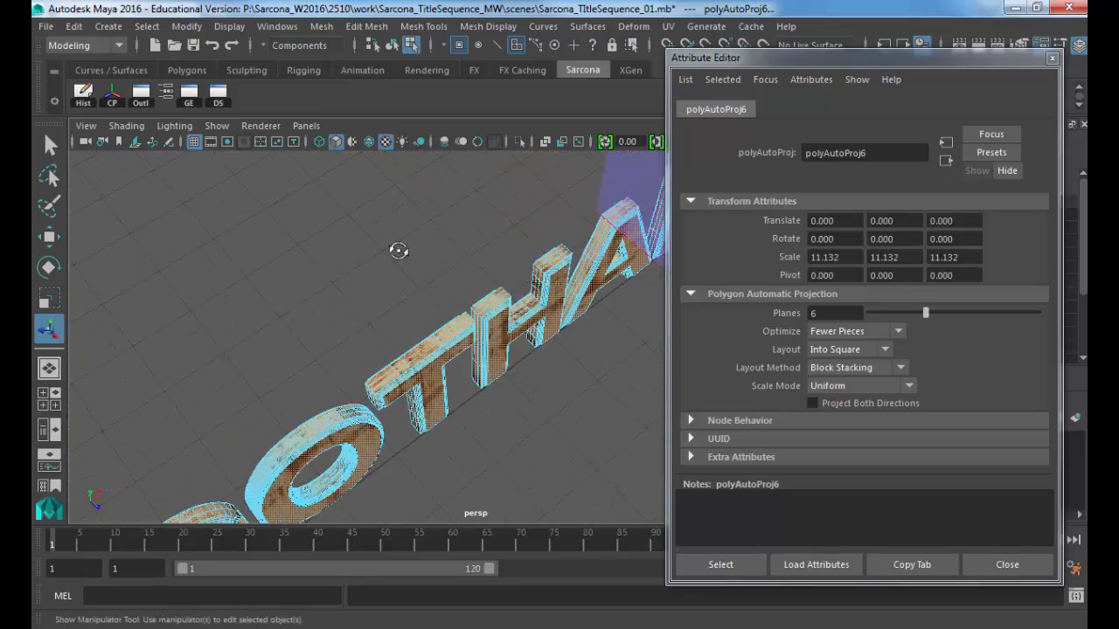
{"action": "left_click_drag", "start_coordinate": [394, 280], "coordinate": [324, 207], "text": "alt"}
{"action": "key", "text": "F8"}
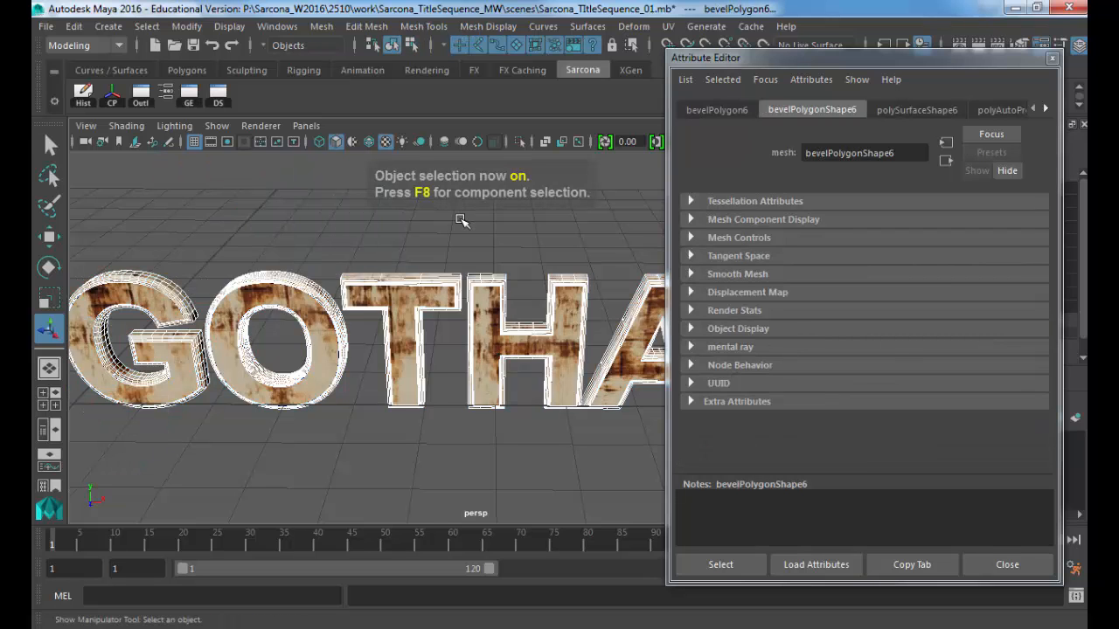
Step: Deselect, zoom in close on the rust texture of the H, then select the H letter
{"action": "left_click", "coordinate": [550, 263]}
{"action": "left_click_drag", "start_coordinate": [550, 262], "coordinate": [333, 236], "text": "alt"}
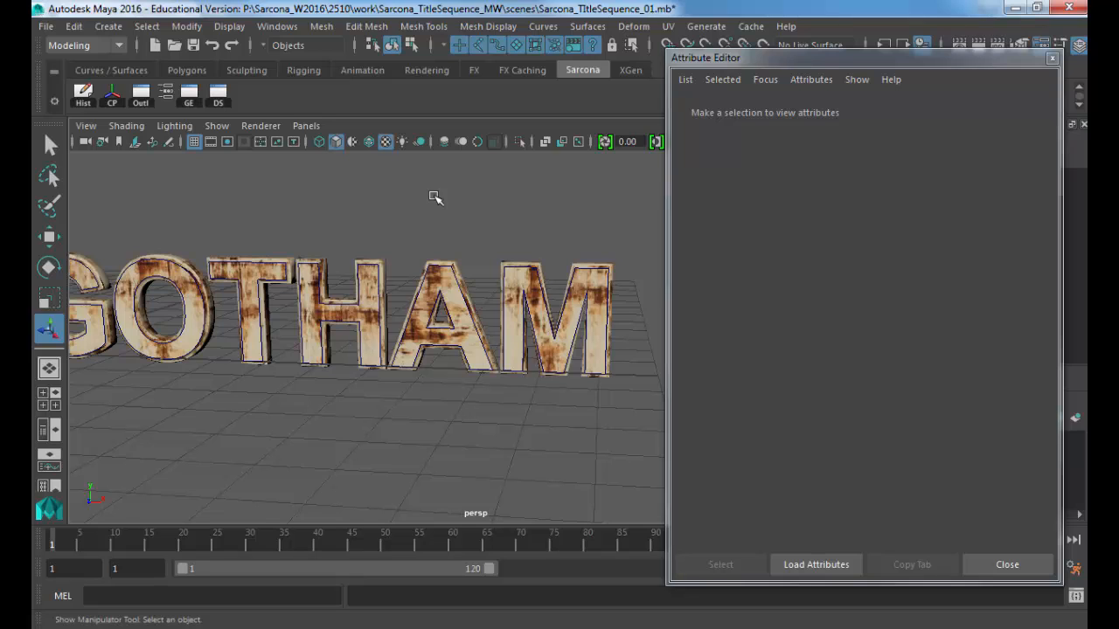
{"action": "middle_click_drag", "start_coordinate": [374, 281], "coordinate": [385, 314], "text": "alt"}
{"action": "scroll", "coordinate": [474, 320], "scroll_direction": "up", "scroll_amount": 5}
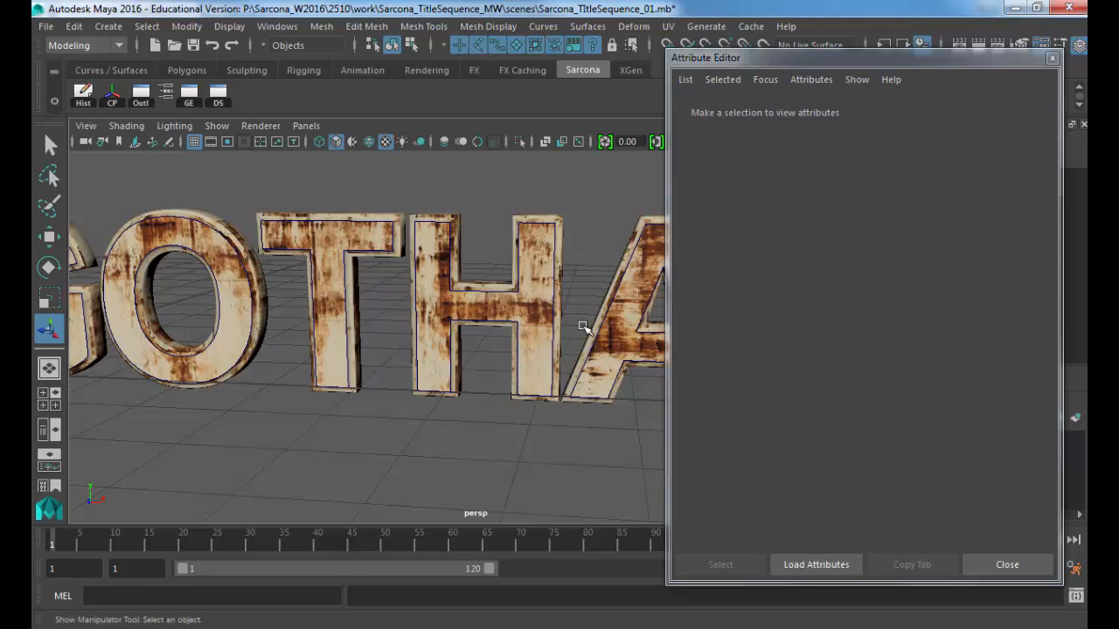
{"action": "right_click_drag", "start_coordinate": [440, 364], "coordinate": [475, 340], "text": "alt"}
{"action": "scroll", "coordinate": [475, 340], "scroll_direction": "up", "scroll_amount": 5}
{"action": "right_click_drag", "start_coordinate": [250, 288], "coordinate": [367, 328], "text": "alt"}
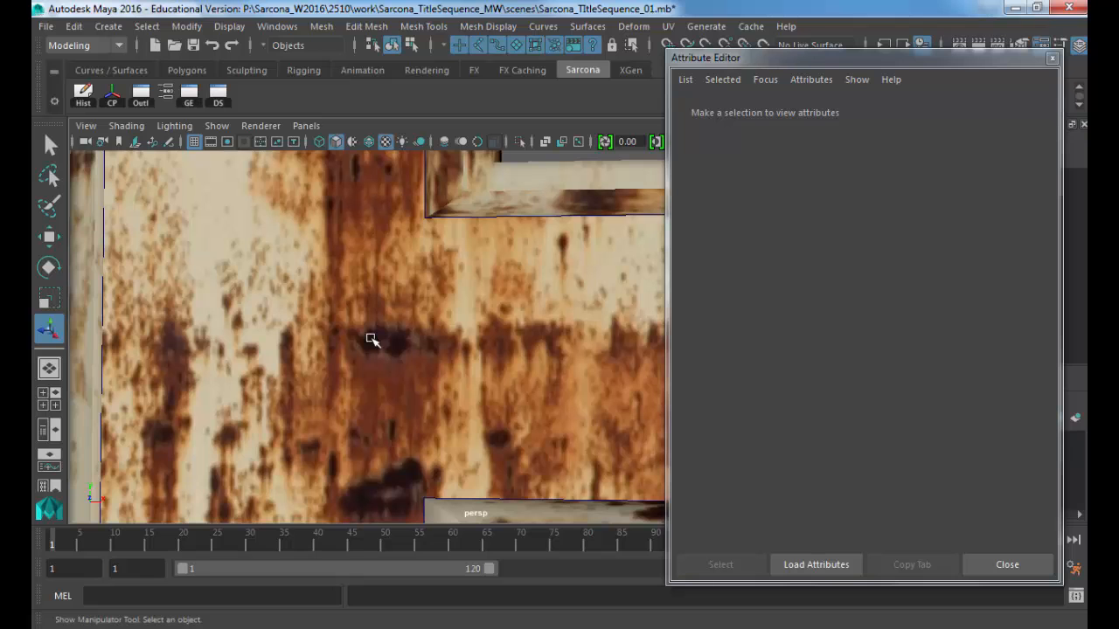
{"action": "right_click_drag", "start_coordinate": [512, 350], "coordinate": [411, 329], "text": "alt"}
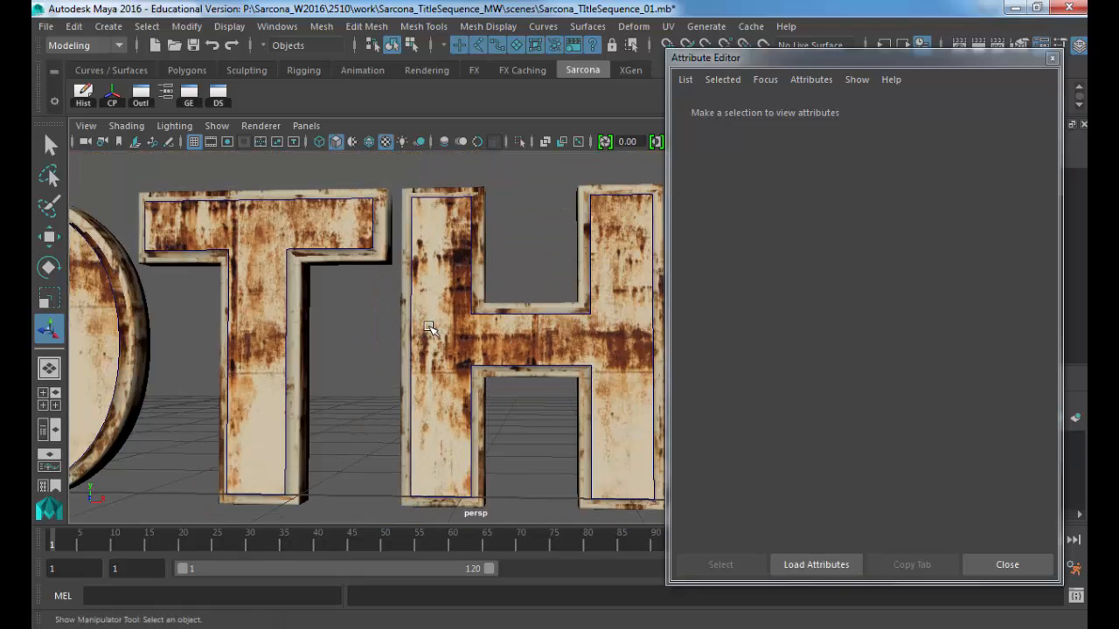
{"action": "left_click", "coordinate": [431, 243]}
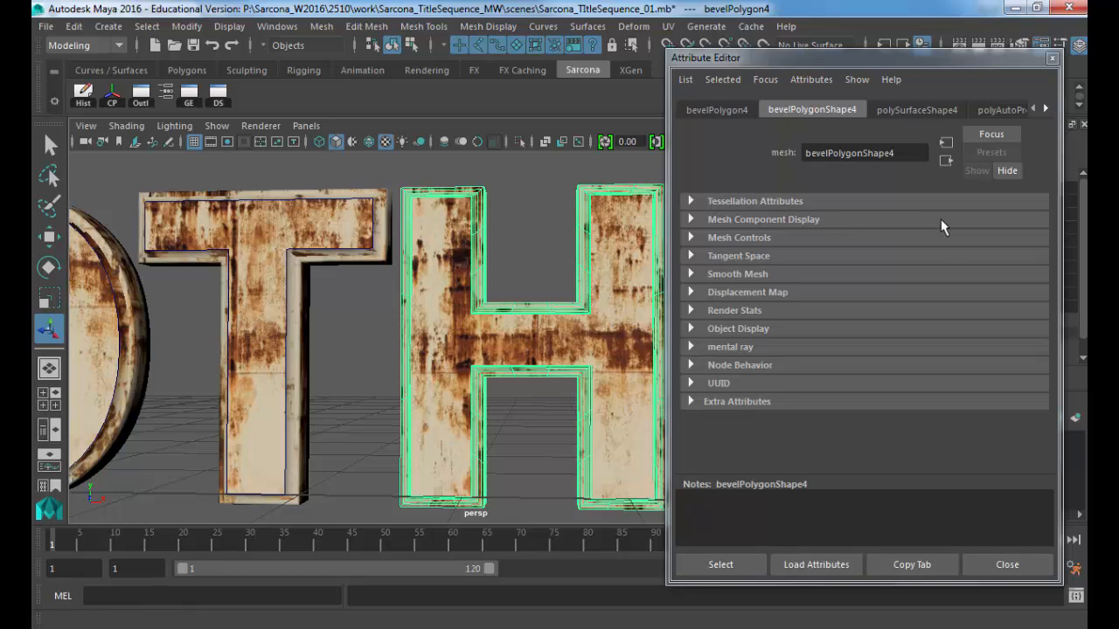
Step: Open the metalPlate_MILA material and follow its Color map to the RustPaint0164_2_M file node
{"action": "left_click", "coordinate": [1047, 108]}
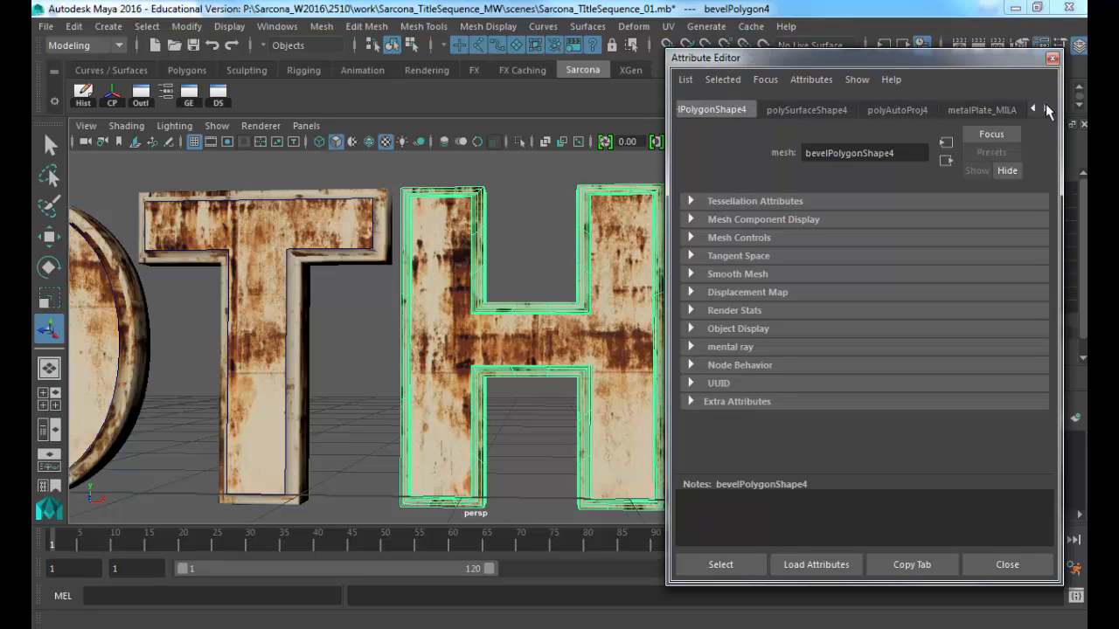
{"action": "left_click", "coordinate": [997, 109]}
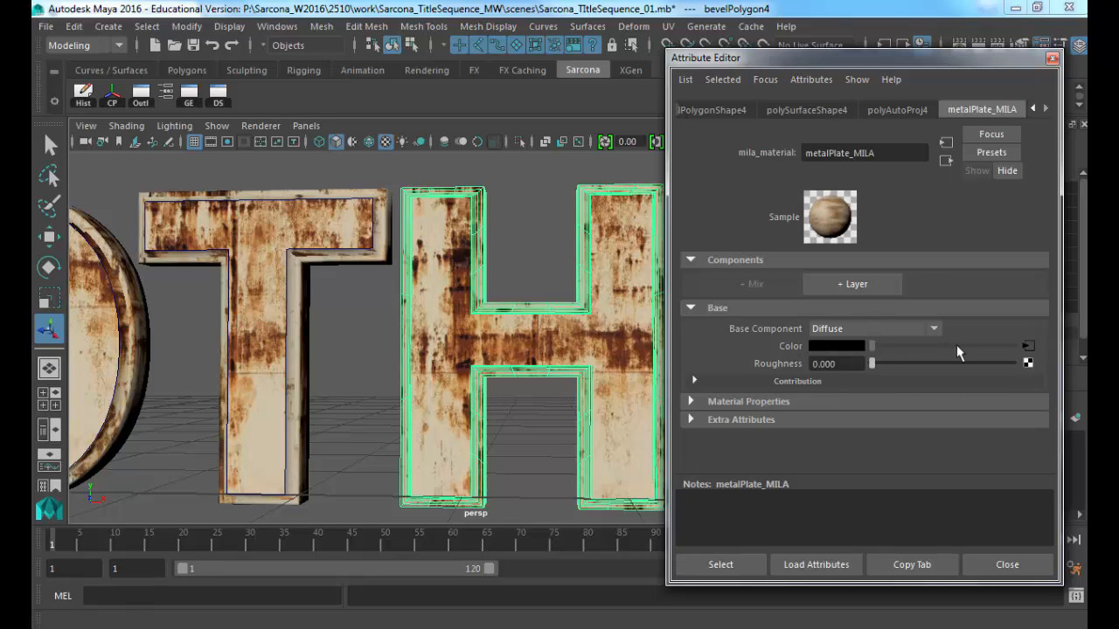
{"action": "left_click", "coordinate": [1029, 347]}
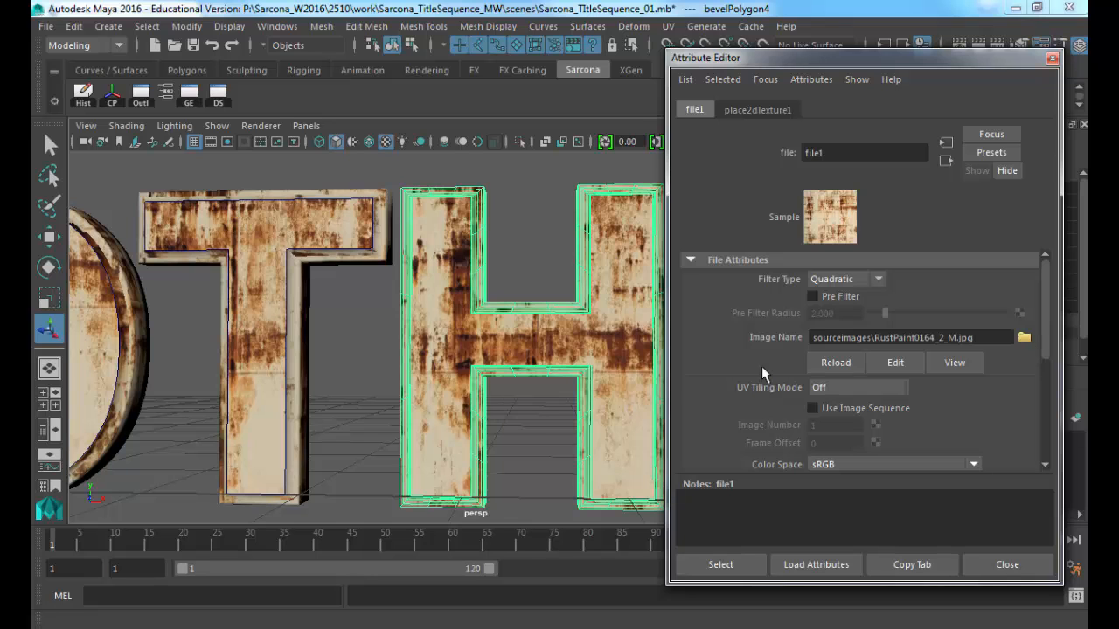
{"action": "scroll", "coordinate": [736, 373], "scroll_direction": "down", "scroll_amount": 3}
{"action": "scroll", "coordinate": [736, 372], "scroll_direction": "up", "scroll_amount": 3}
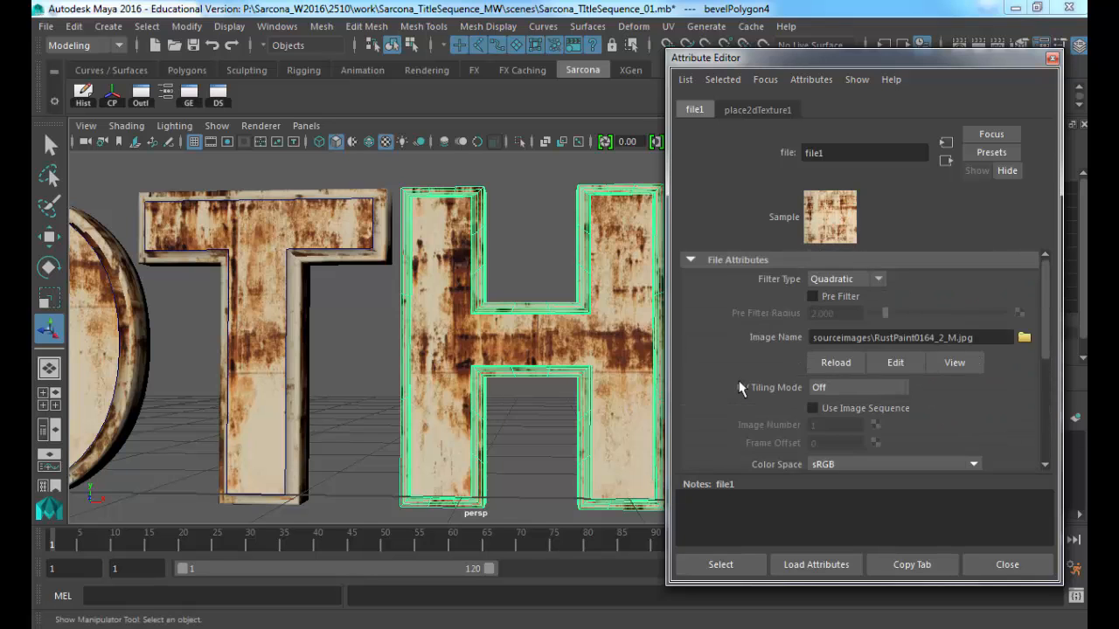
{"action": "scroll", "coordinate": [738, 388], "scroll_direction": "down", "scroll_amount": 3}
{"action": "scroll", "coordinate": [740, 388], "scroll_direction": "up", "scroll_amount": 3}
Step: Set place2dTexture1's Repeat UV to 5 by 5 and frame the letters
{"action": "left_click", "coordinate": [749, 108]}
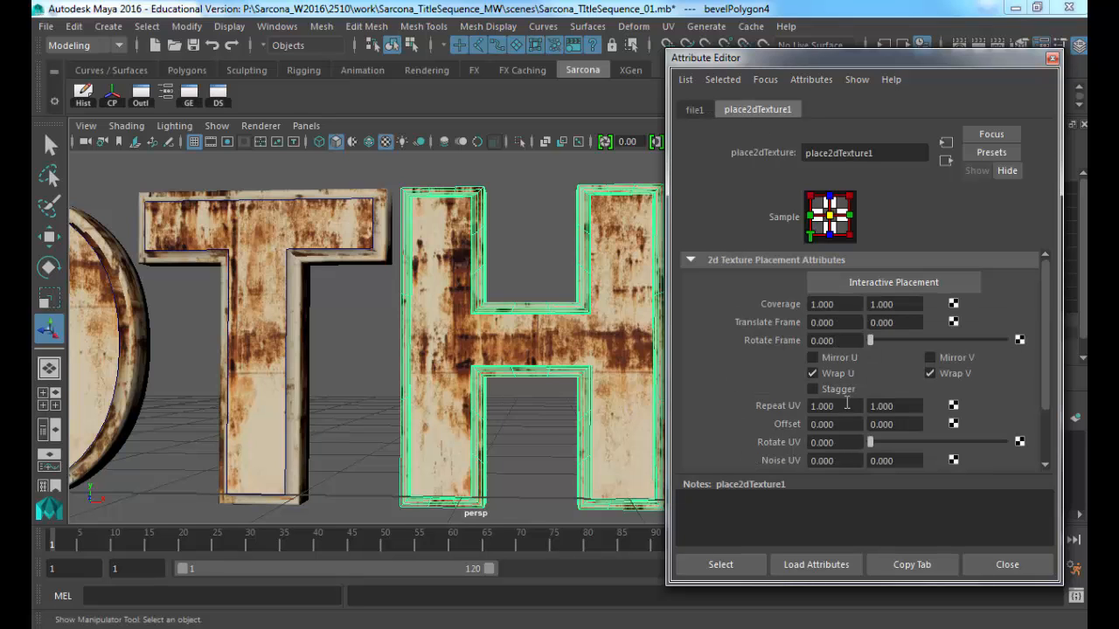
{"action": "left_click_drag", "start_coordinate": [846, 406], "coordinate": [738, 407]}
{"action": "type", "text": "5"}
{"action": "key", "text": "Tab"}
{"action": "type", "text": "5"}
{"action": "key", "text": "Tab"}
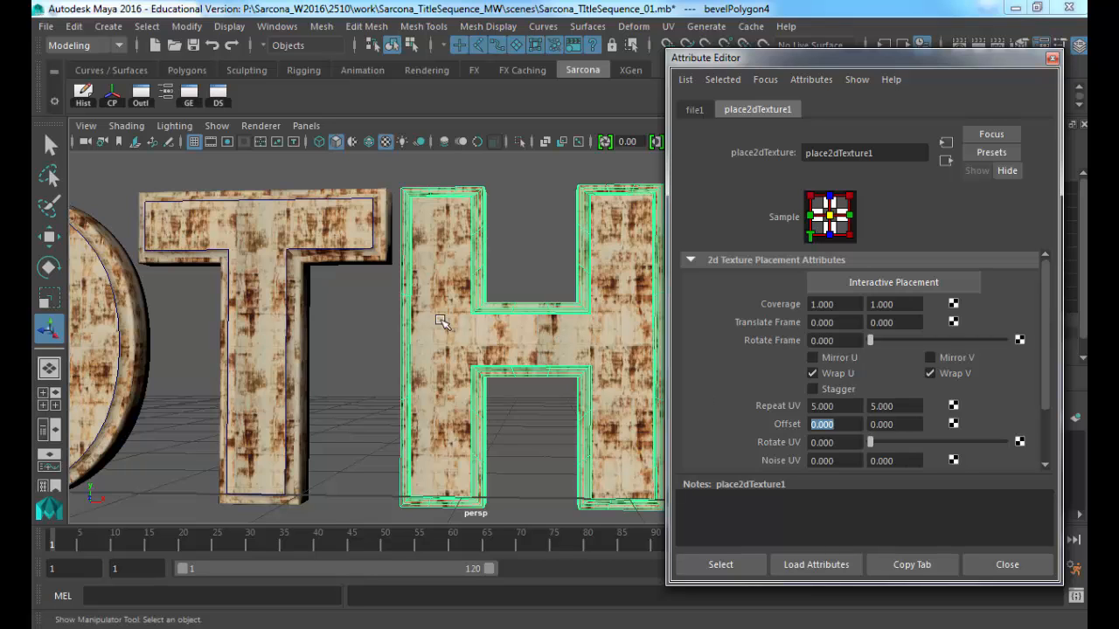
{"action": "scroll", "coordinate": [452, 303], "scroll_direction": "down", "scroll_amount": 3}
{"action": "middle_click_drag", "start_coordinate": [379, 315], "coordinate": [495, 304], "text": "alt"}
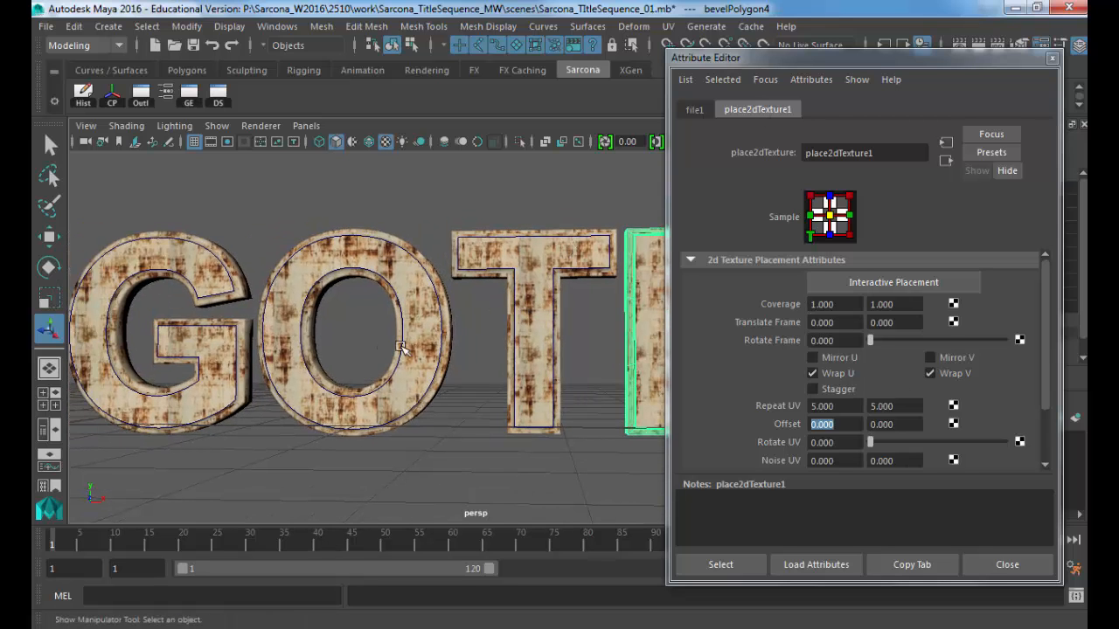
{"action": "middle_click_drag", "start_coordinate": [379, 335], "coordinate": [403, 355], "text": "alt"}
Step: Try Mirror U and Mirror V, turn both off again, and orbit to check the tiling
{"action": "left_click", "coordinate": [930, 357]}
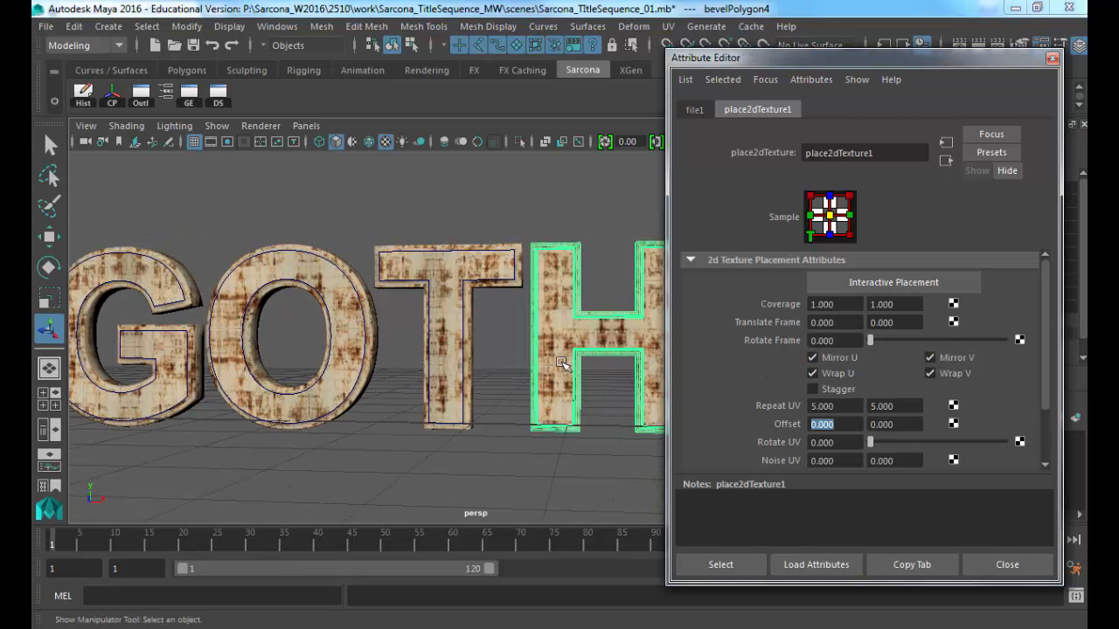
{"action": "left_click", "coordinate": [812, 358]}
{"action": "left_click", "coordinate": [934, 360]}
{"action": "left_click", "coordinate": [831, 356]}
{"action": "scroll", "coordinate": [551, 352], "scroll_direction": "up", "scroll_amount": 5}
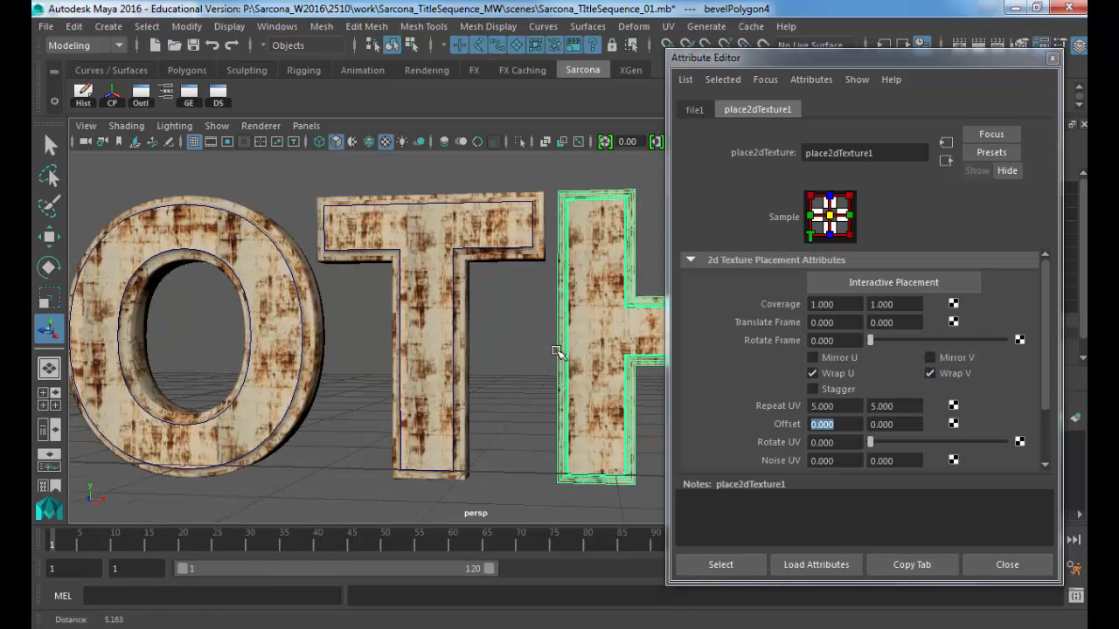
{"action": "left_click_drag", "start_coordinate": [525, 336], "coordinate": [457, 338], "text": "alt"}
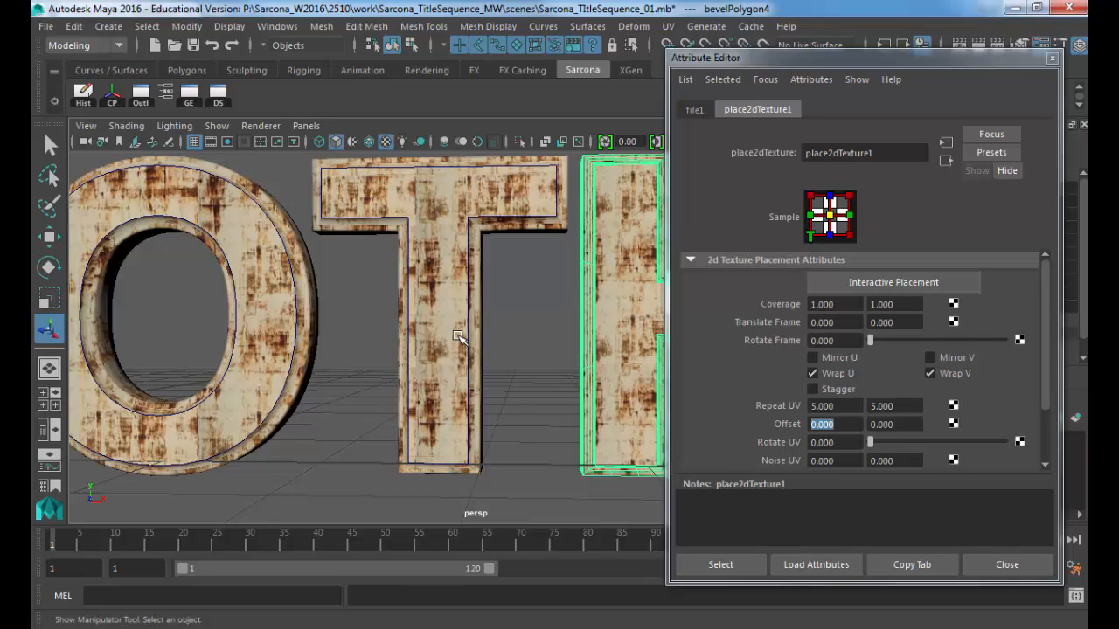
{"action": "left_click_drag", "start_coordinate": [539, 330], "coordinate": [497, 335], "text": "alt"}
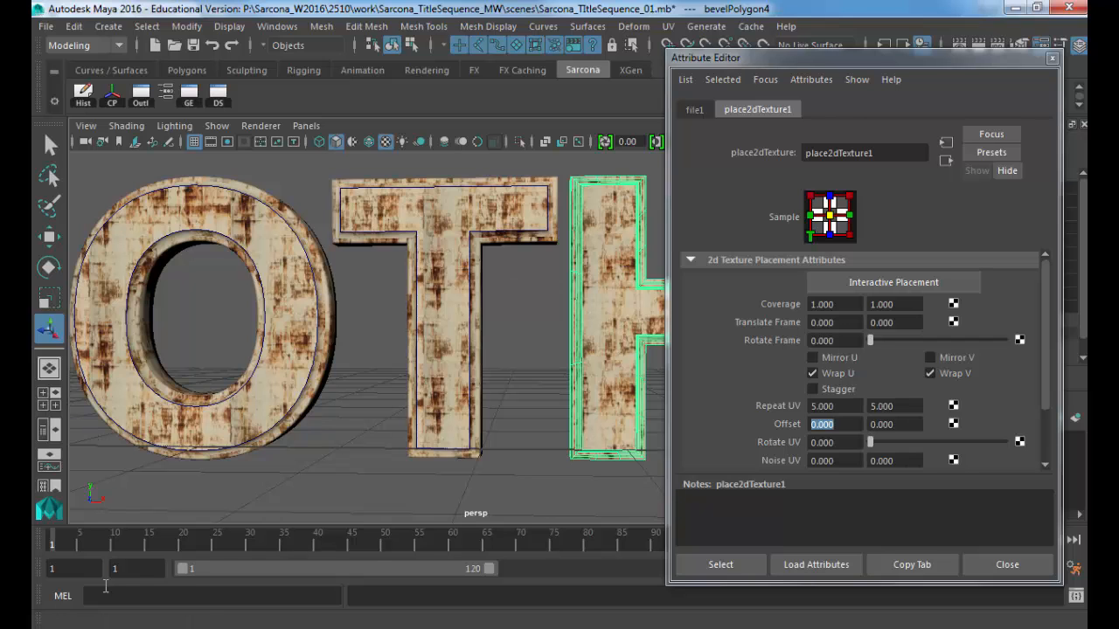
Step: Launch Adobe Photoshop CC 2015 from a Start menu search for 'photo' and switch to it once loaded
{"action": "key", "text": "super"}
{"action": "type", "text": "photo"}
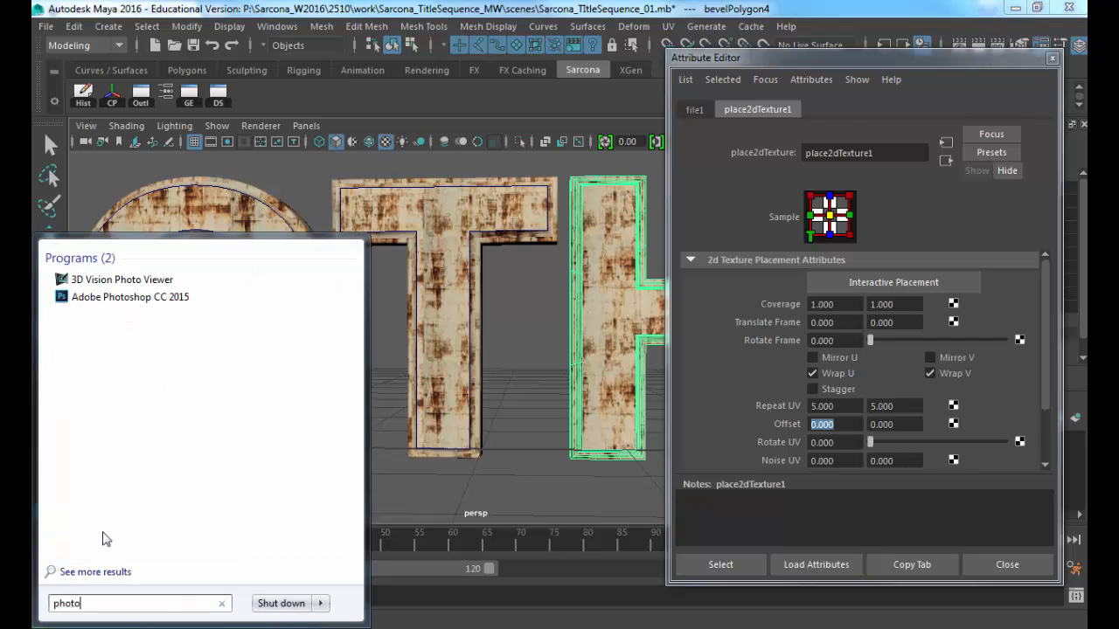
{"action": "key", "text": "Down"}
{"action": "key", "text": "Return"}
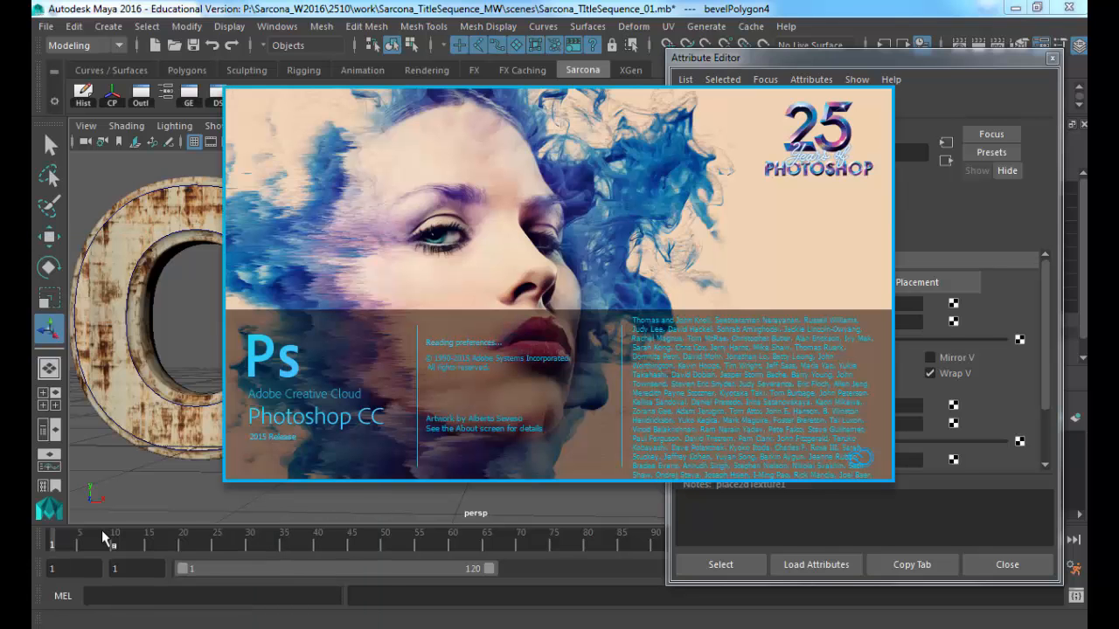
{"action": "key", "text": "alt+Tab"}
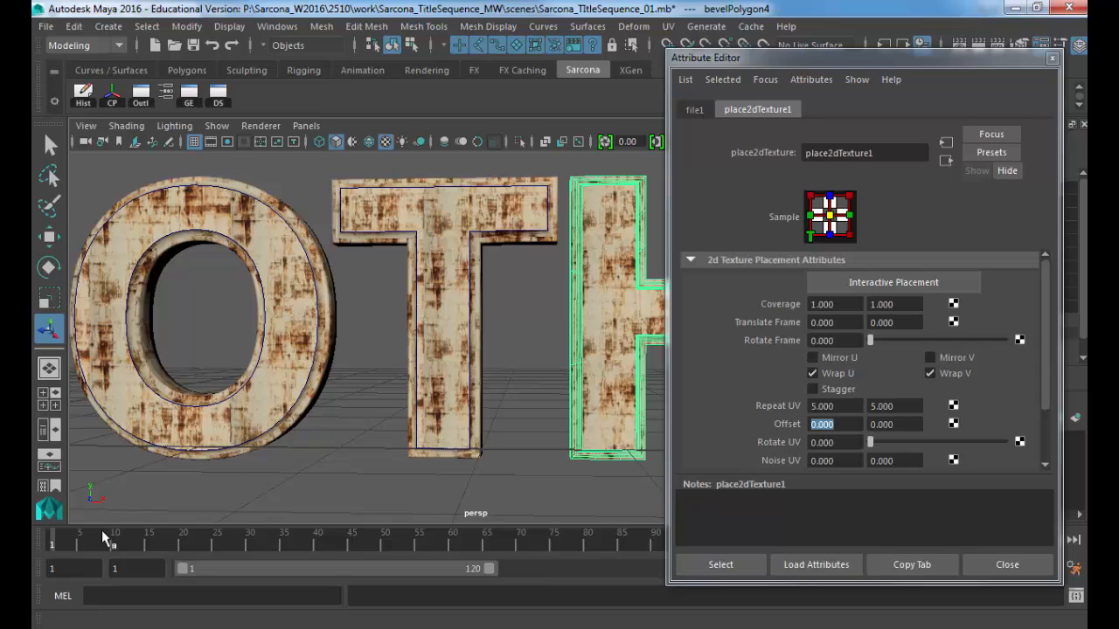
{"action": "key", "text": "alt+Tab"}
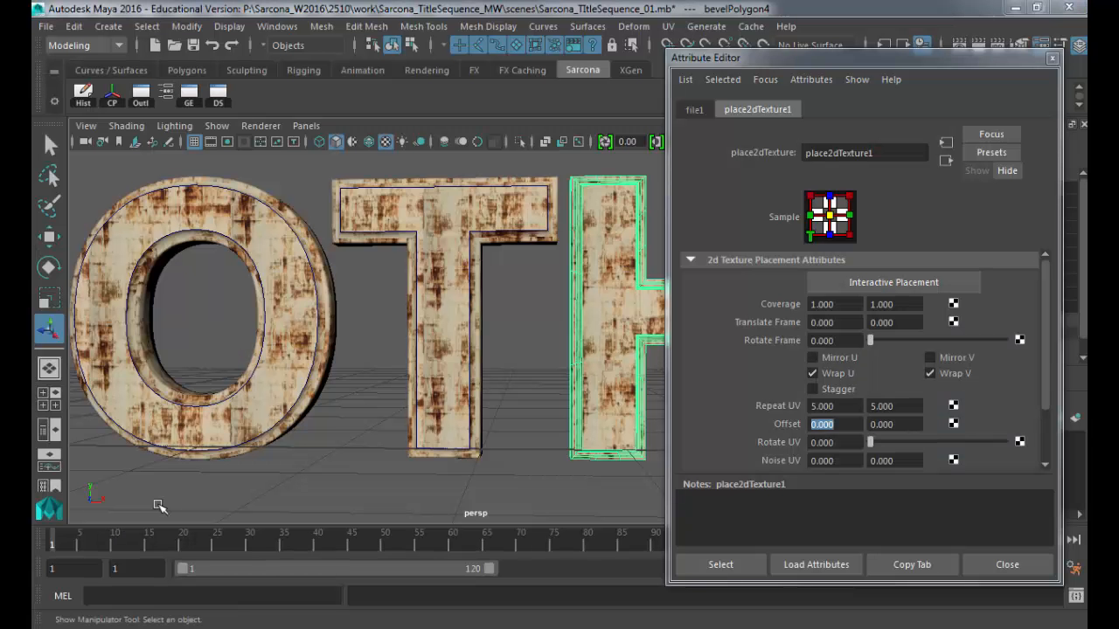
{"action": "scroll", "coordinate": [554, 306], "scroll_direction": "down", "scroll_amount": 2}
{"action": "scroll", "coordinate": [400, 305], "scroll_direction": "down", "scroll_amount": 2}
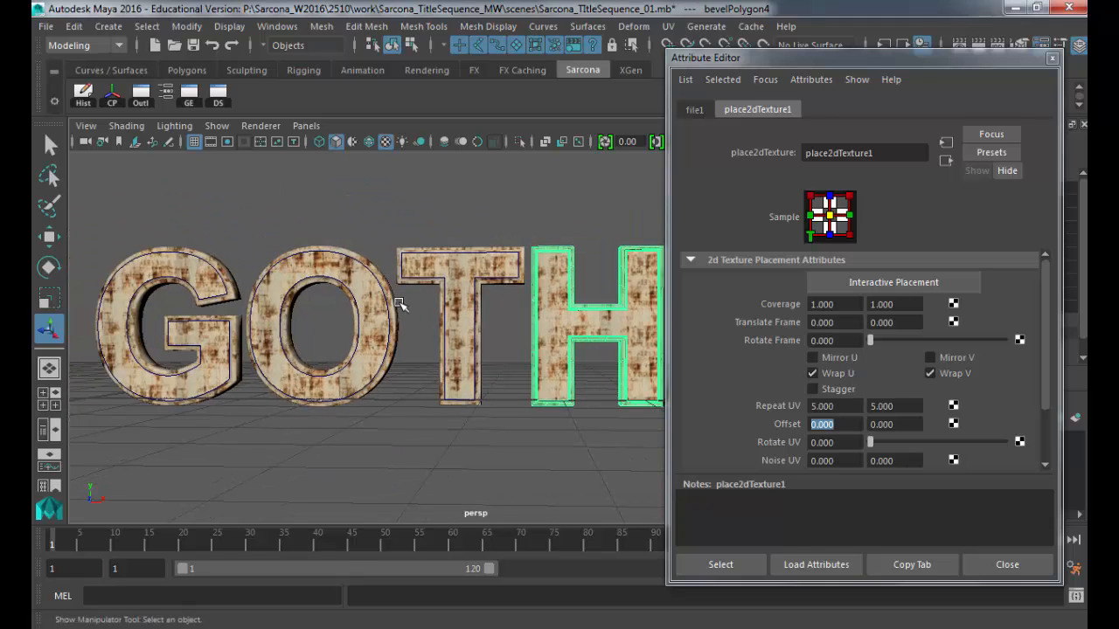
{"action": "key", "text": "alt+Tab"}
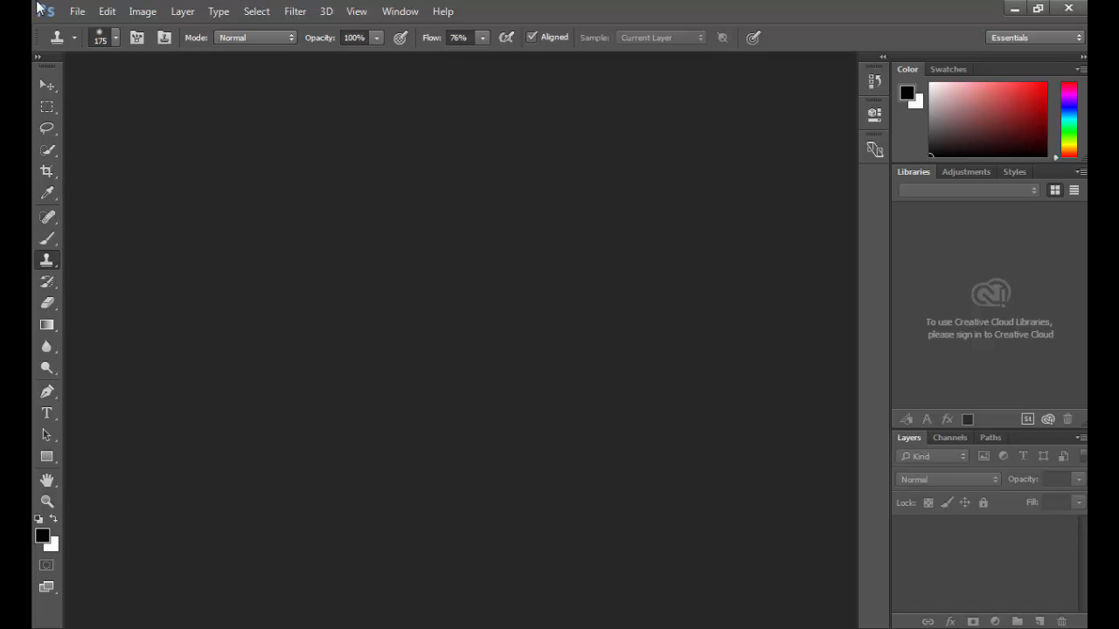
Step: Open RustPaint0164_2_M.jpg from Sarcona_TitleSequence_MW/sourceimages
{"action": "left_click", "coordinate": [77, 13]}
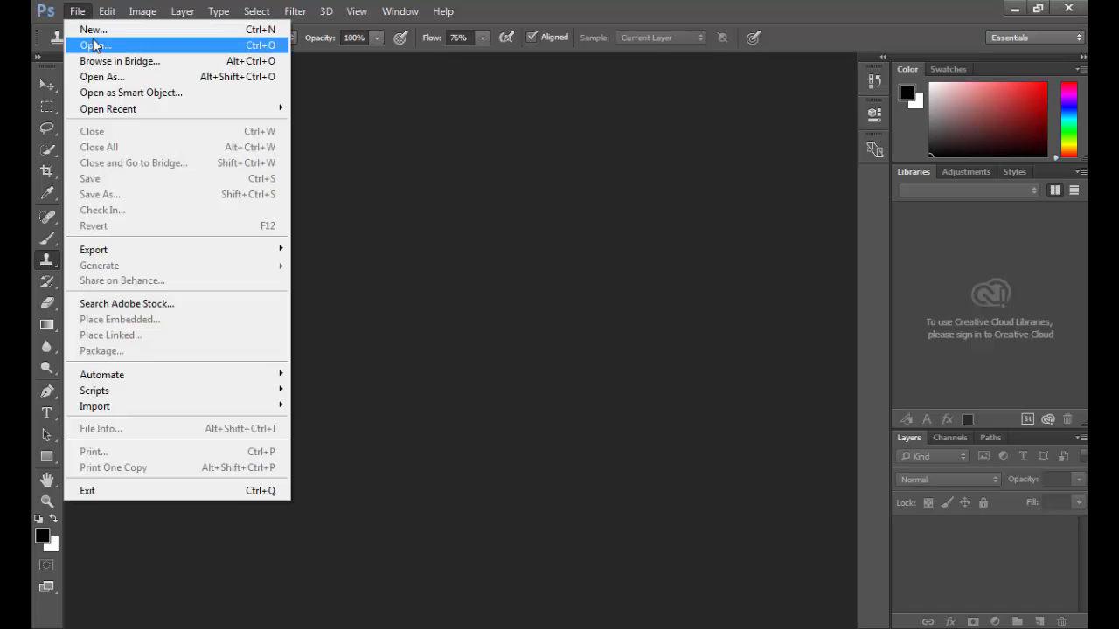
{"action": "left_click", "coordinate": [92, 42]}
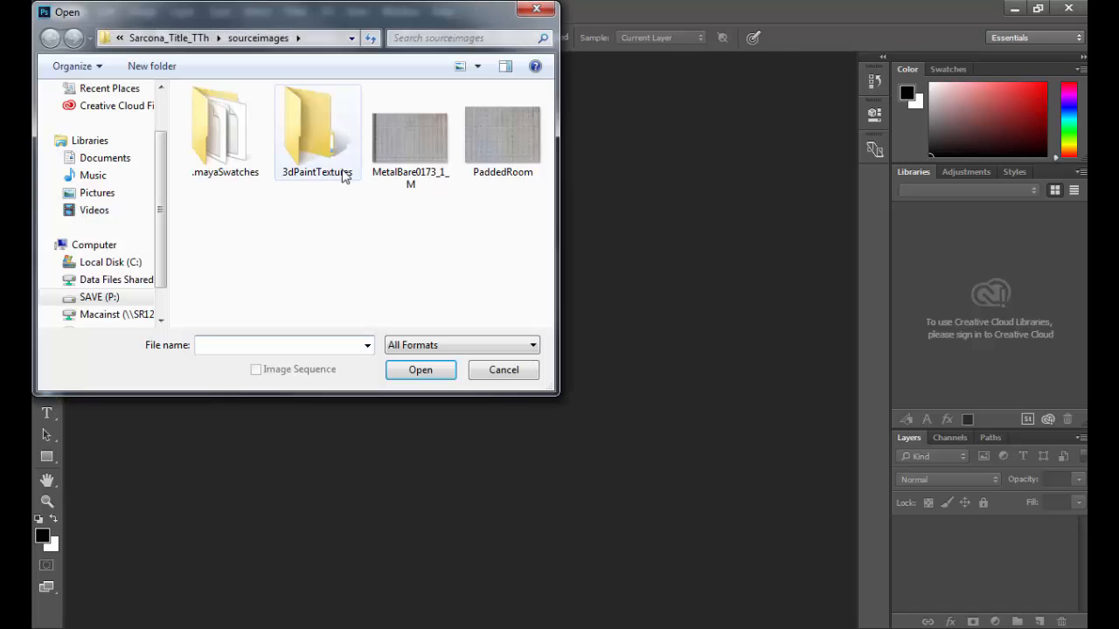
{"action": "left_click", "coordinate": [168, 38]}
{"action": "left_click", "coordinate": [179, 40]}
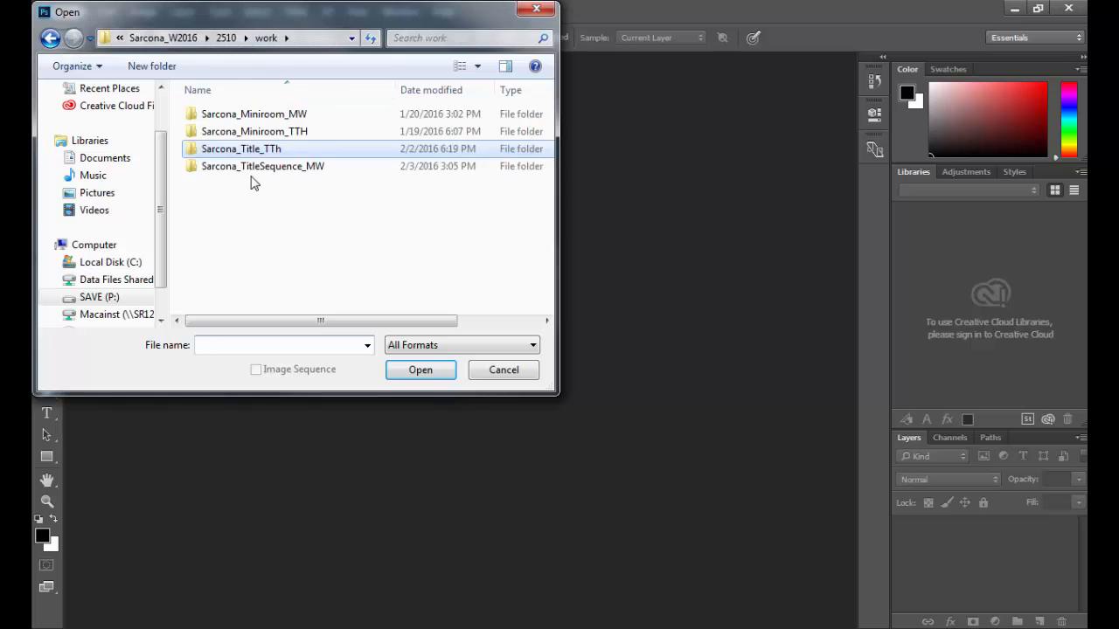
{"action": "double_click", "coordinate": [242, 166]}
{"action": "scroll", "coordinate": [220, 253], "scroll_direction": "down", "scroll_amount": 1}
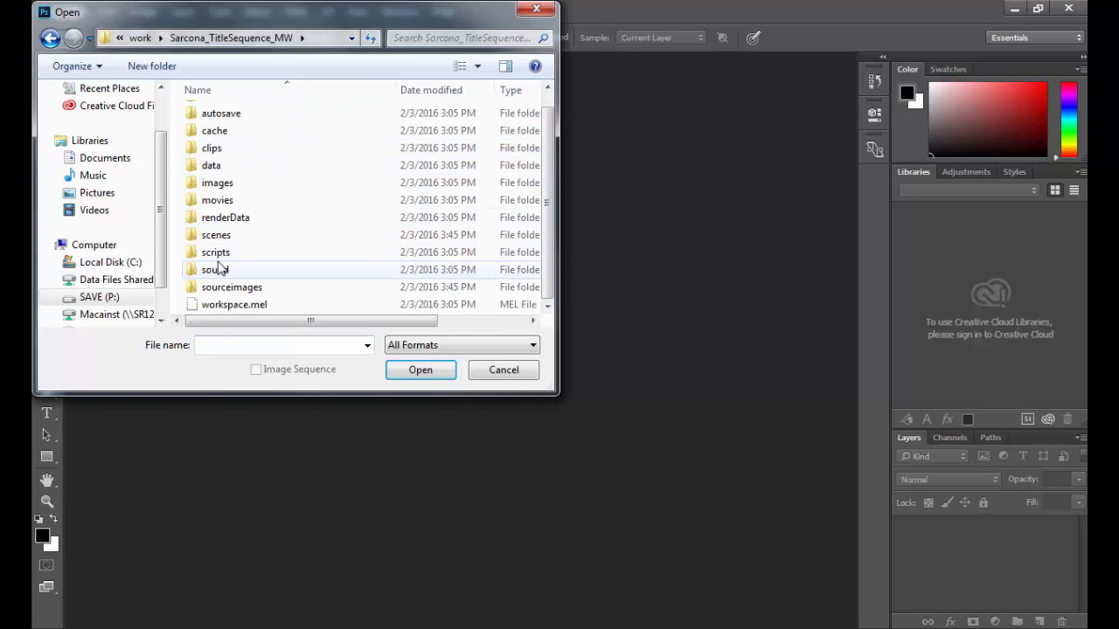
{"action": "double_click", "coordinate": [219, 289]}
{"action": "left_click", "coordinate": [227, 151]}
{"action": "double_click", "coordinate": [227, 151]}
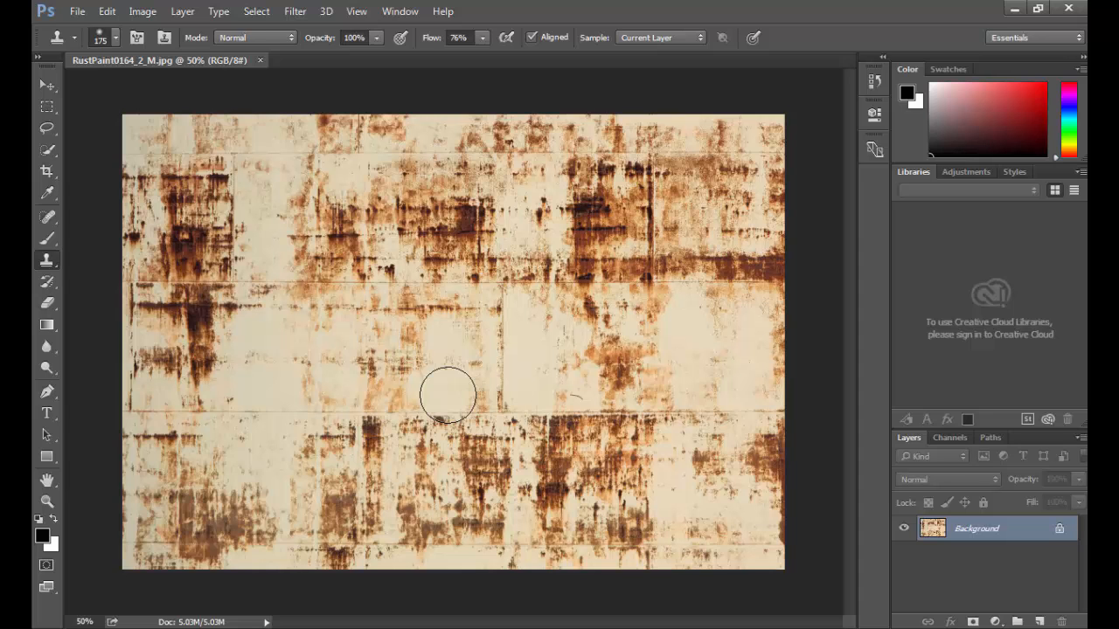
Step: Open MetalBare0173_1_M.jpg from the recent files list as a second document
{"action": "left_click", "coordinate": [78, 10]}
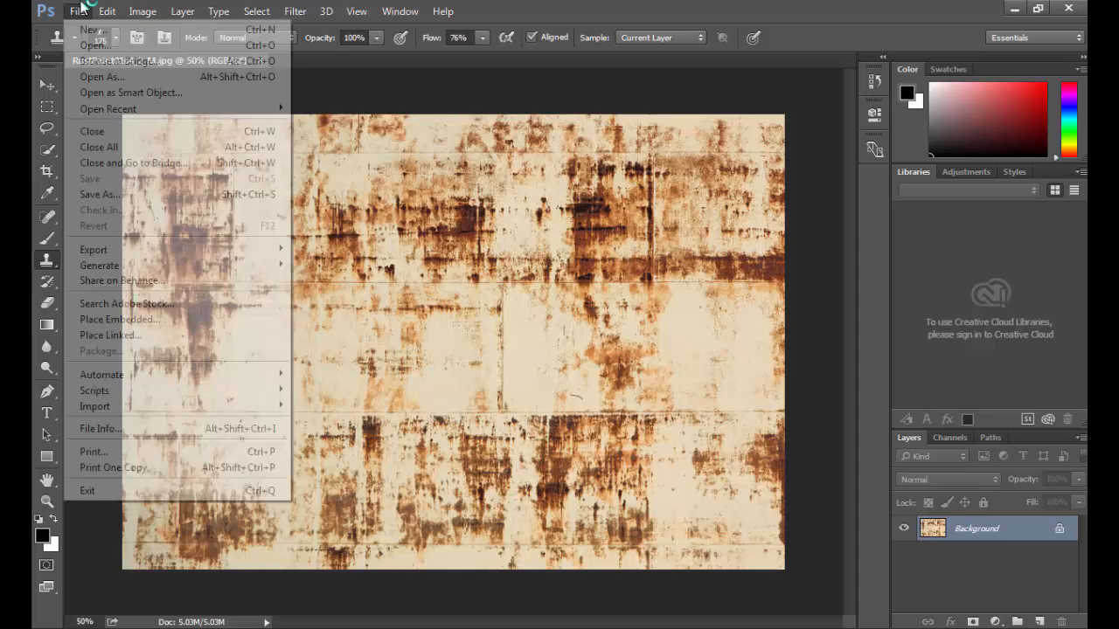
{"action": "left_click", "coordinate": [78, 11]}
{"action": "left_click", "coordinate": [79, 10]}
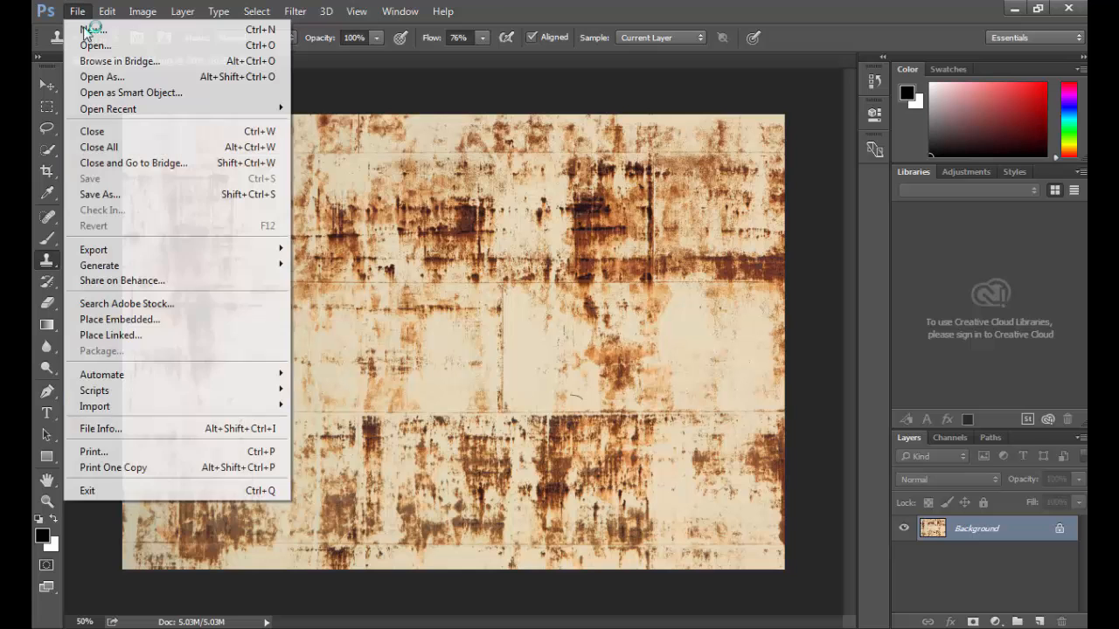
{"action": "mouse_move", "coordinate": [219, 108]}
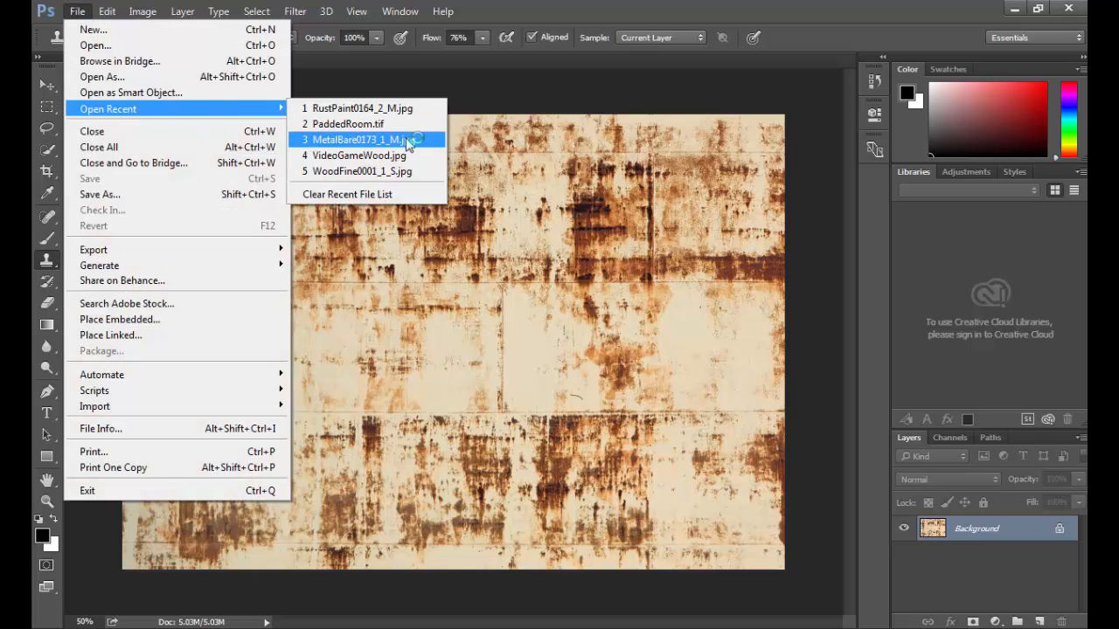
{"action": "left_click", "coordinate": [402, 140]}
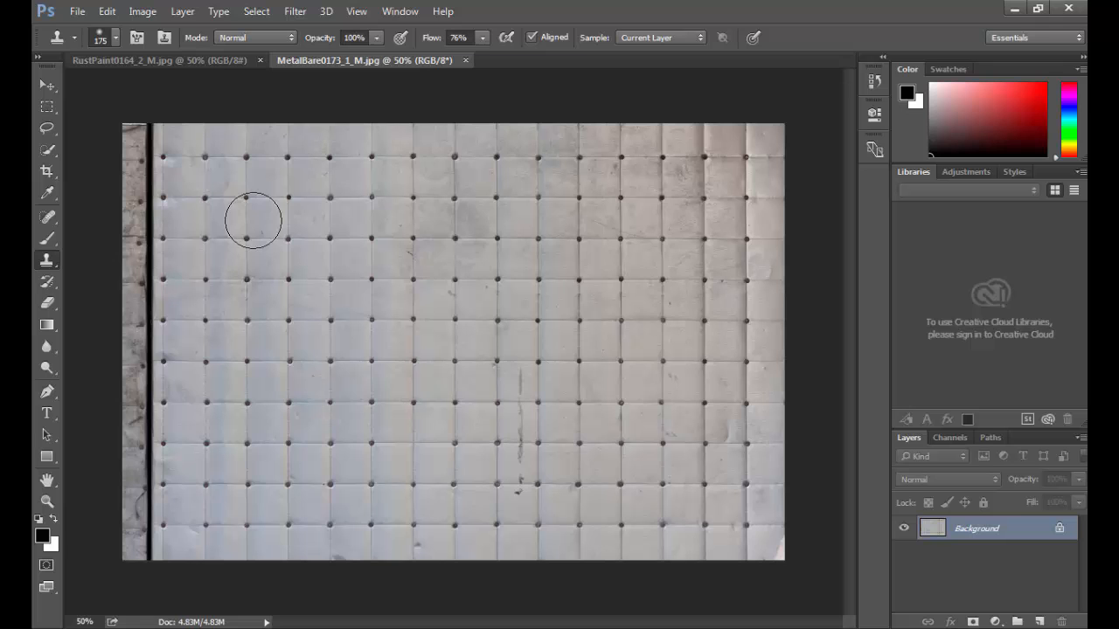
Step: Apply a wrap-around Offset of +889 px right and +568 px down, then close the documents
{"action": "left_click", "coordinate": [295, 11]}
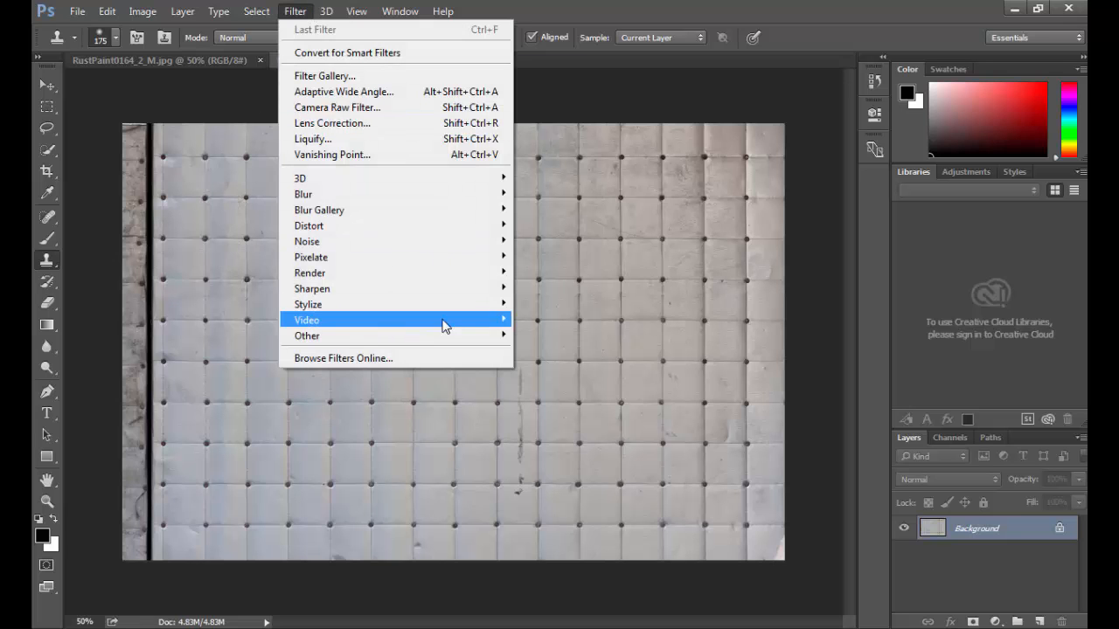
{"action": "mouse_move", "coordinate": [444, 336]}
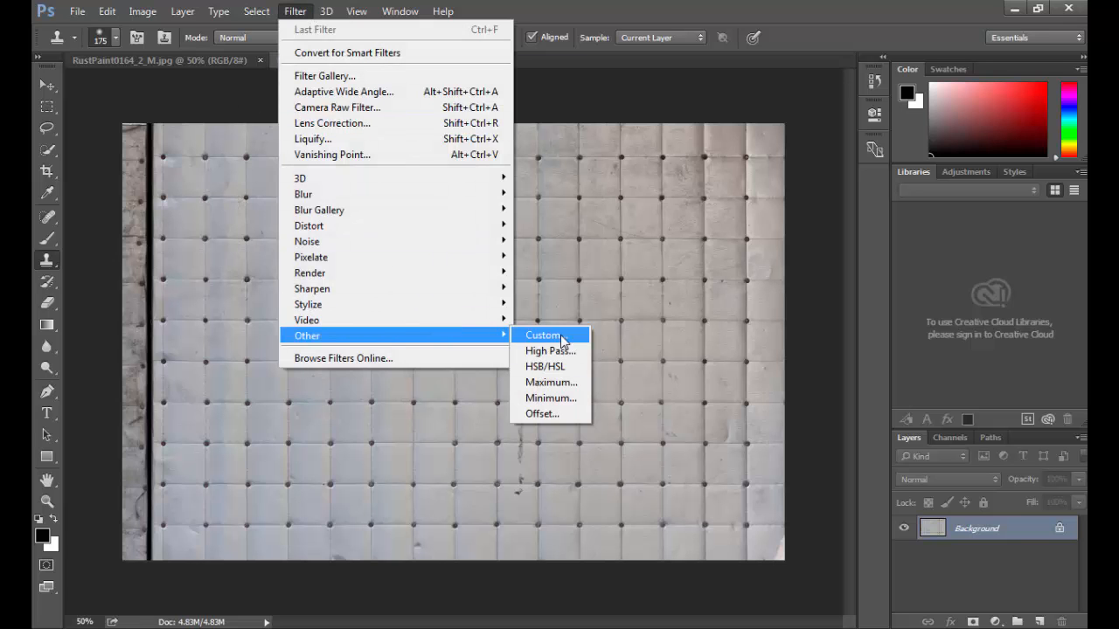
{"action": "left_click", "coordinate": [542, 414]}
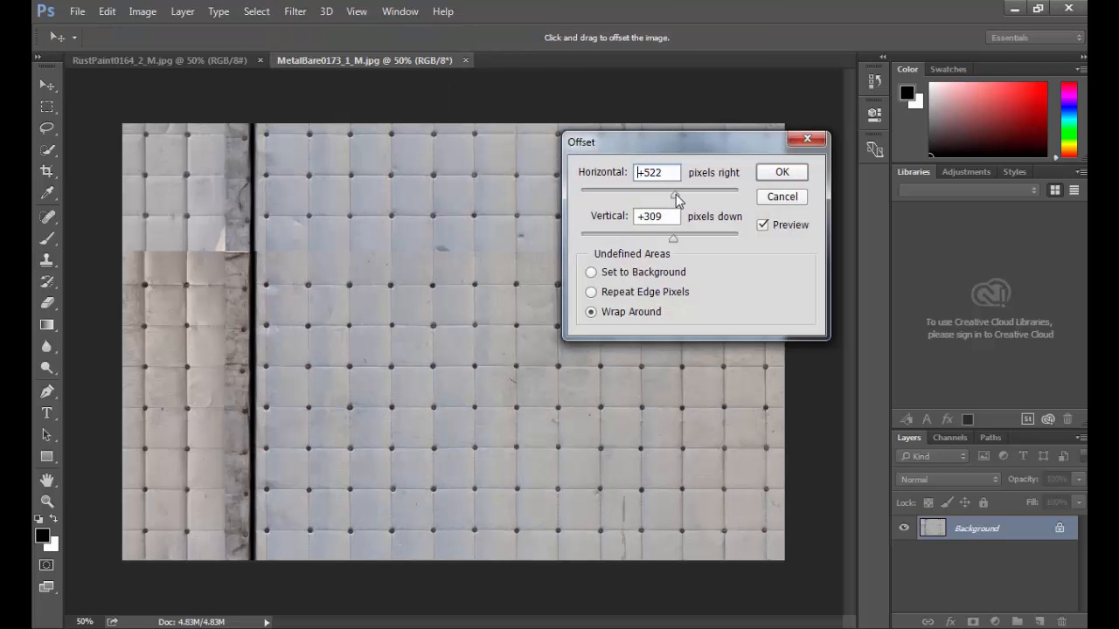
{"action": "left_click_drag", "start_coordinate": [676, 194], "coordinate": [685, 196]}
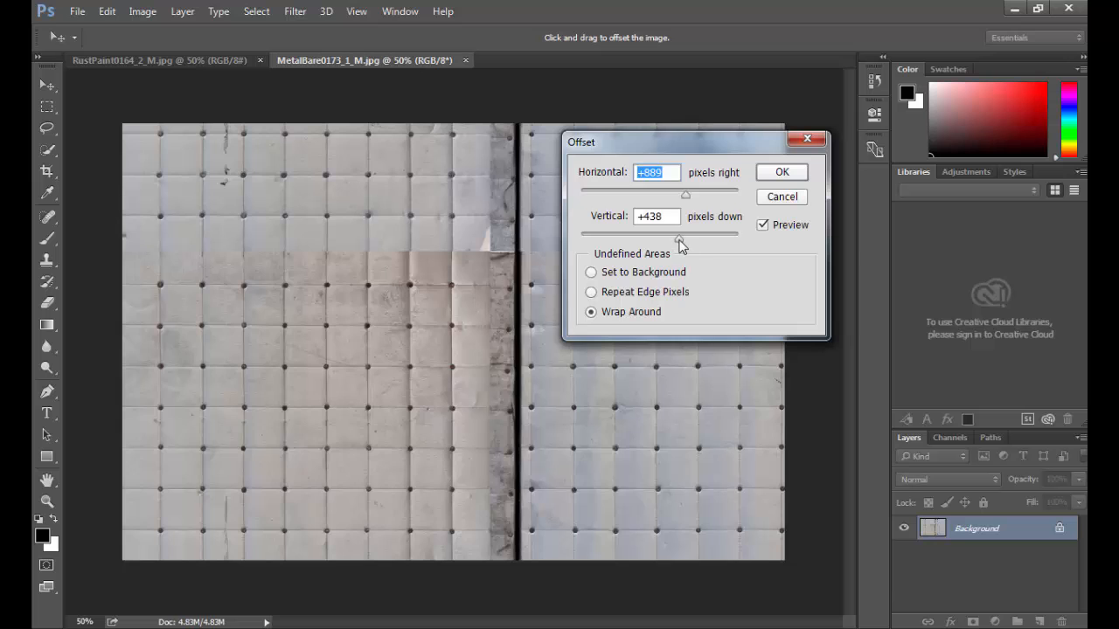
{"action": "left_click_drag", "start_coordinate": [679, 239], "coordinate": [685, 239]}
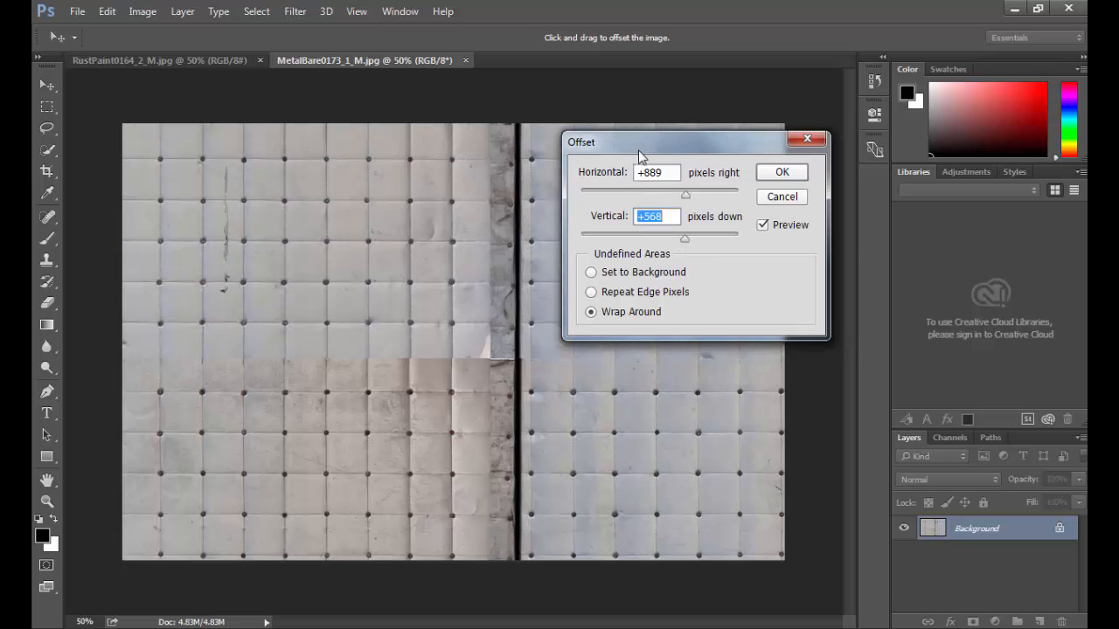
{"action": "left_click_drag", "start_coordinate": [639, 152], "coordinate": [723, 155]}
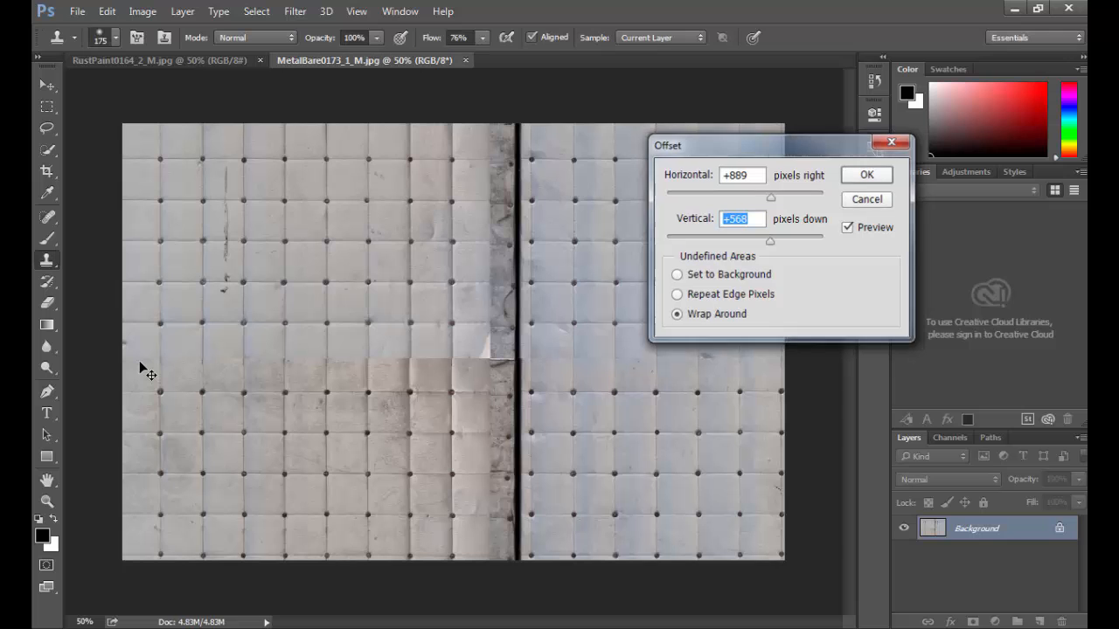
{"action": "key", "text": "Return"}
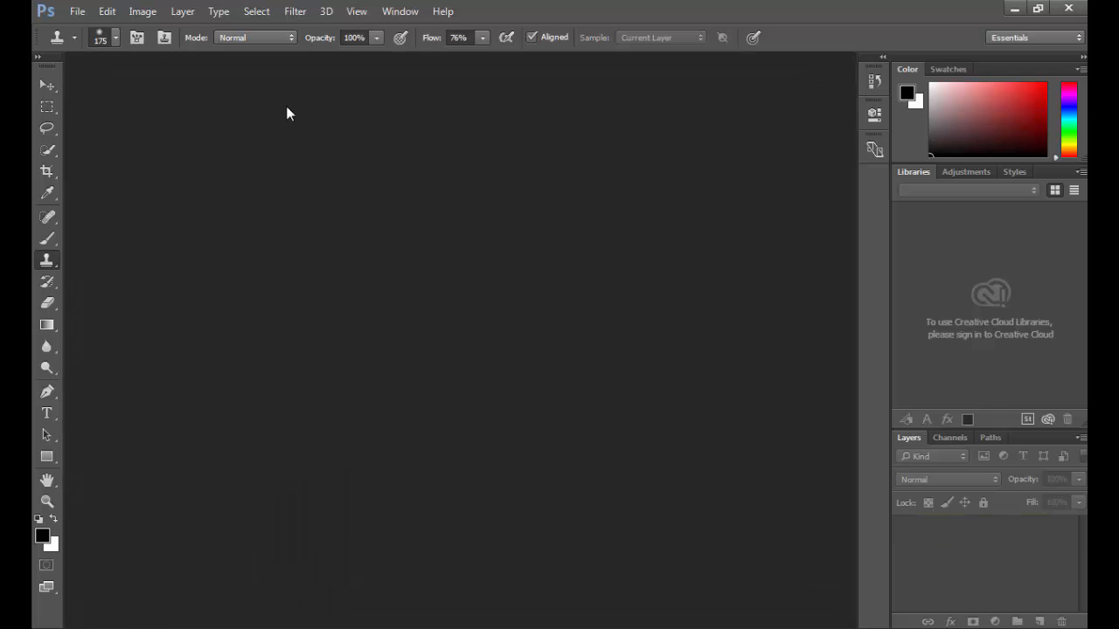
Step: Close Bridge and reopen RustPaint0164_2_M.jpg from the recent files
{"action": "key", "text": "ctrl+alt+o"}
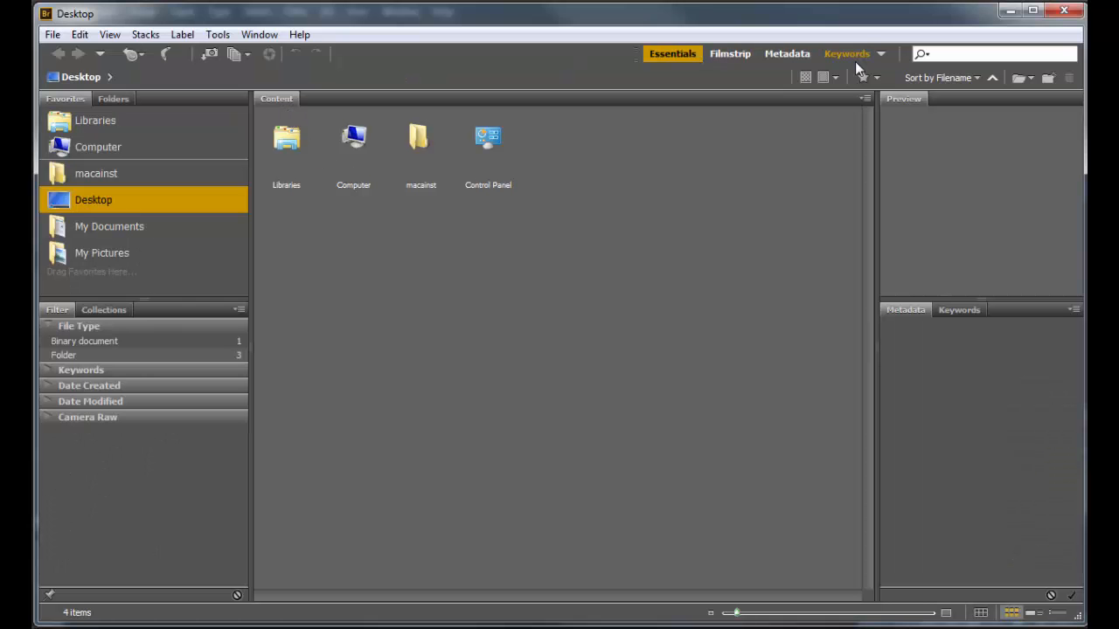
{"action": "left_click", "coordinate": [1064, 11]}
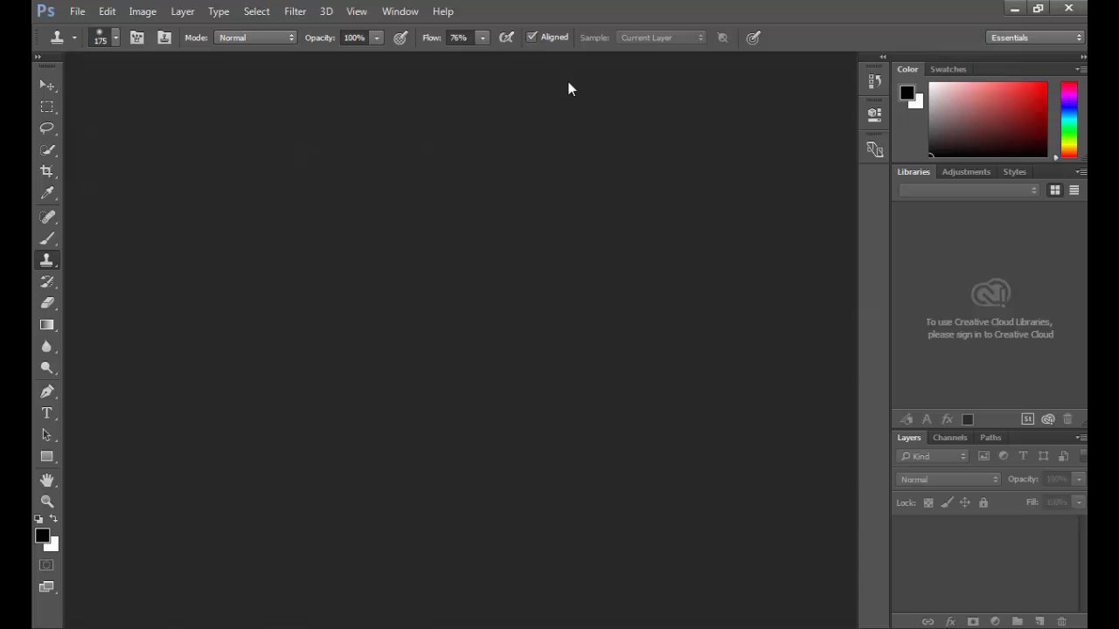
{"action": "left_click", "coordinate": [77, 11]}
{"action": "mouse_move", "coordinate": [239, 109]}
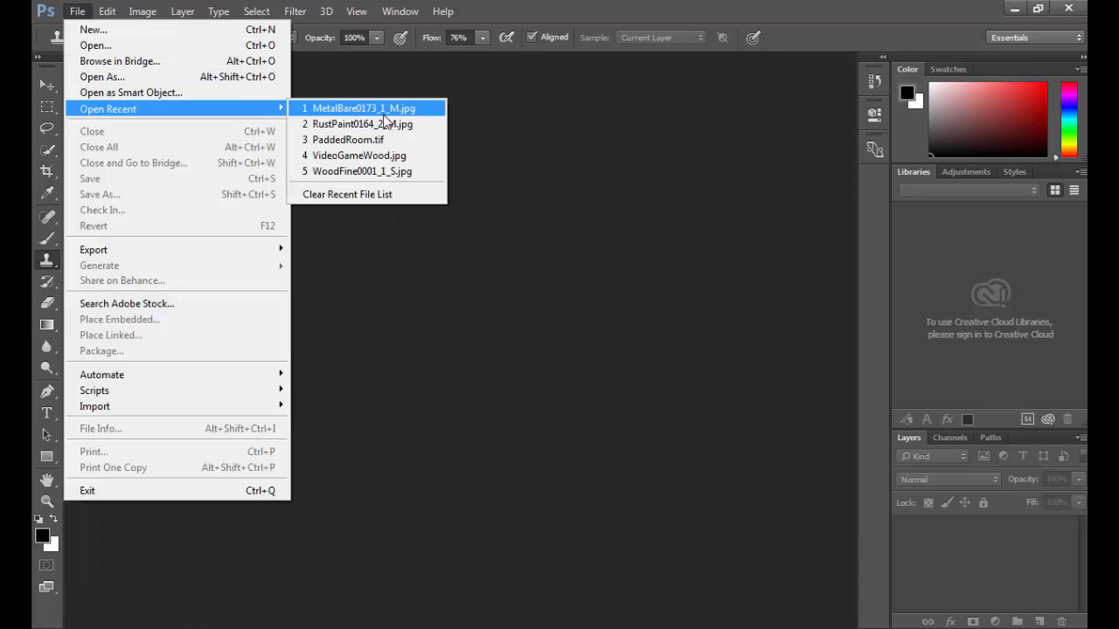
{"action": "left_click", "coordinate": [384, 124]}
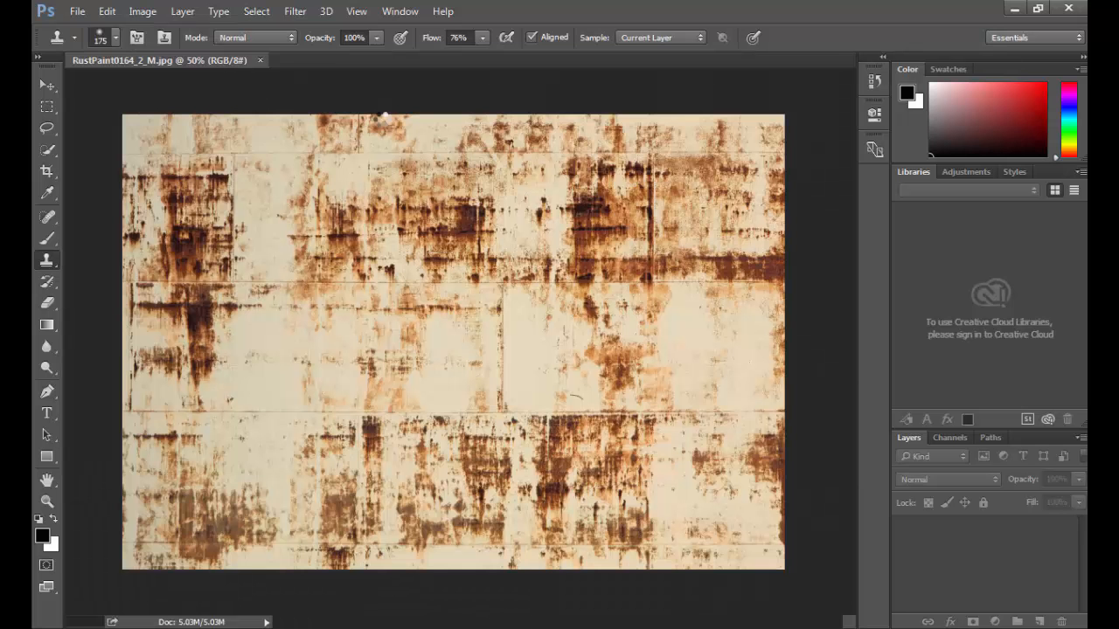
Step: Apply a wrap-around Offset of +748 px right and 68 px down to the rust texture
{"action": "left_click", "coordinate": [294, 11]}
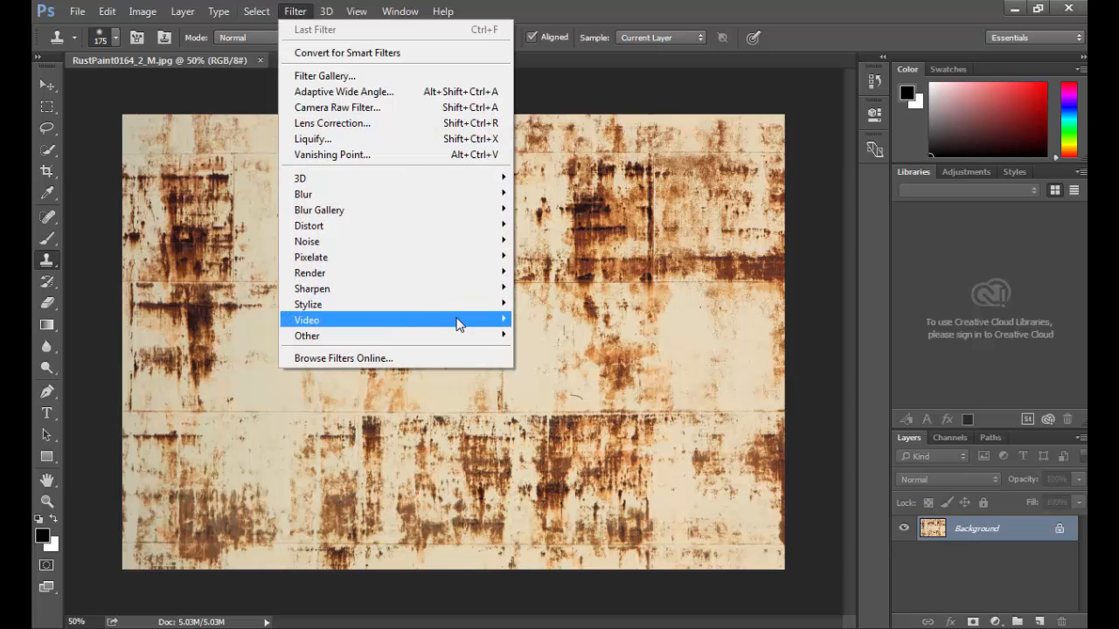
{"action": "mouse_move", "coordinate": [464, 336]}
{"action": "left_click", "coordinate": [551, 413]}
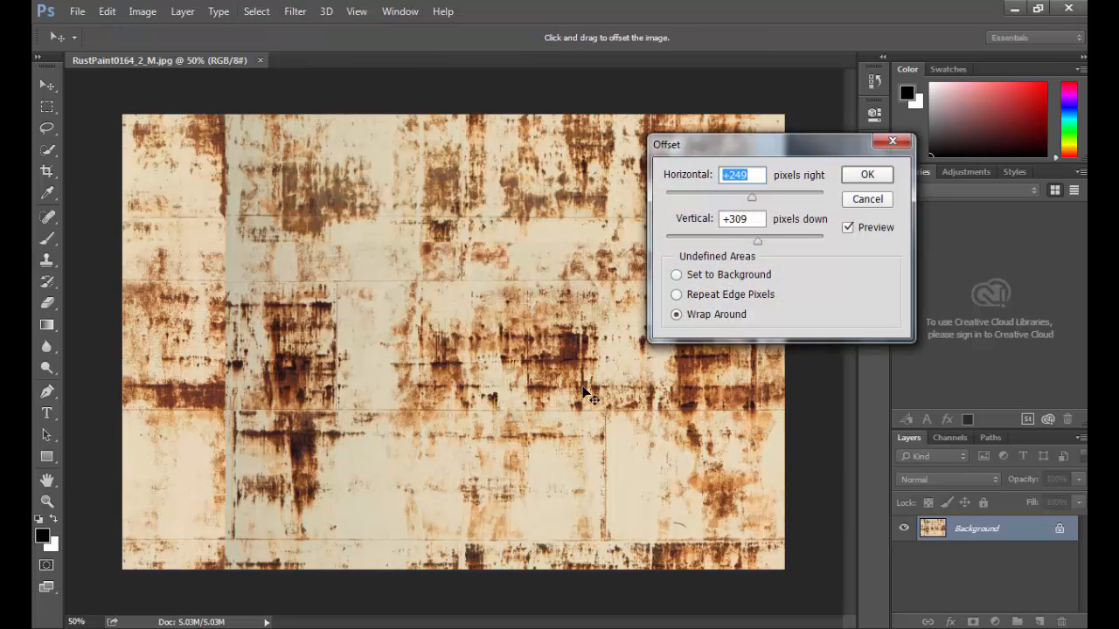
{"action": "left_click_drag", "start_coordinate": [752, 197], "coordinate": [768, 197]}
{"action": "left_click_drag", "start_coordinate": [758, 240], "coordinate": [737, 240]}
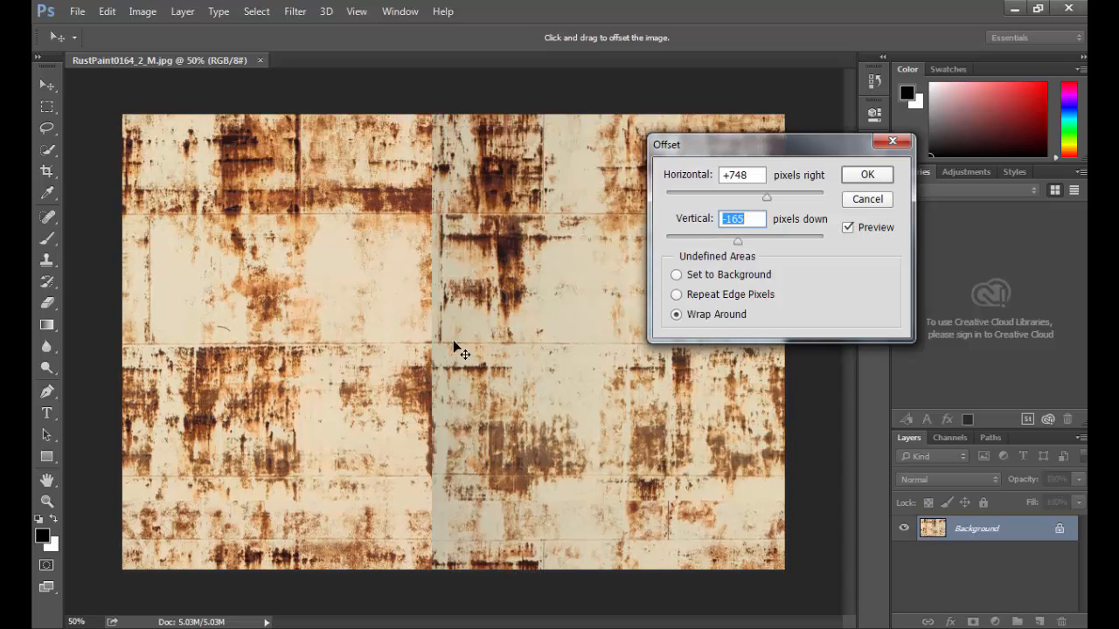
{"action": "mouse_move", "coordinate": [739, 241]}
{"action": "left_mouse_down"}
{"action": "mouse_move", "coordinate": [754, 243]}
{"action": "mouse_move", "coordinate": [741, 245]}
{"action": "left_mouse_up"}
Step: Apply the wrap-around offset, then clone rust over the central seam with a 400 px brush
{"action": "left_click", "coordinate": [869, 177]}
{"action": "key", "text": "s"}
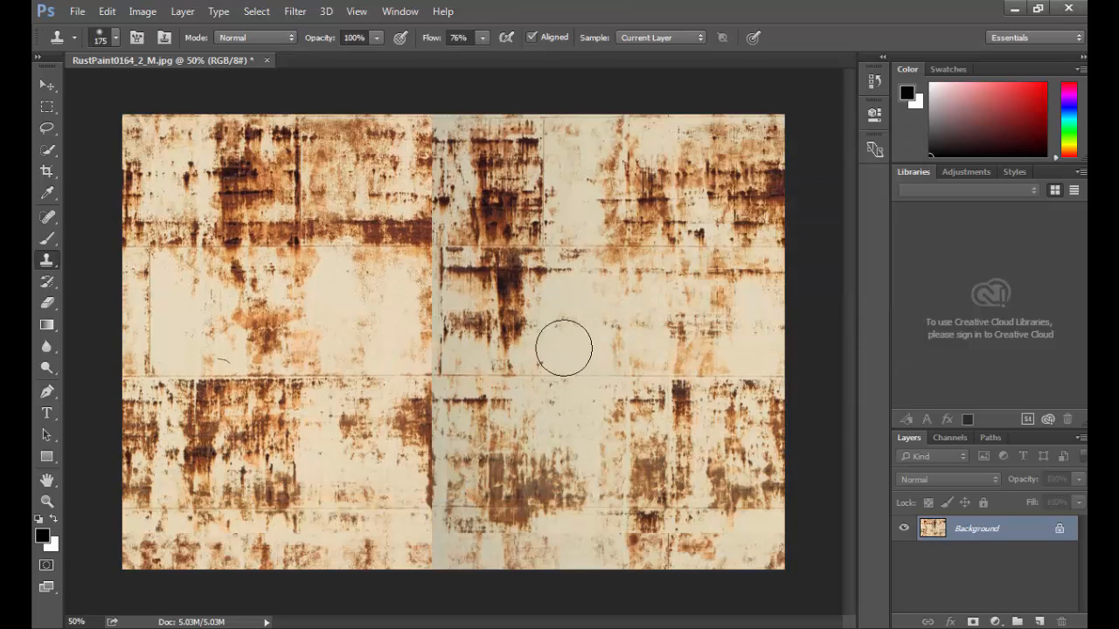
{"action": "key", "text": "bracketright"}
{"action": "key", "text": "bracketright"}
{"action": "key", "text": "bracketright"}
{"action": "key", "text": "bracketright"}
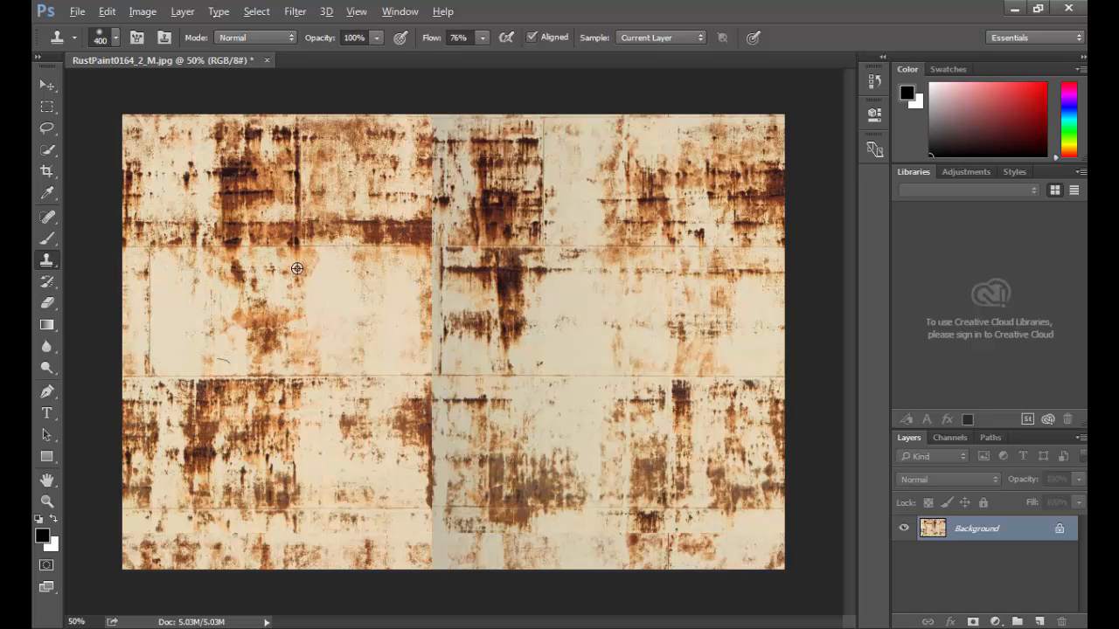
{"action": "left_click", "coordinate": [297, 269], "text": "alt"}
{"action": "mouse_move", "coordinate": [411, 268]}
{"action": "left_mouse_down"}
{"action": "mouse_move", "coordinate": [412, 294]}
{"action": "mouse_move", "coordinate": [425, 224]}
{"action": "mouse_move", "coordinate": [432, 280]}
{"action": "left_mouse_up"}
Step: Clone fresh rust samples over the upper rust, the grey smudge and the dark seam area
{"action": "left_click", "coordinate": [564, 290], "text": "alt"}
{"action": "left_click_drag", "start_coordinate": [354, 191], "coordinate": [407, 220]}
{"action": "left_click", "coordinate": [537, 283], "text": "alt"}
{"action": "left_click_drag", "start_coordinate": [503, 267], "coordinate": [532, 451]}
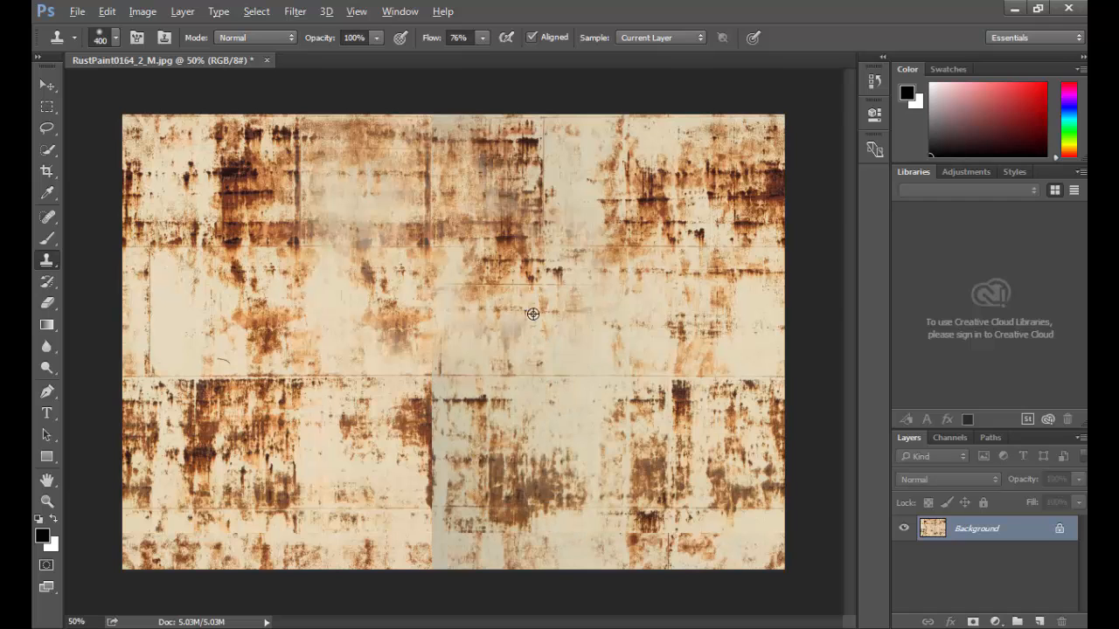
{"action": "left_click", "coordinate": [532, 314], "text": "alt"}
{"action": "left_click_drag", "start_coordinate": [450, 388], "coordinate": [489, 472]}
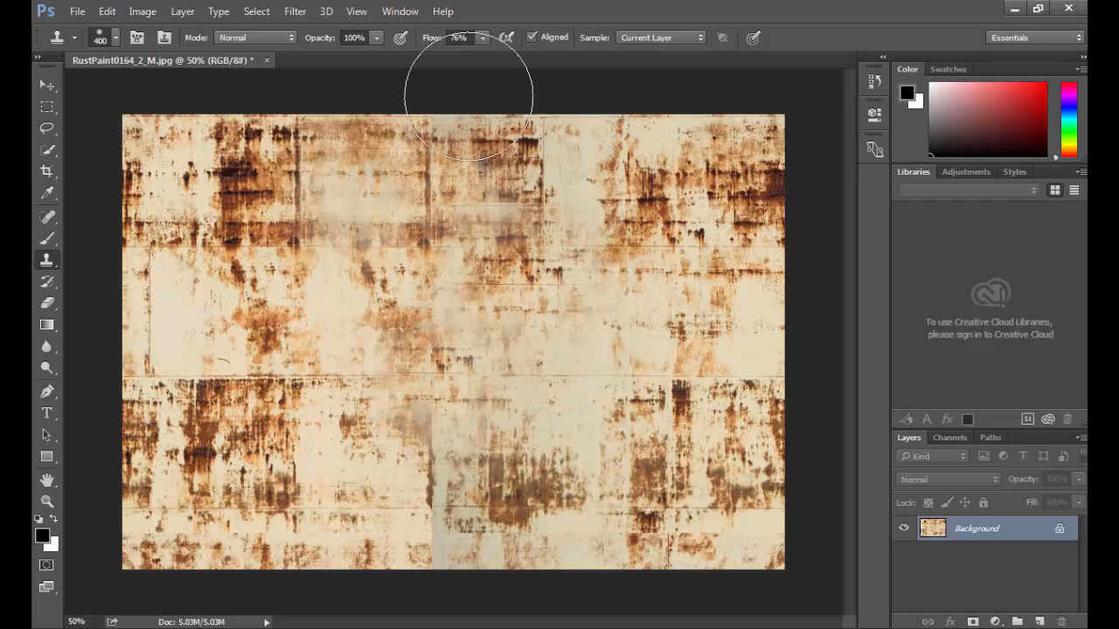
Step: Raise brush flow to 96% and hardness to 37, then clone lighter texture over the lower rust
{"action": "left_click_drag", "start_coordinate": [435, 43], "coordinate": [452, 43]}
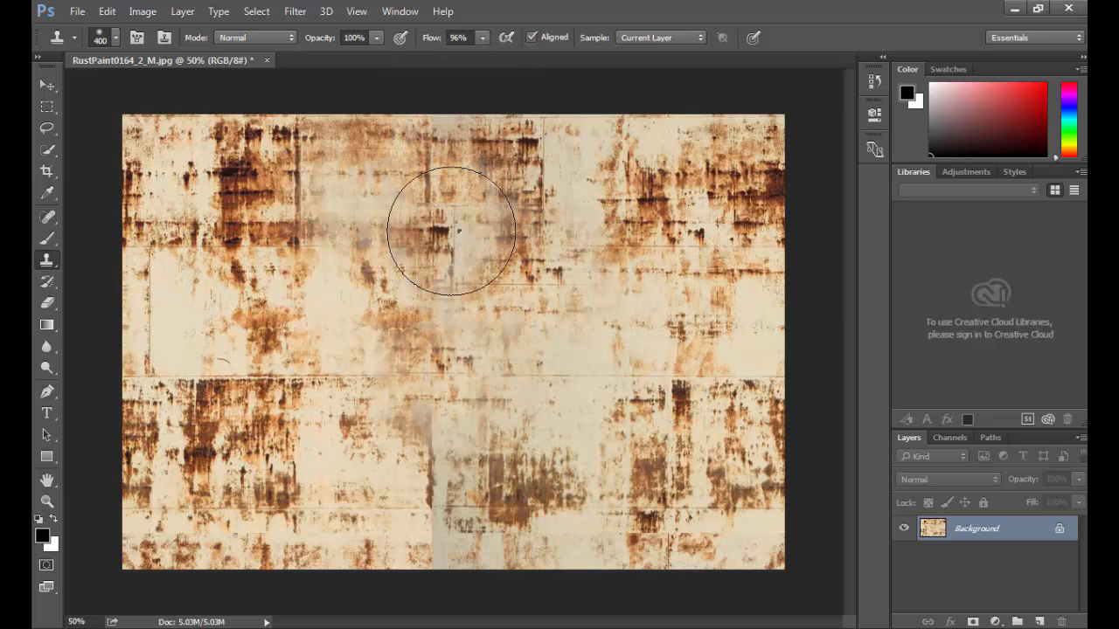
{"action": "right_click", "coordinate": [450, 227]}
{"action": "left_click", "coordinate": [599, 310]}
{"action": "type", "text": "37"}
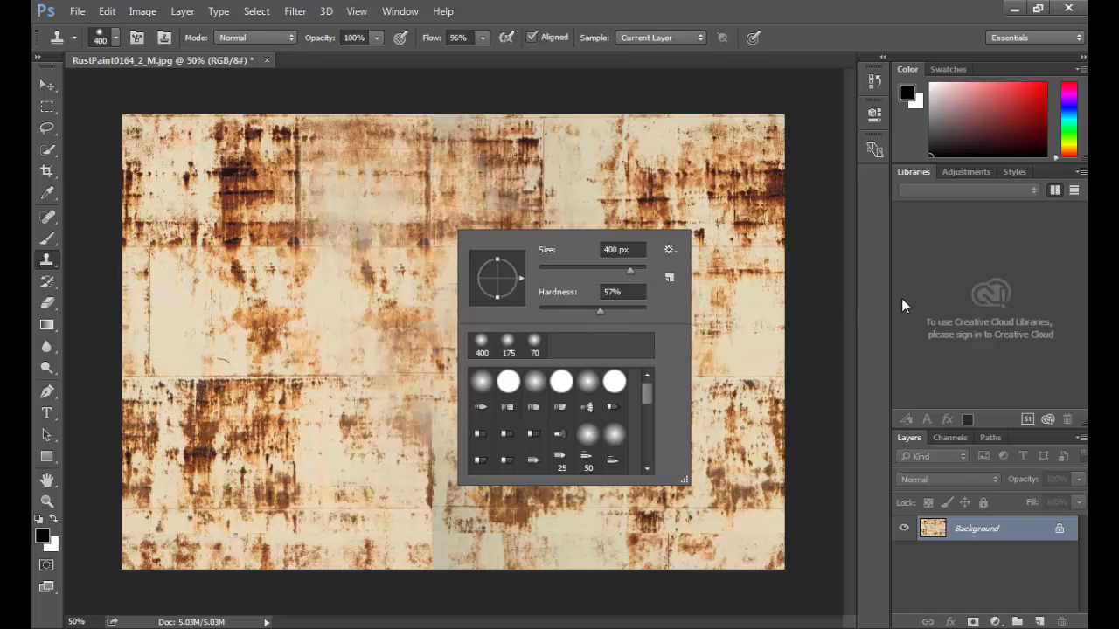
{"action": "key", "text": "Return"}
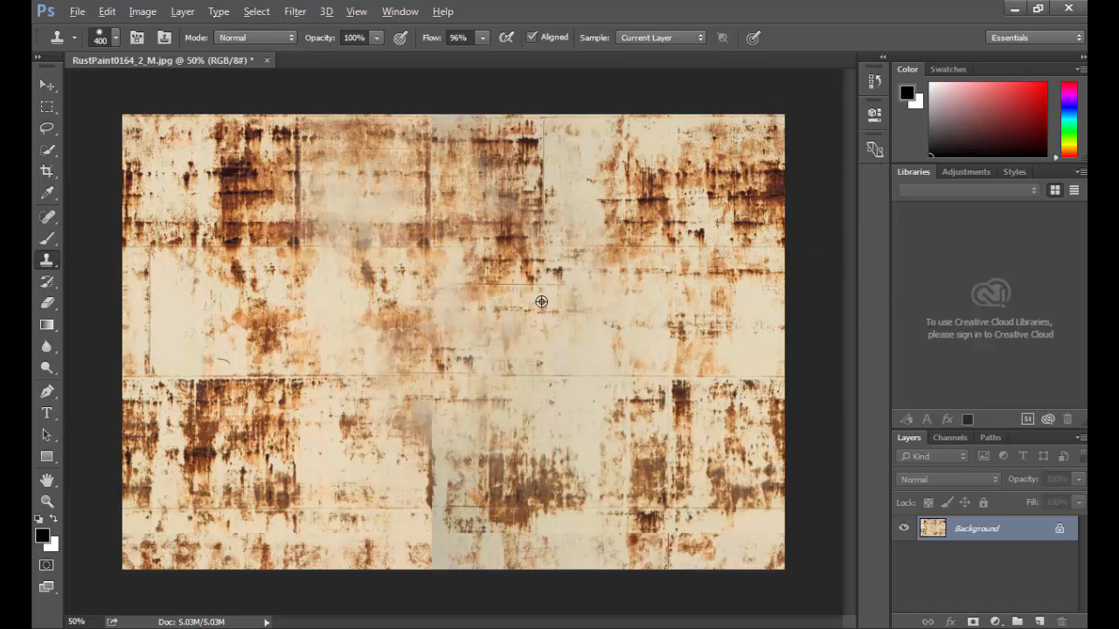
{"action": "left_click", "coordinate": [562, 290], "text": "alt"}
{"action": "left_click_drag", "start_coordinate": [443, 443], "coordinate": [444, 485]}
{"action": "left_click", "coordinate": [579, 362], "text": "alt"}
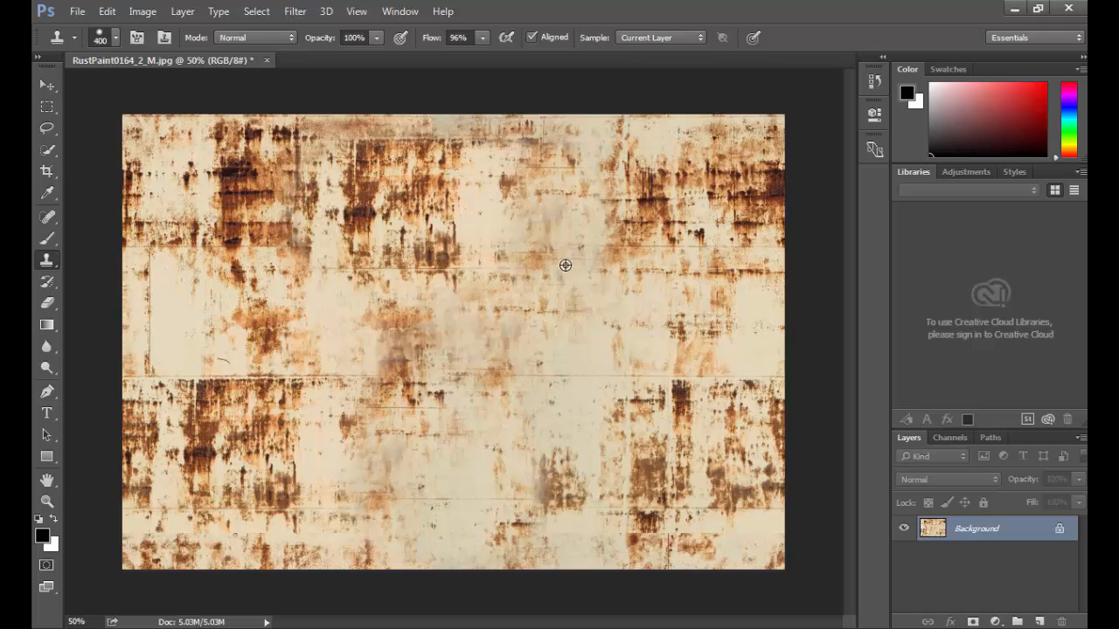
Step: Undo the bad clone strokes, repaint the remaining seams, and shrink the brush to 175
{"action": "key", "text": "ctrl+z"}
{"action": "key", "text": "ctrl+z"}
{"action": "key", "text": "ctrl+z"}
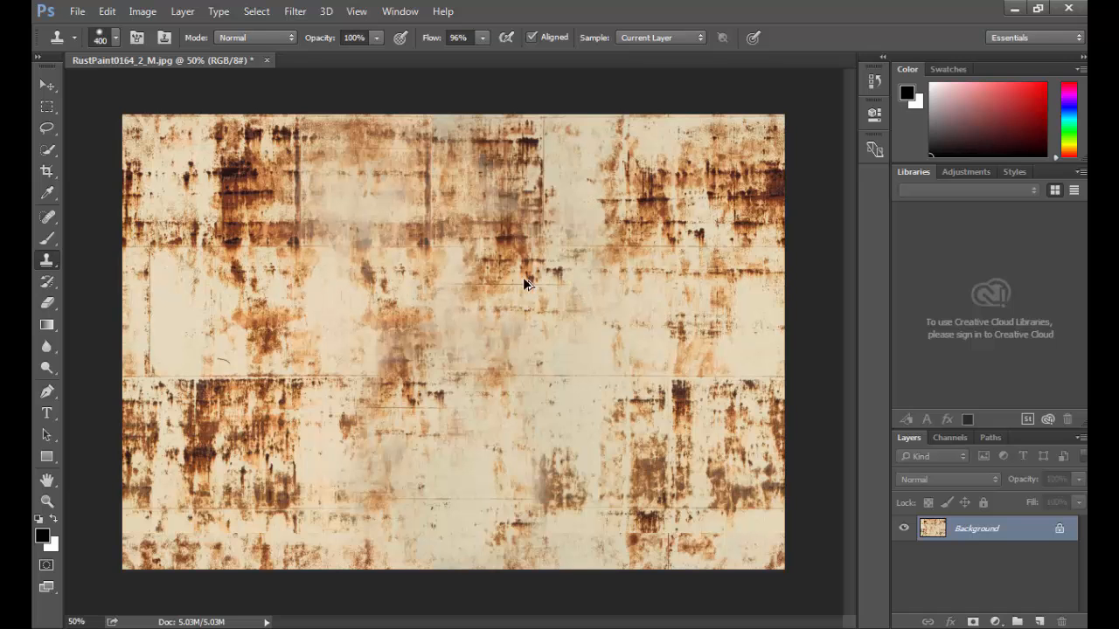
{"action": "key", "text": "ctrl+alt+z"}
{"action": "key", "text": "ctrl+alt+z"}
{"action": "key", "text": "ctrl+alt+z"}
{"action": "key", "text": "ctrl+alt+z"}
{"action": "key", "text": "ctrl+alt+z"}
{"action": "key", "text": "ctrl+alt+z"}
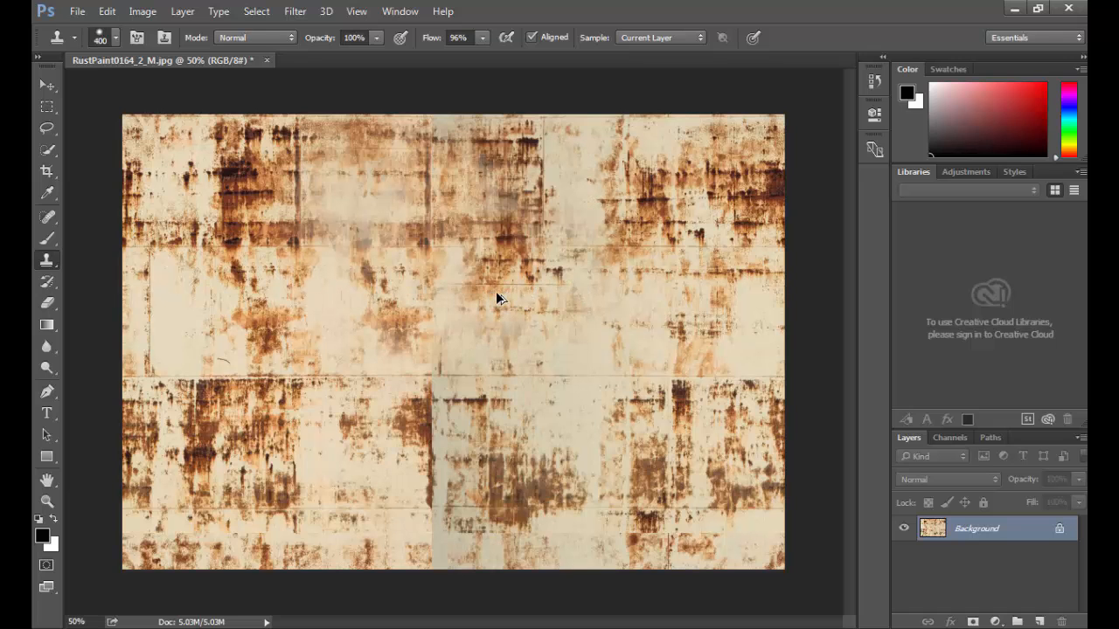
{"action": "key", "text": "ctrl+alt+z"}
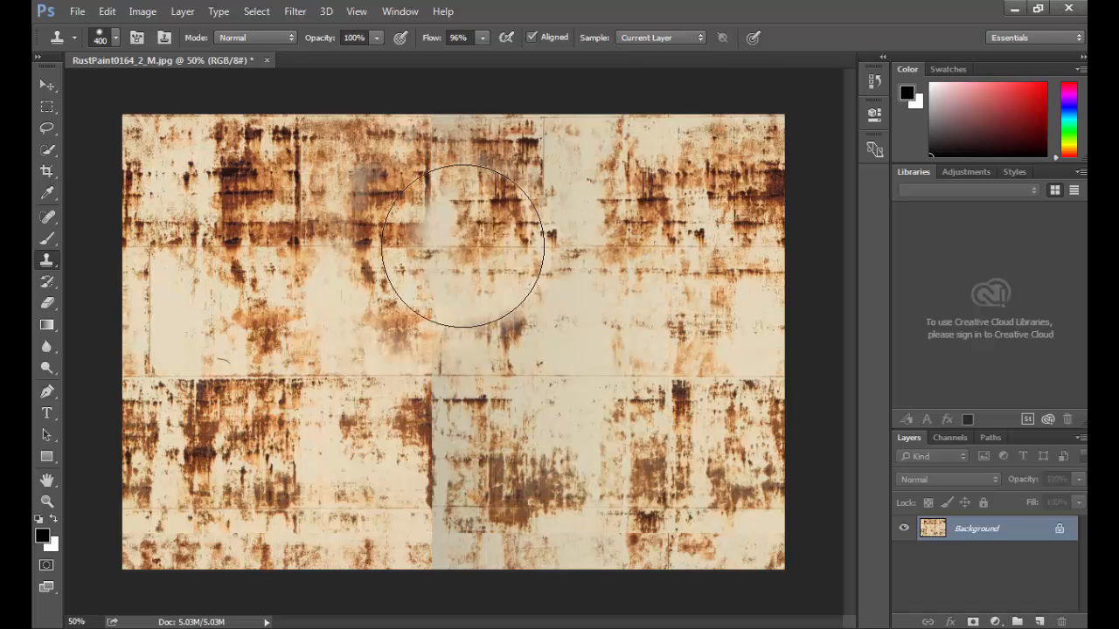
{"action": "mouse_move", "coordinate": [388, 244]}
{"action": "left_mouse_down"}
{"action": "mouse_move", "coordinate": [375, 201]}
{"action": "mouse_move", "coordinate": [393, 292]}
{"action": "mouse_move", "coordinate": [387, 425]}
{"action": "mouse_move", "coordinate": [411, 450]}
{"action": "mouse_move", "coordinate": [412, 470]}
{"action": "left_mouse_up"}
{"action": "mouse_move", "coordinate": [356, 314]}
{"action": "left_mouse_down"}
{"action": "mouse_move", "coordinate": [300, 283]}
{"action": "mouse_move", "coordinate": [530, 345]}
{"action": "mouse_move", "coordinate": [662, 250]}
{"action": "mouse_move", "coordinate": [519, 242]}
{"action": "mouse_move", "coordinate": [499, 437]}
{"action": "mouse_move", "coordinate": [540, 330]}
{"action": "mouse_move", "coordinate": [503, 481]}
{"action": "mouse_move", "coordinate": [307, 449]}
{"action": "mouse_move", "coordinate": [332, 437]}
{"action": "mouse_move", "coordinate": [500, 207]}
{"action": "left_mouse_up"}
{"action": "key", "text": "bracketleft"}
{"action": "key", "text": "bracketleft"}
{"action": "key", "text": "bracketleft"}
{"action": "key", "text": "bracketleft"}
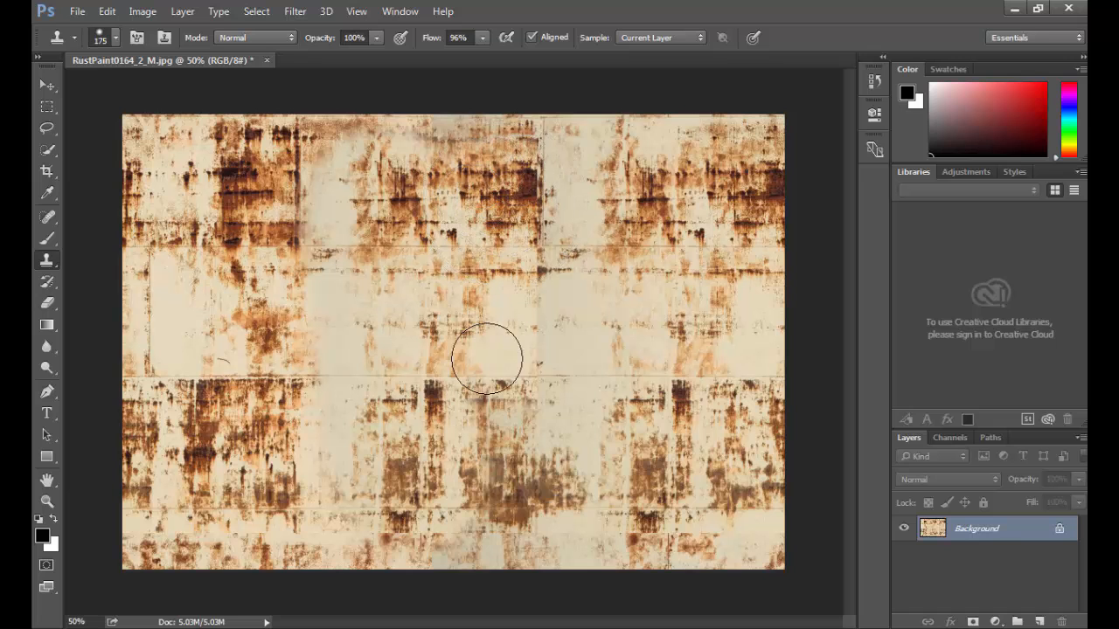
Step: Apply a wrap-around Offset of -748 px horizontal and -87 px vertical, then bring up Save As
{"action": "left_click", "coordinate": [296, 10]}
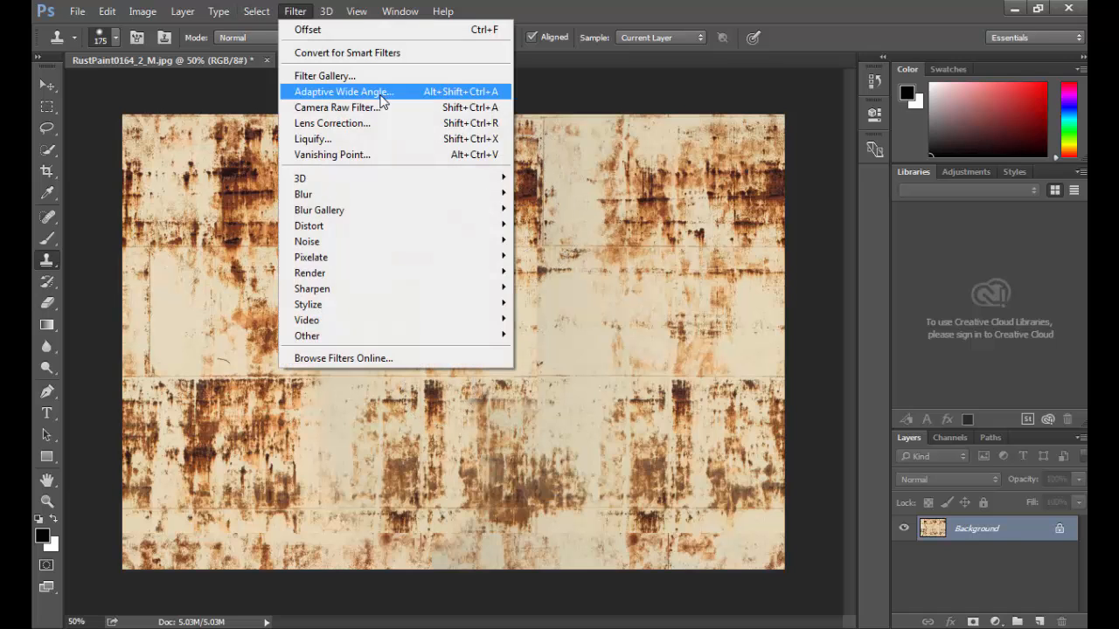
{"action": "mouse_move", "coordinate": [454, 336]}
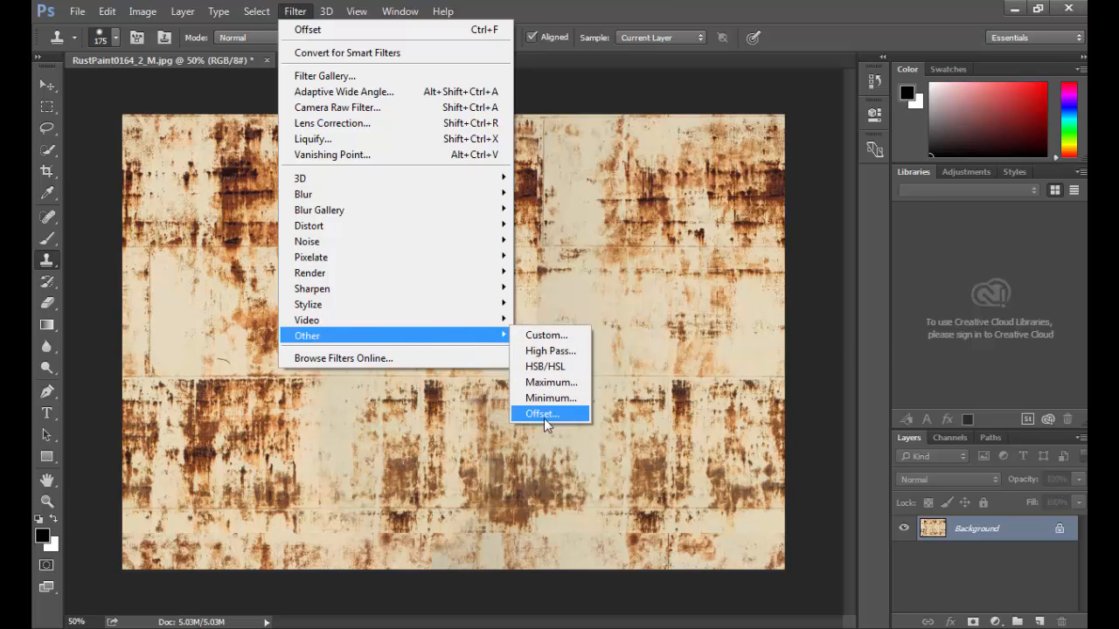
{"action": "left_click", "coordinate": [542, 414]}
{"action": "left_click_drag", "start_coordinate": [759, 198], "coordinate": [747, 199]}
{"action": "left_click_drag", "start_coordinate": [742, 197], "coordinate": [722, 198]}
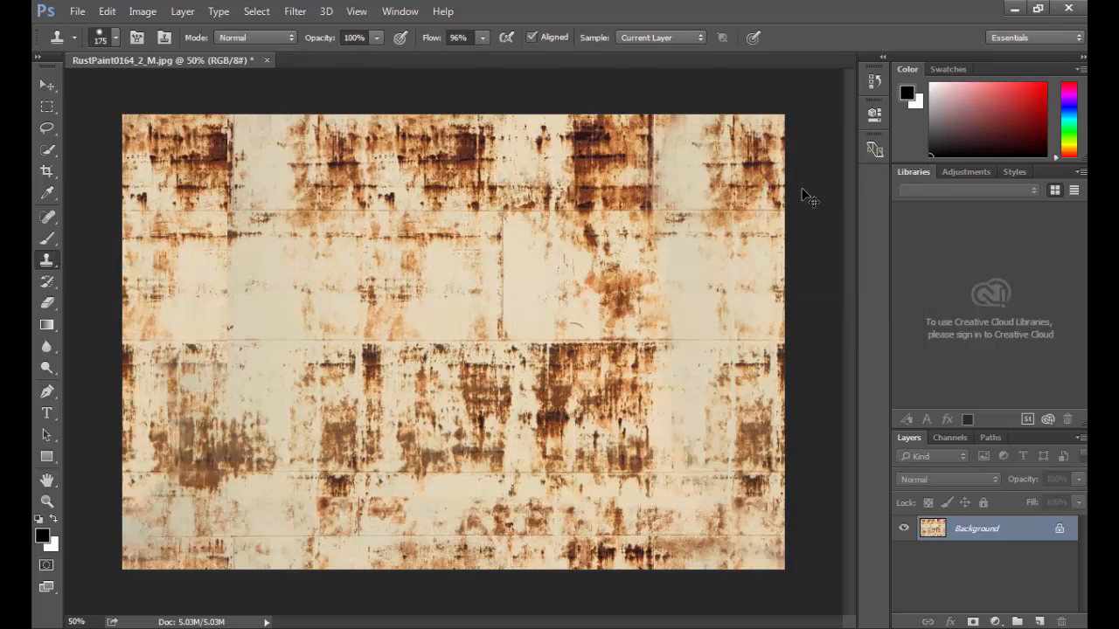
{"action": "key", "text": "ctrl+shift+s"}
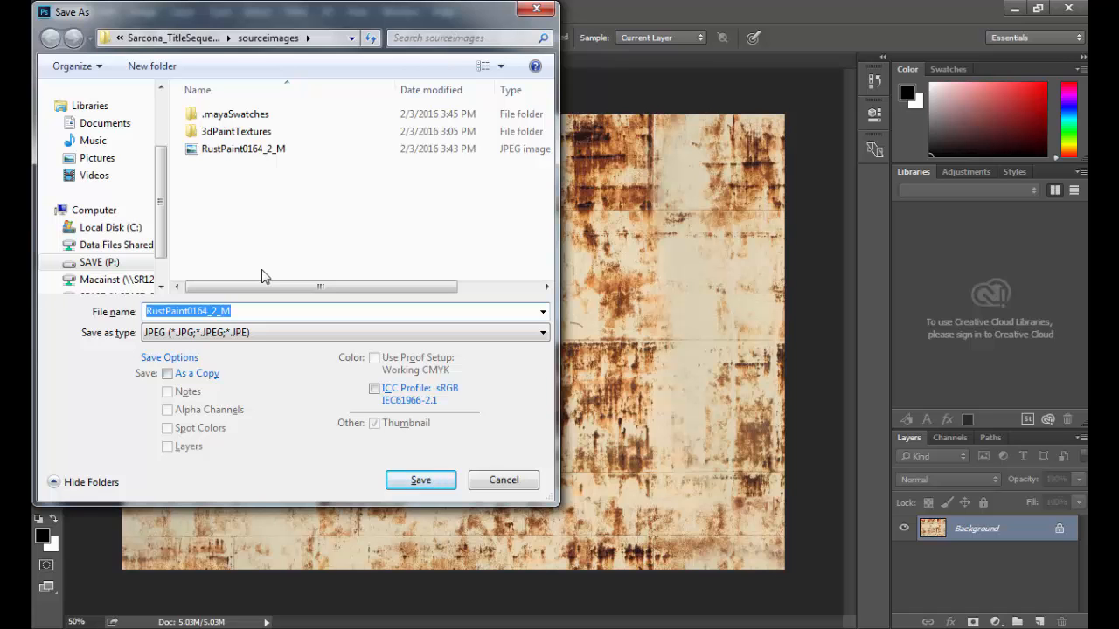
Step: Save the texture as TIFF file 'RustMetal', accept the TIFF options, and return to Maya
{"action": "left_click", "coordinate": [249, 337]}
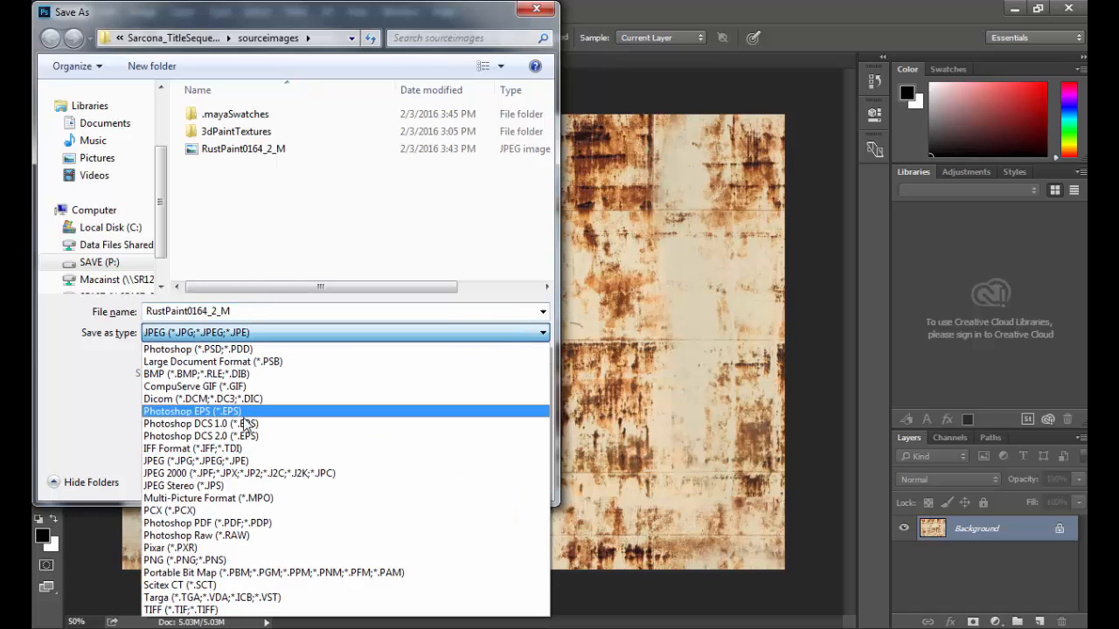
{"action": "left_click", "coordinate": [253, 610]}
{"action": "left_click", "coordinate": [237, 312]}
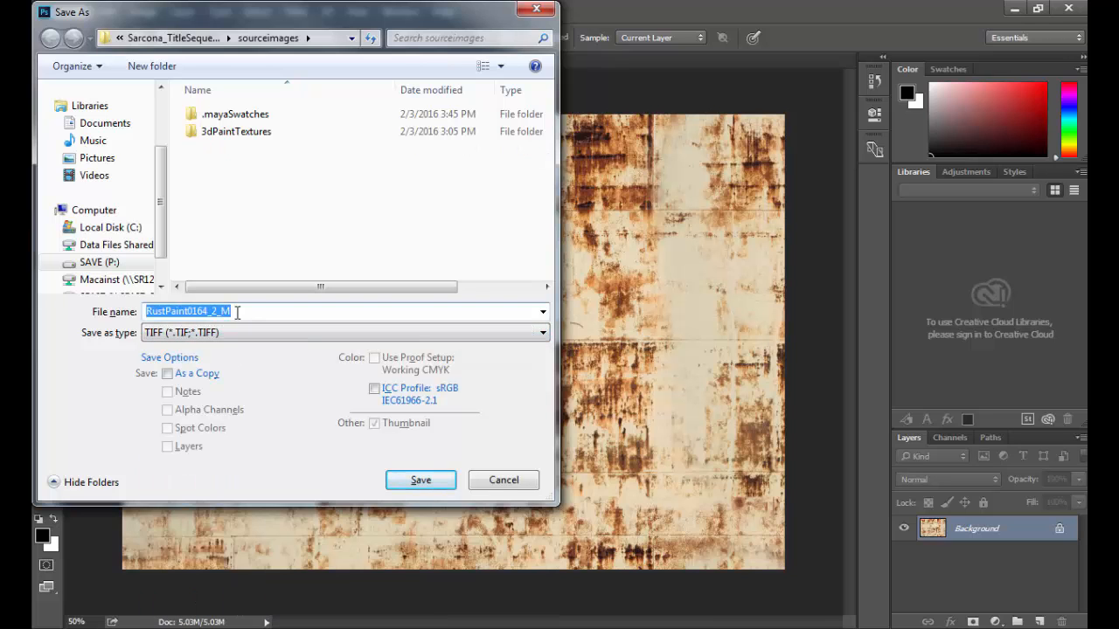
{"action": "type", "text": "R"}
{"action": "key", "text": "BackSpace"}
{"action": "type", "text": "R"}
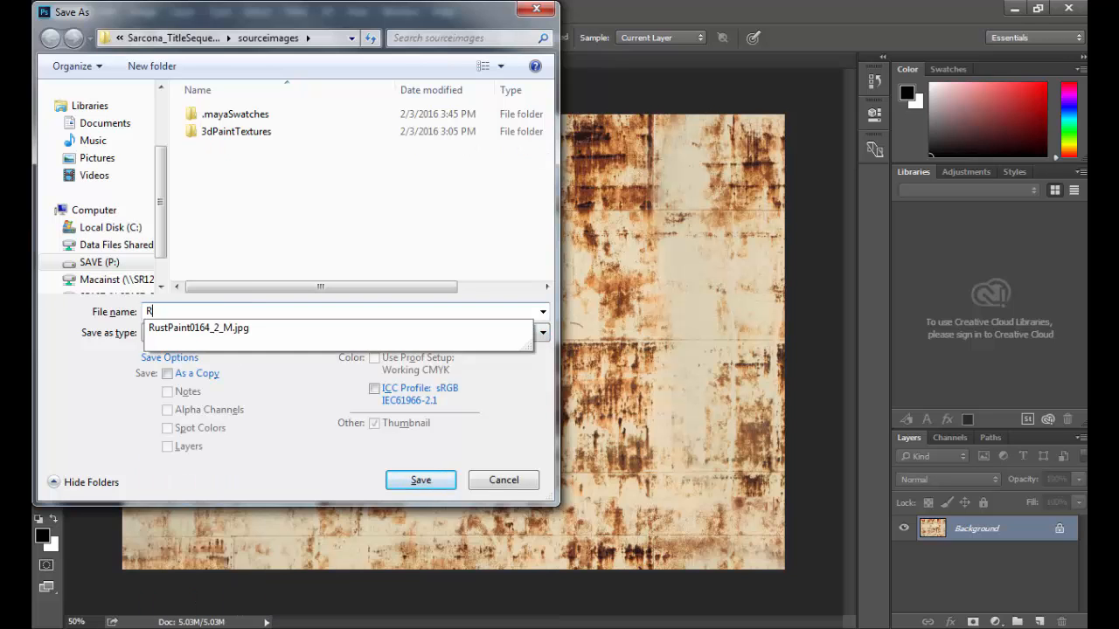
{"action": "type", "text": "ustMetal"}
{"action": "key", "text": "Return"}
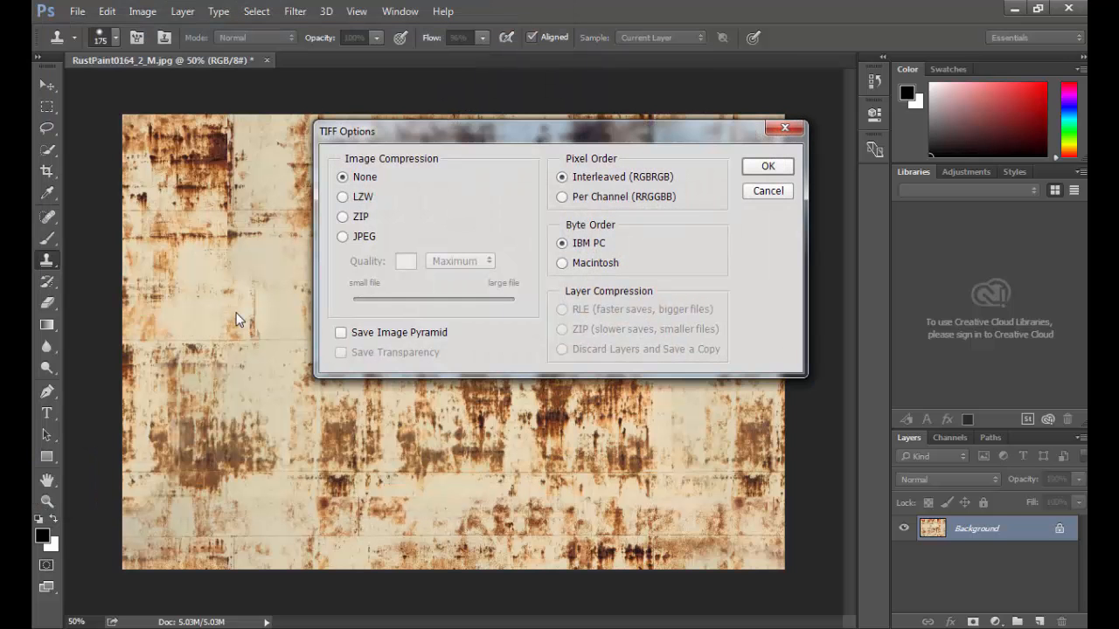
{"action": "key", "text": "Return"}
{"action": "key", "text": "alt+Tab"}
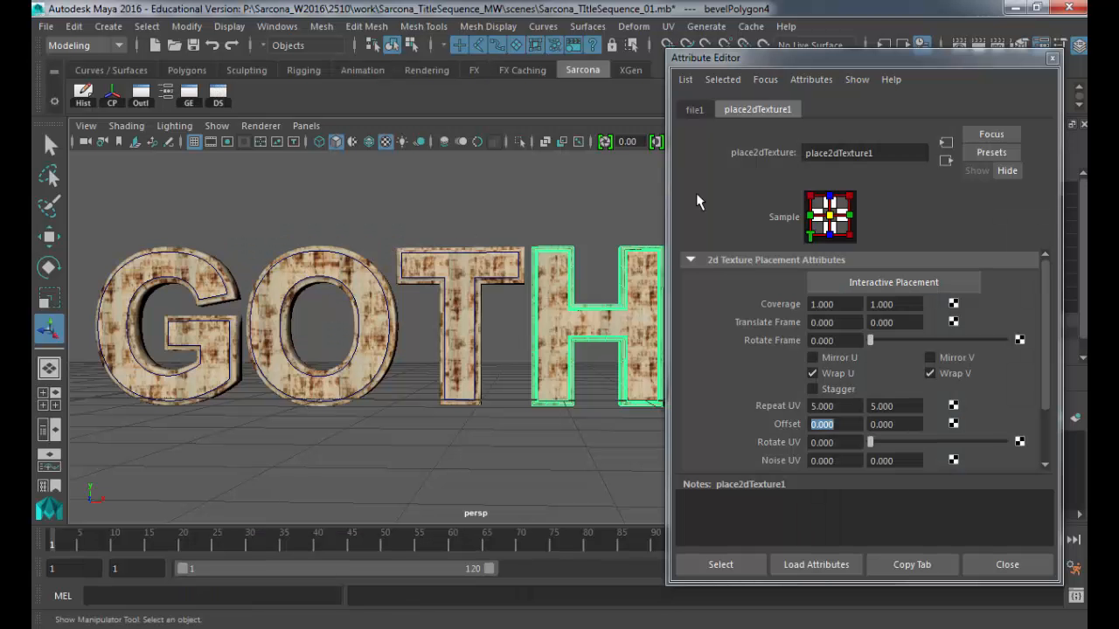
Step: Load RustMetal.tif as file1's image for the GOTHAM letters, then switch to the browser
{"action": "left_click", "coordinate": [695, 110]}
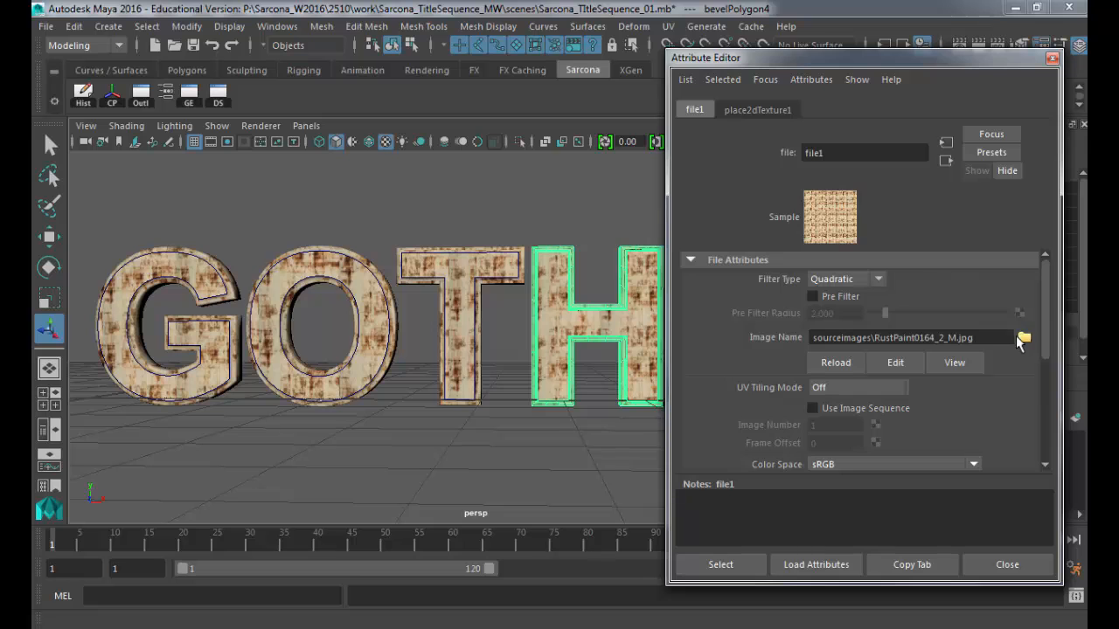
{"action": "left_click", "coordinate": [1014, 335]}
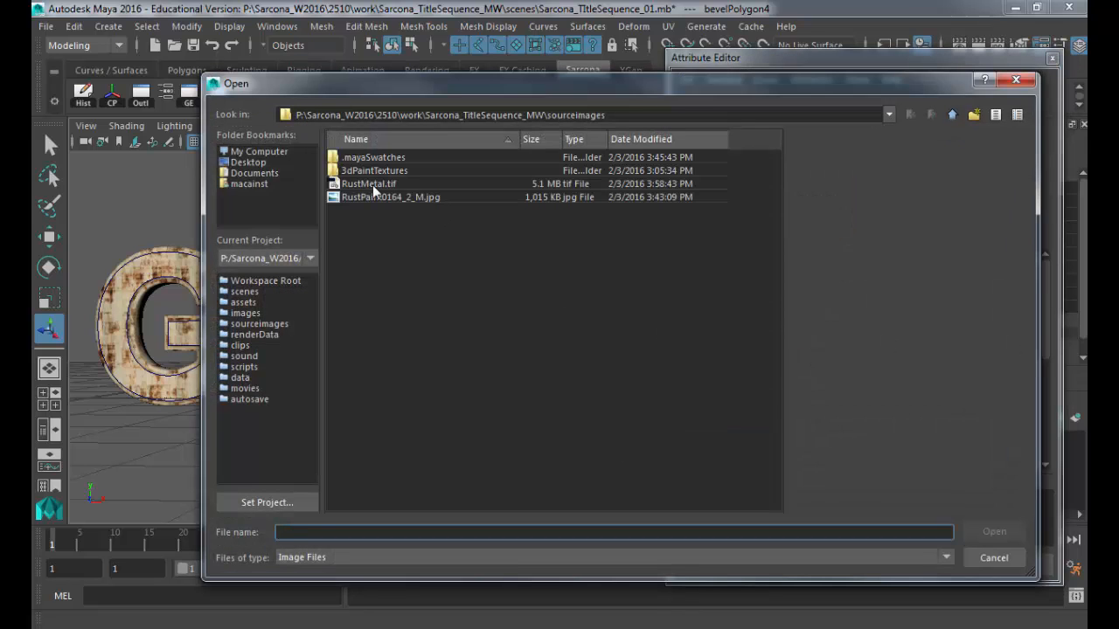
{"action": "double_click", "coordinate": [369, 185]}
{"action": "left_click", "coordinate": [370, 187]}
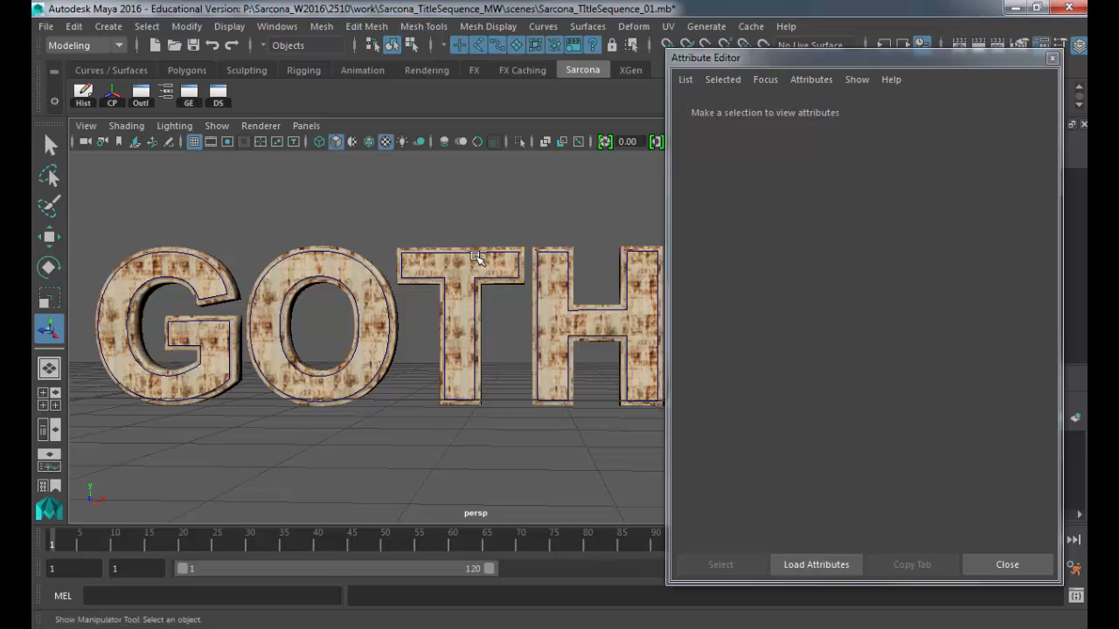
{"action": "key", "text": "alt+Tab"}
{"action": "key", "text": "alt+Tab"}
{"action": "key", "text": "alt+Tab"}
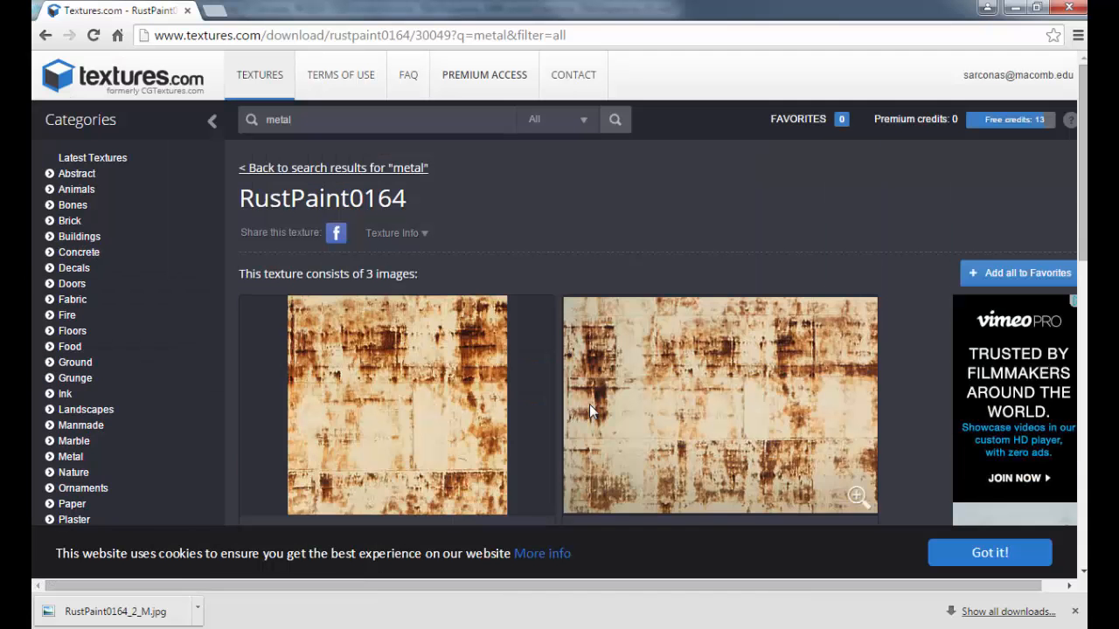
Step: Replace the Textures.com search term 'metal' with 'wood' and run the search
{"action": "scroll", "coordinate": [589, 403], "scroll_direction": "up", "scroll_amount": 4}
{"action": "left_click", "coordinate": [317, 121]}
{"action": "key", "text": "Return"}
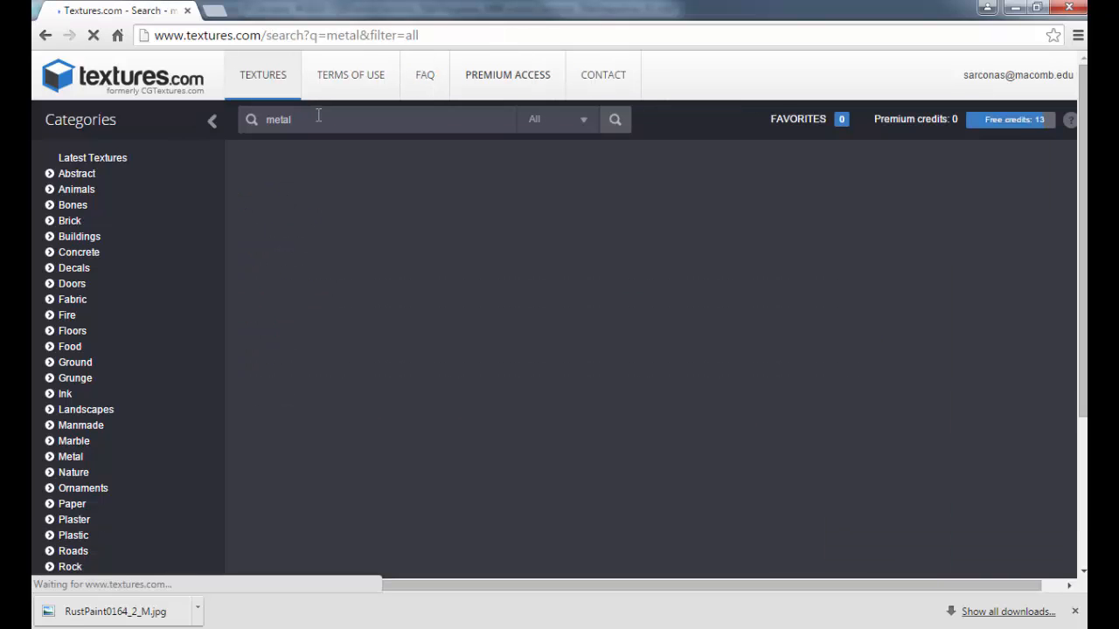
{"action": "type", "text": "wood"}
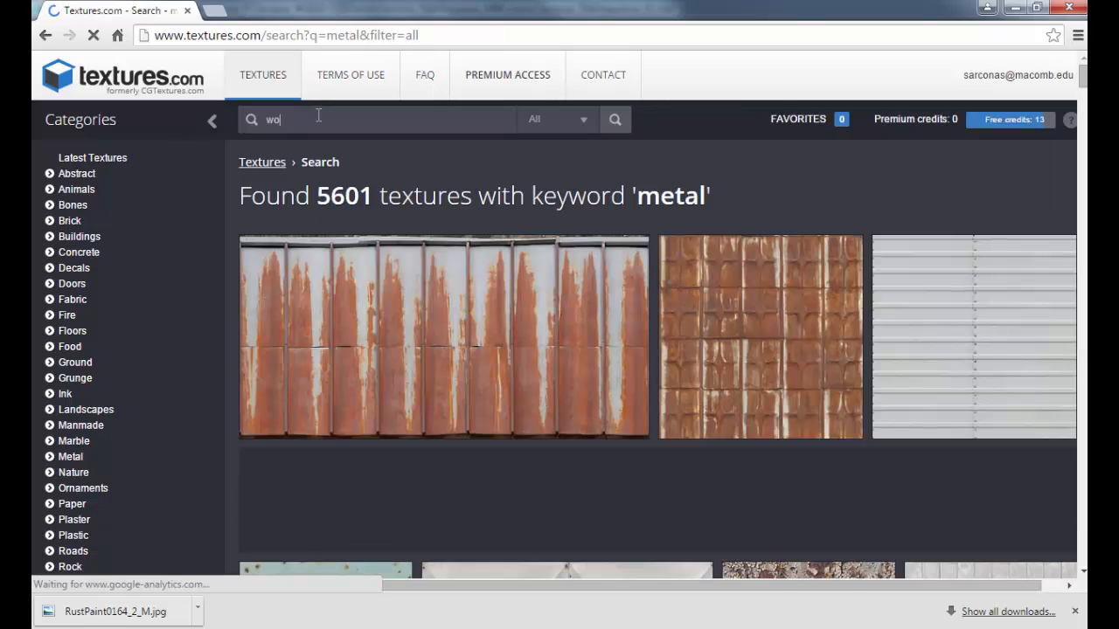
{"action": "mouse_move", "coordinate": [467, 392]}
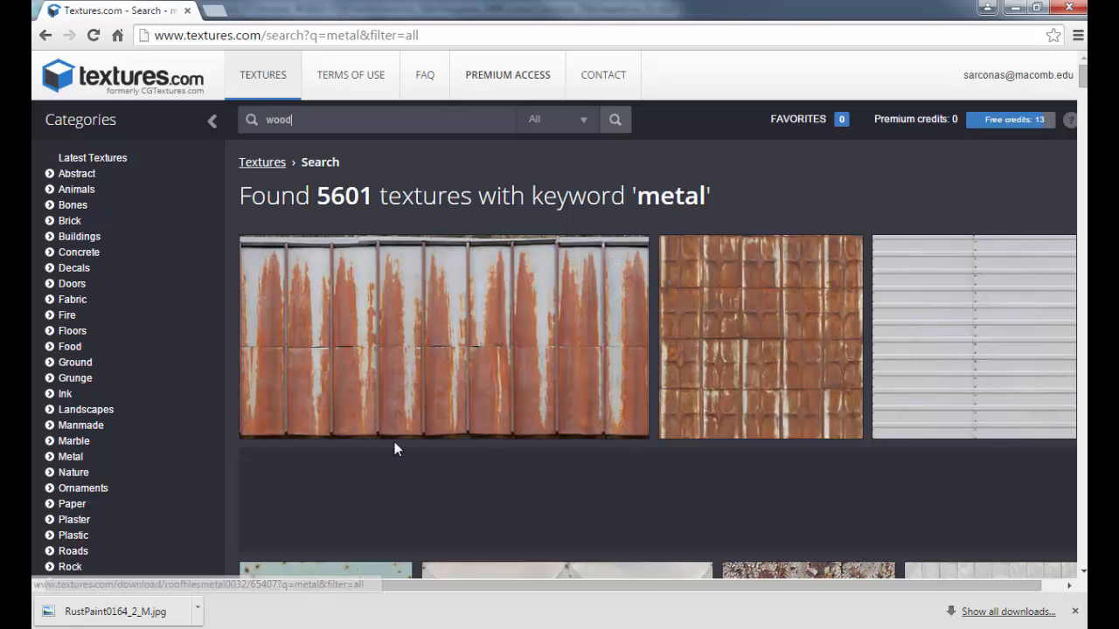
{"action": "scroll", "coordinate": [521, 492], "scroll_direction": "down", "scroll_amount": 10}
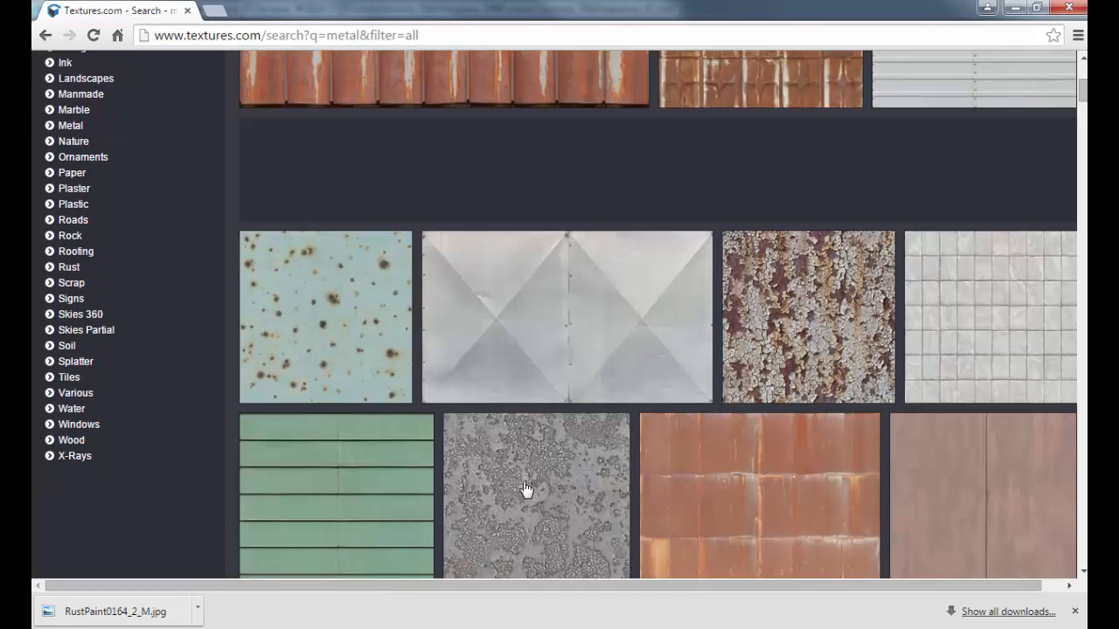
{"action": "scroll", "coordinate": [577, 381], "scroll_direction": "down", "scroll_amount": 3}
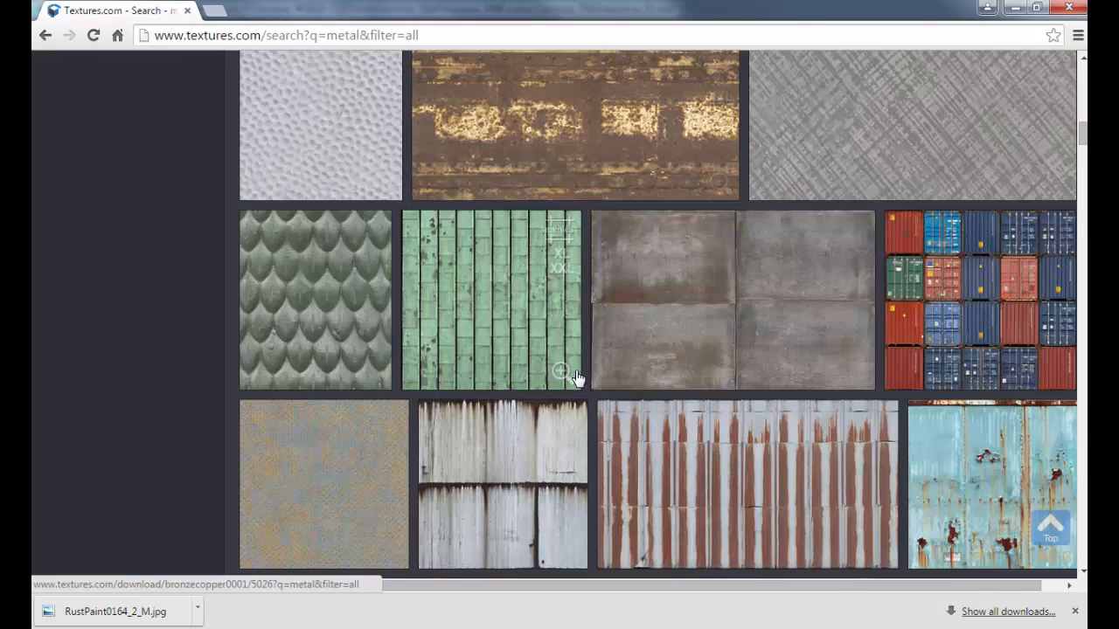
{"action": "scroll", "coordinate": [577, 381], "scroll_direction": "down", "scroll_amount": 1}
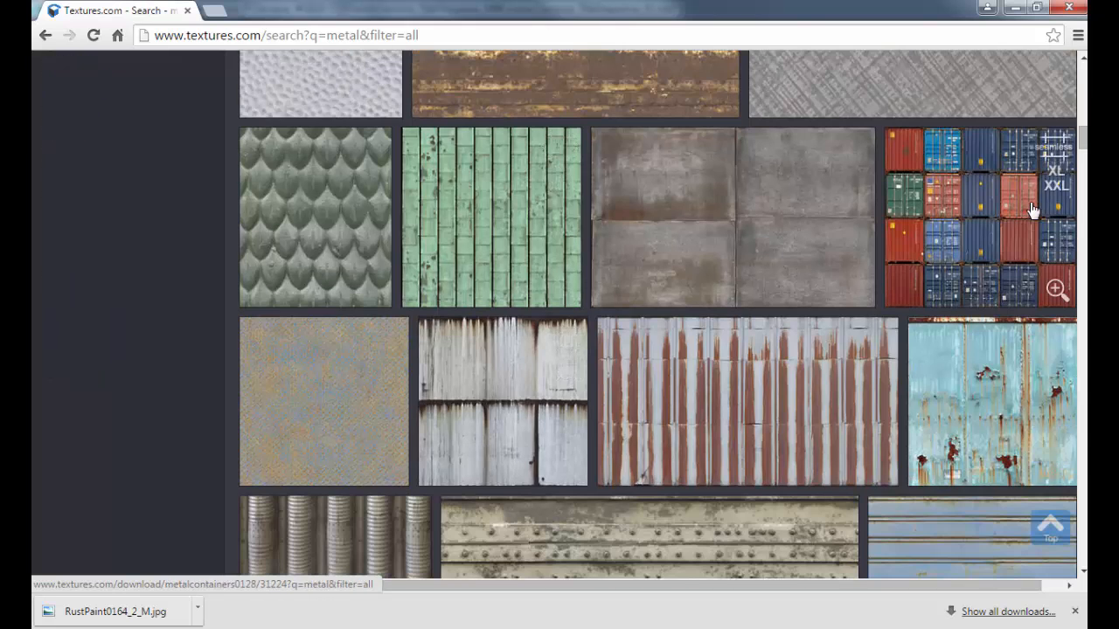
{"action": "scroll", "coordinate": [962, 264], "scroll_direction": "down", "scroll_amount": 2}
{"action": "scroll", "coordinate": [959, 265], "scroll_direction": "down", "scroll_amount": 2}
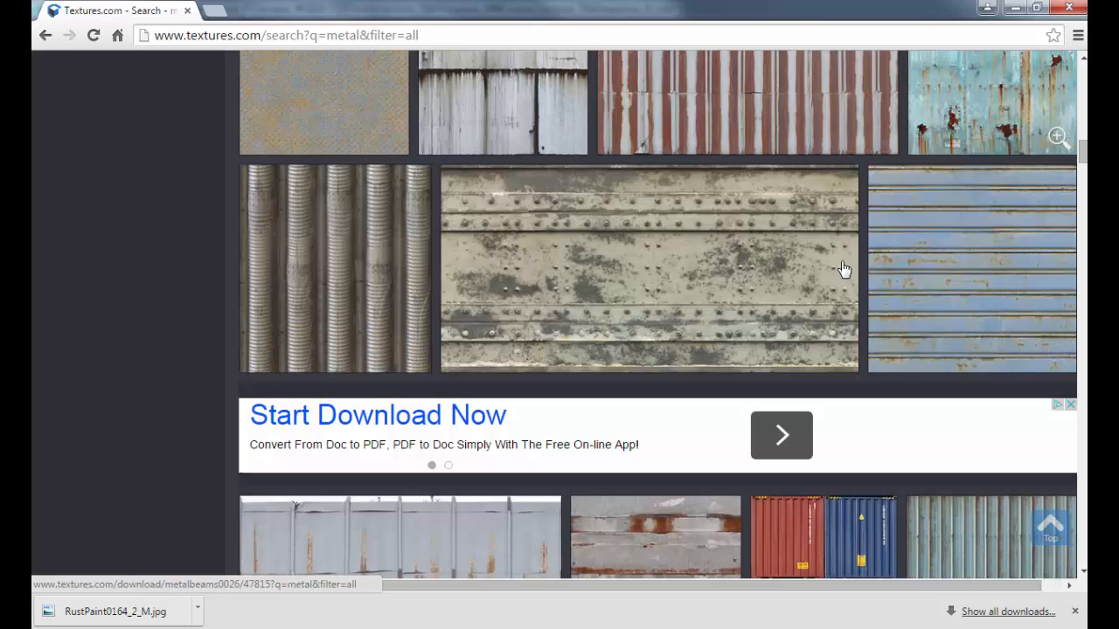
{"action": "scroll", "coordinate": [517, 247], "scroll_direction": "up", "scroll_amount": 10}
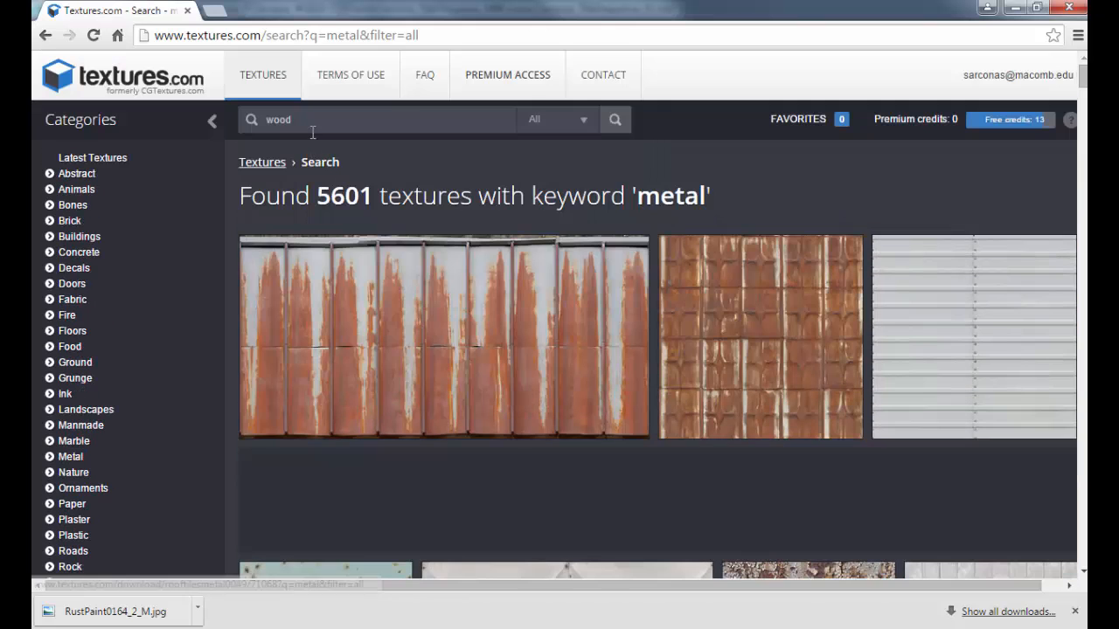
{"action": "left_click", "coordinate": [618, 124]}
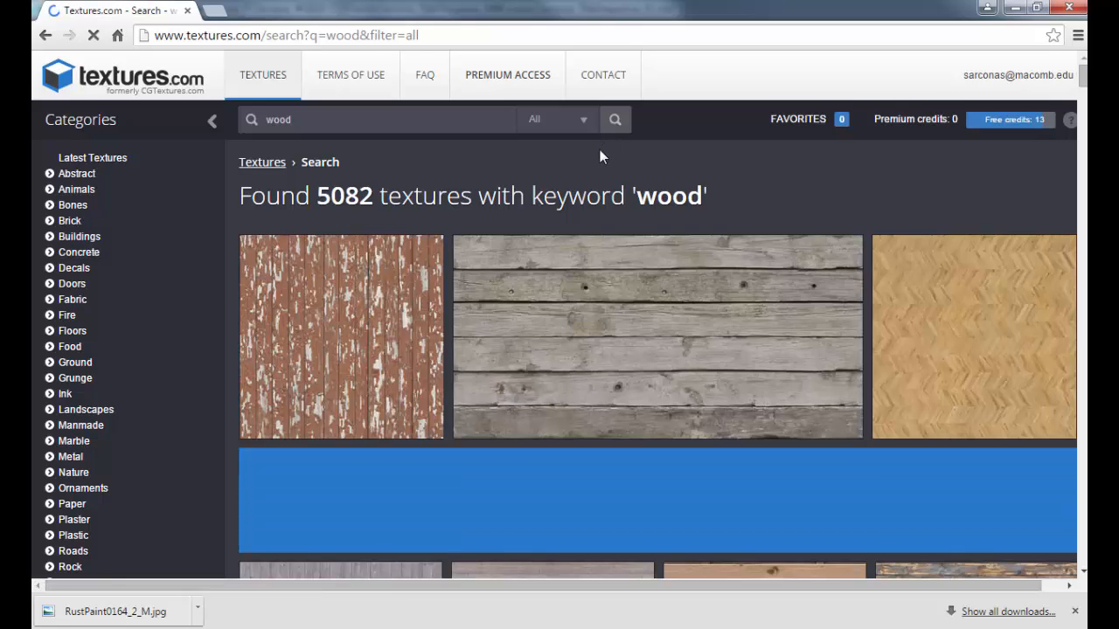
Step: Scroll down through the 5082 wood texture results
{"action": "scroll", "coordinate": [550, 214], "scroll_direction": "down", "scroll_amount": 4}
{"action": "scroll", "coordinate": [542, 221], "scroll_direction": "down", "scroll_amount": 6}
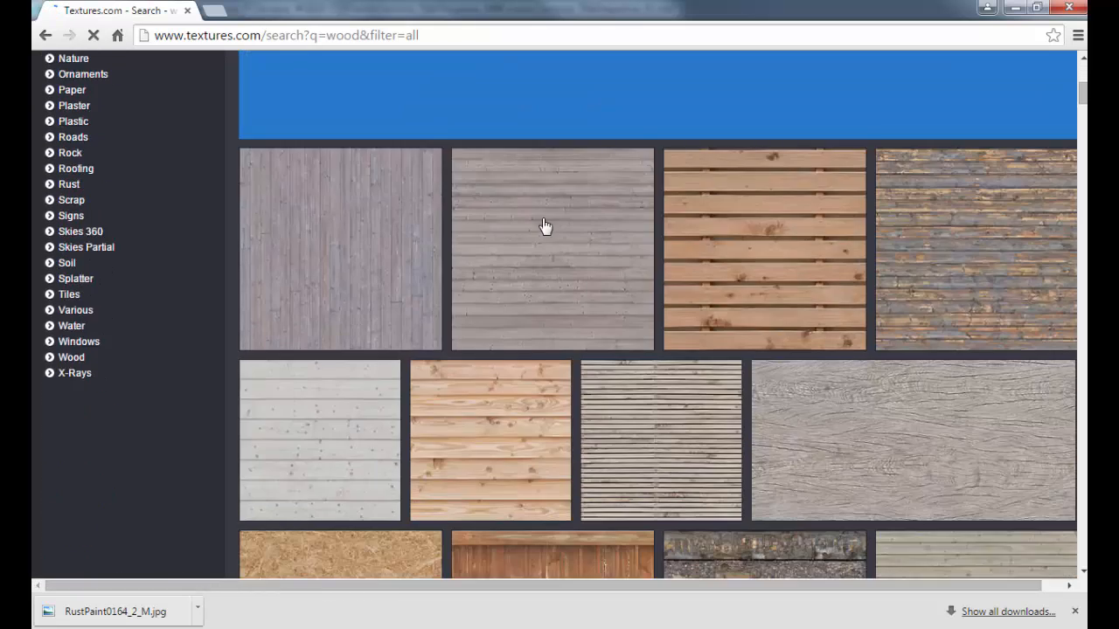
{"action": "scroll", "coordinate": [567, 238], "scroll_direction": "down", "scroll_amount": 10}
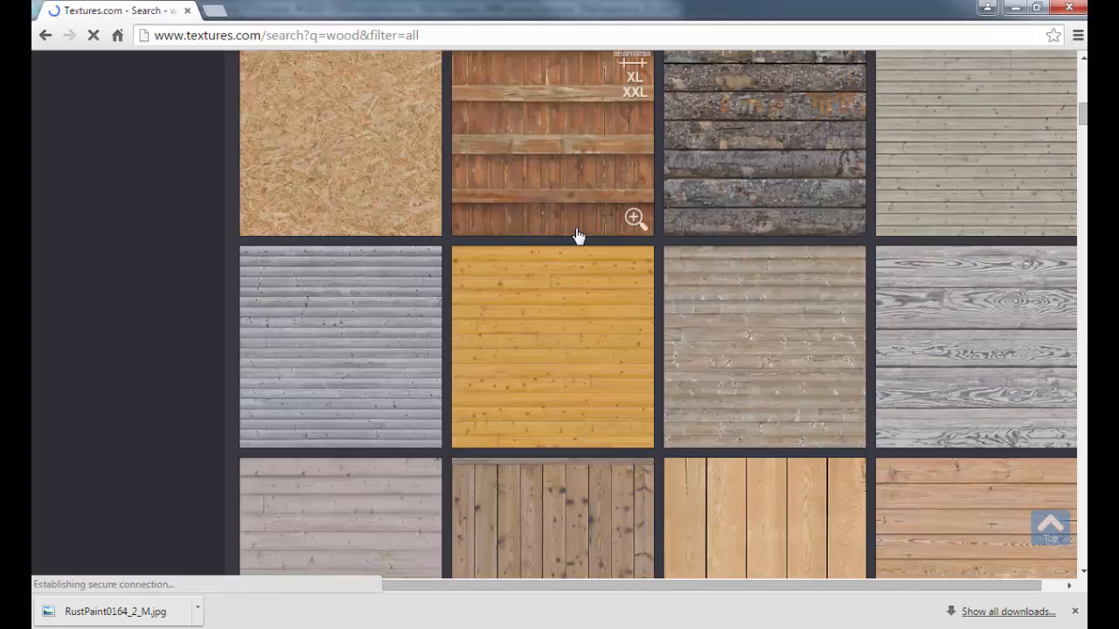
{"action": "scroll", "coordinate": [577, 242], "scroll_direction": "down", "scroll_amount": 9}
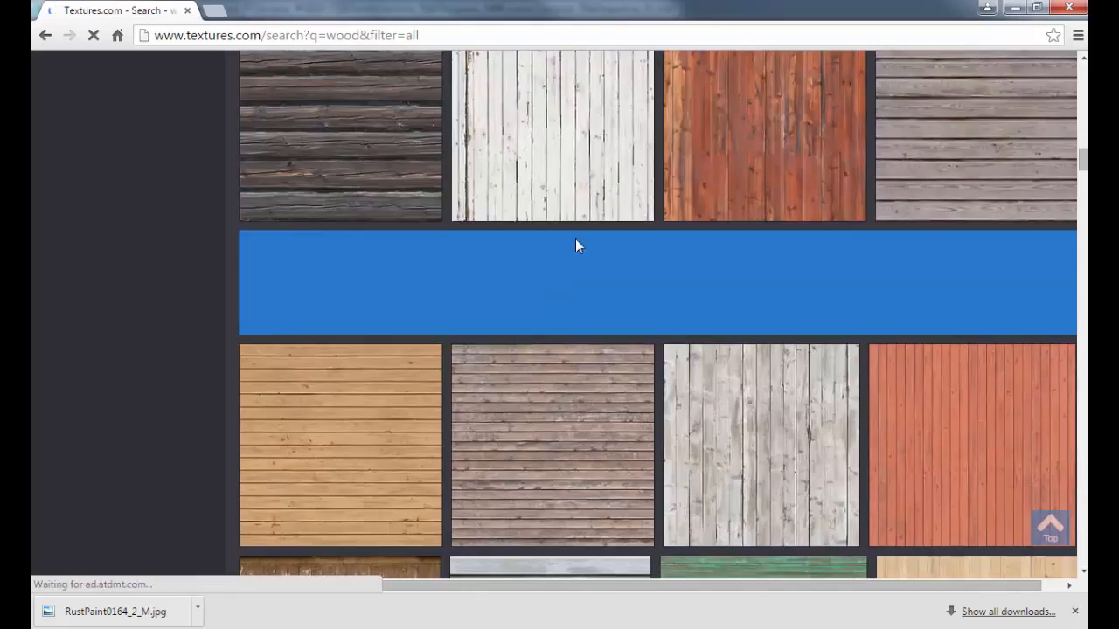
{"action": "scroll", "coordinate": [577, 245], "scroll_direction": "up", "scroll_amount": 2}
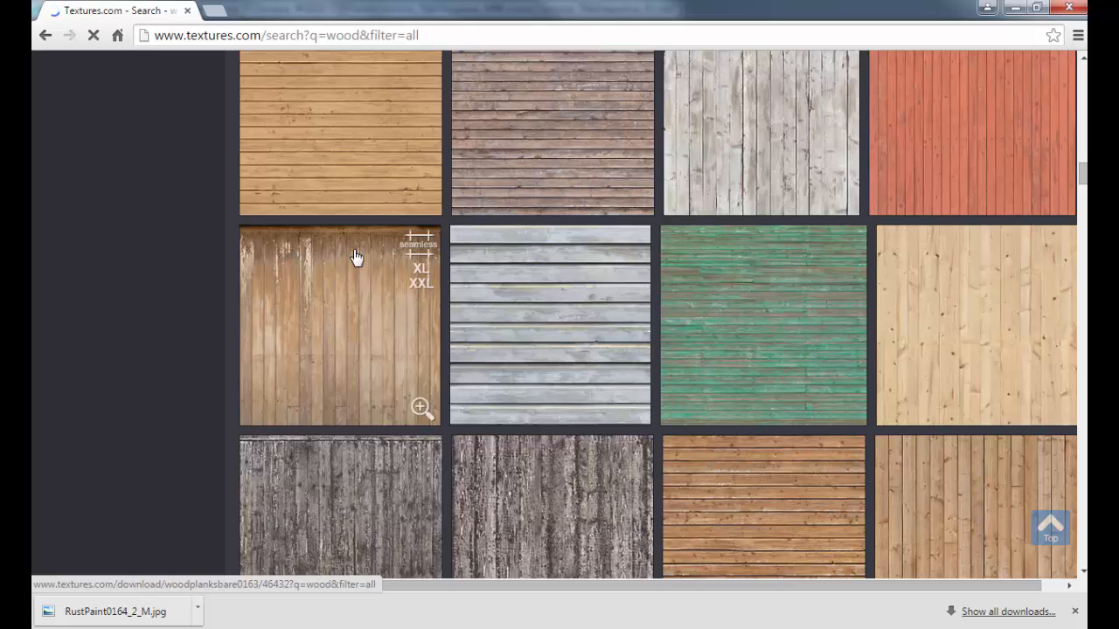
Step: Open WoodPlanksBare0163, pan its seamless preview to check tiling, then return to Maya
{"action": "left_click", "coordinate": [423, 251]}
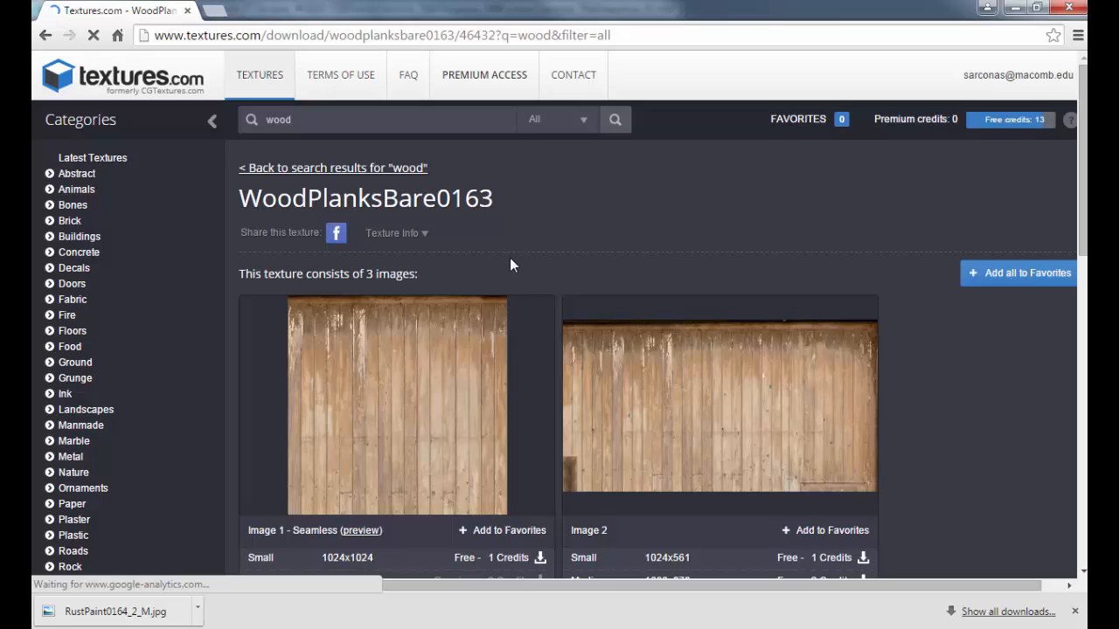
{"action": "scroll", "coordinate": [509, 263], "scroll_direction": "down", "scroll_amount": 1}
{"action": "left_click", "coordinate": [373, 450]}
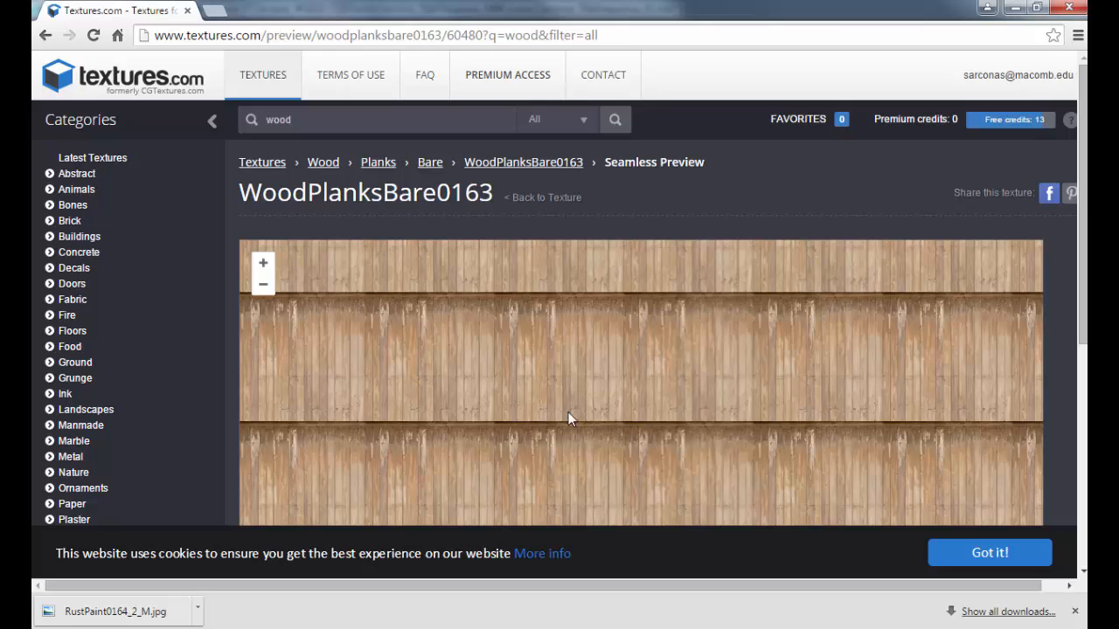
{"action": "left_click_drag", "start_coordinate": [569, 411], "coordinate": [570, 345]}
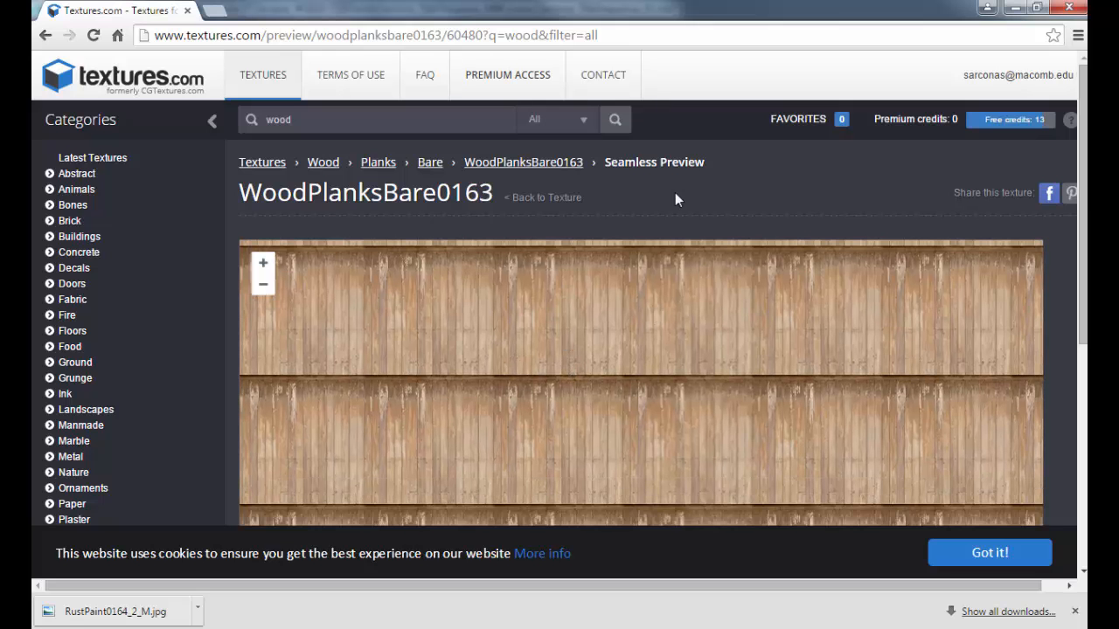
{"action": "key", "text": "alt+Tab"}
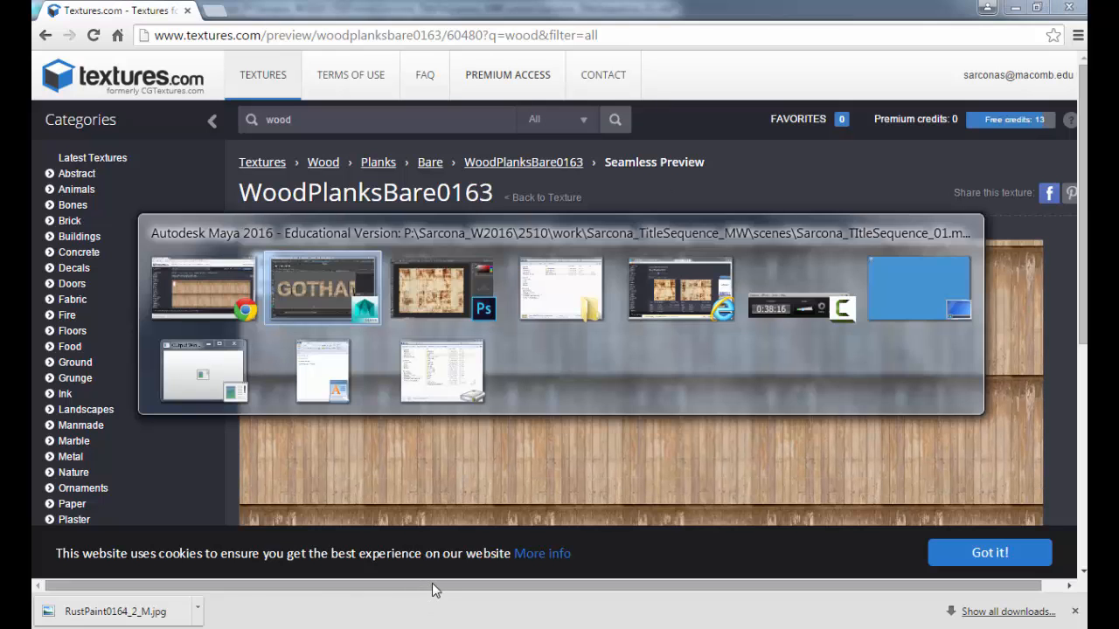
Step: Close the floating Attribute Editor and frame the whole rust-textured GOTHAM word in the viewport
{"action": "left_click", "coordinate": [1005, 565]}
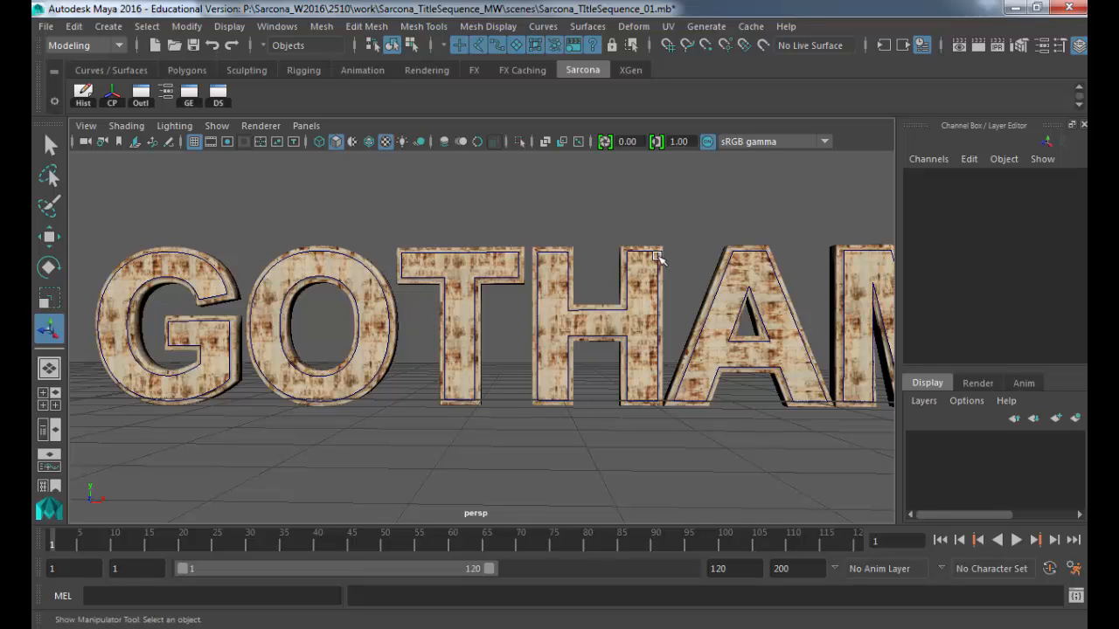
{"action": "right_click_drag", "start_coordinate": [705, 242], "coordinate": [540, 278], "text": "alt"}
{"action": "left_click_drag", "start_coordinate": [539, 278], "coordinate": [507, 306], "text": "alt"}
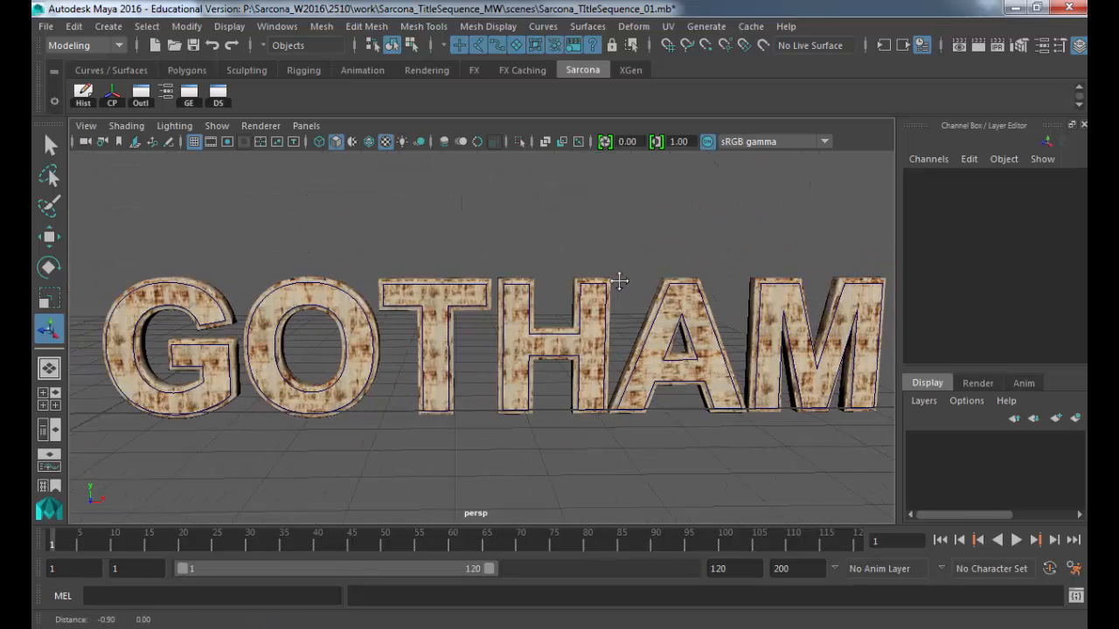
{"action": "scroll", "coordinate": [489, 311], "scroll_direction": "down", "scroll_amount": 5}
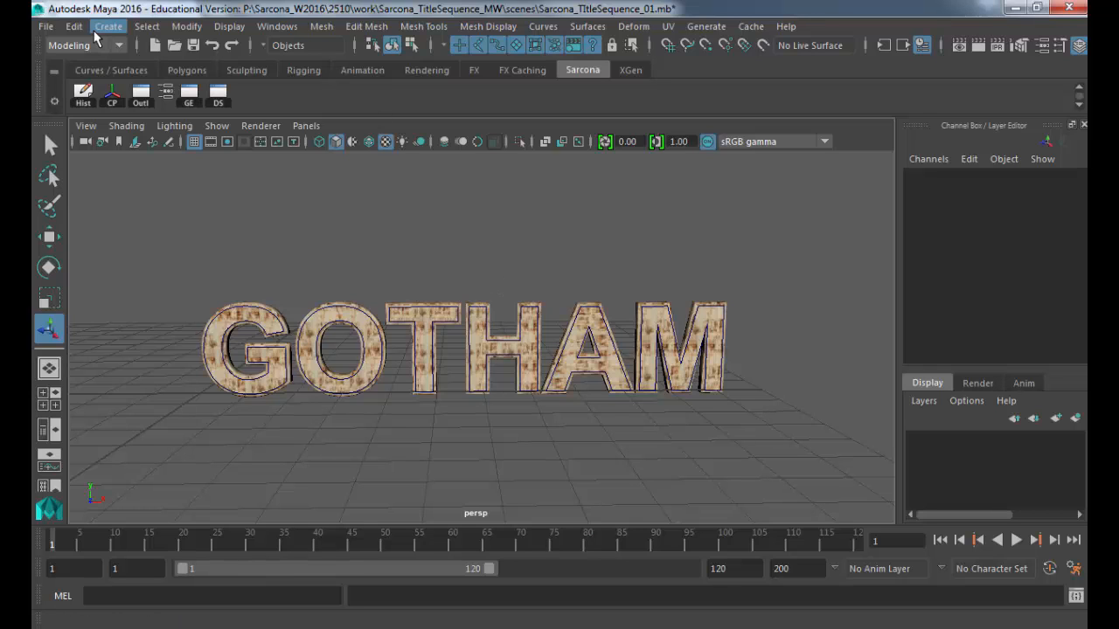
{"action": "left_click_drag", "start_coordinate": [454, 325], "coordinate": [445, 304], "text": "alt"}
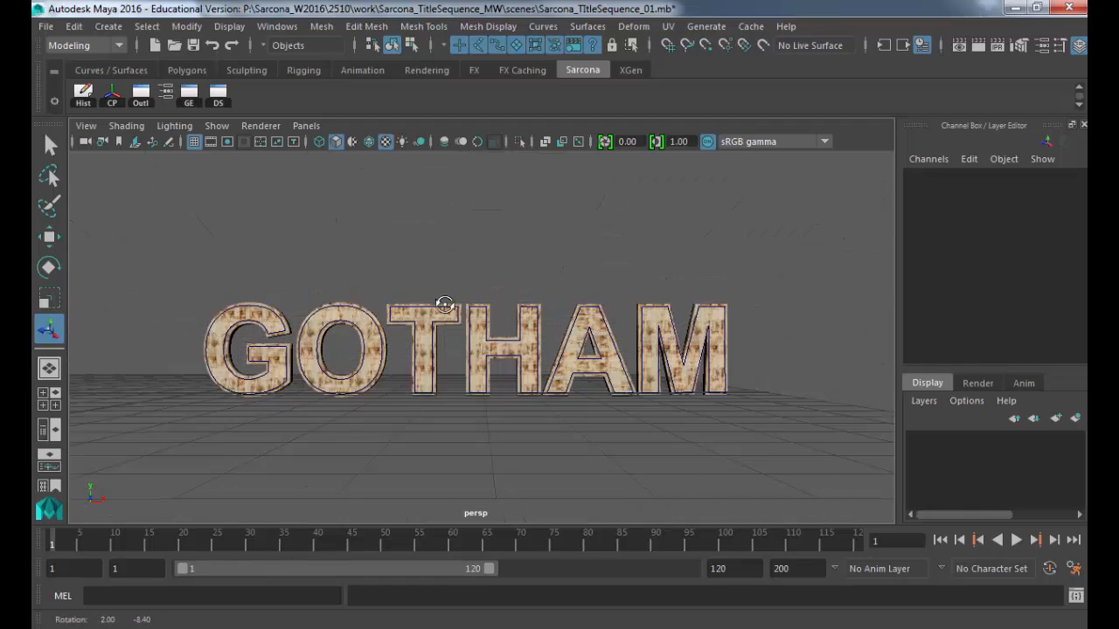
{"action": "scroll", "coordinate": [445, 305], "scroll_direction": "up", "scroll_amount": 5}
{"action": "scroll", "coordinate": [612, 283], "scroll_direction": "up", "scroll_amount": 4}
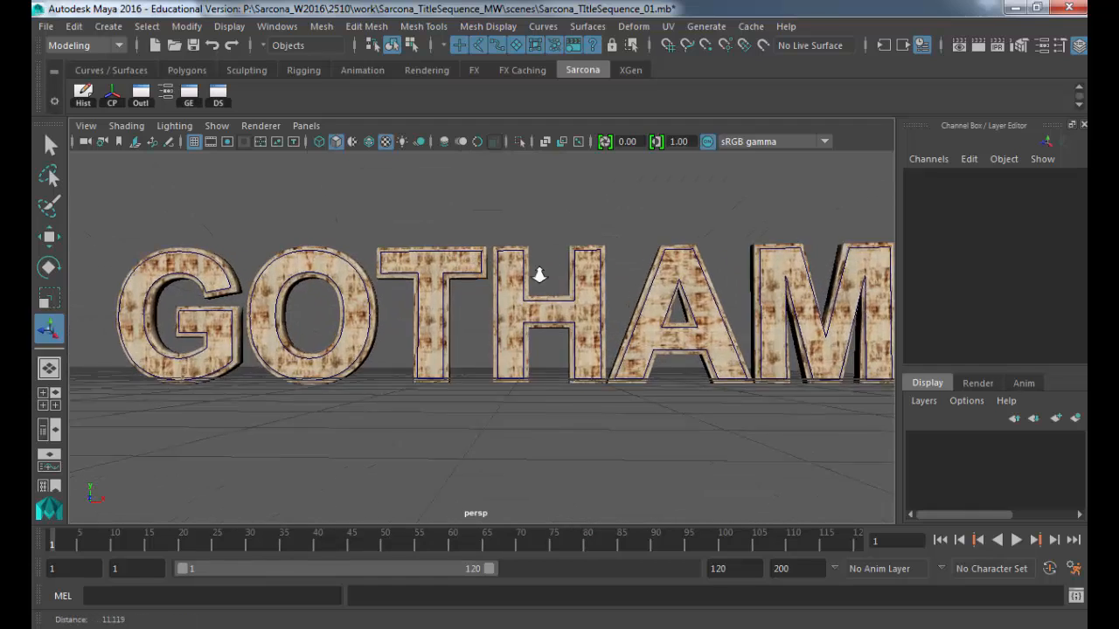
{"action": "scroll", "coordinate": [320, 295], "scroll_direction": "down", "scroll_amount": 4}
{"action": "scroll", "coordinate": [300, 290], "scroll_direction": "up", "scroll_amount": 4}
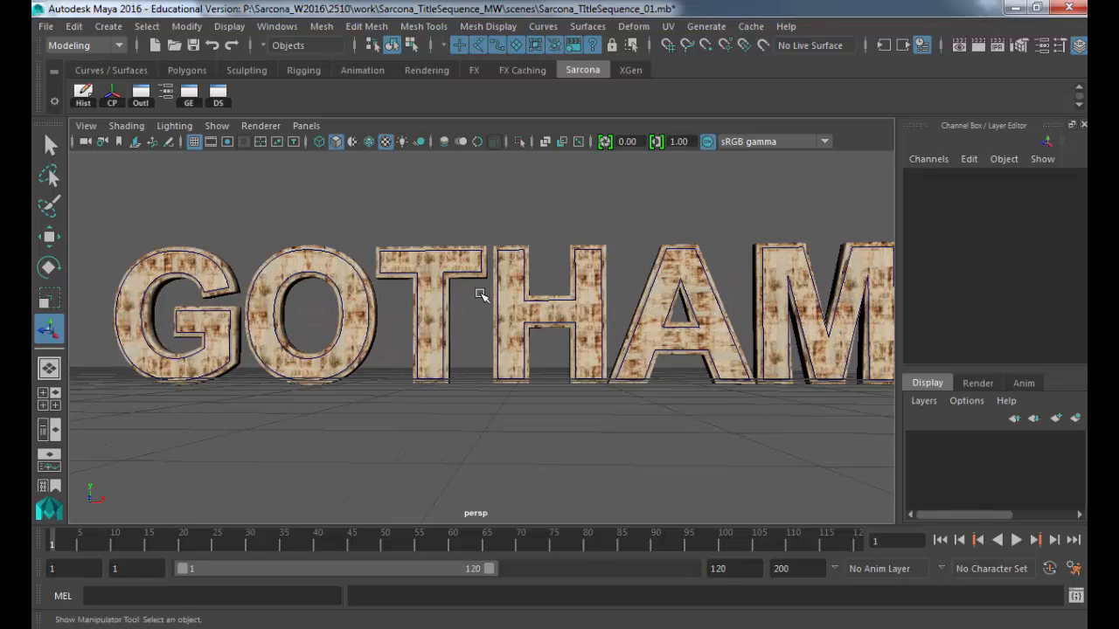
Step: Create a new perspective camera and orbit and pan it to face GOTHAM
{"action": "left_click", "coordinate": [308, 127]}
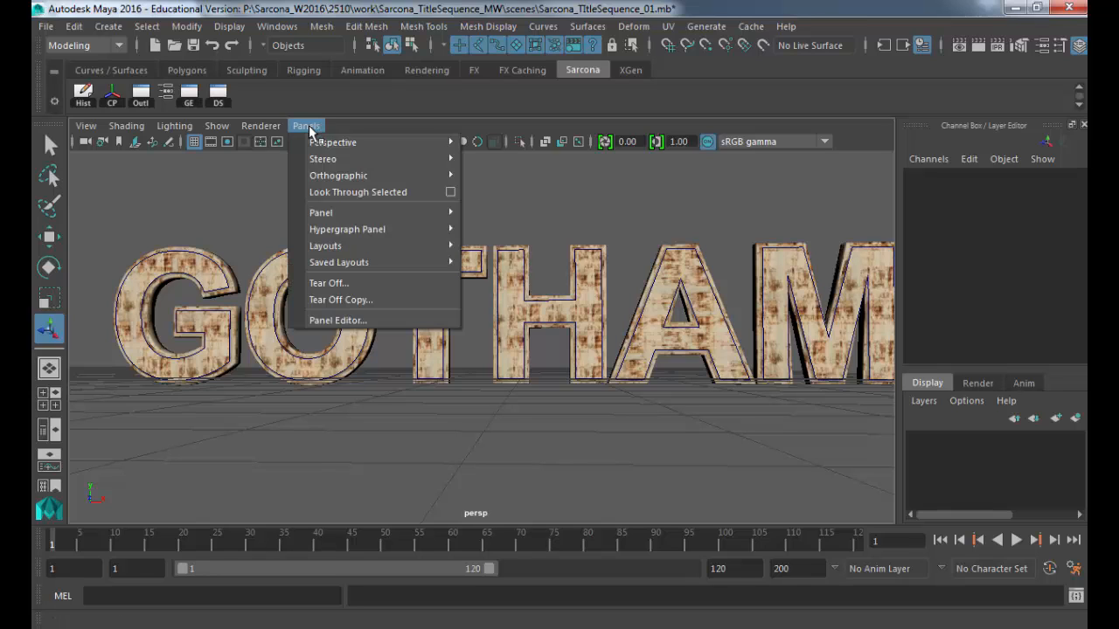
{"action": "mouse_move", "coordinate": [343, 145]}
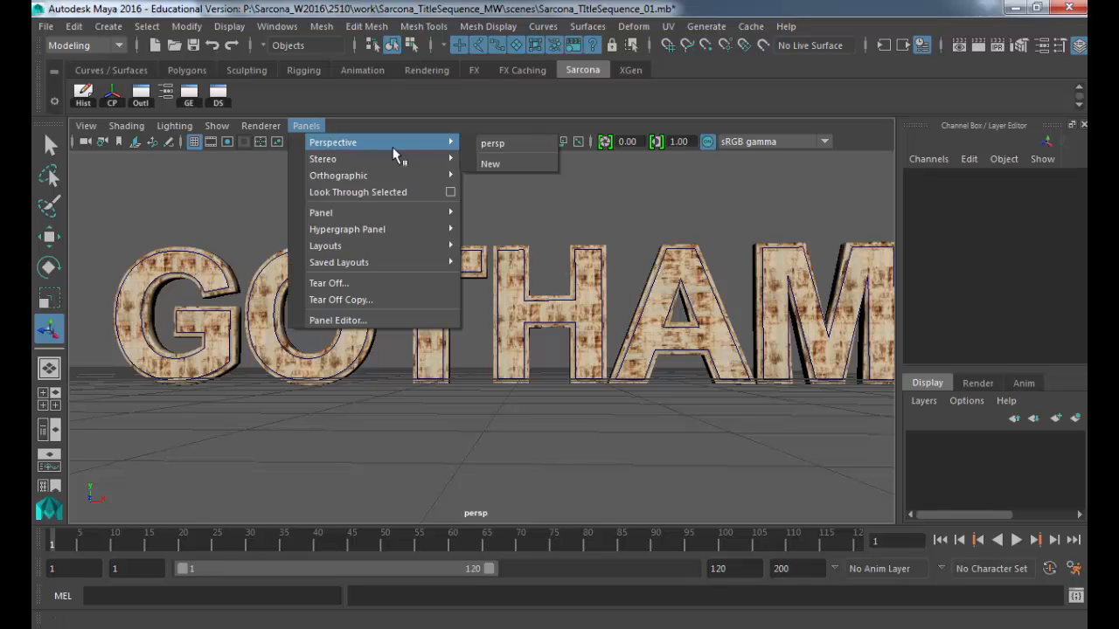
{"action": "left_click", "coordinate": [513, 165]}
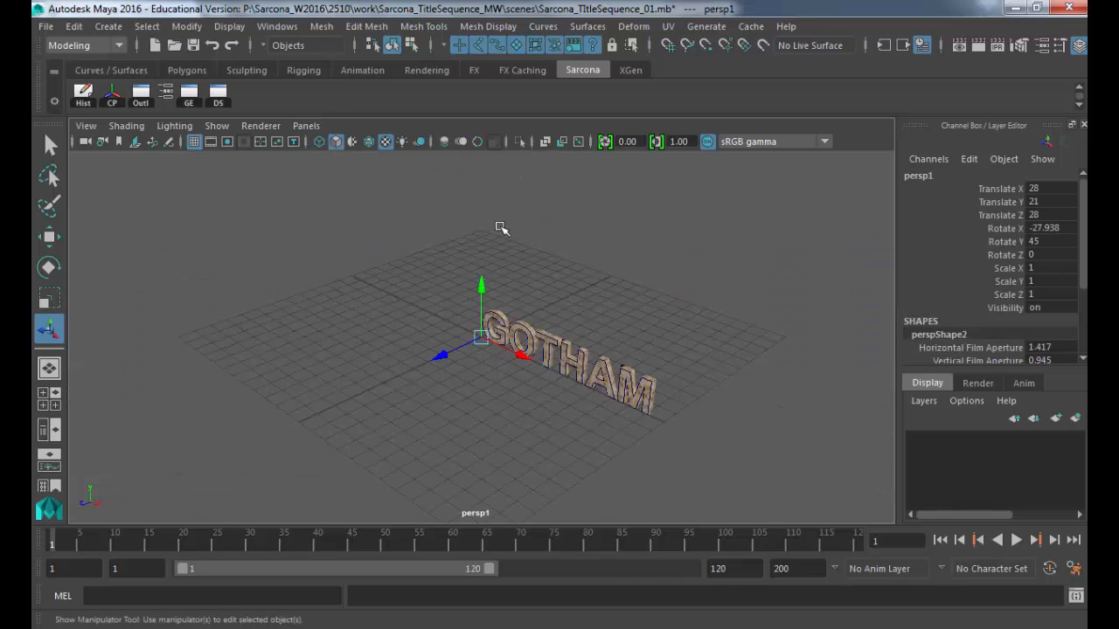
{"action": "left_click_drag", "start_coordinate": [380, 324], "coordinate": [584, 347], "text": "alt"}
{"action": "middle_click_drag", "start_coordinate": [584, 347], "coordinate": [544, 347], "text": "alt"}
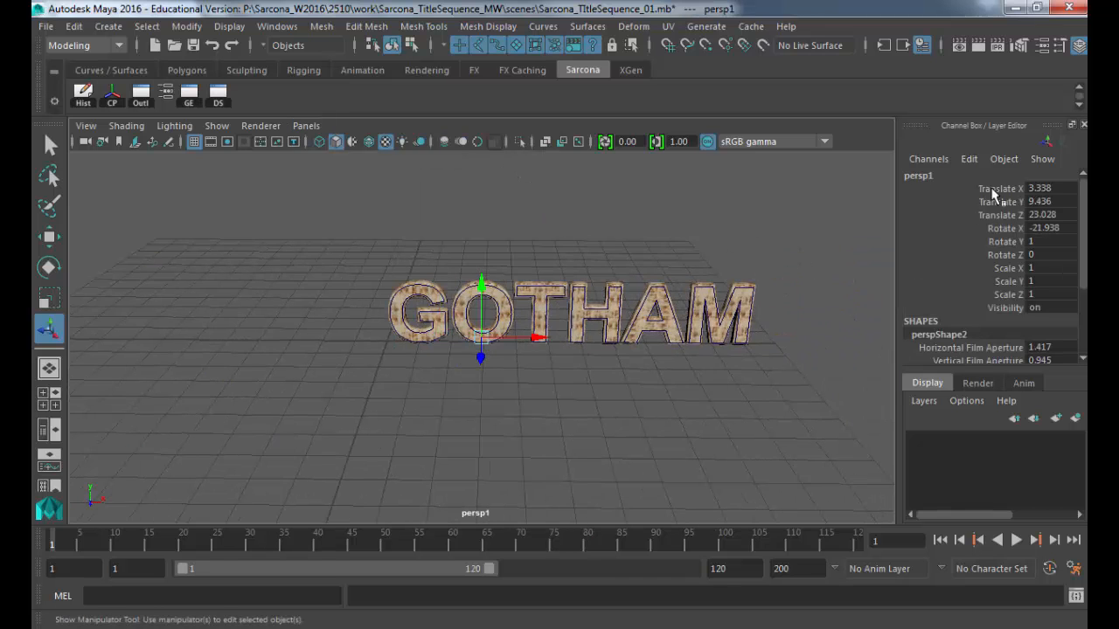
Step: Rename the new camera to 'renderCam' in the Channel Box
{"action": "double_click", "coordinate": [920, 175]}
{"action": "type", "text": "rend"}
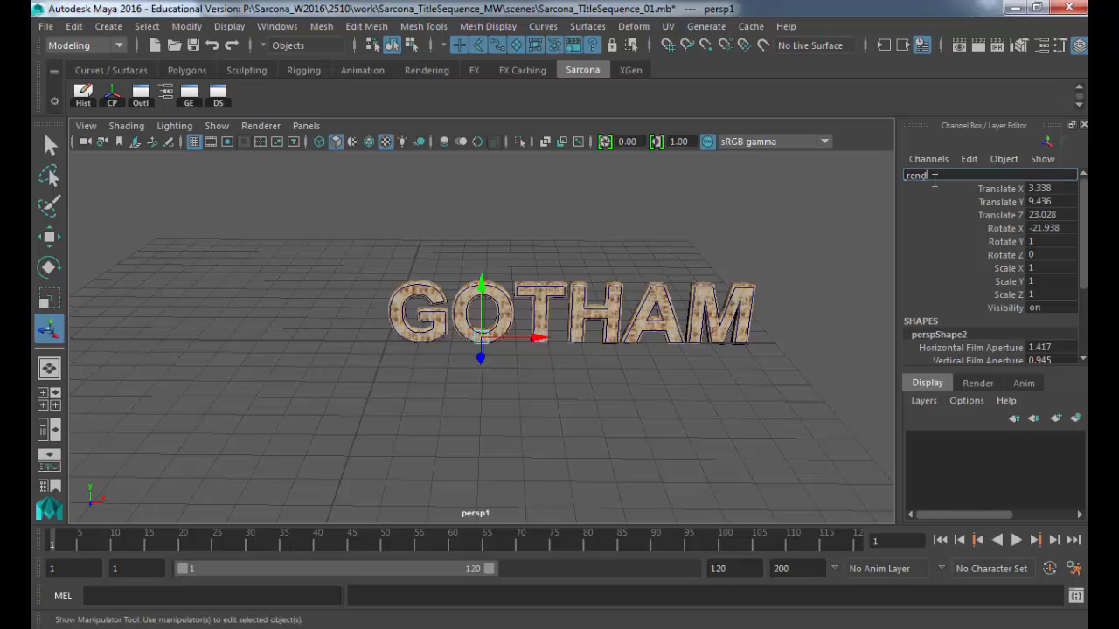
{"action": "type", "text": "erCam"}
{"action": "key", "text": "Return"}
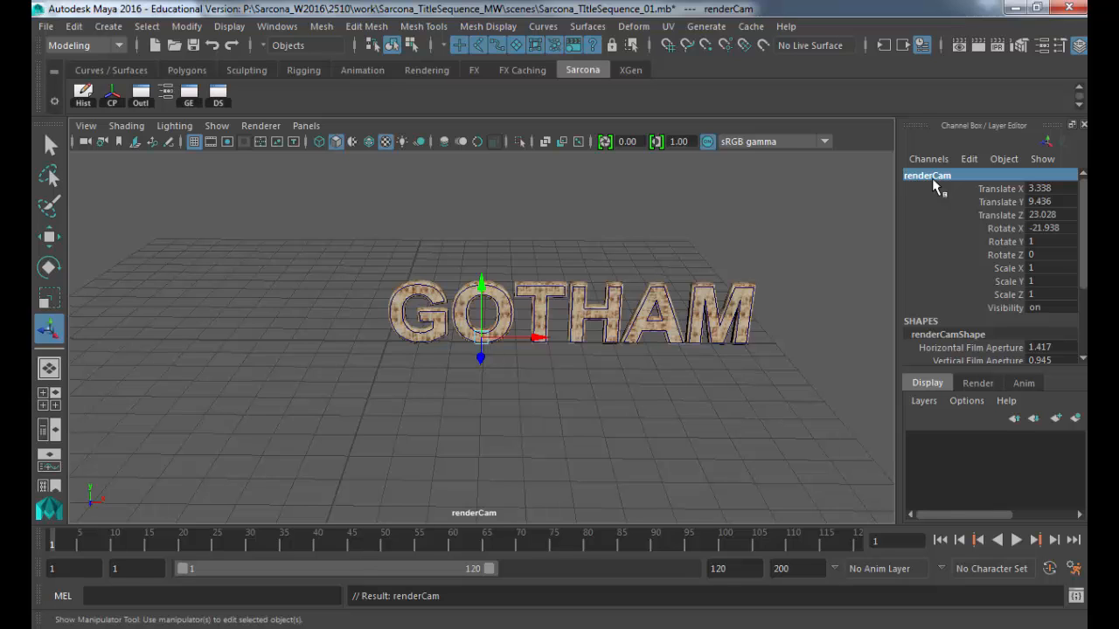
Step: Track, dolly and lower renderCam so GOTHAM fills the frame, showing the Focal Length attribute
{"action": "middle_click_drag", "start_coordinate": [674, 237], "coordinate": [573, 249], "text": "alt"}
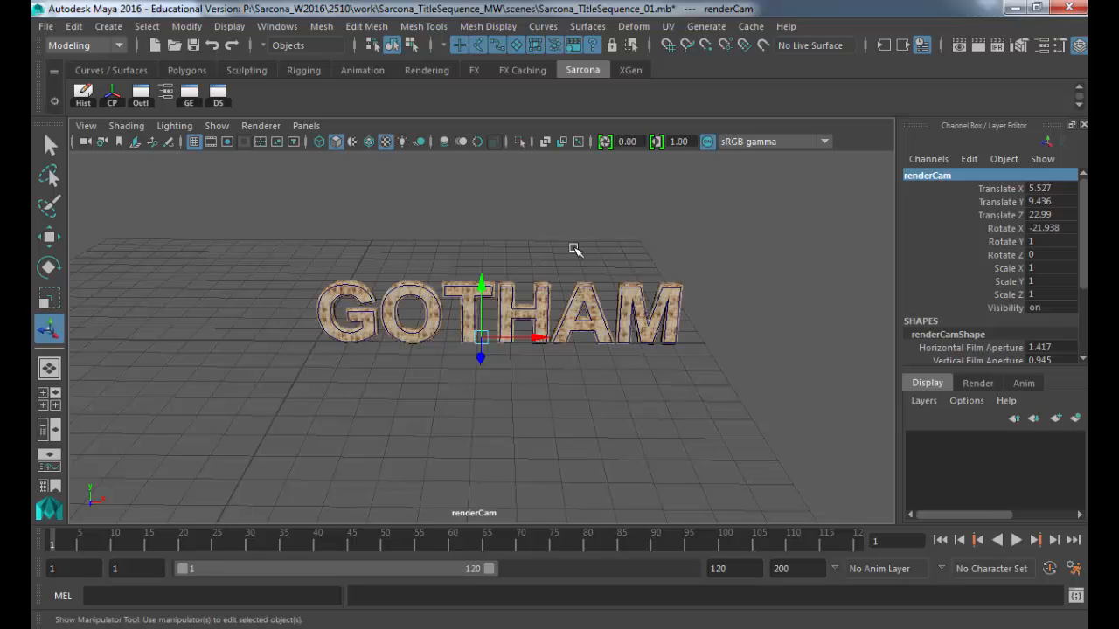
{"action": "right_click_drag", "start_coordinate": [523, 331], "coordinate": [671, 338], "text": "alt"}
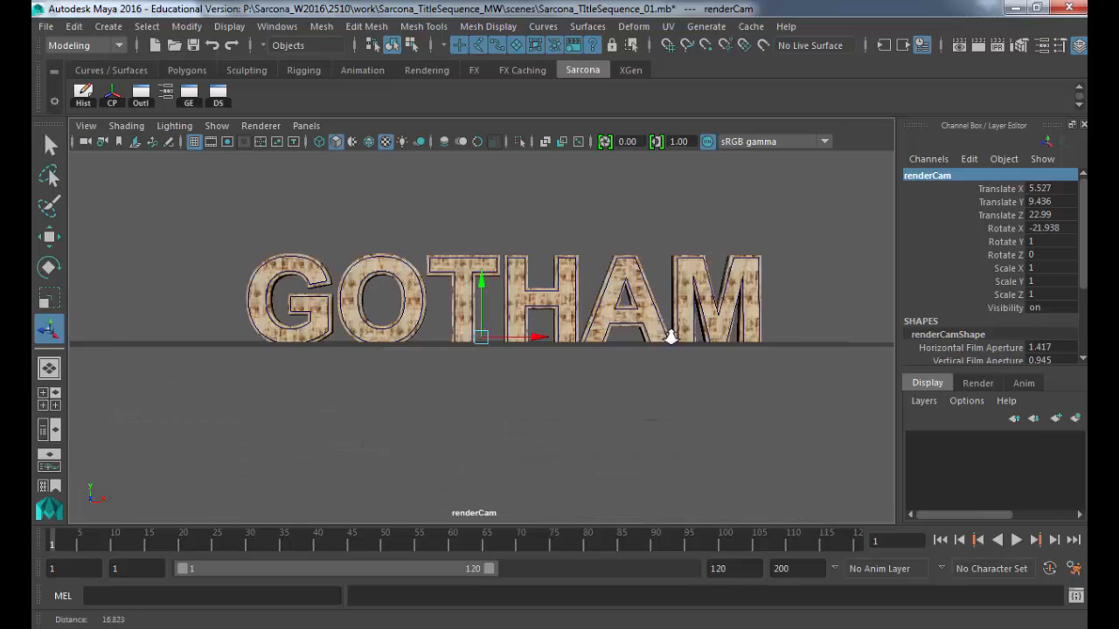
{"action": "left_click_drag", "start_coordinate": [670, 338], "coordinate": [610, 376], "text": "alt"}
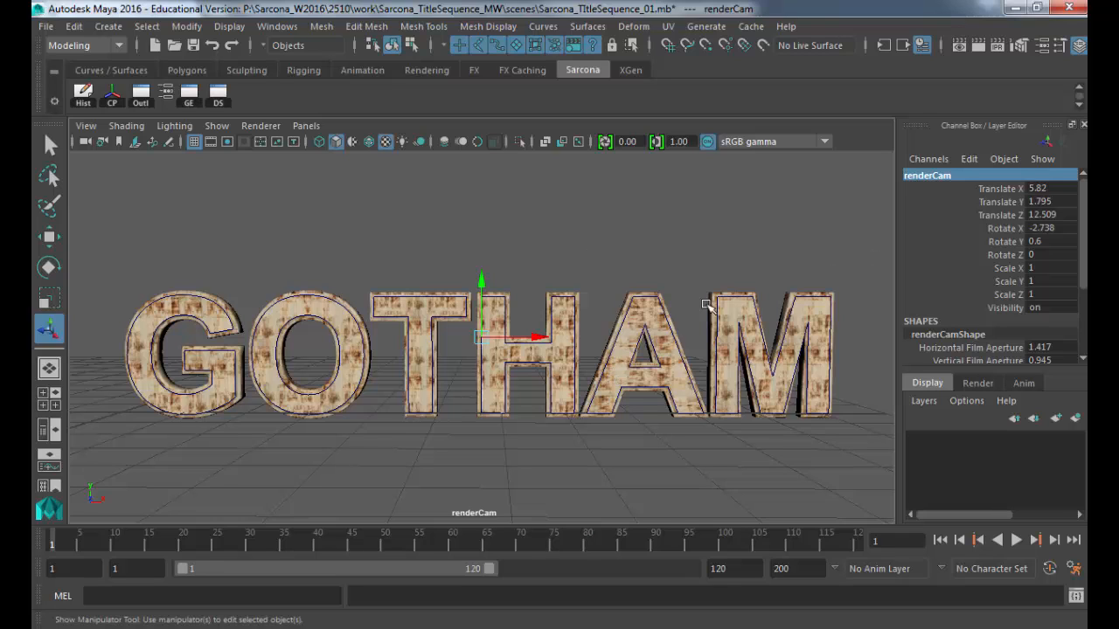
{"action": "scroll", "coordinate": [998, 226], "scroll_direction": "down", "scroll_amount": 2}
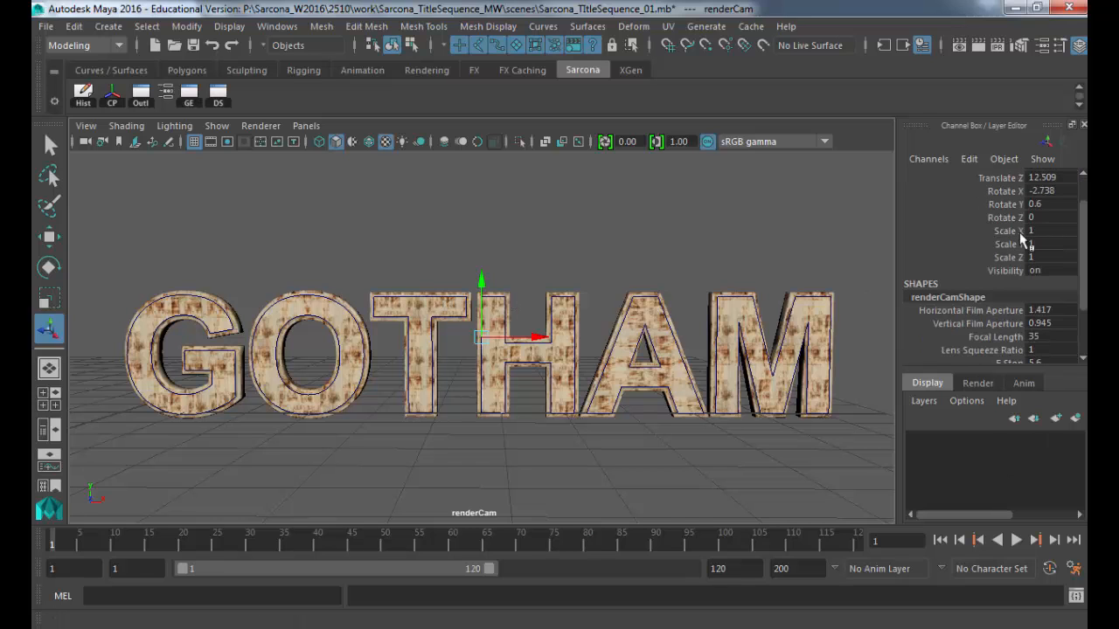
{"action": "scroll", "coordinate": [1004, 249], "scroll_direction": "down", "scroll_amount": 4}
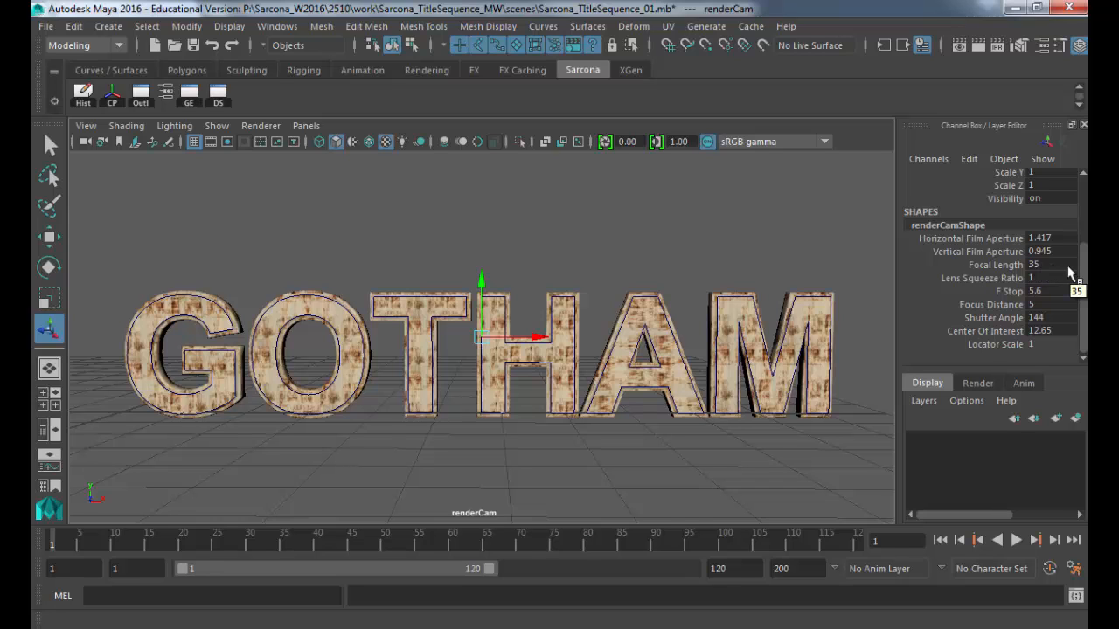
Step: Set renderCam's focal length to 20, then dolly in and orbit to a low angle
{"action": "double_click", "coordinate": [1069, 266]}
{"action": "type", "text": "20"}
{"action": "key", "text": "Return"}
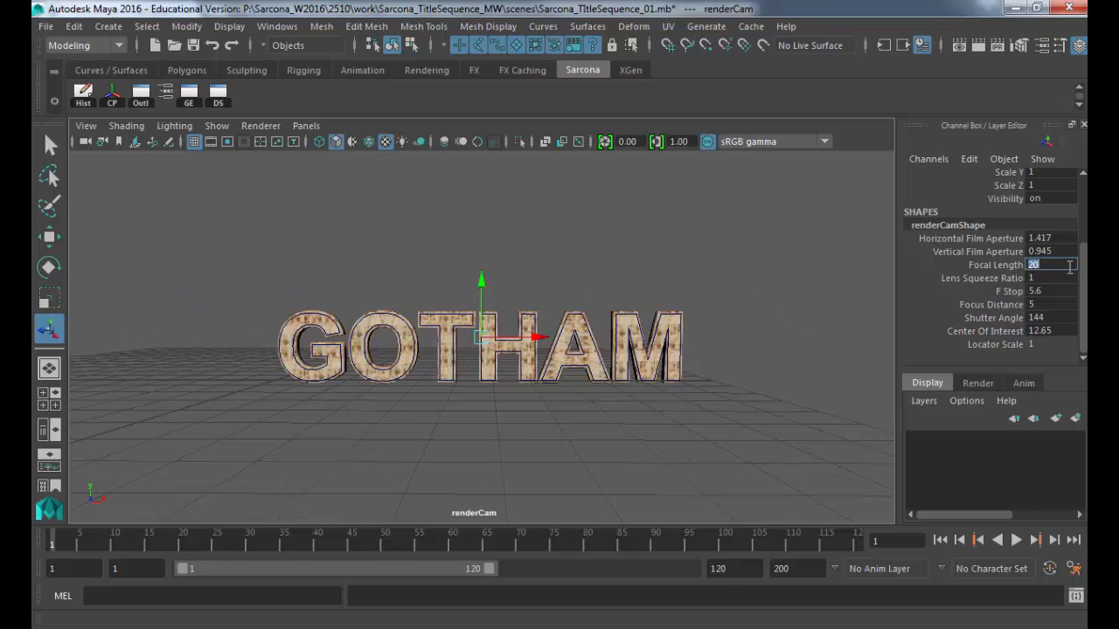
{"action": "scroll", "coordinate": [494, 385], "scroll_direction": "up", "scroll_amount": 1}
{"action": "right_click_drag", "start_coordinate": [819, 384], "coordinate": [841, 383], "text": "alt"}
{"action": "left_click_drag", "start_coordinate": [612, 393], "coordinate": [386, 351], "text": "alt"}
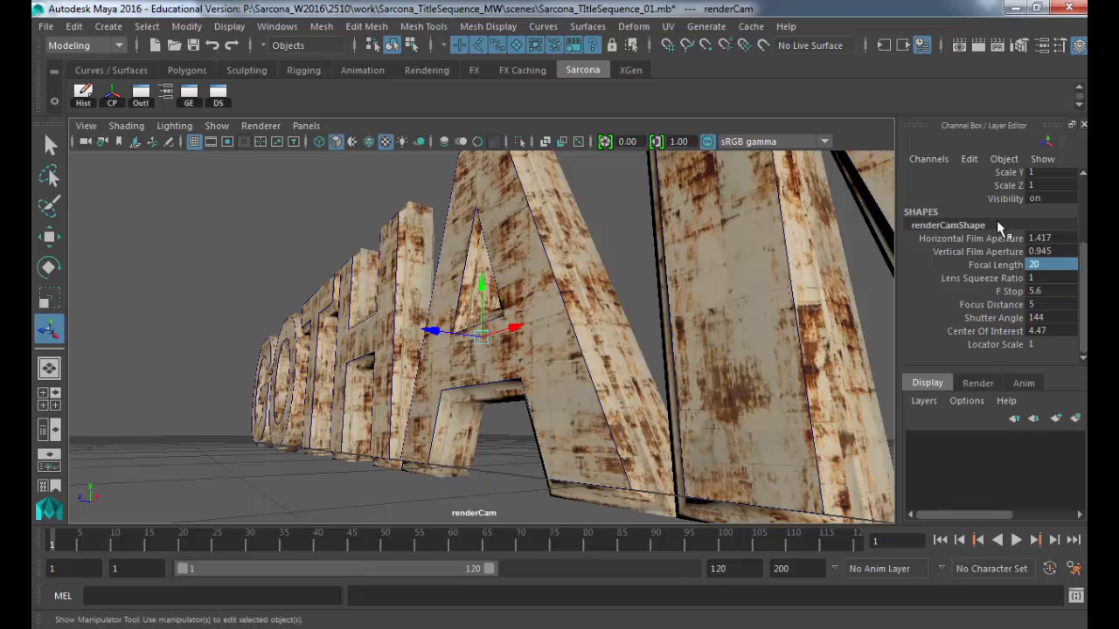
Step: Try focal length 5, moving renderCam low and close to frame the GOTH/OTH letters
{"action": "left_click", "coordinate": [1045, 265]}
{"action": "type", "text": "5"}
{"action": "key", "text": "Return"}
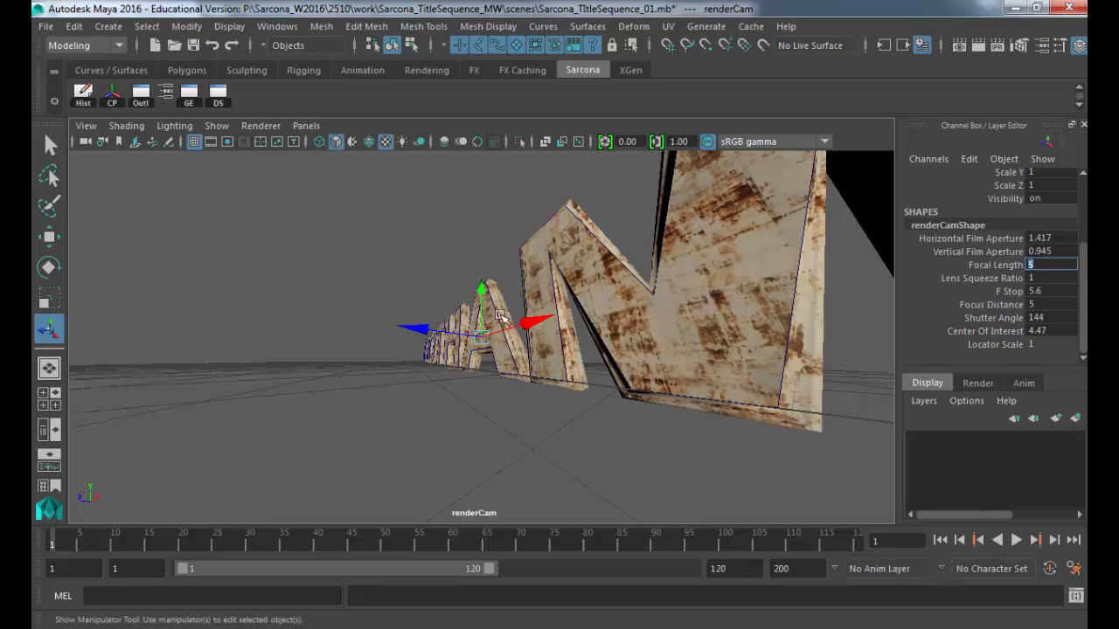
{"action": "left_click_drag", "start_coordinate": [603, 323], "coordinate": [892, 344], "text": "alt"}
{"action": "right_click_drag", "start_coordinate": [509, 325], "coordinate": [628, 362], "text": "alt"}
{"action": "middle_click_drag", "start_coordinate": [568, 367], "coordinate": [544, 288], "text": "alt"}
{"action": "left_click_drag", "start_coordinate": [546, 298], "coordinate": [560, 303], "text": "alt"}
{"action": "right_click_drag", "start_coordinate": [559, 302], "coordinate": [500, 340], "text": "alt"}
{"action": "middle_click_drag", "start_coordinate": [419, 338], "coordinate": [524, 341], "text": "alt"}
{"action": "mouse_move", "coordinate": [524, 341]}
{"action": "right_mouse_down", "text": "alt"}
{"action": "mouse_move", "coordinate": [749, 342]}
{"action": "mouse_move", "coordinate": [512, 342]}
{"action": "right_mouse_up", "text": "alt"}
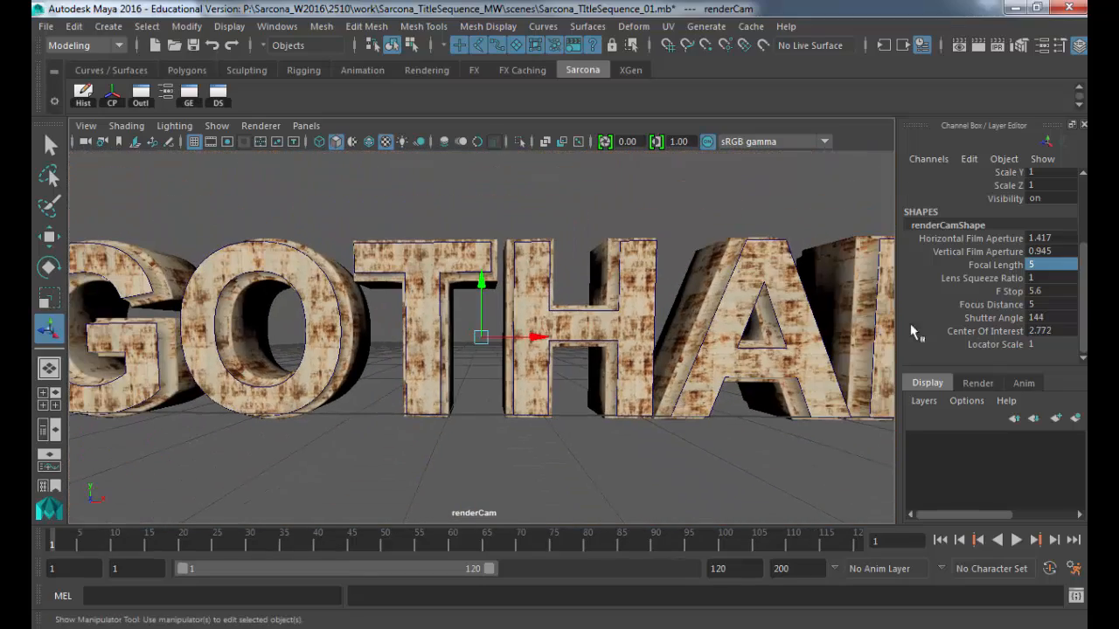
Step: Settle on a focal length of 10 and adjust the dolly for the close-up
{"action": "double_click", "coordinate": [1045, 264]}
{"action": "type", "text": "10"}
{"action": "key", "text": "Return"}
{"action": "right_click_drag", "start_coordinate": [609, 342], "coordinate": [604, 367], "text": "alt"}
{"action": "left_click", "coordinate": [308, 127]}
{"action": "mouse_move", "coordinate": [320, 142]}
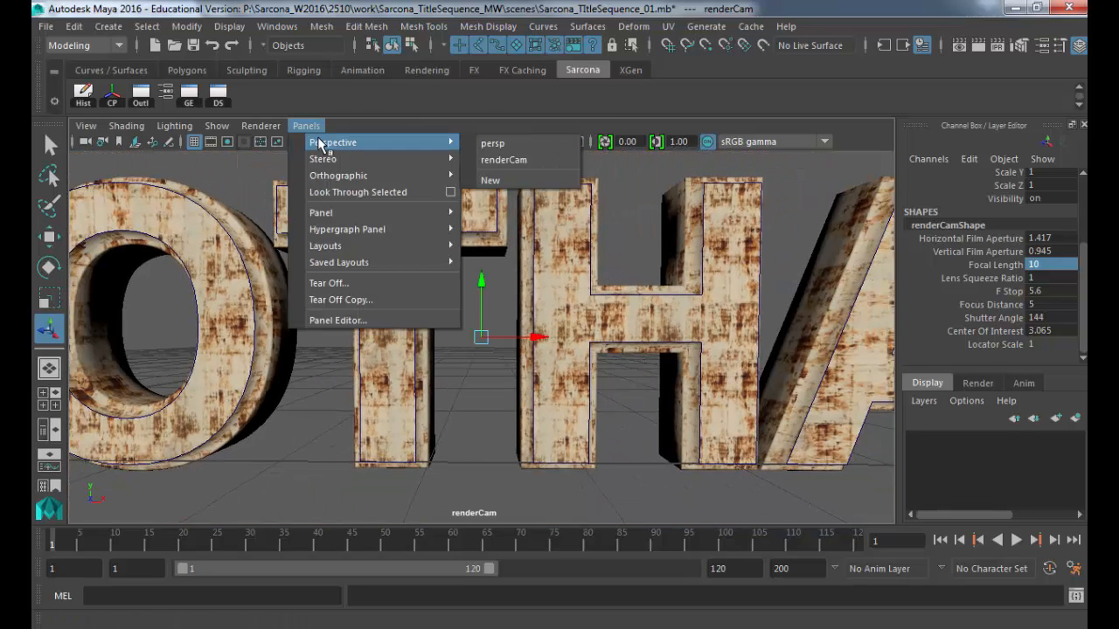
{"action": "left_click", "coordinate": [504, 160]}
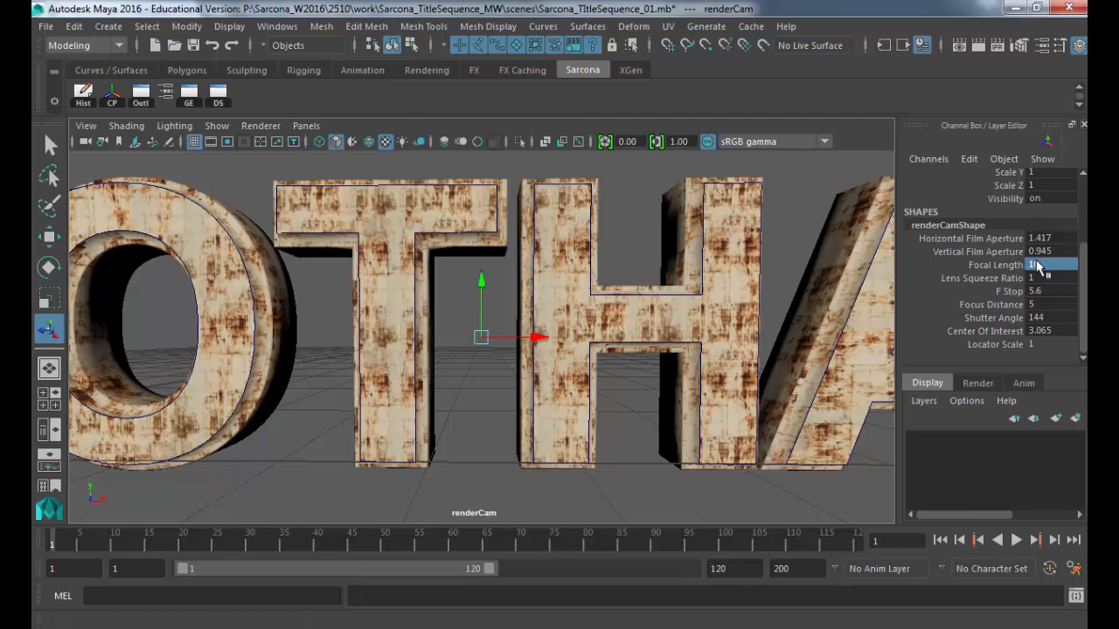
{"action": "scroll", "coordinate": [1002, 268], "scroll_direction": "up", "scroll_amount": 3}
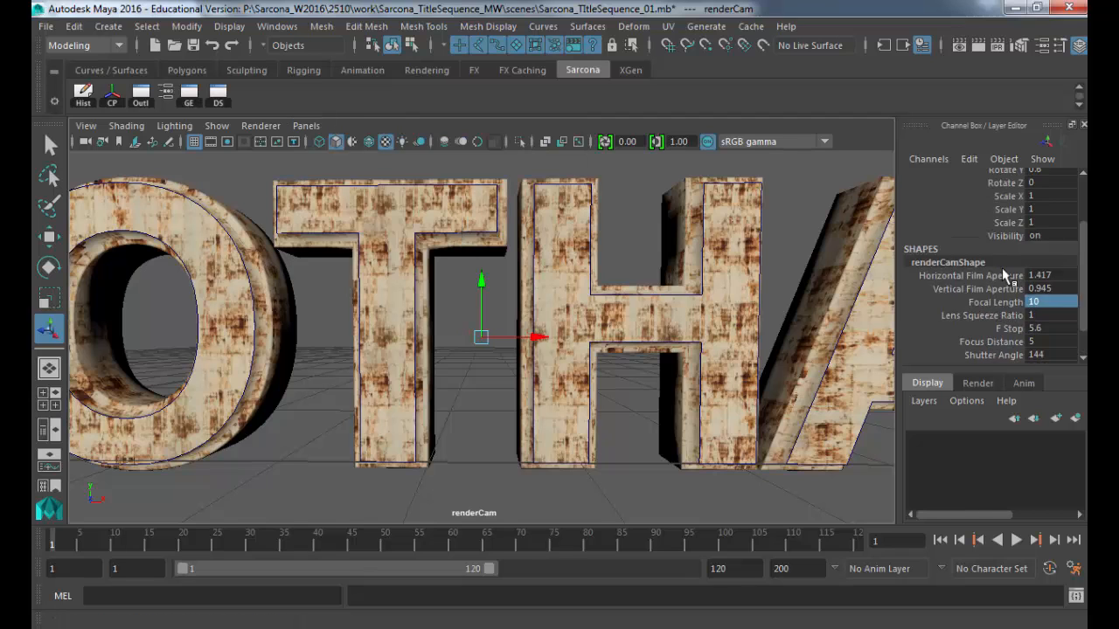
{"action": "scroll", "coordinate": [1002, 268], "scroll_direction": "down", "scroll_amount": 3}
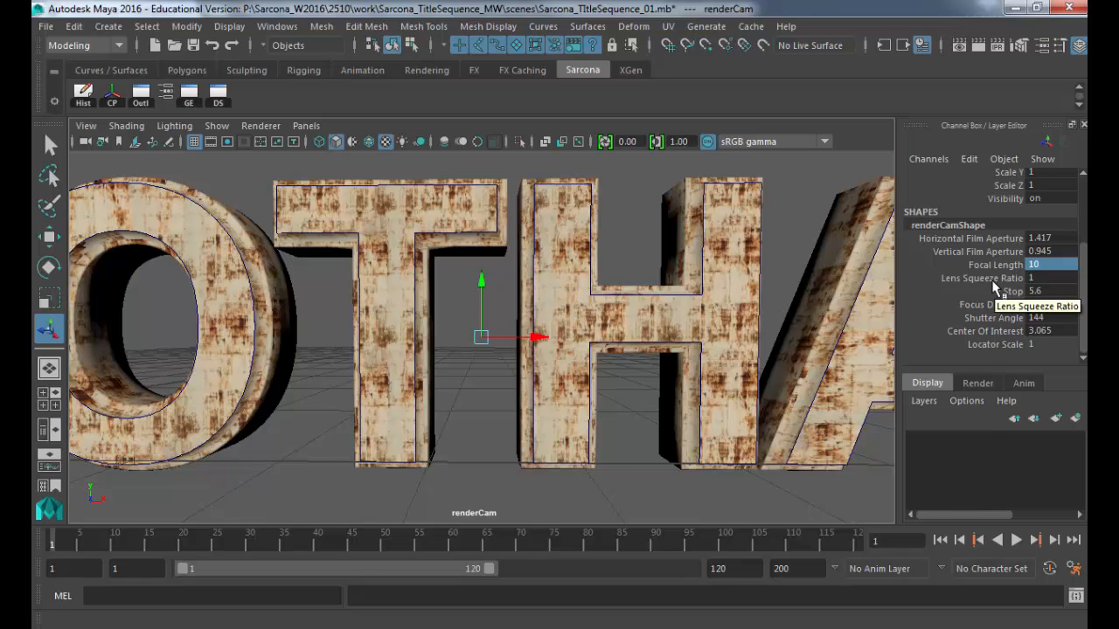
{"action": "left_click", "coordinate": [141, 97]}
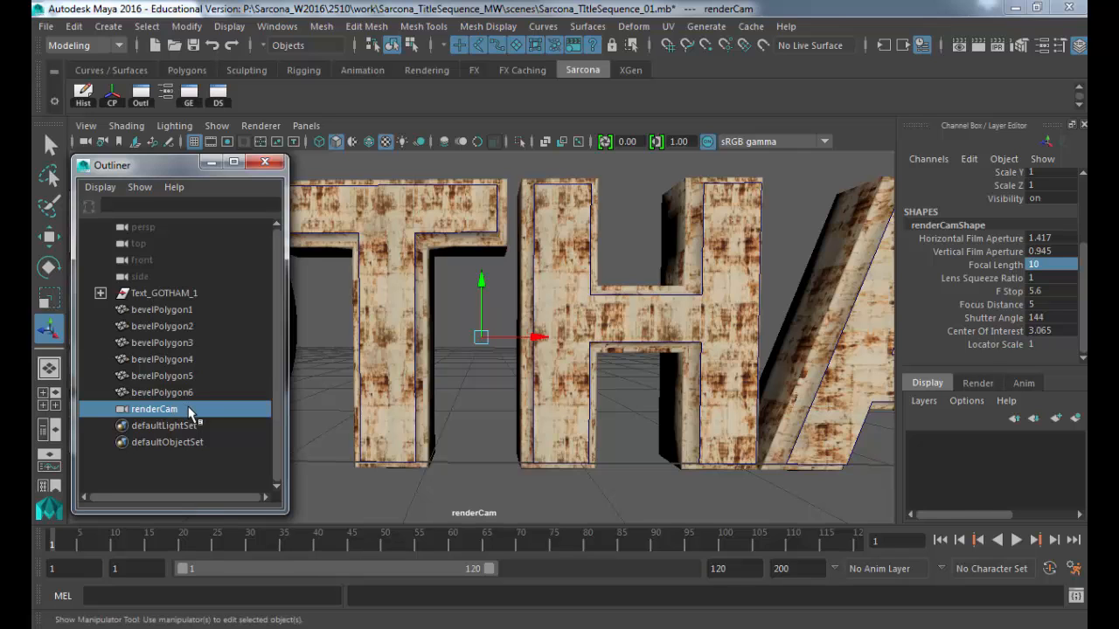
{"action": "left_click", "coordinate": [211, 162]}
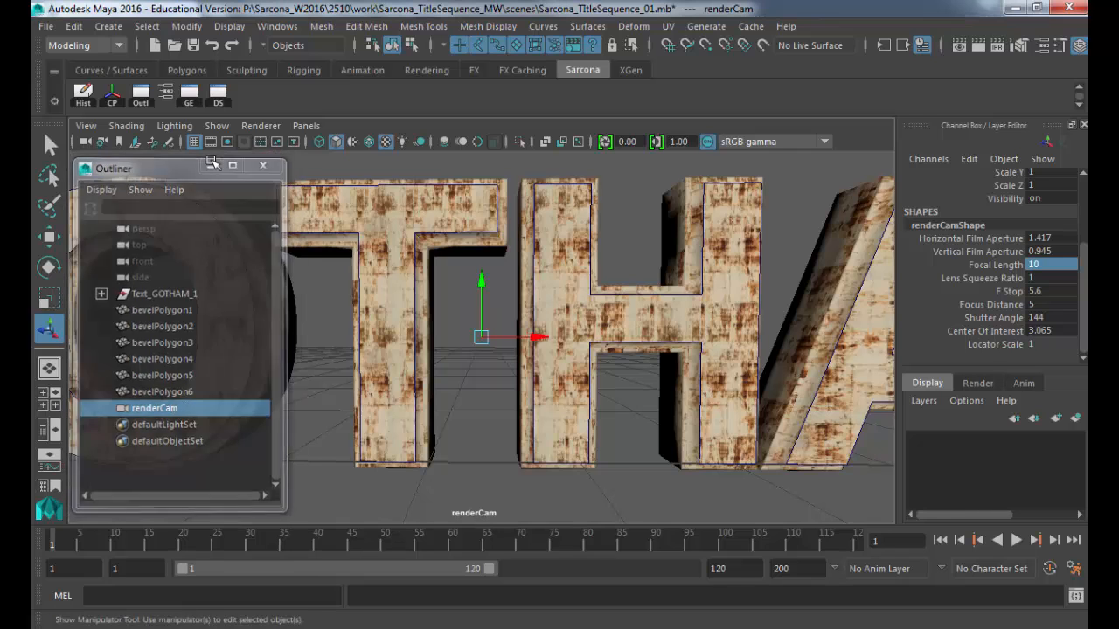
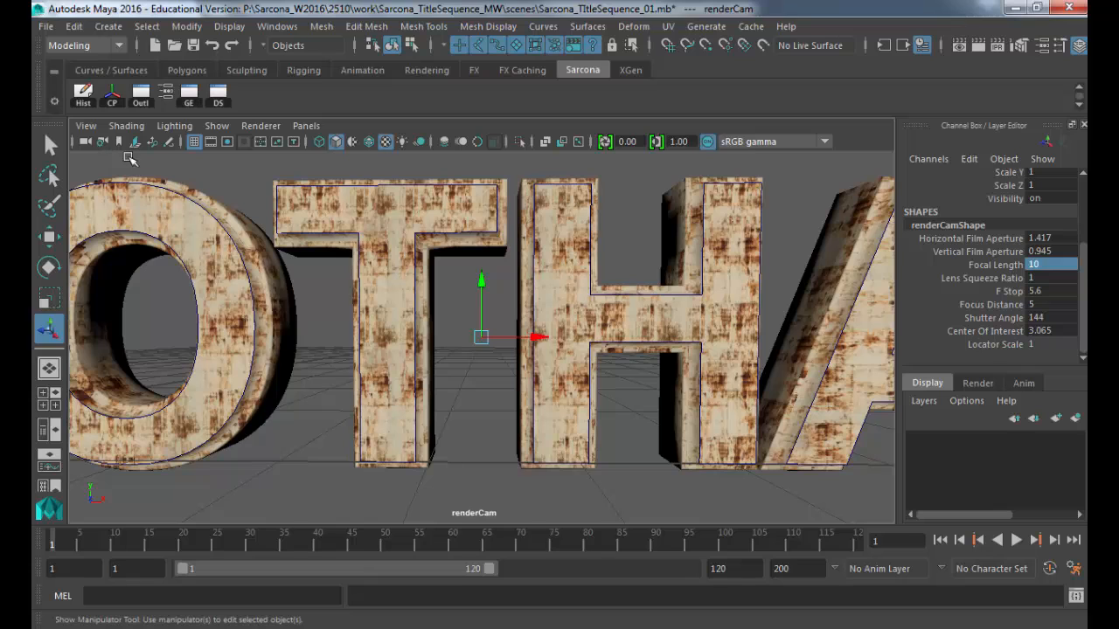
Step: Turn on renderCam's Resolution Gate to show the 960 x 540 frame, toggling it to compare
{"action": "left_click", "coordinate": [226, 145]}
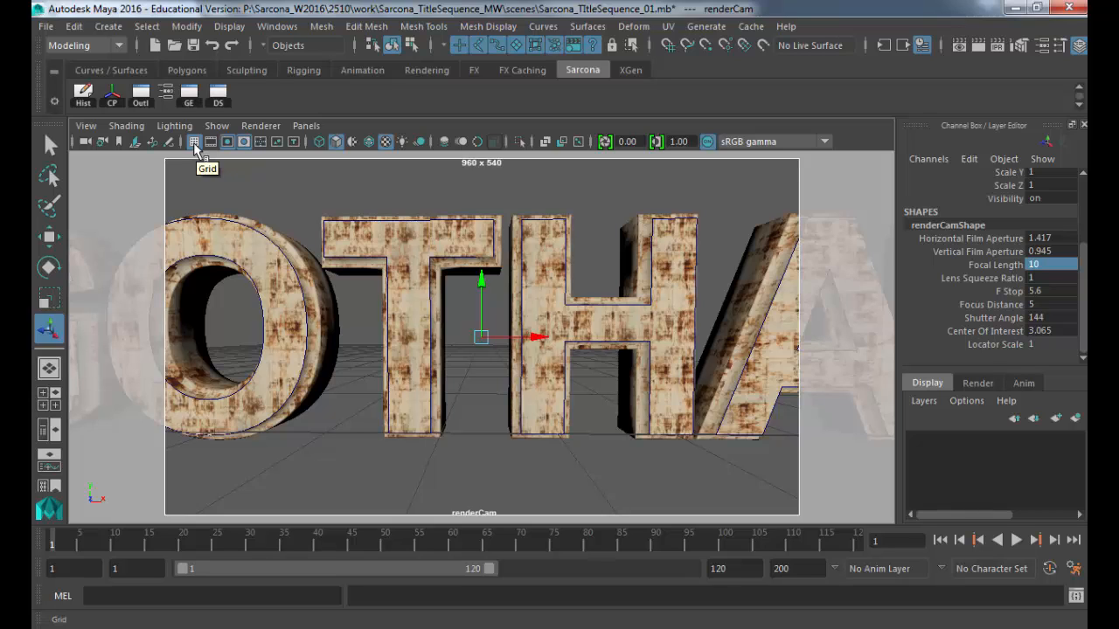
{"action": "left_click", "coordinate": [229, 145]}
{"action": "left_click", "coordinate": [231, 146]}
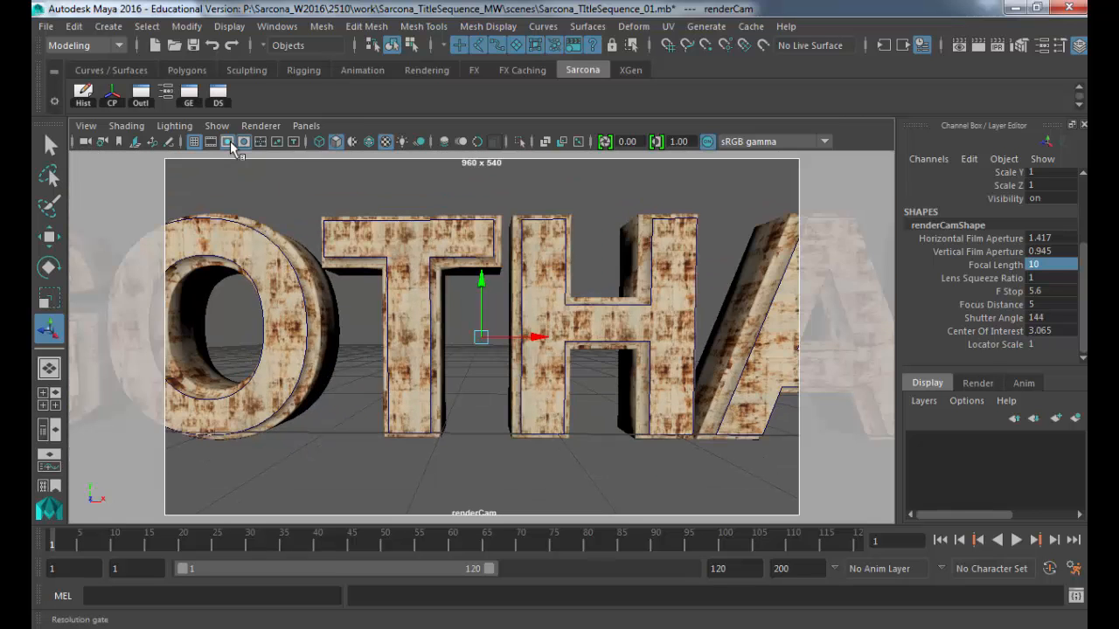
{"action": "left_click", "coordinate": [231, 146]}
{"action": "left_click", "coordinate": [231, 146]}
{"action": "left_click", "coordinate": [229, 142]}
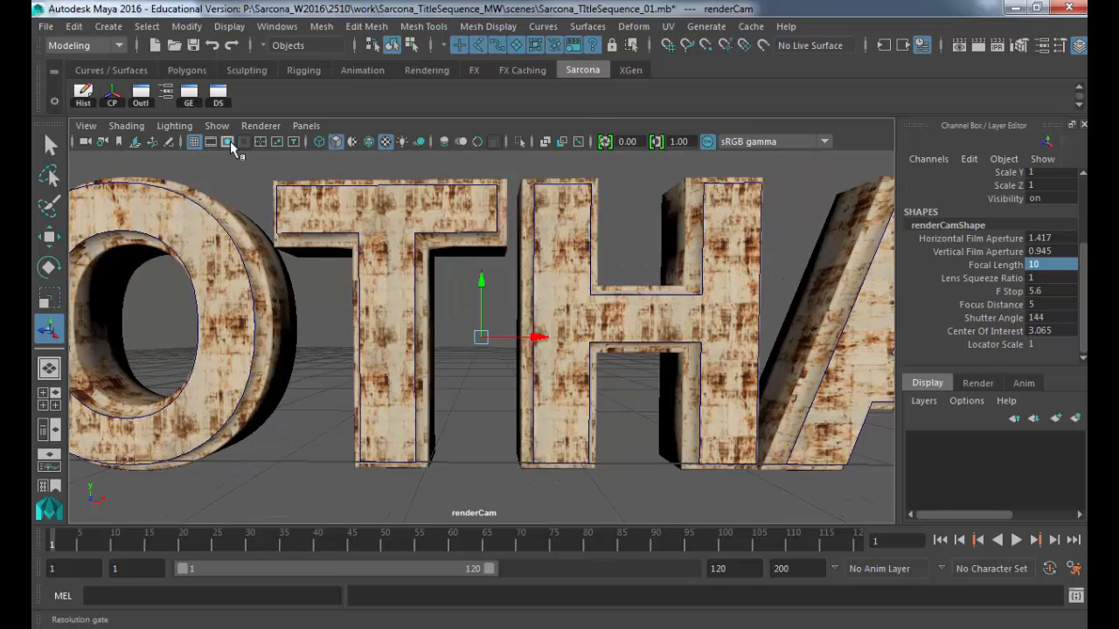
{"action": "left_click", "coordinate": [229, 142]}
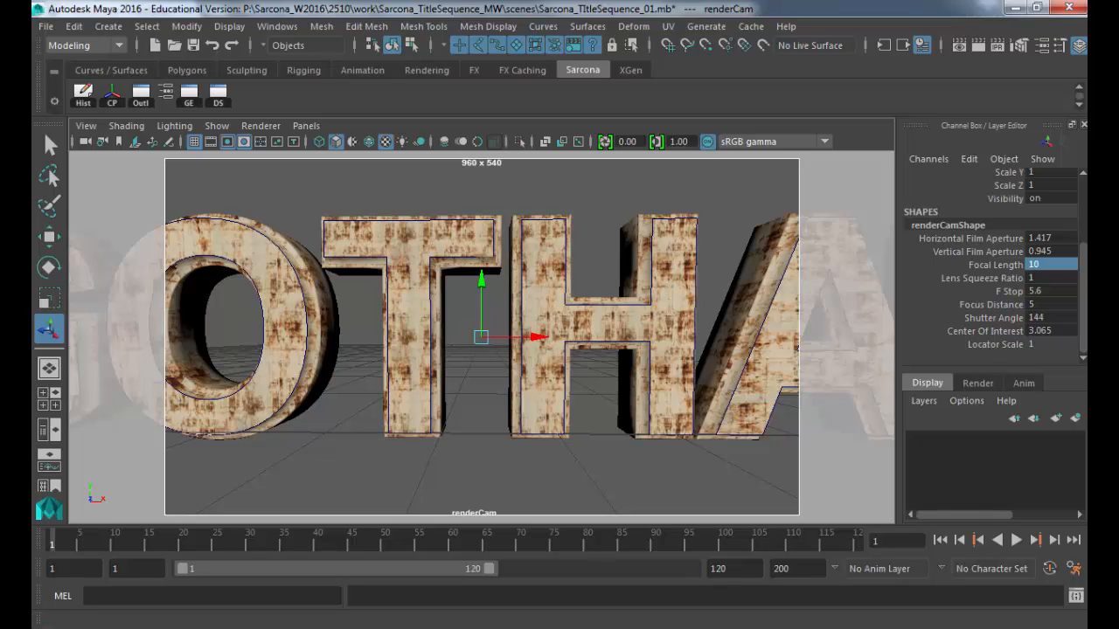
Step: Use Windows Calculator to multiply 24 by 6, getting 144 frames, then return to Maya
{"action": "key", "text": "super"}
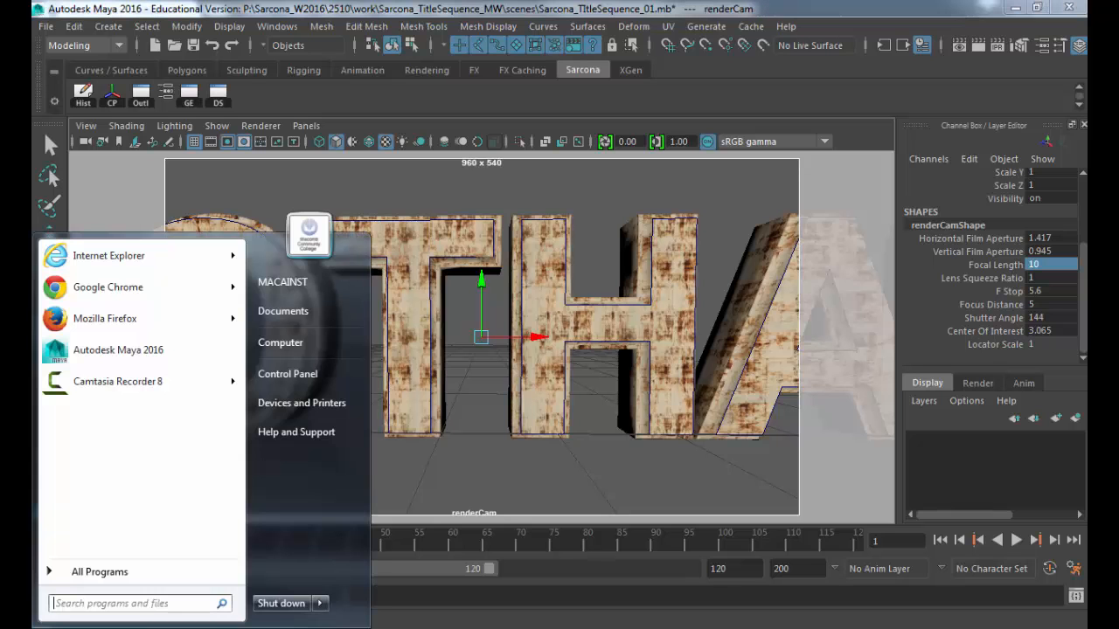
{"action": "type", "text": "calc"}
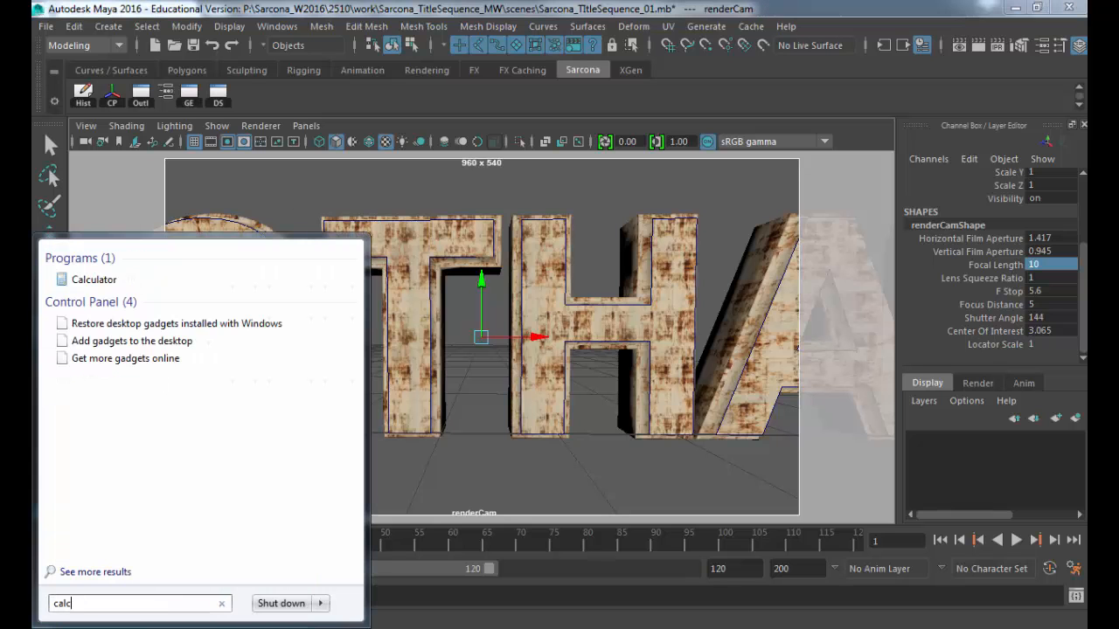
{"action": "key", "text": "Return"}
{"action": "type", "text": "24*6"}
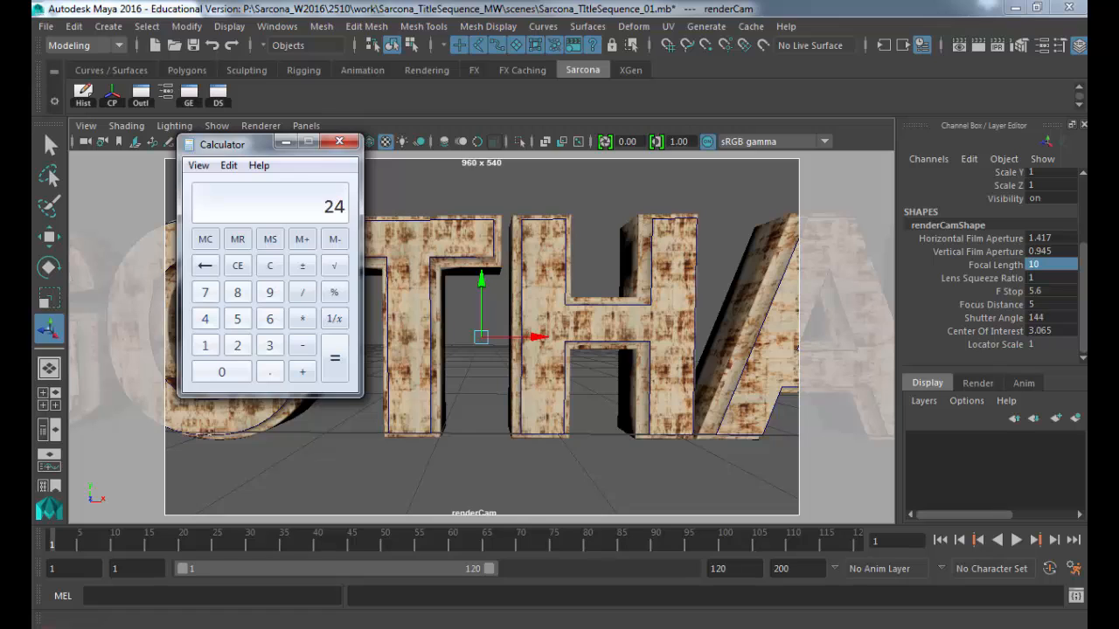
{"action": "key", "text": "Return"}
{"action": "left_click", "coordinate": [724, 572]}
Step: Change the playback end from 120 to 144 and the animation end to 144
{"action": "double_click", "coordinate": [718, 569]}
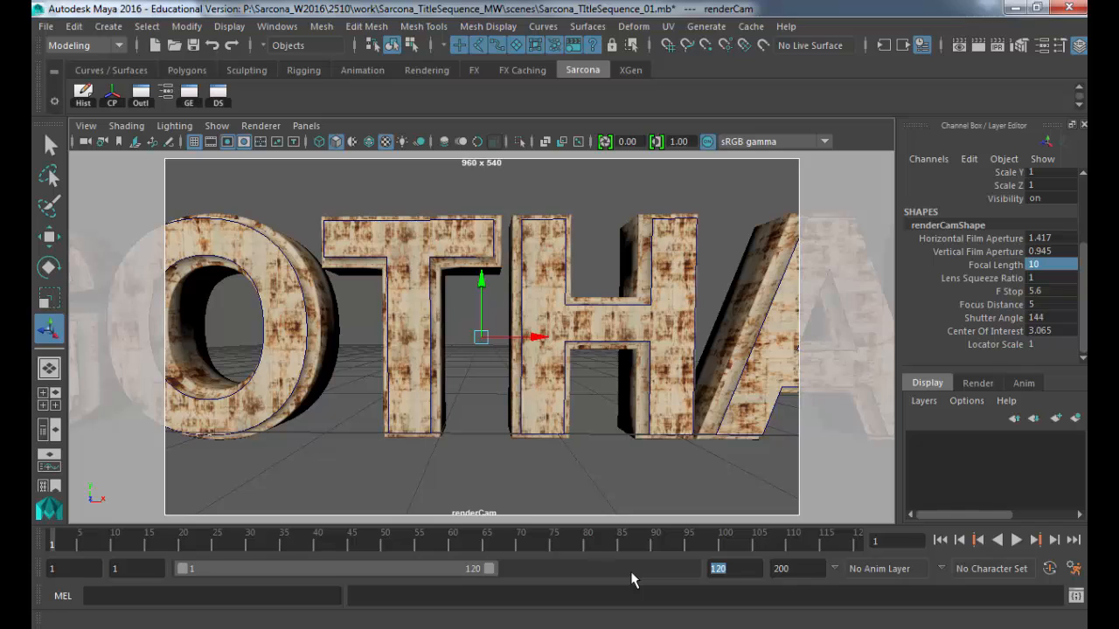
{"action": "type", "text": "144"}
{"action": "key", "text": "Tab"}
{"action": "type", "text": "11"}
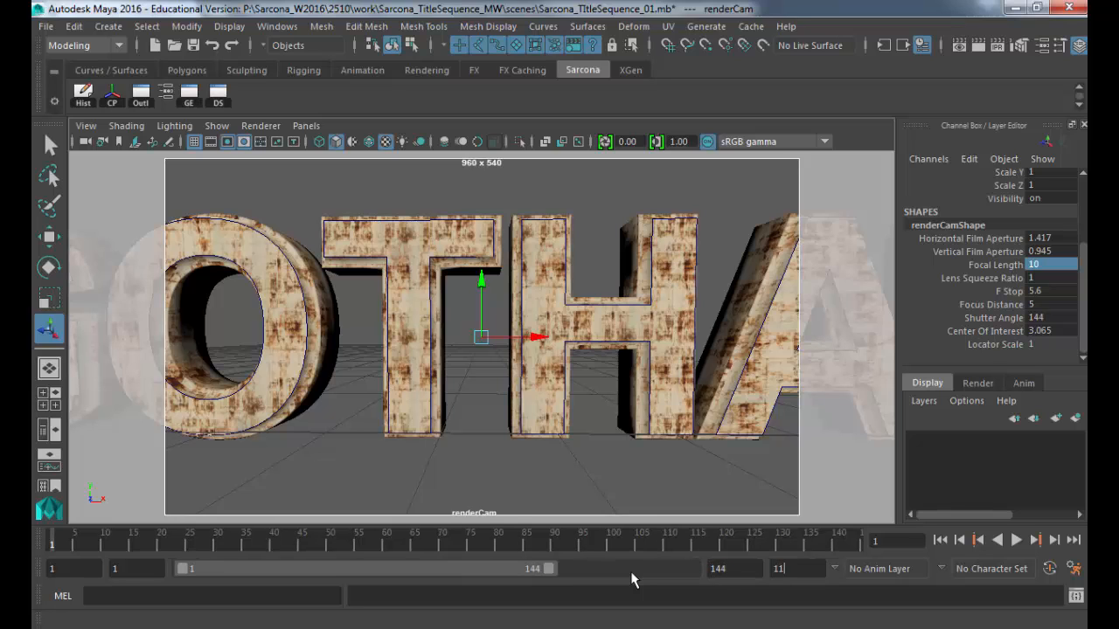
{"action": "key", "text": "BackSpace"}
{"action": "type", "text": "44"}
{"action": "key", "text": "Return"}
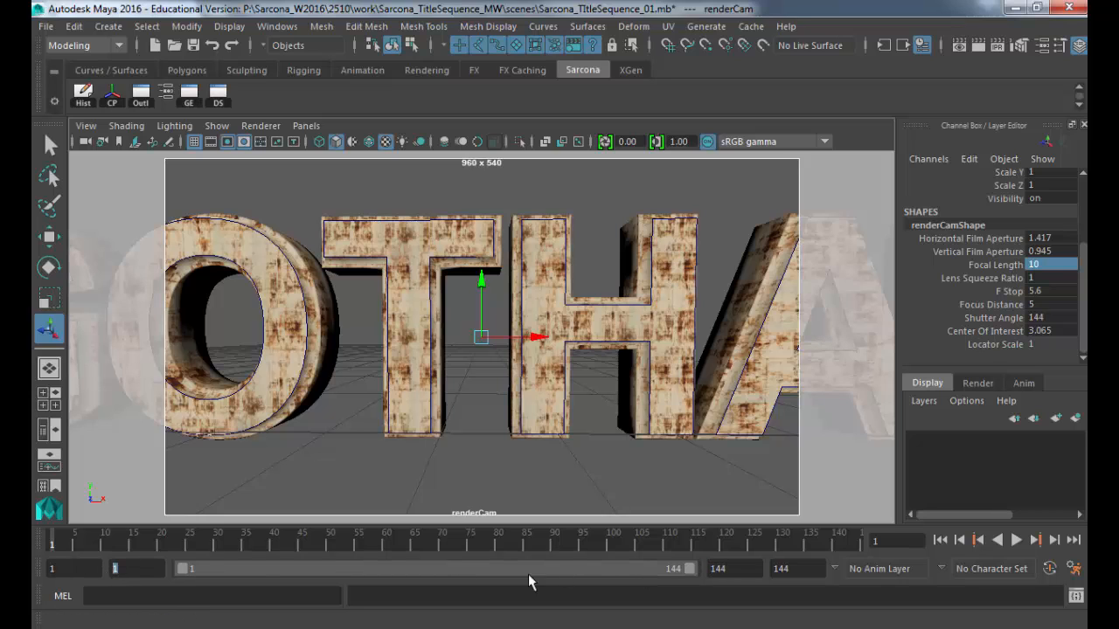
{"action": "key", "text": "Tab"}
Step: Pull renderCam back to frame GOTHAM, then push it in close between the letters
{"action": "right_click_drag", "start_coordinate": [544, 412], "coordinate": [496, 414], "text": "alt"}
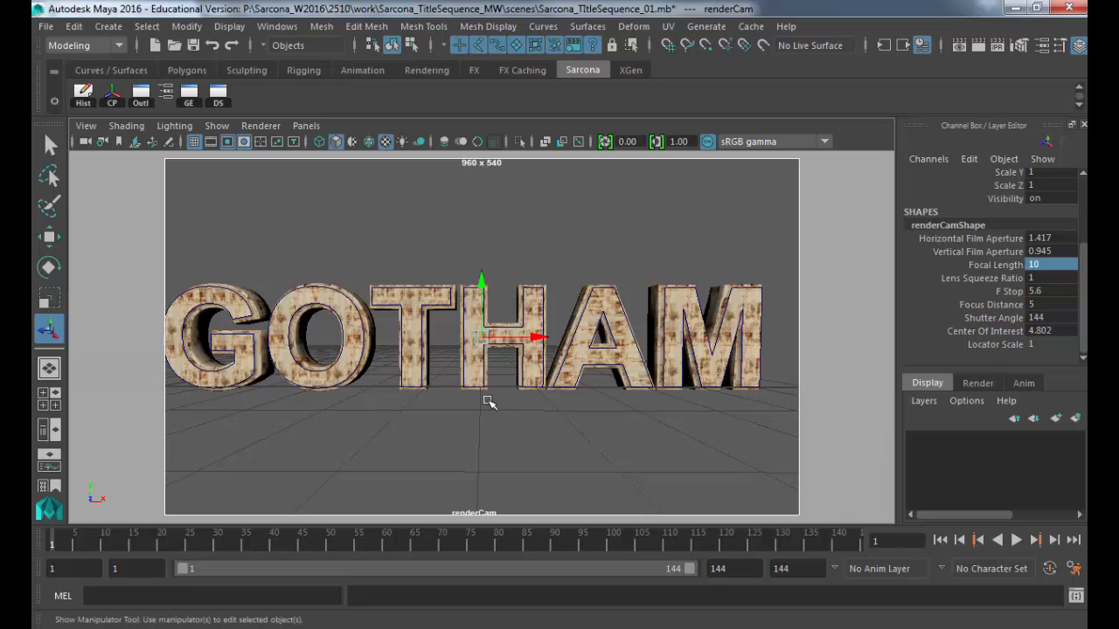
{"action": "right_click_drag", "start_coordinate": [492, 402], "coordinate": [593, 350], "text": "alt"}
{"action": "left_click_drag", "start_coordinate": [592, 349], "coordinate": [591, 342], "text": "alt"}
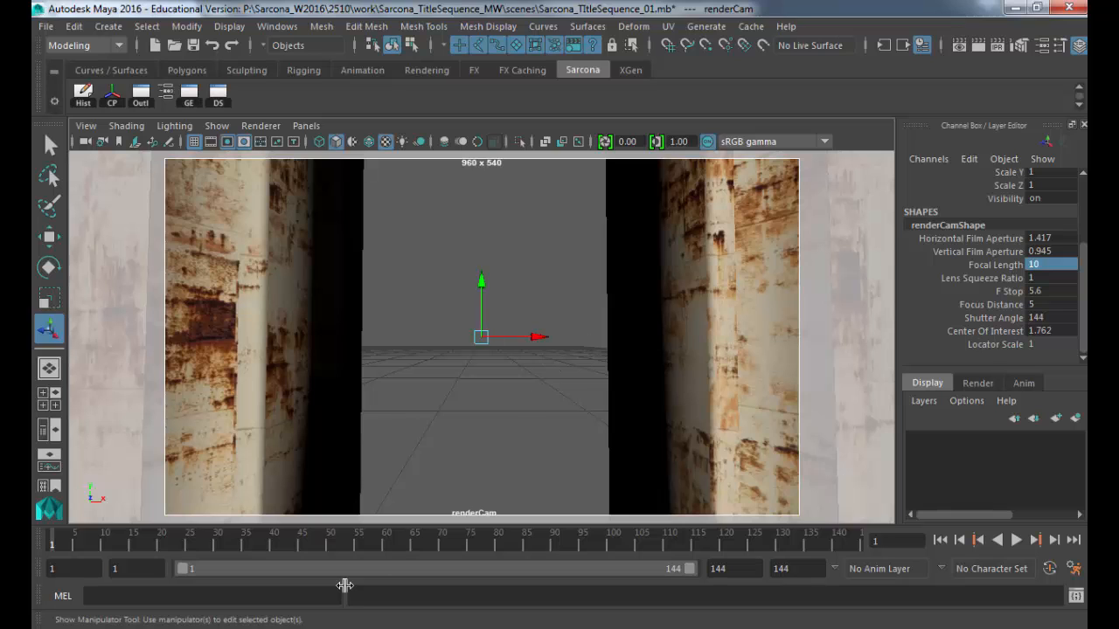
Step: Move the time slider to frame 144 and set a key on renderCam
{"action": "left_click", "coordinate": [852, 546]}
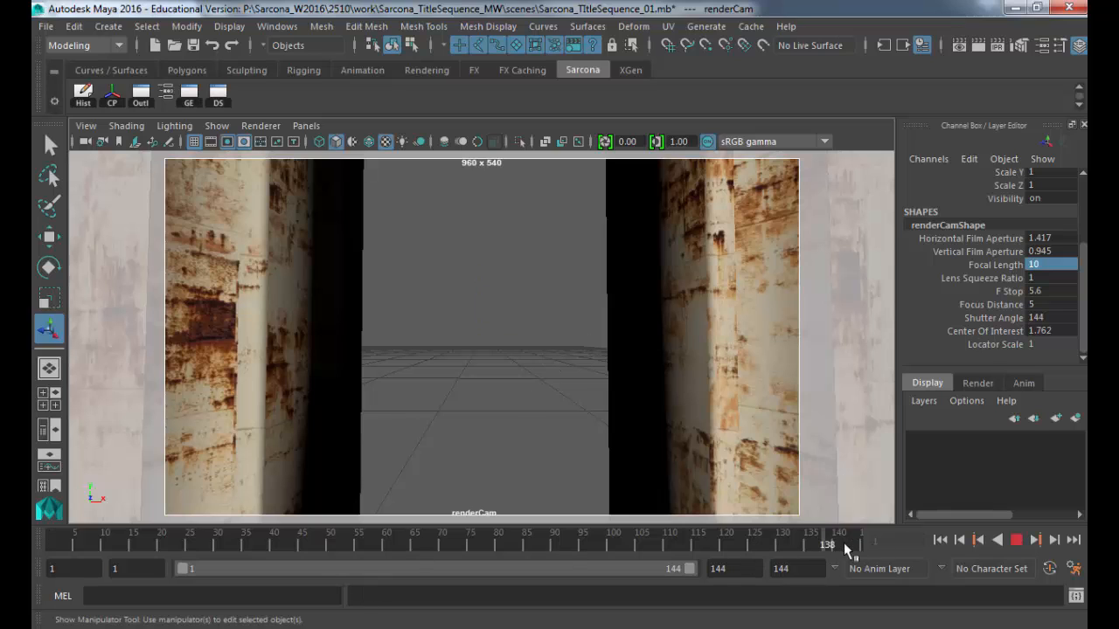
{"action": "mouse_move", "coordinate": [844, 543]}
{"action": "left_mouse_down"}
{"action": "mouse_move", "coordinate": [789, 549]}
{"action": "mouse_move", "coordinate": [930, 556]}
{"action": "mouse_move", "coordinate": [713, 550]}
{"action": "mouse_move", "coordinate": [975, 557]}
{"action": "left_mouse_up"}
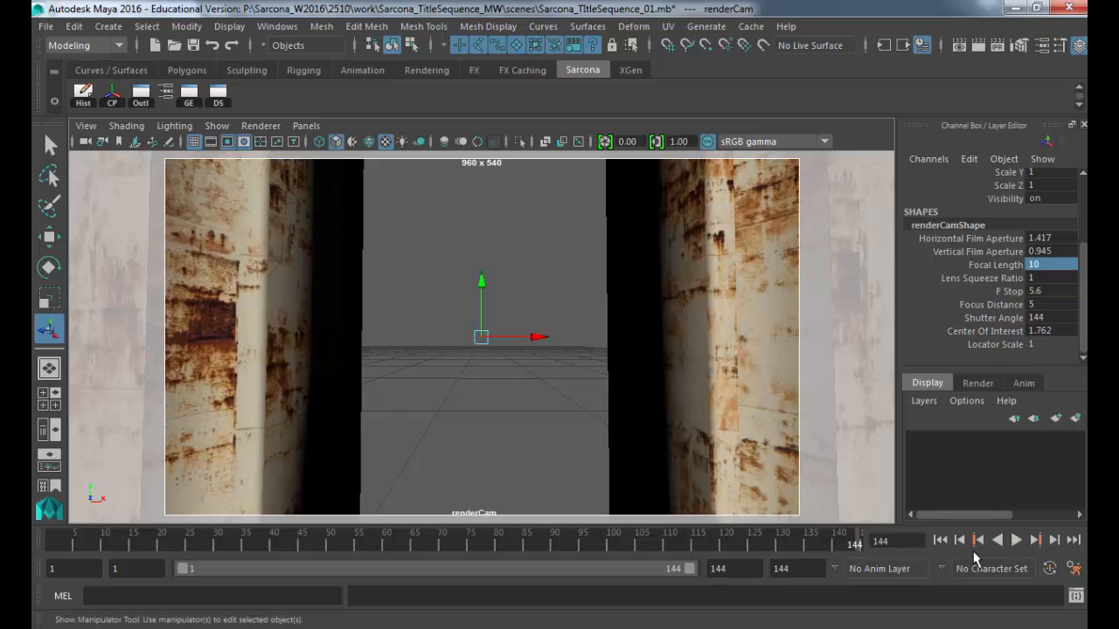
{"action": "left_click_drag", "start_coordinate": [825, 541], "coordinate": [893, 541]}
{"action": "key", "text": "s"}
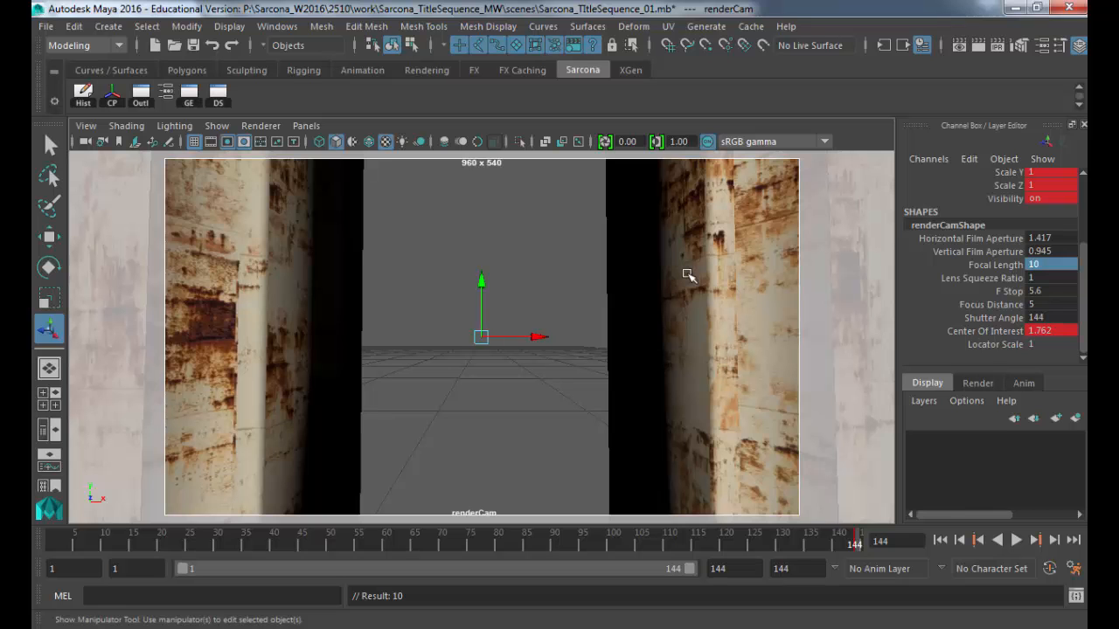
Step: At frame 1, pull renderCam back to show the whole GOTHAM title
{"action": "left_click", "coordinate": [53, 544]}
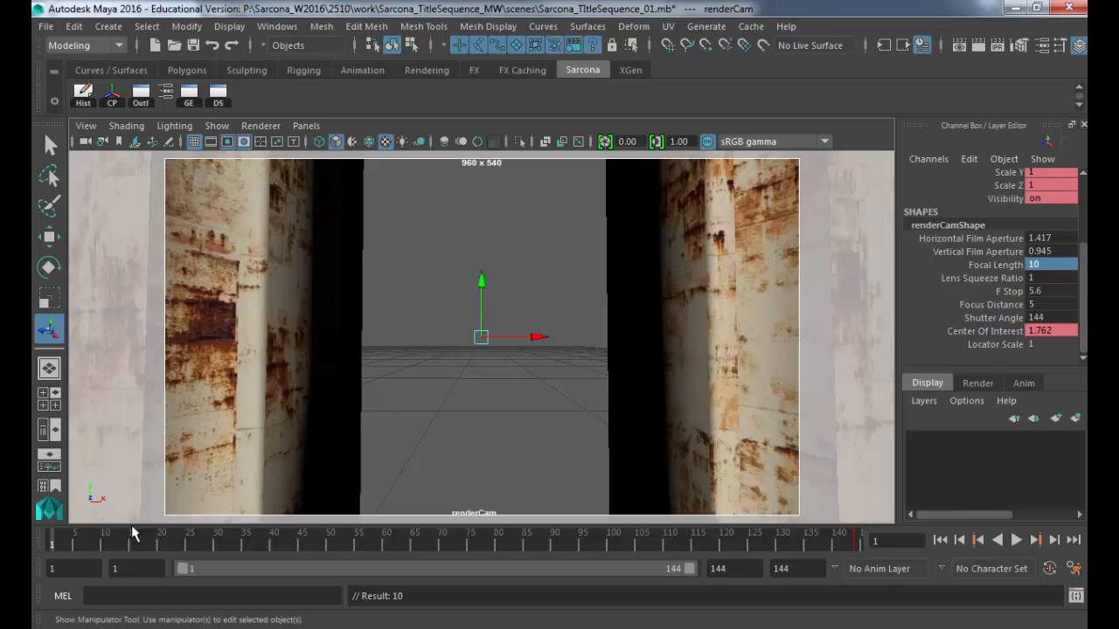
{"action": "right_click_drag", "start_coordinate": [534, 449], "coordinate": [411, 407], "text": "alt"}
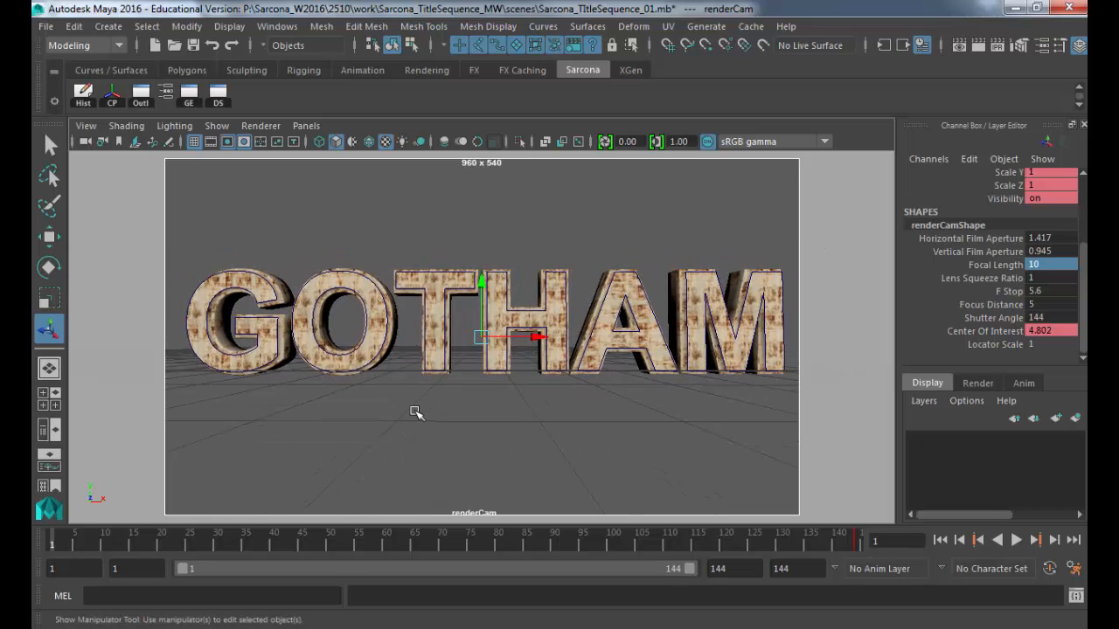
{"action": "right_click_drag", "start_coordinate": [490, 408], "coordinate": [521, 400], "text": "alt"}
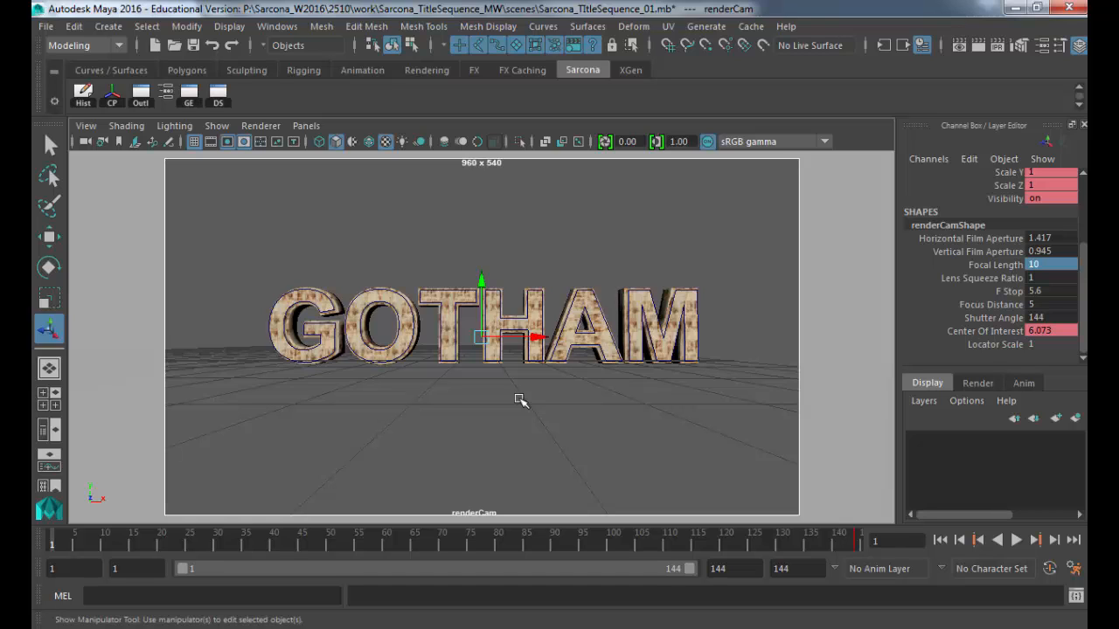
{"action": "key", "text": "Return"}
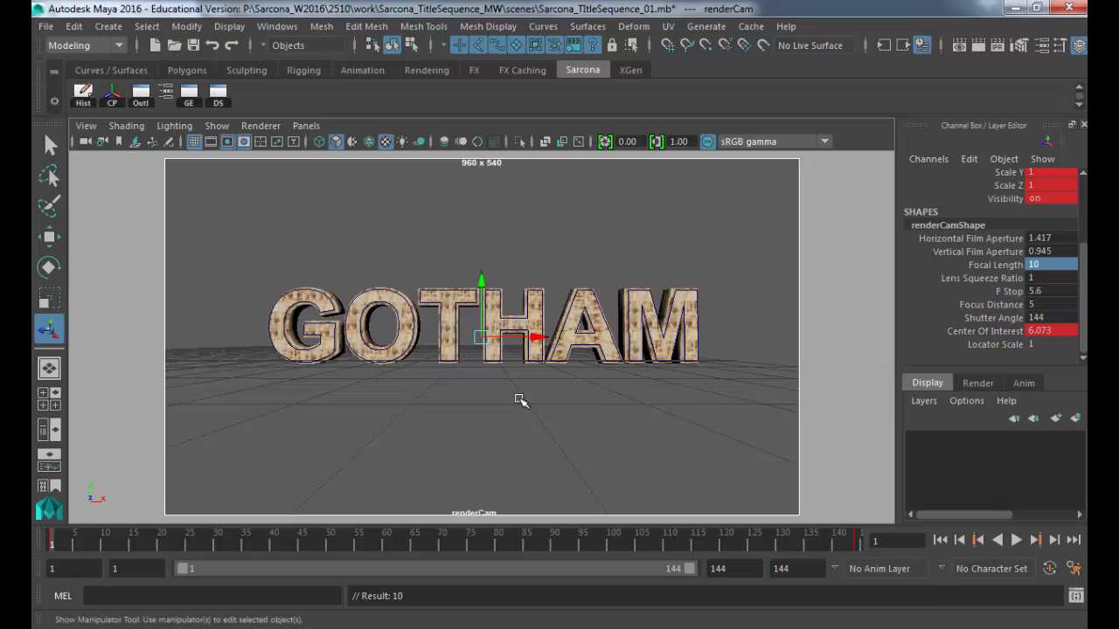
Step: Push renderCam in slightly, key it again, preview the fly-through, and tumble to an angled view
{"action": "right_click_drag", "start_coordinate": [504, 392], "coordinate": [540, 392], "text": "alt"}
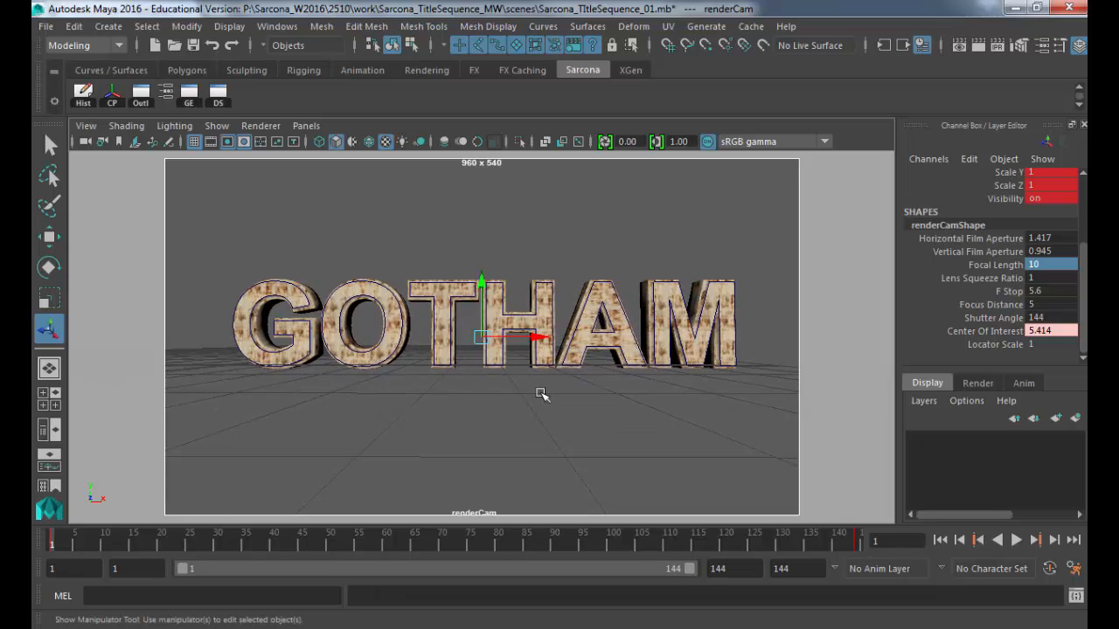
{"action": "key", "text": "ctrl+z"}
{"action": "key", "text": "s"}
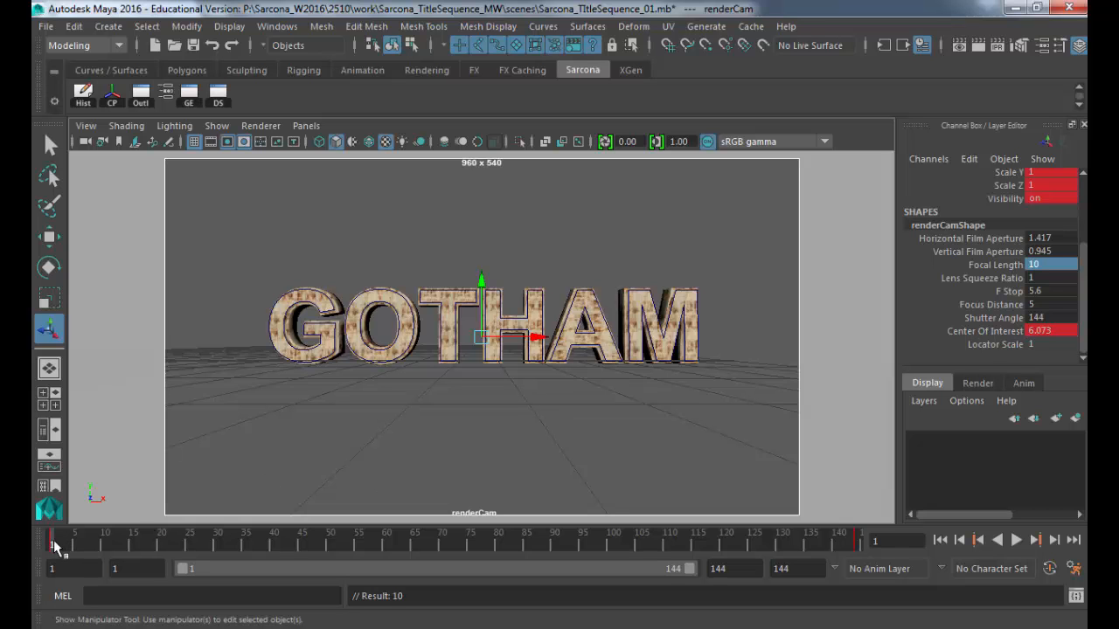
{"action": "left_click_drag", "start_coordinate": [58, 545], "coordinate": [31, 573]}
{"action": "left_click_drag", "start_coordinate": [637, 387], "coordinate": [598, 317], "text": "alt"}
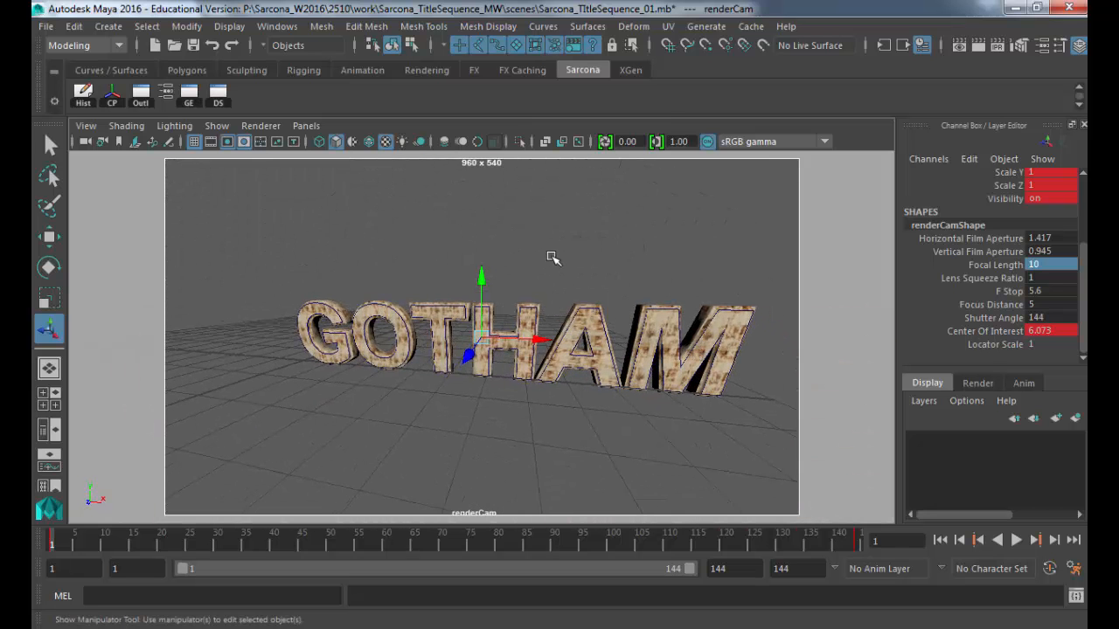
Step: Look through the persp camera, pulling back to see renderCam, and deselect renderCam
{"action": "left_click", "coordinate": [306, 126]}
{"action": "mouse_move", "coordinate": [334, 148]}
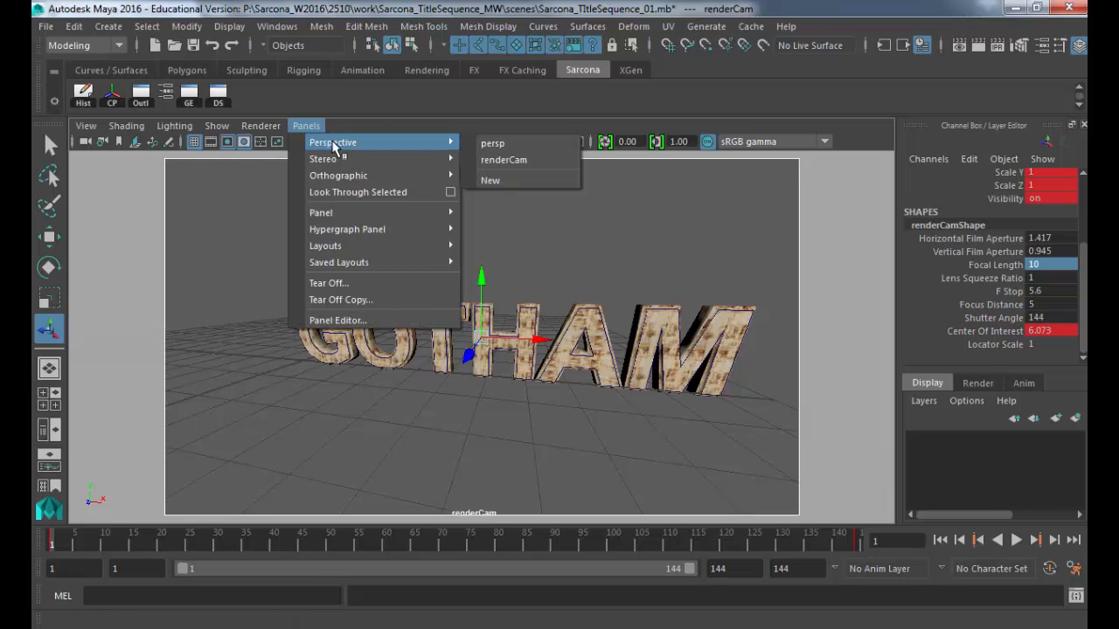
{"action": "left_click", "coordinate": [493, 145]}
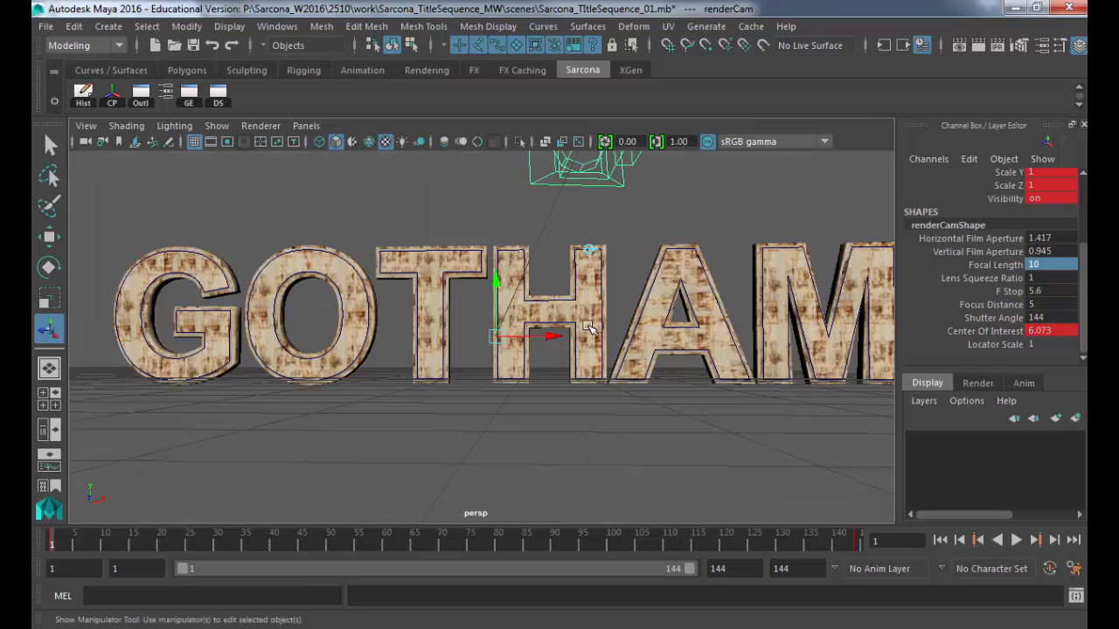
{"action": "left_click_drag", "start_coordinate": [440, 230], "coordinate": [637, 337], "text": "alt"}
{"action": "scroll", "coordinate": [580, 284], "scroll_direction": "down", "scroll_amount": 3}
{"action": "key", "text": "q"}
{"action": "left_click", "coordinate": [612, 242]}
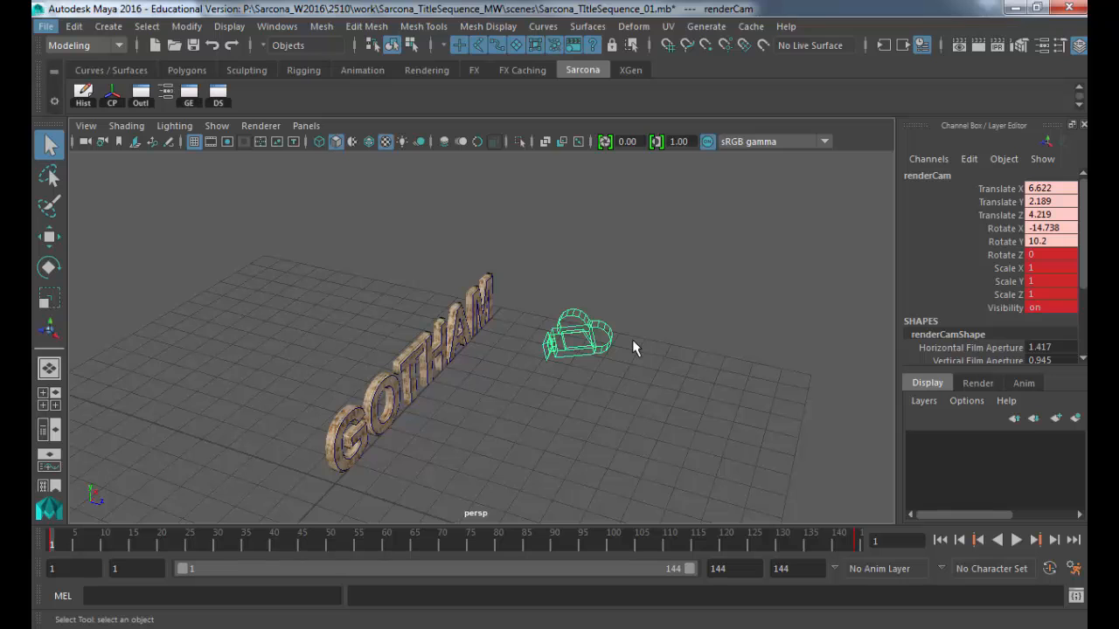
Step: Briefly check the renderCam view, then return to persp and tumble in on GOTHAM and the camera
{"action": "left_click", "coordinate": [308, 126]}
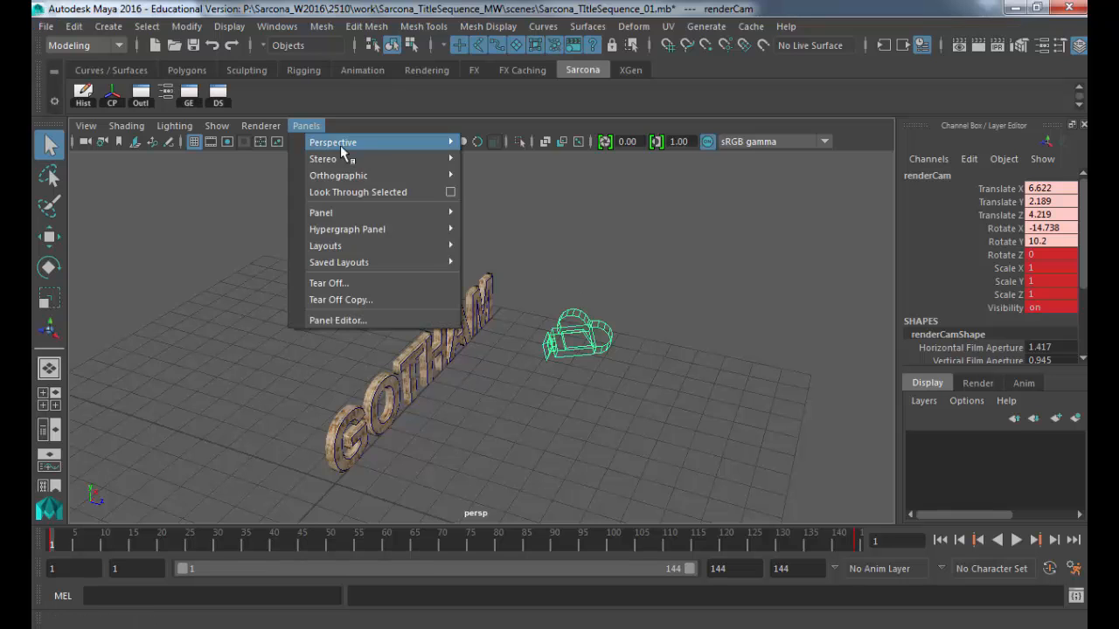
{"action": "mouse_move", "coordinate": [340, 143]}
{"action": "left_click", "coordinate": [674, 387]}
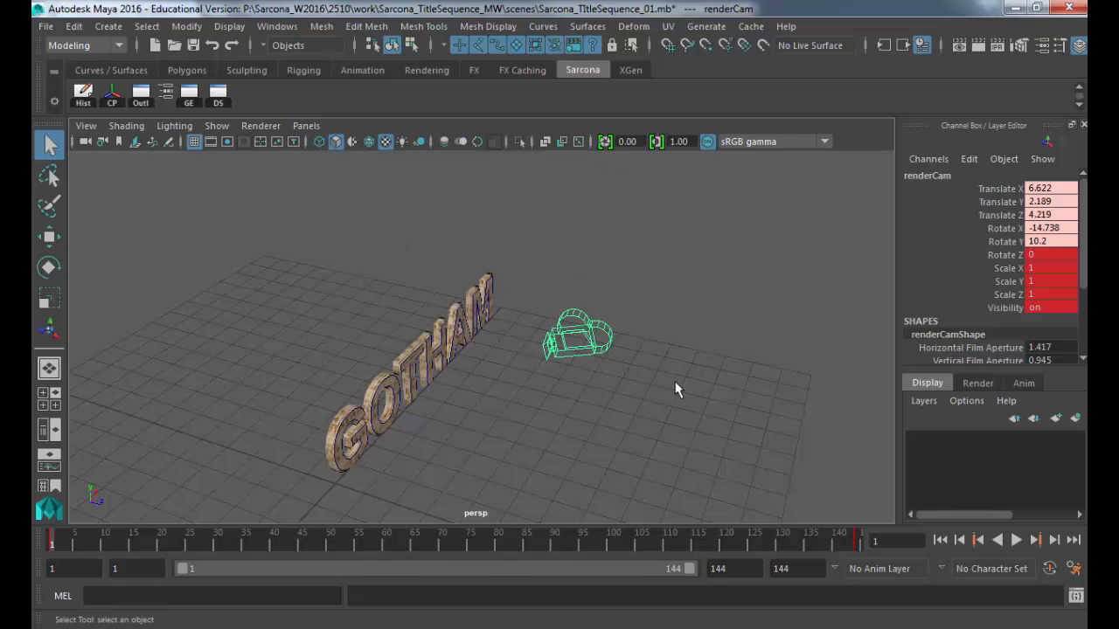
{"action": "left_click", "coordinate": [709, 423]}
{"action": "scroll", "coordinate": [592, 383], "scroll_direction": "down", "scroll_amount": 5}
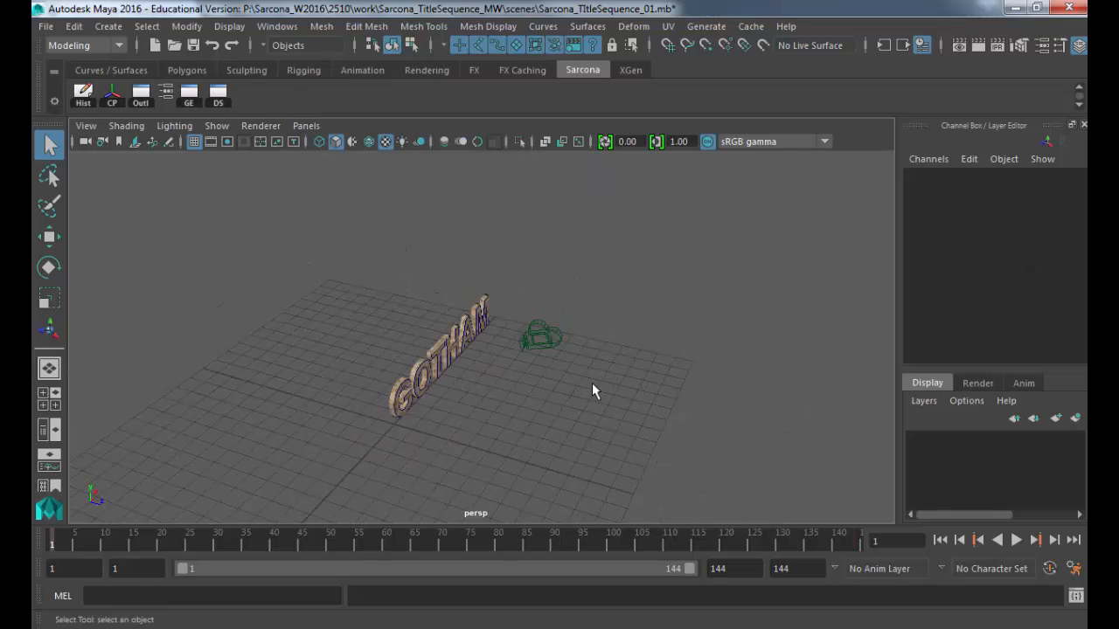
{"action": "left_click", "coordinate": [305, 126]}
{"action": "mouse_move", "coordinate": [337, 140]}
{"action": "left_click", "coordinate": [518, 159]}
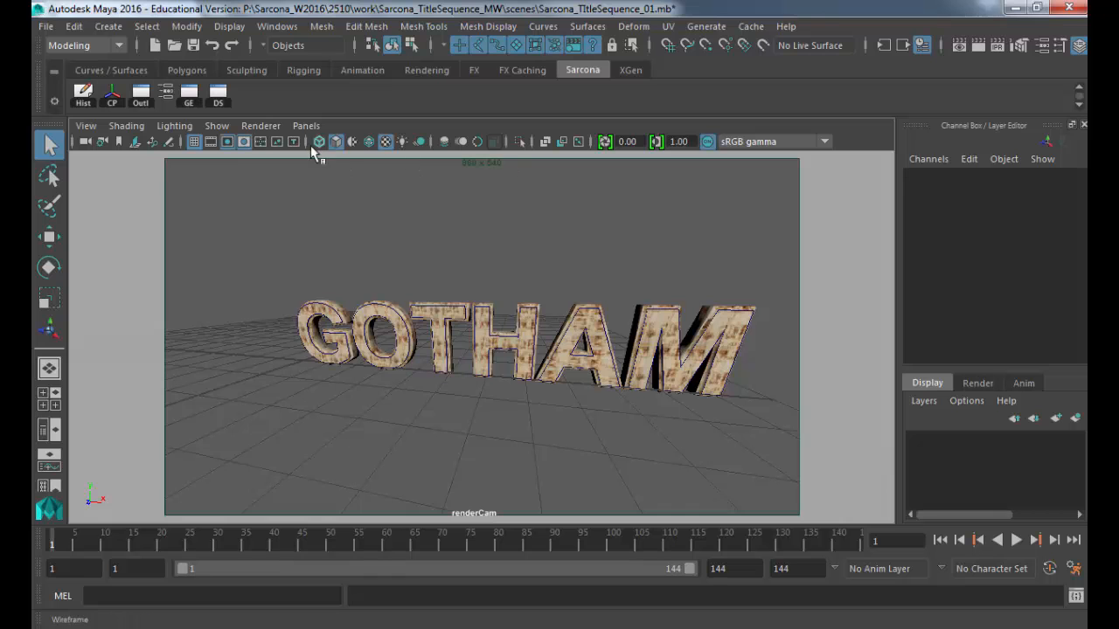
{"action": "left_click", "coordinate": [306, 126]}
{"action": "left_click", "coordinate": [486, 143]}
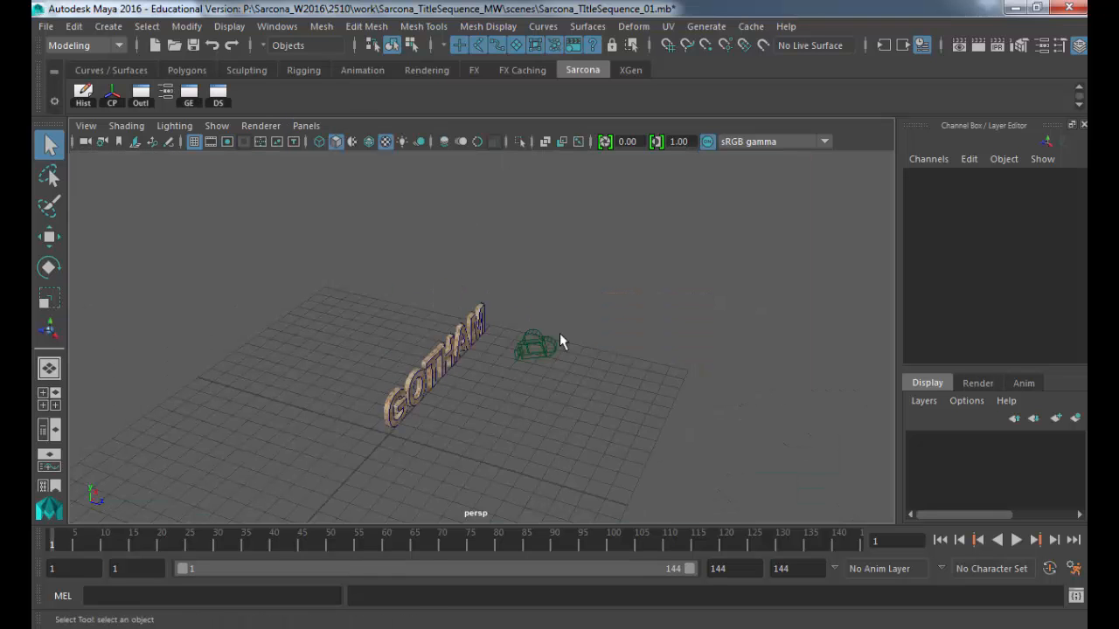
{"action": "left_click_drag", "start_coordinate": [523, 316], "coordinate": [718, 341], "text": "alt"}
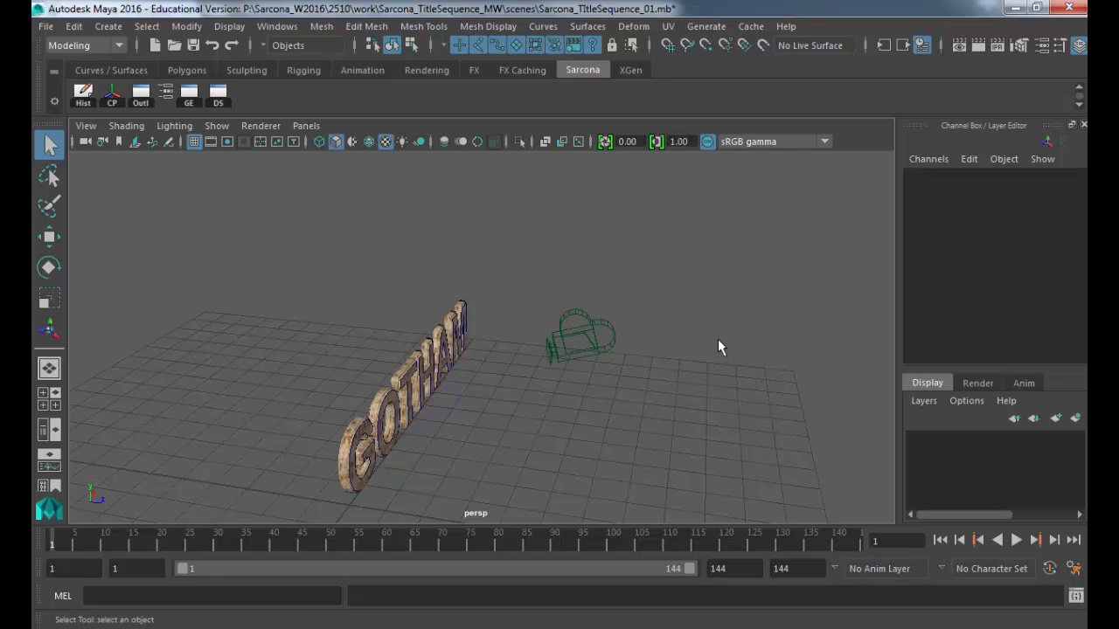
Step: Create an area light, move it up beside renderCam, and open its Attribute Editor
{"action": "left_click", "coordinate": [110, 27]}
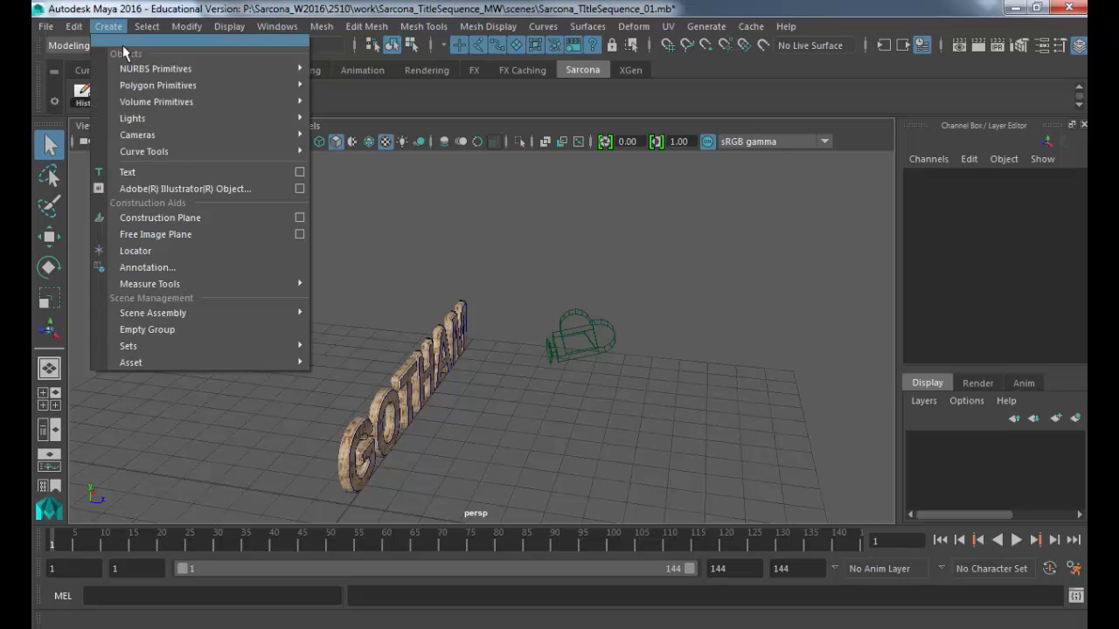
{"action": "mouse_move", "coordinate": [143, 121]}
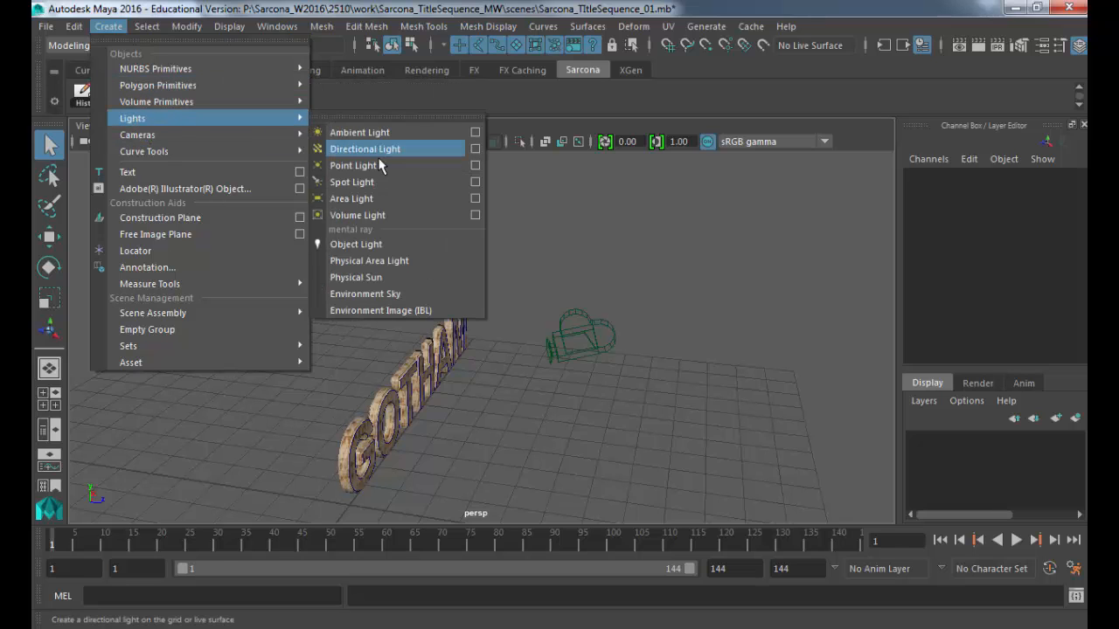
{"action": "left_click", "coordinate": [372, 206]}
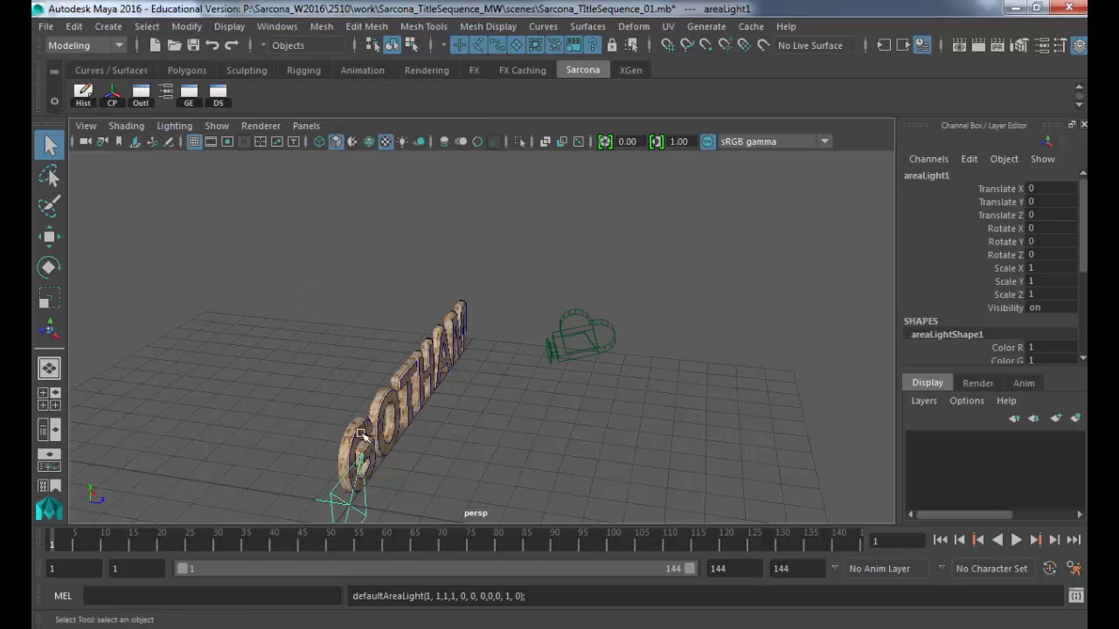
{"action": "key", "text": "w"}
{"action": "left_click_drag", "start_coordinate": [371, 479], "coordinate": [620, 338]}
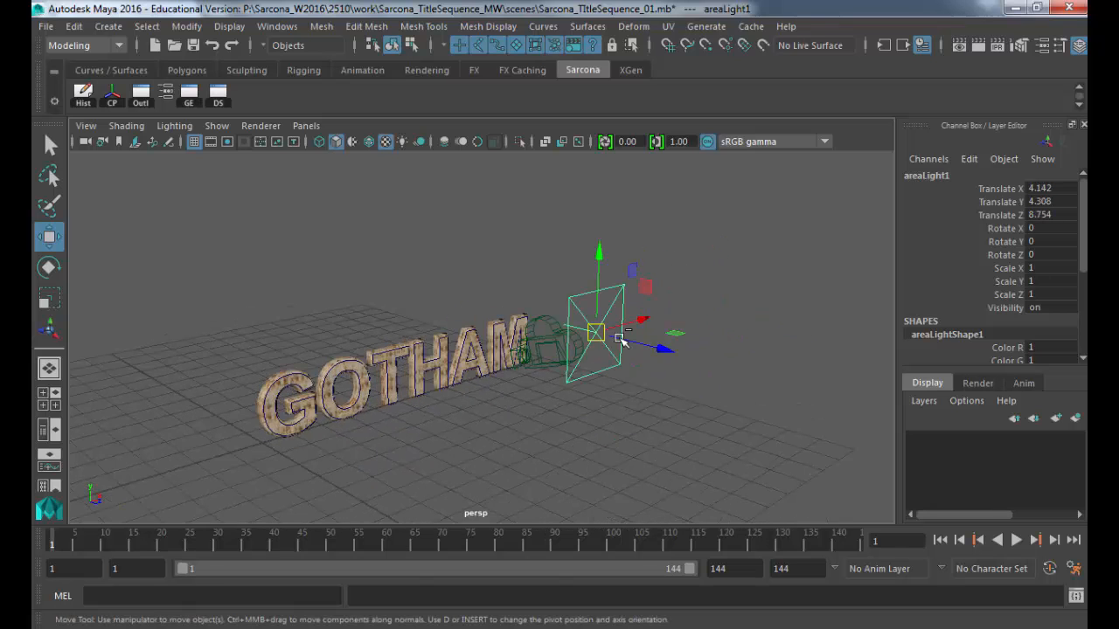
{"action": "key", "text": "ctrl+a"}
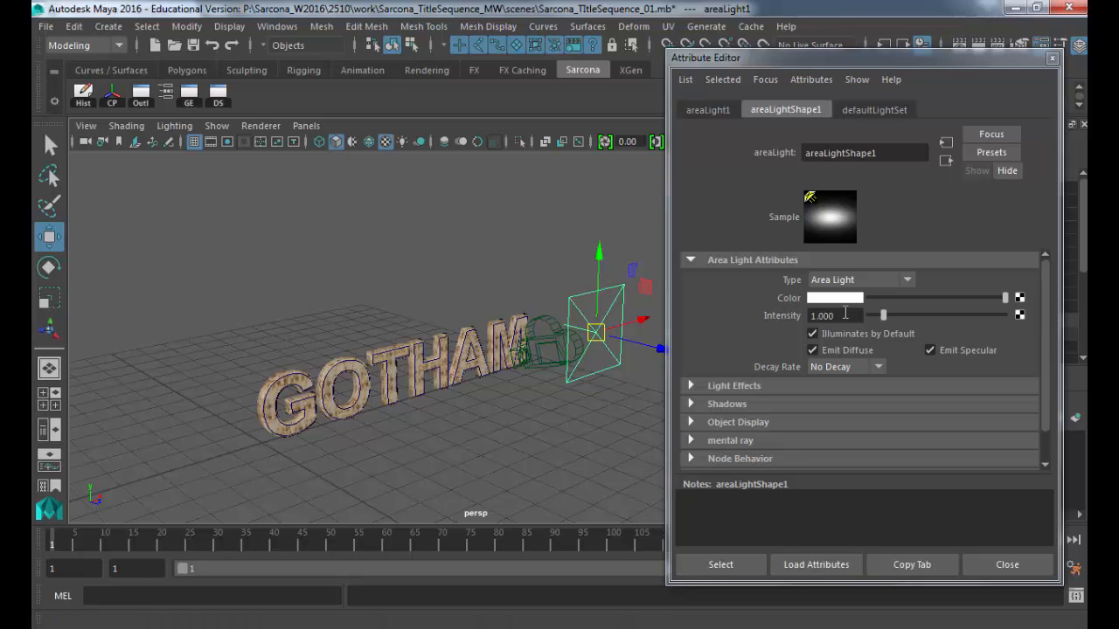
Step: Set the area light's decay rate to Quadratic and its intensity to 100
{"action": "left_click", "coordinate": [852, 367]}
{"action": "left_click", "coordinate": [836, 417]}
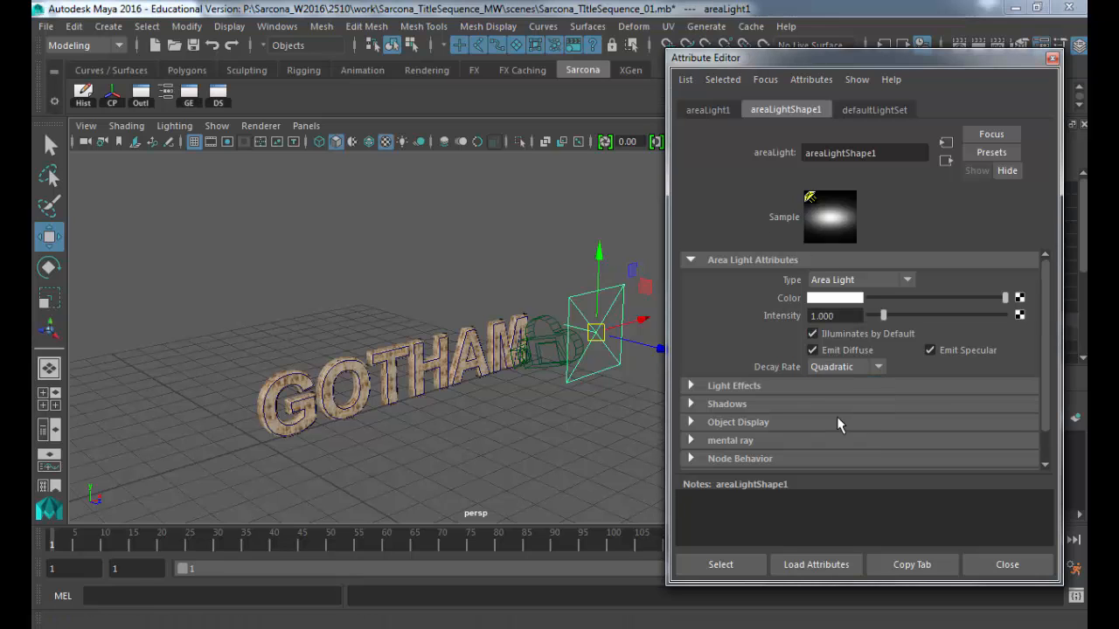
{"action": "left_click_drag", "start_coordinate": [855, 313], "coordinate": [770, 318]}
{"action": "type", "text": "10"}
{"action": "key", "text": "Return"}
{"action": "type", "text": "100"}
{"action": "key", "text": "Return"}
Step: In the mental ray Area Light settings, enable Use Light Shape and set High Samples to 1
{"action": "left_click", "coordinate": [723, 442]}
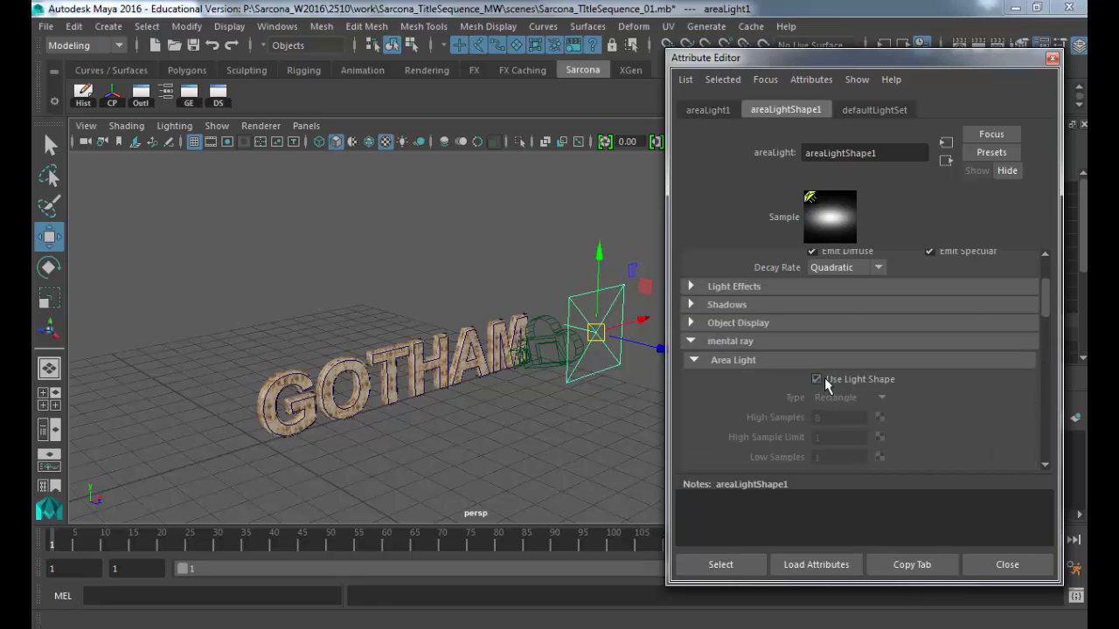
{"action": "left_click", "coordinate": [817, 378]}
{"action": "double_click", "coordinate": [827, 417]}
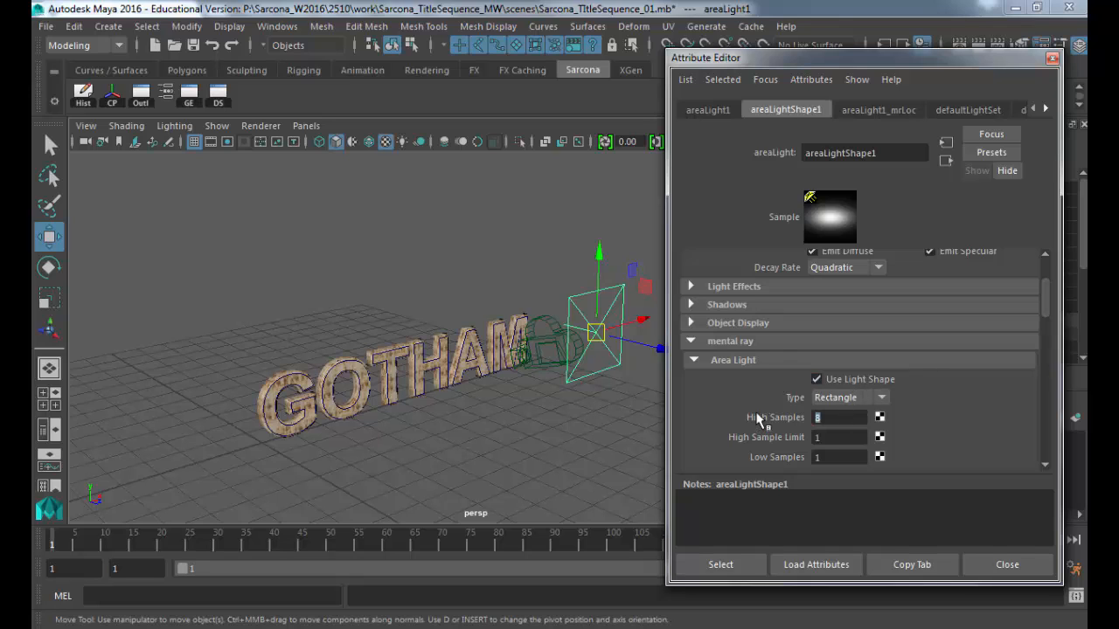
{"action": "type", "text": "1"}
{"action": "scroll", "coordinate": [766, 392], "scroll_direction": "up", "scroll_amount": 1}
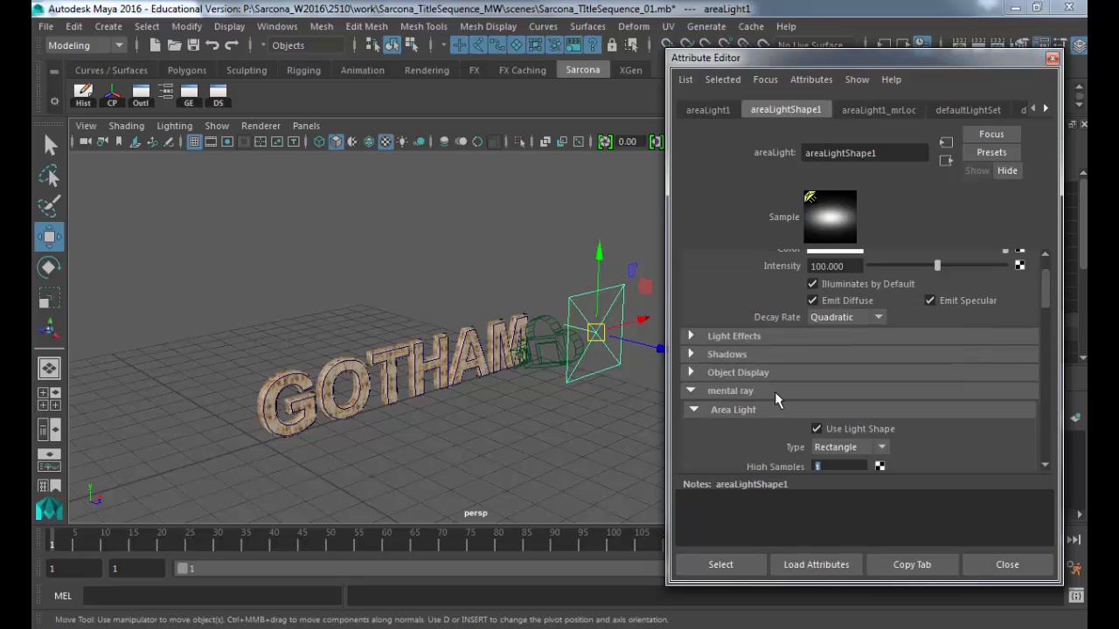
{"action": "scroll", "coordinate": [798, 289], "scroll_direction": "up", "scroll_amount": 1}
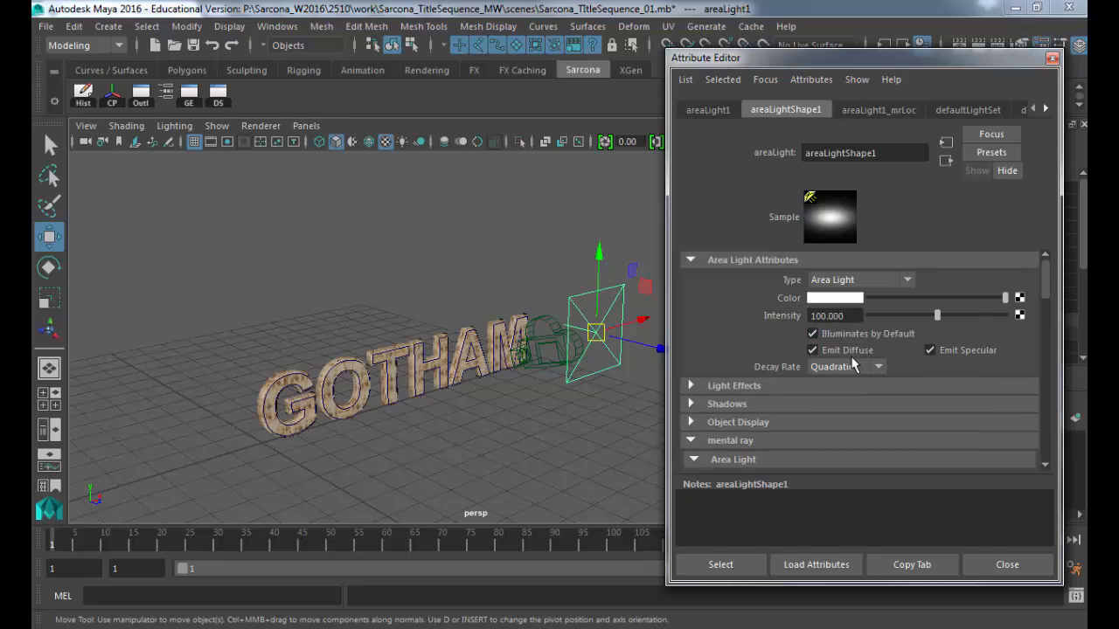
{"action": "scroll", "coordinate": [855, 363], "scroll_direction": "down", "scroll_amount": 3}
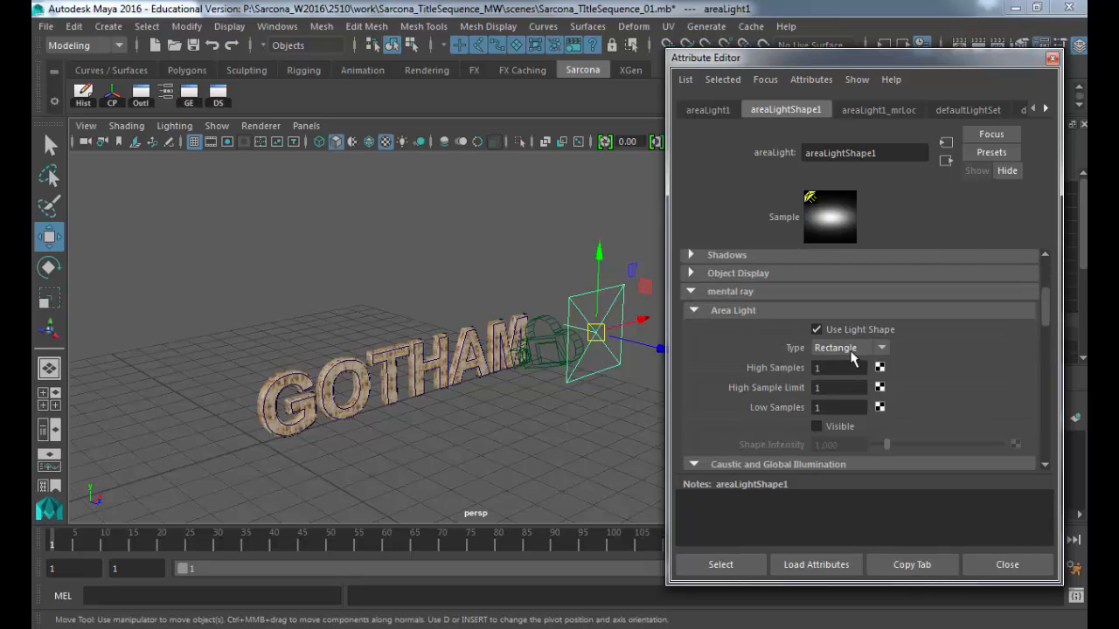
{"action": "left_click", "coordinate": [841, 368]}
{"action": "scroll", "coordinate": [932, 355], "scroll_direction": "up", "scroll_amount": 4}
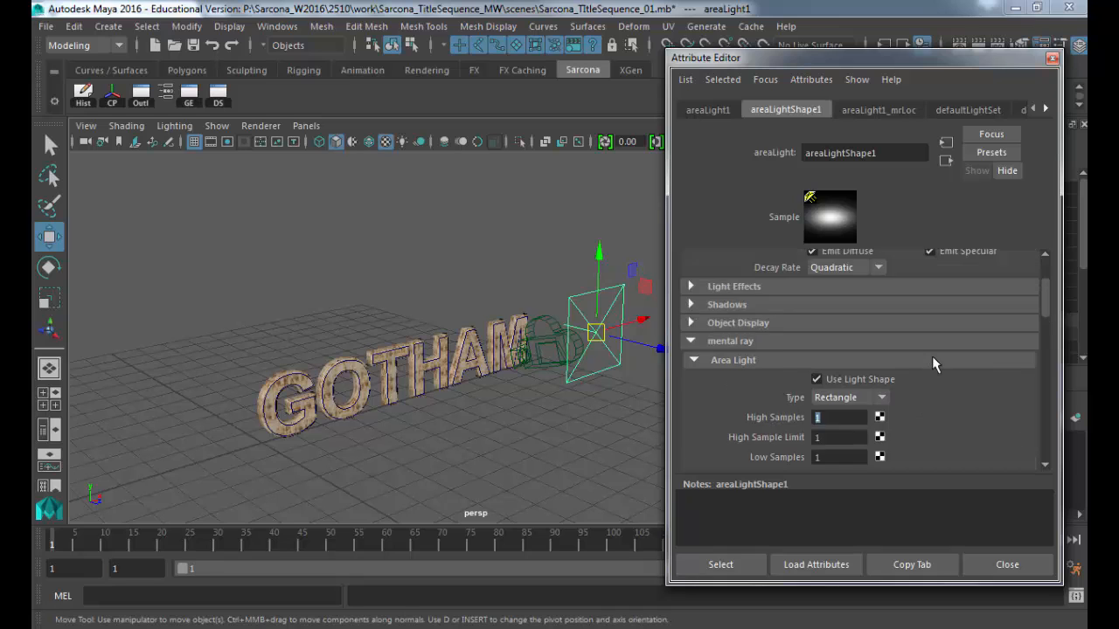
{"action": "scroll", "coordinate": [932, 358], "scroll_direction": "down", "scroll_amount": 6}
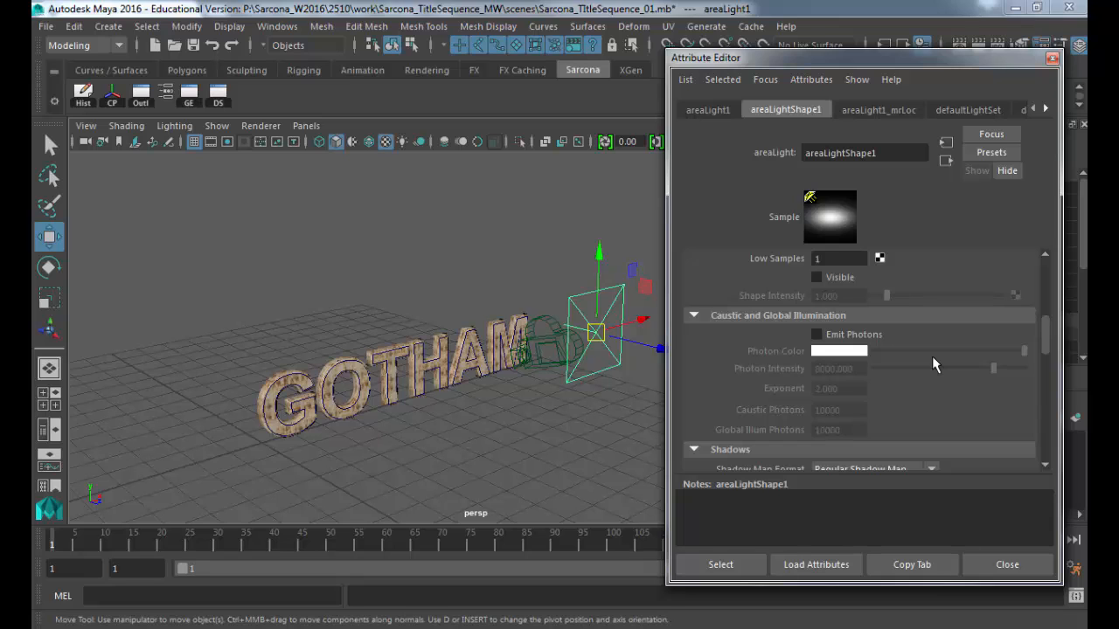
Step: Test-render the frame, switch the renderer to mental ray, re-render, then close Render View
{"action": "left_click", "coordinate": [979, 45]}
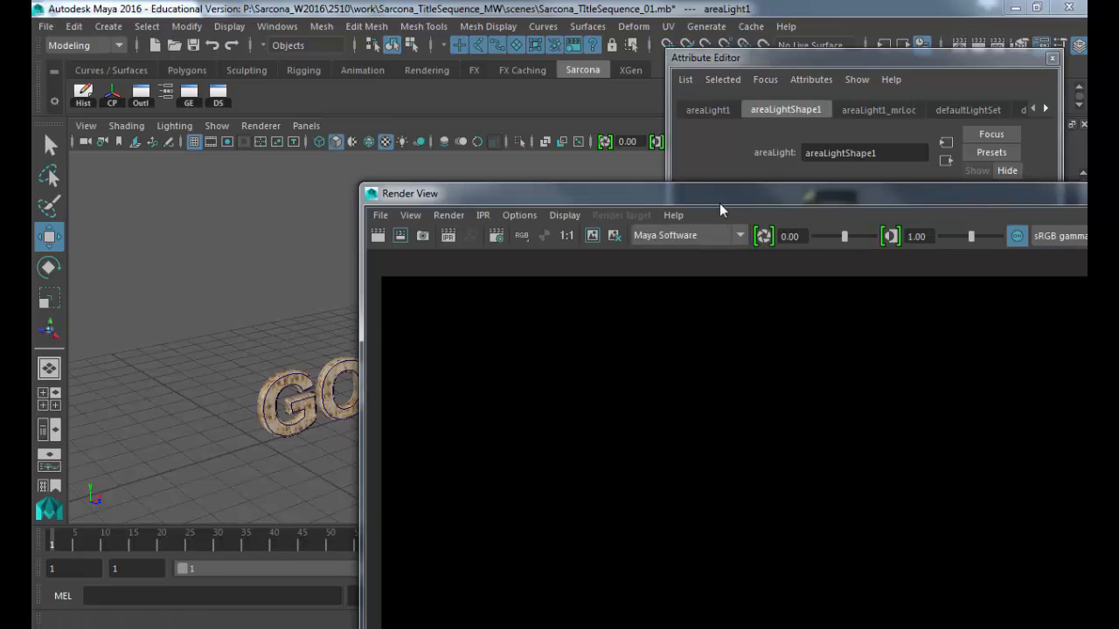
{"action": "left_click_drag", "start_coordinate": [720, 203], "coordinate": [440, 20]}
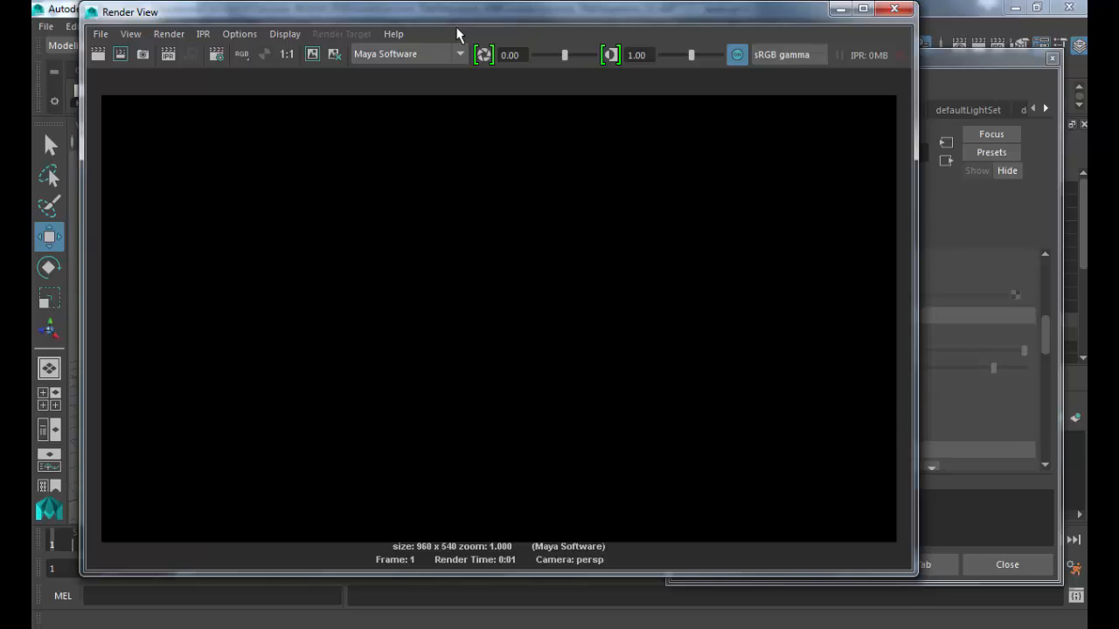
{"action": "left_click", "coordinate": [407, 54]}
{"action": "left_click", "coordinate": [410, 123]}
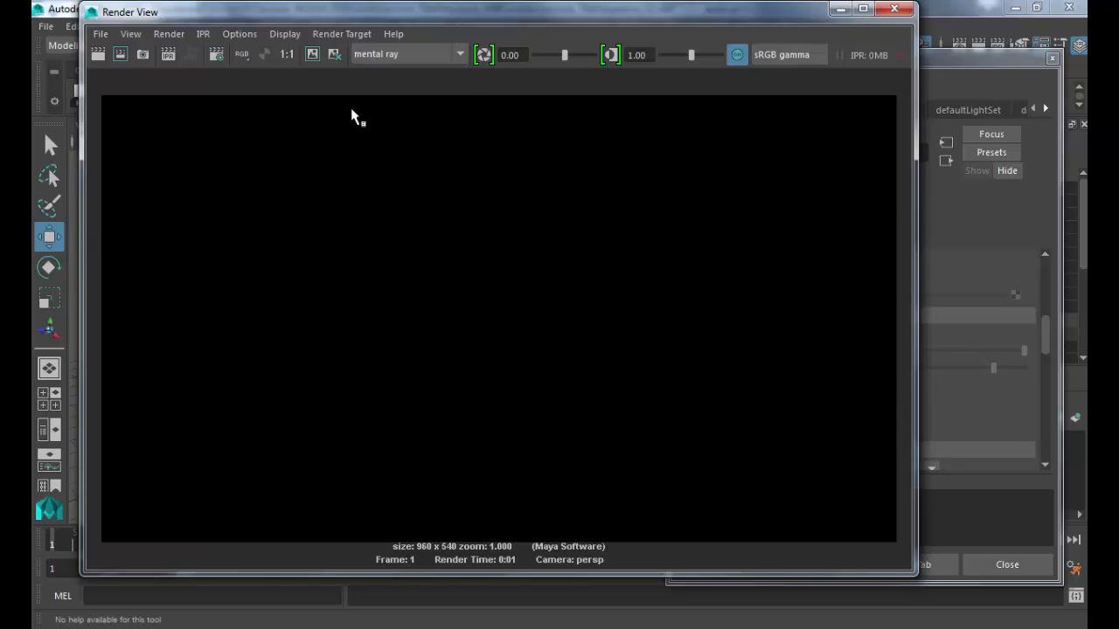
{"action": "left_click", "coordinate": [100, 54]}
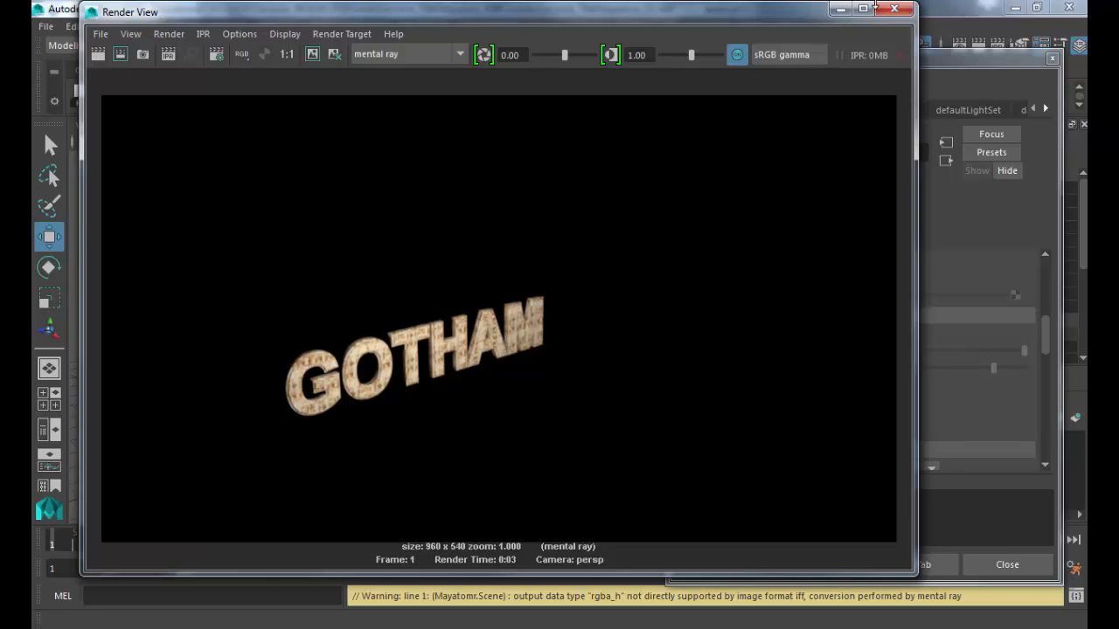
{"action": "left_click", "coordinate": [893, 9]}
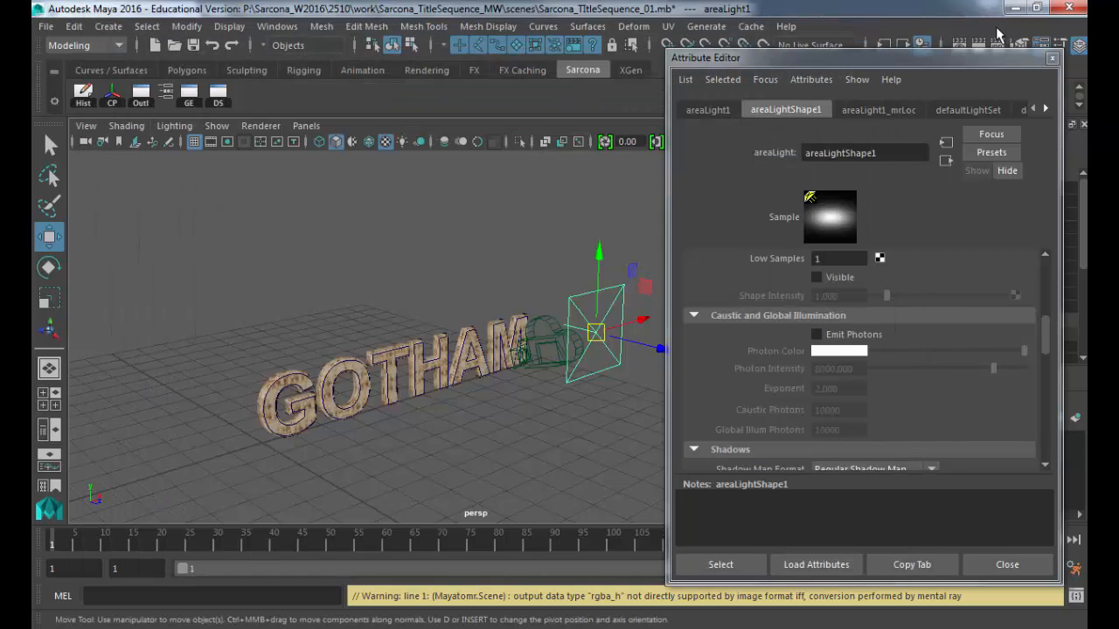
Step: Close the Attribute Editor and re-aim the area light's point of interest with the manipulator tool
{"action": "left_click", "coordinate": [1053, 58]}
{"action": "left_click_drag", "start_coordinate": [625, 390], "coordinate": [661, 393], "text": "alt"}
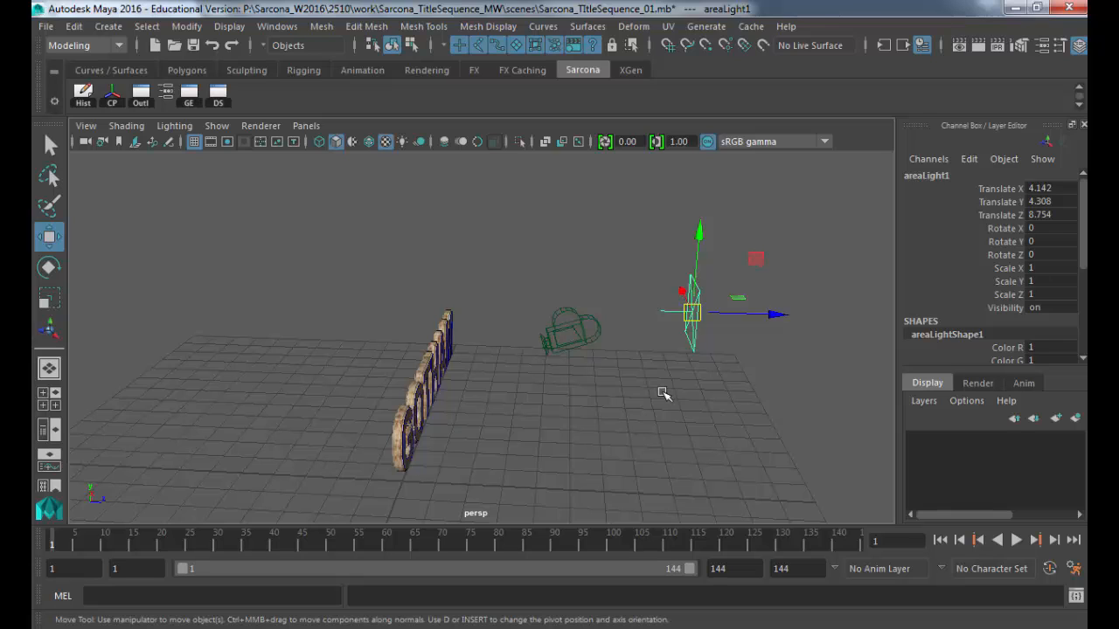
{"action": "key", "text": "t"}
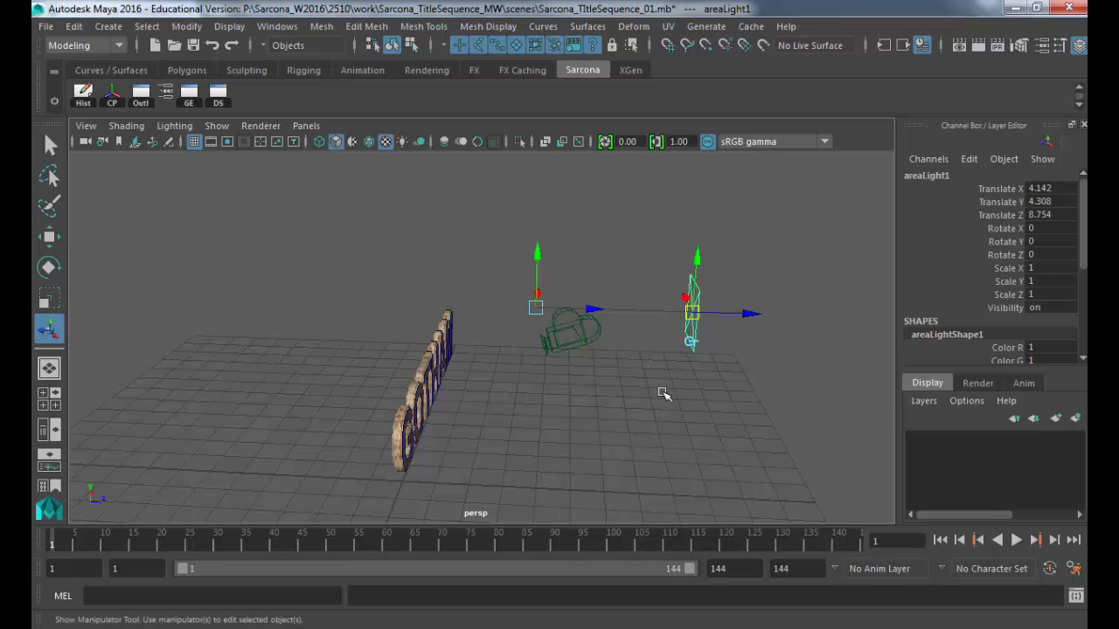
{"action": "key", "text": "w"}
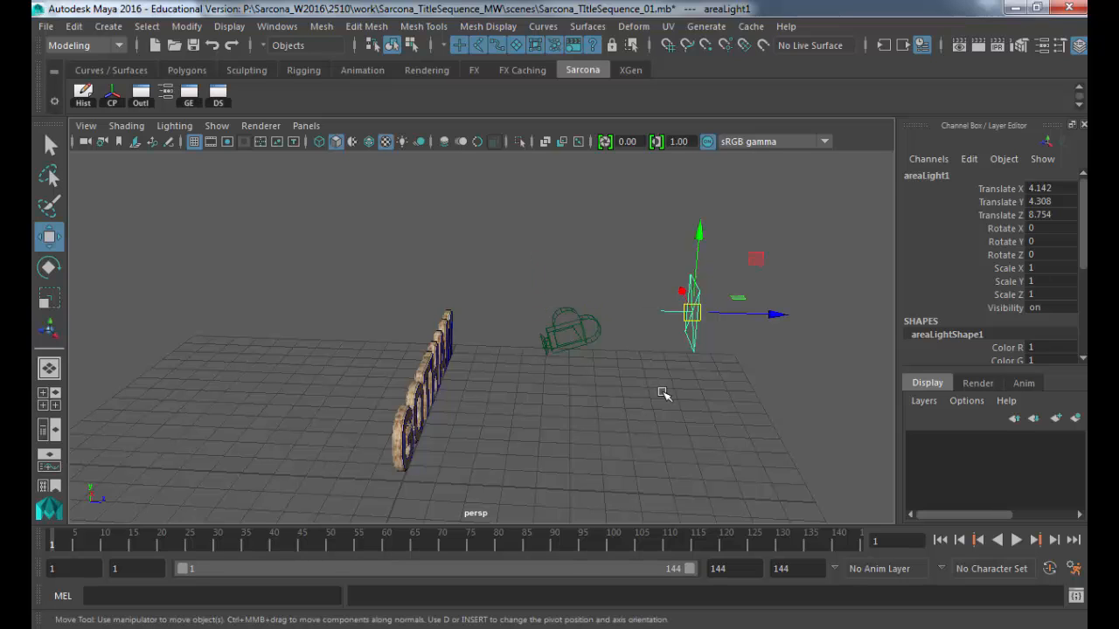
{"action": "key", "text": "t"}
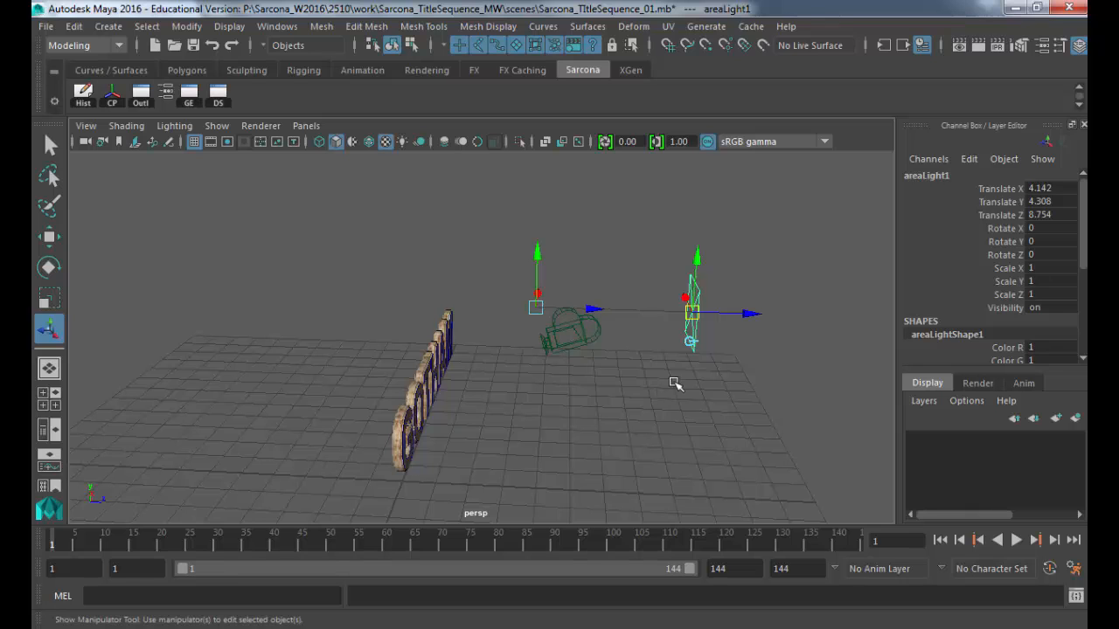
{"action": "left_click_drag", "start_coordinate": [535, 307], "coordinate": [433, 386]}
Step: Move the area light to the left of GOTHAM, scale it to 3.647, and test-render with mental ray
{"action": "left_click_drag", "start_coordinate": [586, 395], "coordinate": [610, 393], "text": "alt"}
{"action": "left_click_drag", "start_coordinate": [732, 338], "coordinate": [147, 344]}
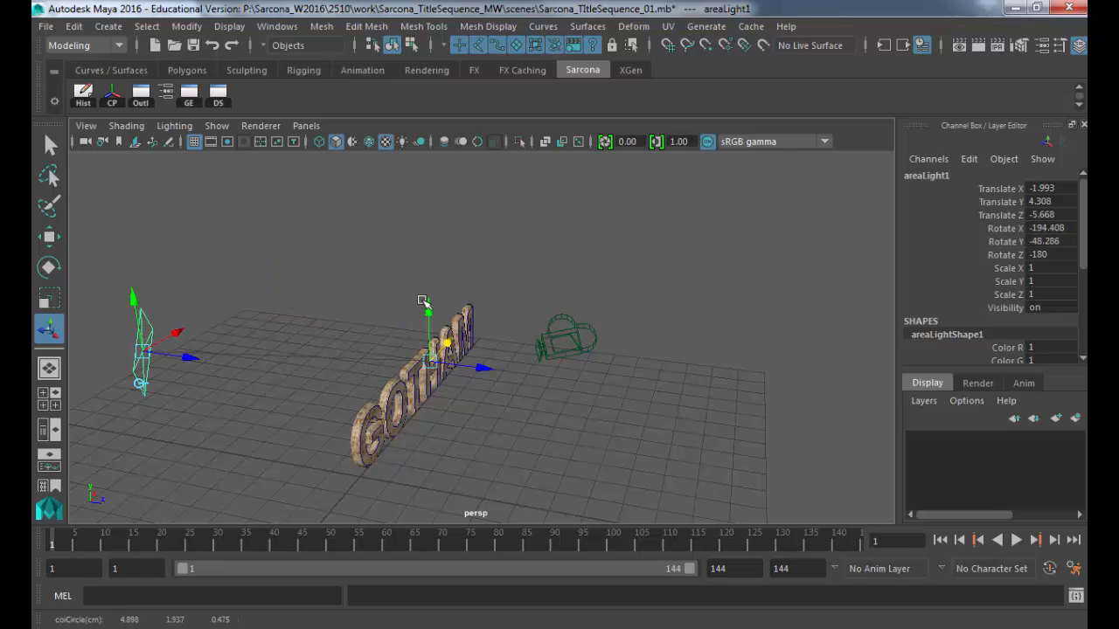
{"action": "left_click_drag", "start_coordinate": [426, 306], "coordinate": [564, 352]}
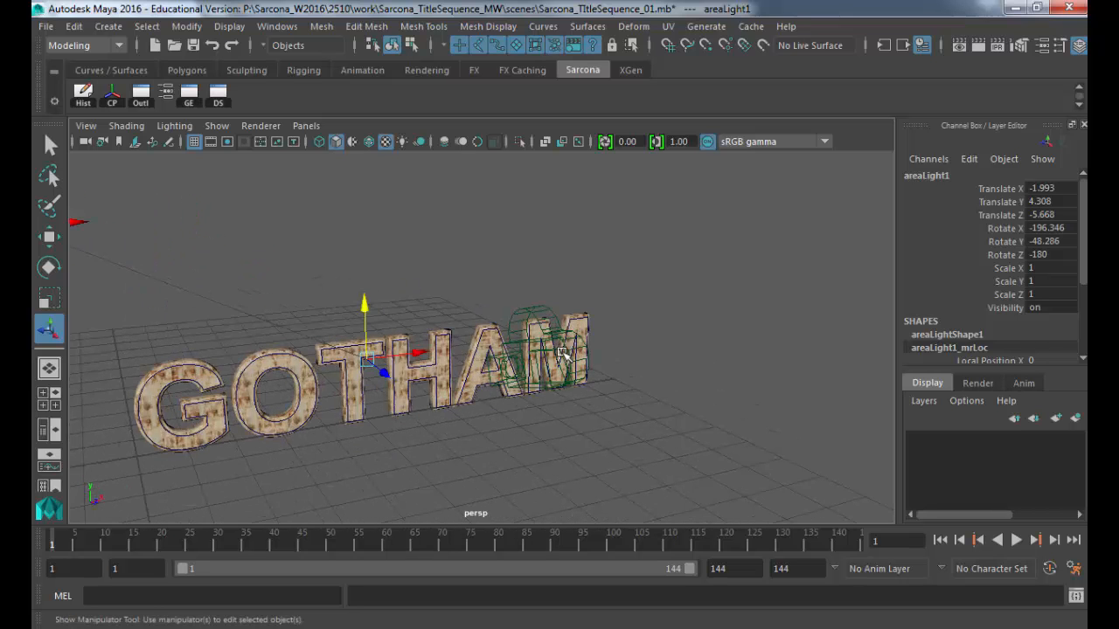
{"action": "left_click_drag", "start_coordinate": [250, 300], "coordinate": [397, 282], "text": "alt"}
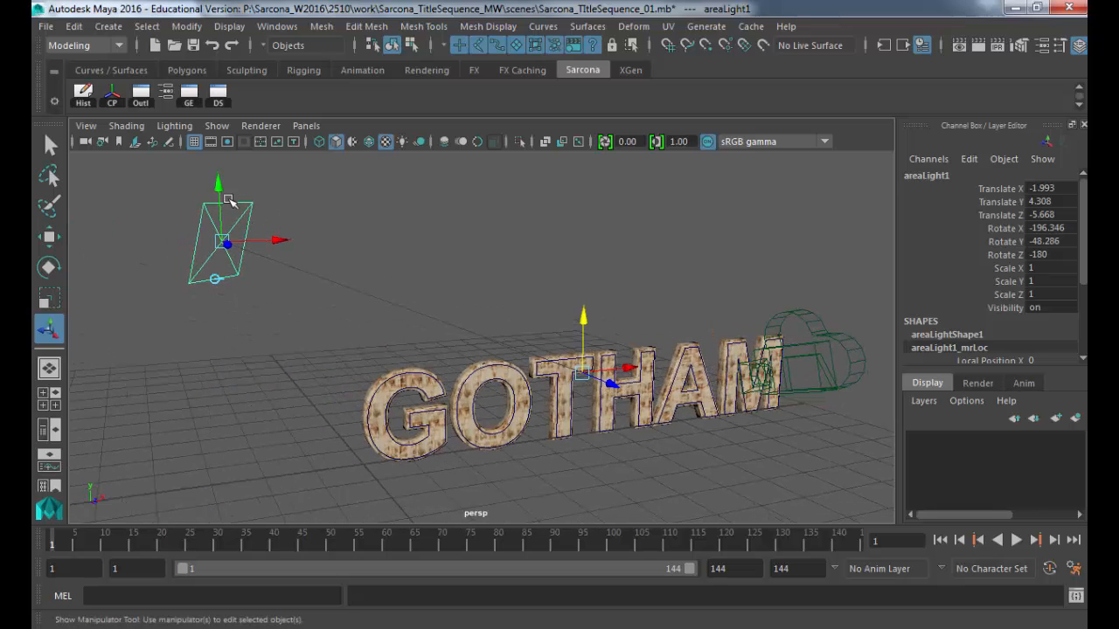
{"action": "left_click_drag", "start_coordinate": [228, 199], "coordinate": [566, 234]}
{"action": "key", "text": "r"}
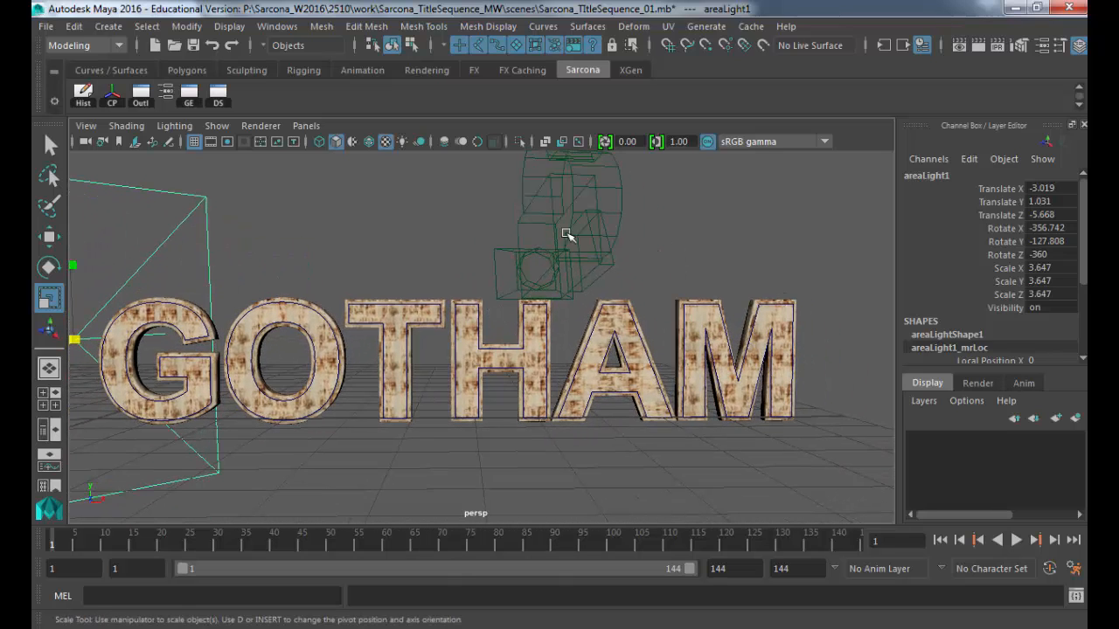
{"action": "left_click", "coordinate": [978, 46]}
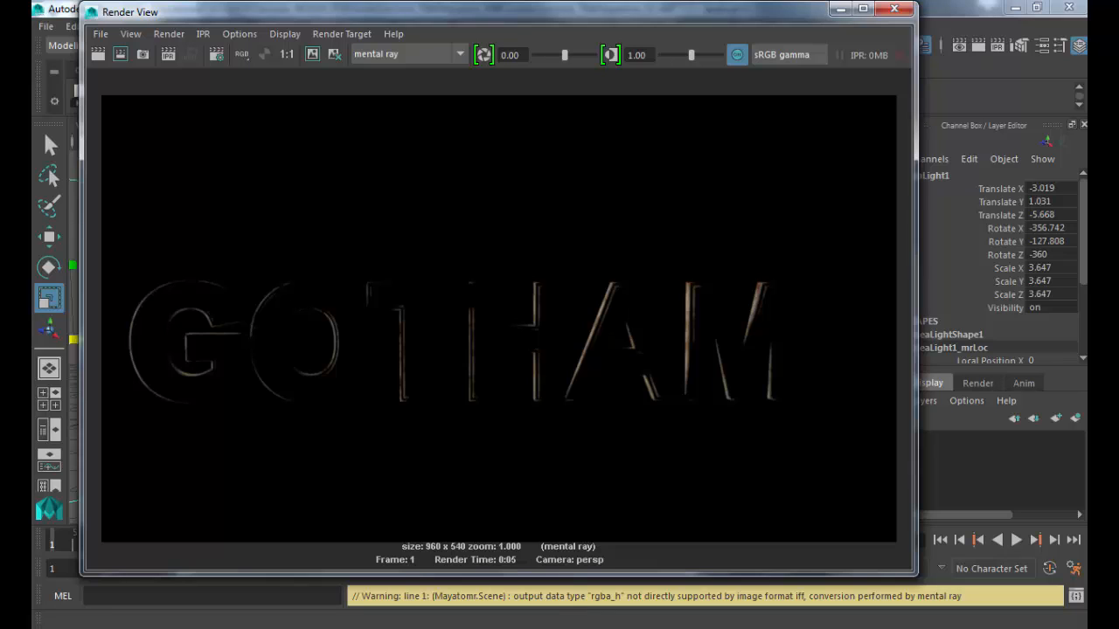
Step: Set areaLight1's intensity to 500 and test-render the current frame again
{"action": "left_click", "coordinate": [894, 9]}
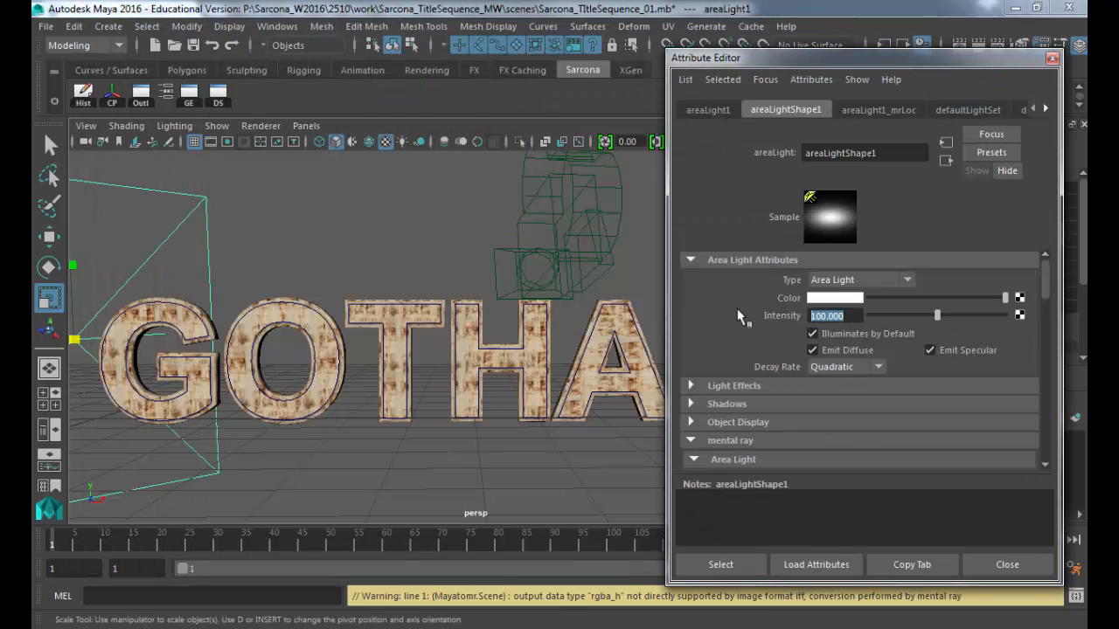
{"action": "type", "text": "500"}
{"action": "key", "text": "Return"}
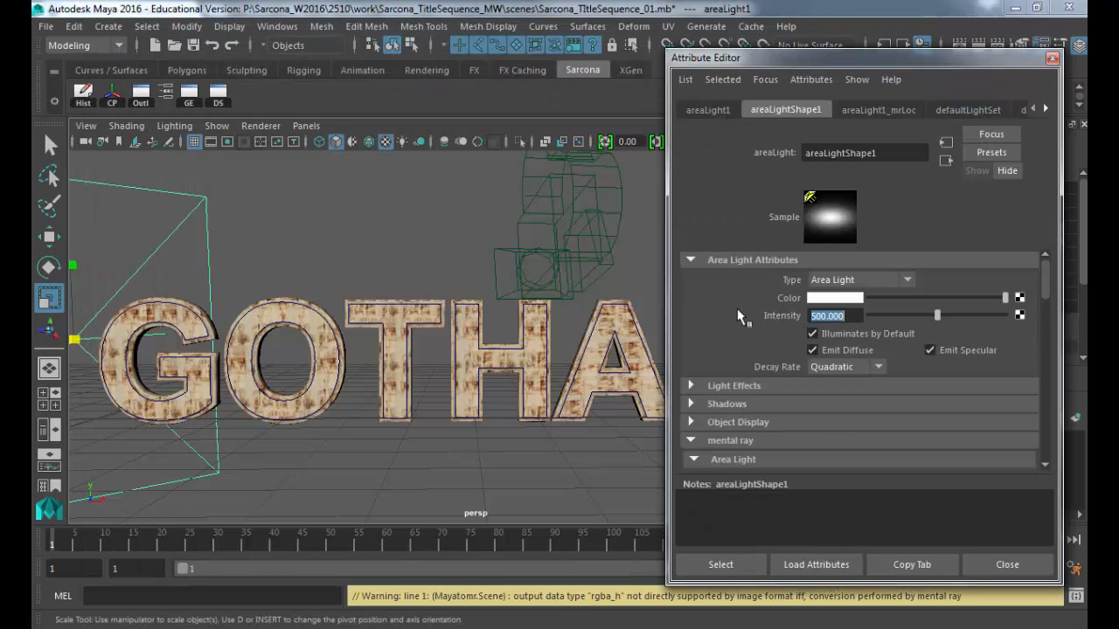
{"action": "left_click", "coordinate": [976, 41]}
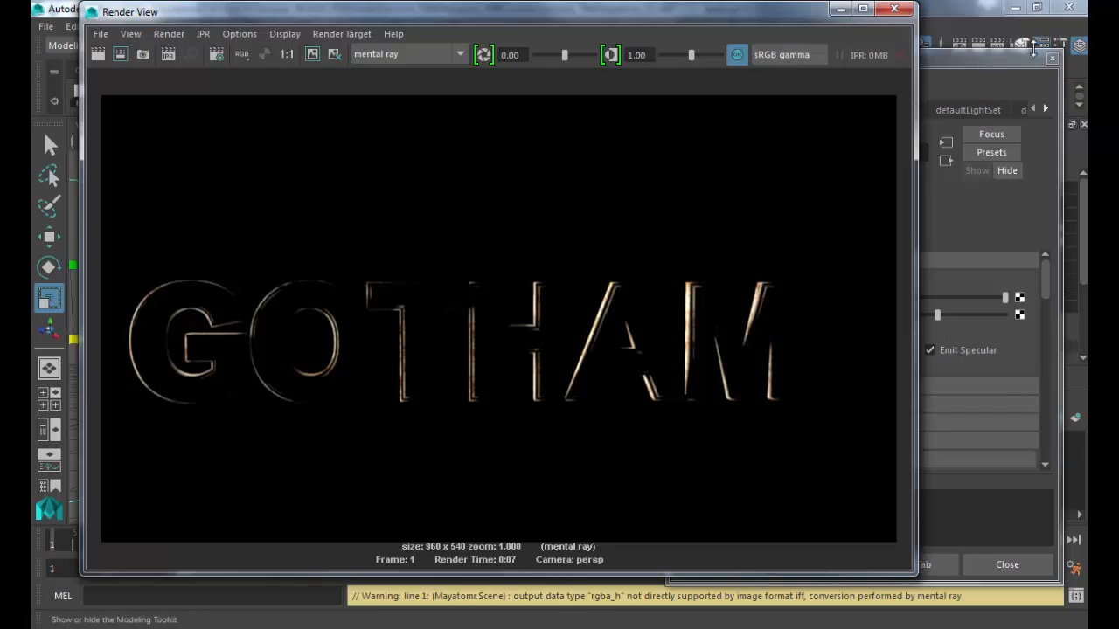
Step: Save the scene as Sarcona_TItleSequence_01.mb and close the light's Attribute Editor
{"action": "left_click", "coordinate": [894, 9]}
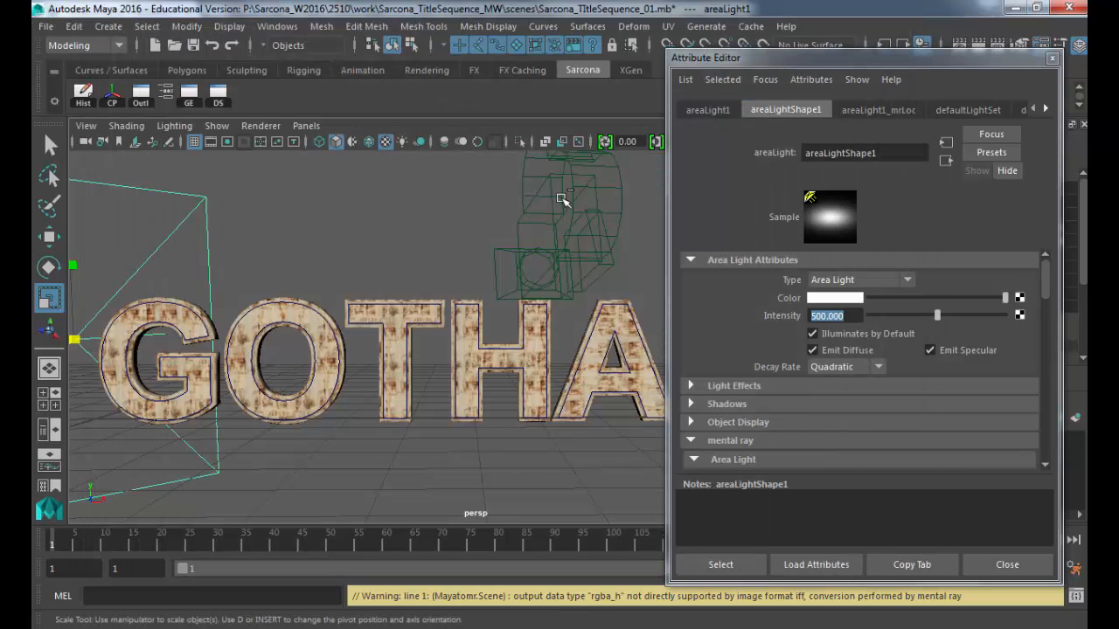
{"action": "key", "text": "ctrl+s"}
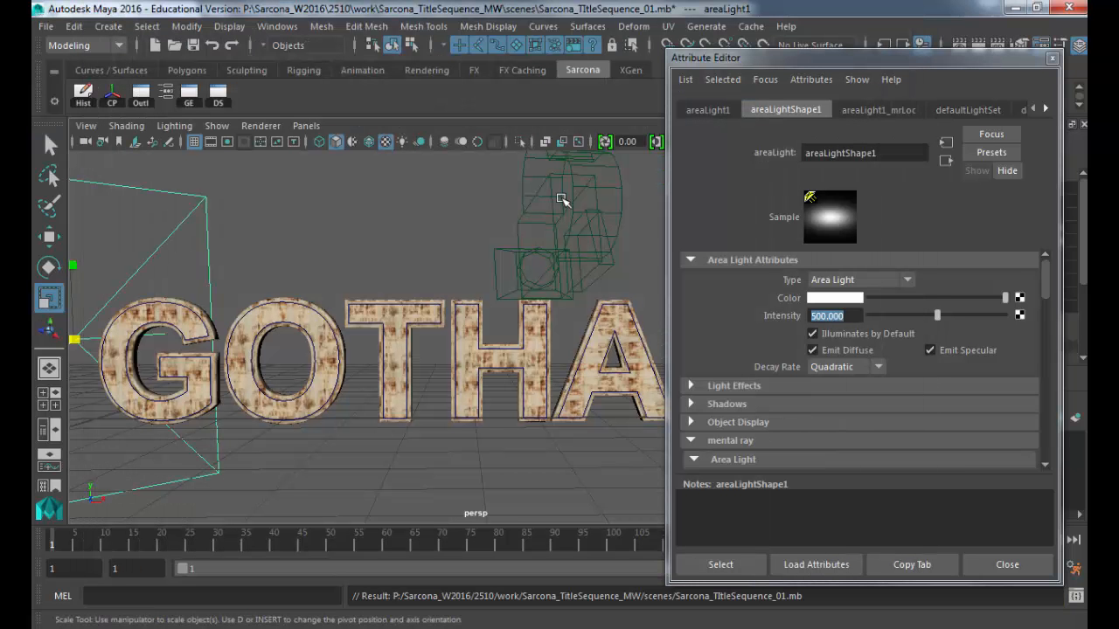
{"action": "left_click", "coordinate": [1008, 566]}
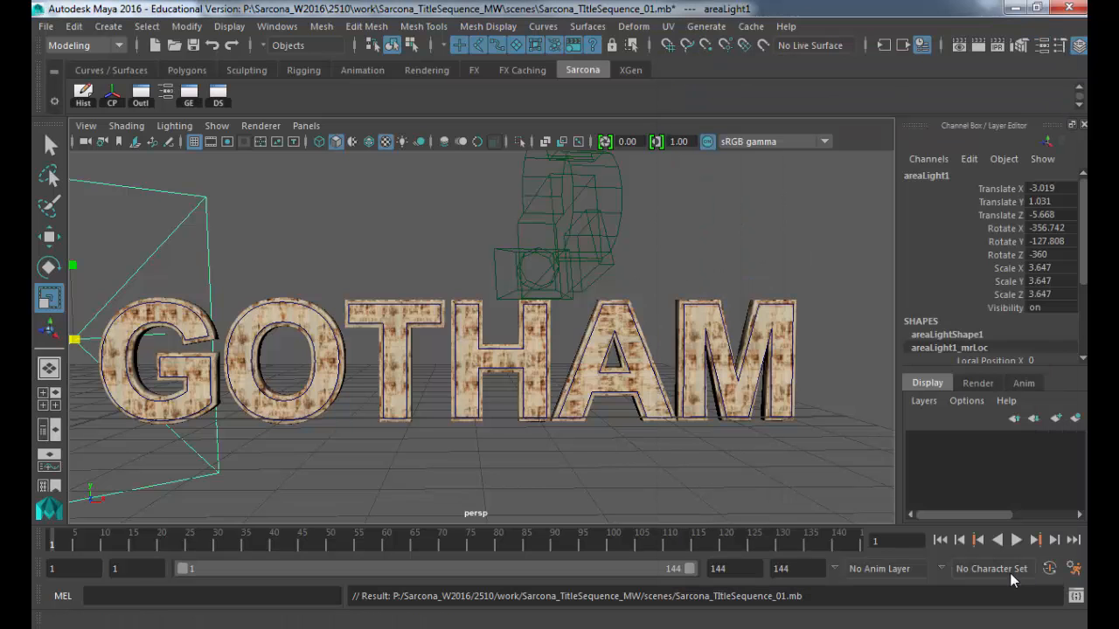